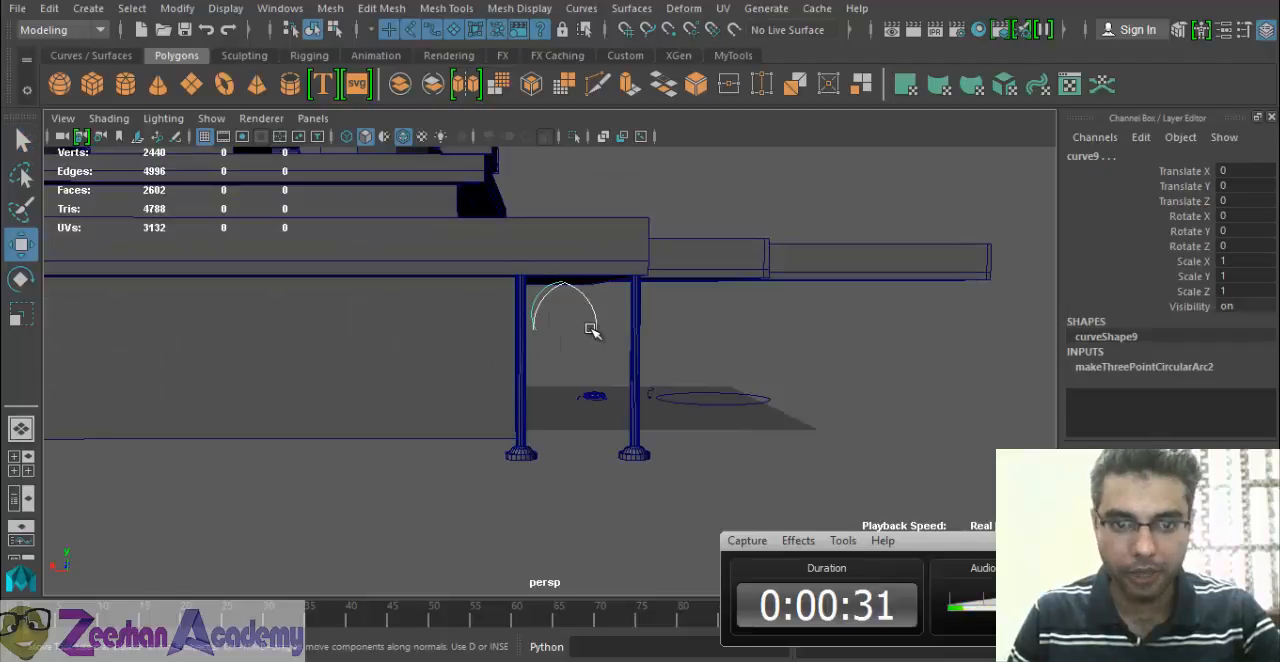
In the front view, move the existing pair of arch curves along X to about -52.449, clear of the columns, and deselect them.
{"action": "left_click_drag", "start_coordinate": [522, 315], "coordinate": [676, 328]}
{"action": "middle_click_drag", "start_coordinate": [676, 328], "coordinate": [566, 399], "text": "alt"}
{"action": "key", "text": "space"}
{"action": "left_click_drag", "start_coordinate": [549, 385], "coordinate": [563, 440]}
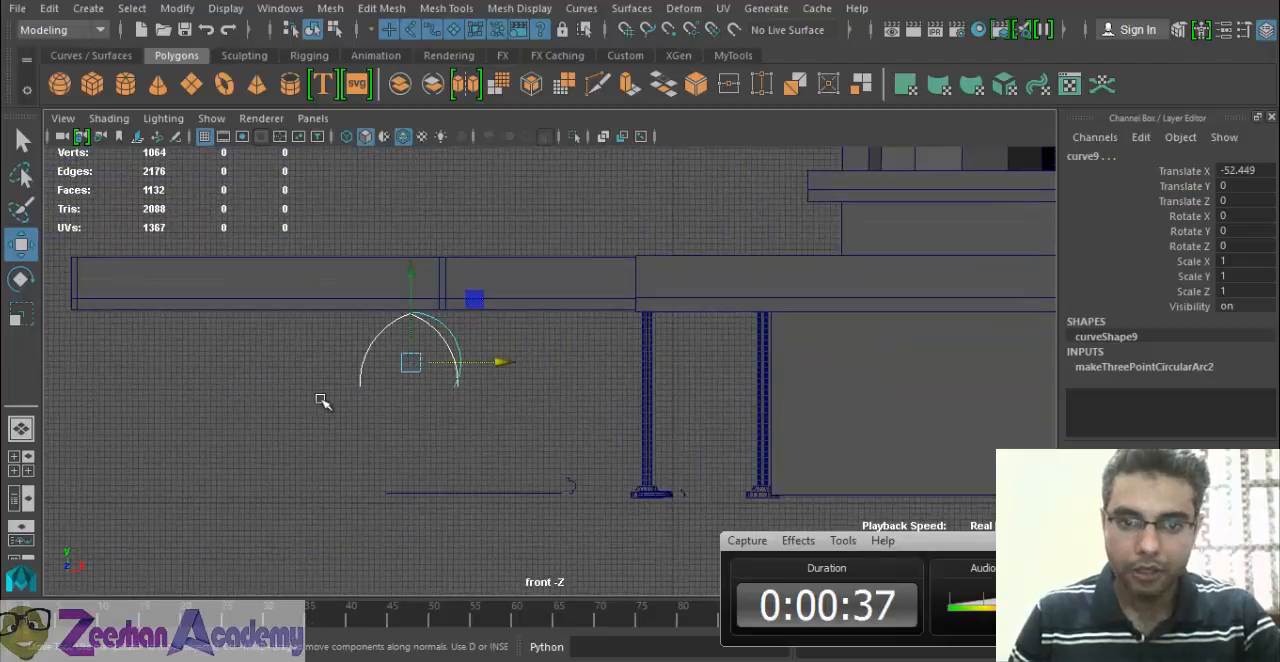
{"action": "scroll", "coordinate": [431, 406], "scroll_direction": "up", "scroll_amount": 2}
{"action": "middle_click_drag", "start_coordinate": [950, 401], "coordinate": [714, 397], "text": "alt"}
{"action": "scroll", "coordinate": [600, 380], "scroll_direction": "up", "scroll_amount": 3}
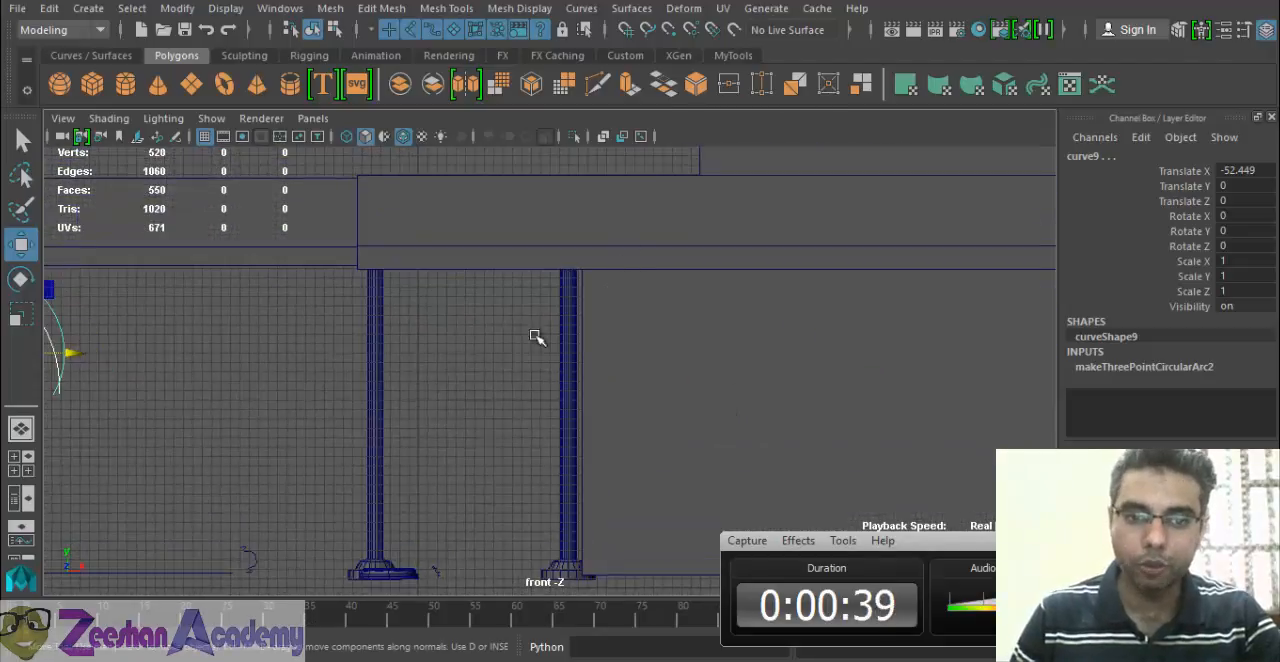
{"action": "middle_click_drag", "start_coordinate": [535, 338], "coordinate": [588, 261], "text": "alt"}
{"action": "middle_click_drag", "start_coordinate": [499, 357], "coordinate": [494, 383], "text": "alt"}
{"action": "scroll", "coordinate": [492, 386], "scroll_direction": "up", "scroll_amount": 2}
{"action": "left_click", "coordinate": [491, 386]}
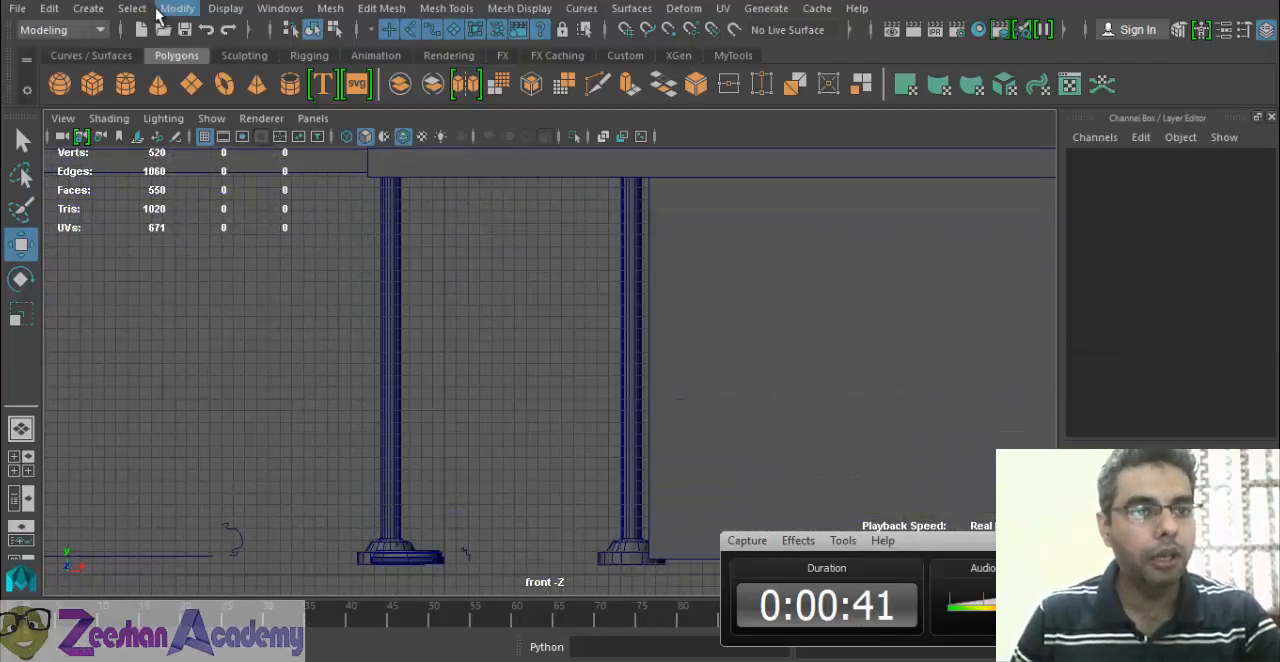
Draw a three-point circular arc from beside the left column up to the beam's underside and shift it slightly inward.
{"action": "left_click", "coordinate": [88, 8]}
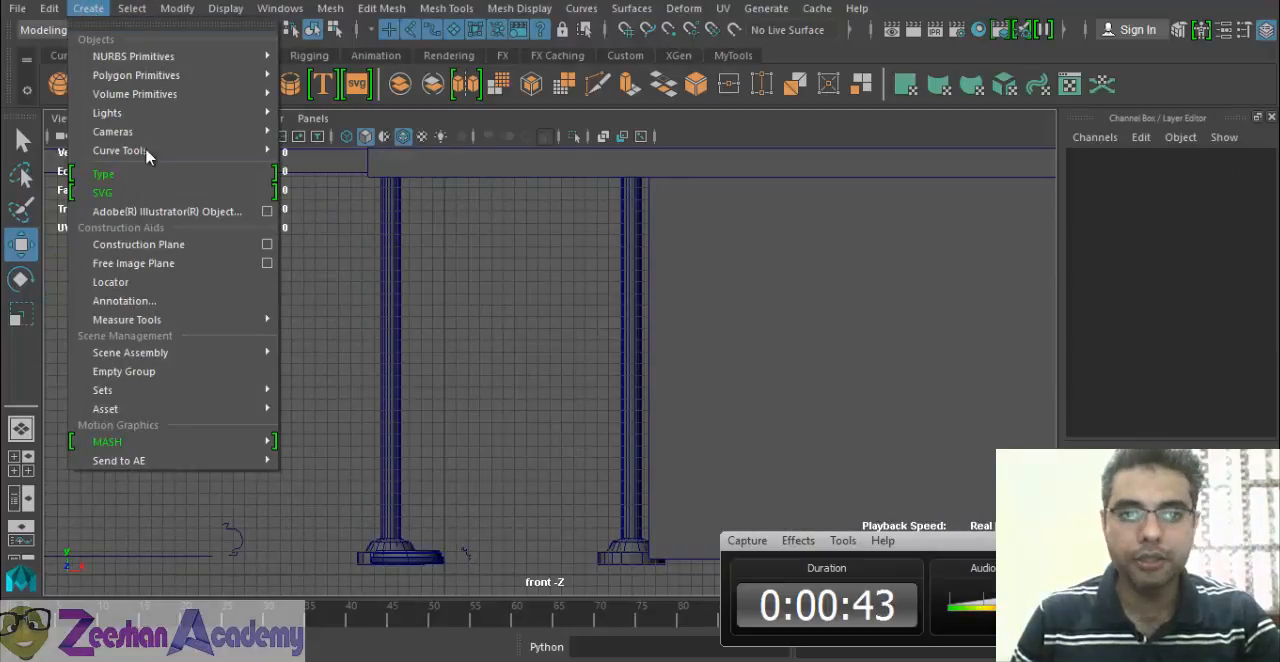
{"action": "mouse_move", "coordinate": [180, 150]}
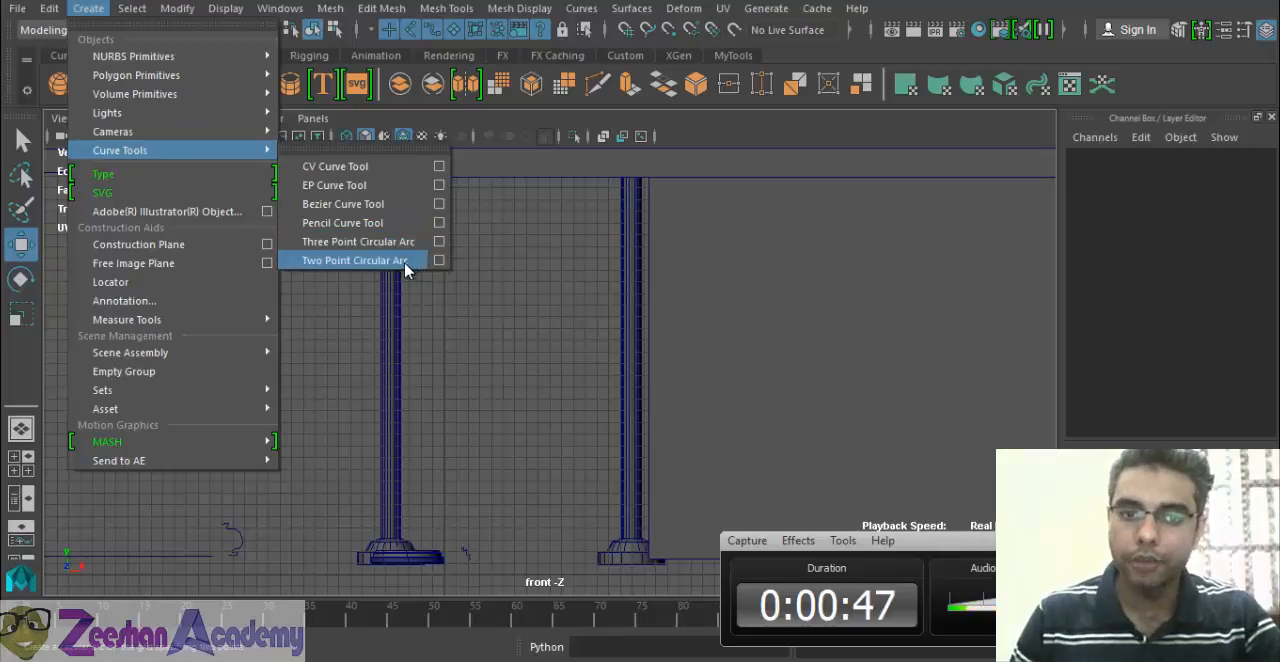
{"action": "left_click", "coordinate": [390, 243]}
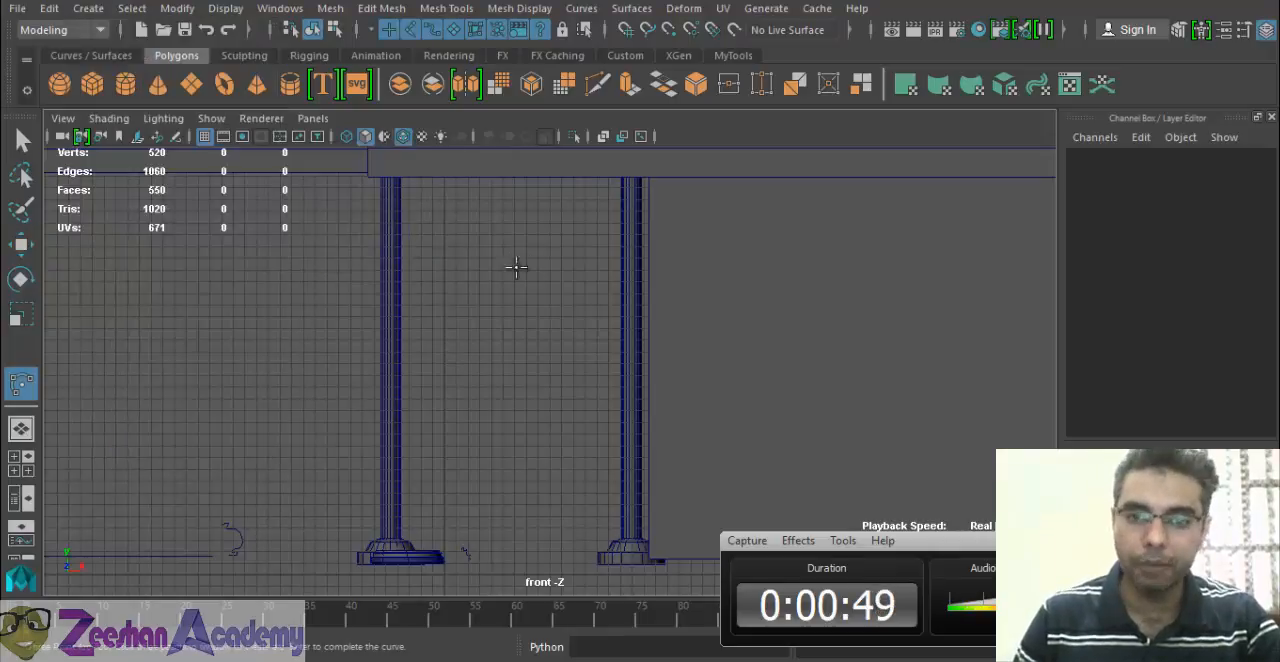
{"action": "middle_click_drag", "start_coordinate": [534, 224], "coordinate": [640, 302], "text": "alt"}
{"action": "right_click_drag", "start_coordinate": [640, 302], "coordinate": [800, 360], "text": "alt"}
{"action": "middle_click_drag", "start_coordinate": [767, 311], "coordinate": [663, 332], "text": "alt"}
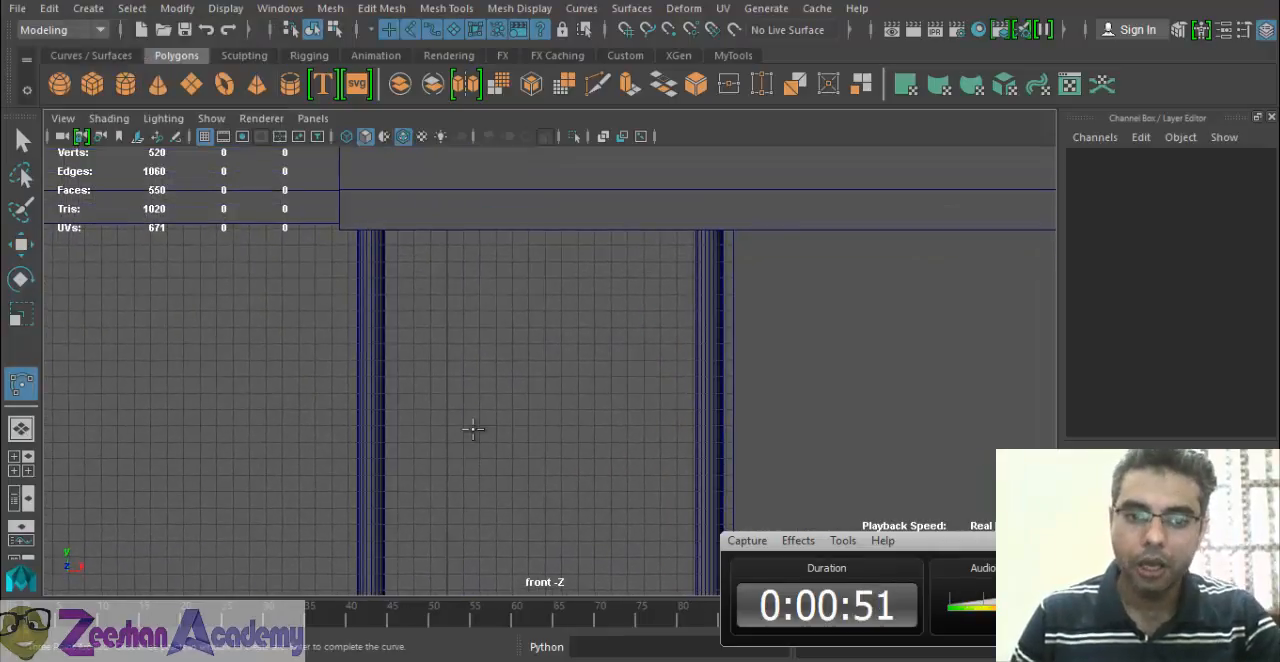
{"action": "left_click", "coordinate": [389, 424]}
{"action": "left_click", "coordinate": [397, 300]}
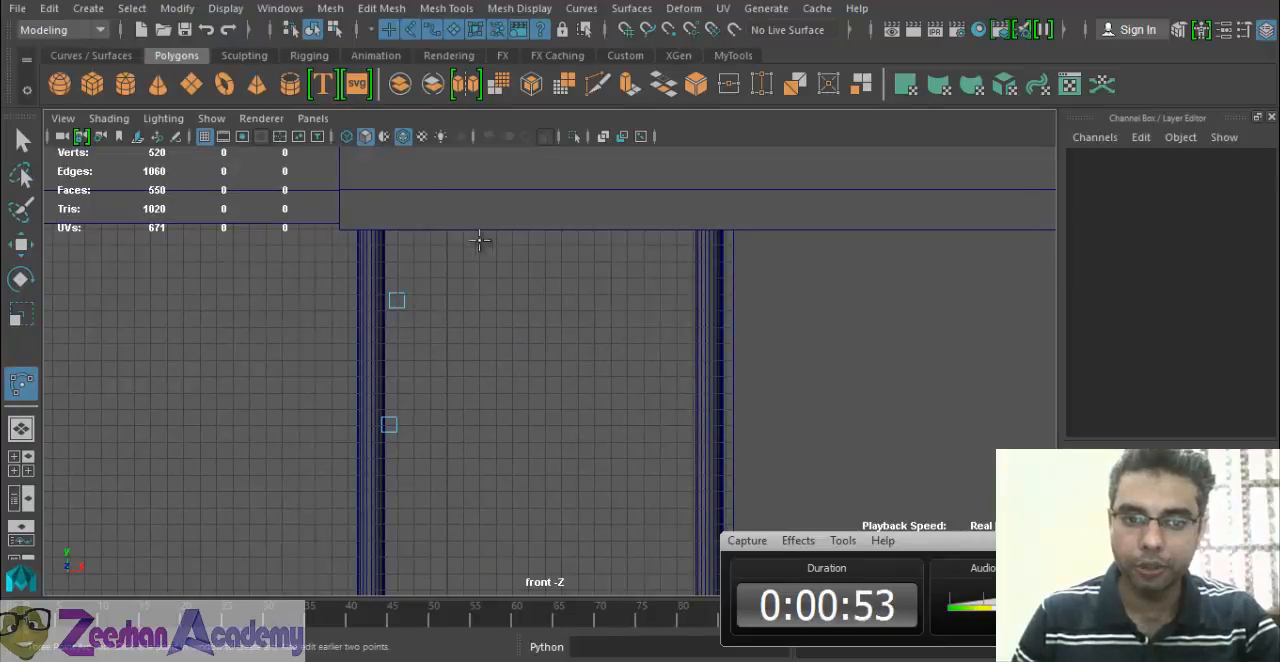
{"action": "left_click", "coordinate": [516, 235]}
{"action": "left_click_drag", "start_coordinate": [530, 234], "coordinate": [524, 236]}
{"action": "key", "text": "w"}
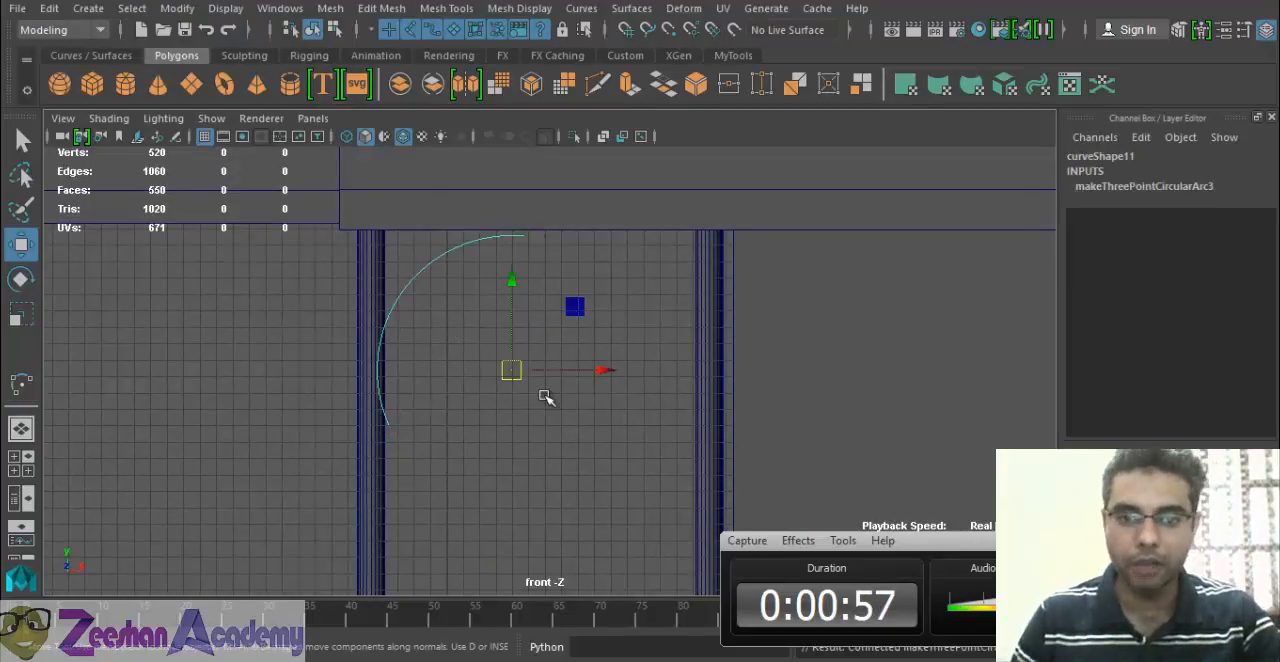
{"action": "left_click_drag", "start_coordinate": [500, 375], "coordinate": [520, 379]}
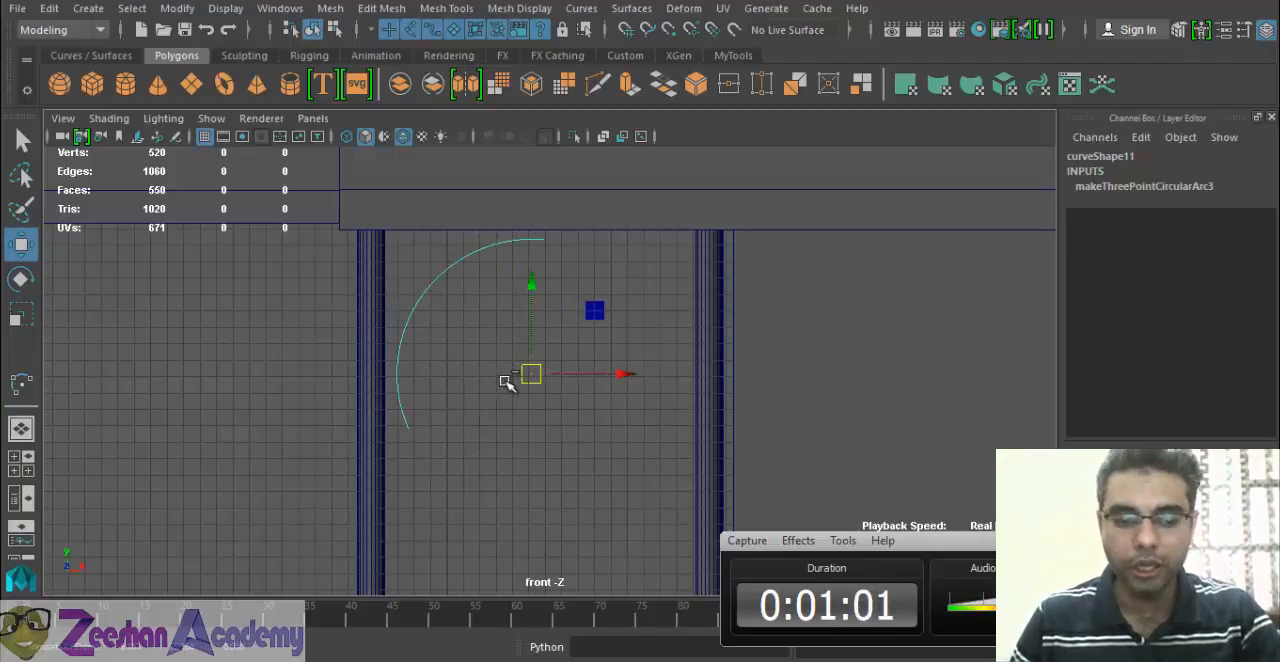
Duplicate the arc, offset the copy sideways, stretch it to about 1.122 in Y and shift it vertically.
{"action": "key", "text": "ctrl+d"}
{"action": "left_click_drag", "start_coordinate": [623, 376], "coordinate": [507, 372]}
{"action": "key", "text": "r"}
{"action": "key", "text": "ctrl+z"}
{"action": "middle_click_drag", "start_coordinate": [638, 333], "coordinate": [624, 354], "text": "alt"}
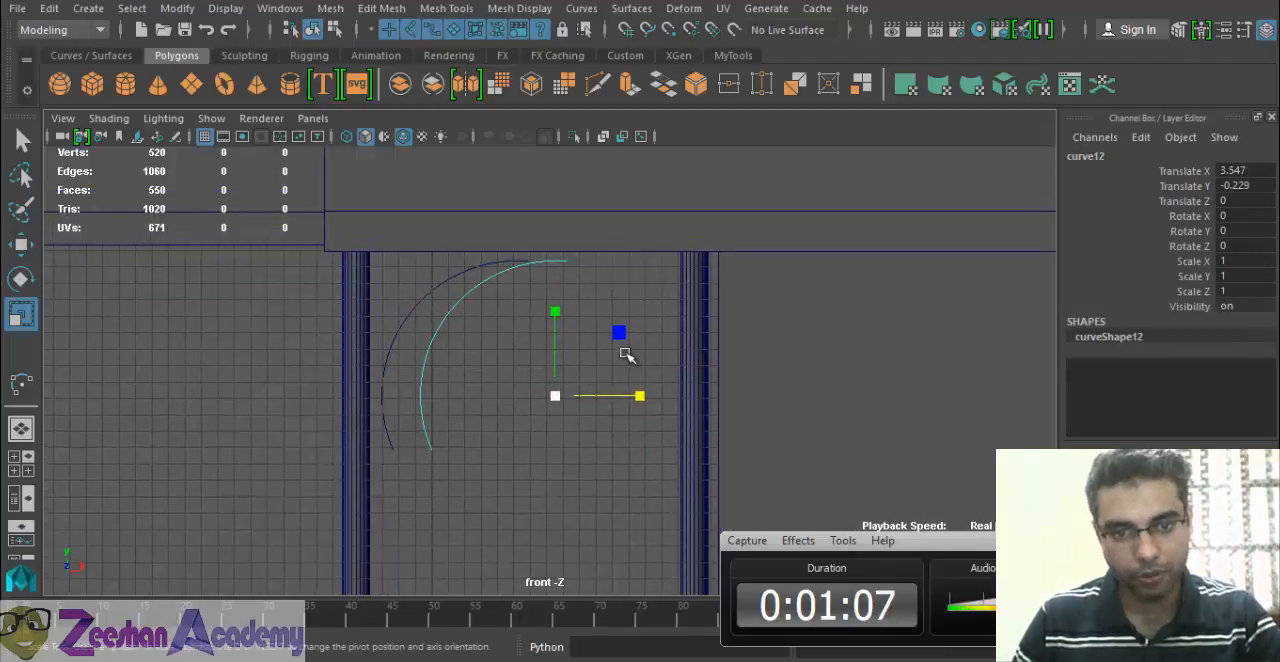
{"action": "mouse_move", "coordinate": [555, 311]}
{"action": "left_mouse_down"}
{"action": "mouse_move", "coordinate": [557, 323]}
{"action": "mouse_move", "coordinate": [557, 296]}
{"action": "left_mouse_up"}
{"action": "middle_click_drag", "start_coordinate": [534, 380], "coordinate": [512, 433], "text": "alt"}
{"action": "key", "text": "w"}
{"action": "left_click_drag", "start_coordinate": [517, 409], "coordinate": [519, 440]}
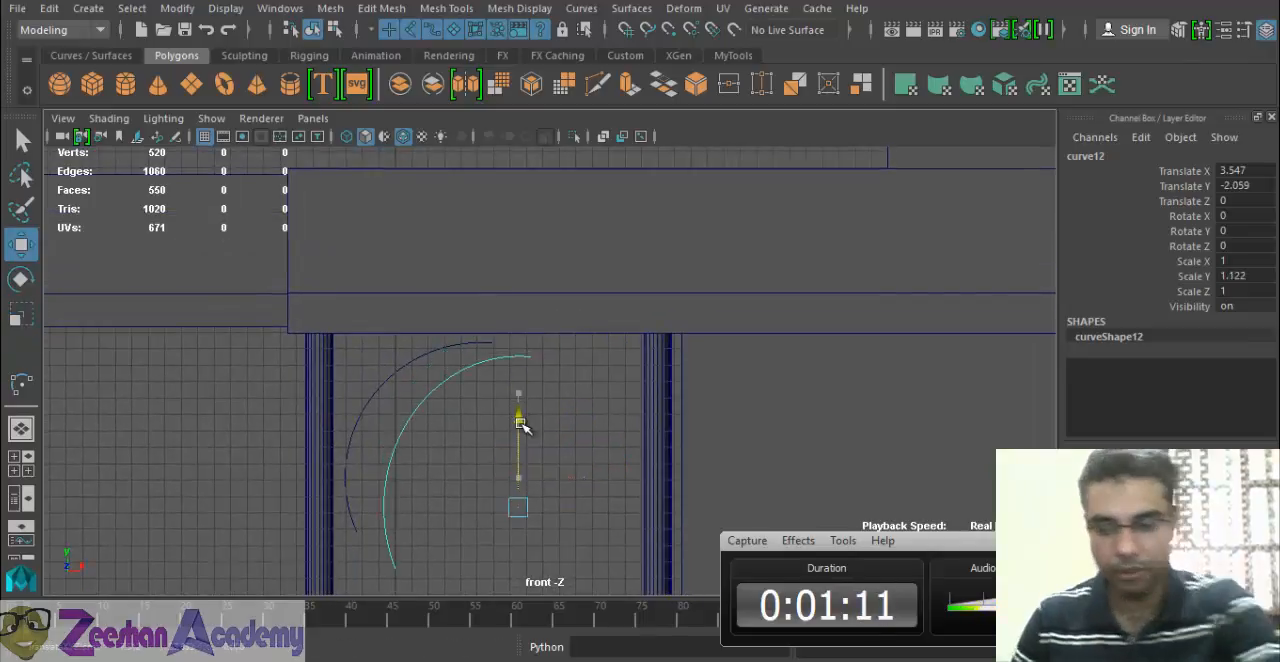
Delete both the duplicated arc and the original arc between the columns.
{"action": "key", "text": "Delete"}
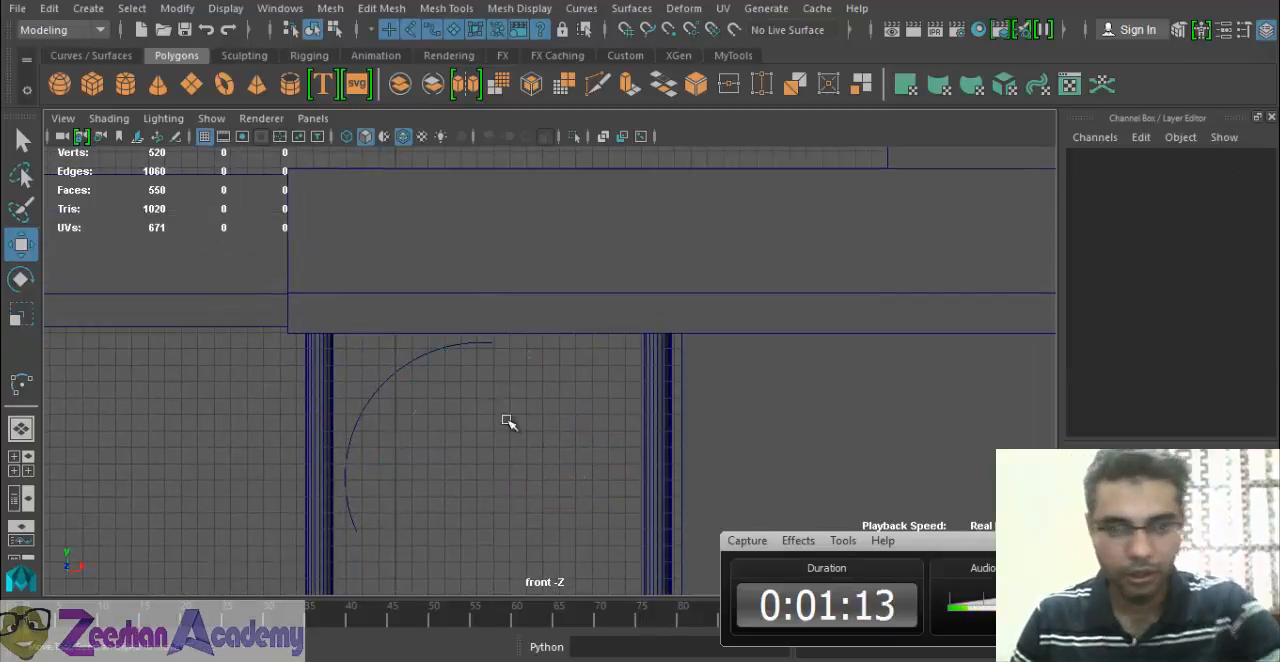
{"action": "left_click", "coordinate": [402, 372]}
{"action": "key", "text": "Delete"}
Draw a three-point circular arc of about 10.25 cm radius between the columns and nudge it about 0.686 in X and -0.686 in Y.
{"action": "left_click", "coordinate": [97, 13]}
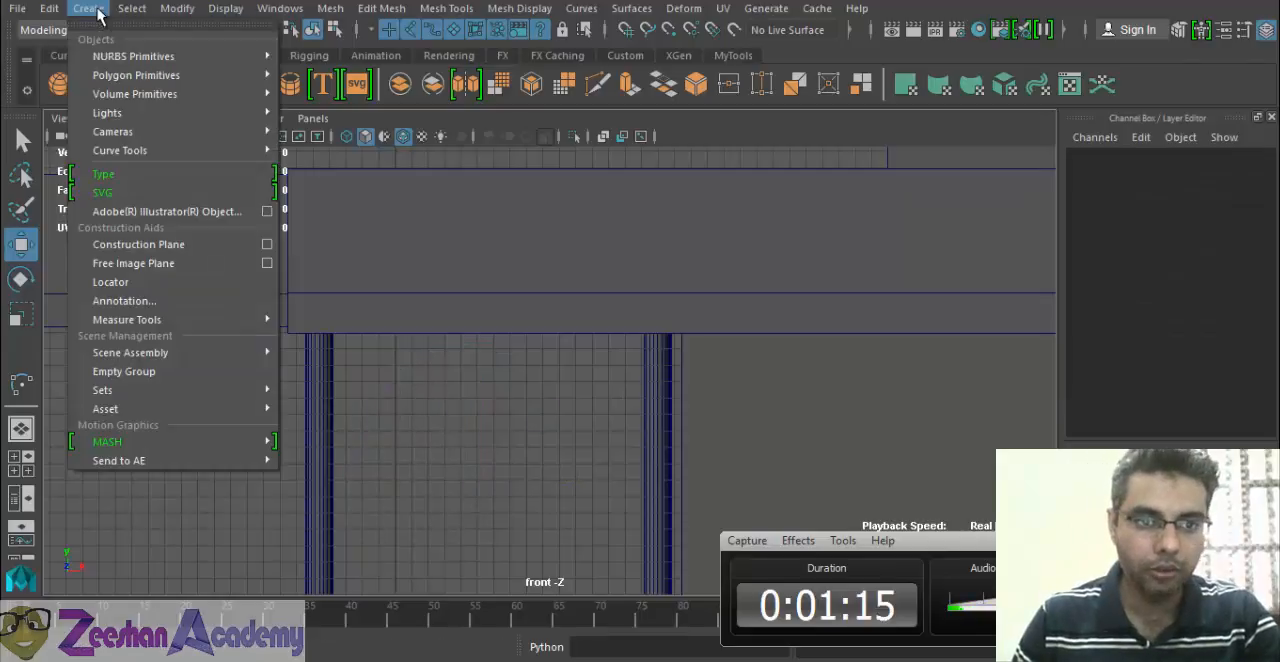
{"action": "mouse_move", "coordinate": [230, 150]}
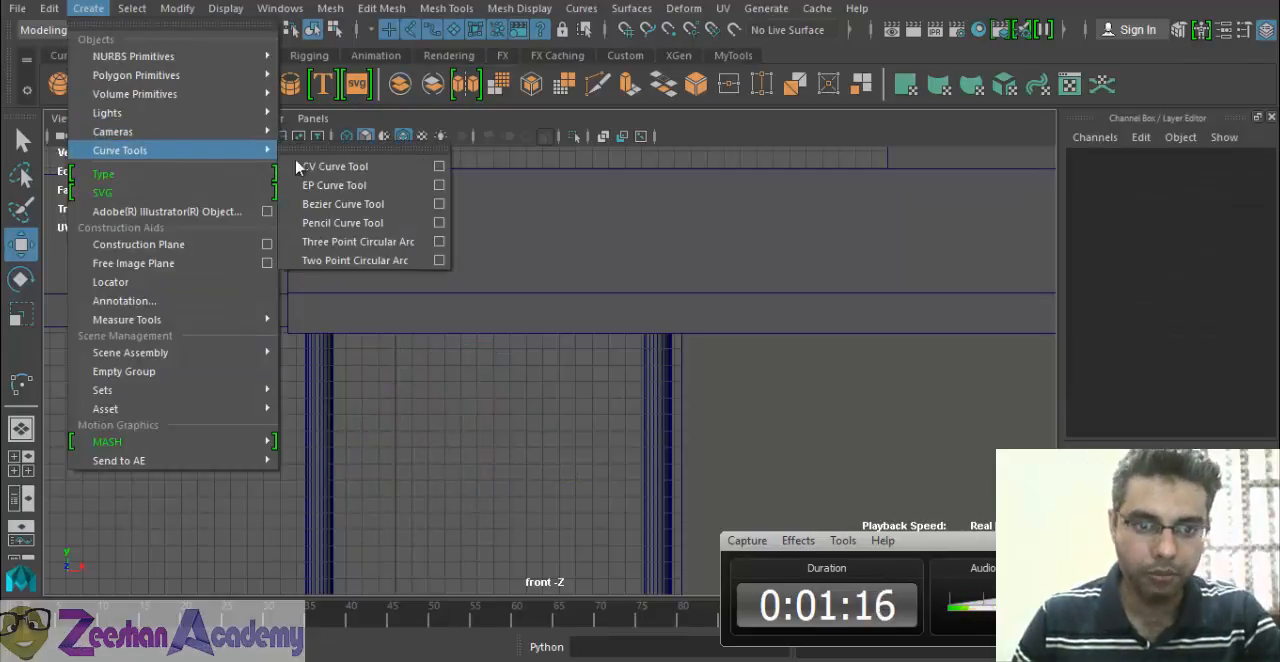
{"action": "left_click", "coordinate": [381, 245]}
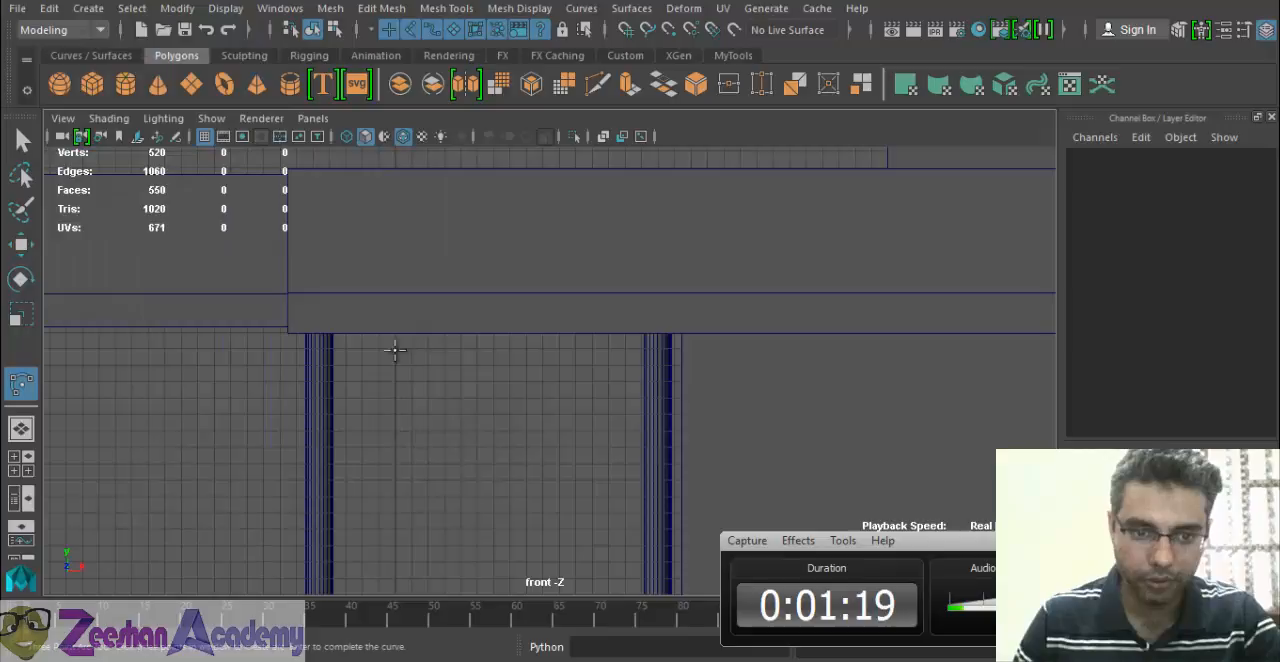
{"action": "left_click", "coordinate": [358, 539]}
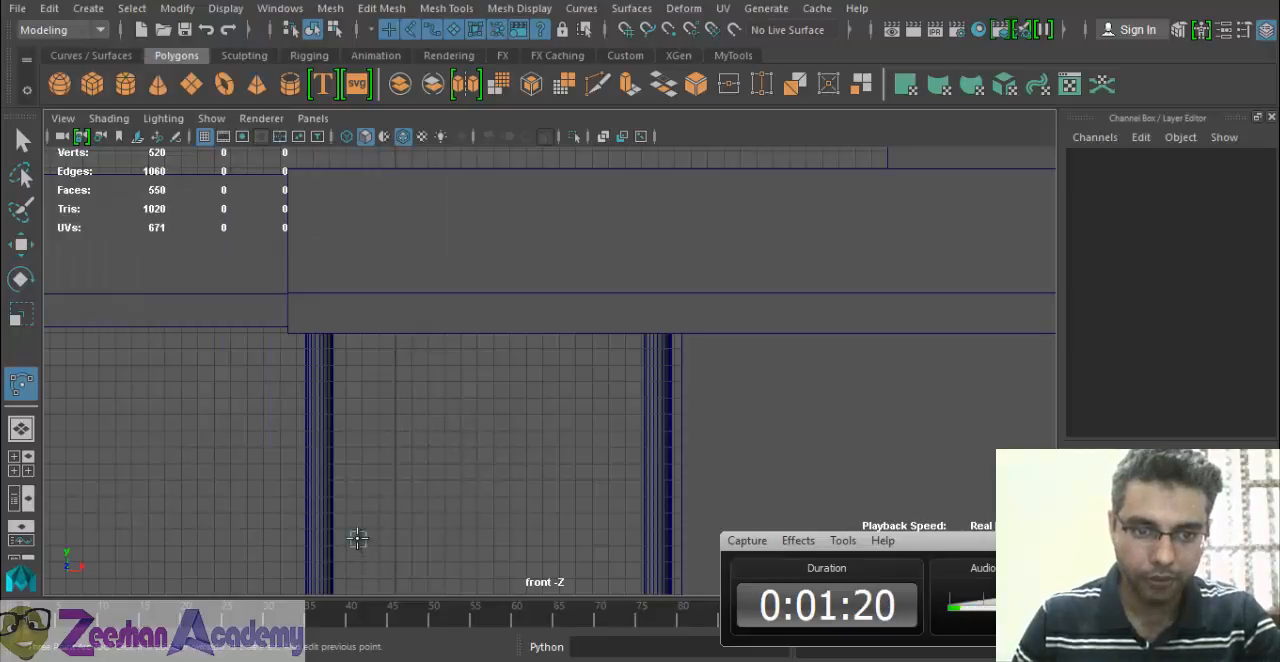
{"action": "left_click", "coordinate": [362, 424]}
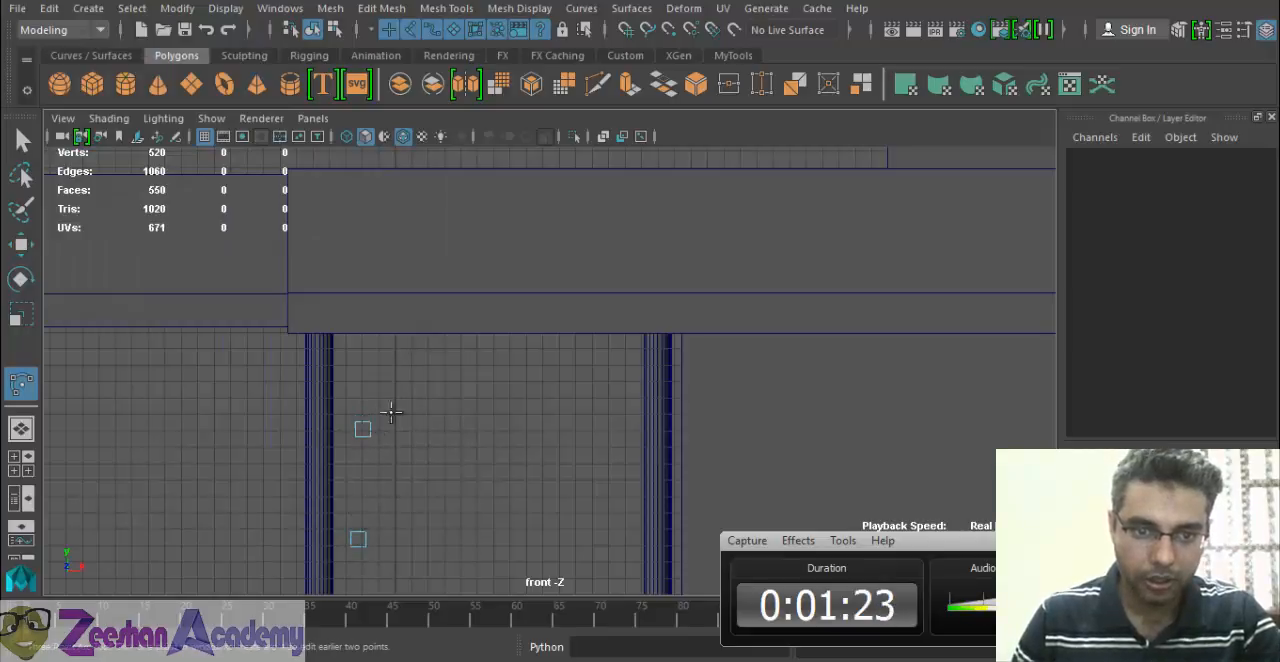
{"action": "left_click", "coordinate": [453, 333]}
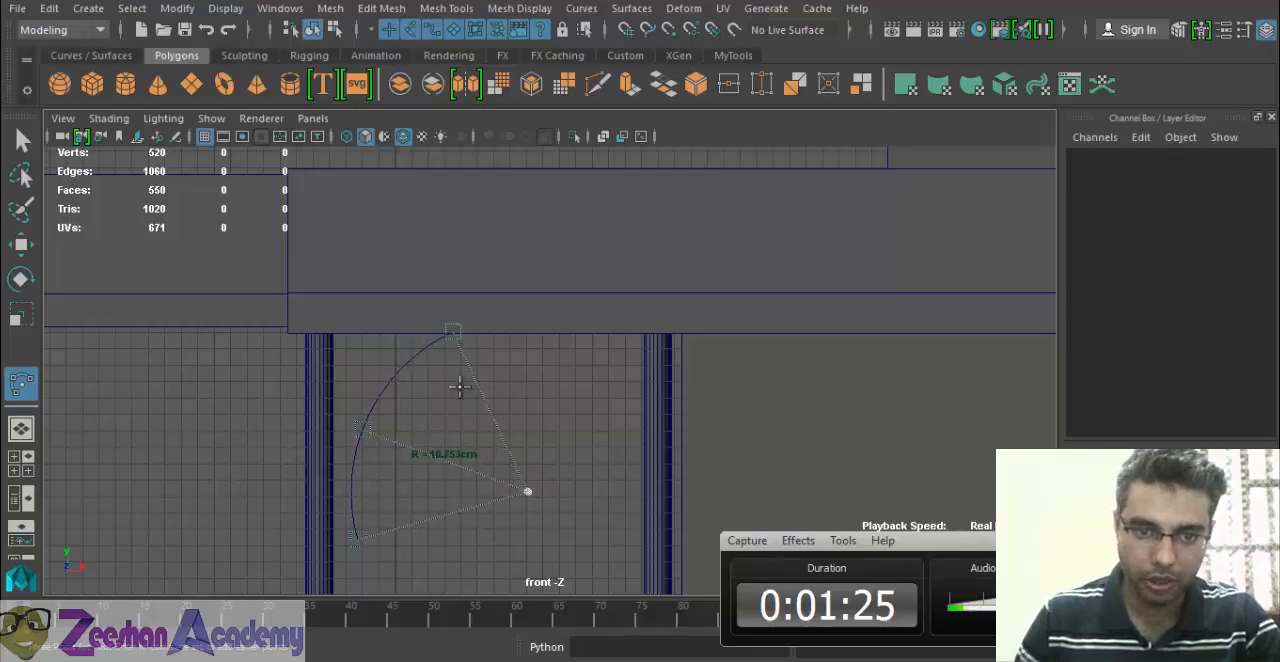
{"action": "middle_click_drag", "start_coordinate": [460, 388], "coordinate": [450, 410], "text": "alt"}
{"action": "key", "text": "w"}
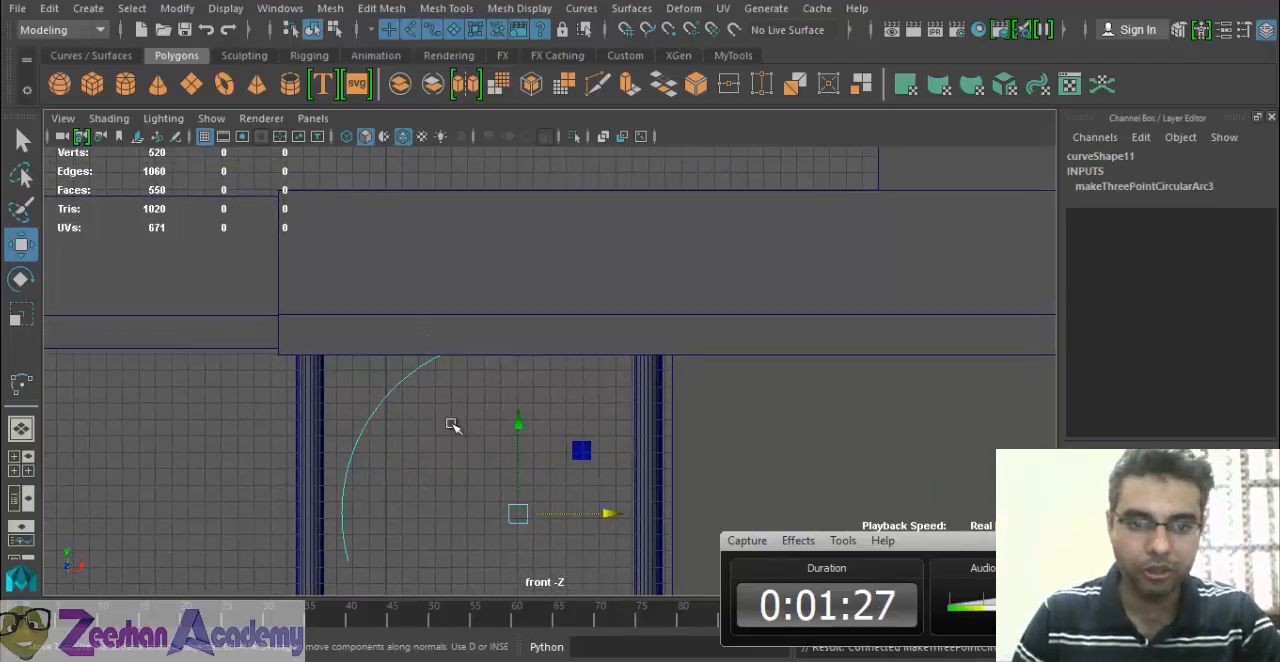
{"action": "mouse_move", "coordinate": [520, 514]}
{"action": "left_mouse_down"}
{"action": "mouse_move", "coordinate": [526, 529]}
{"action": "mouse_move", "coordinate": [527, 504]}
{"action": "left_mouse_up"}
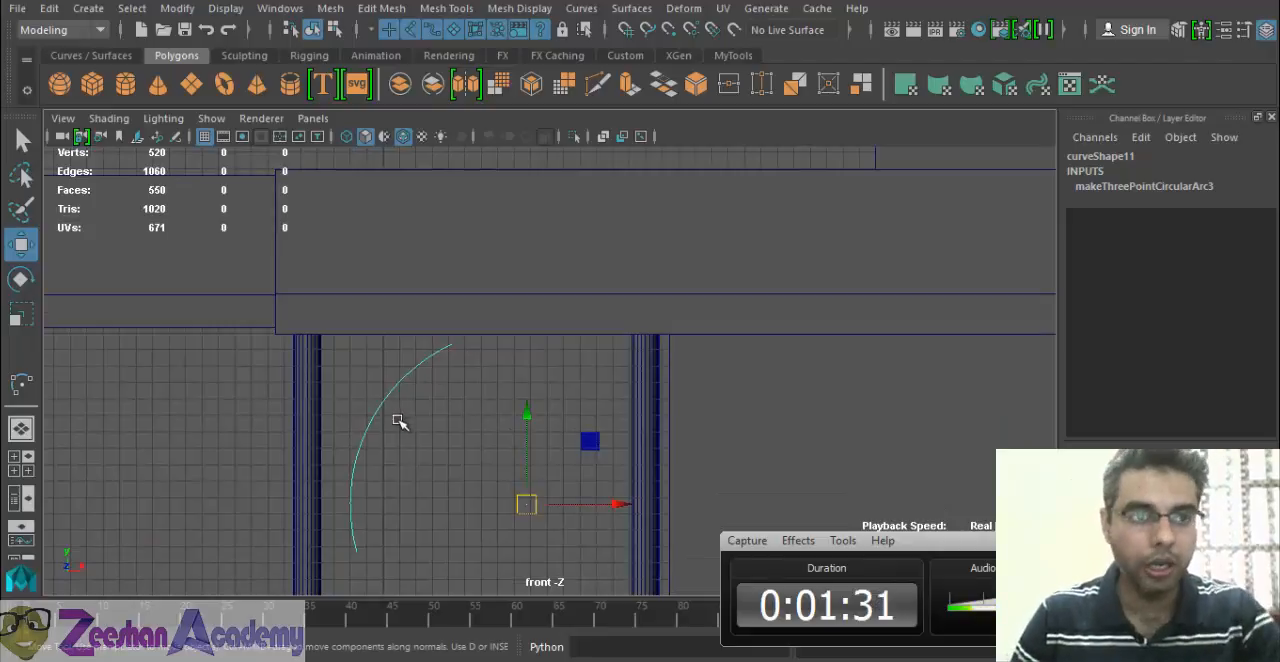
Center the new arc's pivot and duplicate the arc.
{"action": "left_click", "coordinate": [740, 57]}
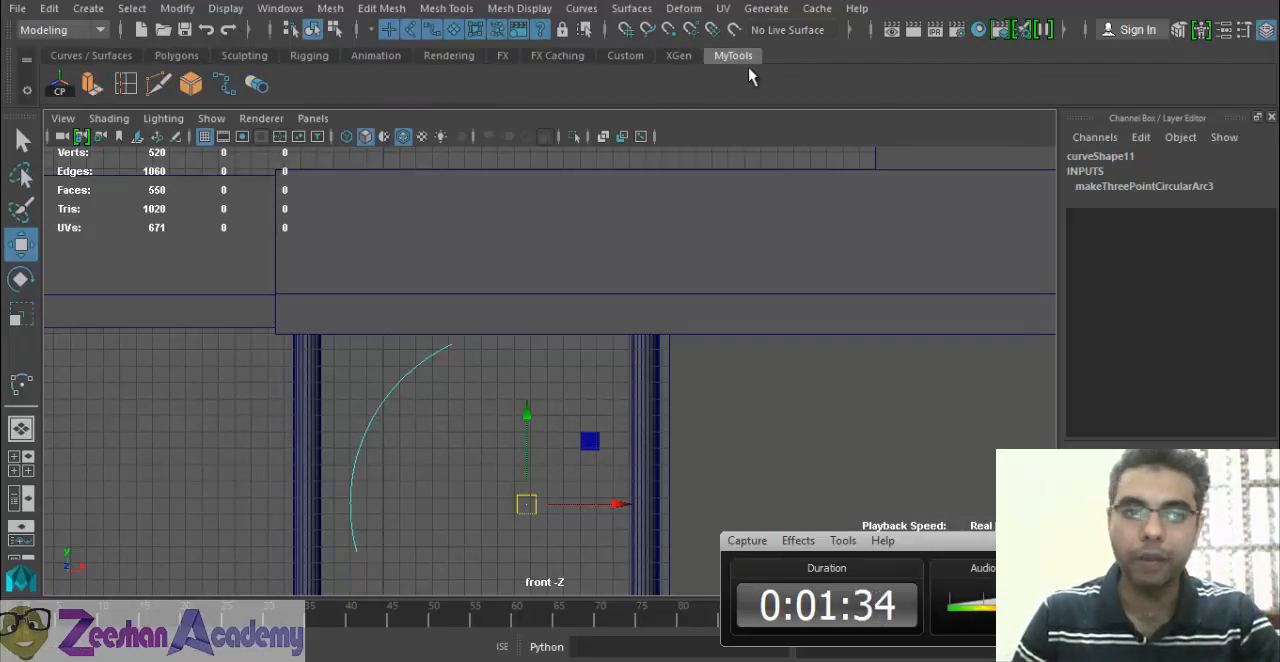
{"action": "left_click", "coordinate": [59, 84]}
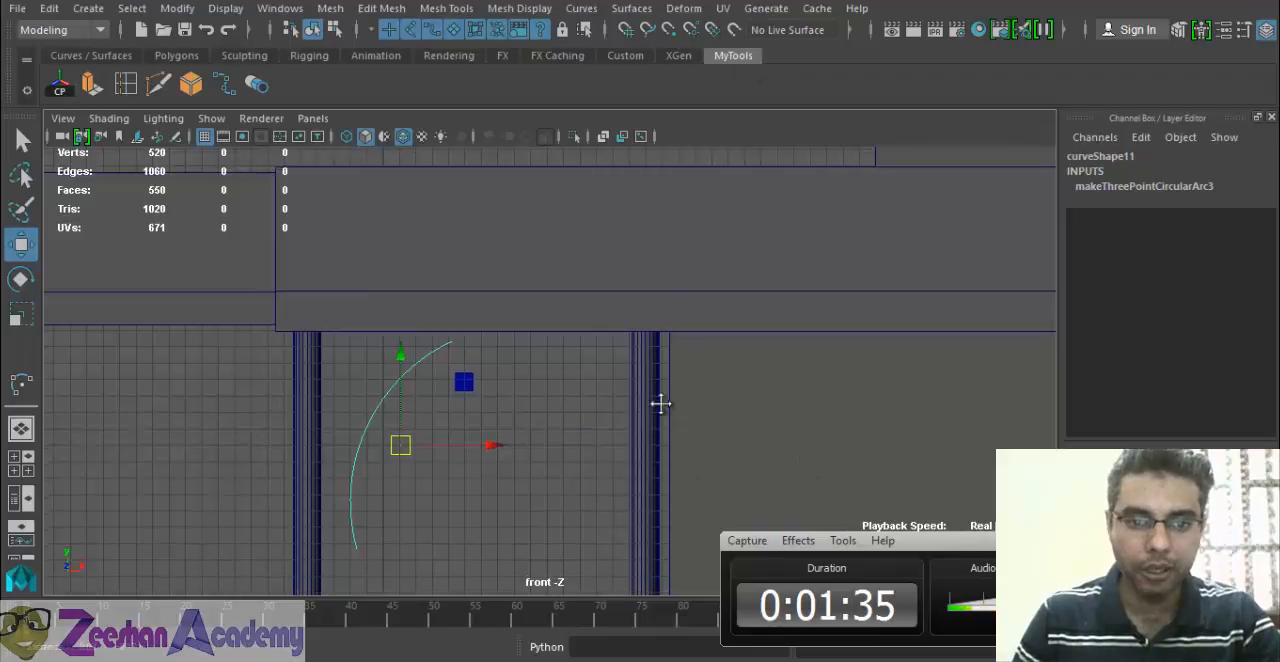
{"action": "middle_click_drag", "start_coordinate": [533, 453], "coordinate": [541, 422], "text": "alt"}
{"action": "key", "text": "ctrl+d"}
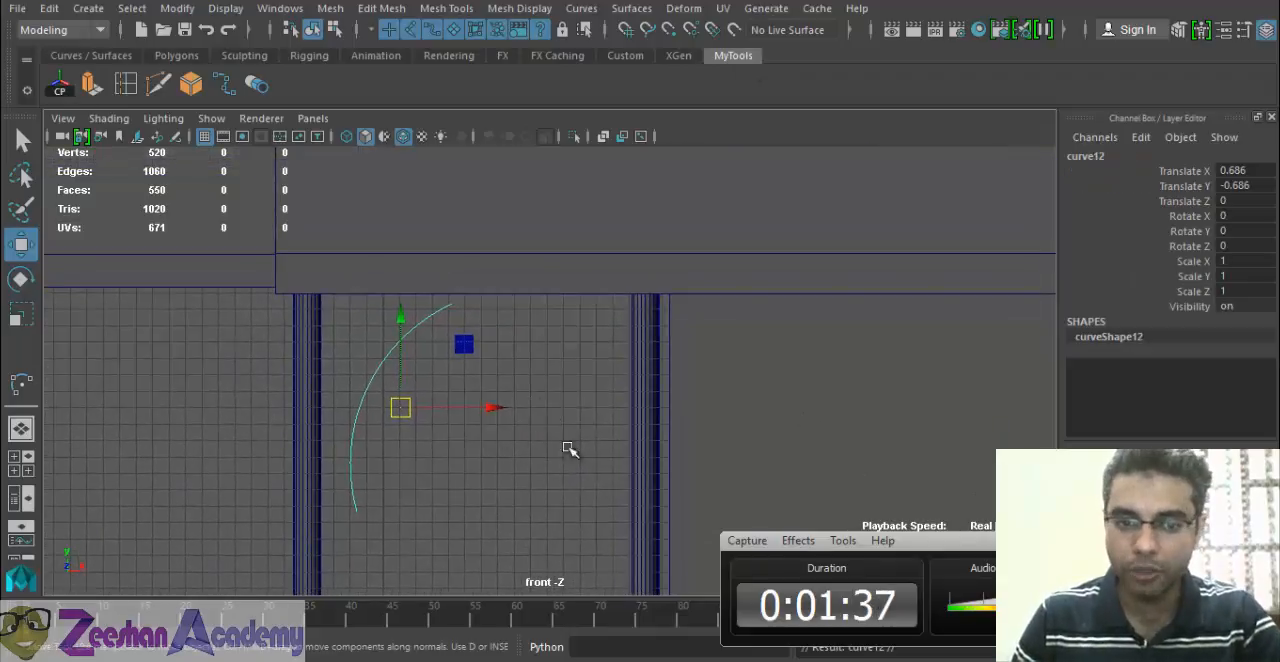
Mirror the duplicated arc by setting its Scale X to -1.
{"action": "key", "text": "r"}
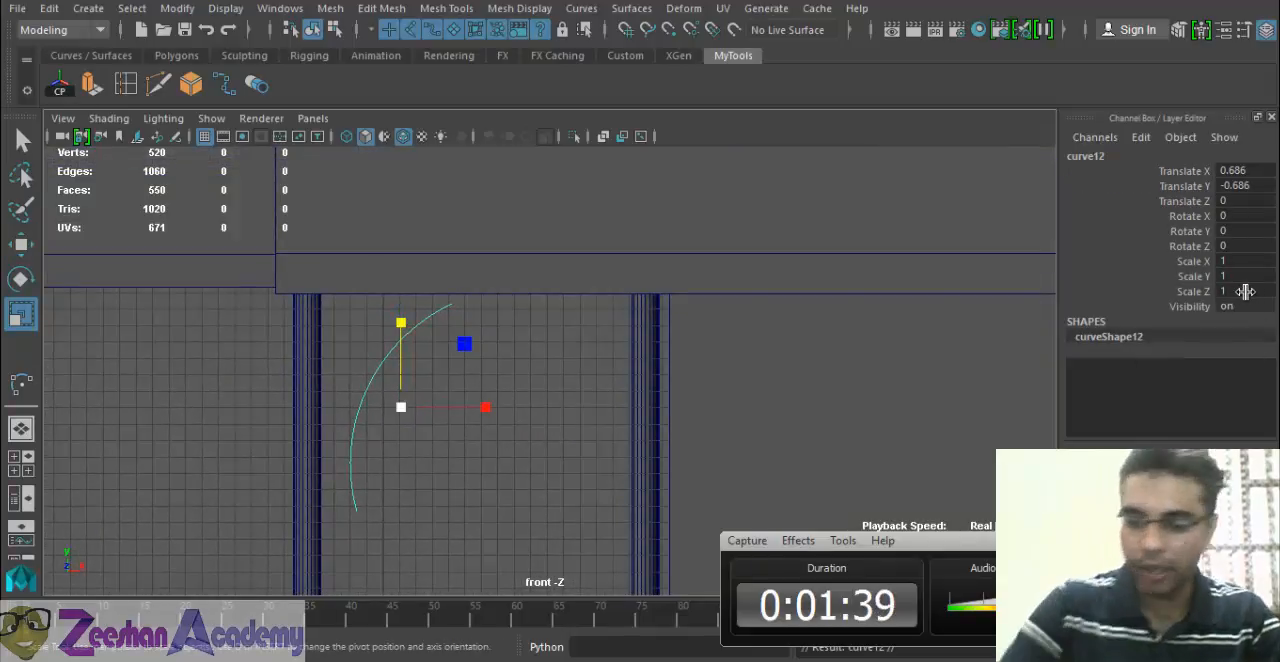
{"action": "left_click", "coordinate": [1260, 291]}
{"action": "key", "text": "Home"}
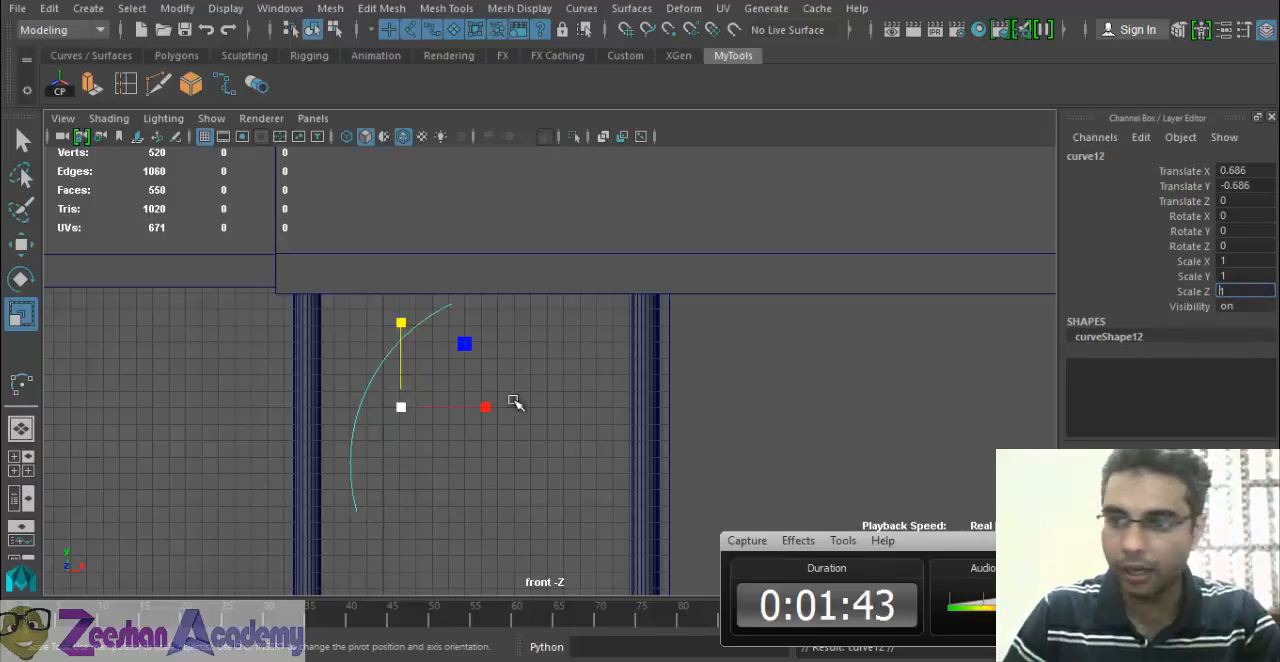
{"action": "left_click", "coordinate": [1224, 262]}
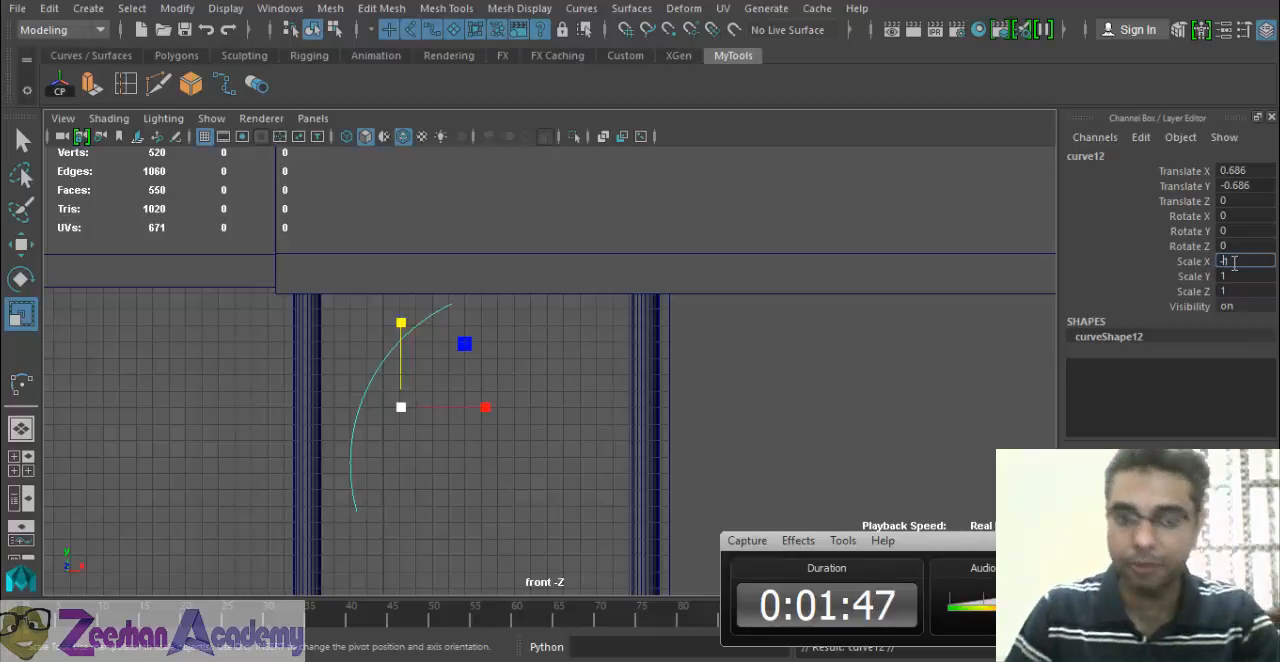
{"action": "type", "text": "-"}
{"action": "key", "text": "Return"}
Move the mirrored arc along X until its tip meets the original's, and shift both arcs toward the middle between the columns.
{"action": "middle_click_drag", "start_coordinate": [487, 412], "coordinate": [446, 397], "text": "alt"}
{"action": "key", "text": "w"}
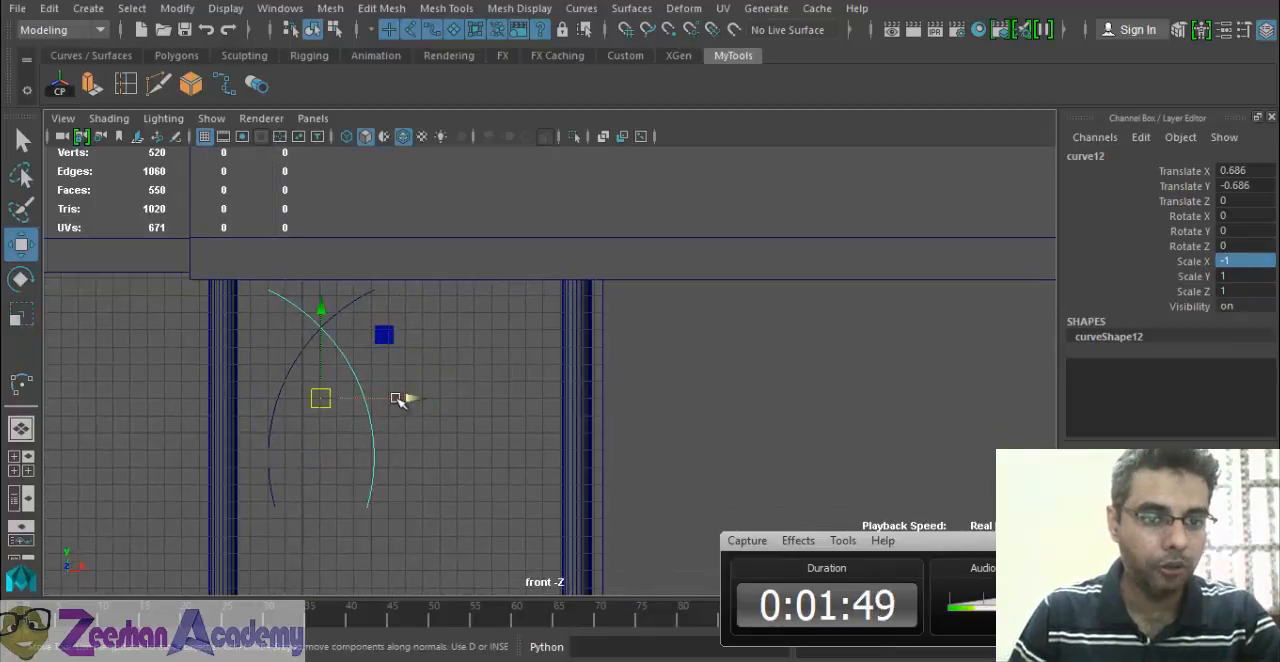
{"action": "left_click_drag", "start_coordinate": [403, 400], "coordinate": [507, 396]}
{"action": "middle_click_drag", "start_coordinate": [453, 402], "coordinate": [483, 393], "text": "alt"}
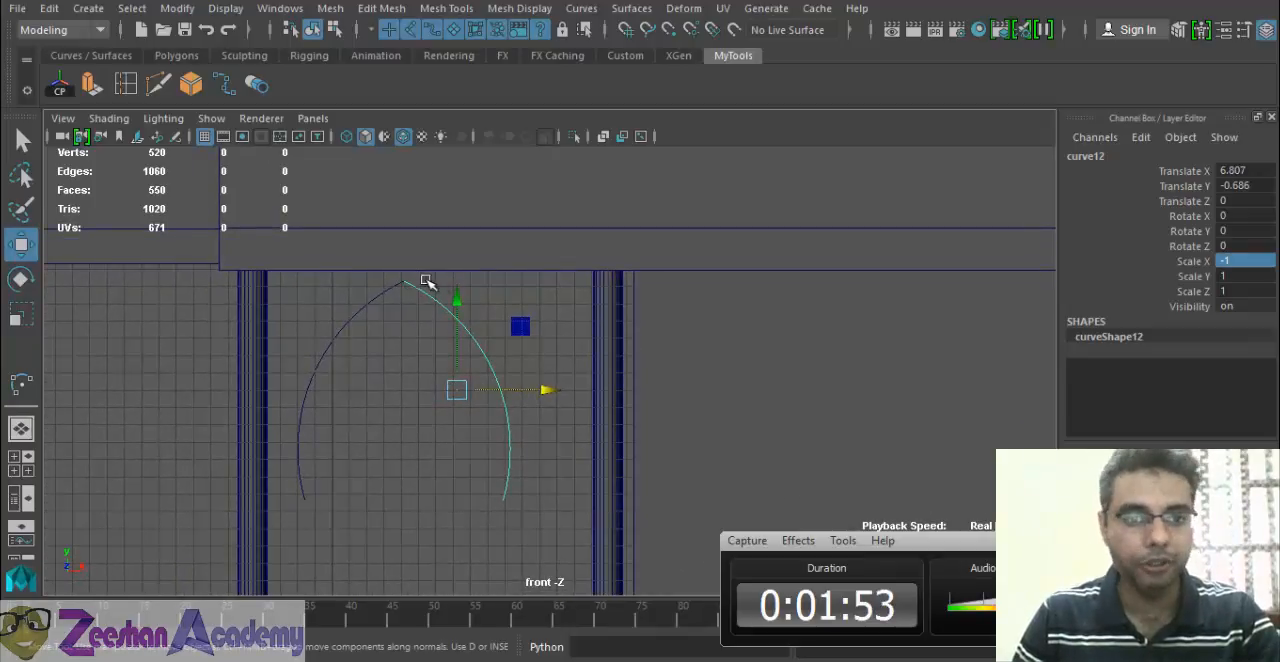
{"action": "left_click_drag", "start_coordinate": [343, 303], "coordinate": [479, 348]}
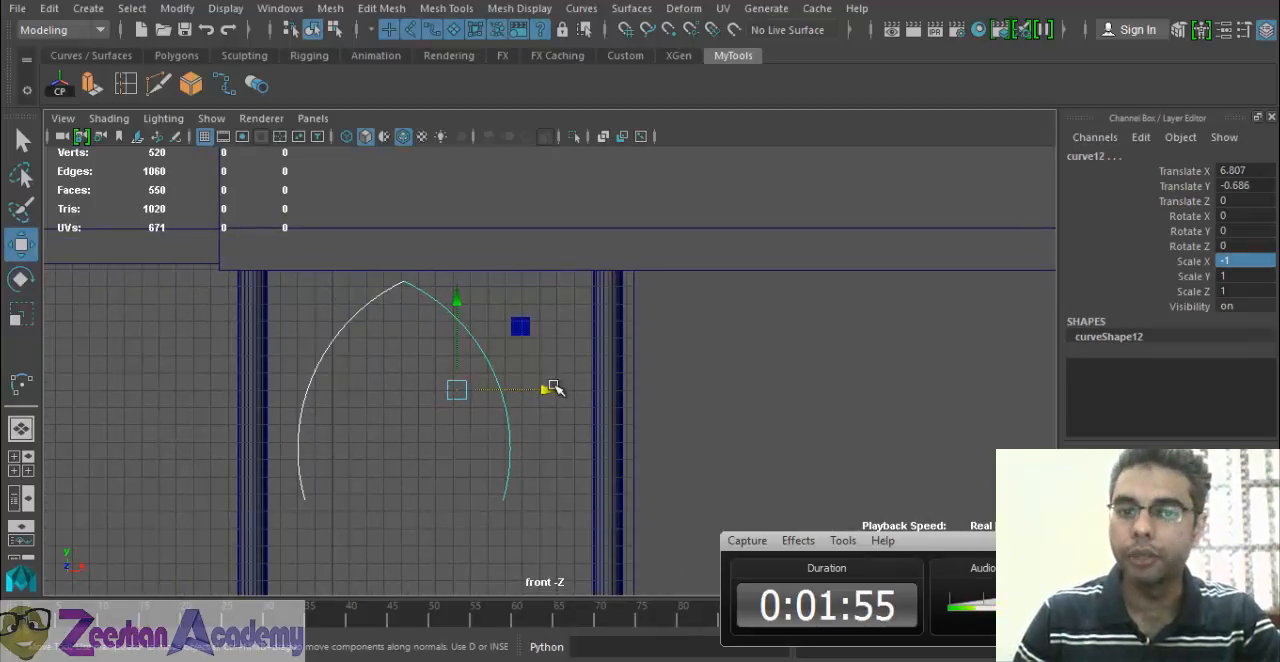
{"action": "left_click_drag", "start_coordinate": [553, 388], "coordinate": [580, 391]}
Switch to the photo viewer to check the arch shape in the mosque reference photos, and return to Maya.
{"action": "key", "text": "alt+Tab"}
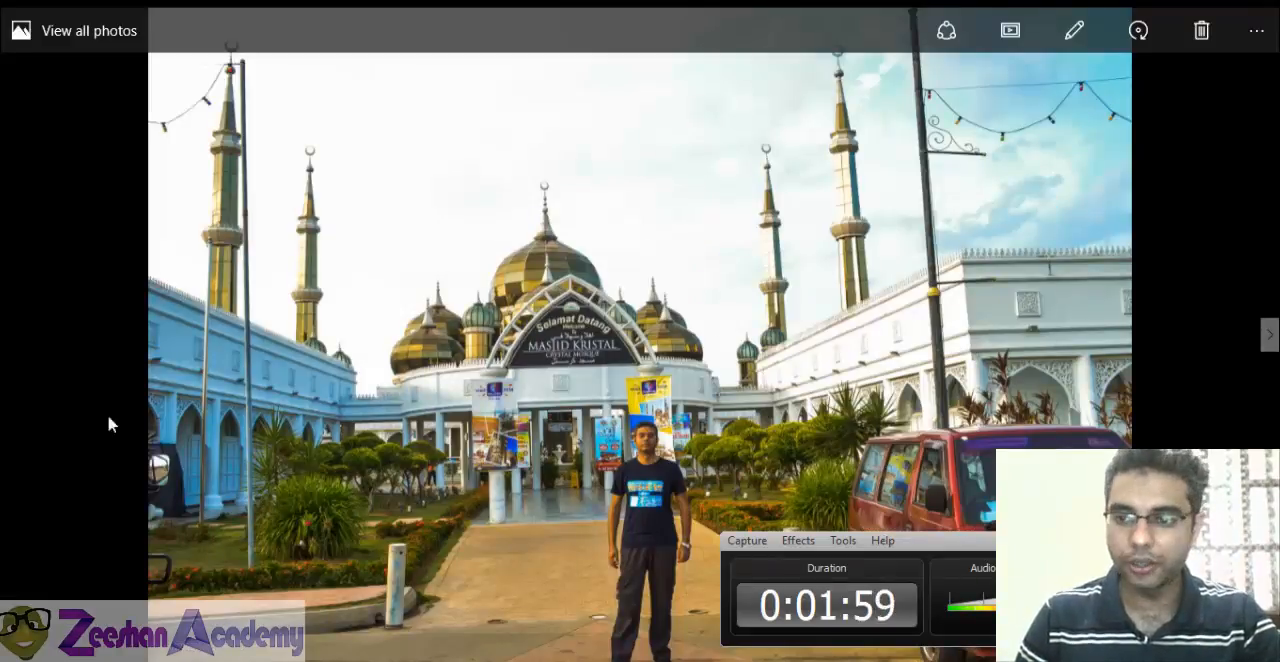
{"action": "left_click", "coordinate": [1268, 335]}
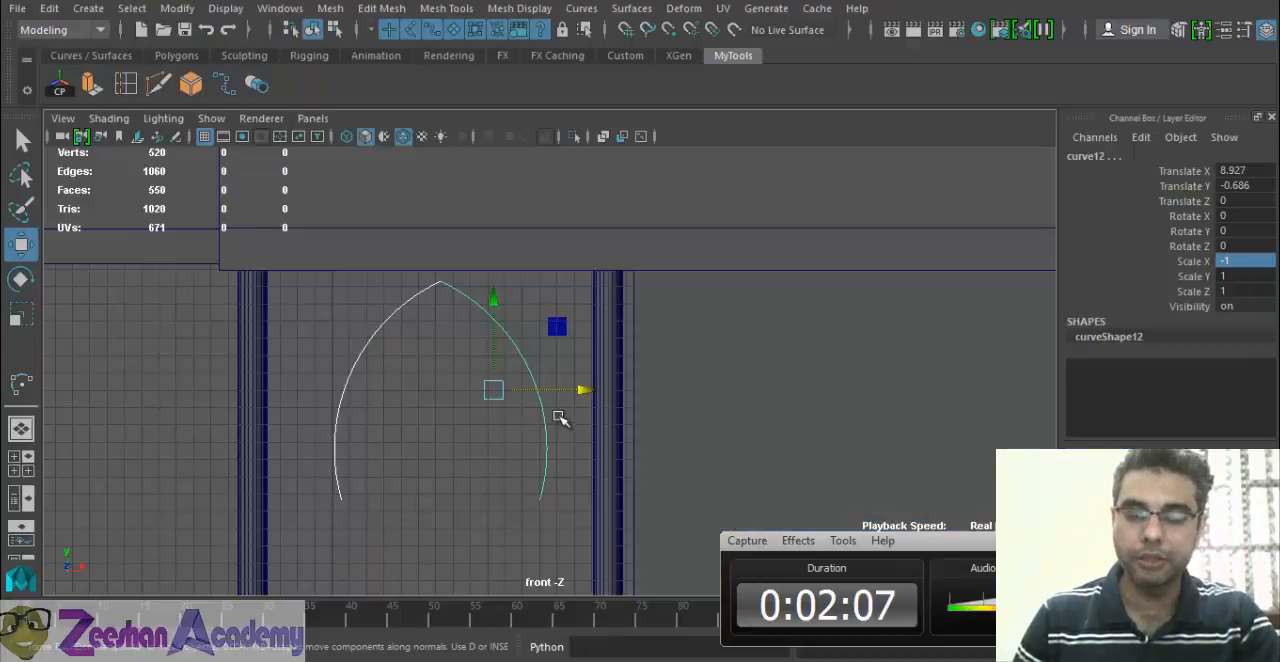
{"action": "key", "text": "Escape"}
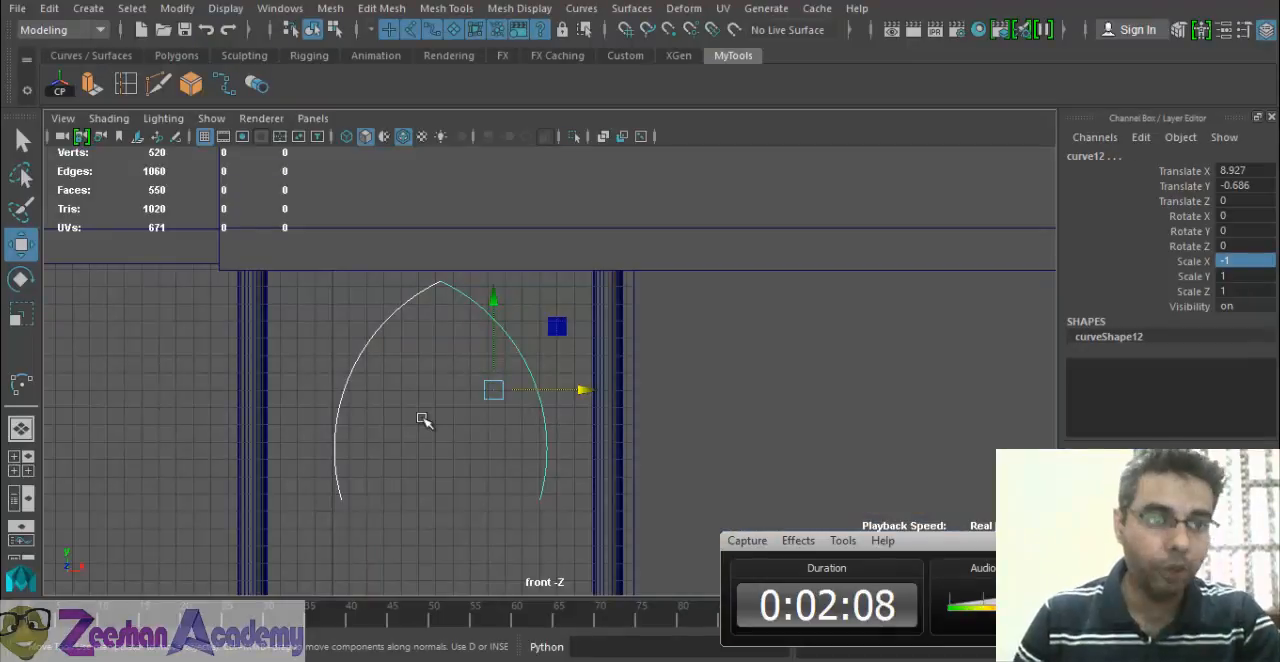
Try outlining an arch freehand with the Bezier curve tool over the two arcs, and remove that curve.
{"action": "left_click", "coordinate": [88, 8]}
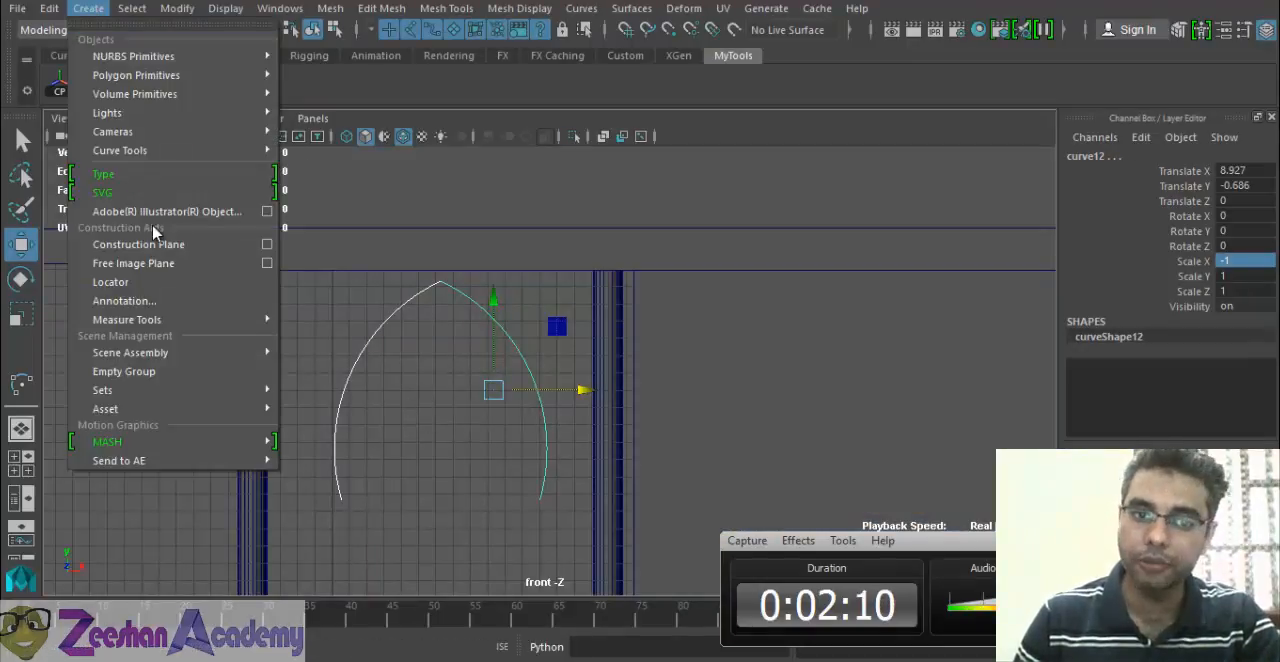
{"action": "left_click", "coordinate": [21, 384]}
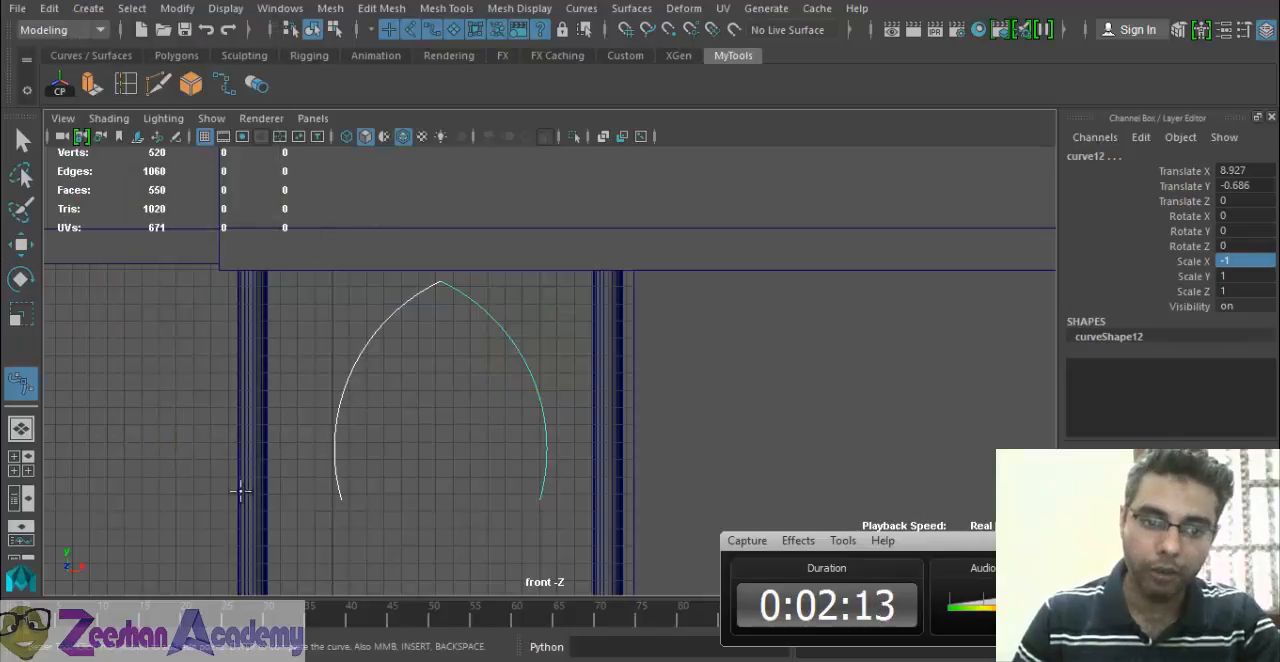
{"action": "left_click", "coordinate": [297, 511]}
{"action": "left_click", "coordinate": [284, 436]}
{"action": "left_click", "coordinate": [293, 386]}
{"action": "left_click", "coordinate": [313, 328]}
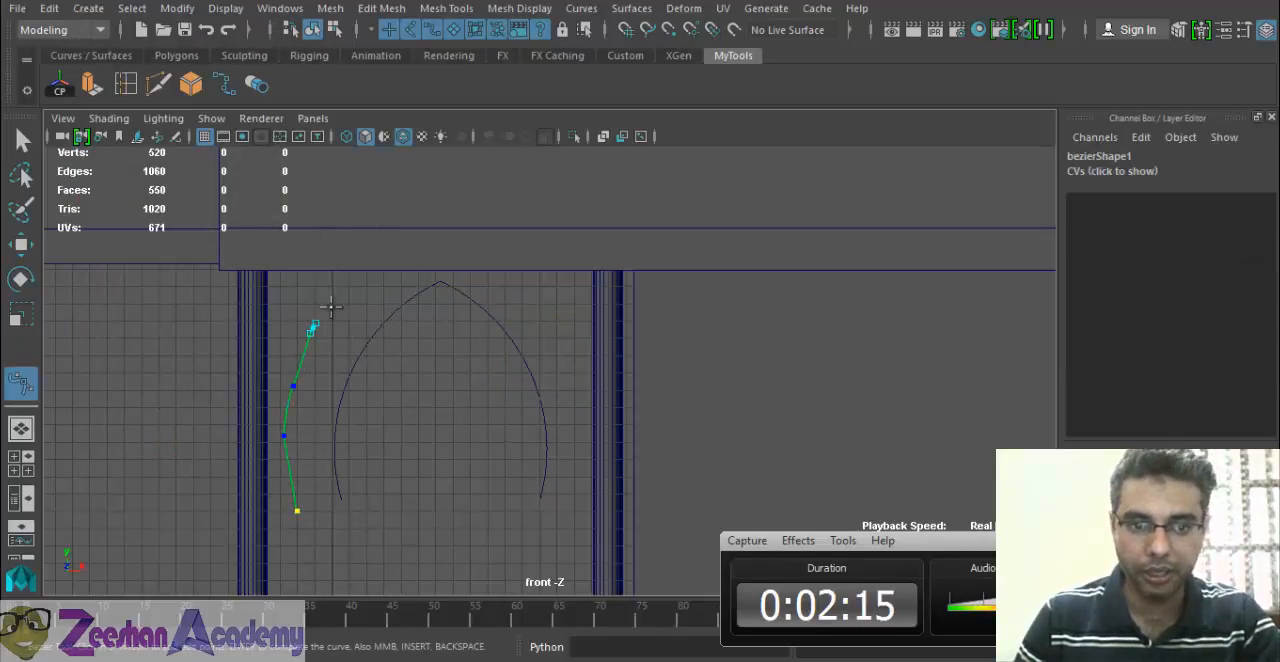
{"action": "left_click", "coordinate": [350, 286]}
{"action": "left_click_drag", "start_coordinate": [413, 285], "coordinate": [428, 343]}
{"action": "left_click", "coordinate": [498, 500]}
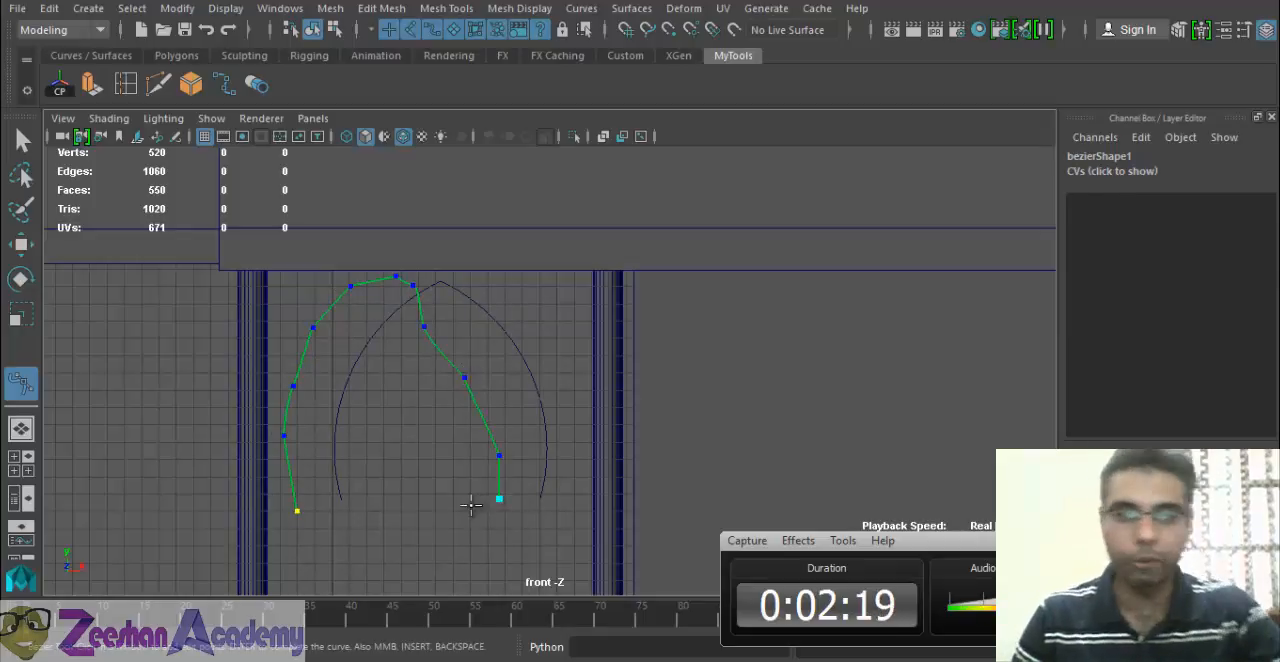
{"action": "key", "text": "w"}
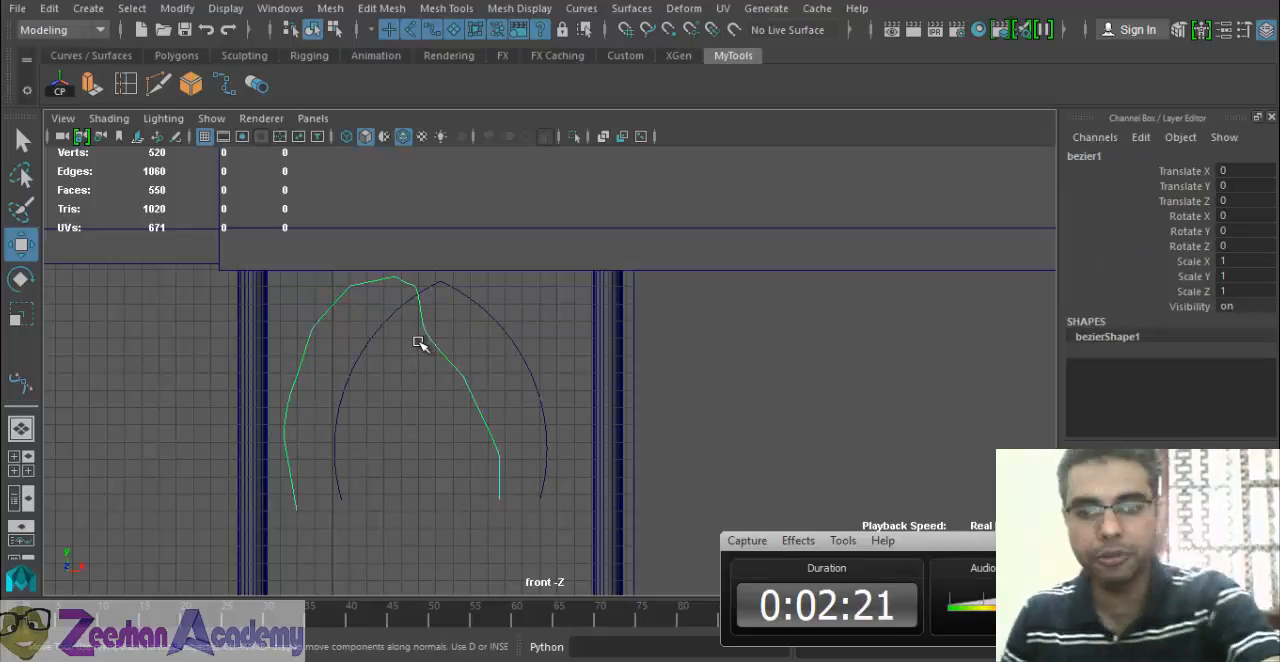
{"action": "left_click", "coordinate": [469, 347]}
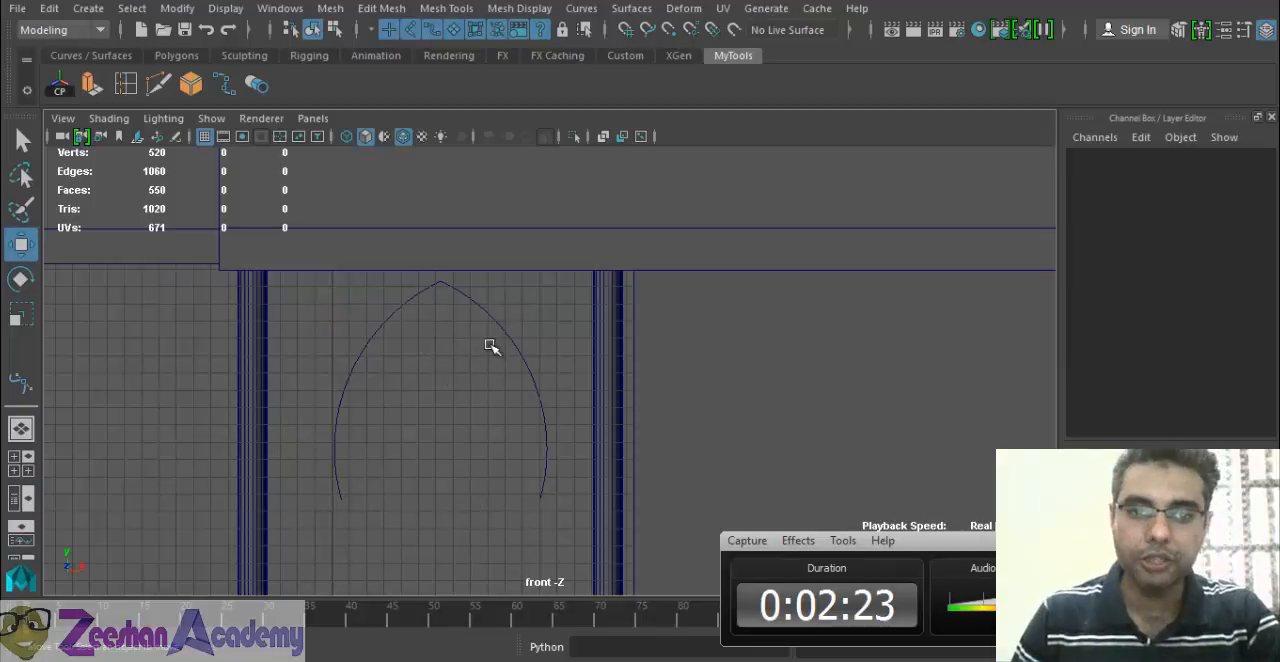
Select both arcs and open the Attach Curves options, setting the attach method to Blend.
{"action": "left_click", "coordinate": [414, 308]}
{"action": "left_click", "coordinate": [512, 320]}
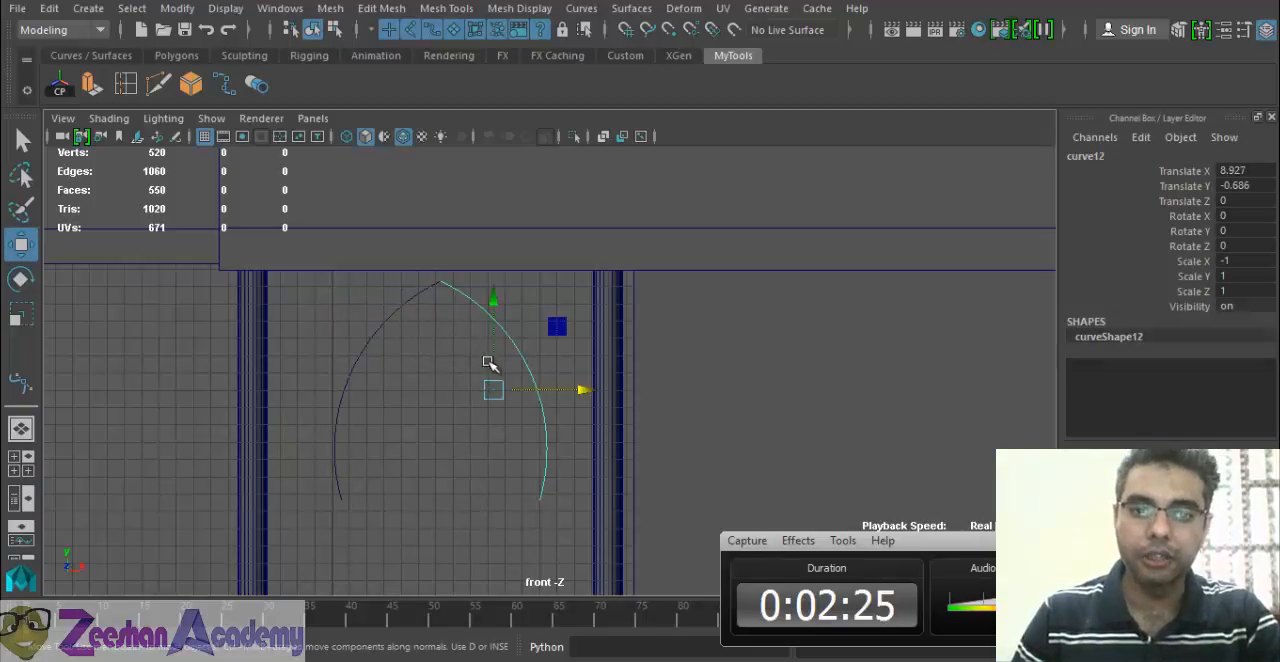
{"action": "left_click", "coordinate": [414, 300], "text": "shift"}
{"action": "left_click_drag", "start_coordinate": [393, 392], "coordinate": [385, 435]}
{"action": "middle_click_drag", "start_coordinate": [434, 469], "coordinate": [432, 410], "text": "alt"}
{"action": "right_click_drag", "start_coordinate": [432, 410], "coordinate": [467, 410], "text": "alt"}
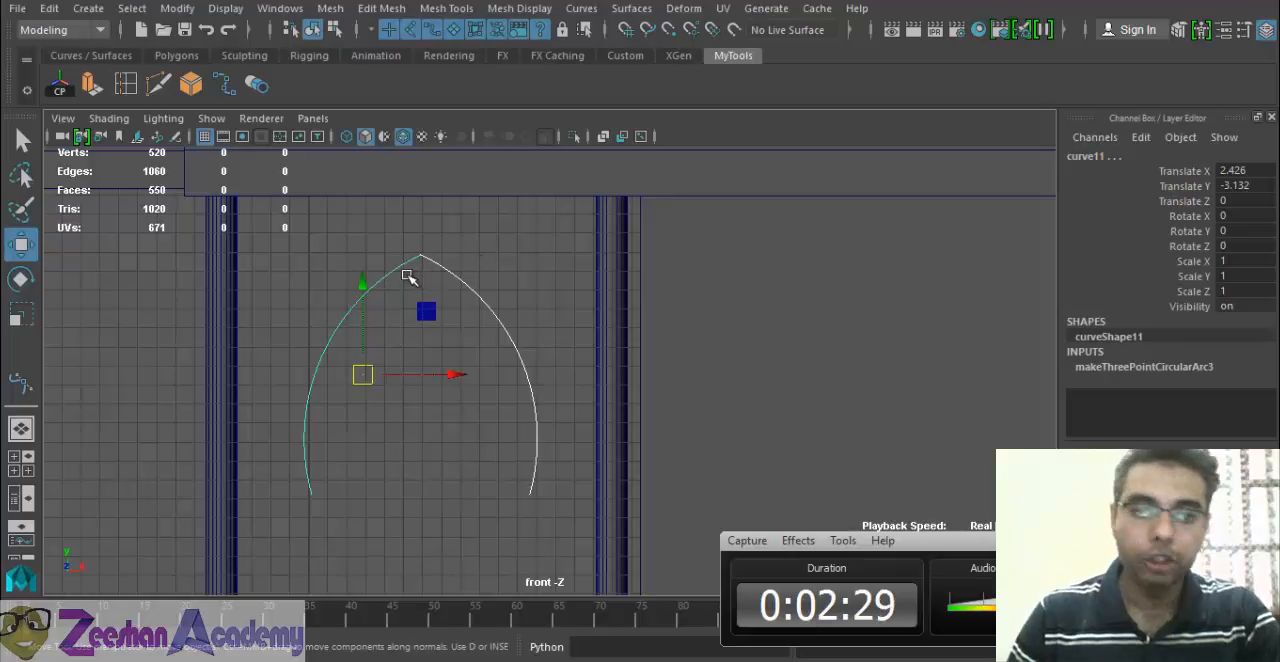
{"action": "left_click", "coordinate": [440, 9]}
{"action": "left_click", "coordinate": [581, 9]}
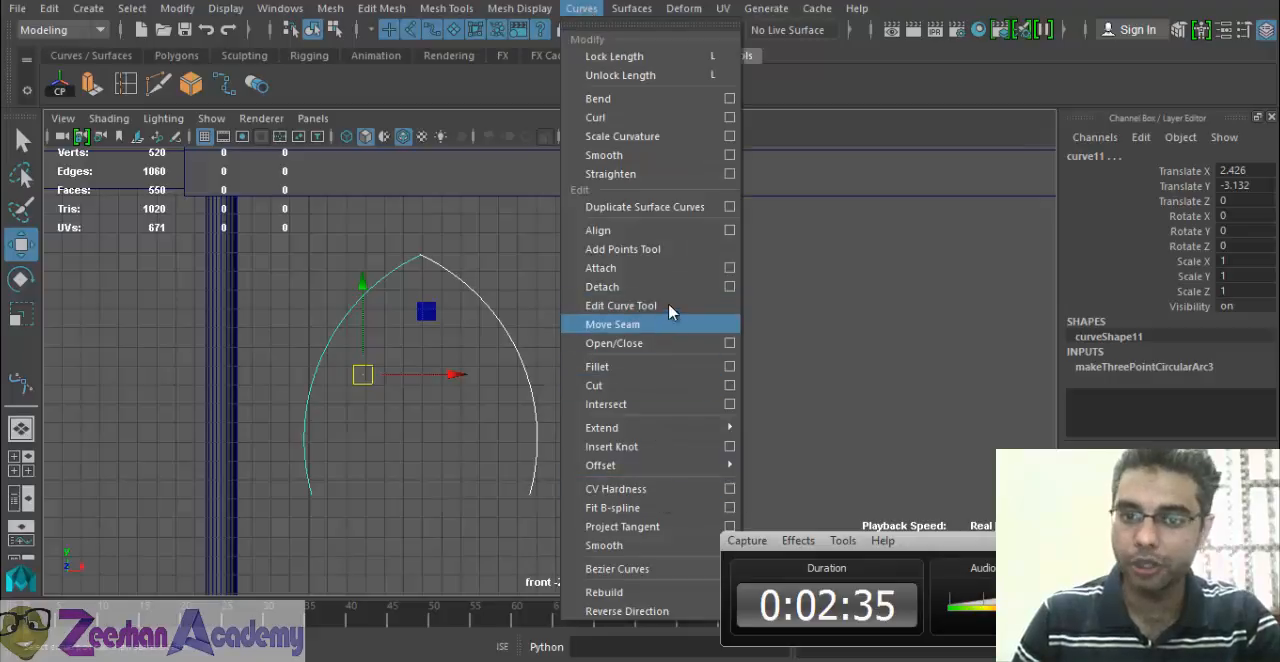
{"action": "left_click", "coordinate": [729, 270]}
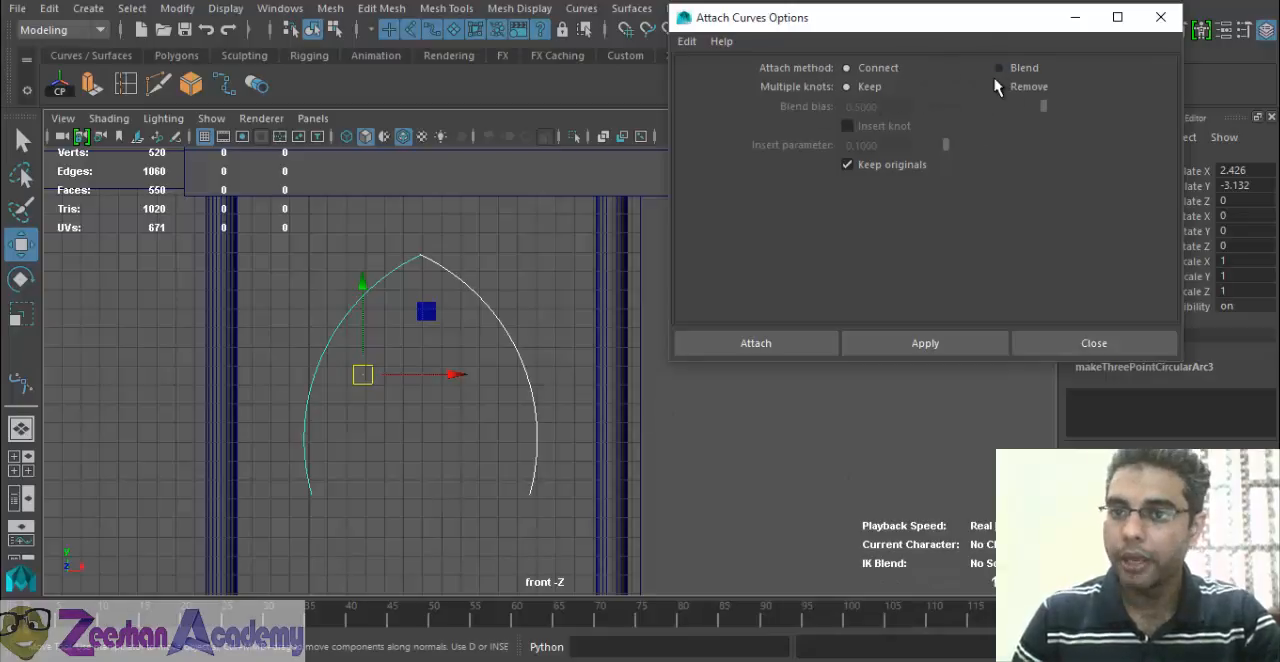
{"action": "left_click", "coordinate": [999, 68]}
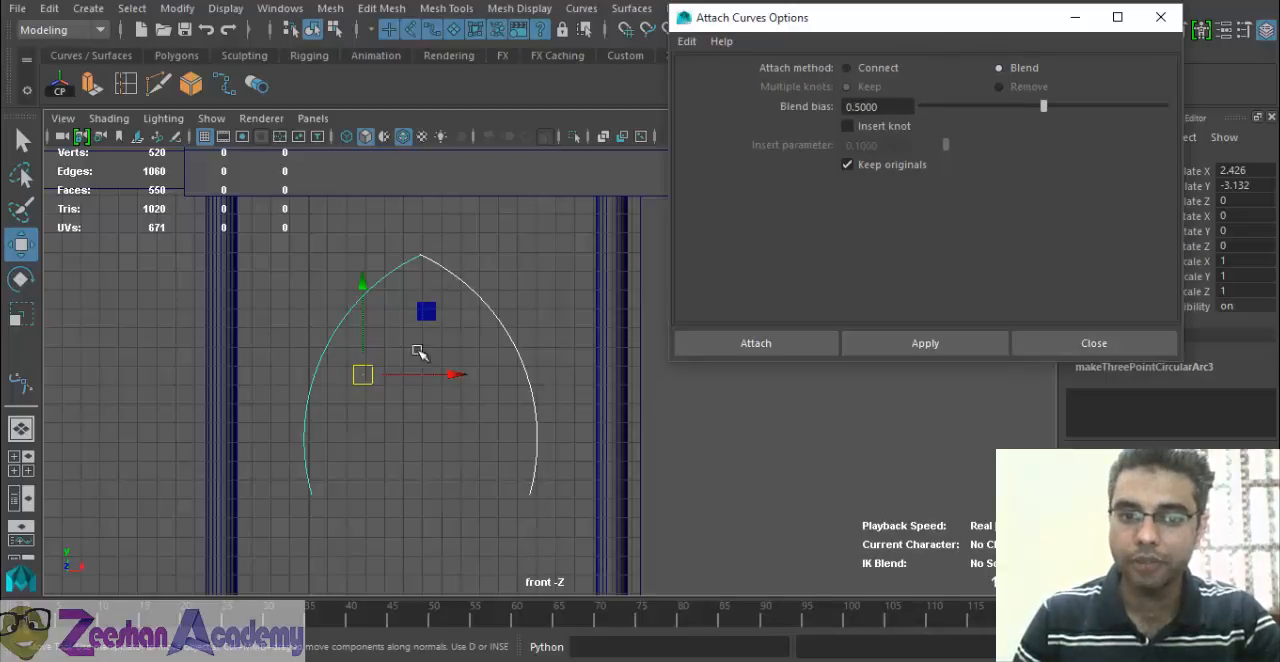
Move only the right arc along X to 10.526, leaving a gap between the two arc tips.
{"action": "left_click", "coordinate": [486, 423]}
{"action": "left_click", "coordinate": [491, 351]}
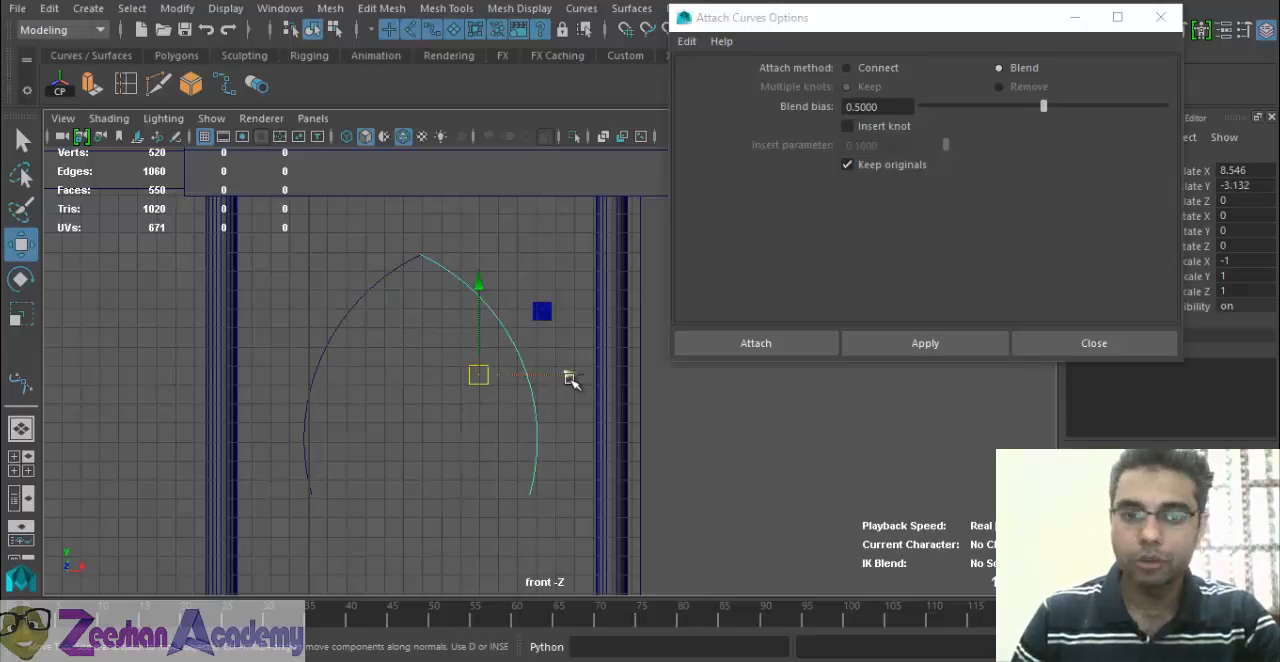
{"action": "left_click", "coordinate": [358, 297]}
{"action": "left_click", "coordinate": [520, 339]}
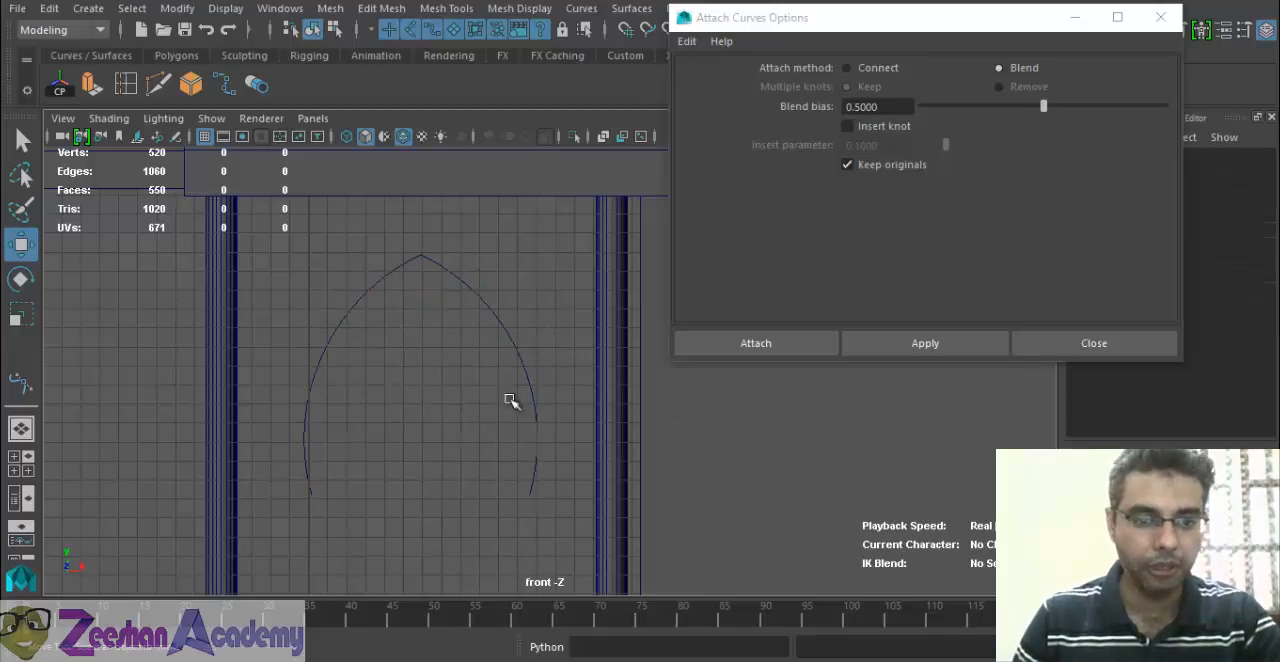
{"action": "left_click", "coordinate": [533, 384]}
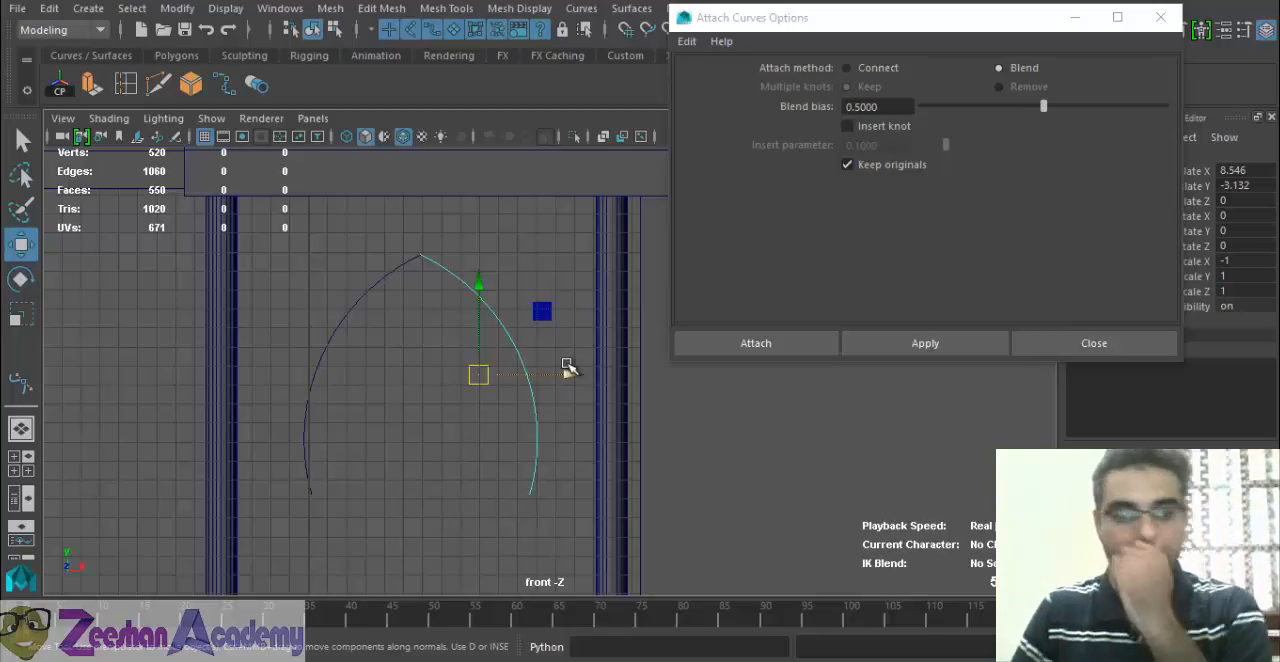
{"action": "left_click_drag", "start_coordinate": [566, 374], "coordinate": [604, 374]}
{"action": "middle_click_drag", "start_coordinate": [551, 397], "coordinate": [538, 407], "text": "alt"}
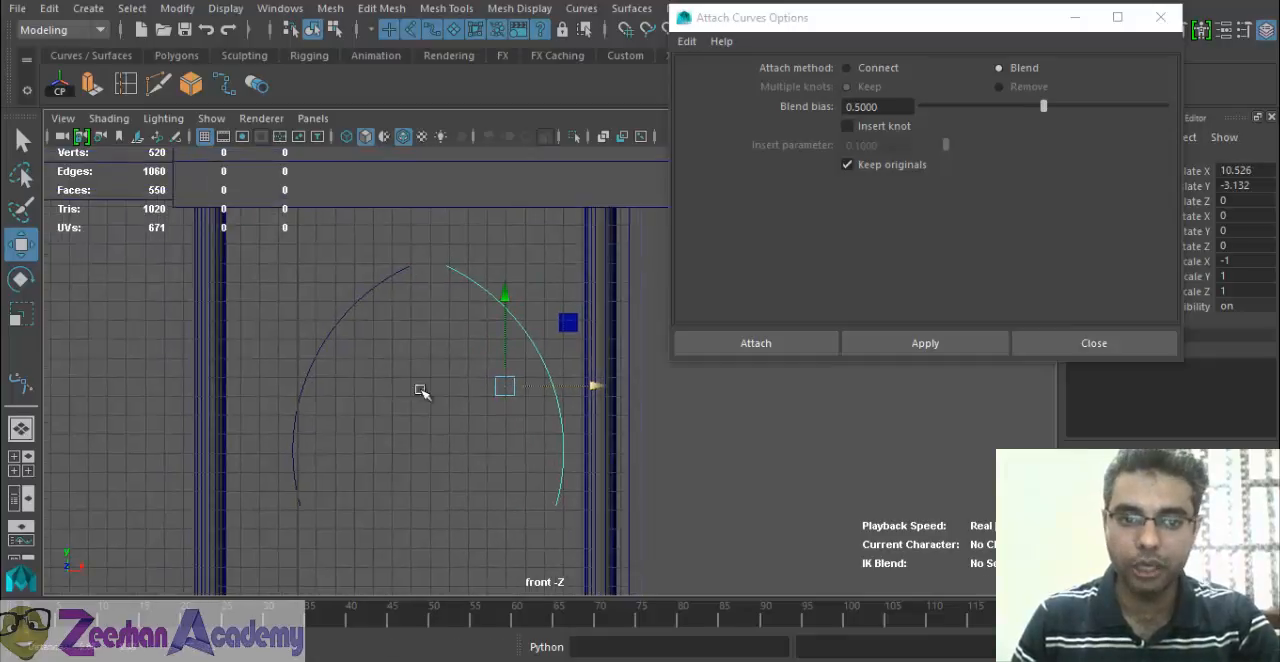
Attach the two separated arcs using the Blend method with a 0.5 bias, and inspect the top of the joined curve.
{"action": "left_click", "coordinate": [351, 297], "text": "shift"}
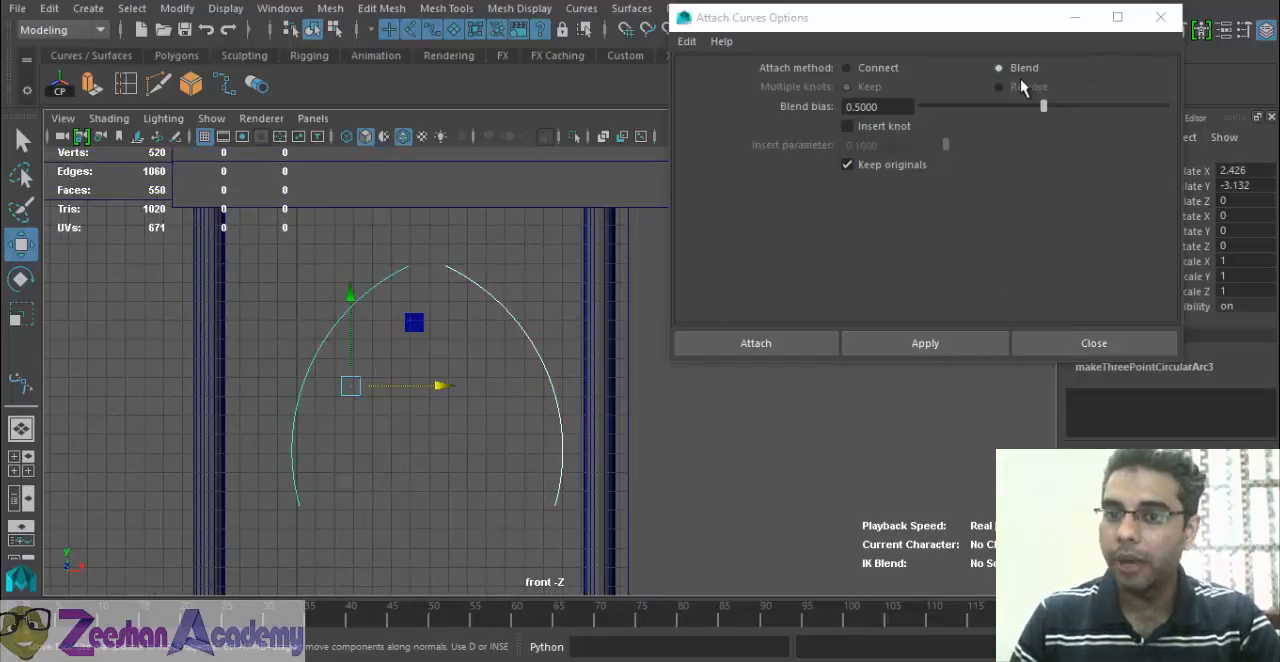
{"action": "left_click", "coordinate": [940, 344]}
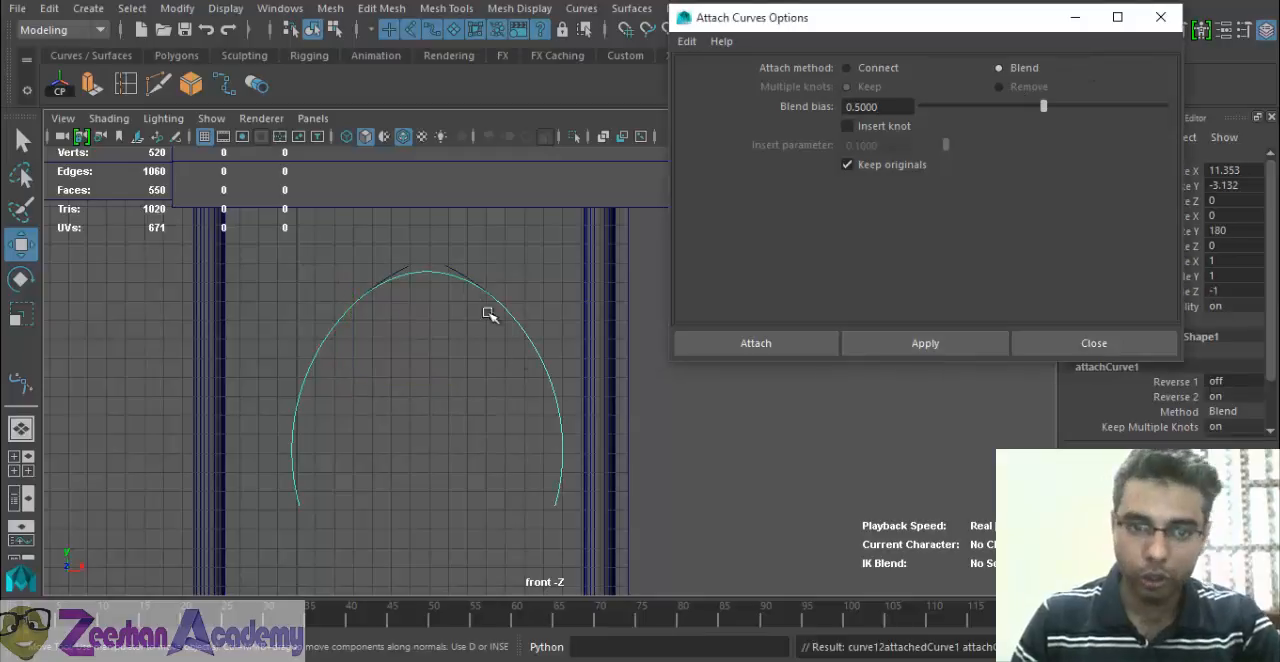
{"action": "middle_click_drag", "start_coordinate": [393, 321], "coordinate": [396, 381], "text": "alt"}
{"action": "right_click_drag", "start_coordinate": [396, 381], "coordinate": [706, 447], "text": "alt"}
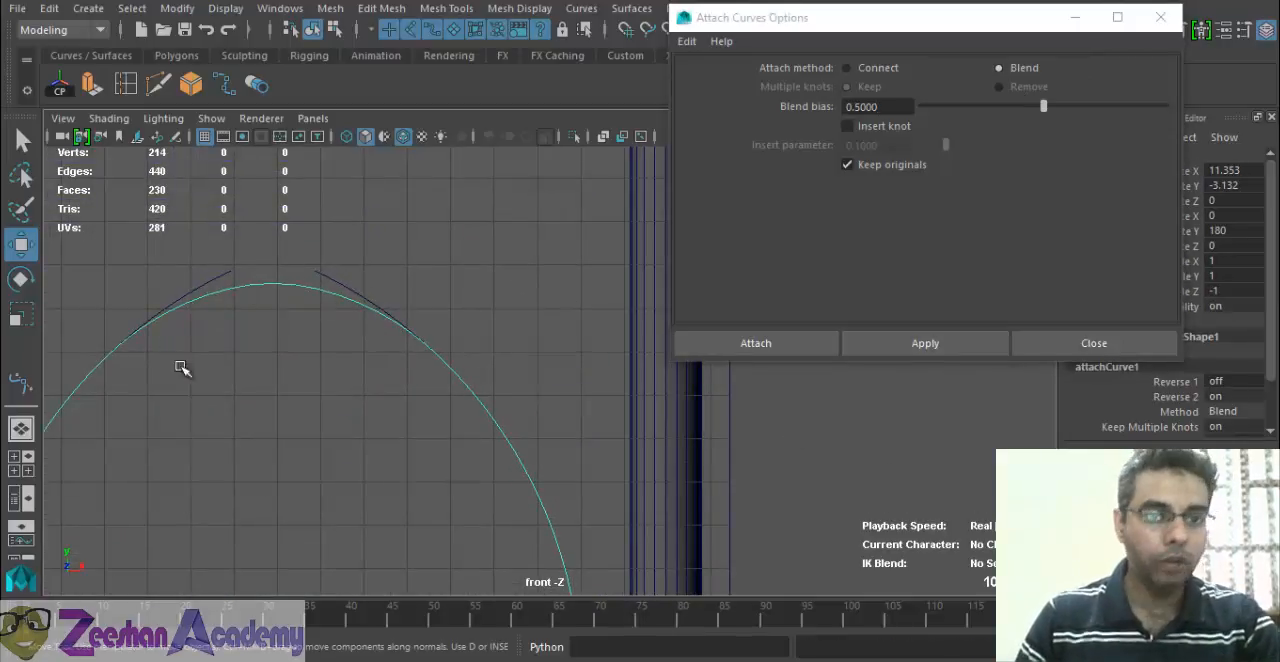
{"action": "middle_click_drag", "start_coordinate": [228, 394], "coordinate": [317, 283], "text": "alt"}
{"action": "right_click_drag", "start_coordinate": [317, 283], "coordinate": [225, 307], "text": "alt"}
{"action": "middle_click_drag", "start_coordinate": [225, 307], "coordinate": [300, 286], "text": "alt"}
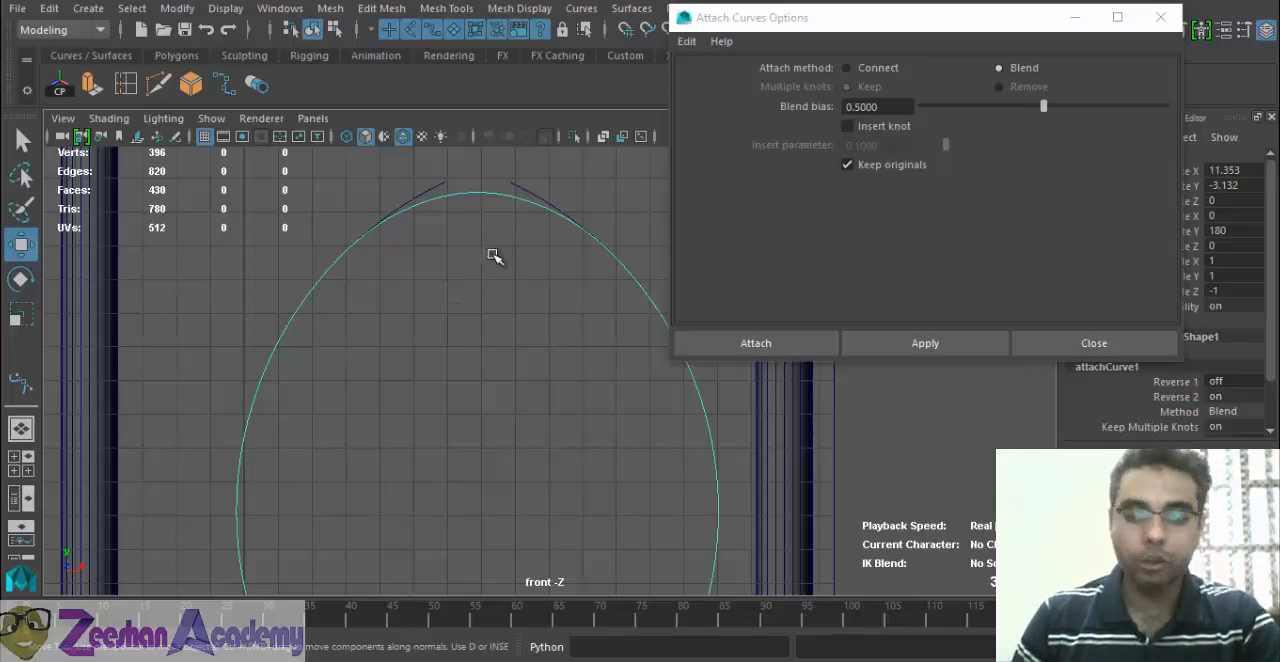
{"action": "scroll", "coordinate": [416, 388], "scroll_direction": "down", "scroll_amount": 3}
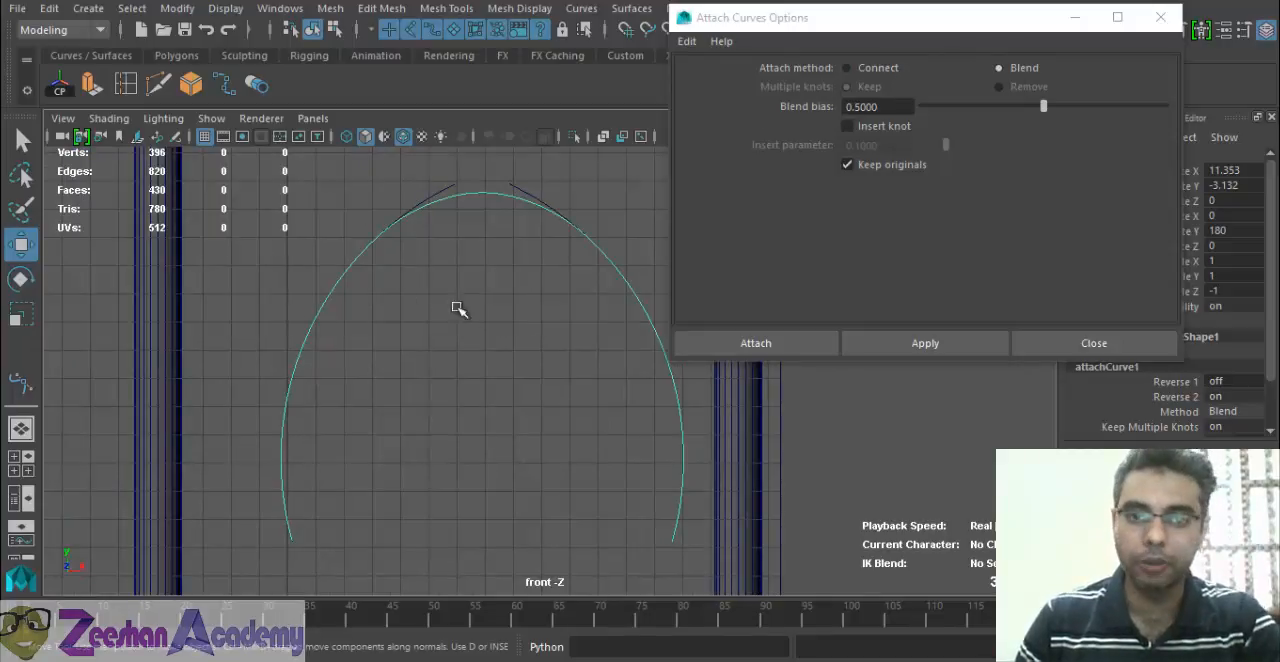
{"action": "right_click_drag", "start_coordinate": [466, 329], "coordinate": [425, 318], "text": "alt"}
Center the blended curve's pivot and move the curve along X to -6.162, clear of the original arcs.
{"action": "left_click", "coordinate": [484, 301], "text": "alt"}
{"action": "left_click", "coordinate": [64, 86]}
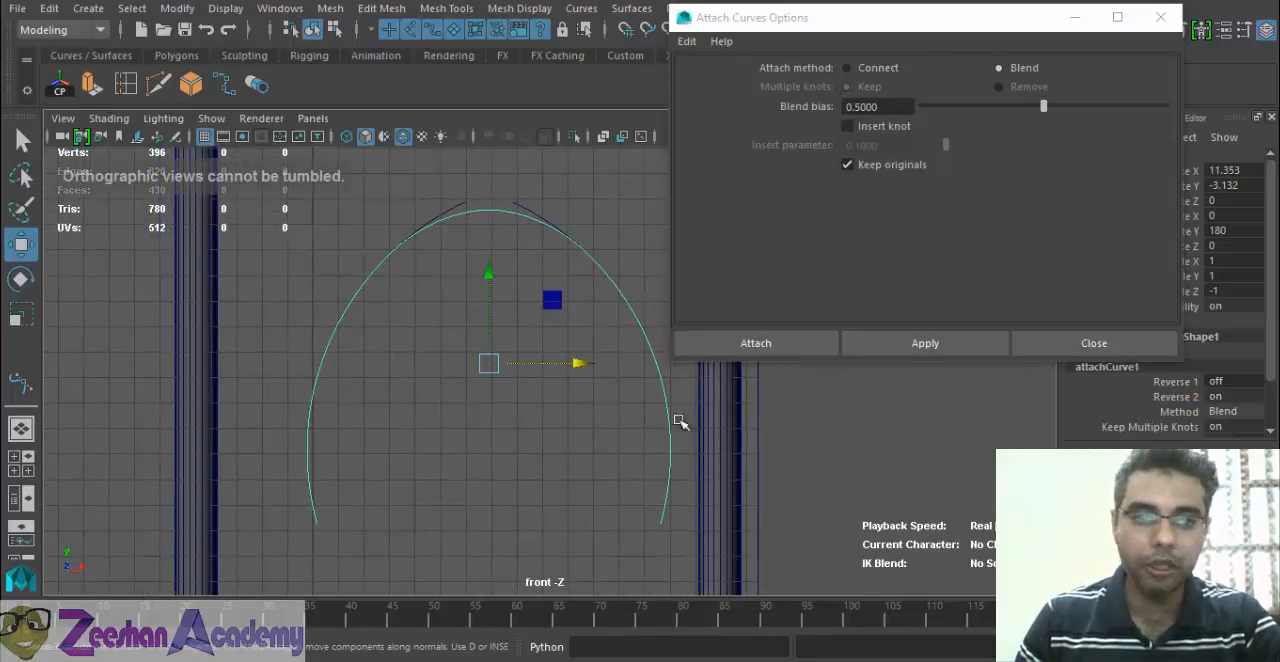
{"action": "left_click_drag", "start_coordinate": [565, 358], "coordinate": [198, 363]}
{"action": "key", "text": "a"}
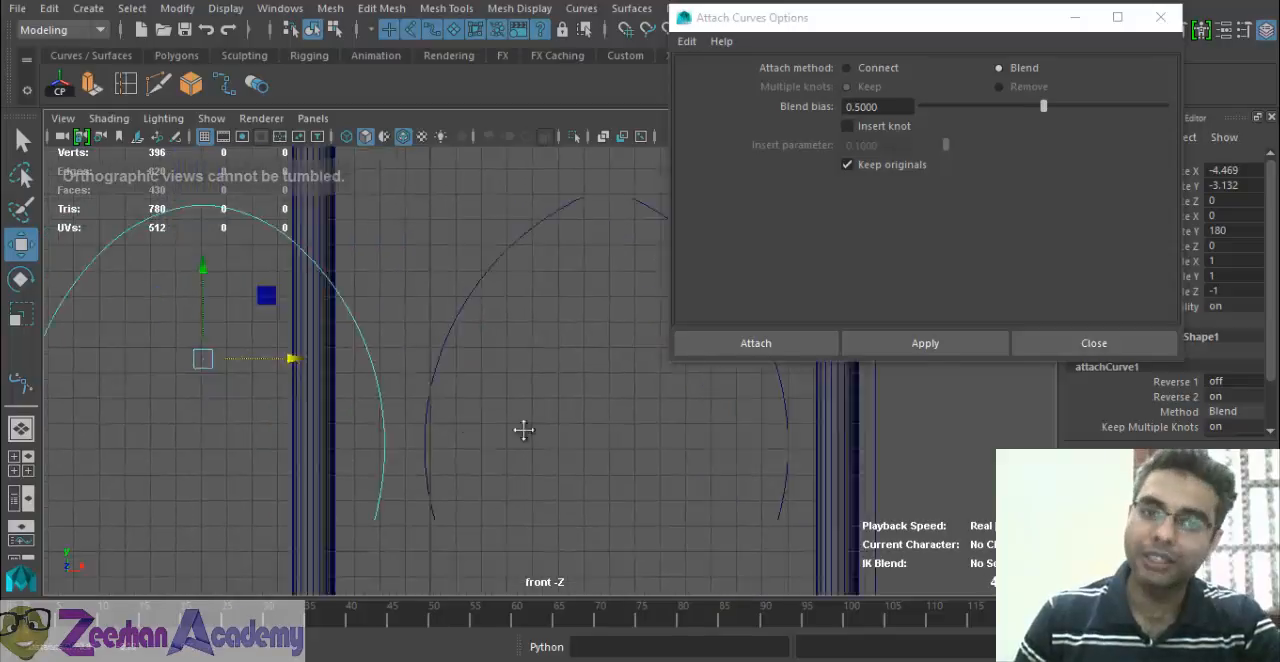
{"action": "middle_click_drag", "start_coordinate": [635, 290], "coordinate": [311, 354], "text": "alt"}
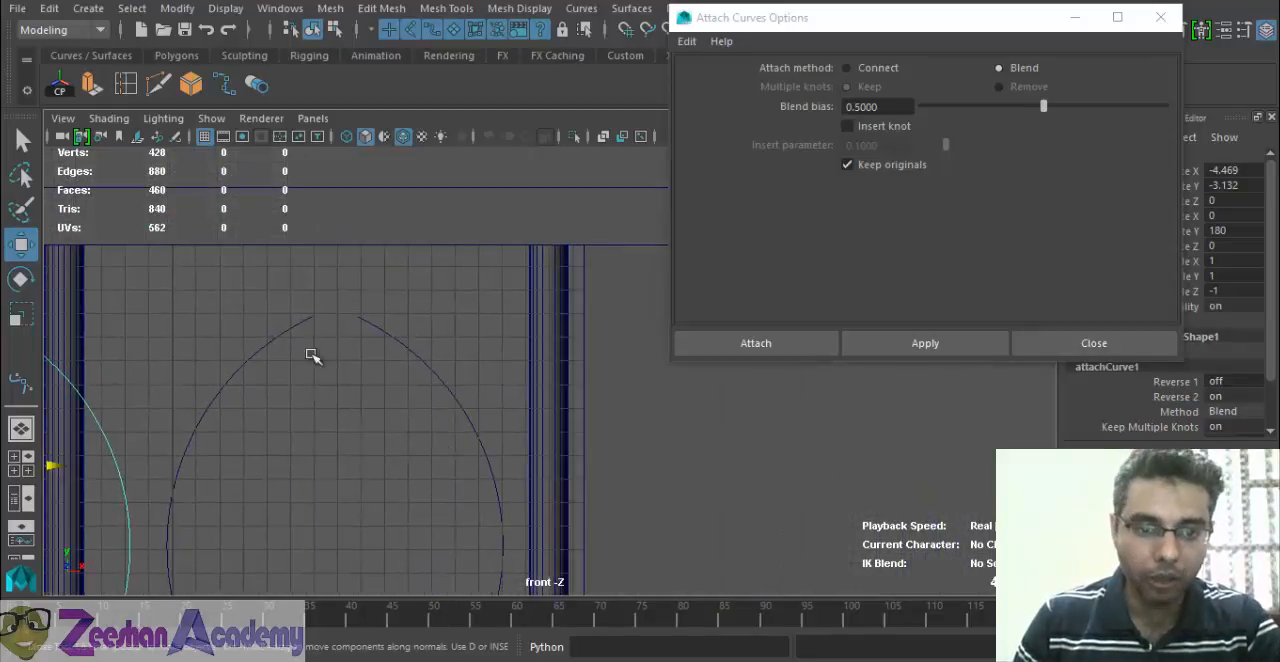
{"action": "left_click", "coordinate": [438, 376]}
{"action": "key", "text": "ctrl+z"}
{"action": "key", "text": "ctrl+z"}
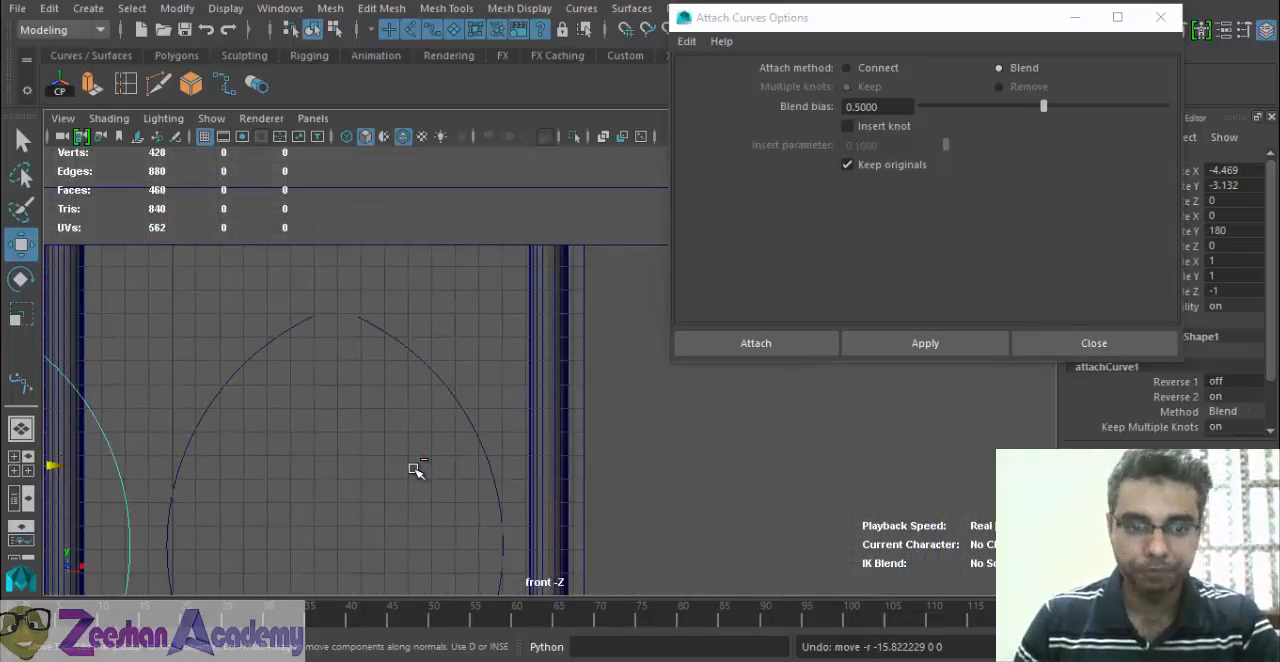
{"action": "left_click_drag", "start_coordinate": [406, 464], "coordinate": [100, 464]}
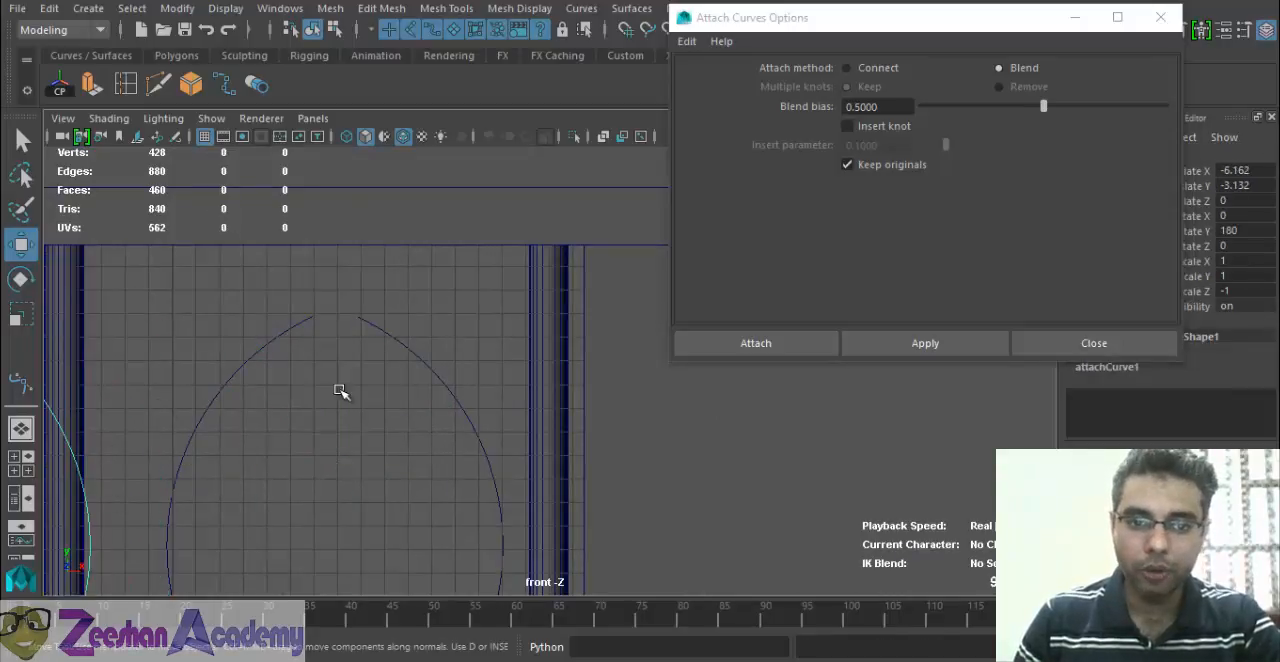
Move the right arc back along X to 8.611 so its tip meets the left arc's.
{"action": "left_click", "coordinate": [423, 429]}
{"action": "left_click", "coordinate": [452, 390]}
{"action": "left_click_drag", "start_coordinate": [520, 467], "coordinate": [476, 469]}
{"action": "middle_click_drag", "start_coordinate": [308, 333], "coordinate": [377, 320], "text": "alt"}
Select both touching arcs and attach them using the Connect method, keeping multiple knots and the originals.
{"action": "left_click", "coordinate": [376, 318], "text": "shift"}
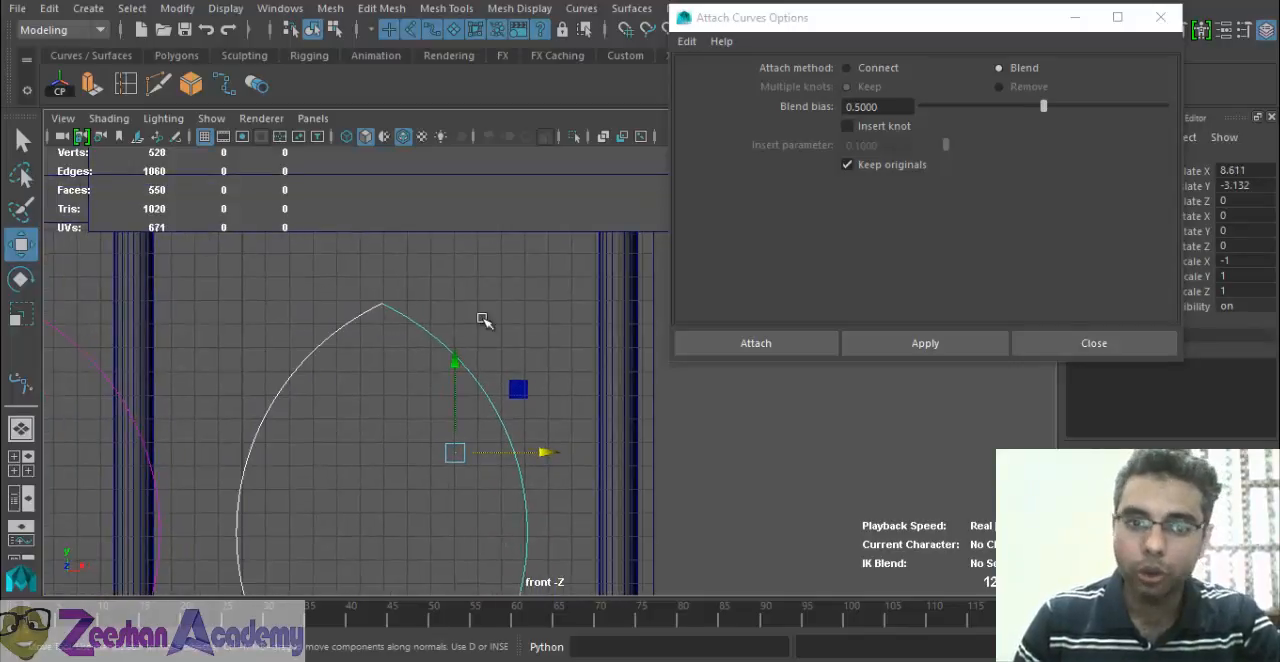
{"action": "middle_click_drag", "start_coordinate": [289, 334], "coordinate": [344, 389], "text": "alt"}
{"action": "right_click_drag", "start_coordinate": [344, 389], "coordinate": [966, 468], "text": "alt"}
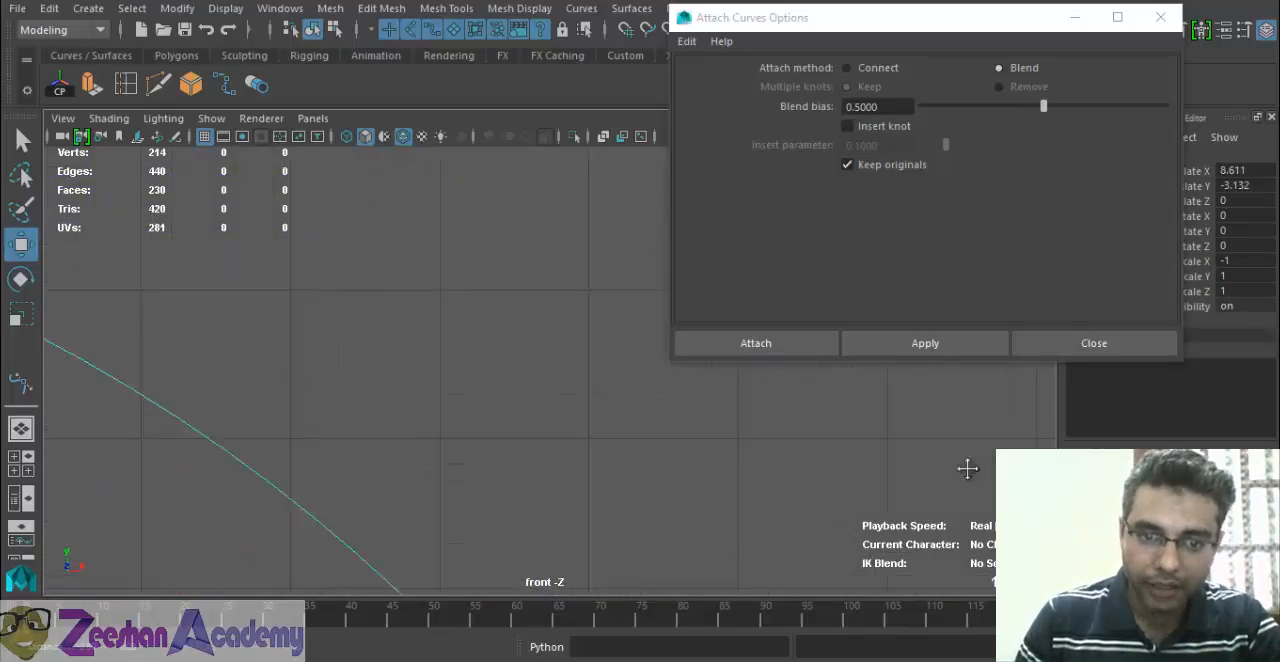
{"action": "middle_click_drag", "start_coordinate": [70, 250], "coordinate": [520, 252], "text": "alt"}
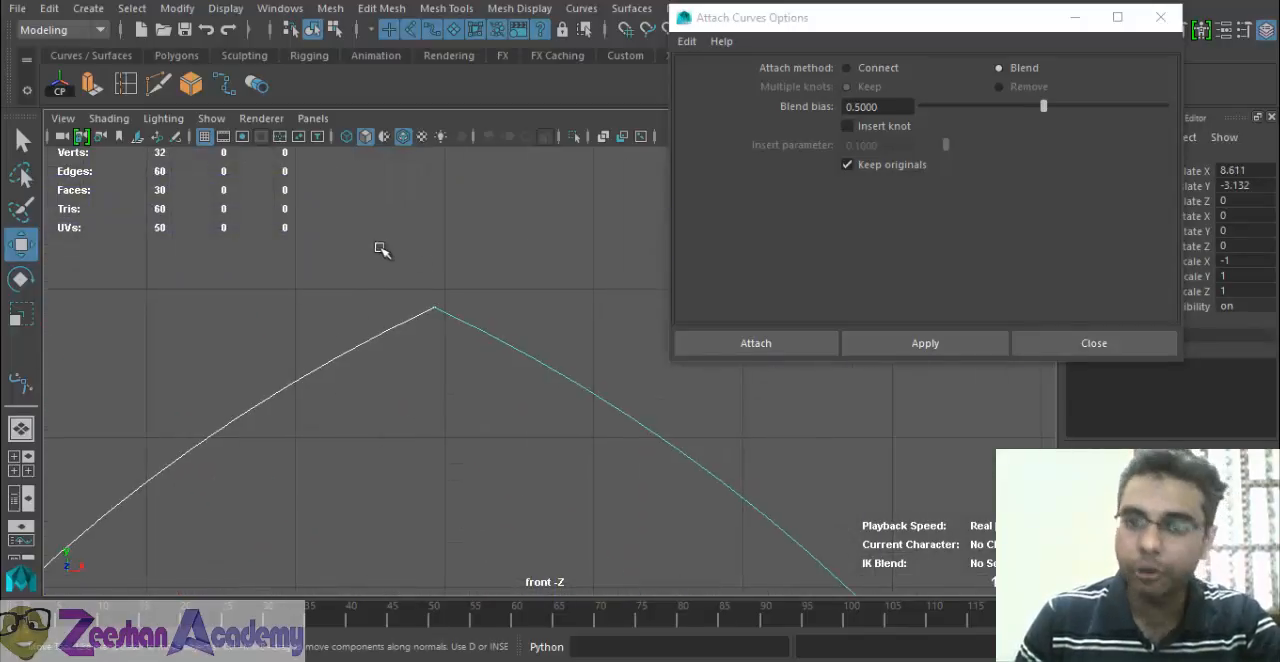
{"action": "left_click", "coordinate": [869, 70]}
{"action": "left_click", "coordinate": [925, 345]}
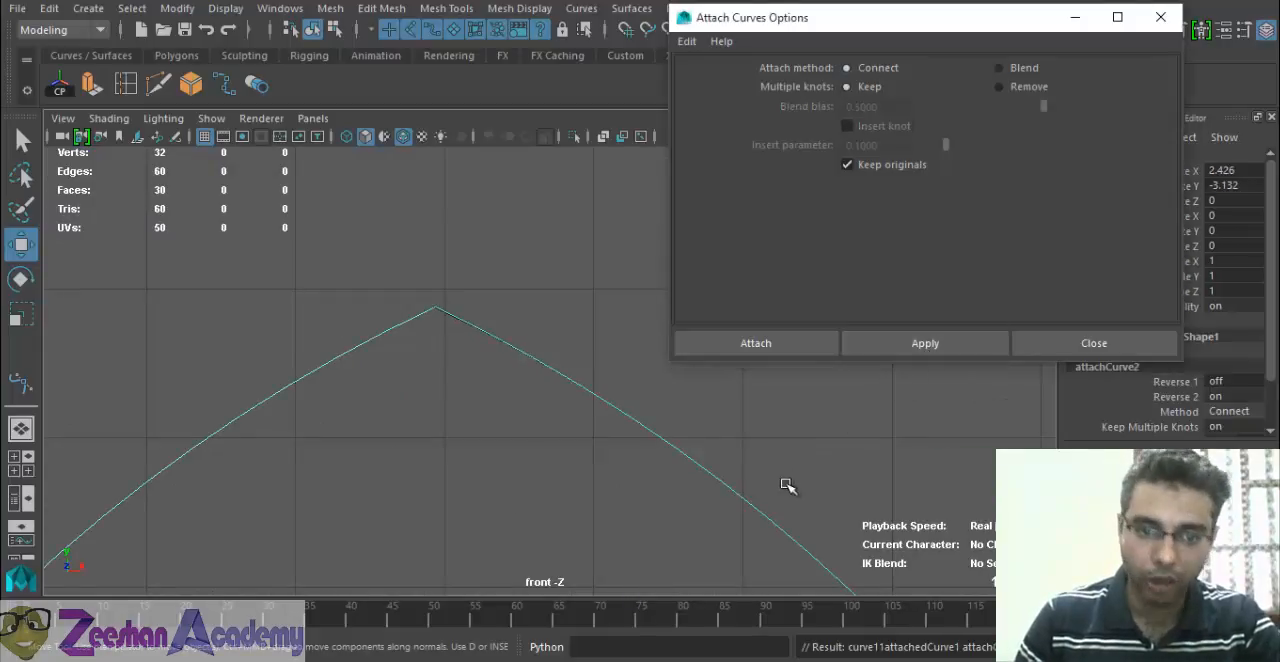
Examine the joint at the tip of the connected arch curve up close and the overall pointed shape.
{"action": "middle_click_drag", "start_coordinate": [400, 503], "coordinate": [456, 491], "text": "alt"}
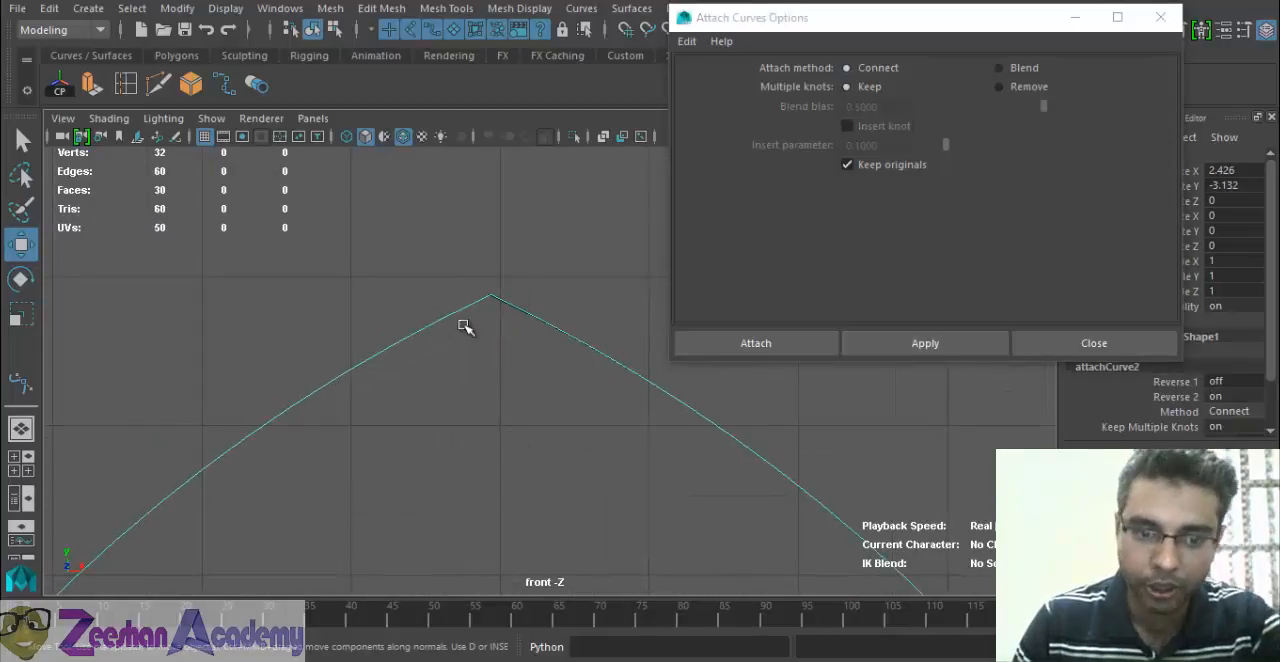
{"action": "middle_click_drag", "start_coordinate": [422, 395], "coordinate": [520, 520], "text": "alt"}
{"action": "right_click_drag", "start_coordinate": [520, 520], "coordinate": [726, 506], "text": "alt"}
{"action": "middle_click_drag", "start_coordinate": [726, 506], "coordinate": [429, 283], "text": "alt"}
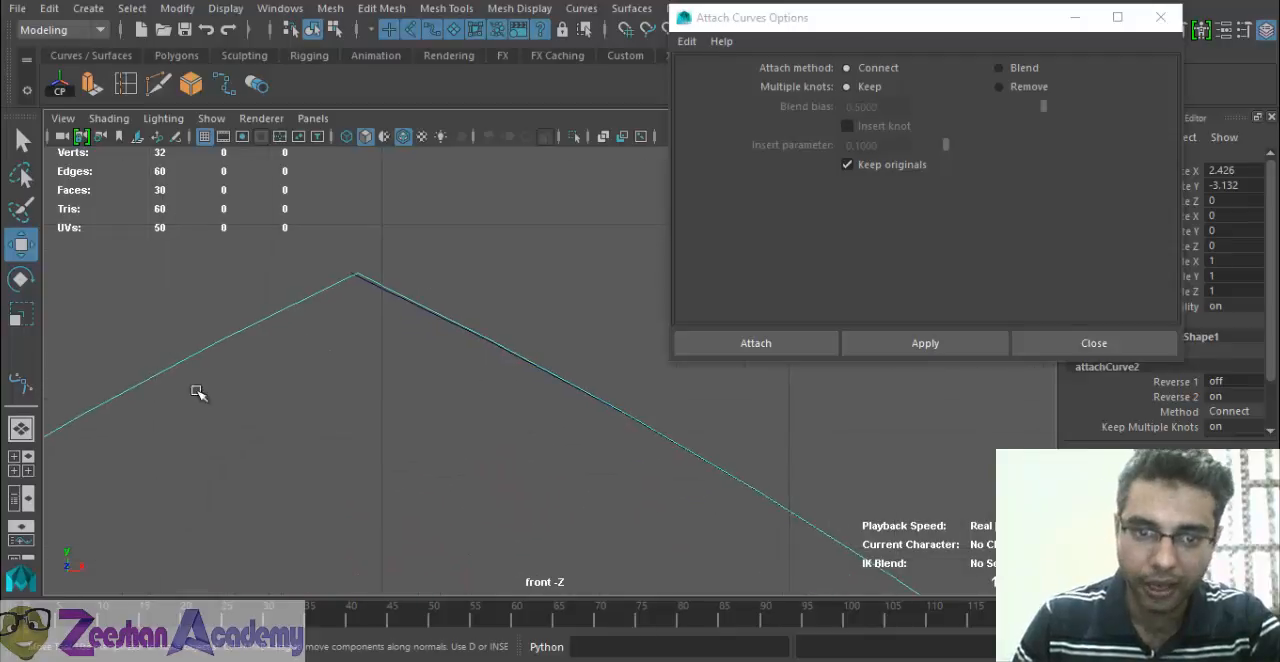
{"action": "right_click_drag", "start_coordinate": [197, 391], "coordinate": [197, 332], "text": "alt"}
{"action": "middle_click_drag", "start_coordinate": [197, 332], "coordinate": [750, 498], "text": "alt"}
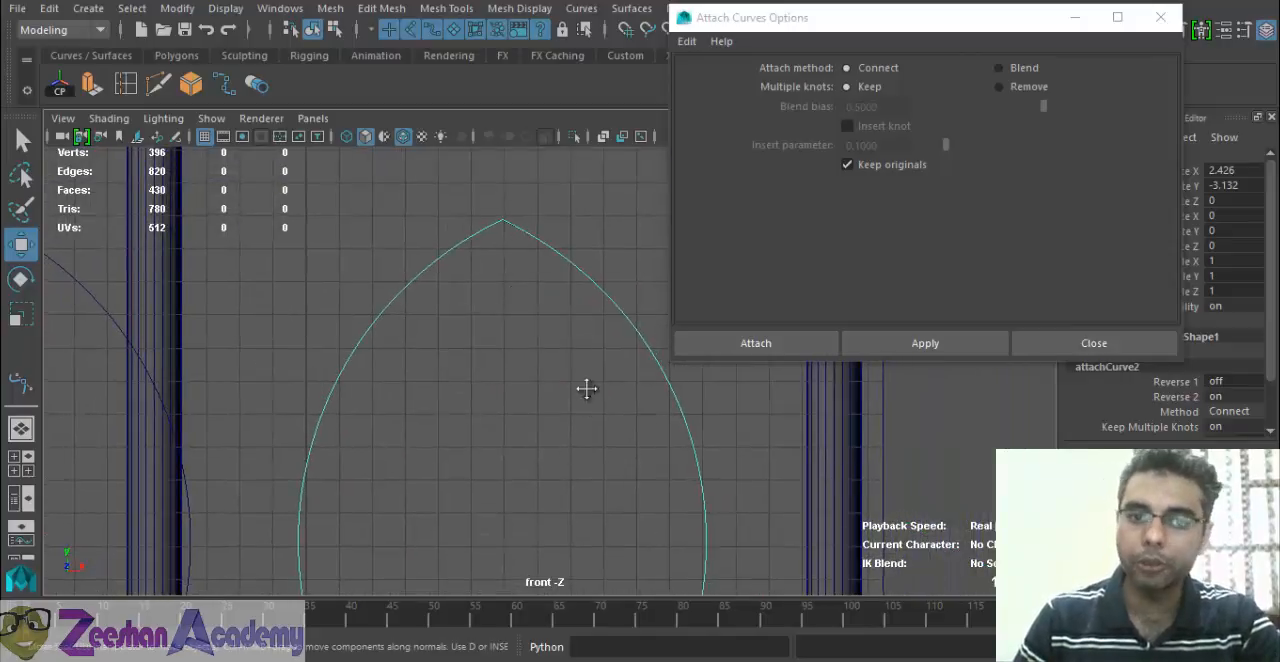
{"action": "right_click_drag", "start_coordinate": [587, 388], "coordinate": [498, 421], "text": "alt"}
Try nudging the original left arc along X, undo it, and test a small vertical move on the right arc.
{"action": "left_click", "coordinate": [434, 307]}
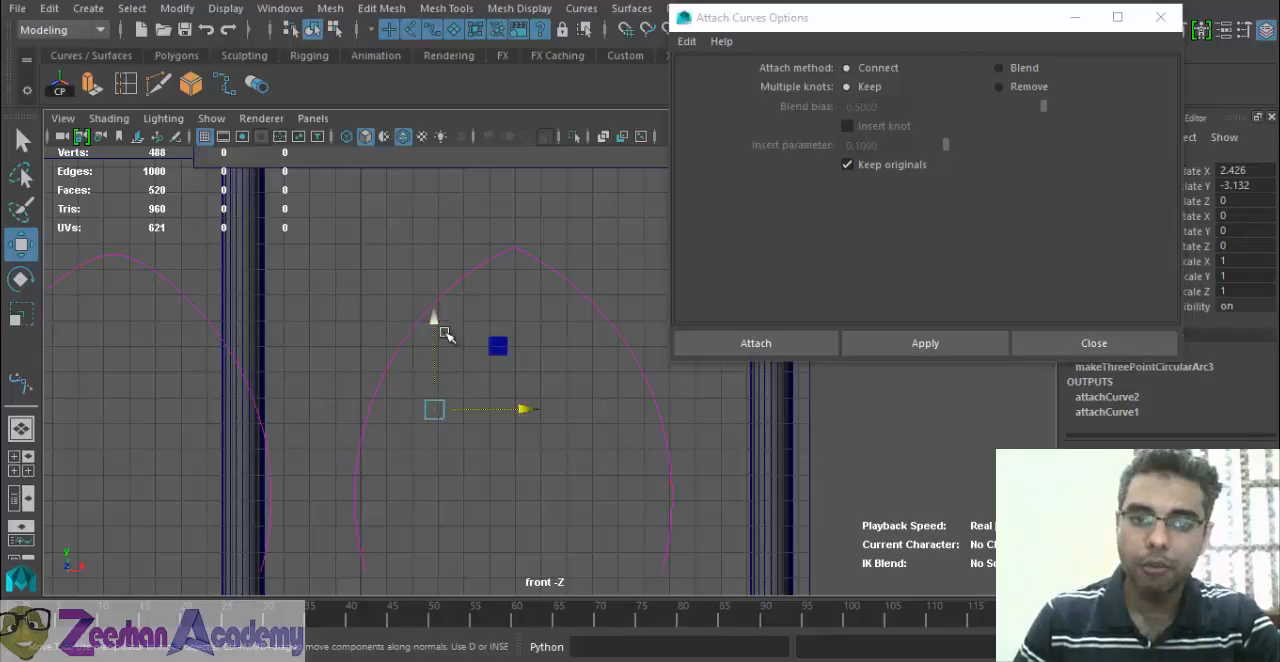
{"action": "left_click_drag", "start_coordinate": [522, 409], "coordinate": [507, 409]}
{"action": "key", "text": "ctrl+z"}
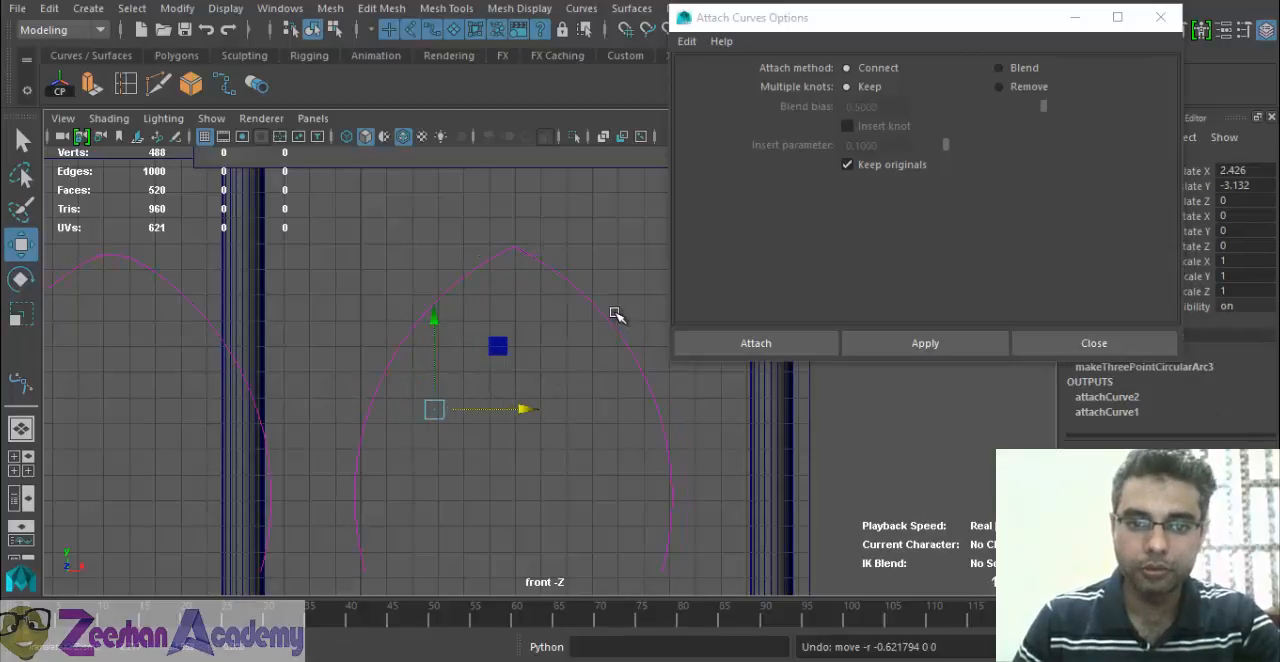
{"action": "left_click", "coordinate": [606, 316]}
{"action": "left_click_drag", "start_coordinate": [592, 304], "coordinate": [592, 299]}
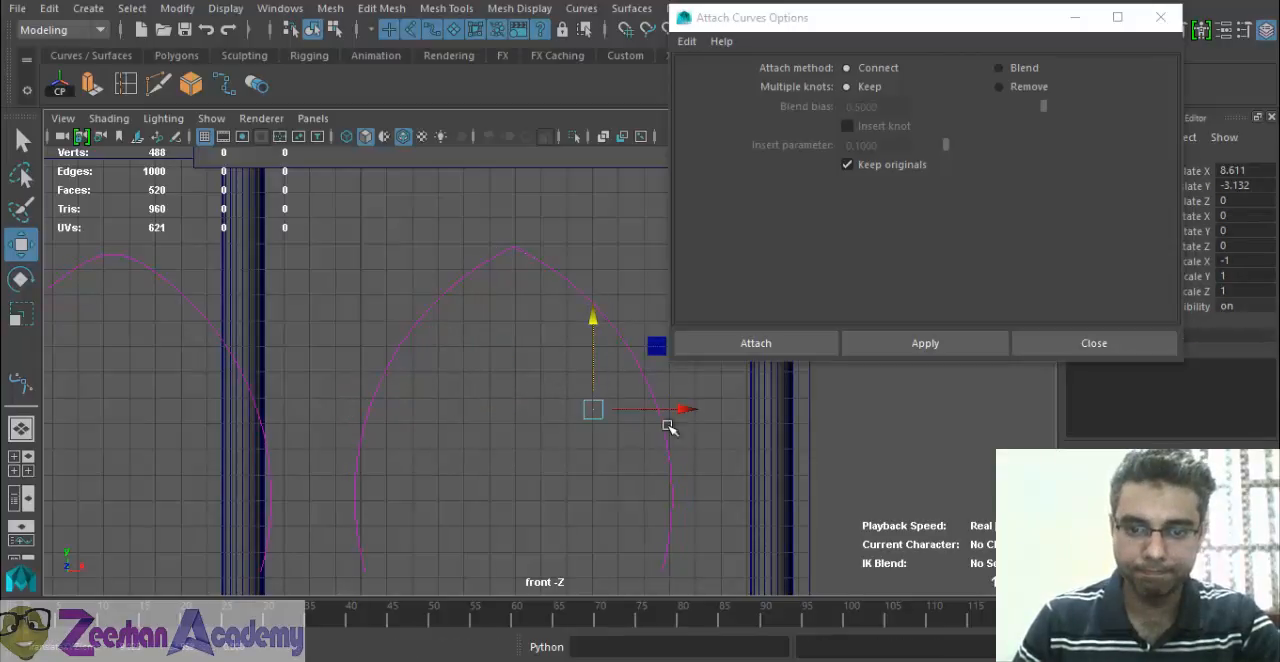
Try moving the original left arc along X to 1.292, and undo the move.
{"action": "left_click", "coordinate": [672, 548]}
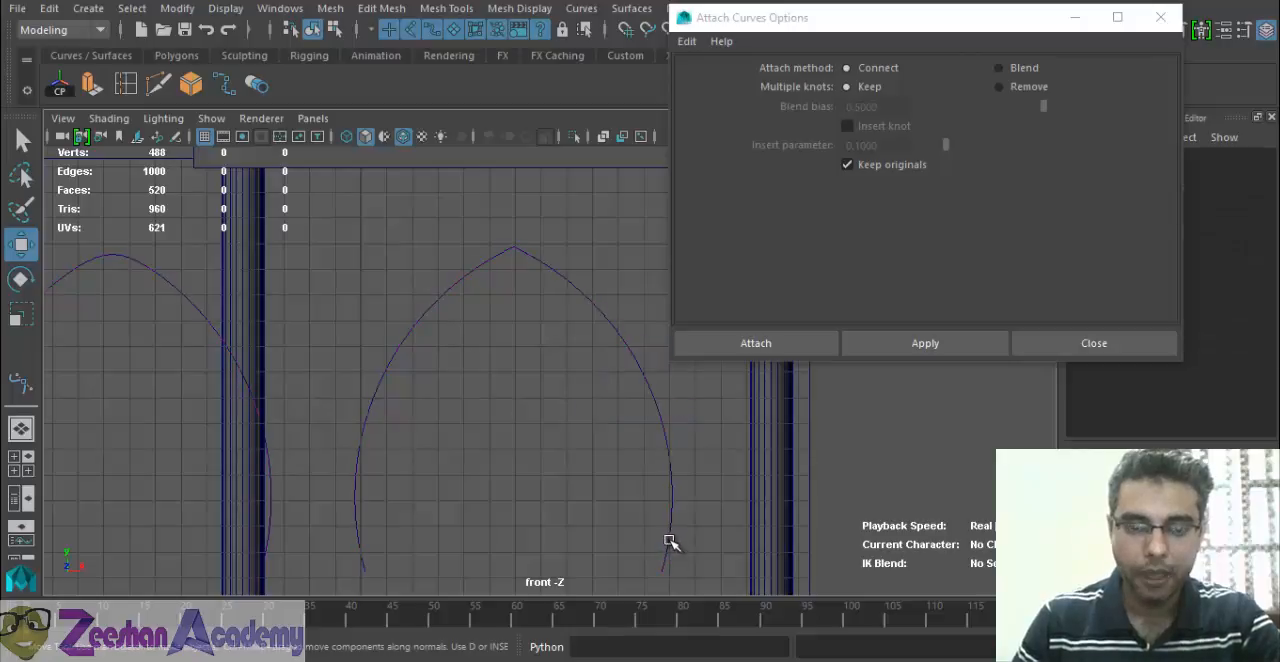
{"action": "left_click", "coordinate": [651, 394]}
{"action": "left_click", "coordinate": [652, 382]}
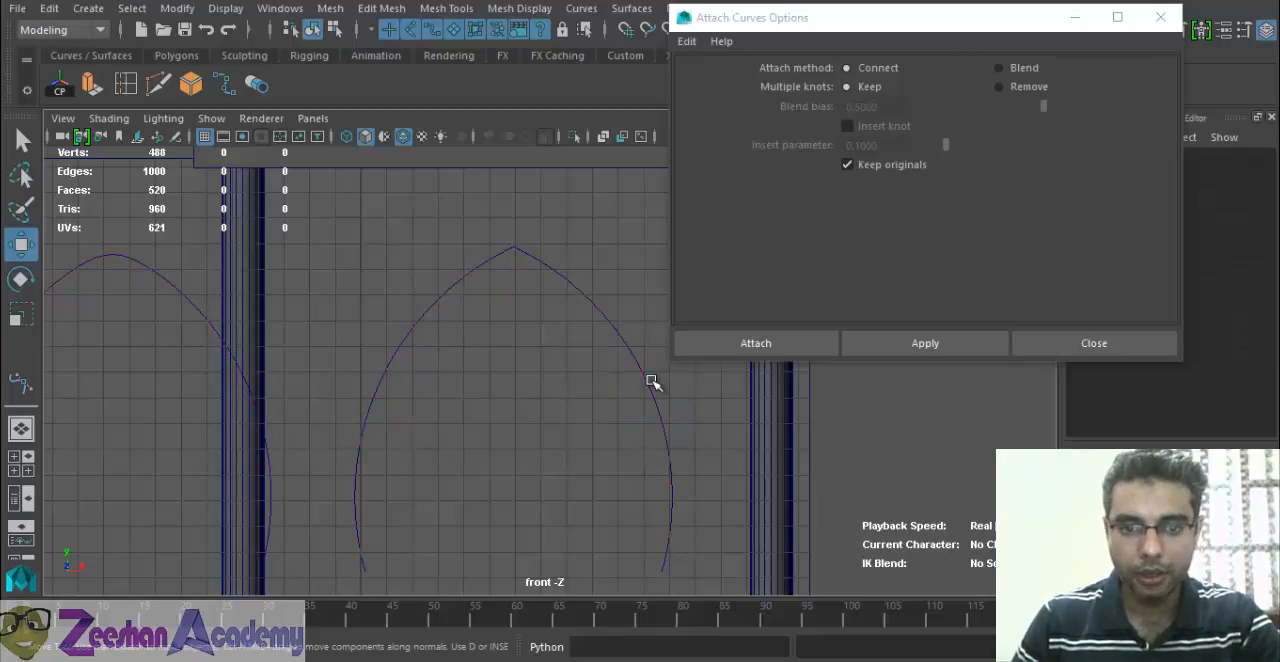
{"action": "left_click", "coordinate": [650, 381]}
{"action": "left_click", "coordinate": [652, 387]}
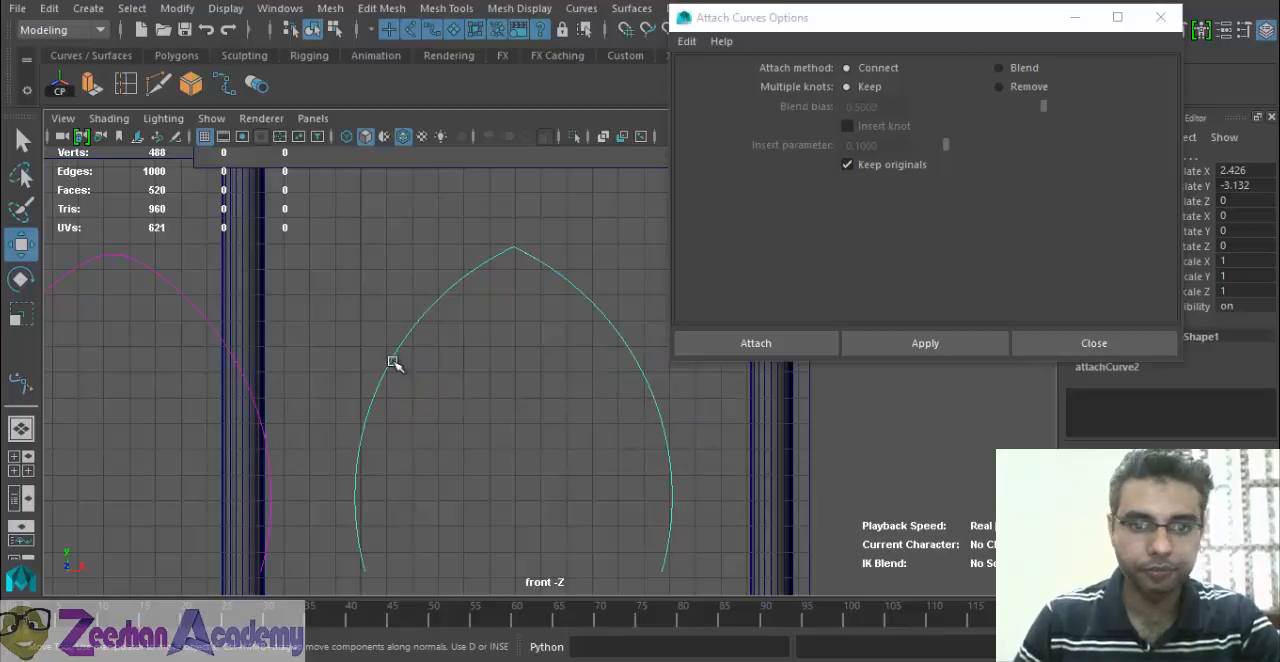
{"action": "left_click", "coordinate": [59, 86]}
{"action": "left_click", "coordinate": [418, 285]}
{"action": "left_click", "coordinate": [458, 285]}
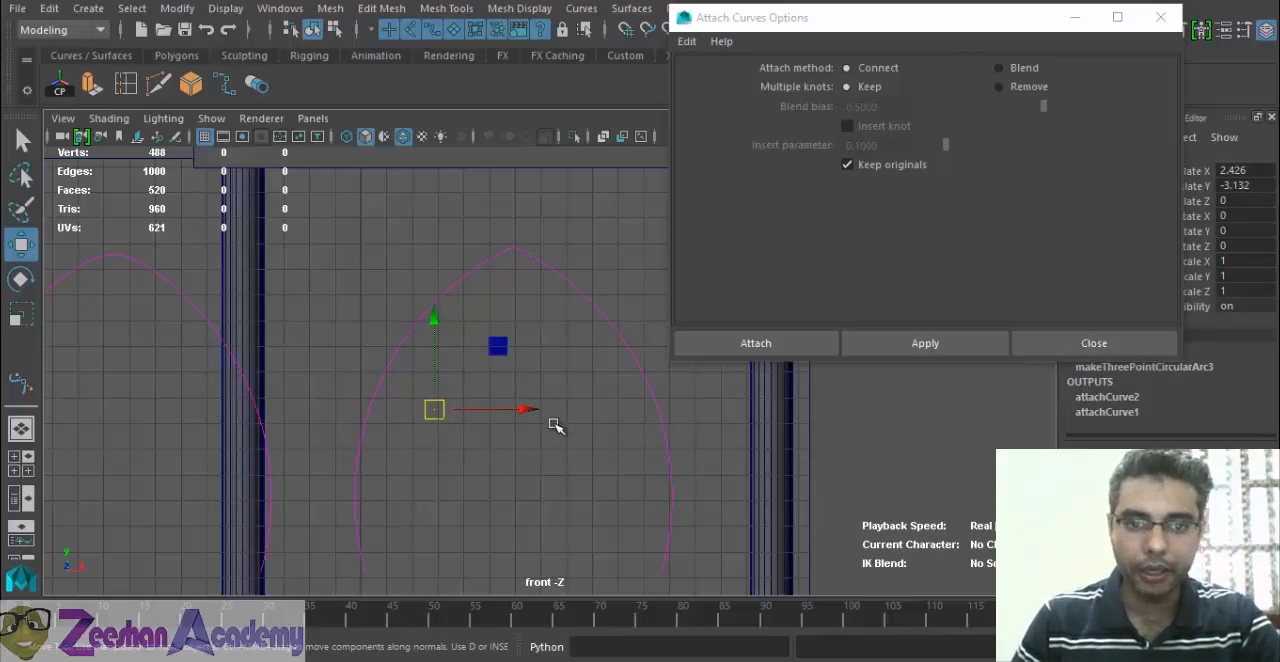
{"action": "left_click_drag", "start_coordinate": [509, 415], "coordinate": [496, 414]}
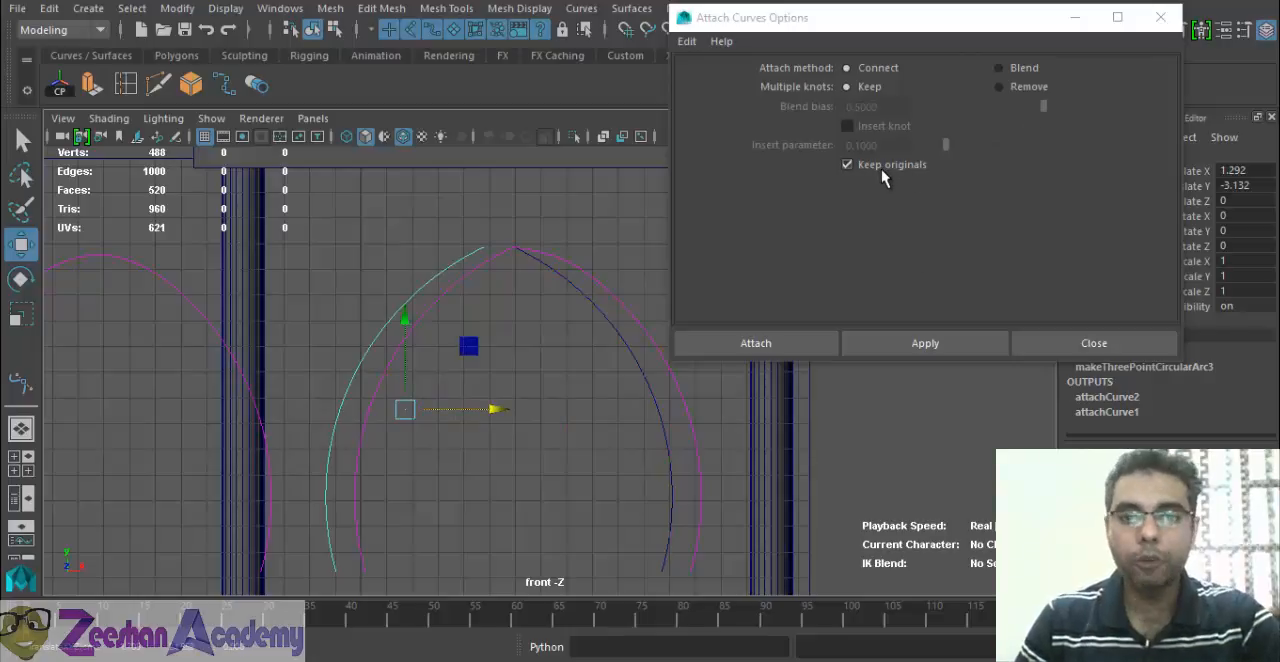
{"action": "key", "text": "ctrl+z"}
Move the connected arch curve along X to 9.199, beside the two original arcs.
{"action": "middle_click_drag", "start_coordinate": [506, 286], "coordinate": [435, 443], "text": "alt"}
{"action": "right_click_drag", "start_coordinate": [435, 443], "coordinate": [545, 416], "text": "alt"}
{"action": "middle_click_drag", "start_coordinate": [414, 444], "coordinate": [689, 328], "text": "alt"}
{"action": "right_click_drag", "start_coordinate": [440, 340], "coordinate": [468, 652], "text": "alt"}
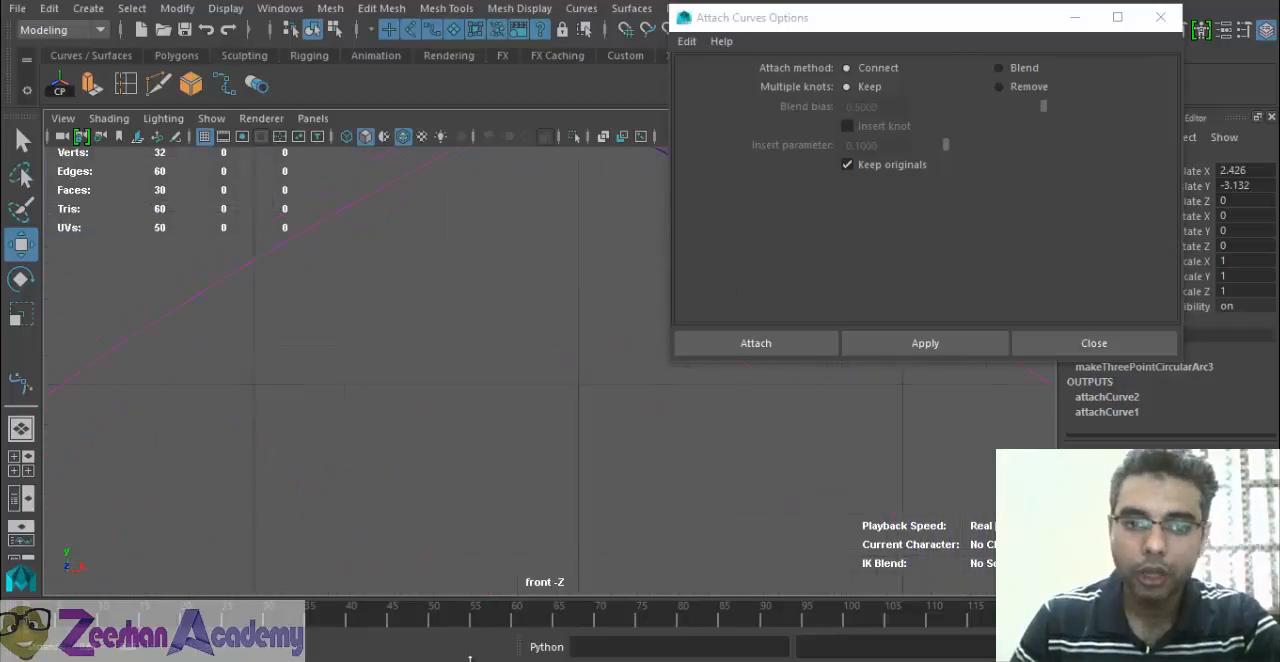
{"action": "middle_click_drag", "start_coordinate": [487, 282], "coordinate": [359, 445], "text": "alt"}
{"action": "right_click_drag", "start_coordinate": [391, 384], "coordinate": [940, 538], "text": "alt"}
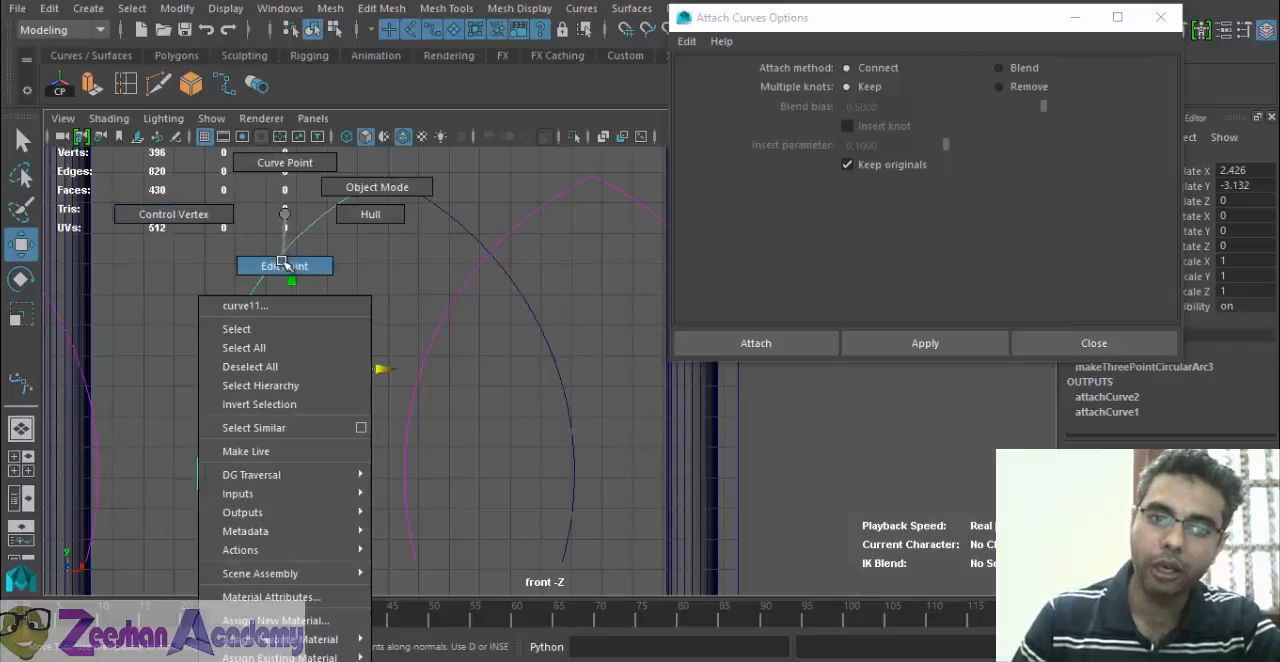
Try reshaping the original left arc by moving its edit points, undo the changes and return to the whole curve.
{"action": "left_click", "coordinate": [233, 270]}
{"action": "left_click_drag", "start_coordinate": [233, 270], "coordinate": [206, 249]}
{"action": "middle_click_drag", "start_coordinate": [243, 306], "coordinate": [405, 308], "text": "alt"}
{"action": "scroll", "coordinate": [226, 331], "scroll_direction": "down", "scroll_amount": 1}
{"action": "middle_click_drag", "start_coordinate": [143, 338], "coordinate": [282, 420], "text": "alt"}
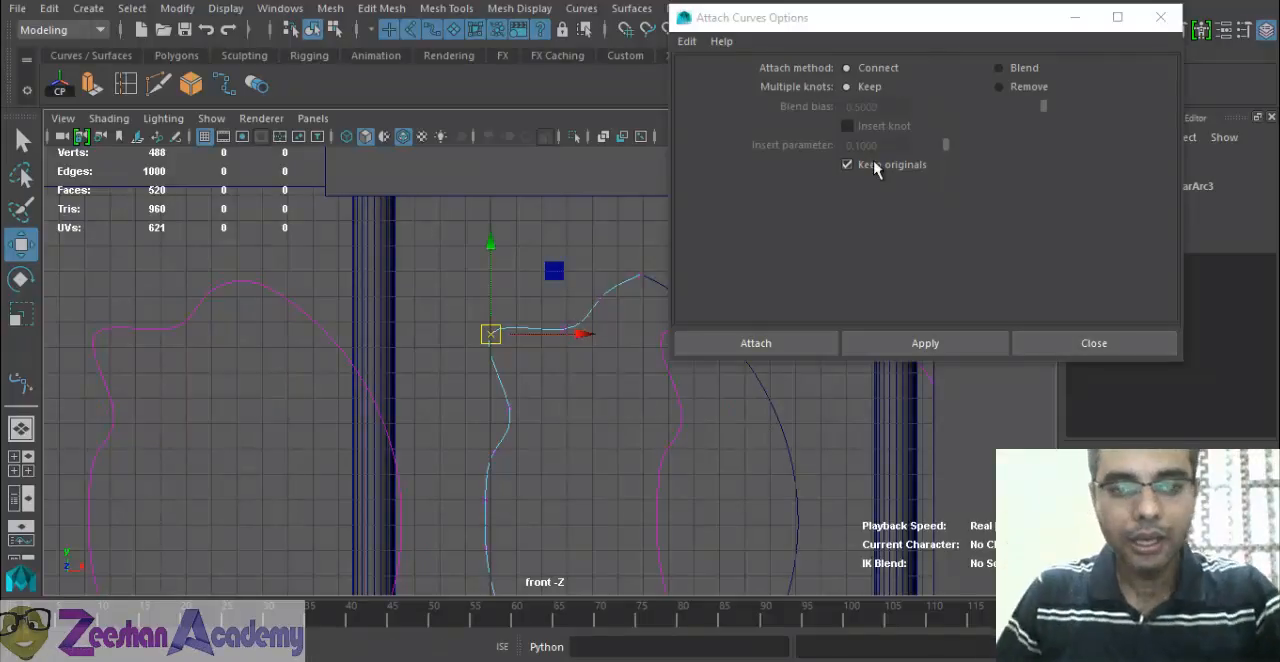
{"action": "key", "text": "ctrl+z"}
{"action": "middle_click_drag", "start_coordinate": [634, 460], "coordinate": [449, 386], "text": "alt"}
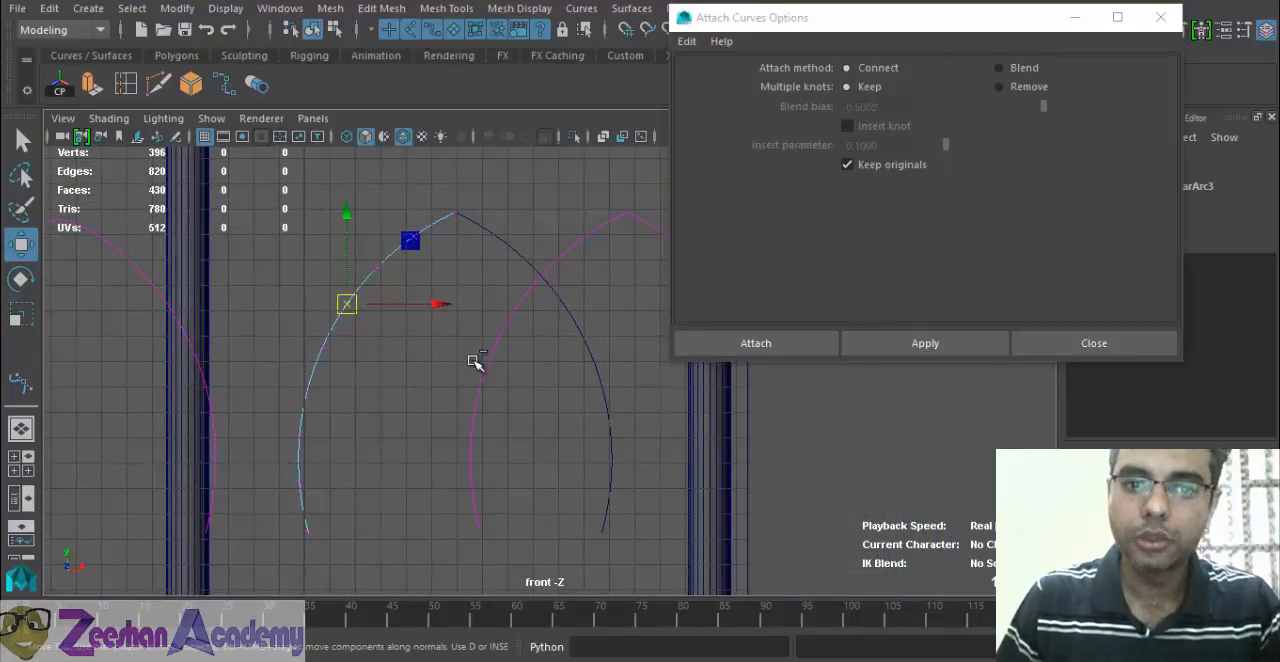
{"action": "key", "text": "ctrl+z"}
Attach the two original arcs with the Connect method, keeping multiple knots and with Keep originals turned off.
{"action": "left_click", "coordinate": [504, 239]}
{"action": "left_click", "coordinate": [445, 219]}
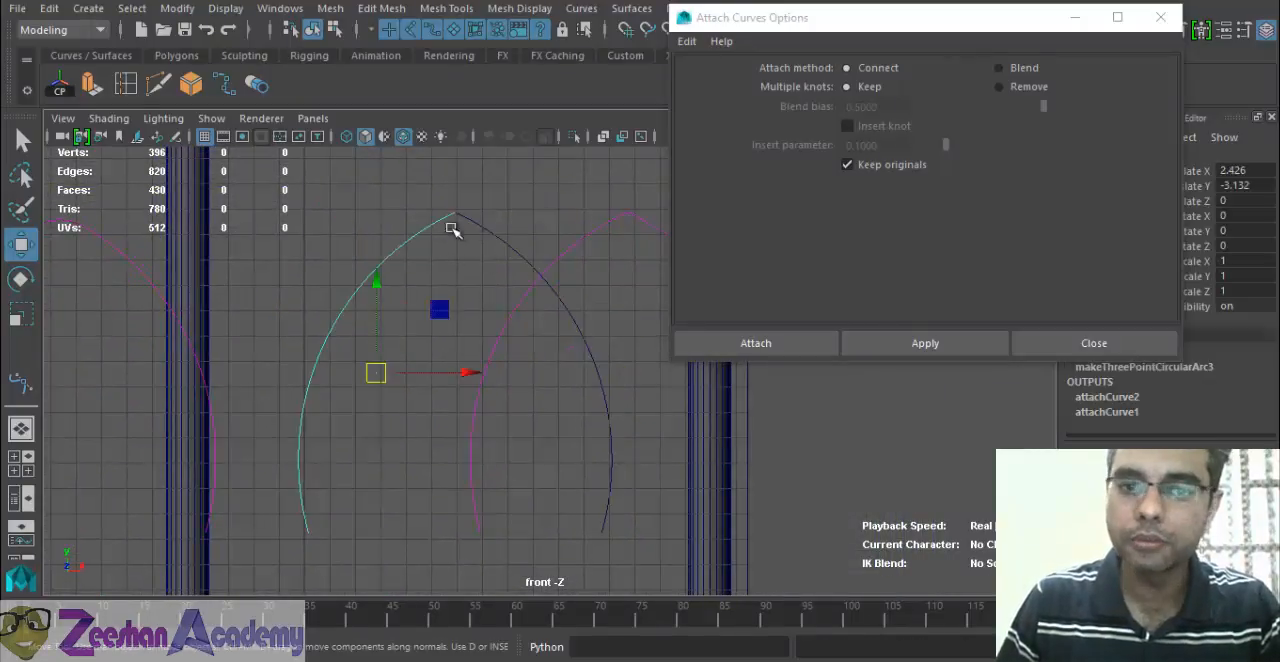
{"action": "left_click", "coordinate": [500, 240], "text": "shift"}
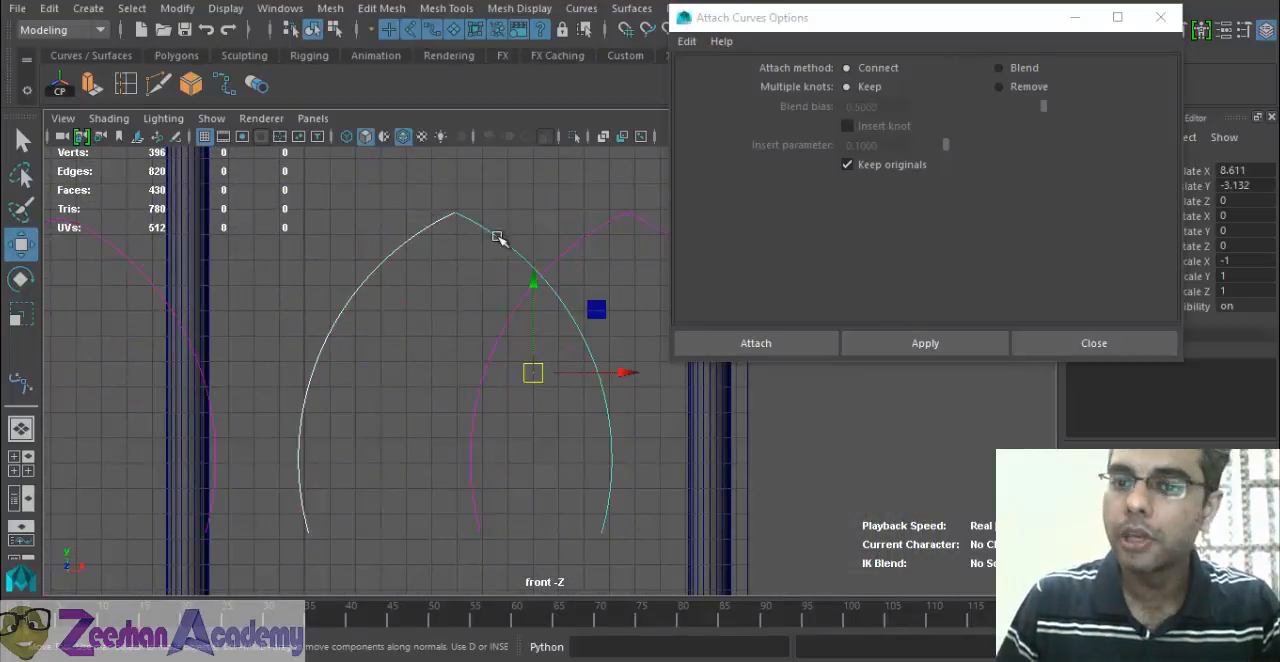
{"action": "left_click", "coordinate": [890, 165]}
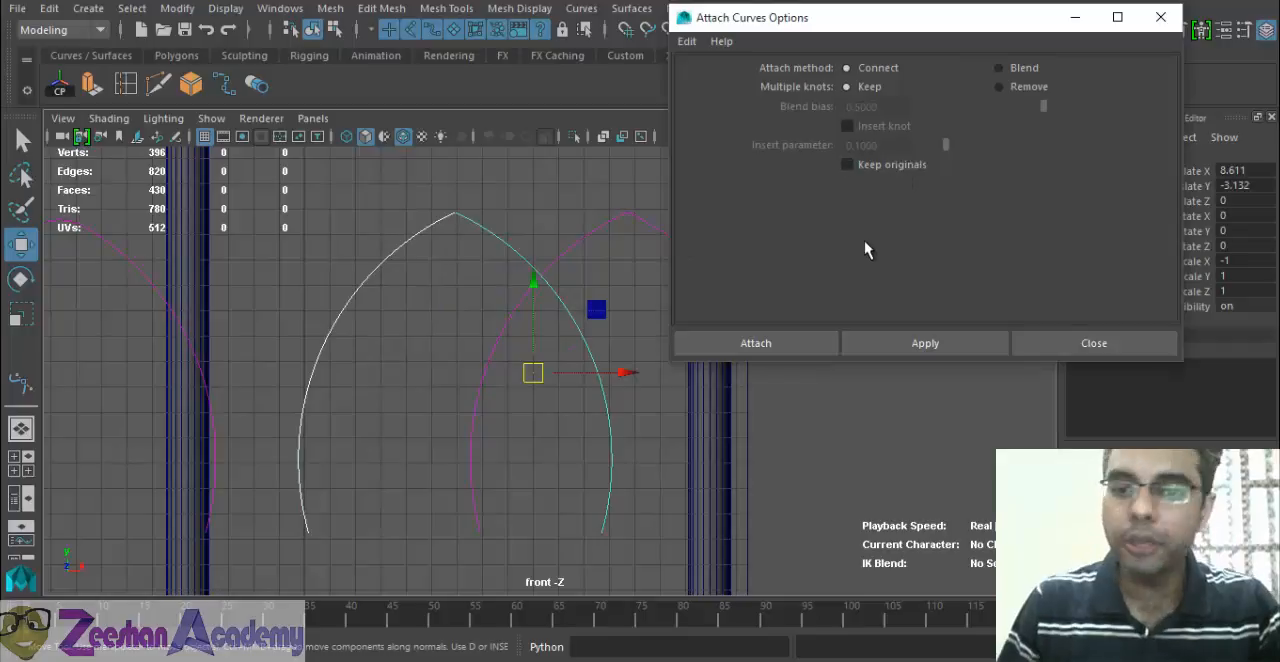
{"action": "left_click", "coordinate": [755, 343]}
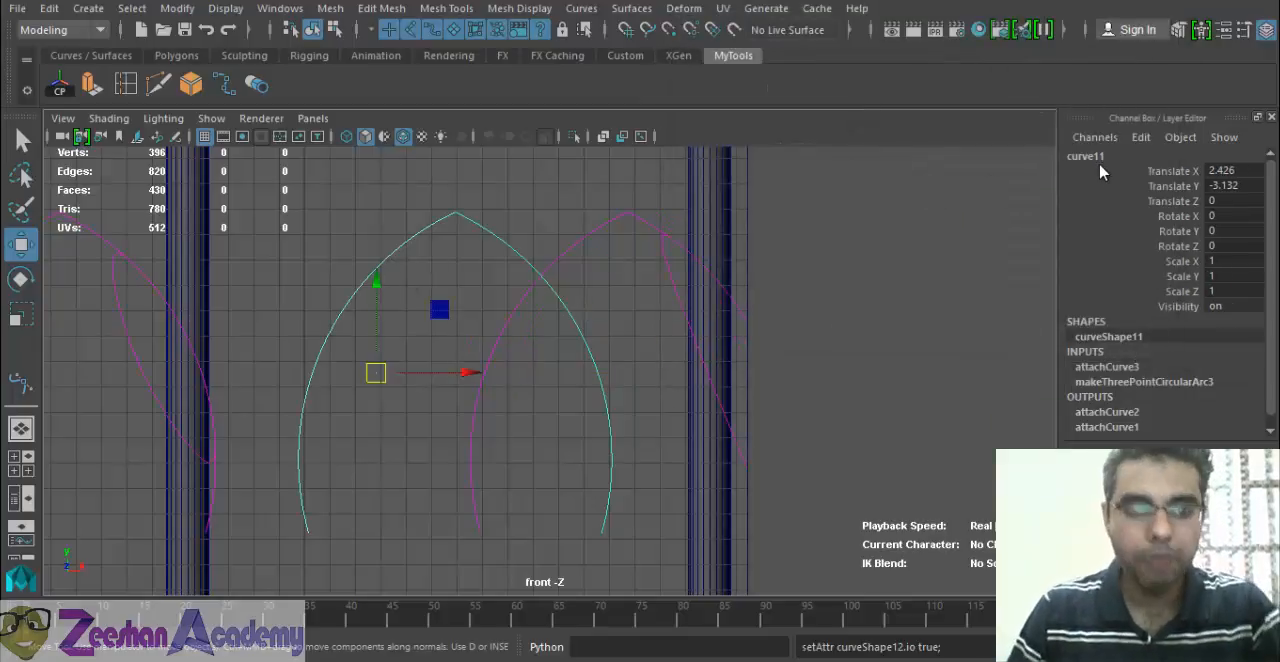
Start saving the scene, cancel the save, and undo the last curve attachment.
{"action": "middle_click_drag", "start_coordinate": [626, 337], "coordinate": [500, 345], "text": "alt"}
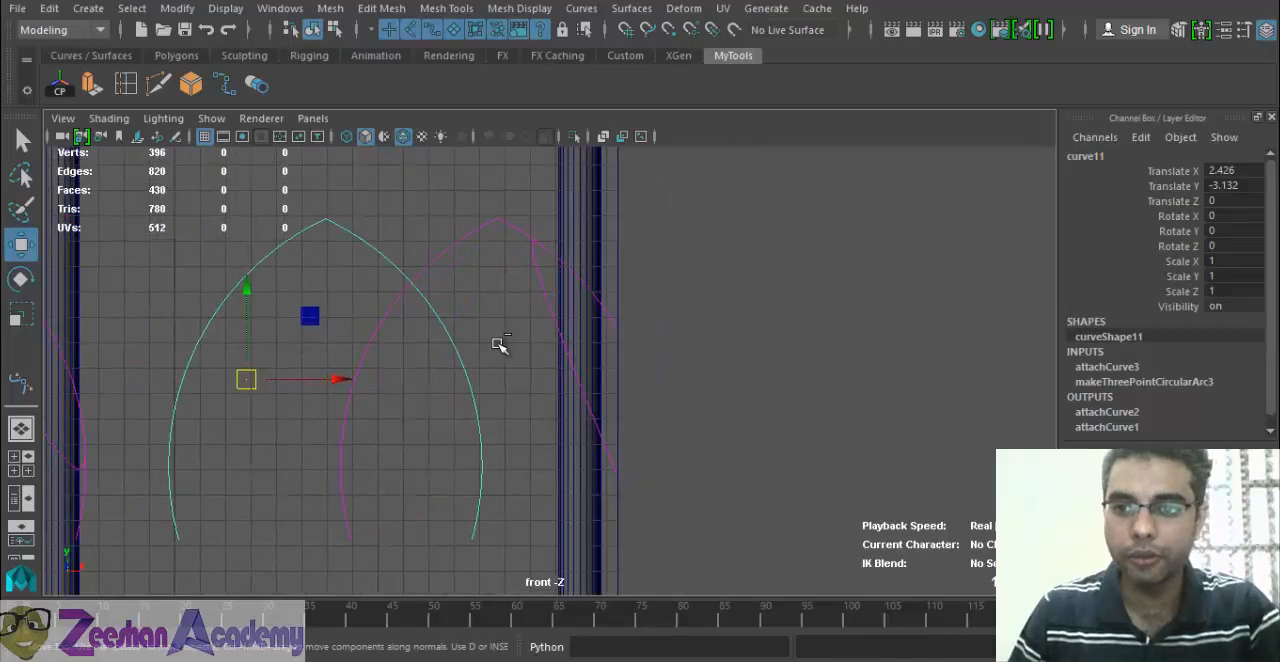
{"action": "key", "text": "ctrl+s"}
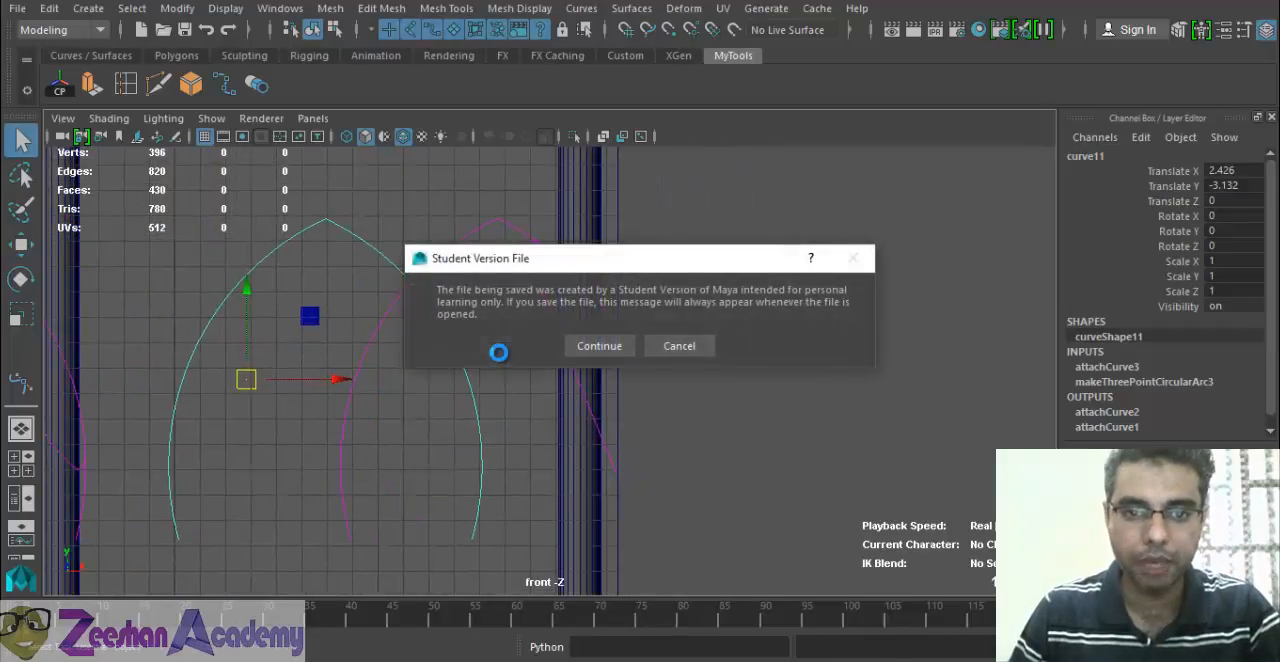
{"action": "left_click", "coordinate": [692, 346]}
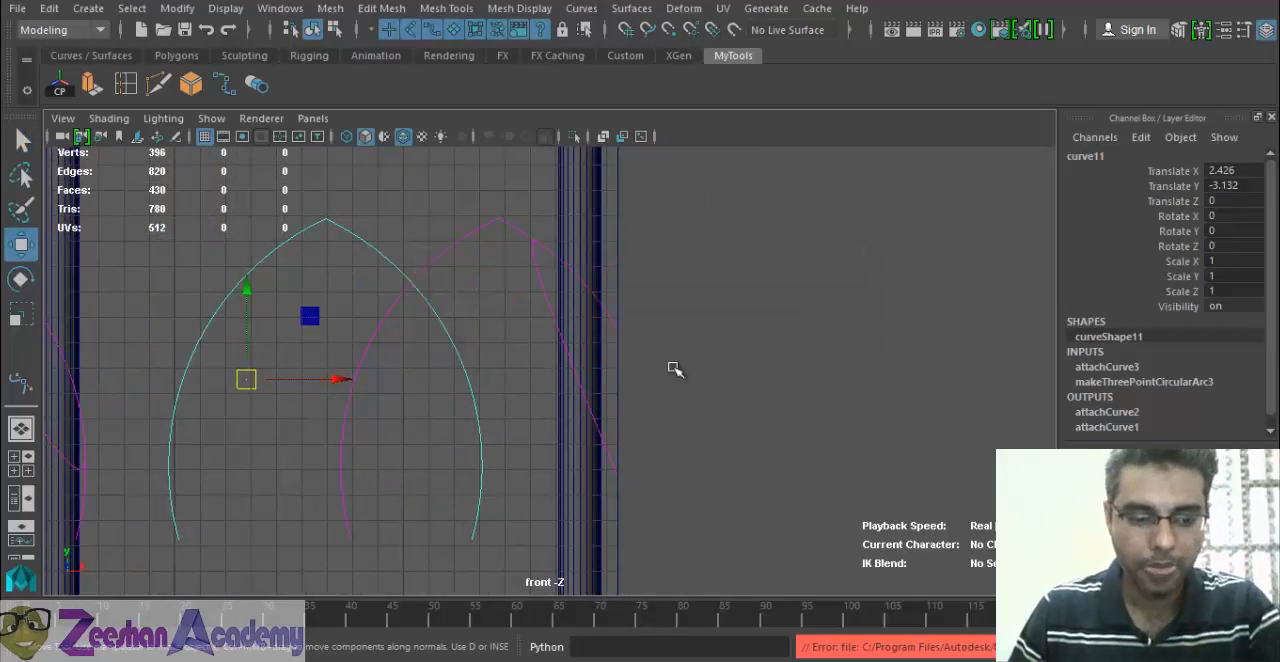
{"action": "middle_click_drag", "start_coordinate": [371, 351], "coordinate": [436, 345], "text": "alt"}
{"action": "key", "text": "ctrl+z"}
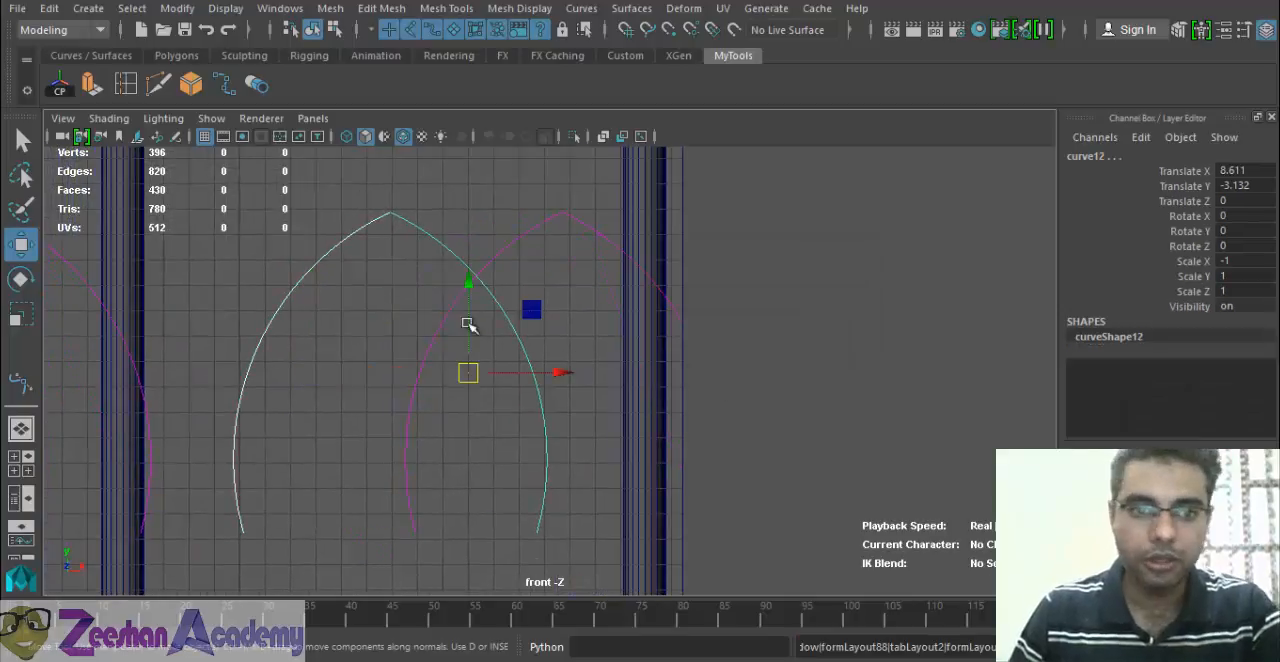
Select the left and right original arcs again and attach them using the stored Attach settings.
{"action": "left_click", "coordinate": [349, 250]}
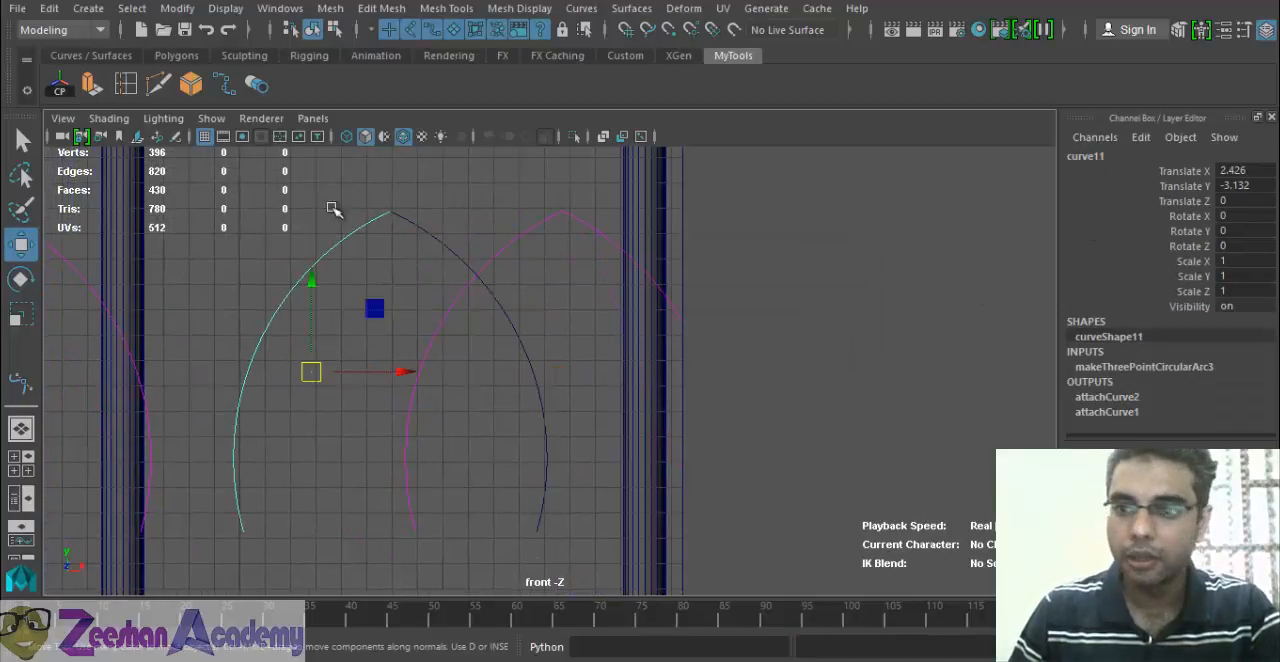
{"action": "left_click", "coordinate": [405, 212]}
{"action": "left_click", "coordinate": [373, 204], "text": "shift"}
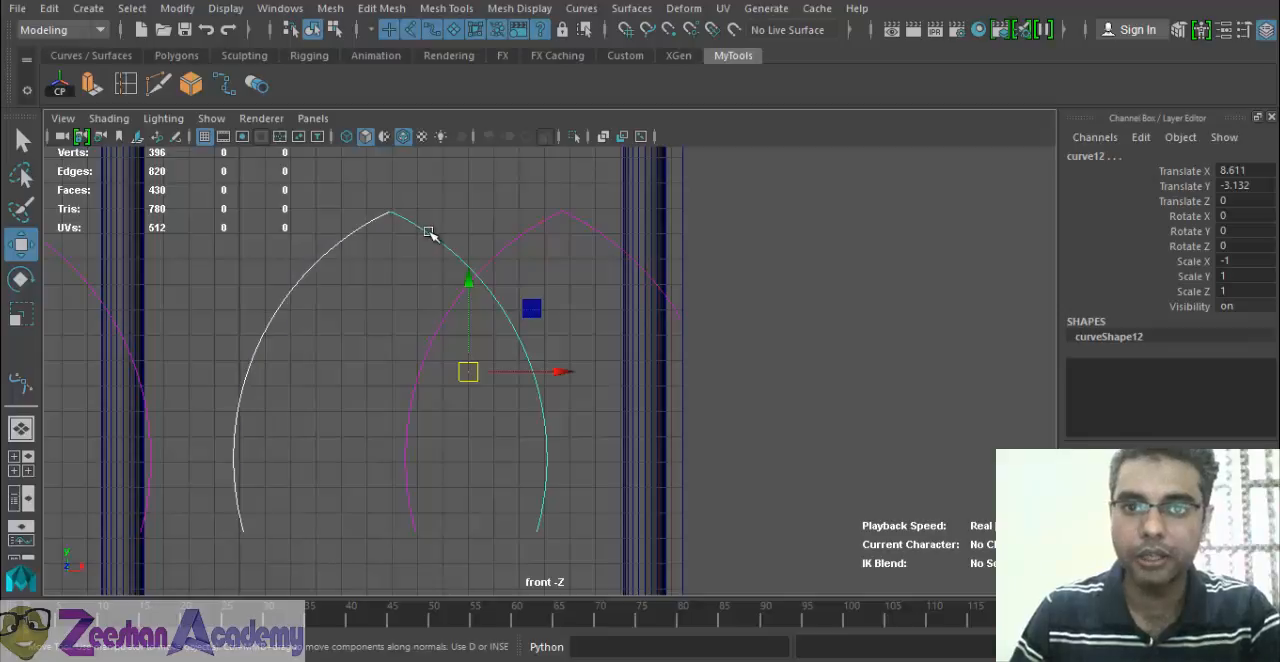
{"action": "left_click", "coordinate": [590, 10]}
{"action": "left_click", "coordinate": [712, 293]}
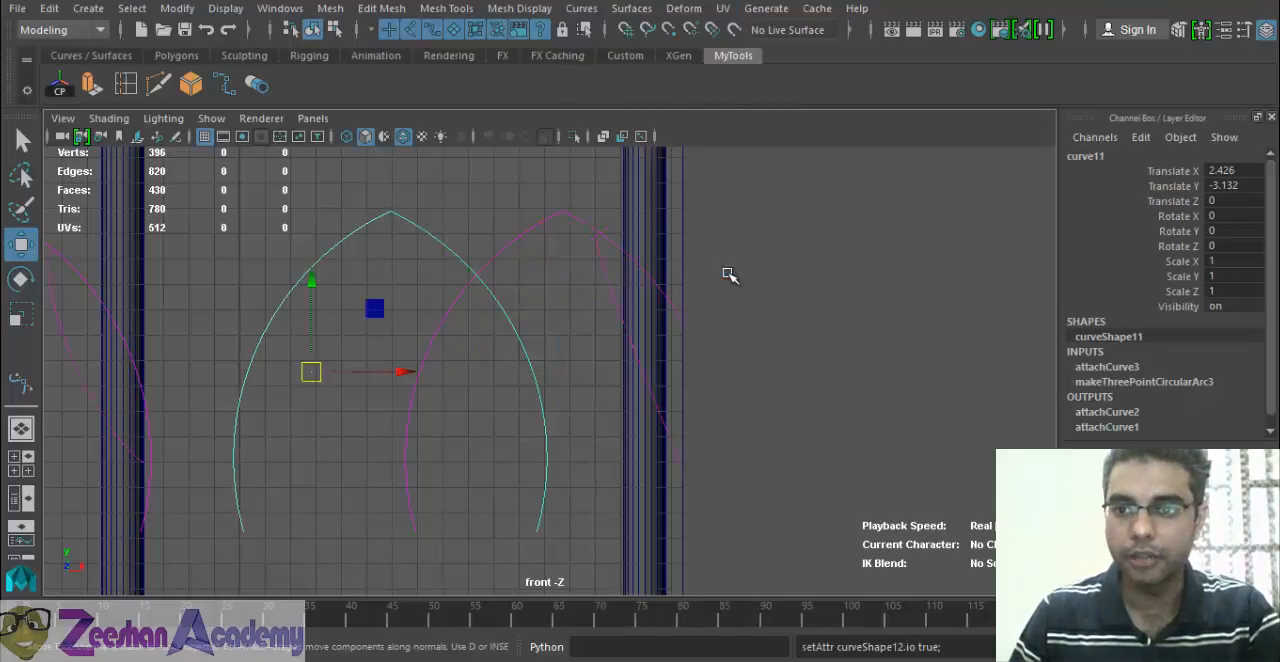
Examine the attached arch between the columns, its input and output history, and the neighbouring attached curves.
{"action": "middle_click_drag", "start_coordinate": [402, 357], "coordinate": [481, 372], "text": "alt"}
{"action": "left_click", "coordinate": [458, 322]}
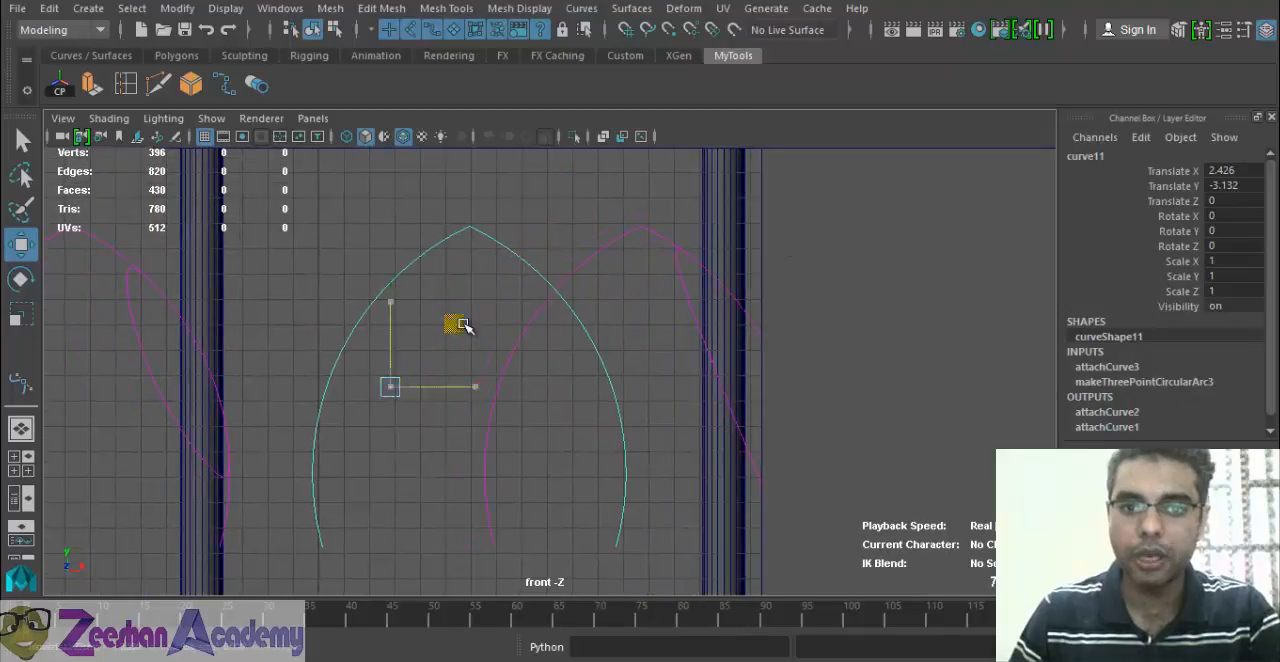
{"action": "left_click", "coordinate": [514, 259]}
{"action": "left_click", "coordinate": [523, 258]}
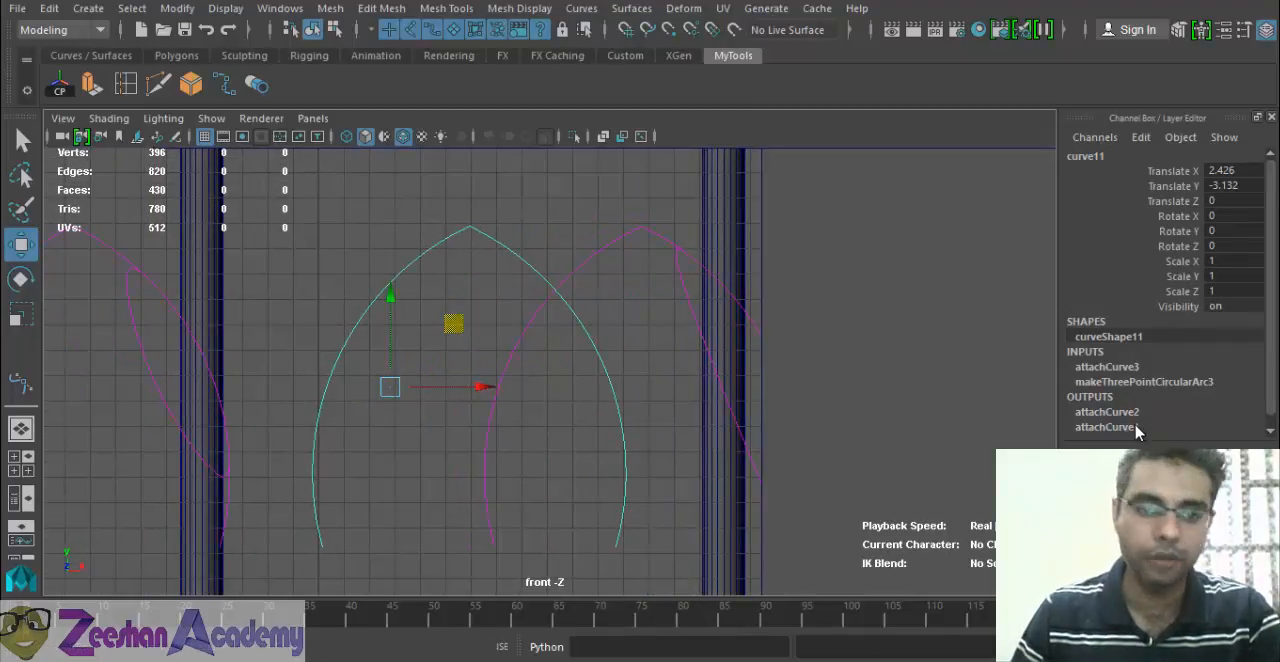
{"action": "scroll", "coordinate": [460, 411], "scroll_direction": "down", "scroll_amount": 1}
{"action": "middle_click_drag", "start_coordinate": [355, 408], "coordinate": [434, 402], "text": "alt"}
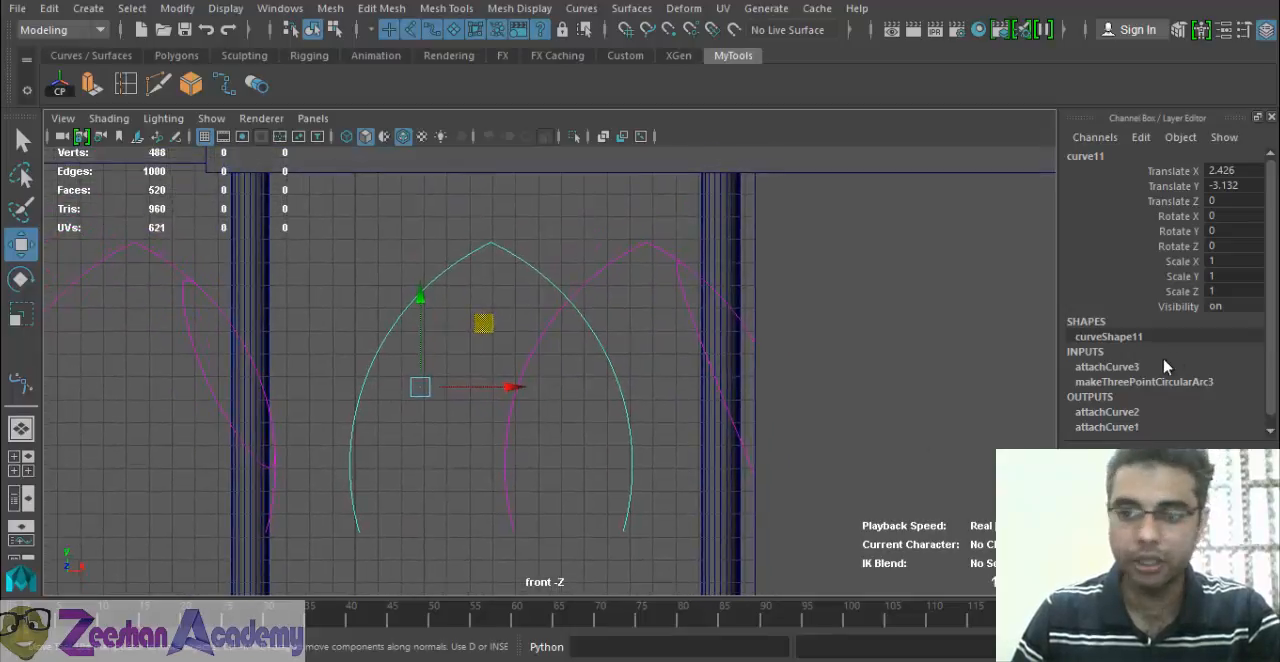
{"action": "middle_click_drag", "start_coordinate": [489, 336], "coordinate": [486, 366], "text": "alt"}
{"action": "scroll", "coordinate": [484, 370], "scroll_direction": "down", "scroll_amount": 1}
Try shifting the attached arch along negative X by about 2.39 and about 0.55 units, undoing each move.
{"action": "left_click", "coordinate": [469, 406], "text": "alt"}
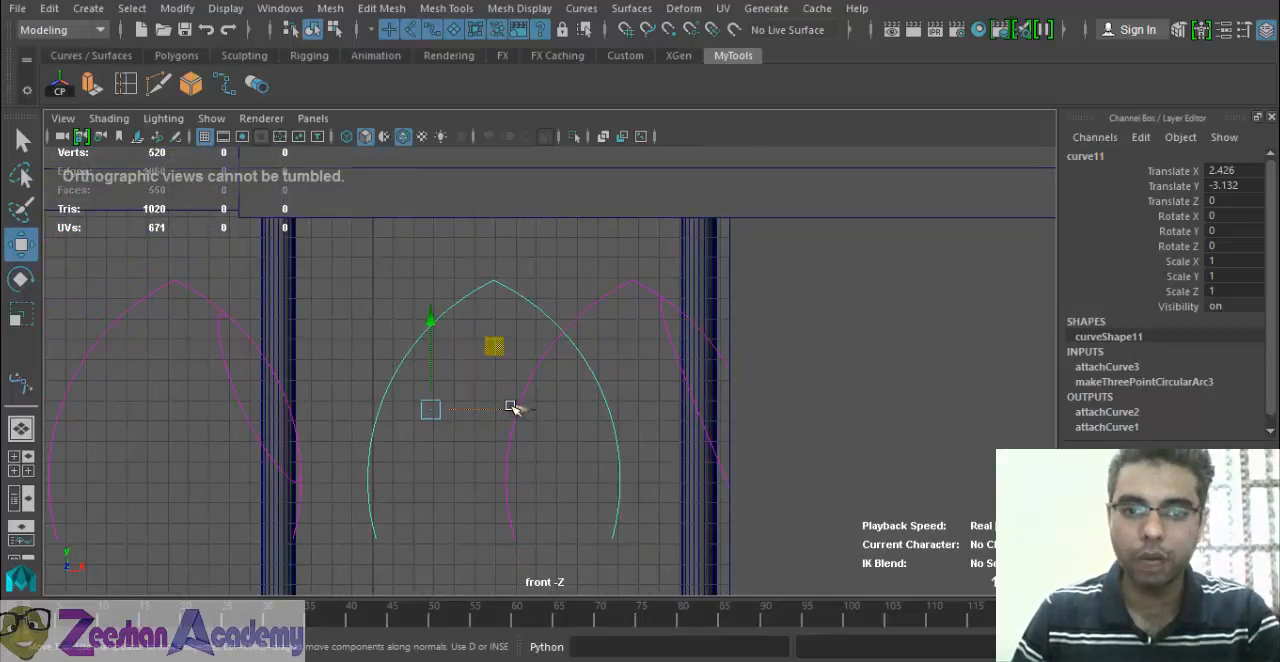
{"action": "left_click_drag", "start_coordinate": [514, 409], "coordinate": [470, 406]}
{"action": "key", "text": "ctrl+z"}
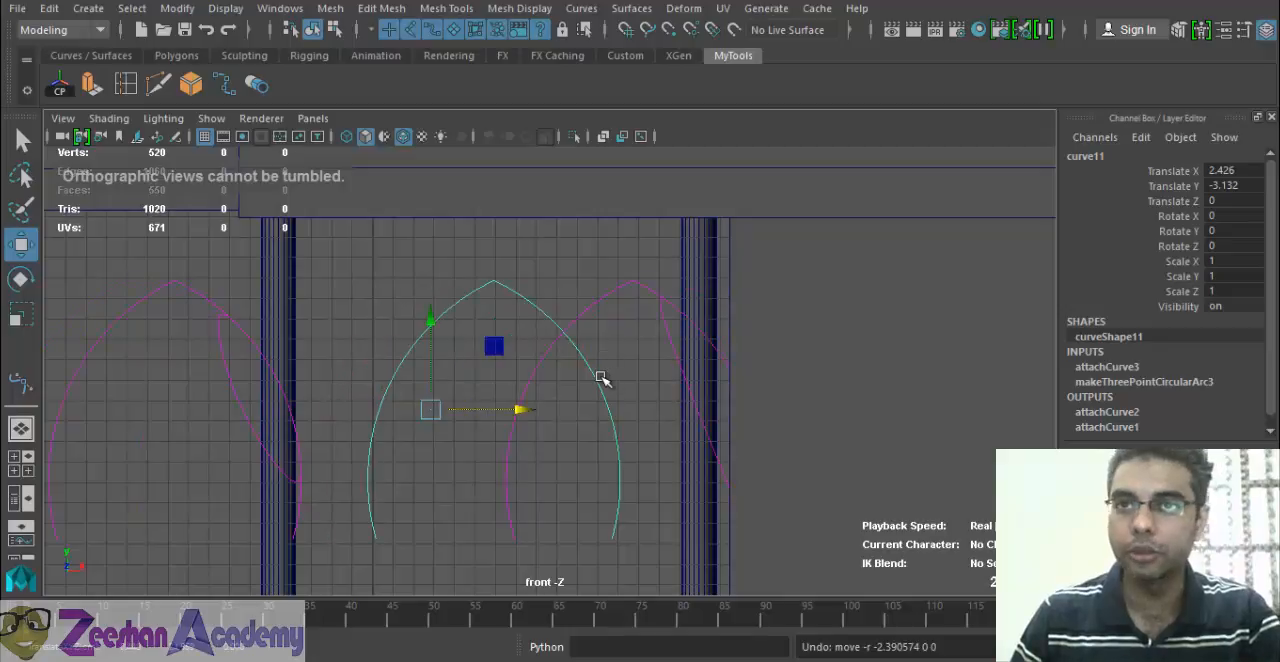
{"action": "left_click", "coordinate": [578, 400]}
{"action": "left_click", "coordinate": [606, 400]}
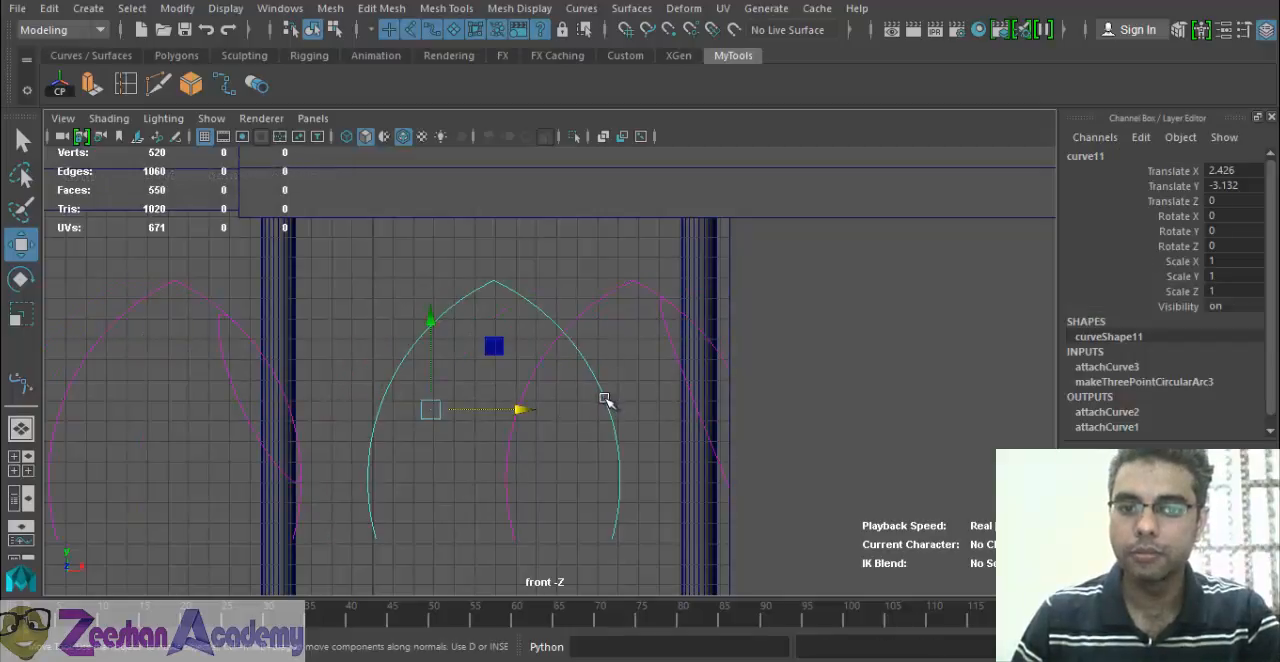
{"action": "left_click_drag", "start_coordinate": [530, 409], "coordinate": [514, 409]}
{"action": "key", "text": "ctrl+z"}
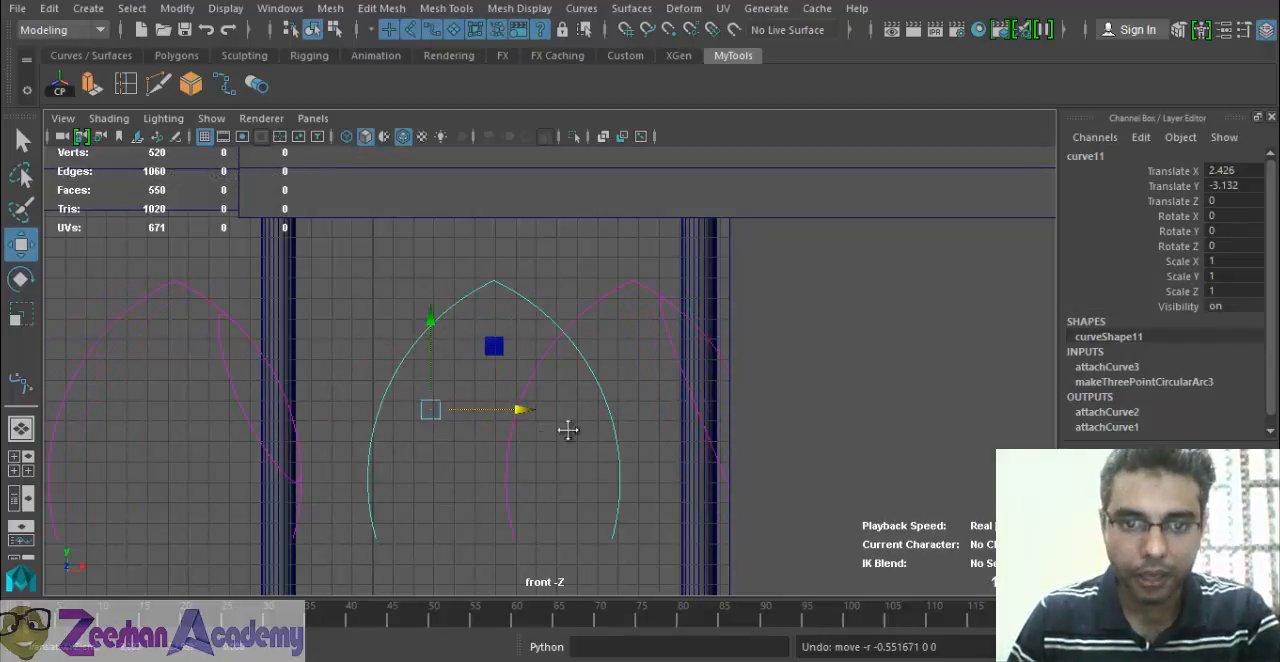
Try deleting the offset connected arch curve that overlaps the right column, and undo the deletion.
{"action": "middle_click_drag", "start_coordinate": [569, 429], "coordinate": [461, 372], "text": "alt"}
{"action": "left_click", "coordinate": [551, 263]}
{"action": "middle_click_drag", "start_coordinate": [480, 309], "coordinate": [531, 406], "text": "alt"}
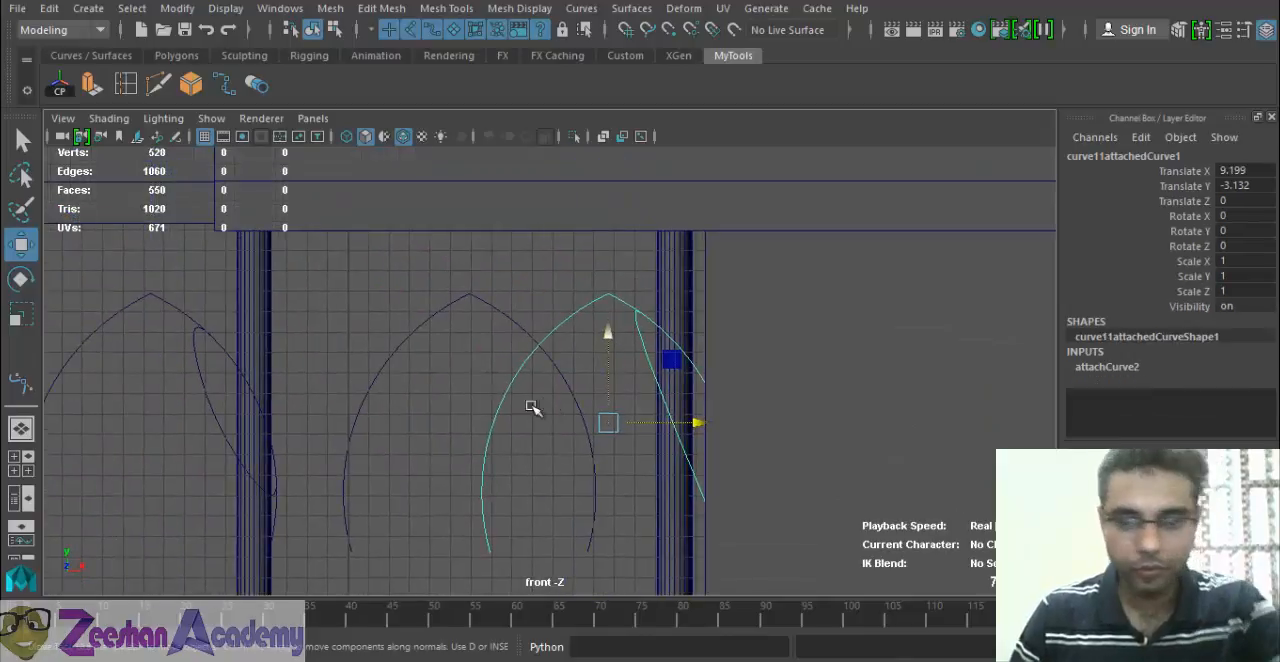
{"action": "left_click", "coordinate": [323, 360]}
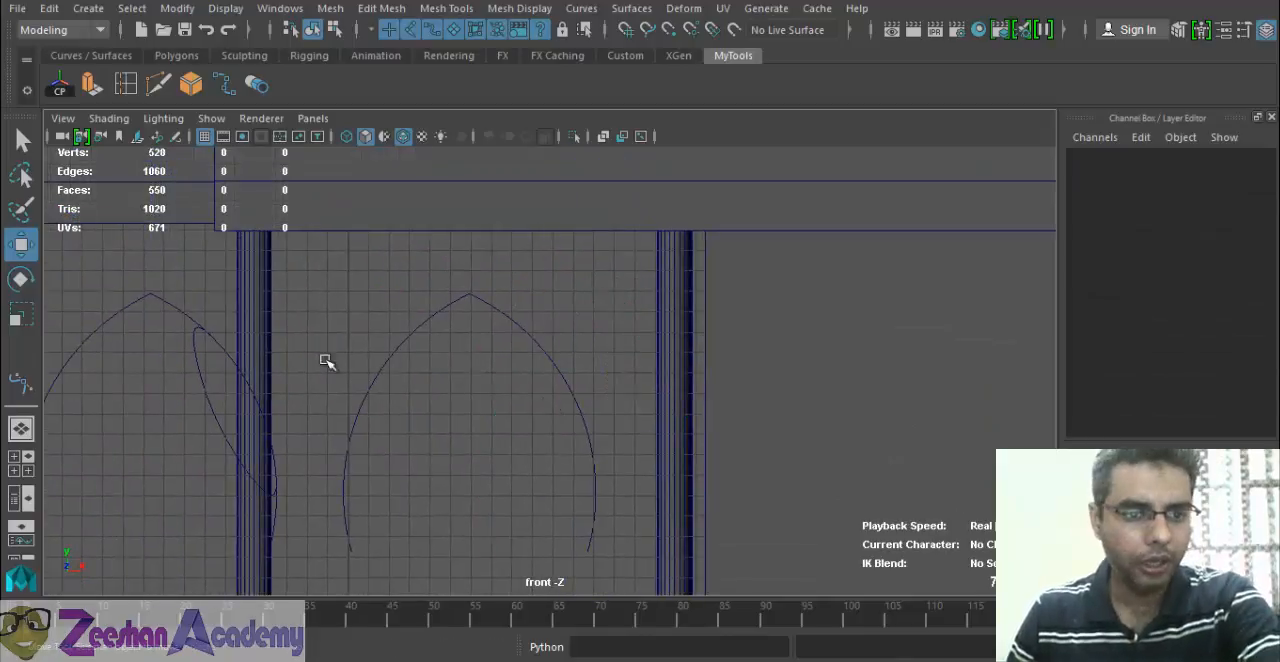
{"action": "left_click", "coordinate": [196, 326]}
{"action": "key", "text": "ctrl+z"}
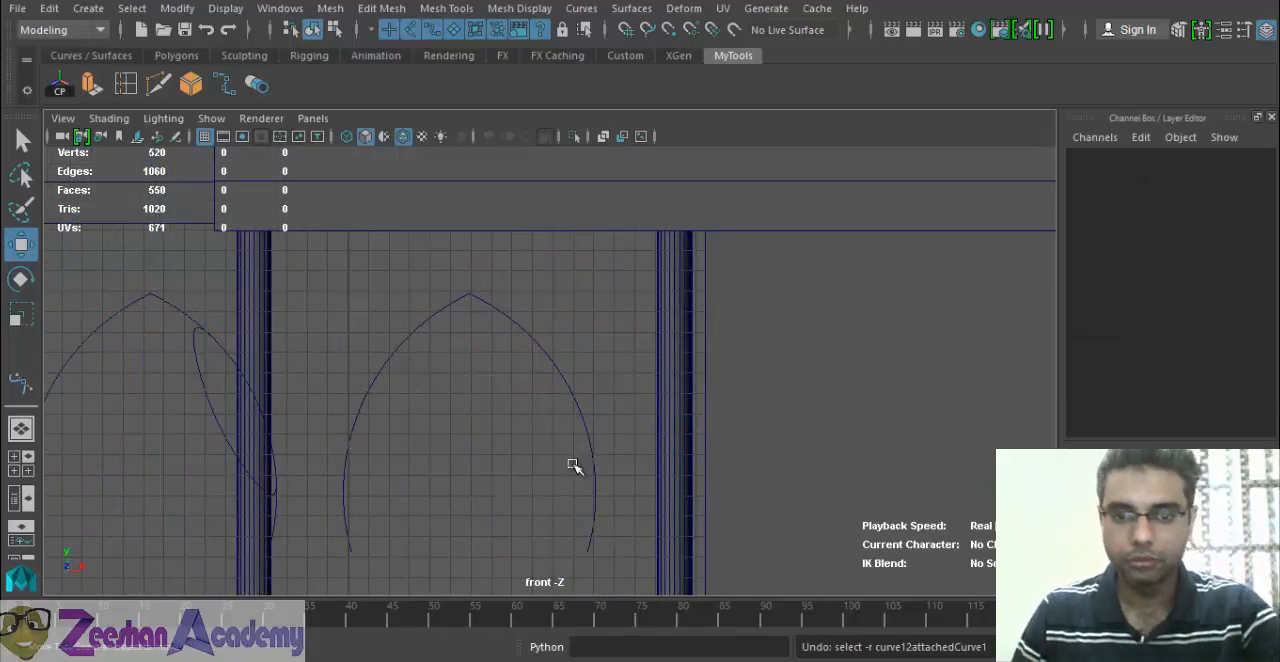
{"action": "key", "text": "ctrl+z"}
Display the front view in wireframe, undo back to before the last attachment of the two arcs, and clear the selection.
{"action": "middle_click_drag", "start_coordinate": [623, 466], "coordinate": [803, 430], "text": "alt"}
{"action": "key", "text": "4"}
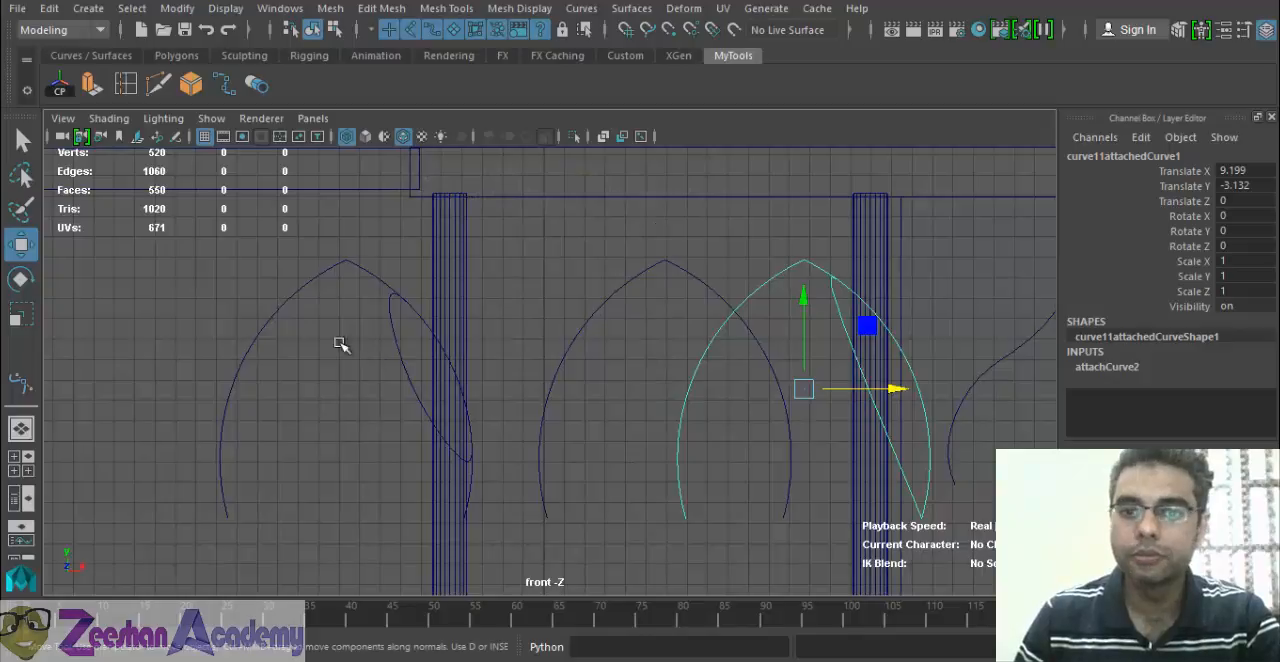
{"action": "middle_click_drag", "start_coordinate": [757, 366], "coordinate": [537, 372], "text": "alt"}
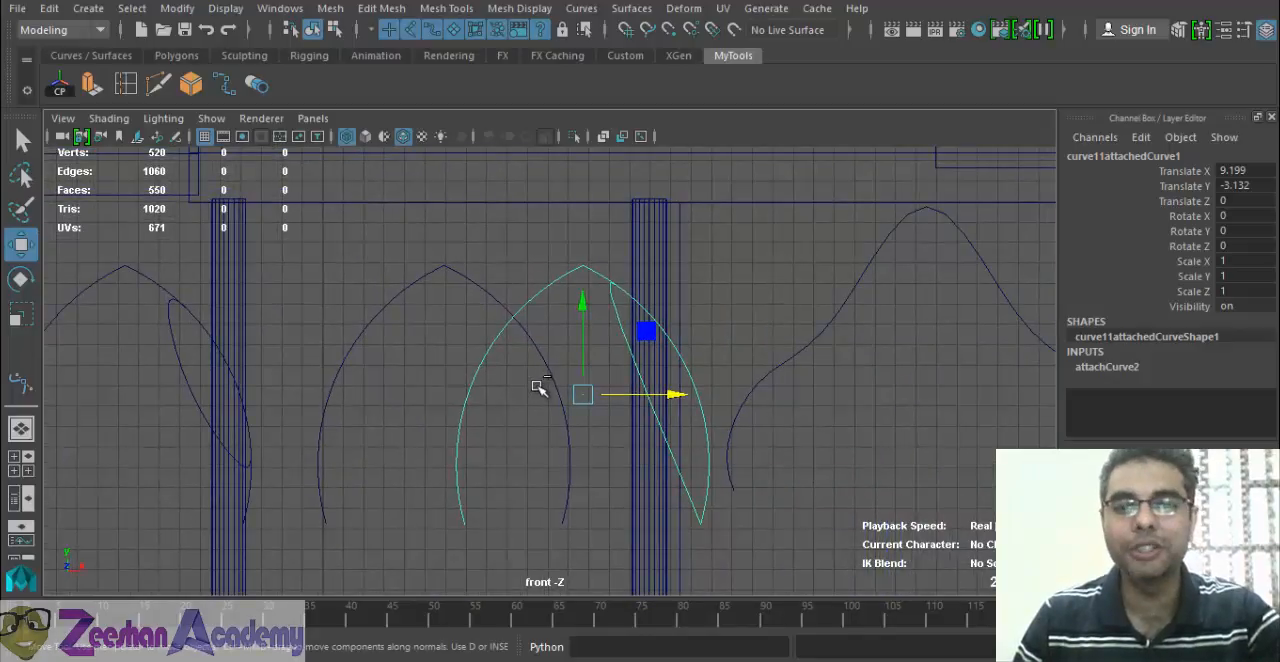
{"action": "key", "text": "ctrl+z"}
{"action": "key", "text": "ctrl+z"}
{"action": "key", "text": "ctrl+z"}
{"action": "key", "text": "ctrl+z"}
{"action": "key", "text": "ctrl+z"}
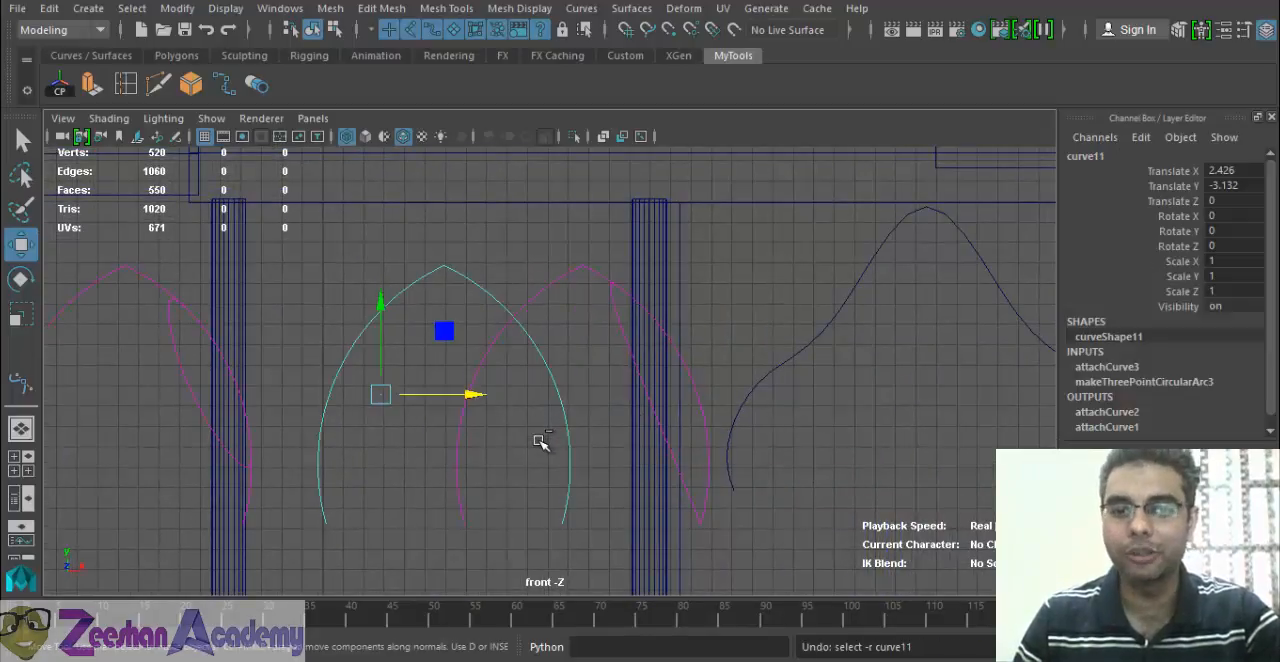
{"action": "key", "text": "ctrl+z"}
{"action": "key", "text": "ctrl+z"}
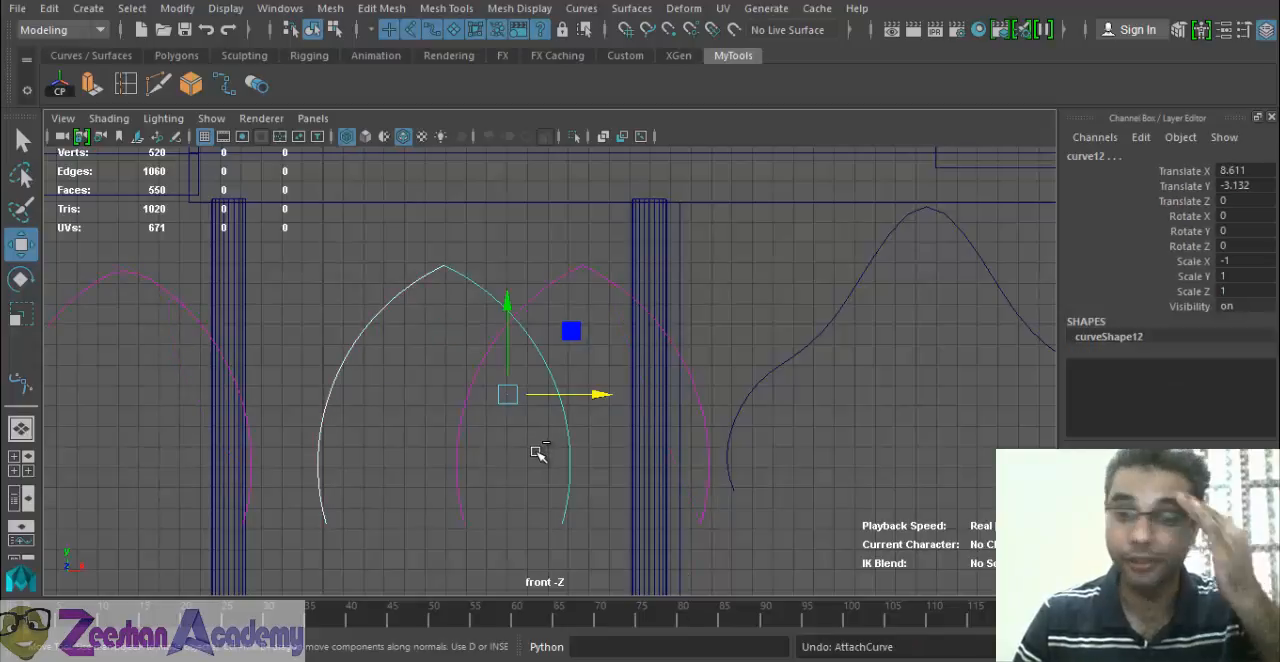
{"action": "left_click", "coordinate": [594, 309]}
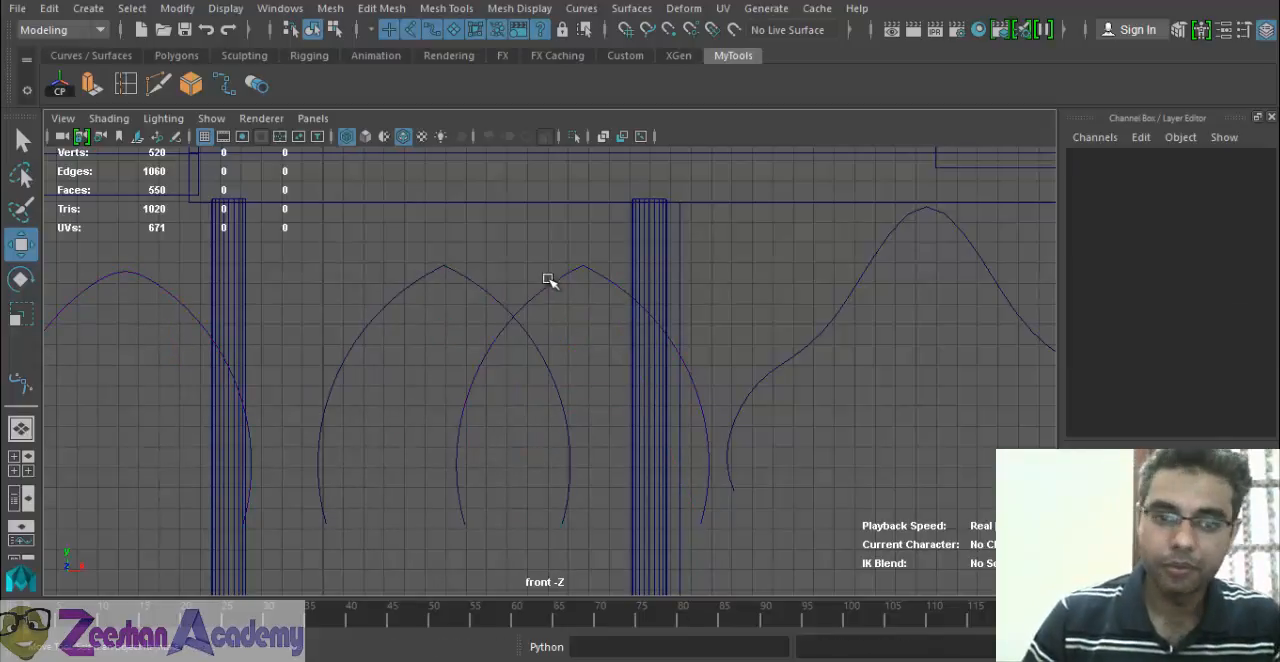
Move the connected arch curve onto the right column, to about Translate X 13.658 and Translate Y -3.362.
{"action": "left_click_drag", "start_coordinate": [625, 285], "coordinate": [617, 307]}
{"action": "left_click_drag", "start_coordinate": [485, 276], "coordinate": [478, 294]}
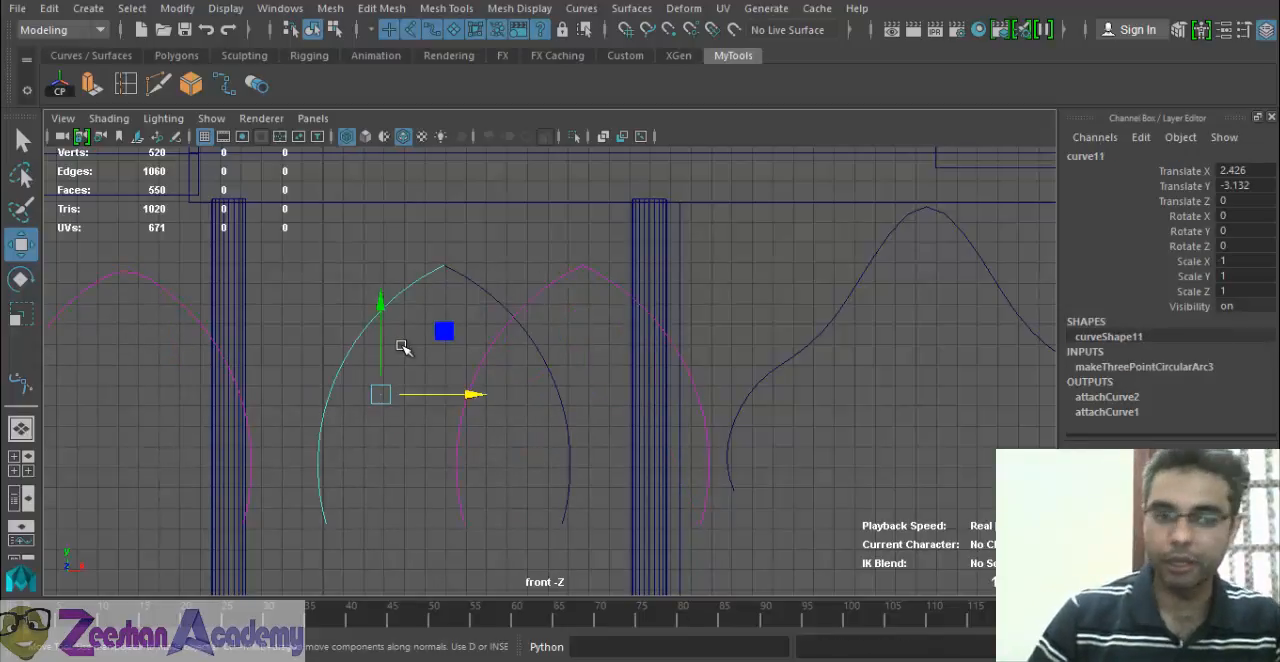
{"action": "left_click", "coordinate": [163, 291]}
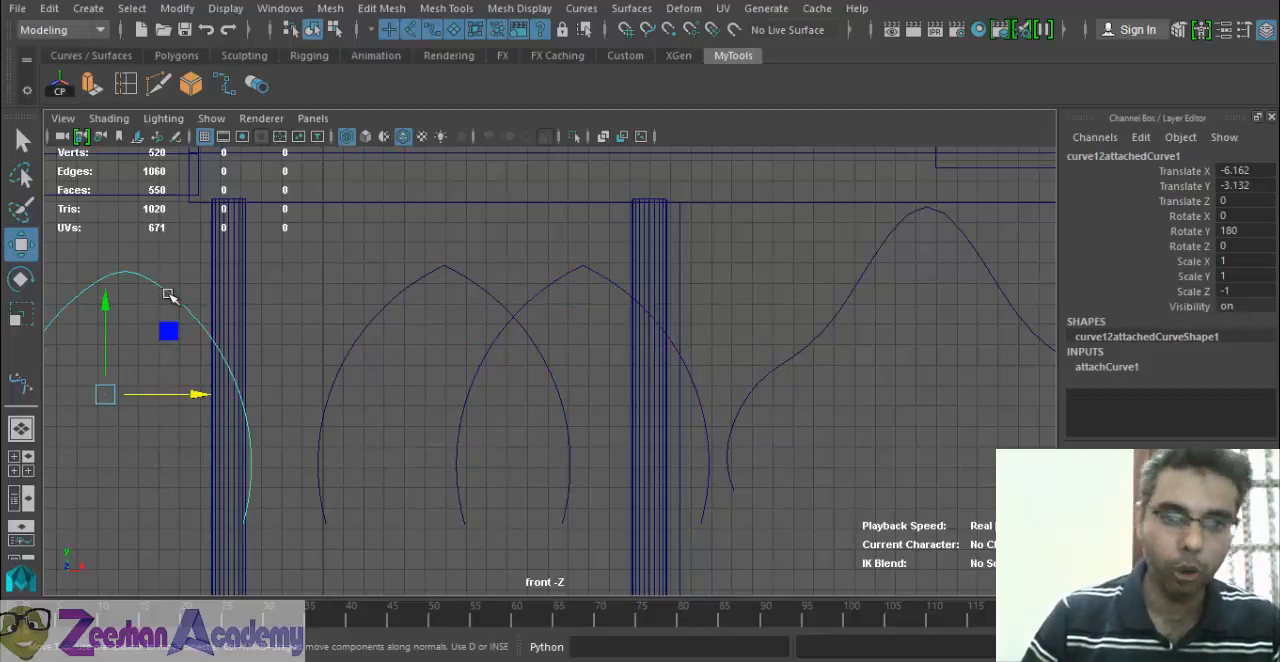
{"action": "left_click", "coordinate": [611, 282]}
{"action": "left_click_drag", "start_coordinate": [592, 390], "coordinate": [684, 396]}
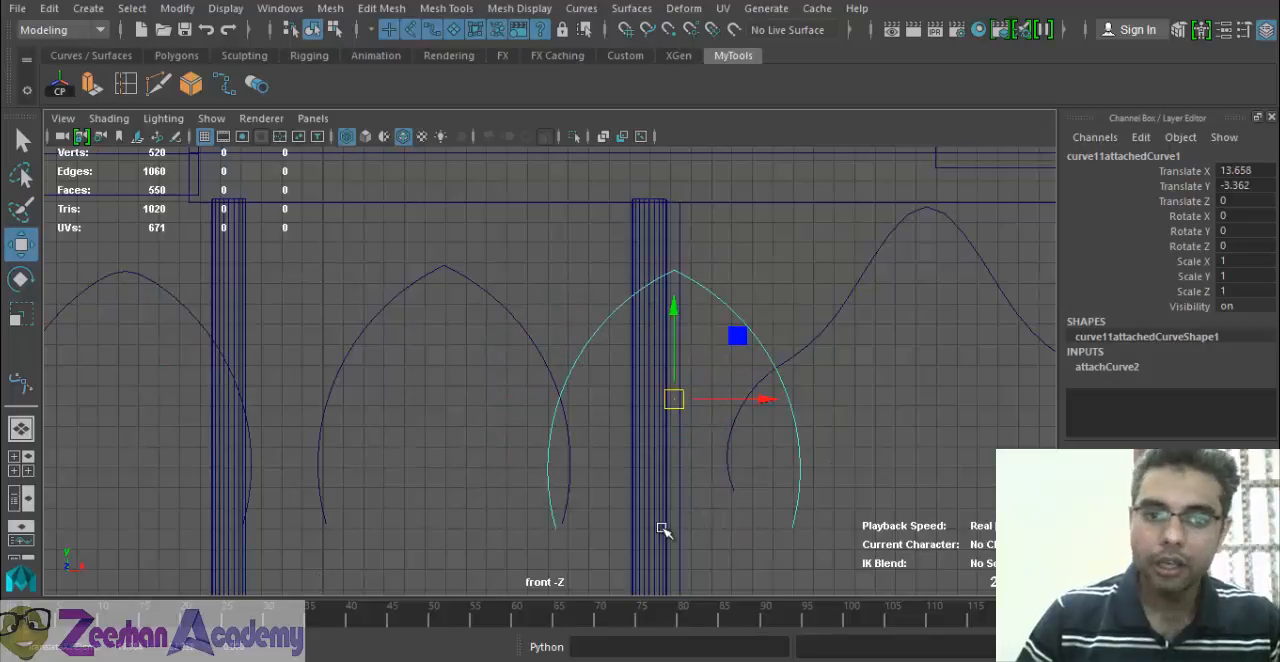
Attach the two separate arcs between the columns with the Connect method, Keep multiple knots, and Keep originals off.
{"action": "left_click", "coordinate": [500, 308]}
{"action": "left_click", "coordinate": [422, 278], "text": "shift"}
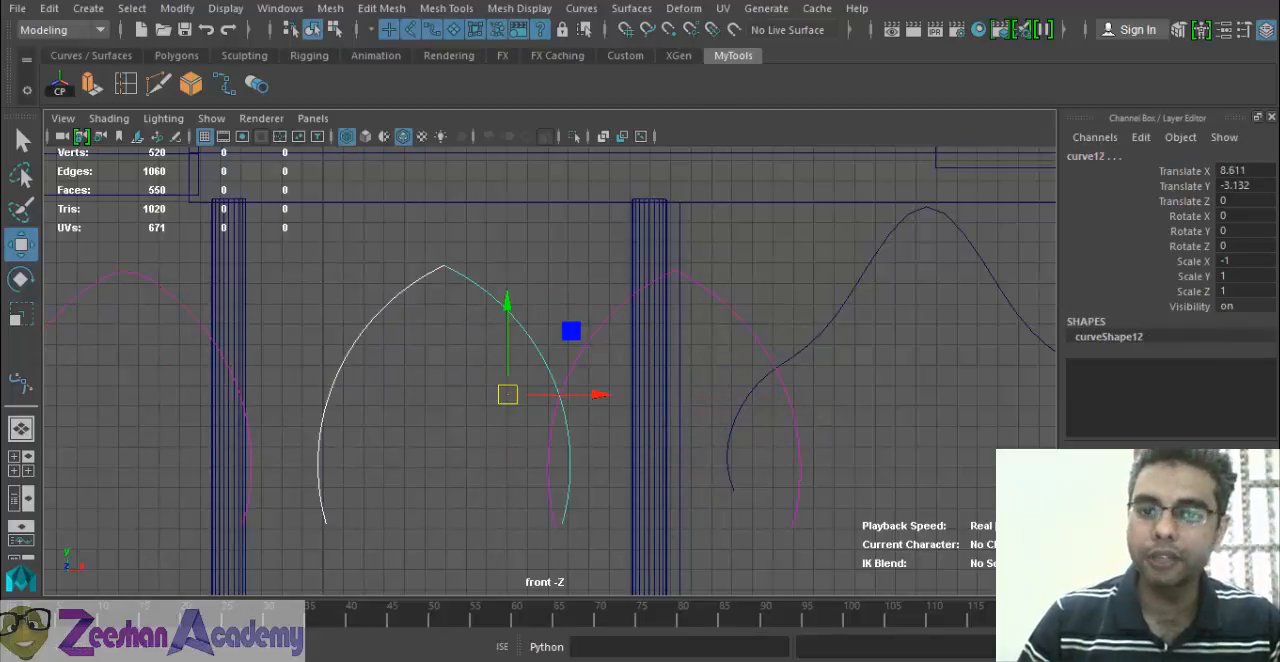
{"action": "left_click", "coordinate": [581, 8]}
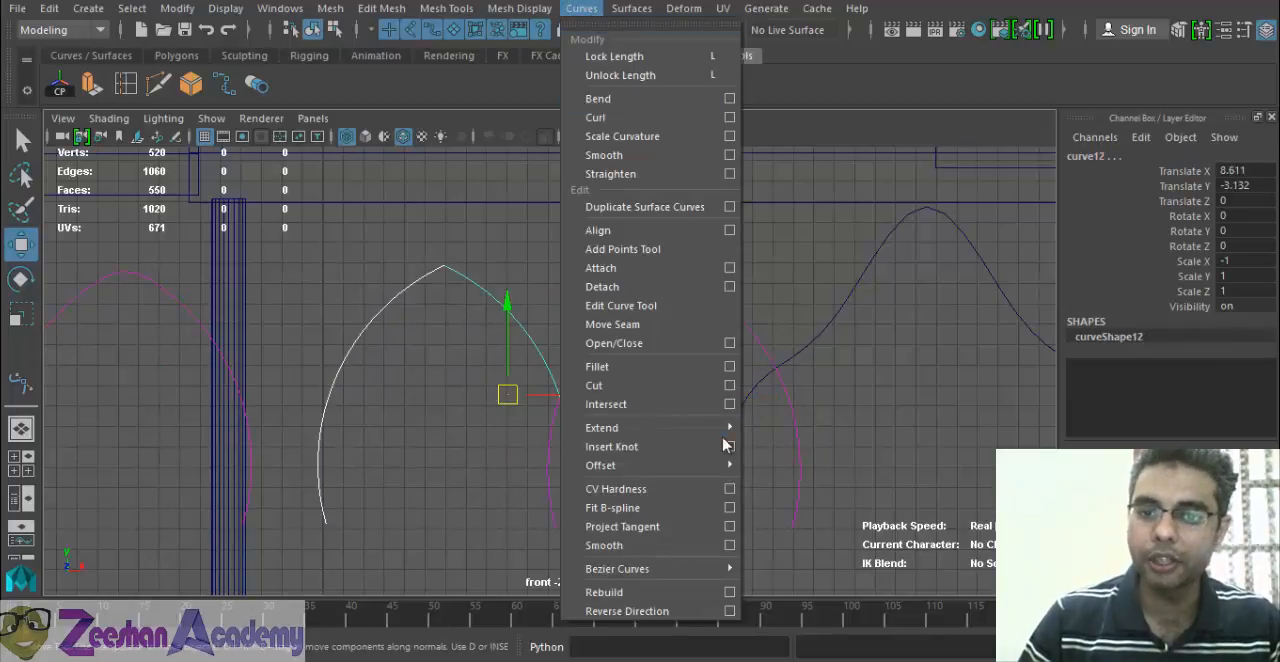
{"action": "left_click", "coordinate": [729, 268]}
{"action": "left_click_drag", "start_coordinate": [843, 28], "coordinate": [904, 28]}
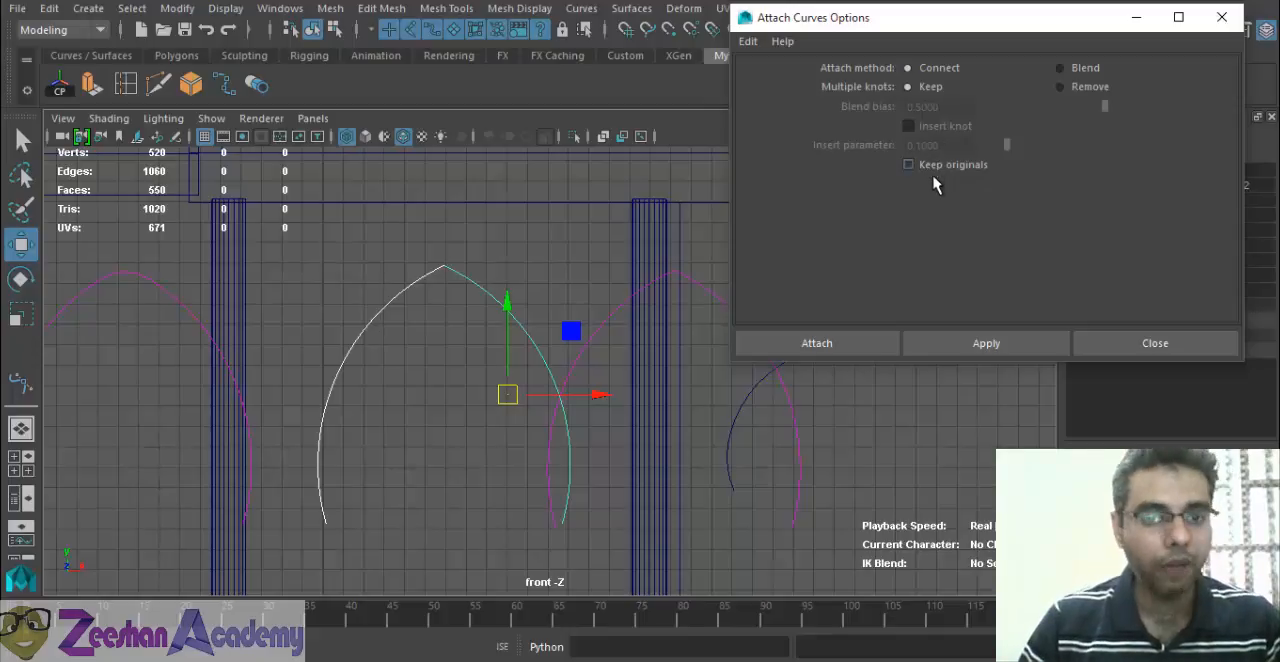
{"action": "left_click", "coordinate": [873, 343]}
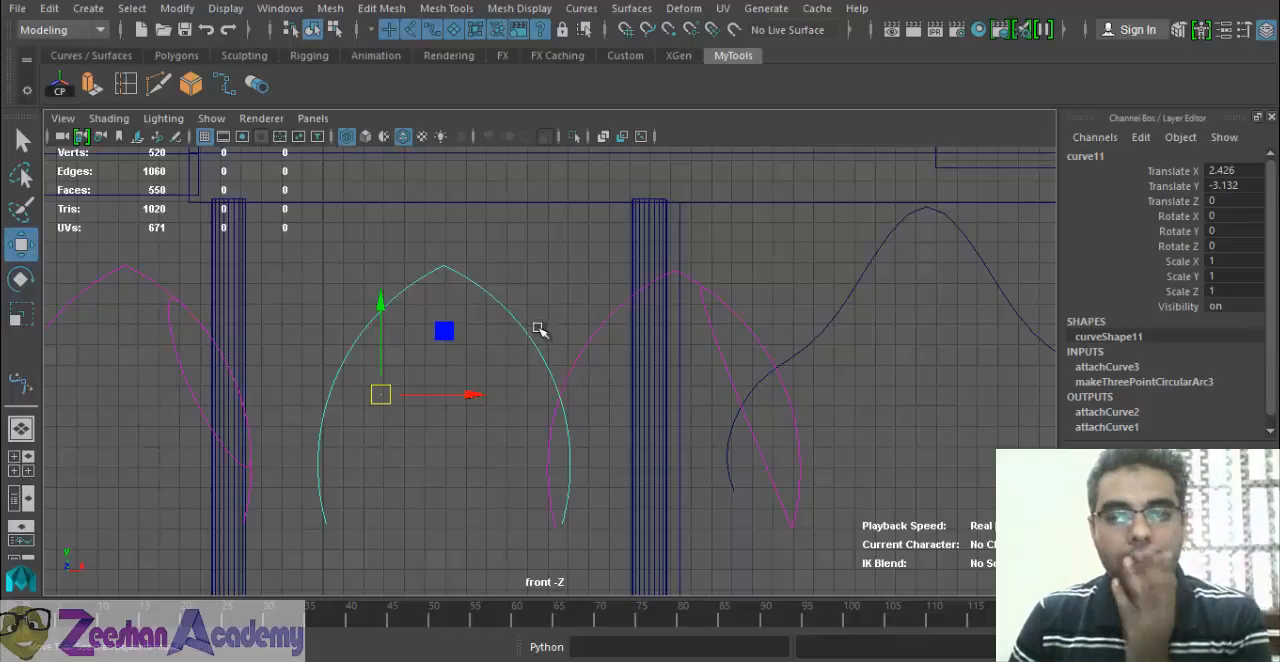
Examine the middle arch, the neighbouring attached curves with their connection history, and the Attach Curves options.
{"action": "left_click", "coordinate": [610, 334]}
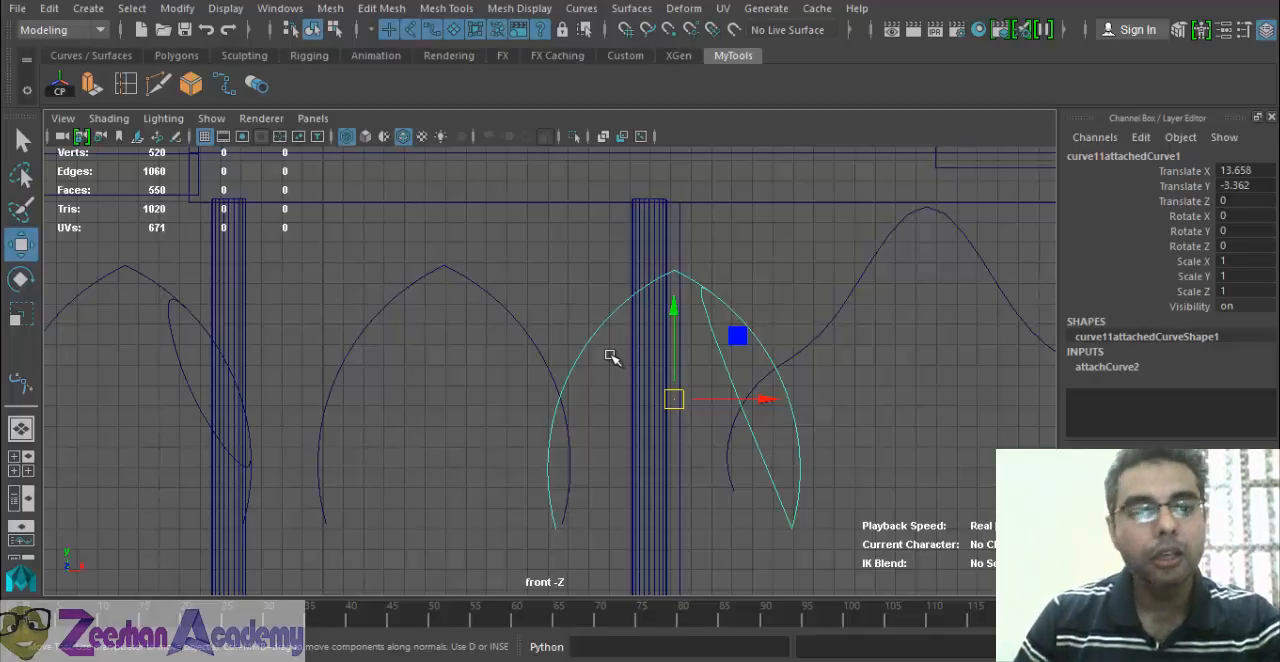
{"action": "left_click", "coordinate": [543, 356]}
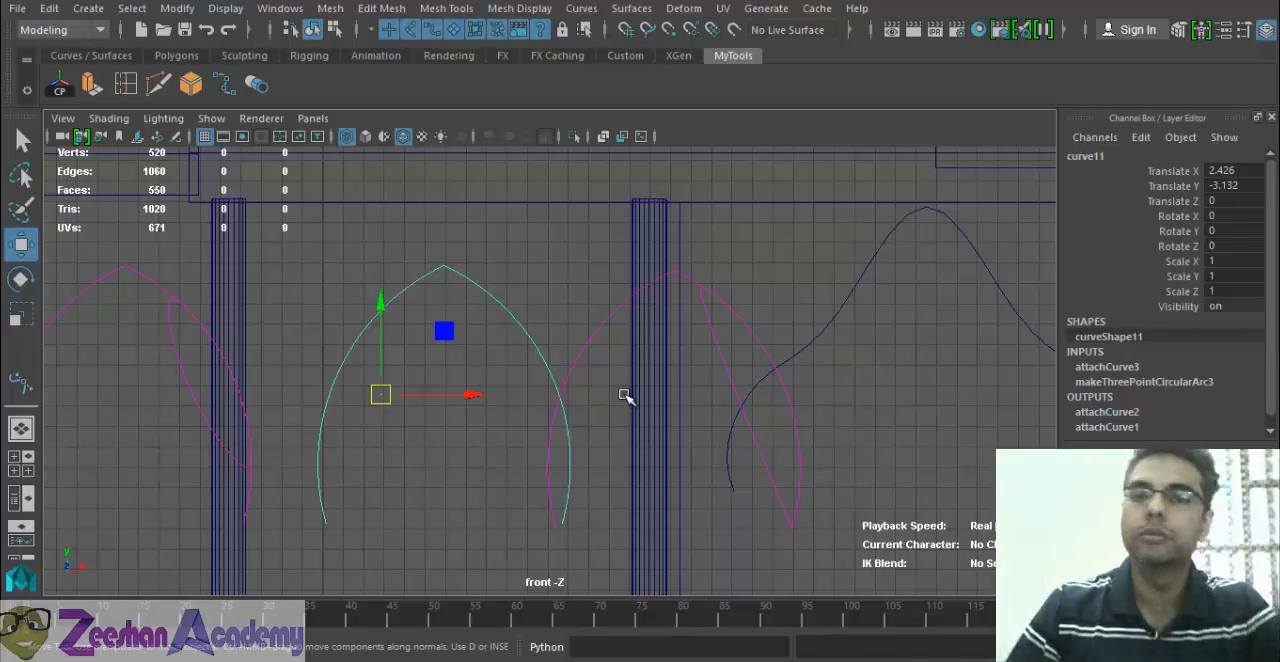
{"action": "left_click", "coordinate": [581, 8]}
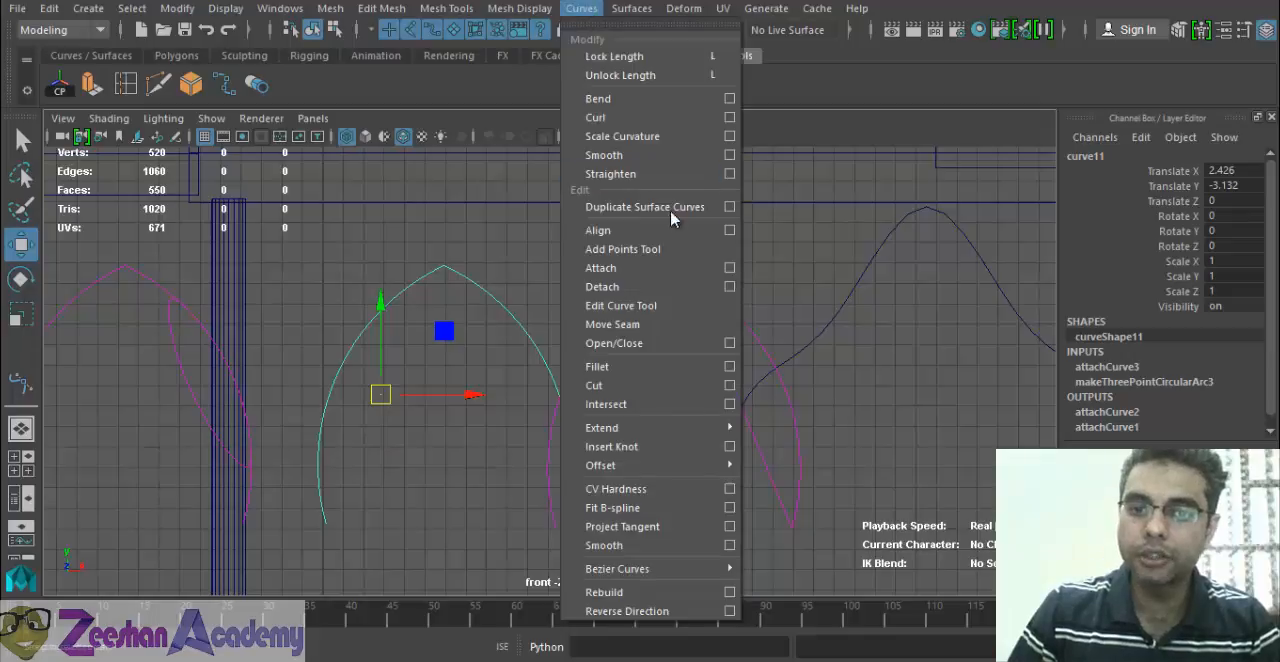
{"action": "left_click", "coordinate": [729, 268]}
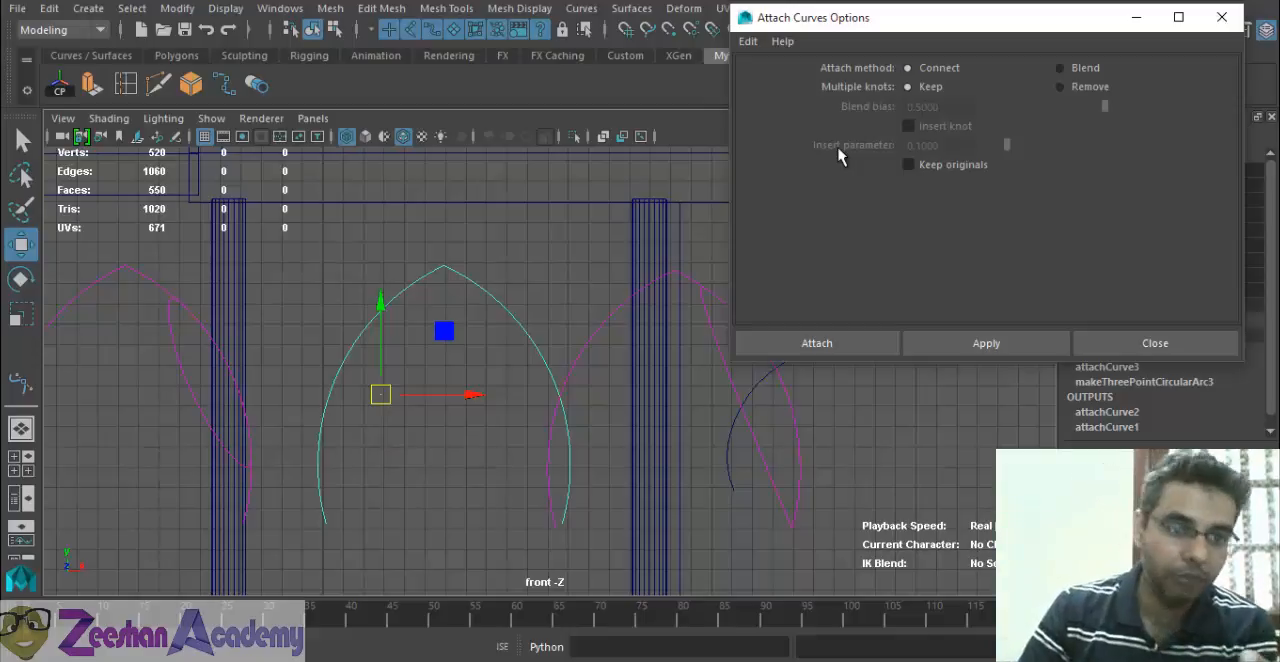
{"action": "left_click", "coordinate": [186, 278]}
{"action": "left_click", "coordinate": [173, 294]}
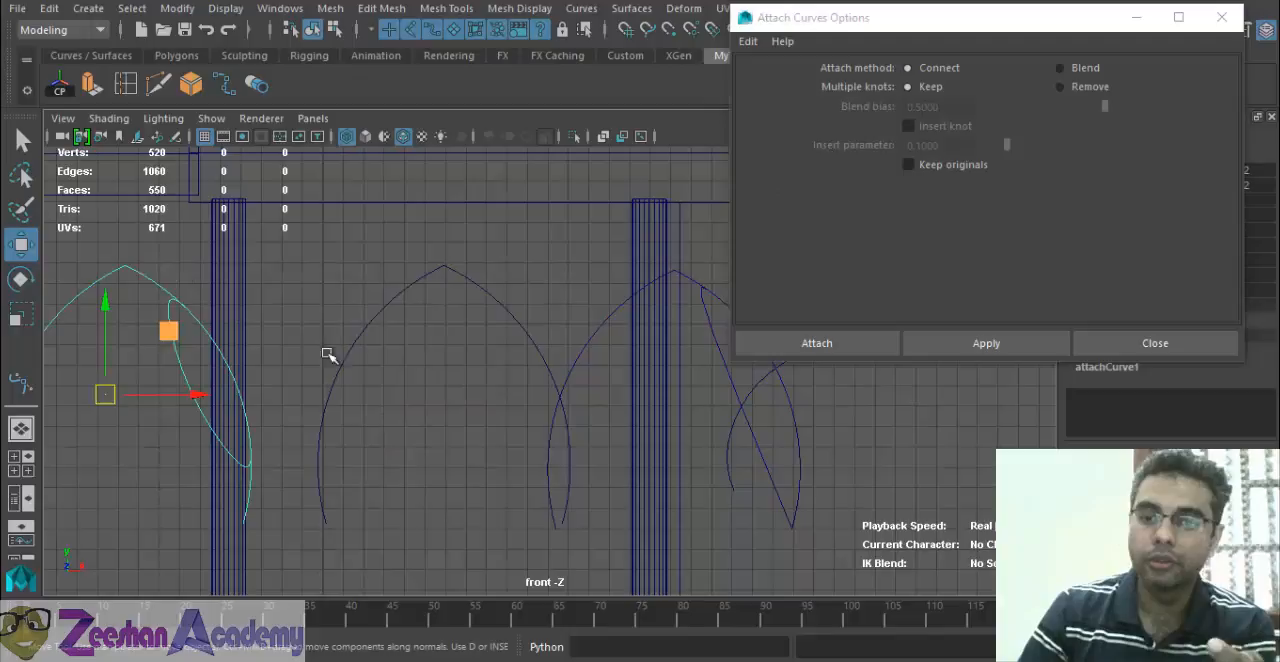
{"action": "left_click", "coordinate": [668, 438]}
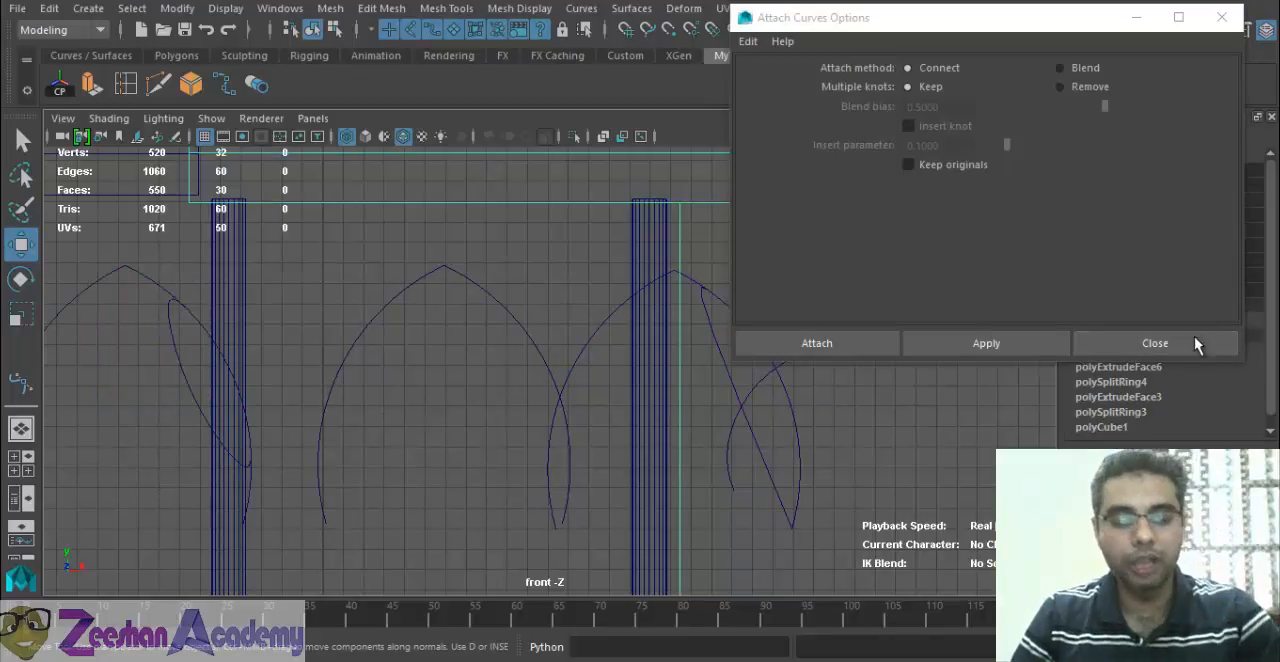
{"action": "left_click", "coordinate": [1197, 343]}
Undo the last attachment of the two middle arcs and clear the selection.
{"action": "key", "text": "ctrl+z"}
{"action": "key", "text": "ctrl+z"}
{"action": "key", "text": "ctrl+z"}
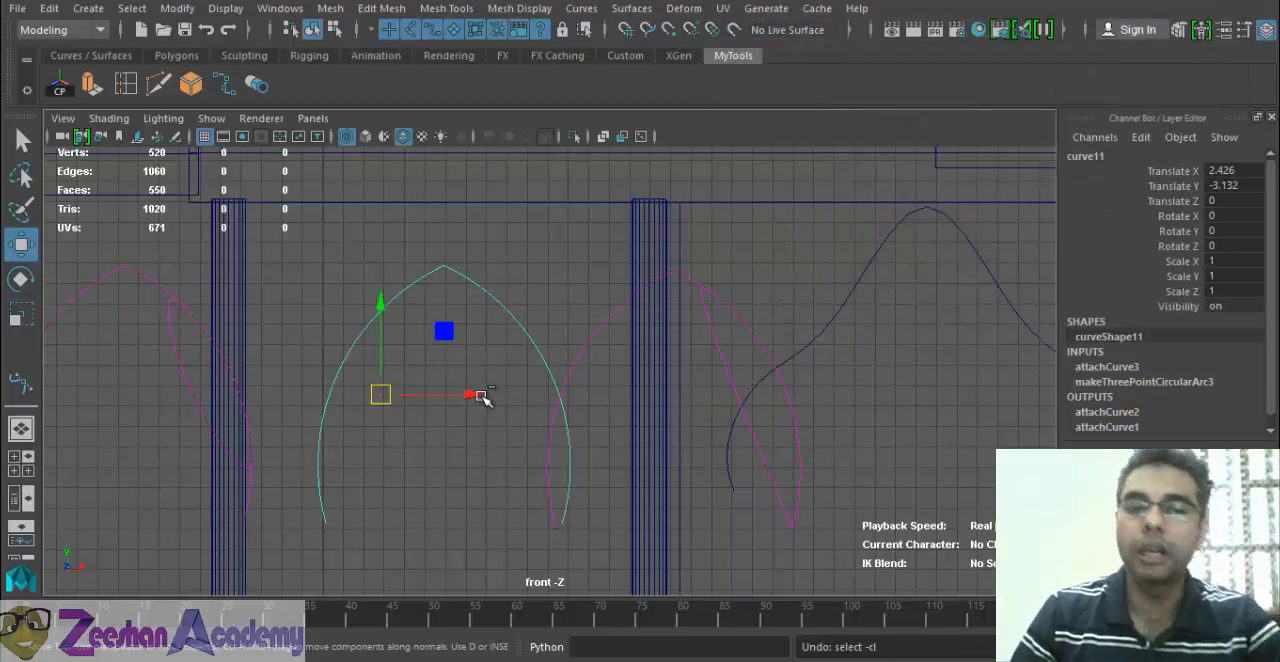
{"action": "key", "text": "ctrl+z"}
{"action": "key", "text": "ctrl+z"}
{"action": "key", "text": "ctrl+z"}
{"action": "key", "text": "ctrl+z"}
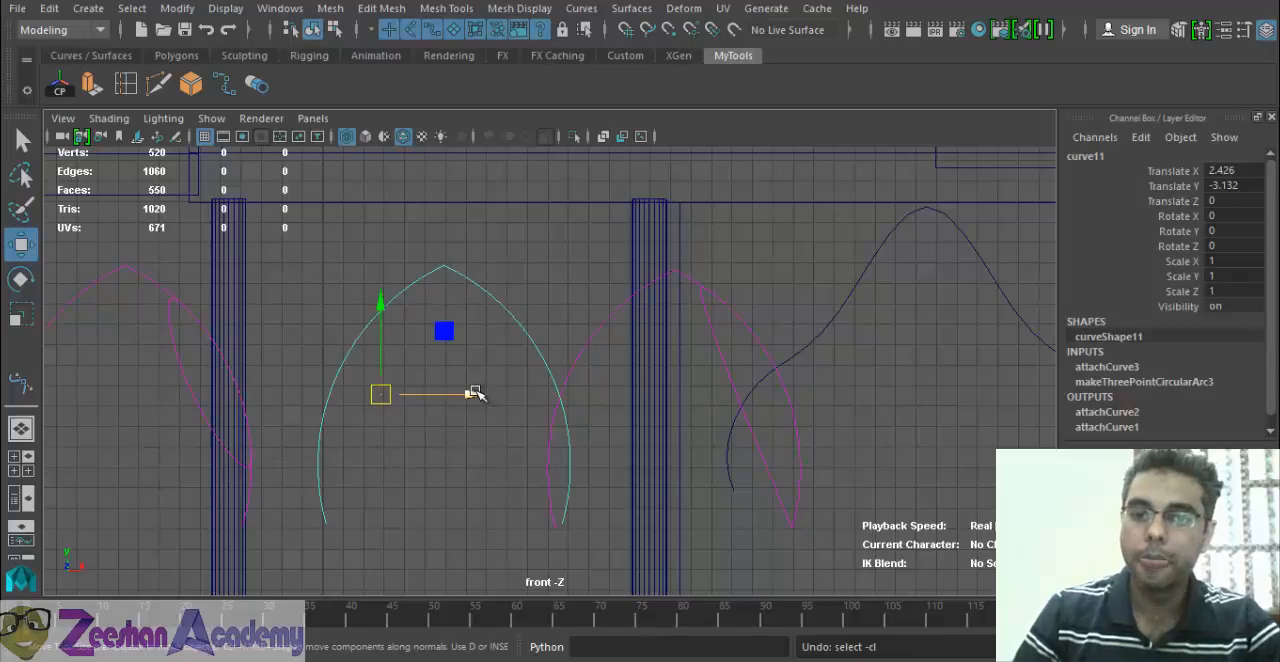
{"action": "key", "text": "ctrl+z"}
{"action": "left_click", "coordinate": [423, 394]}
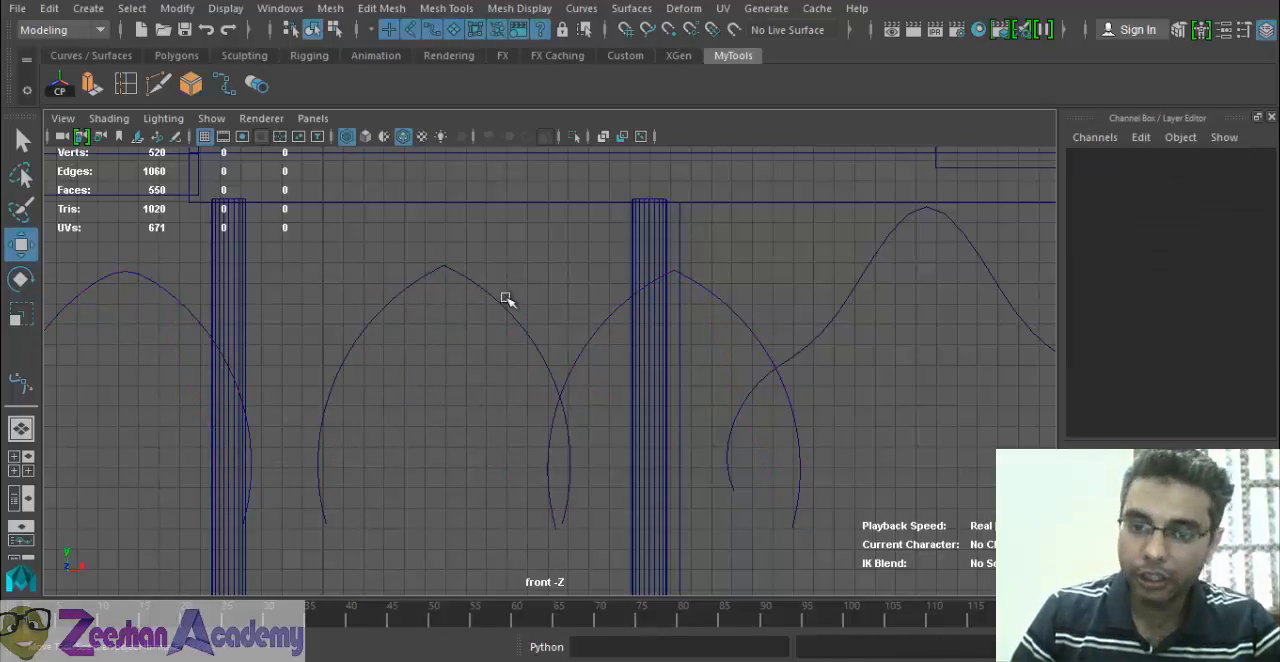
Examine the attachCurve2 history of the arch over the right column and the outputs of its two source arcs.
{"action": "left_click", "coordinate": [748, 334]}
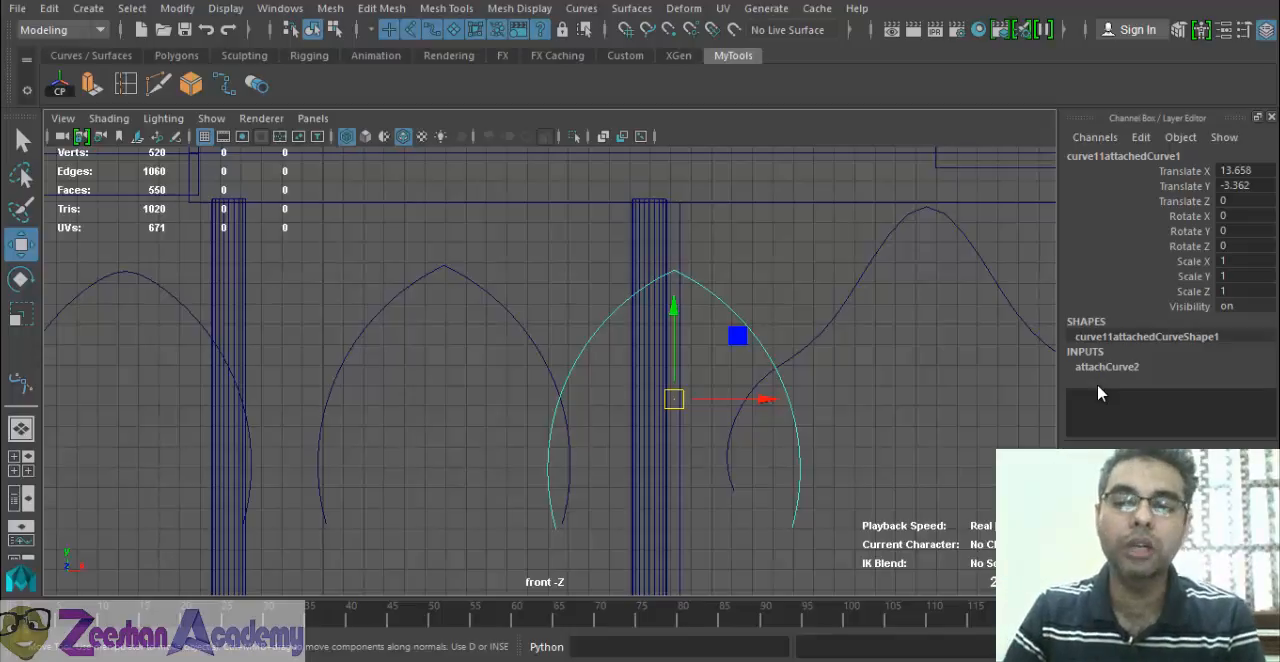
{"action": "left_click", "coordinate": [1130, 367]}
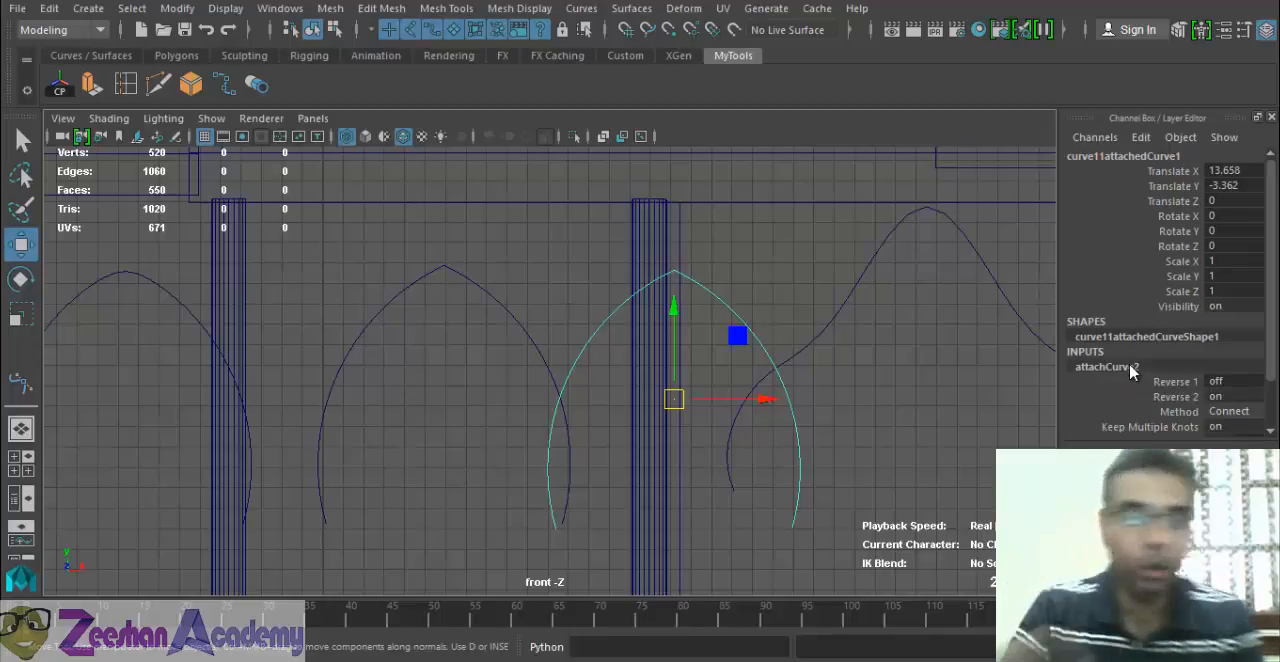
{"action": "left_click", "coordinate": [497, 294]}
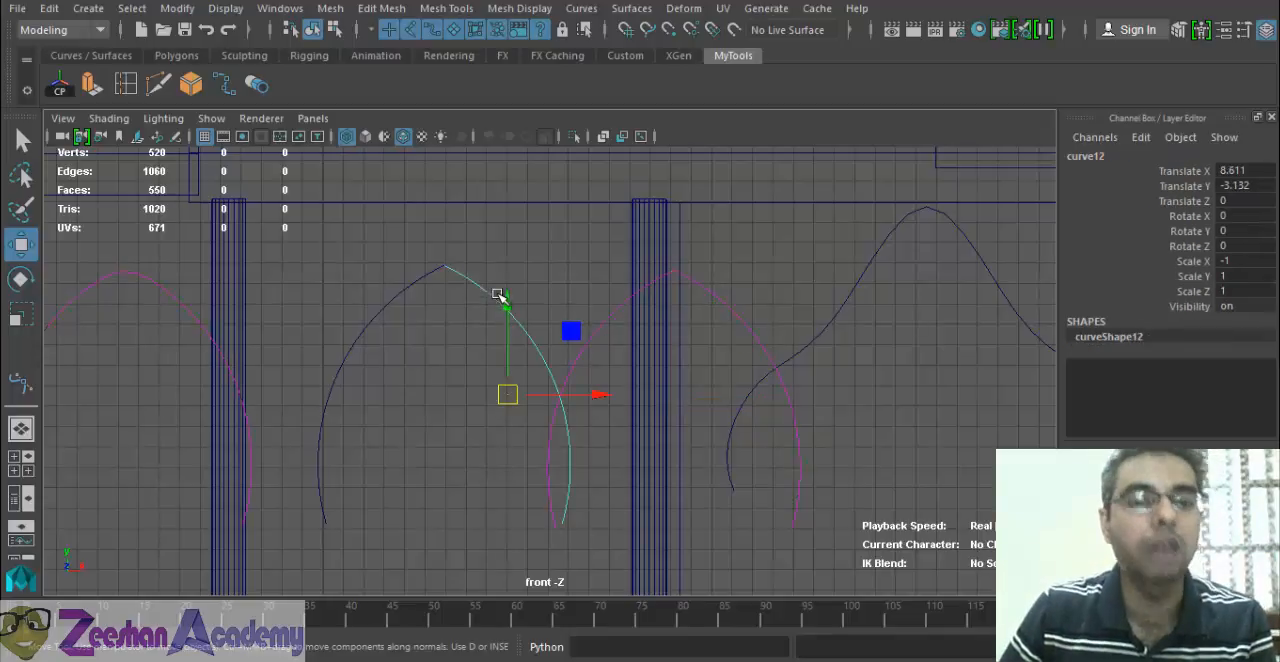
{"action": "left_click", "coordinate": [423, 277]}
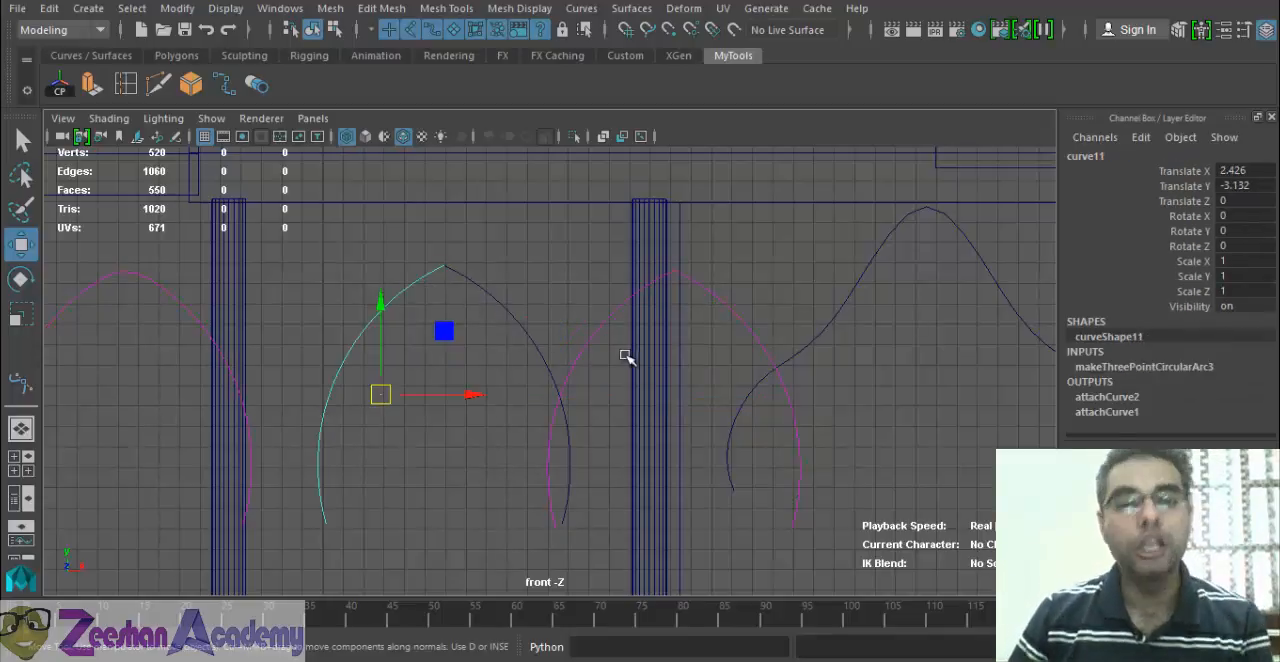
{"action": "left_click", "coordinate": [725, 304]}
{"action": "left_click", "coordinate": [504, 306]}
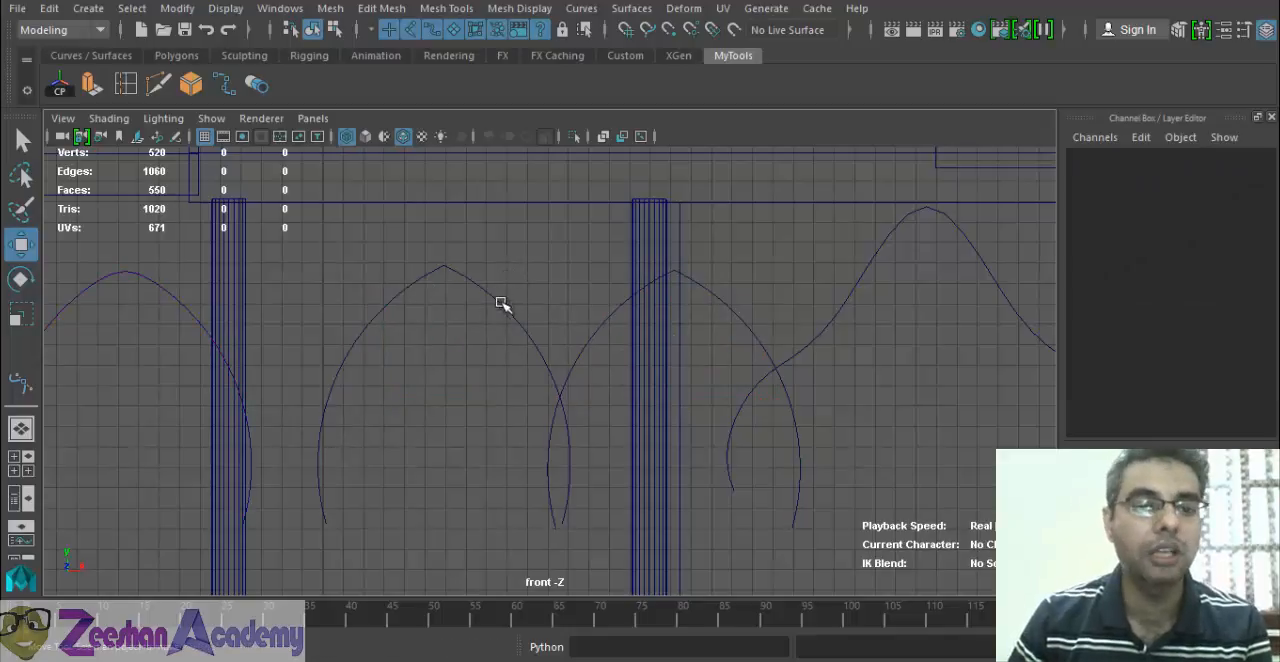
Try moving the middle arch's right arc to about Translate X 7.462 and Translate Y -2.902, and undo the move.
{"action": "left_click", "coordinate": [401, 292]}
{"action": "left_click", "coordinate": [486, 286]}
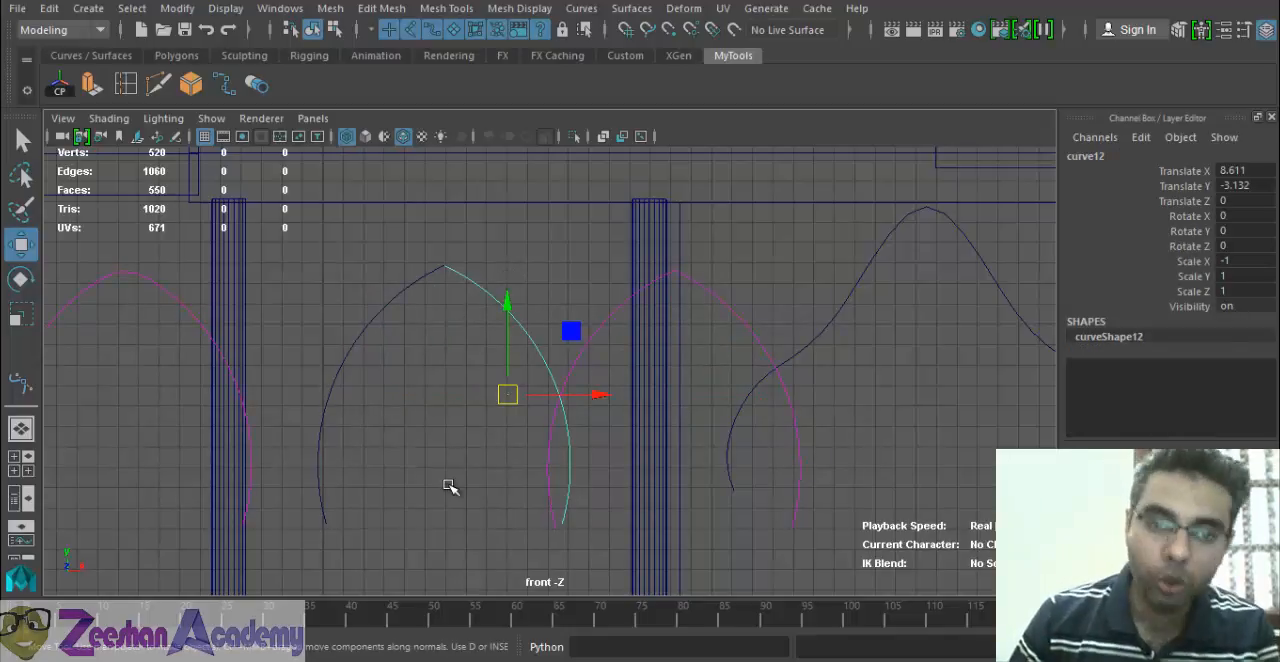
{"action": "left_click", "coordinate": [422, 292]}
{"action": "left_click", "coordinate": [488, 284]}
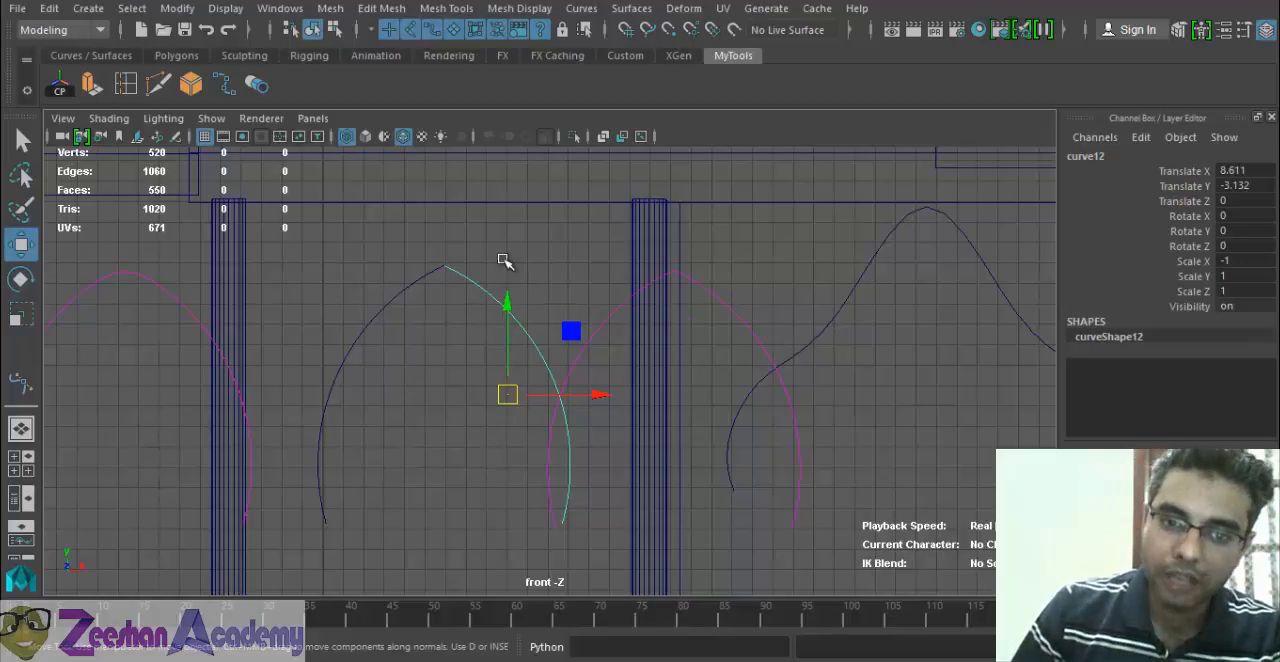
{"action": "mouse_move", "coordinate": [501, 393]}
{"action": "left_mouse_down"}
{"action": "mouse_move", "coordinate": [540, 400]}
{"action": "mouse_move", "coordinate": [509, 340]}
{"action": "mouse_move", "coordinate": [553, 393]}
{"action": "mouse_move", "coordinate": [626, 392]}
{"action": "mouse_move", "coordinate": [537, 362]}
{"action": "mouse_move", "coordinate": [551, 386]}
{"action": "mouse_move", "coordinate": [483, 389]}
{"action": "left_mouse_up"}
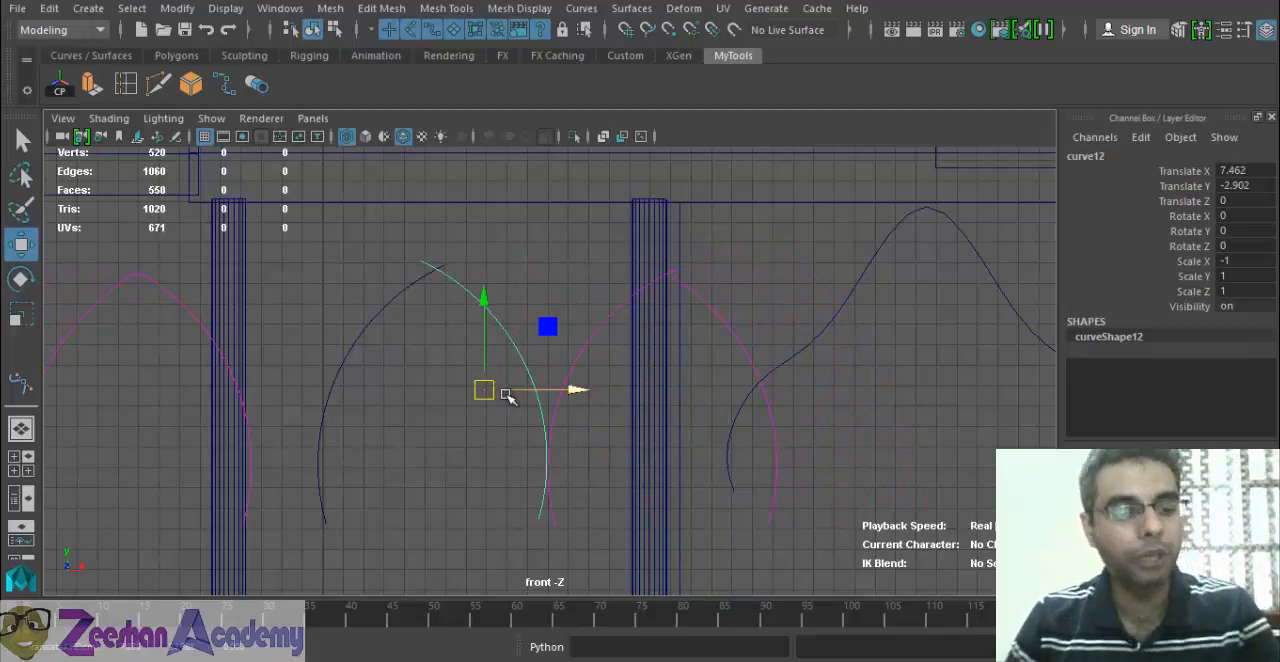
{"action": "key", "text": "ctrl+z"}
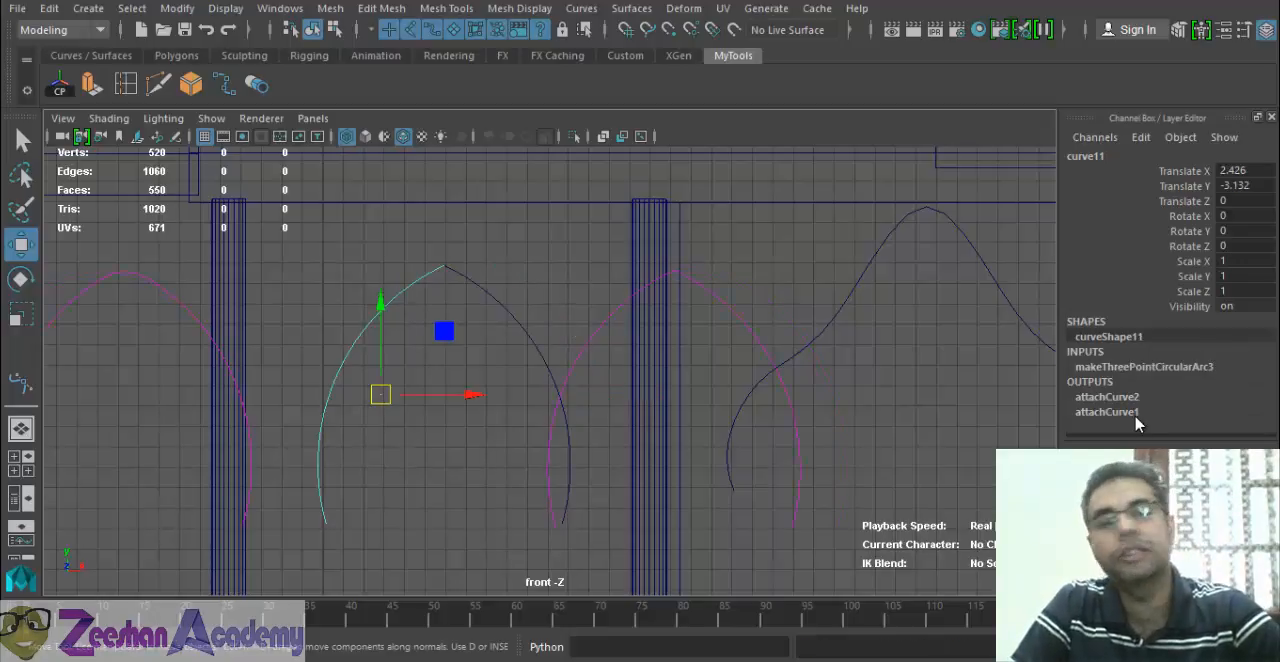
Delete the non-deformer history of the attached arch that overlaps the right column.
{"action": "left_click", "coordinate": [162, 308]}
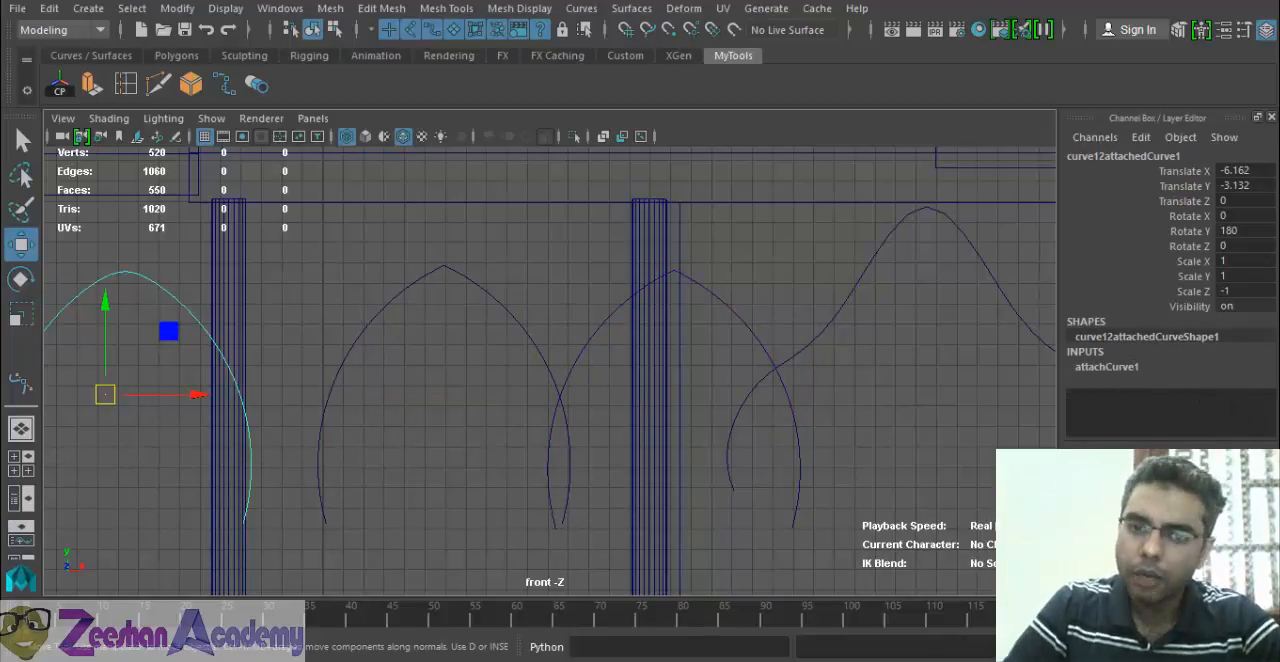
{"action": "left_click", "coordinate": [598, 344]}
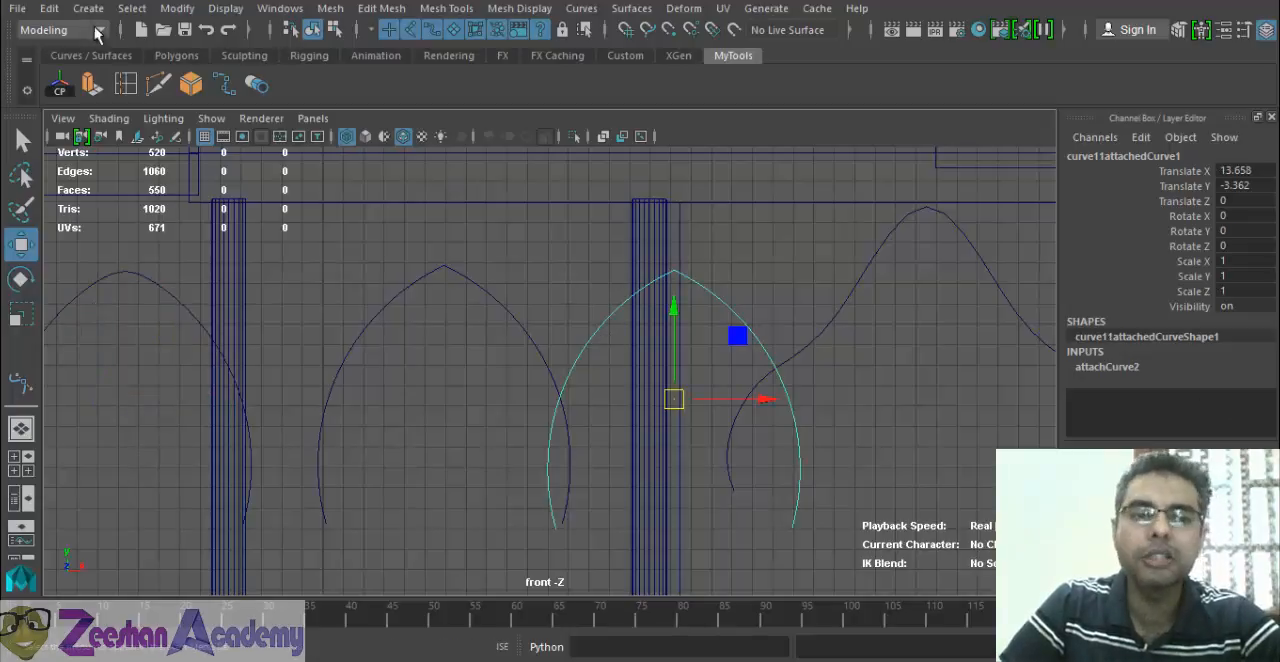
{"action": "left_click", "coordinate": [49, 8]}
{"action": "mouse_move", "coordinate": [166, 231]}
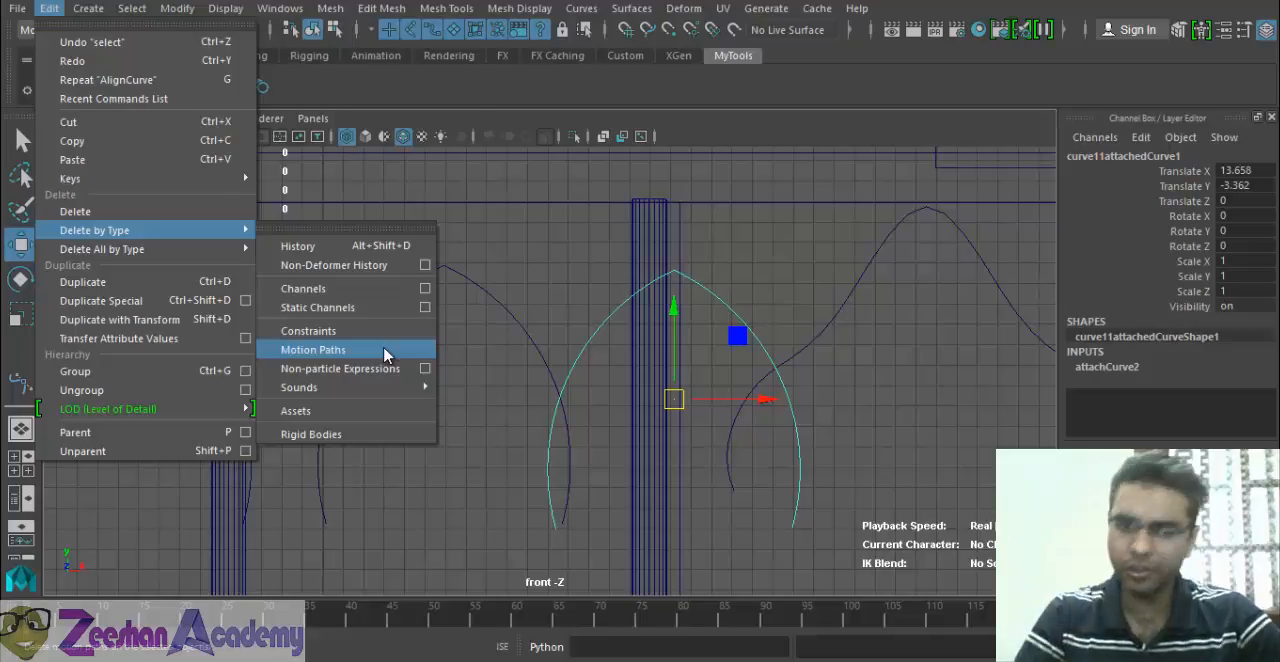
{"action": "left_click", "coordinate": [410, 265]}
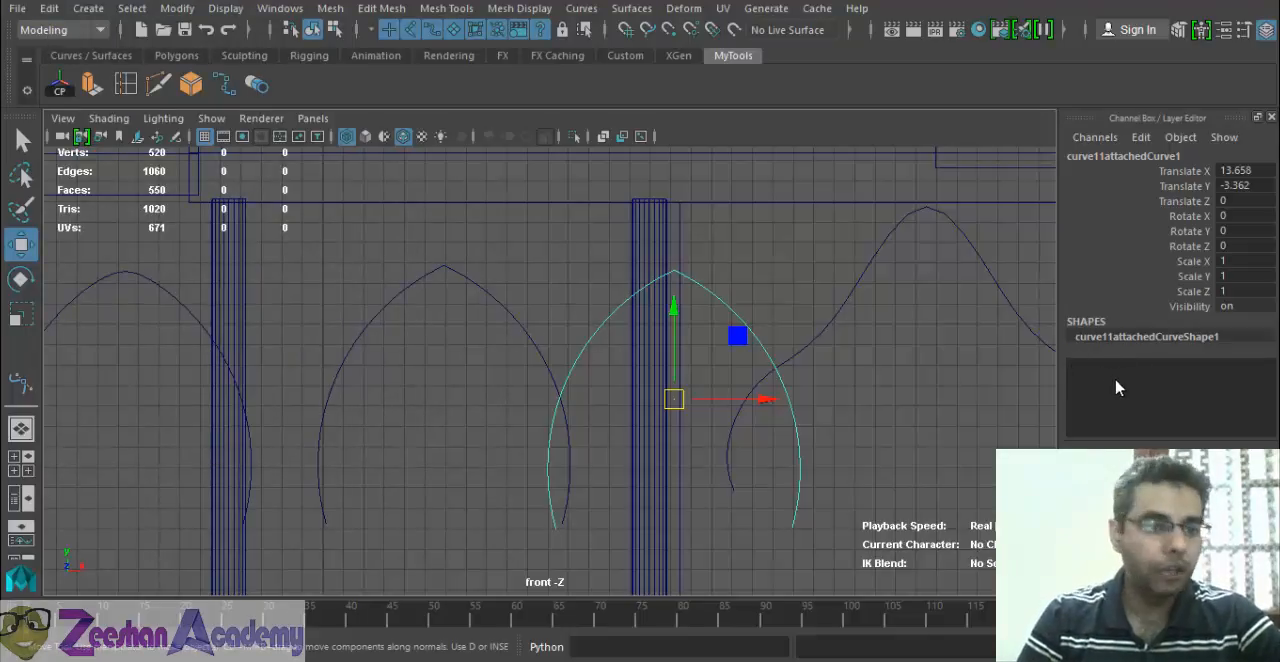
Delete the non-deformer history of the attached arch beside the left column.
{"action": "left_click", "coordinate": [192, 292]}
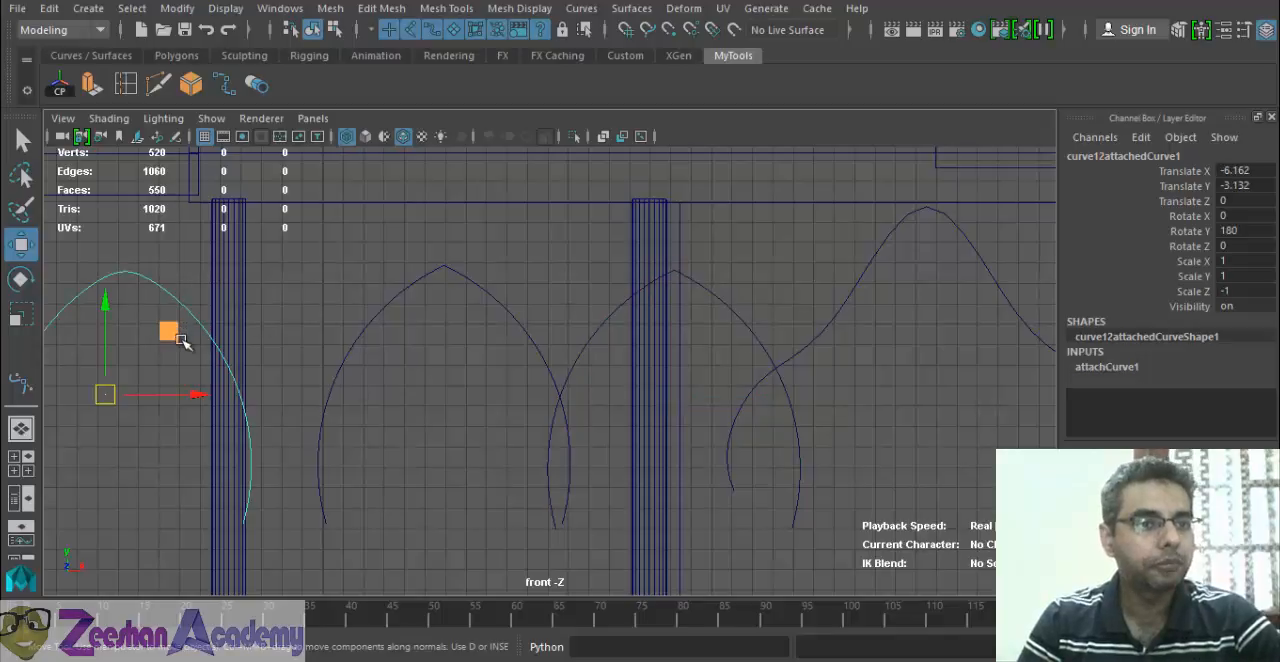
{"action": "left_click", "coordinate": [49, 8]}
{"action": "mouse_move", "coordinate": [140, 230]}
{"action": "left_click", "coordinate": [412, 262]}
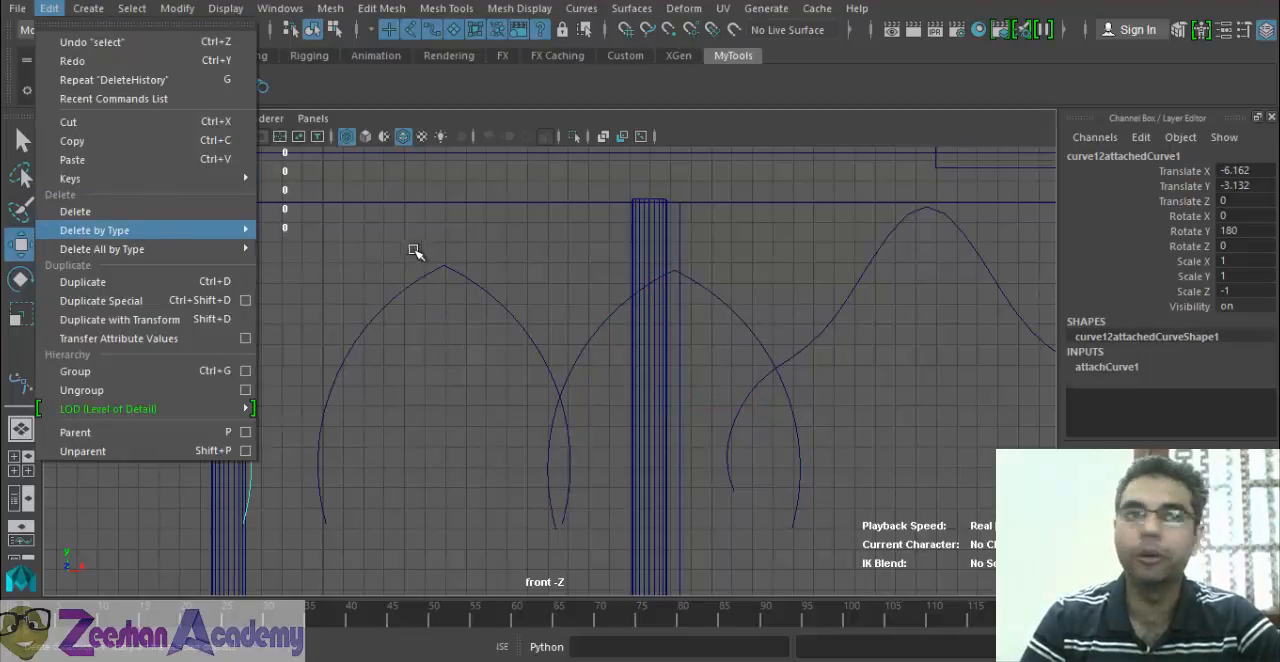
Try moving the middle arch's right arc to about Translate X 2.359 and Translate Y -7.178, and undo the move.
{"action": "left_click", "coordinate": [538, 330]}
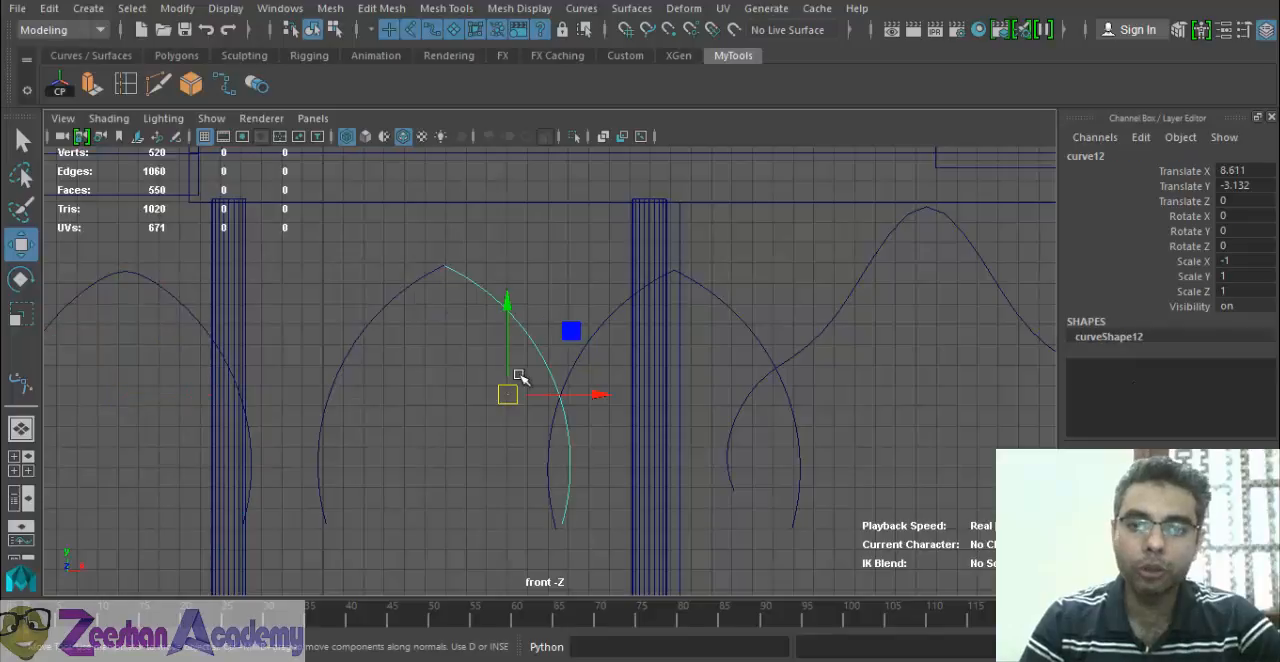
{"action": "left_click_drag", "start_coordinate": [508, 394], "coordinate": [380, 477]}
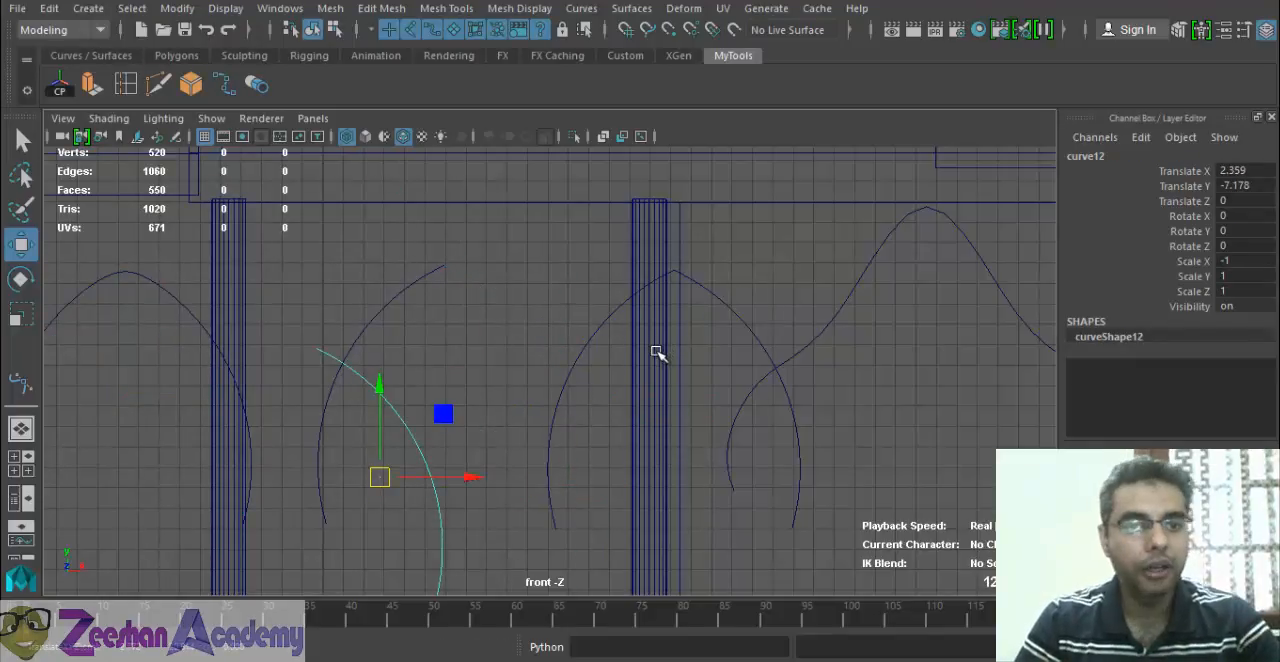
{"action": "key", "text": "ctrl+z"}
Select the two topmost edit points of the middle arch's left arc and shift them downward.
{"action": "left_click", "coordinate": [412, 283]}
{"action": "mouse_move", "coordinate": [417, 283]}
{"action": "right_mouse_down"}
{"action": "mouse_move", "coordinate": [338, 256]}
{"action": "mouse_move", "coordinate": [330, 212]}
{"action": "mouse_move", "coordinate": [426, 272]}
{"action": "right_mouse_up"}
{"action": "left_click", "coordinate": [432, 277]}
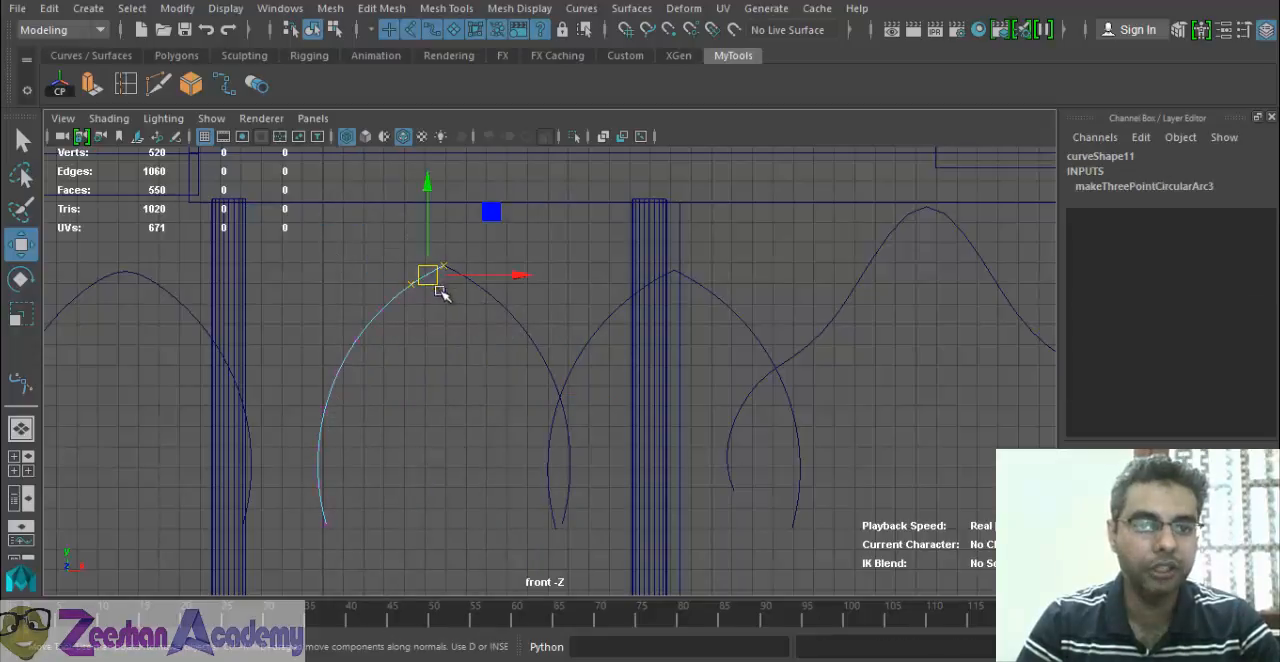
{"action": "left_click_drag", "start_coordinate": [438, 290], "coordinate": [438, 359]}
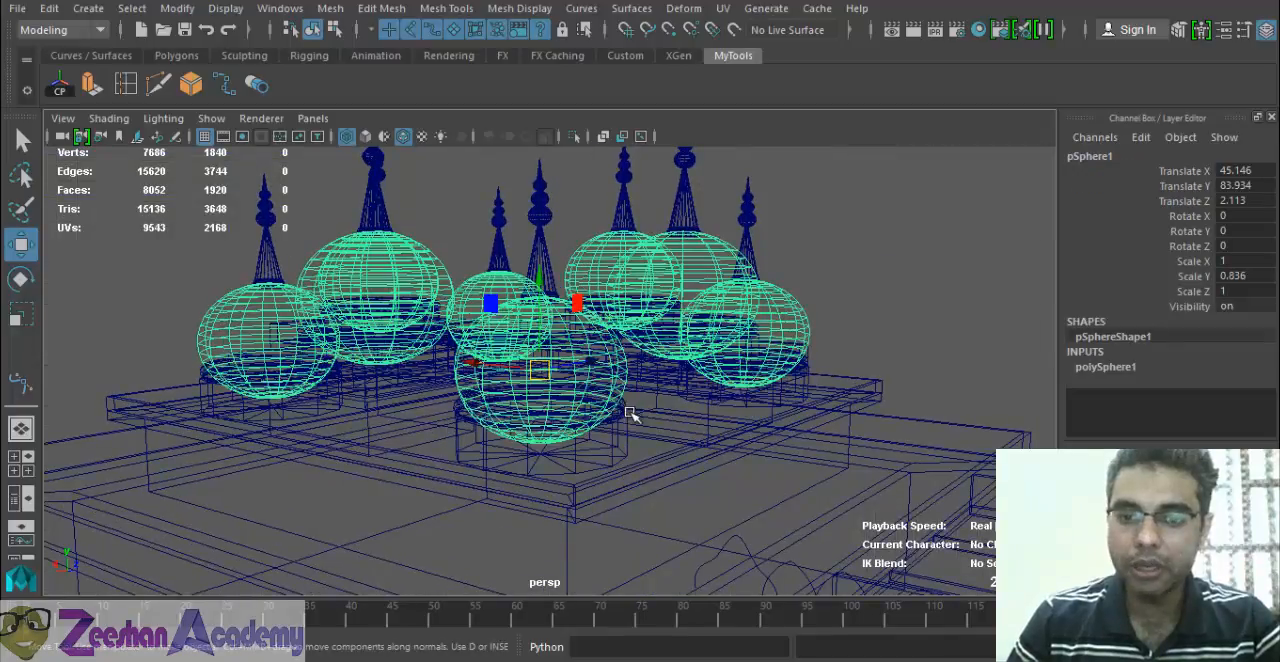
Examine the construction inputs of the domes' base cylinder, extruded ring, small finial sphere and spire cone.
{"action": "left_click", "coordinate": [620, 435]}
{"action": "scroll", "coordinate": [548, 460], "scroll_direction": "up", "scroll_amount": 3}
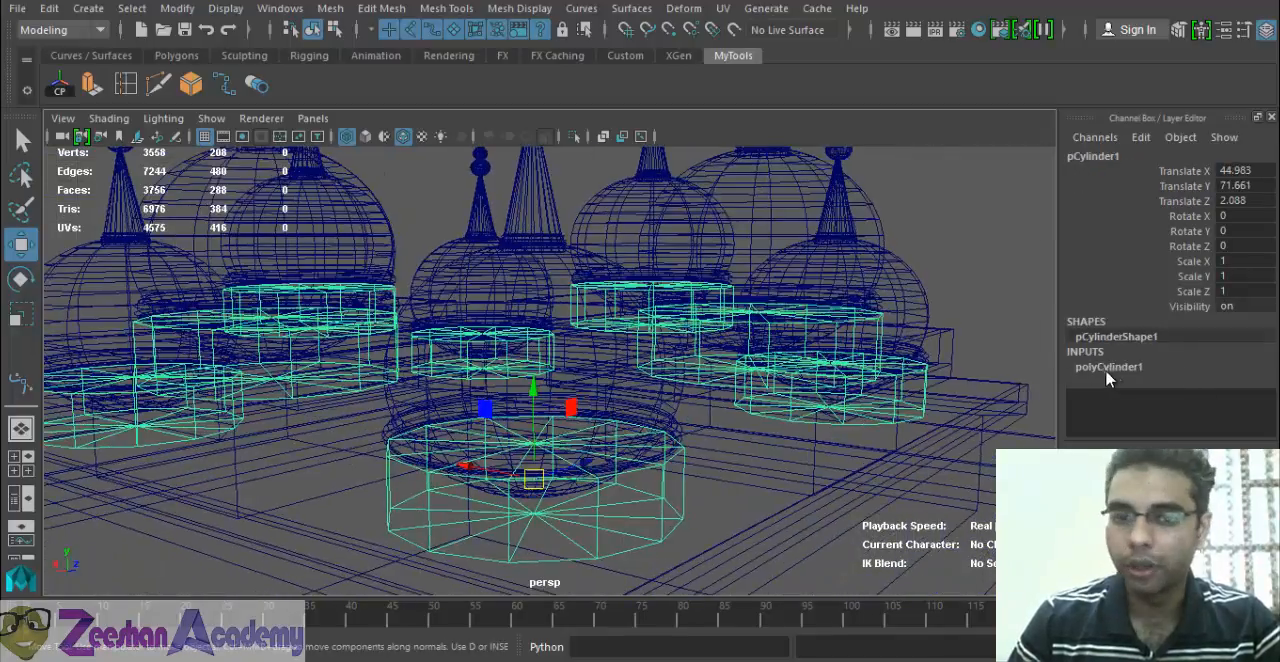
{"action": "left_click", "coordinate": [670, 424]}
{"action": "left_click", "coordinate": [678, 432]}
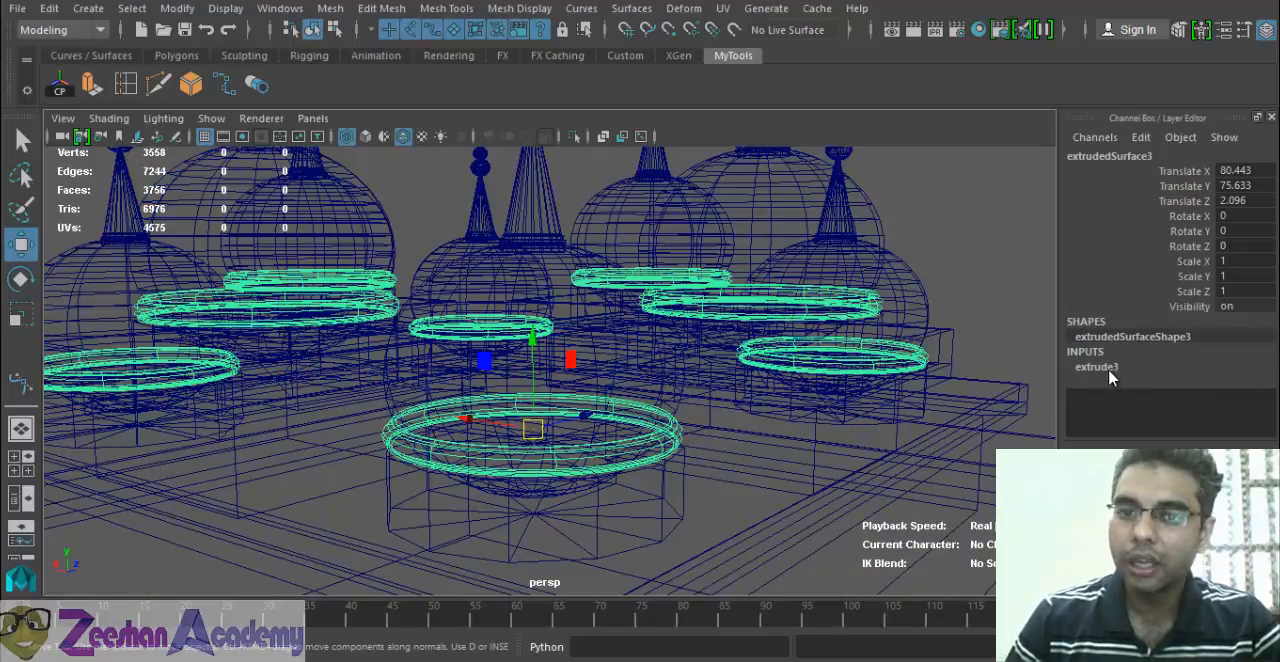
{"action": "left_click", "coordinate": [818, 217]}
{"action": "scroll", "coordinate": [818, 217], "scroll_direction": "down", "scroll_amount": 4}
{"action": "left_click", "coordinate": [698, 277]}
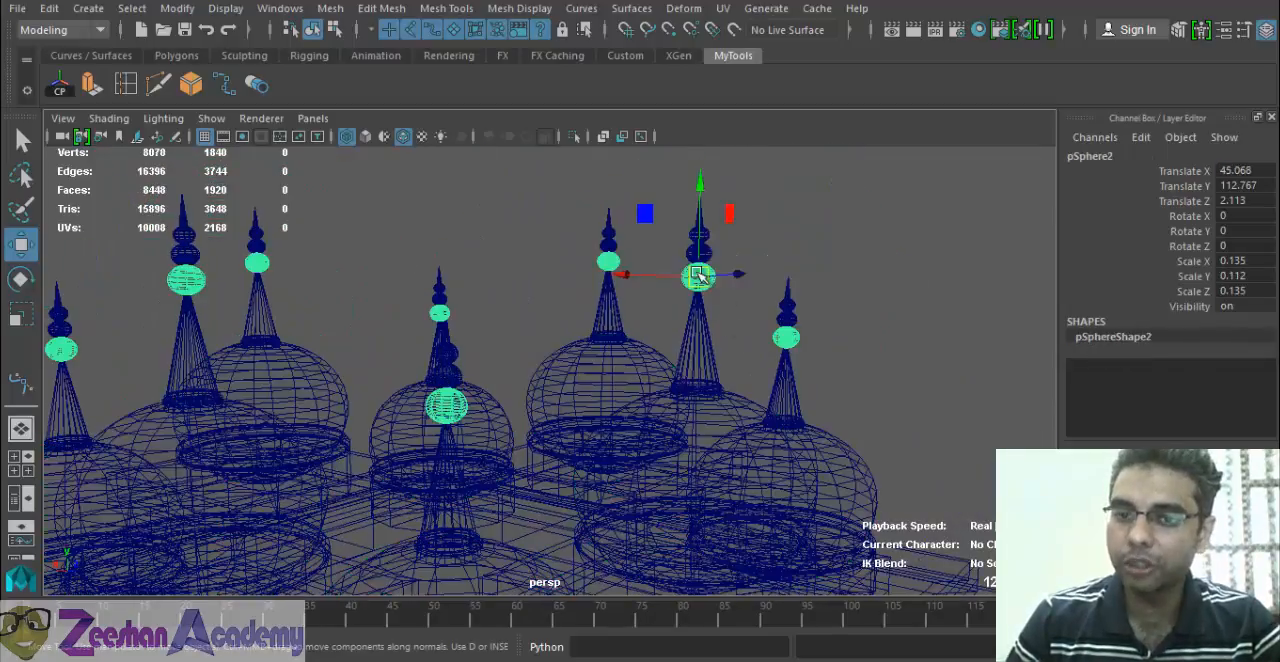
{"action": "left_click", "coordinate": [672, 328]}
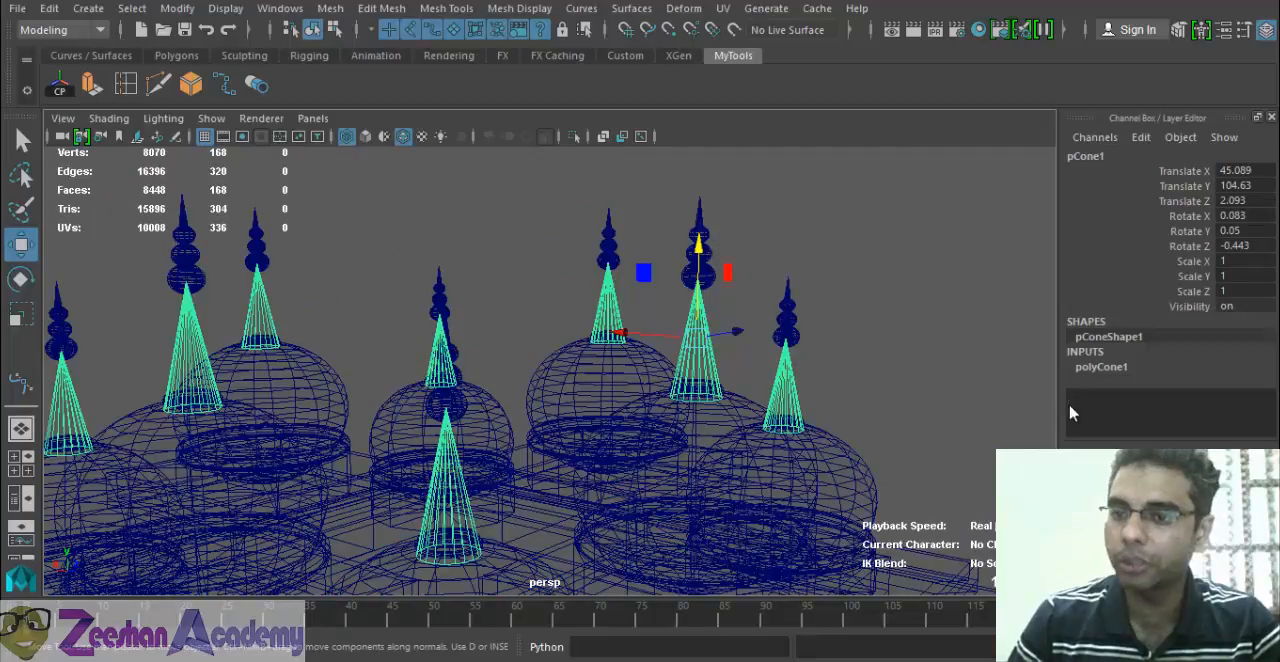
Select the upper roof slab beneath the domes to show its construction inputs, and save the scene.
{"action": "scroll", "coordinate": [434, 388], "scroll_direction": "down", "scroll_amount": 4}
{"action": "left_click_drag", "start_coordinate": [434, 388], "coordinate": [600, 440], "text": "alt"}
{"action": "left_click", "coordinate": [659, 438]}
{"action": "scroll", "coordinate": [1233, 394], "scroll_direction": "down", "scroll_amount": 1}
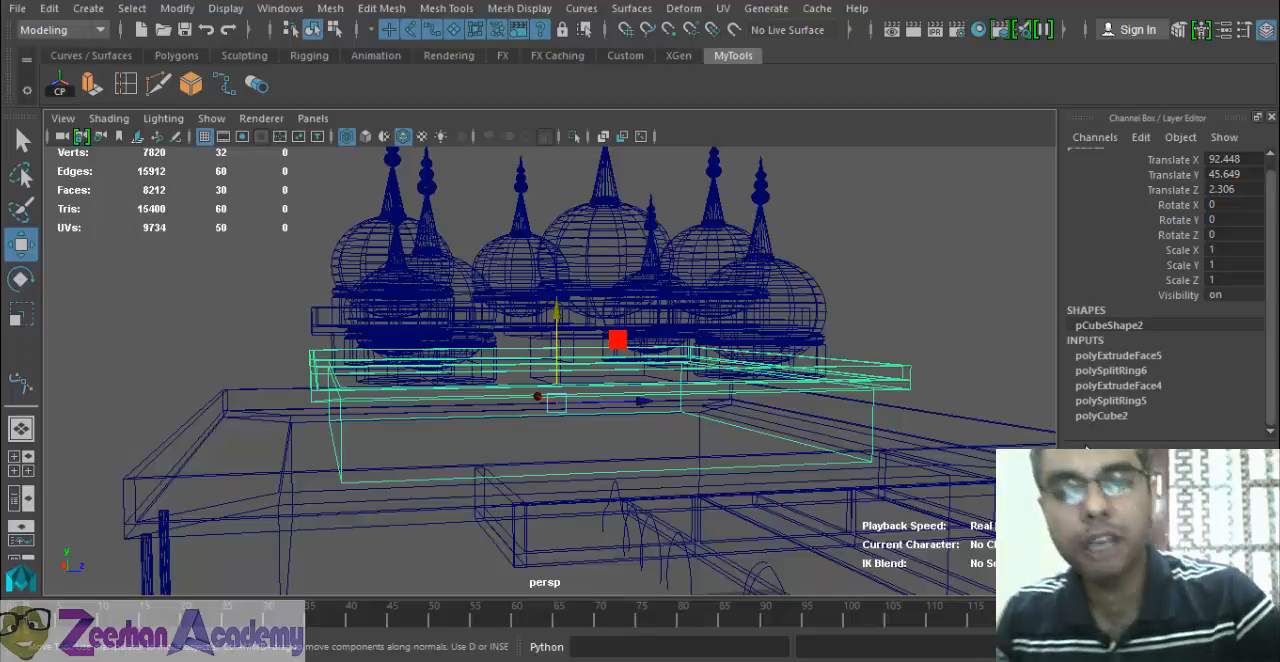
{"action": "key", "text": "ctrl+s"}
{"action": "left_click", "coordinate": [601, 345]}
{"action": "key", "text": "w"}
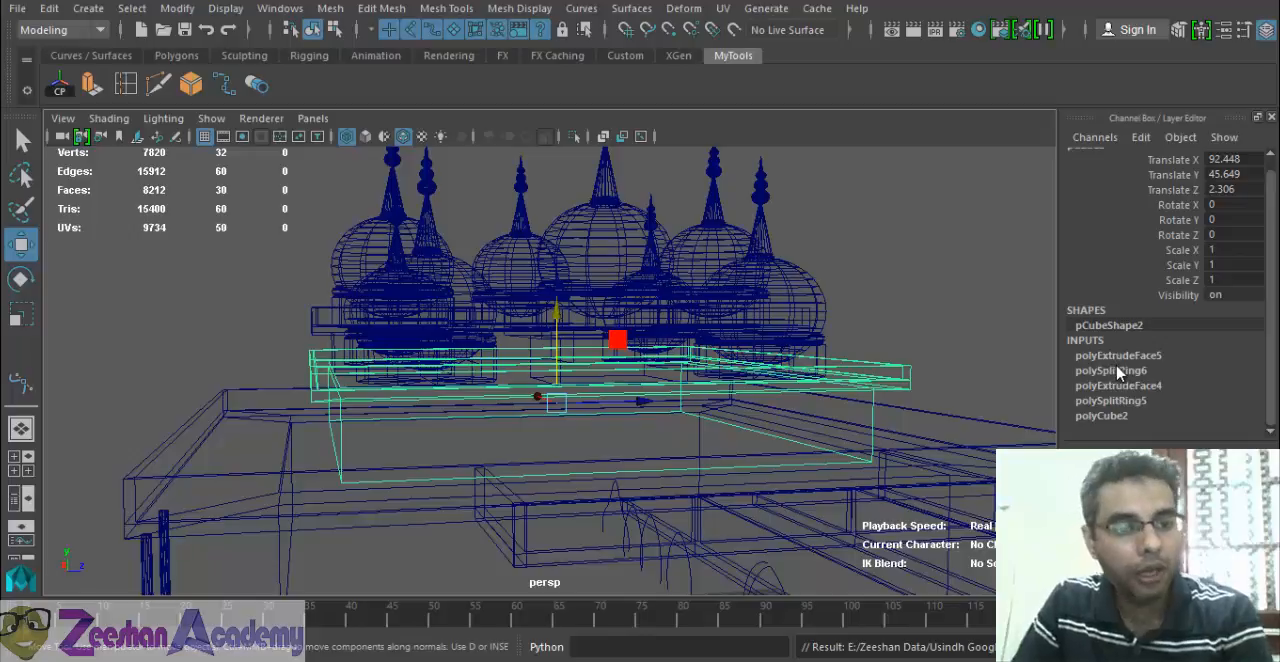
Examine the construction inputs of the main roof slab, including its polyCube1 settings, and those of the porch roof.
{"action": "left_click", "coordinate": [187, 460]}
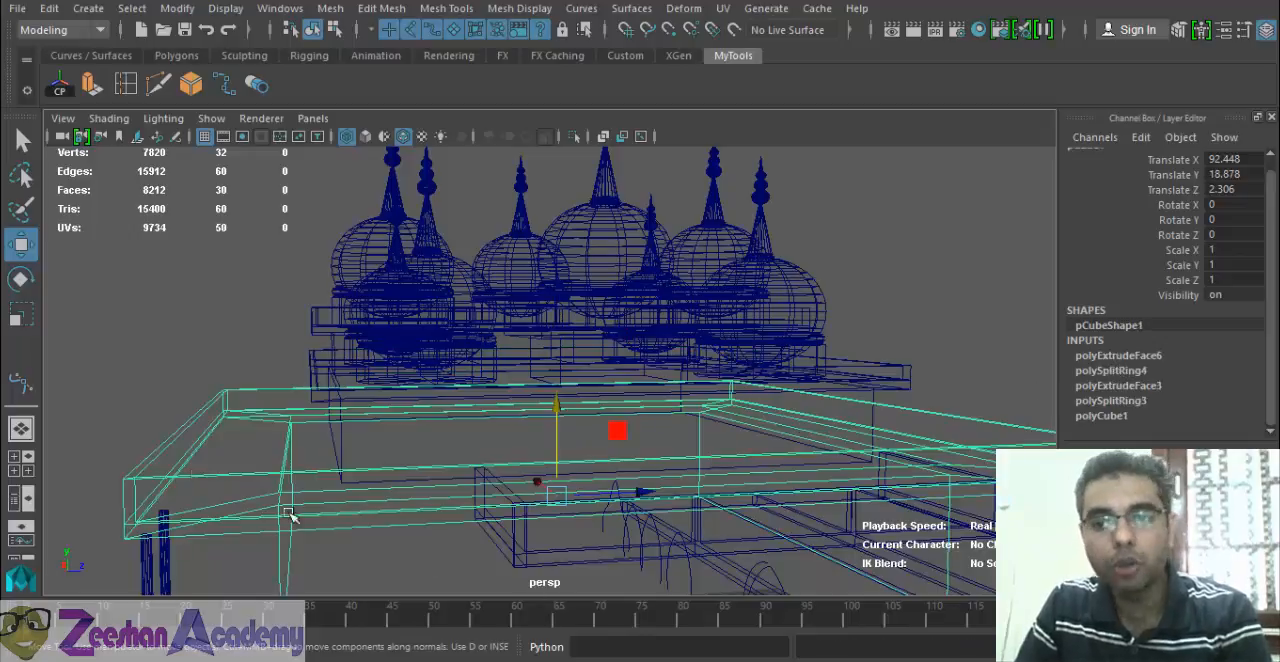
{"action": "left_click", "coordinate": [1125, 412]}
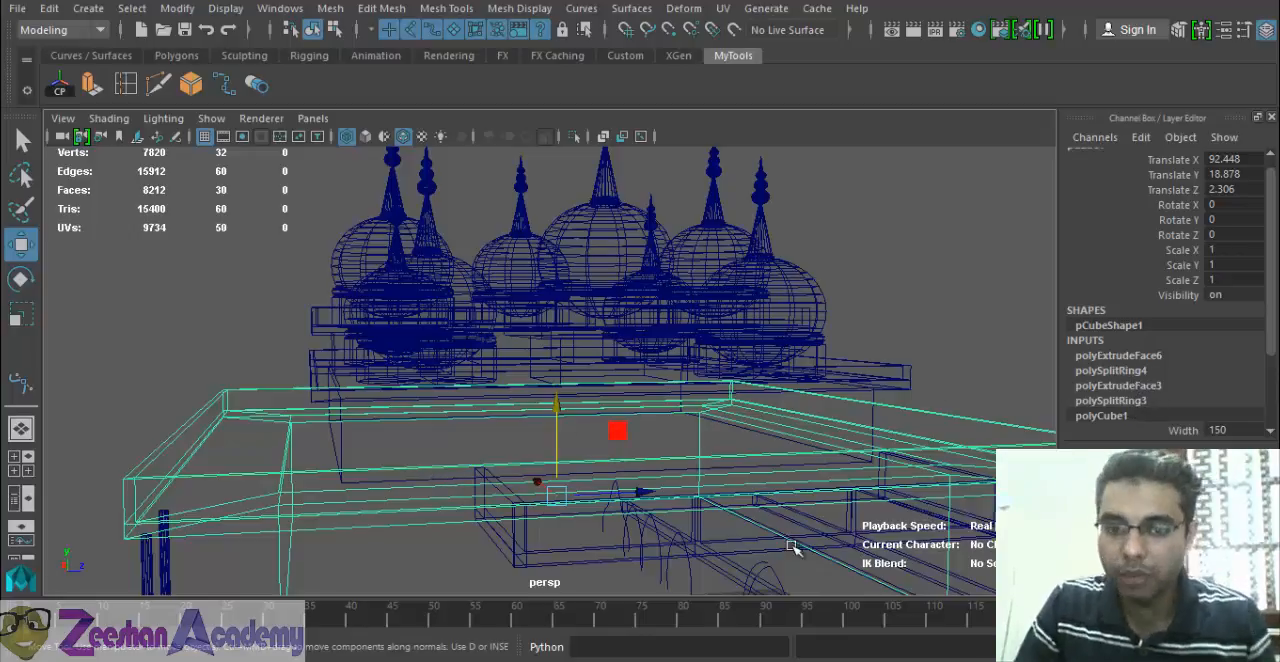
{"action": "scroll", "coordinate": [657, 485], "scroll_direction": "down", "scroll_amount": 5}
{"action": "left_click", "coordinate": [690, 440]}
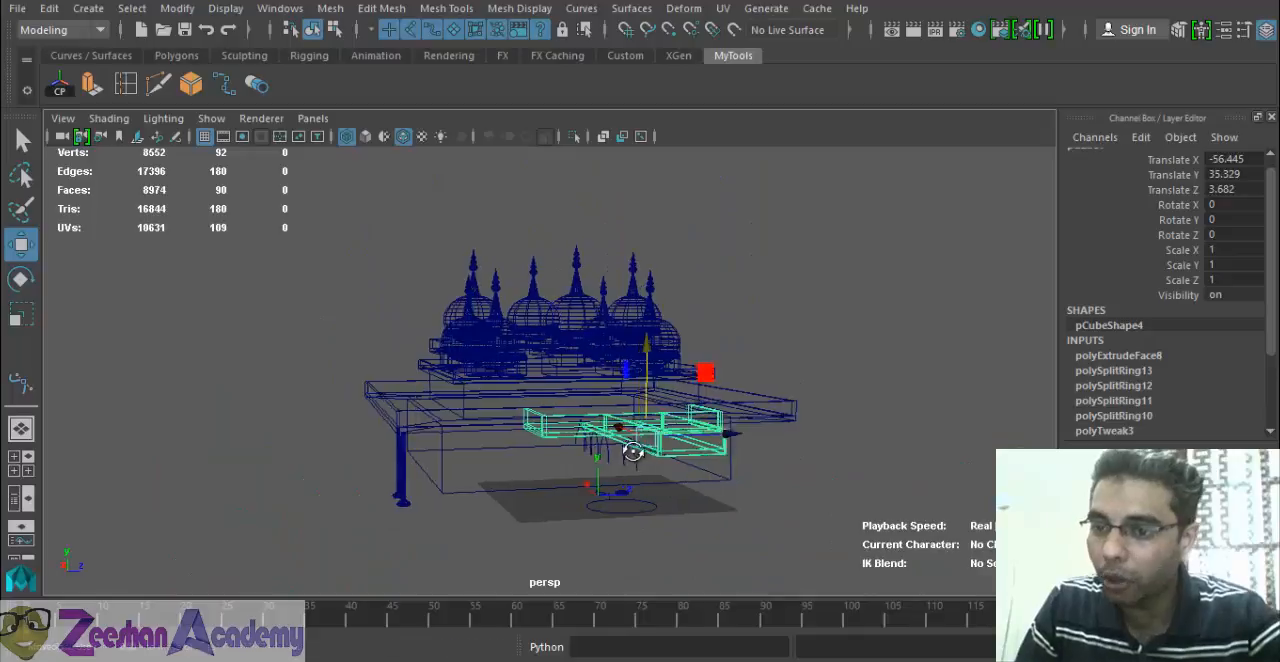
{"action": "scroll", "coordinate": [629, 449], "scroll_direction": "up", "scroll_amount": 3}
{"action": "scroll", "coordinate": [1200, 415], "scroll_direction": "down", "scroll_amount": 3}
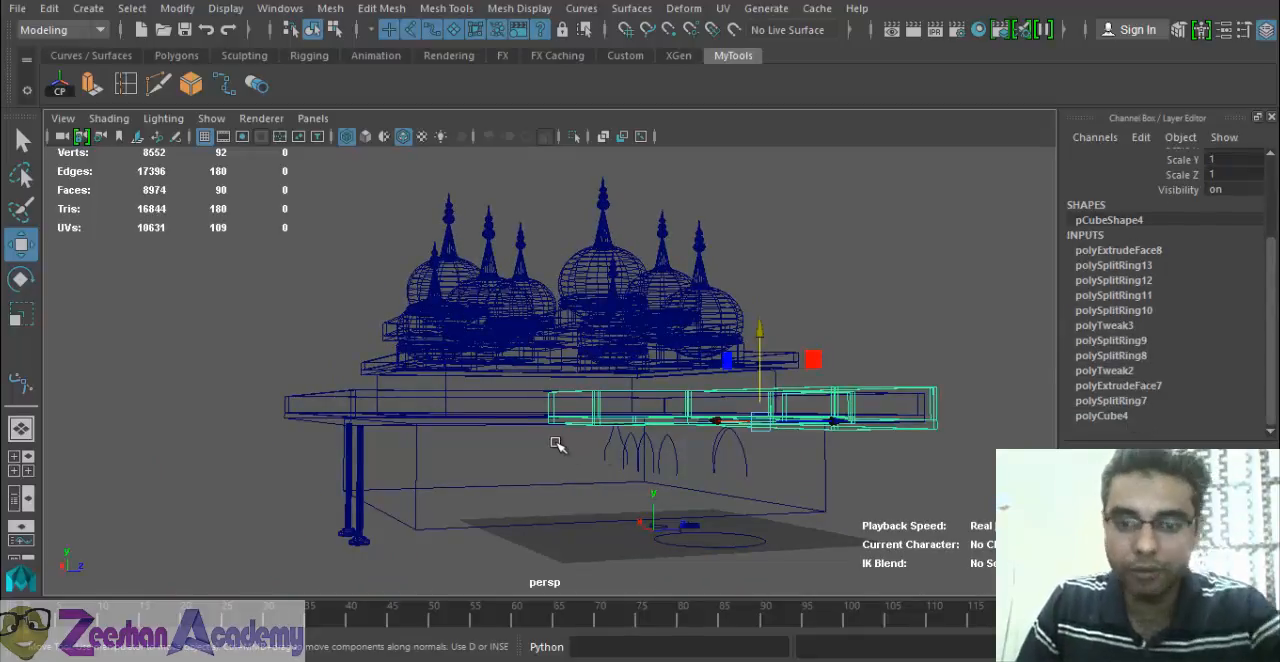
In the front view, delete both separate arcs of the middle arch and the attached arch beside the left column.
{"action": "left_click_drag", "start_coordinate": [560, 443], "coordinate": [605, 429], "text": "alt"}
{"action": "key", "text": "5"}
{"action": "key", "text": "f"}
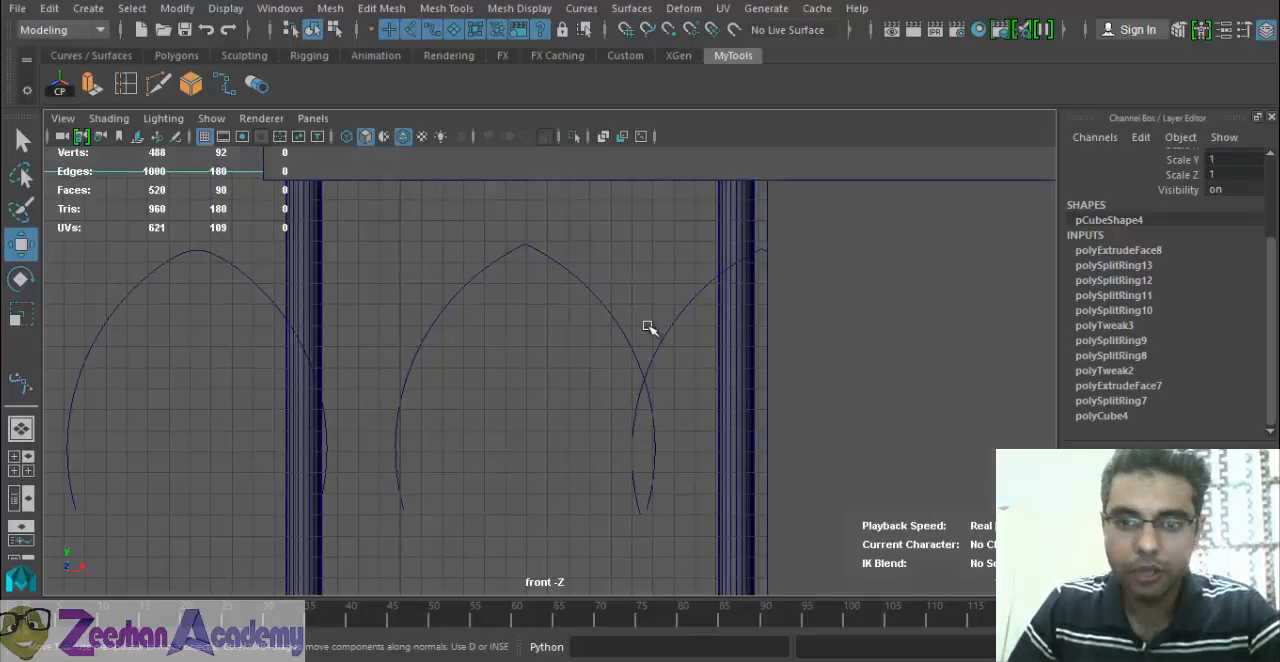
{"action": "left_click", "coordinate": [660, 359]}
{"action": "key", "text": "5"}
{"action": "left_click_drag", "start_coordinate": [606, 431], "coordinate": [766, 455], "text": "alt"}
{"action": "right_click_drag", "start_coordinate": [766, 455], "coordinate": [200, 403], "text": "alt"}
{"action": "left_click_drag", "start_coordinate": [574, 294], "coordinate": [558, 340]}
{"action": "left_click", "coordinate": [637, 341]}
{"action": "left_click_drag", "start_coordinate": [590, 296], "coordinate": [465, 342]}
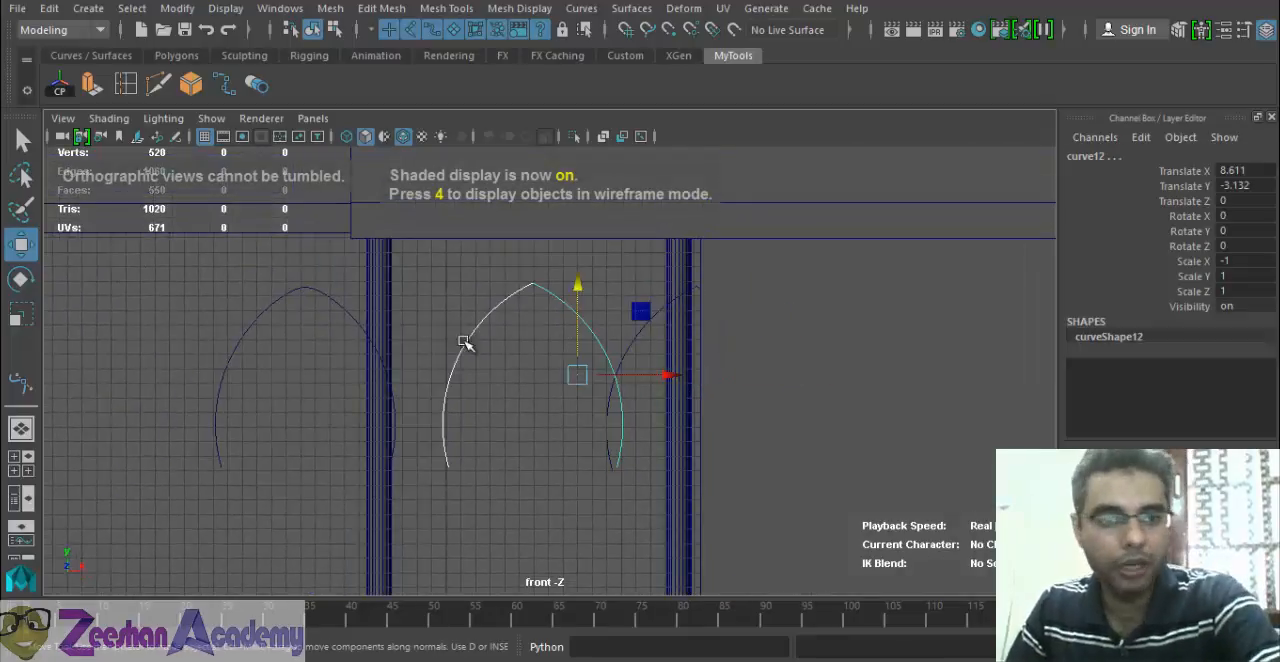
{"action": "key", "text": "Delete"}
{"action": "left_click", "coordinate": [294, 284]}
{"action": "key", "text": "Delete"}
Move the remaining attached arch between the two columns, to about Translate X 2.856 and Translate Y -3.499.
{"action": "left_click", "coordinate": [620, 370]}
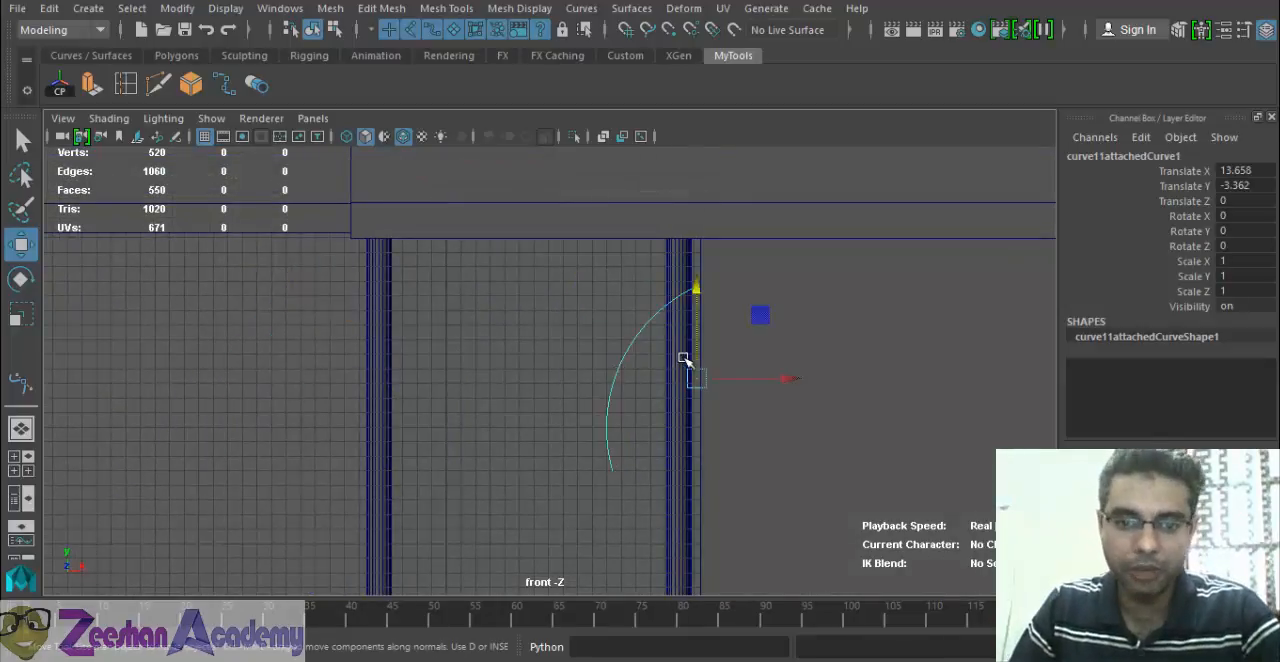
{"action": "left_click_drag", "start_coordinate": [686, 365], "coordinate": [548, 383]}
{"action": "right_click_drag", "start_coordinate": [563, 397], "coordinate": [590, 407], "text": "alt"}
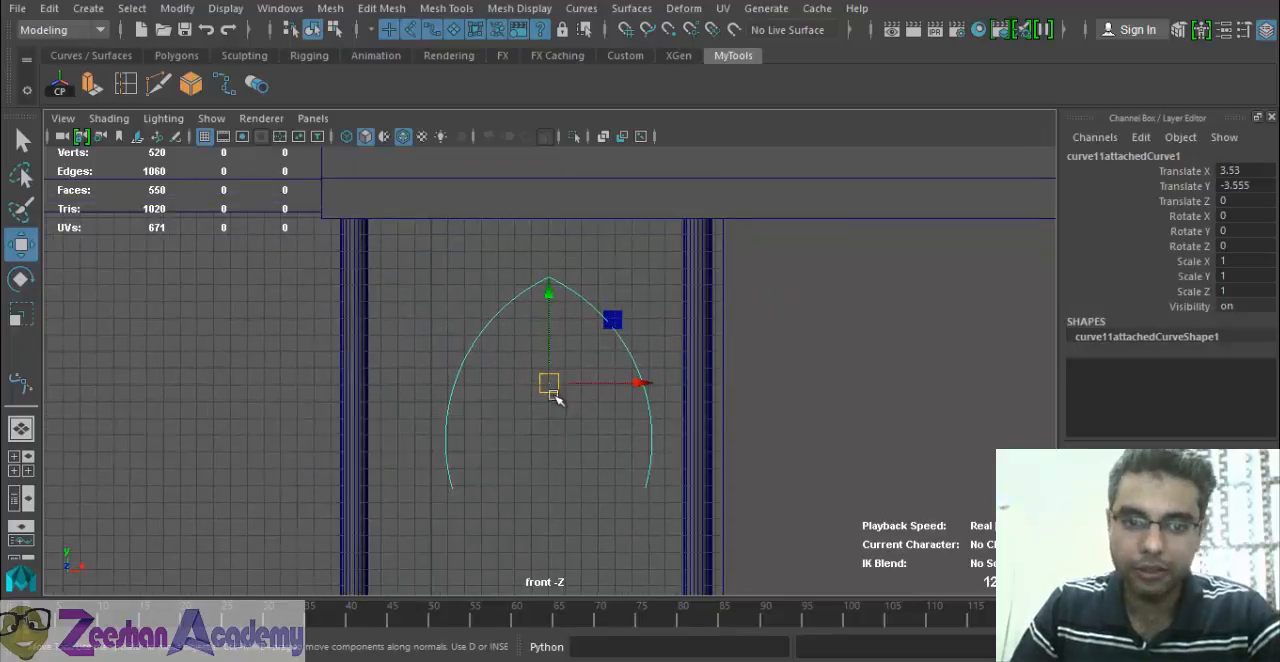
{"action": "left_click_drag", "start_coordinate": [553, 387], "coordinate": [542, 389]}
{"action": "right_click_drag", "start_coordinate": [578, 455], "coordinate": [597, 477], "text": "alt"}
{"action": "middle_click_drag", "start_coordinate": [554, 440], "coordinate": [579, 371], "text": "alt"}
{"action": "right_click_drag", "start_coordinate": [579, 371], "coordinate": [600, 390], "text": "alt"}
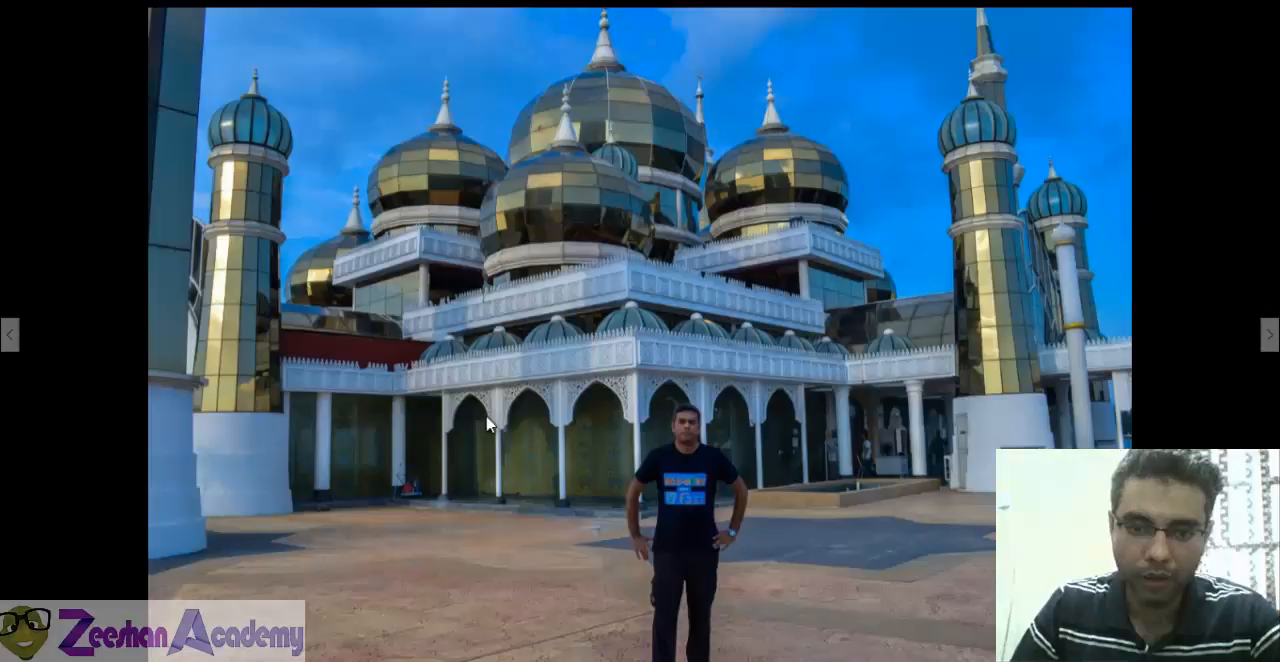
Switch to the mosque reference photo to examine the shape of the arches' lower ends, and return to Maya.
{"action": "key", "text": "Right"}
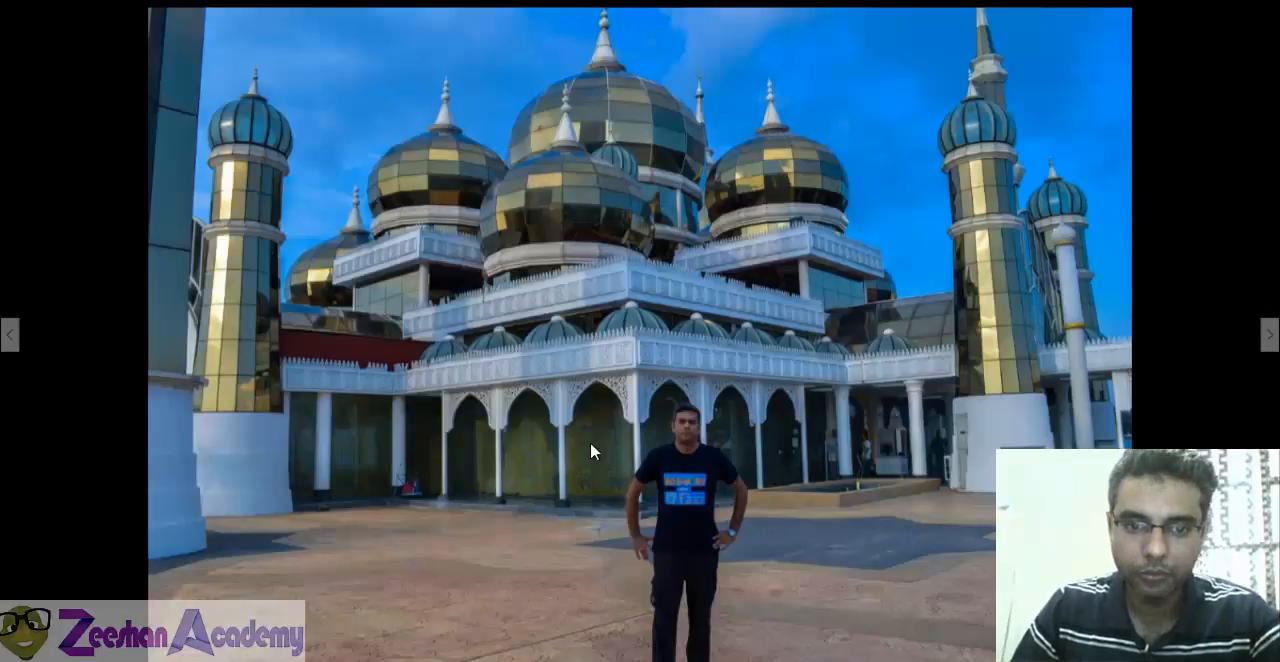
{"action": "double_click", "coordinate": [590, 443]}
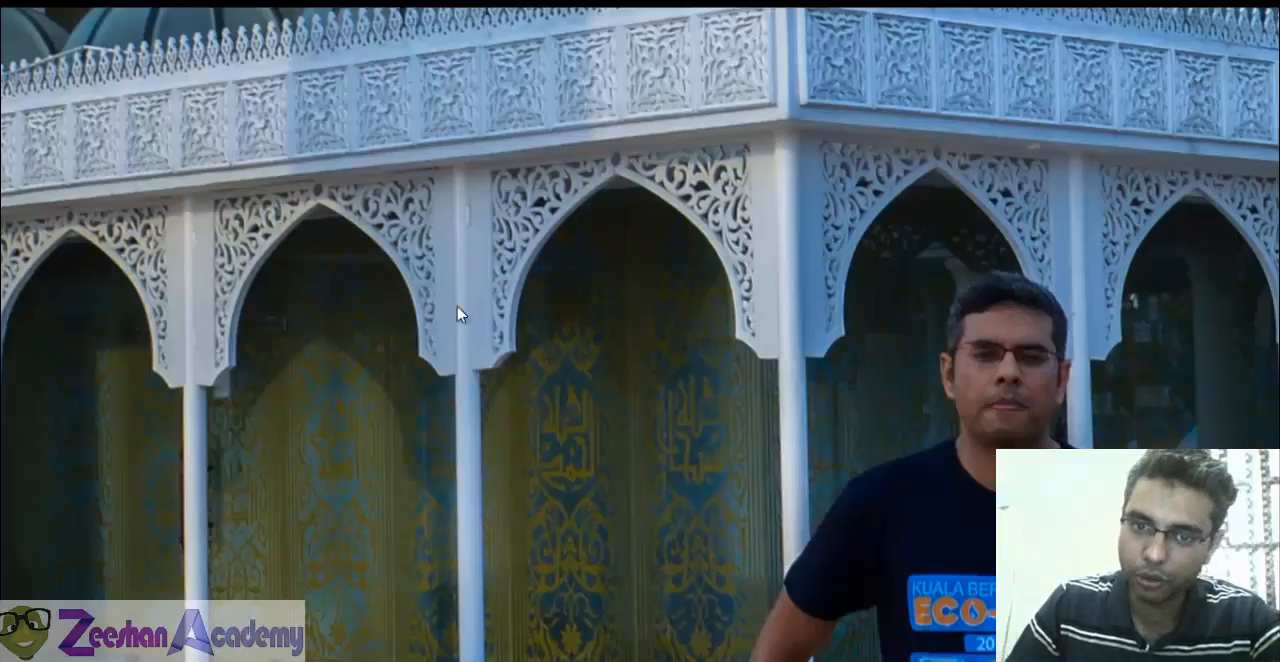
{"action": "key", "text": "alt+Tab"}
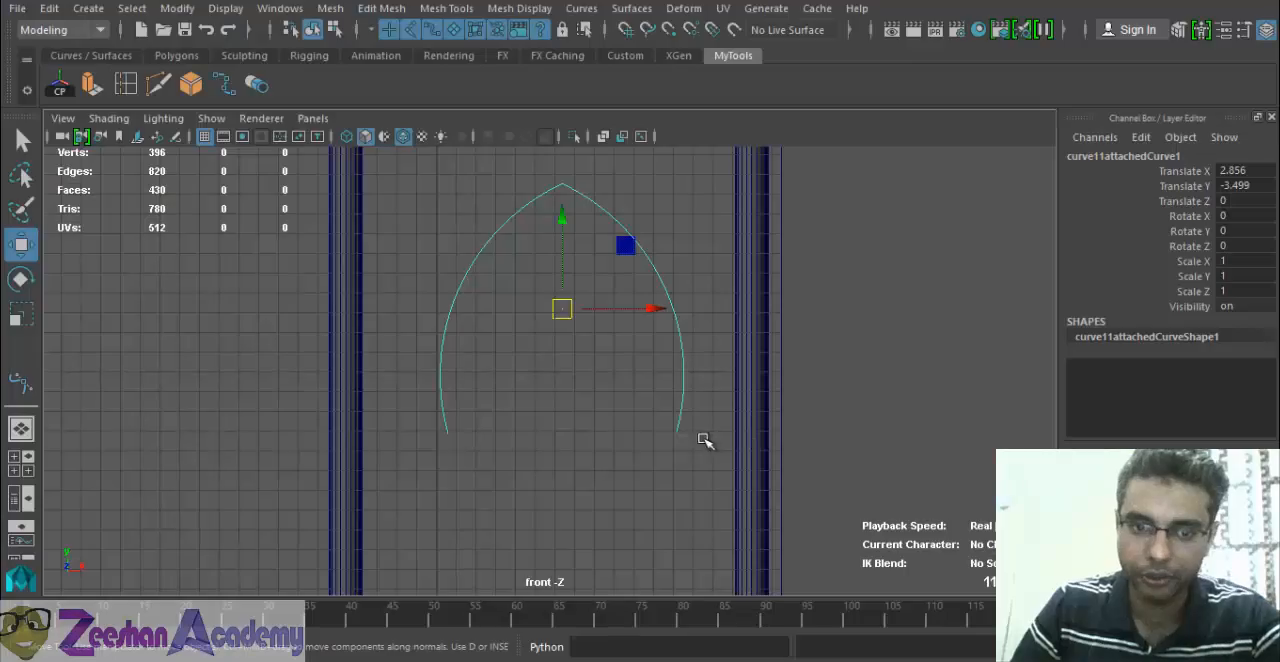
Place a Two Point Circular Arc from the arch's lower left end and pull its free end outward to a radius of about 1.252 cm.
{"action": "middle_click_drag", "start_coordinate": [495, 370], "coordinate": [524, 322], "text": "alt"}
{"action": "scroll", "coordinate": [477, 371], "scroll_direction": "up", "scroll_amount": 2}
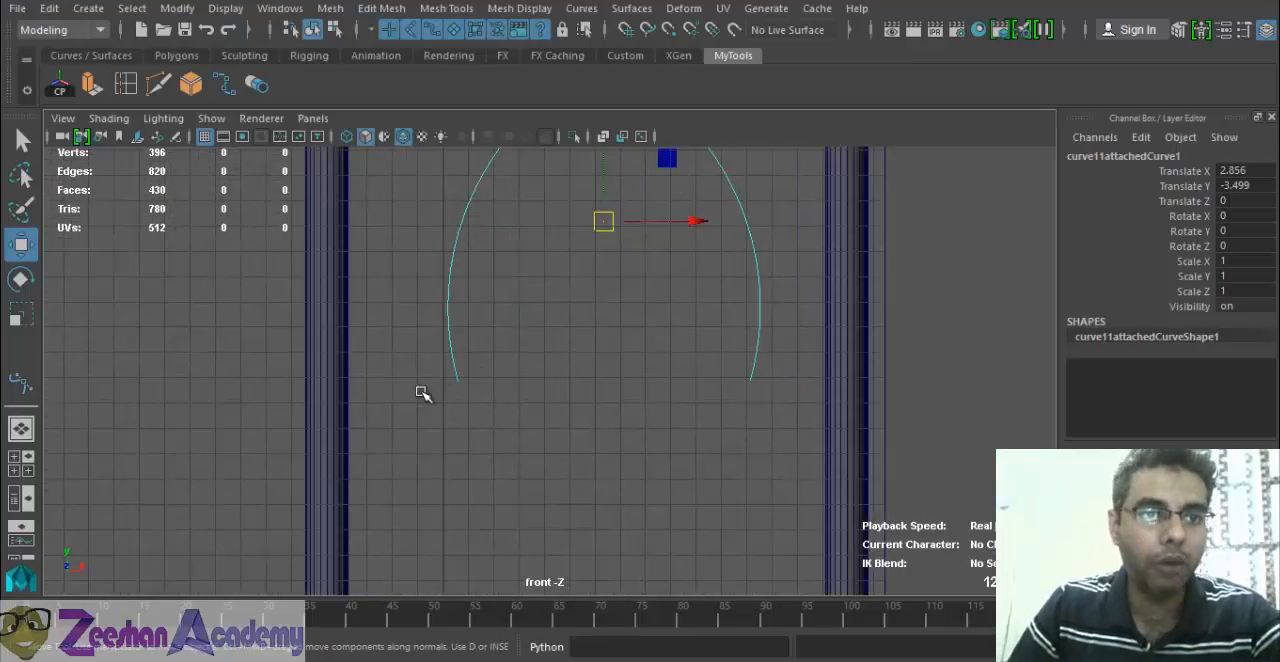
{"action": "left_click", "coordinate": [88, 8]}
{"action": "mouse_move", "coordinate": [166, 155]}
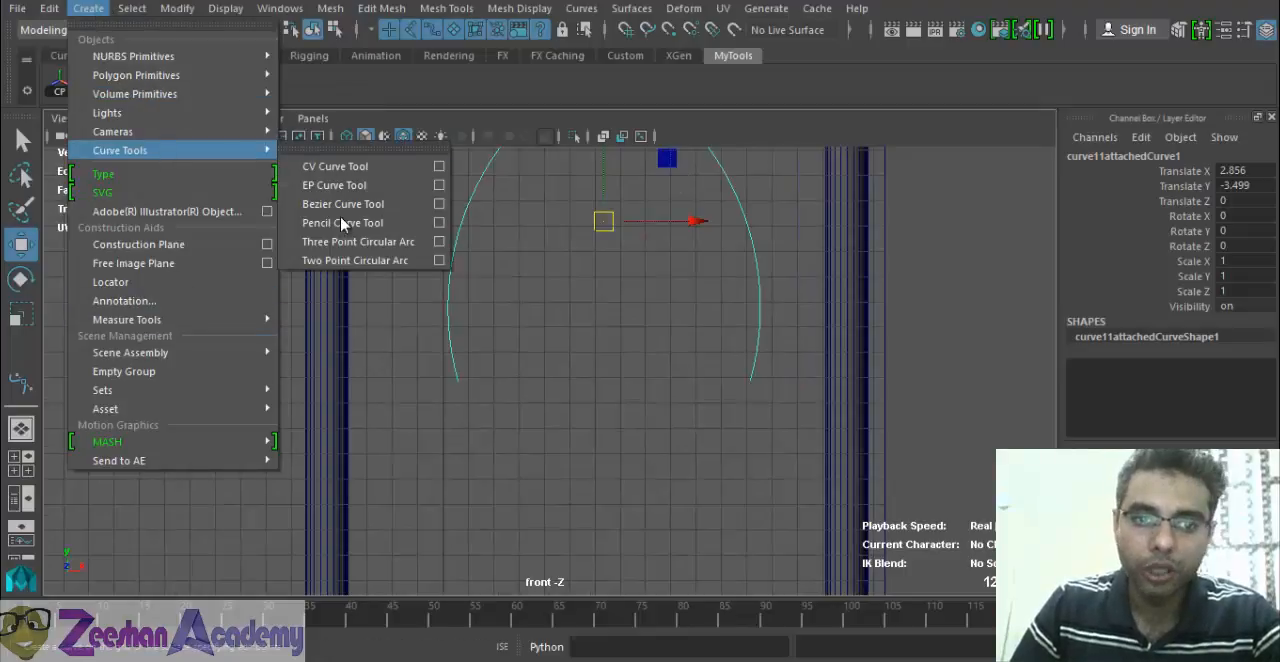
{"action": "left_click", "coordinate": [386, 260]}
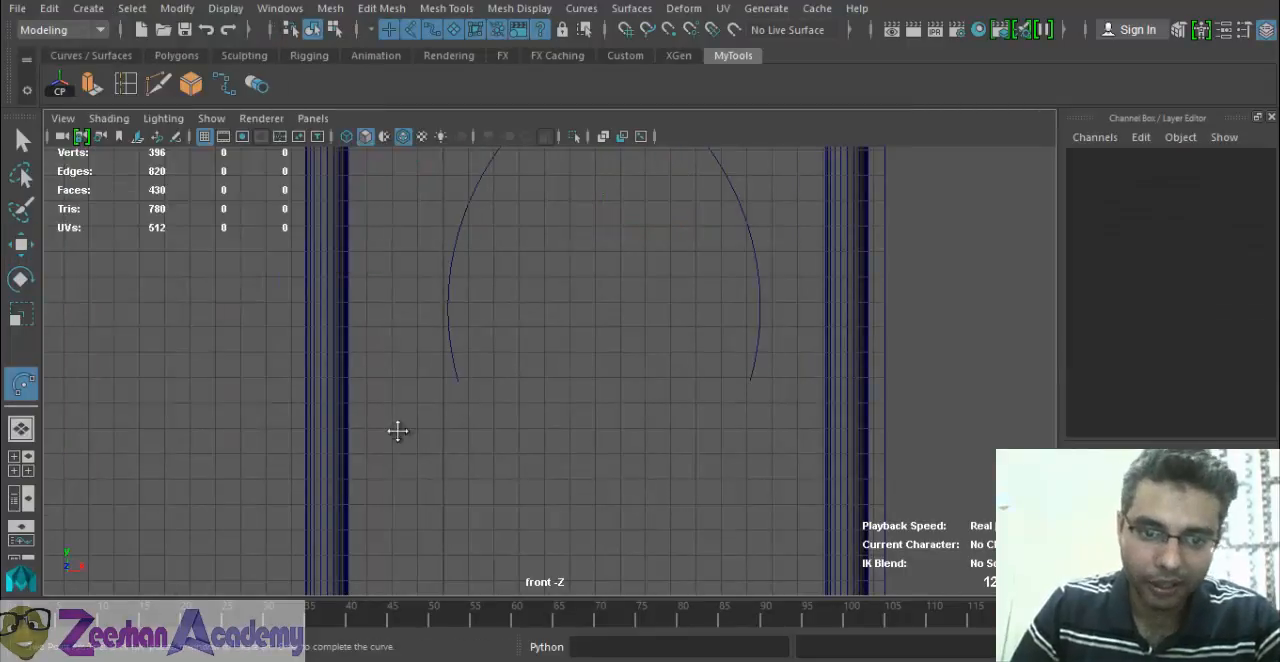
{"action": "scroll", "coordinate": [440, 438], "scroll_direction": "up", "scroll_amount": 1}
{"action": "left_click", "coordinate": [461, 373]}
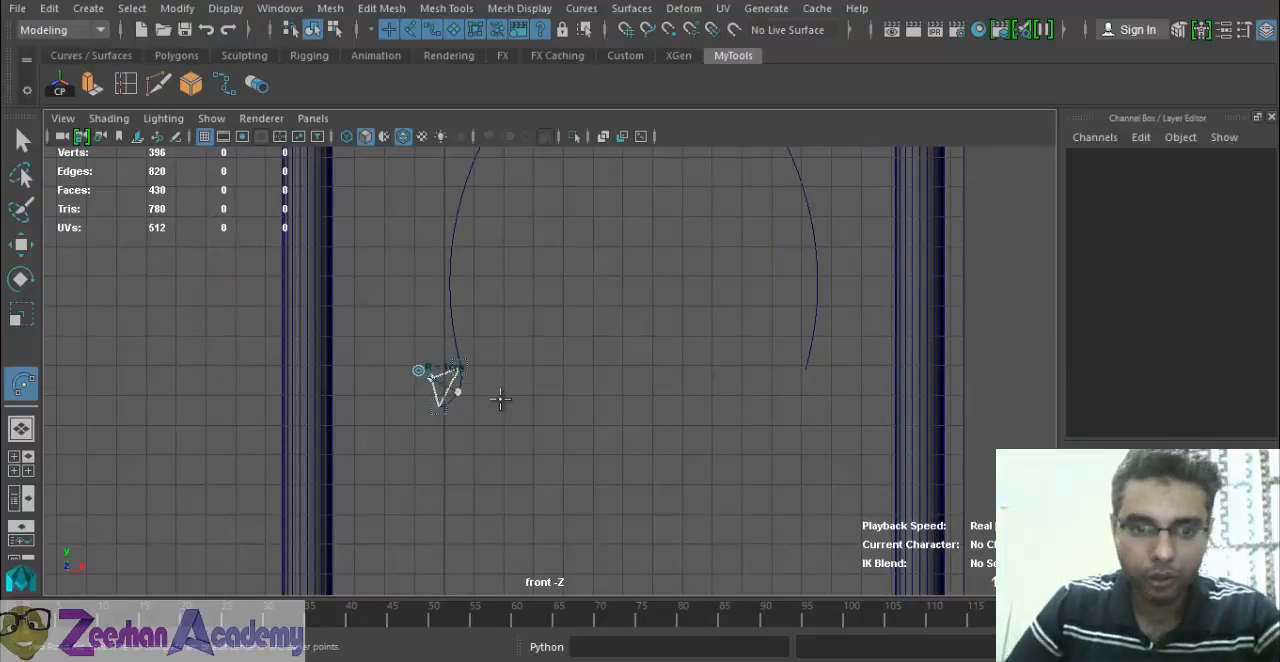
{"action": "scroll", "coordinate": [440, 439], "scroll_direction": "up", "scroll_amount": 5}
{"action": "middle_click_drag", "start_coordinate": [621, 436], "coordinate": [740, 423], "text": "alt"}
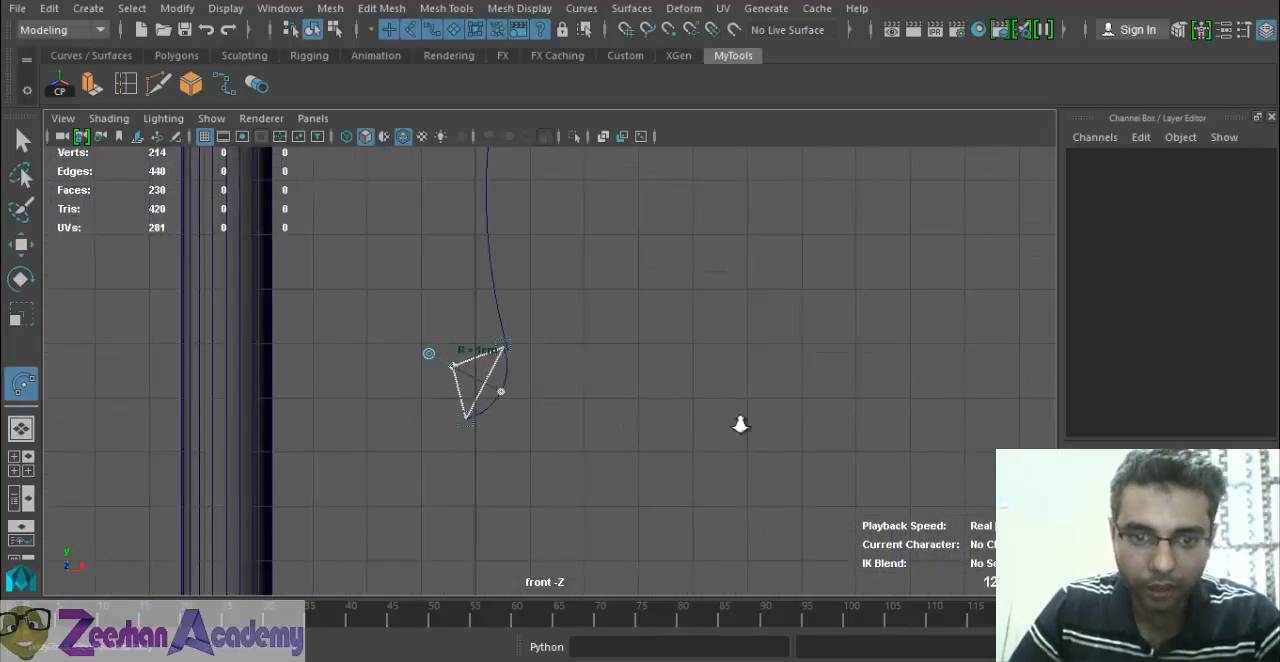
{"action": "scroll", "coordinate": [475, 434], "scroll_direction": "up", "scroll_amount": 1}
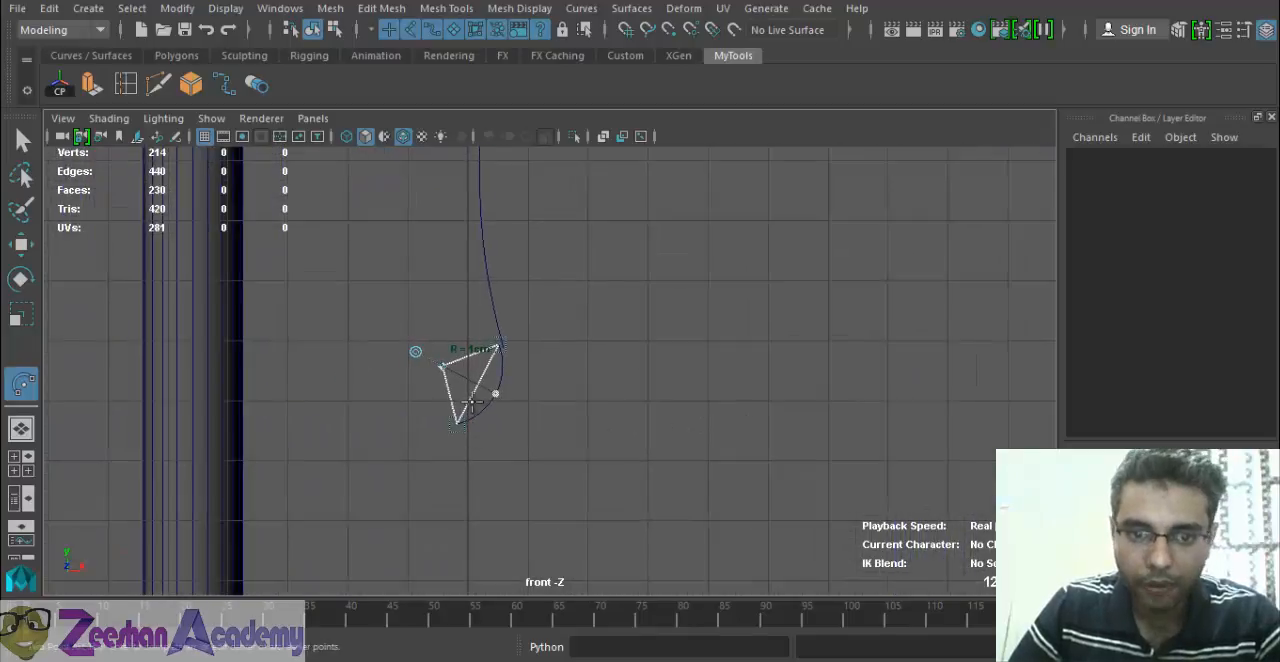
{"action": "left_click", "coordinate": [416, 352]}
{"action": "left_click_drag", "start_coordinate": [443, 367], "coordinate": [375, 407]}
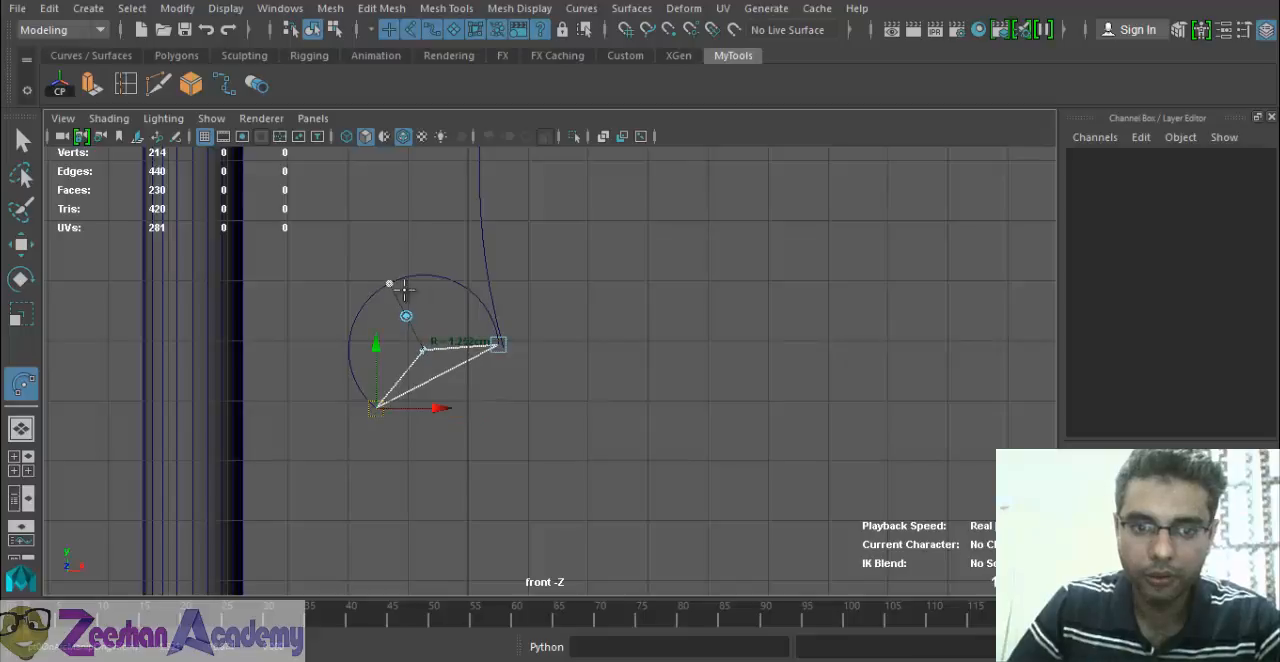
Flip the circular arc's bulge direction back and forth, finishing with the arc bulging downward.
{"action": "left_click", "coordinate": [406, 316]}
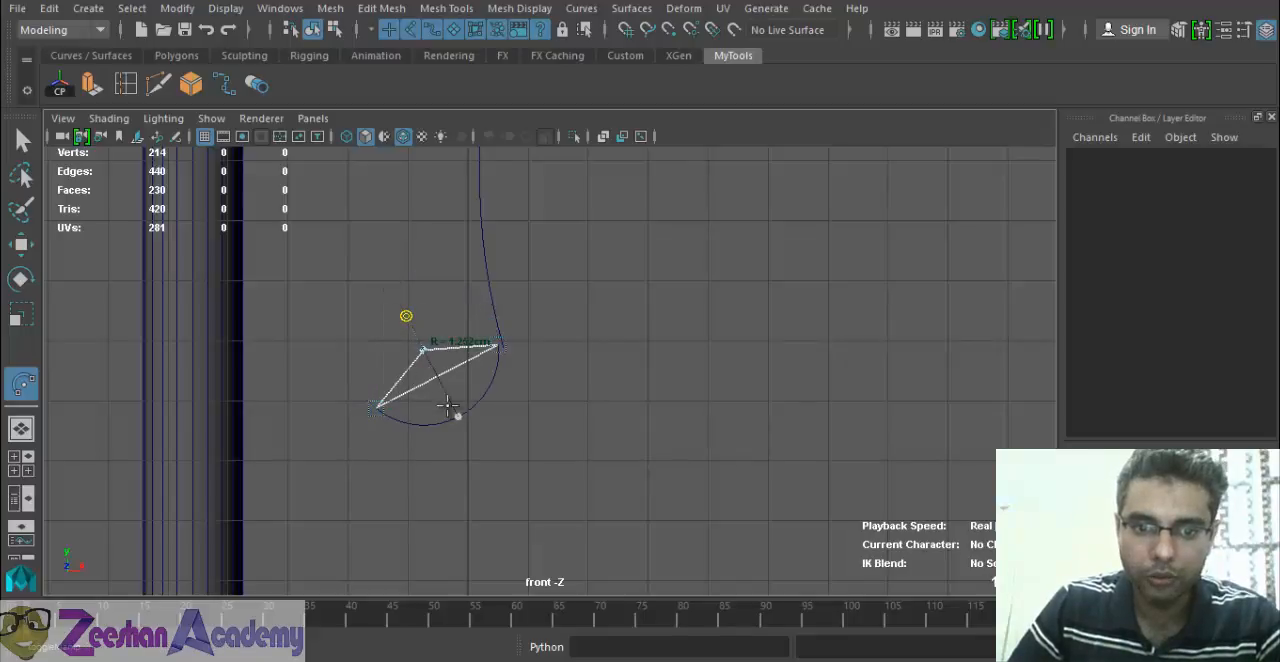
{"action": "left_click", "coordinate": [406, 316]}
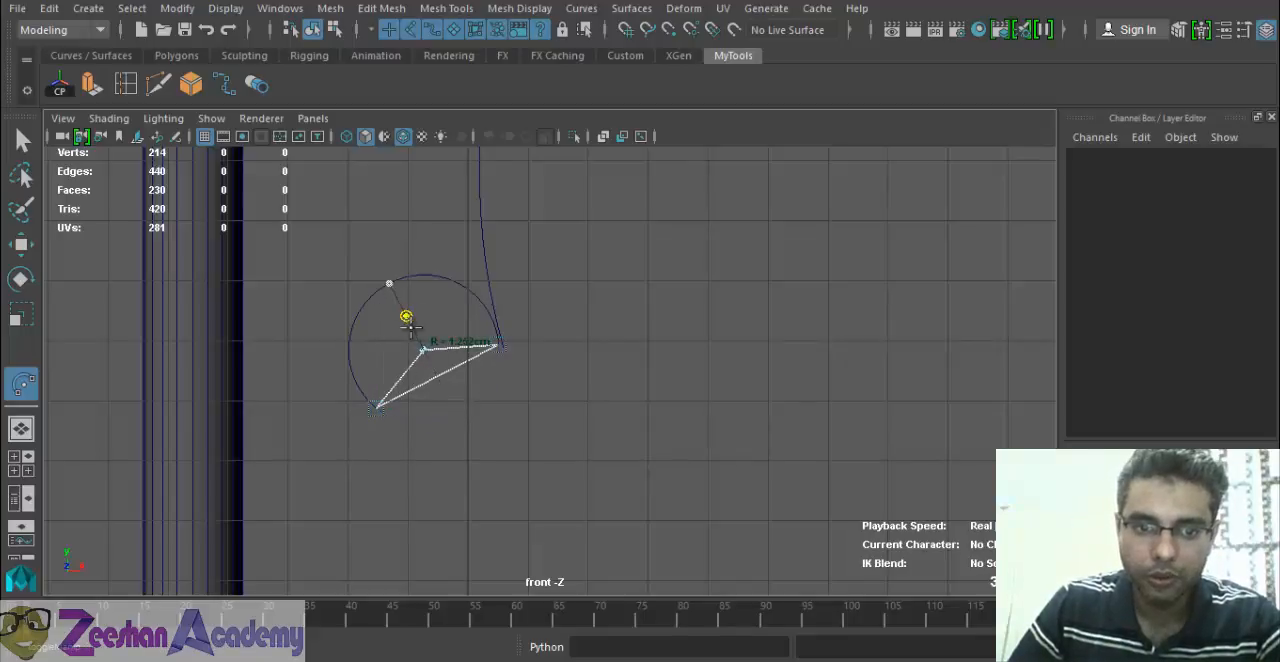
{"action": "left_click", "coordinate": [406, 316]}
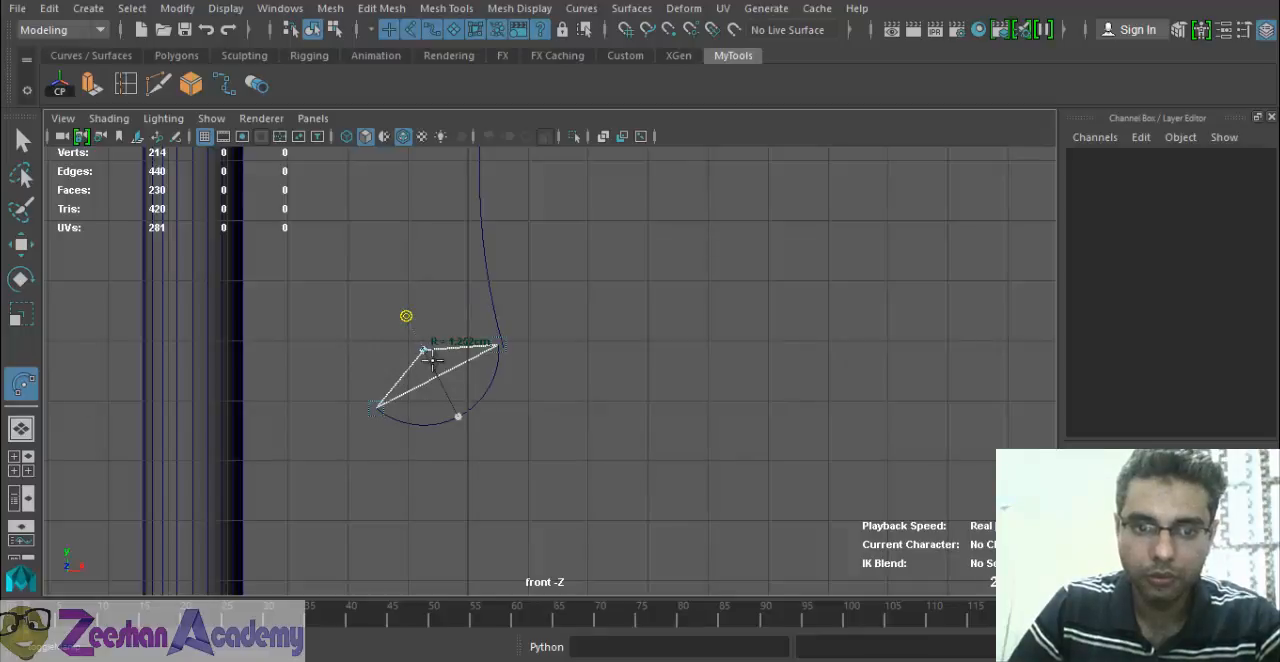
{"action": "left_click", "coordinate": [406, 316]}
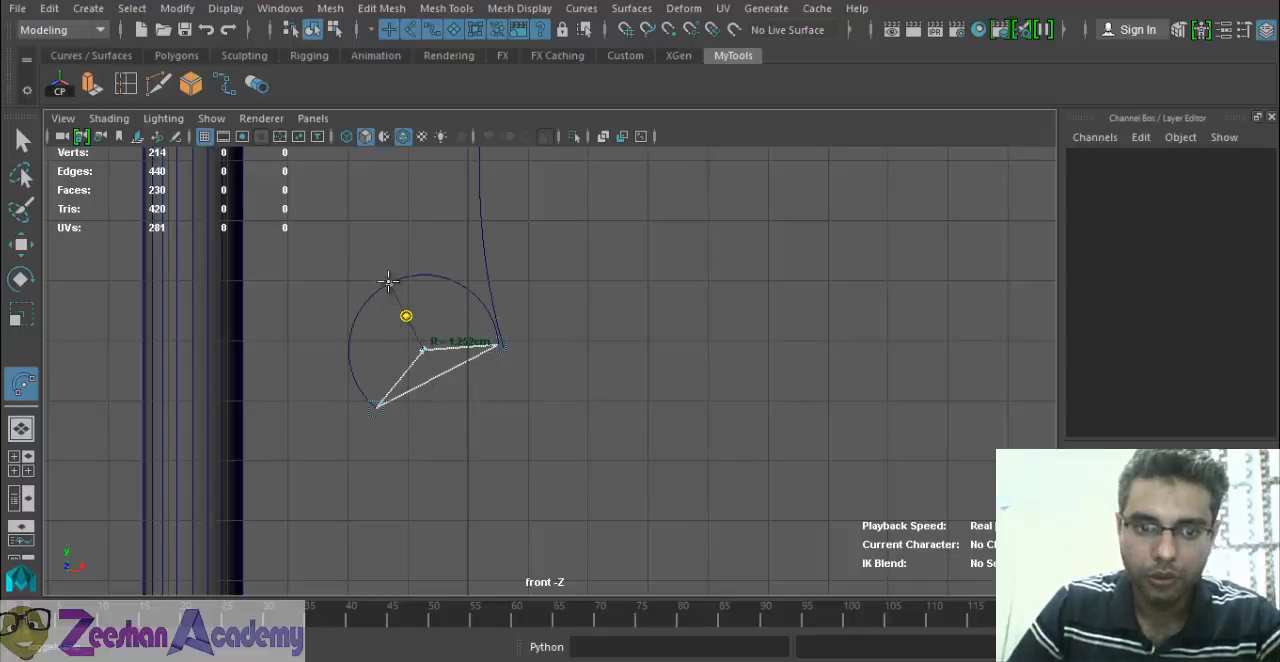
{"action": "left_click", "coordinate": [405, 315]}
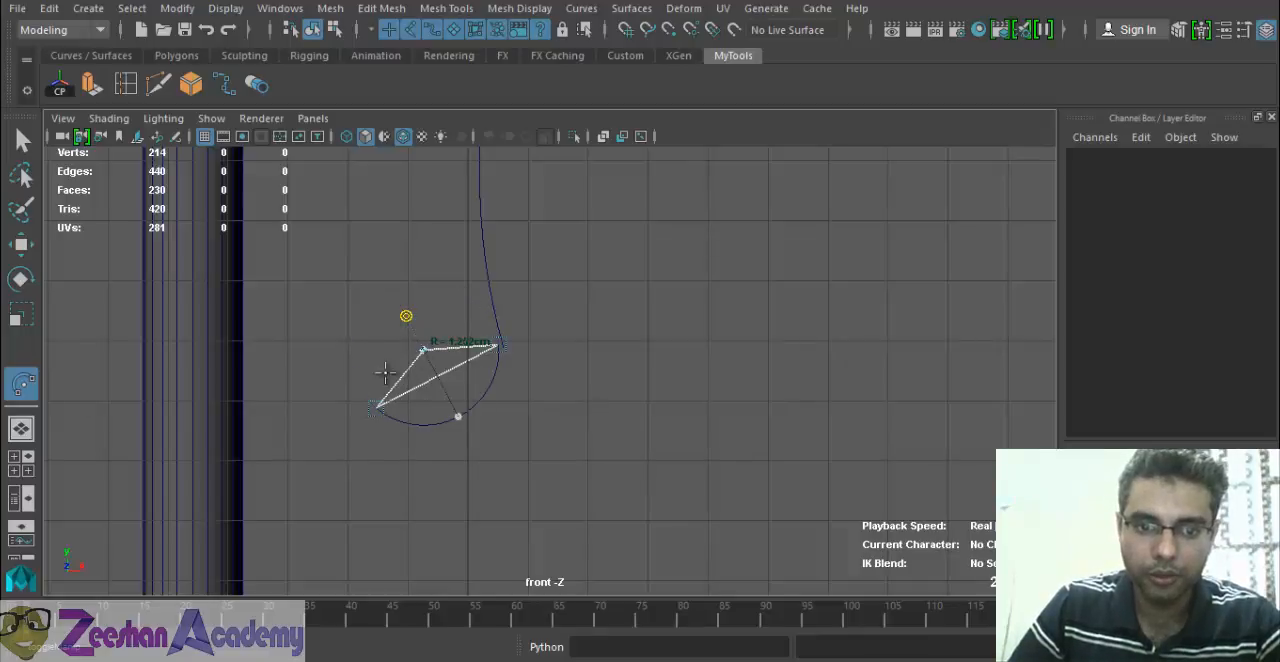
{"action": "left_click", "coordinate": [458, 412]}
Flatten the circular arc to a radius of about 3.195 cm with its free end closer to the arch, and complete it.
{"action": "left_click_drag", "start_coordinate": [379, 409], "coordinate": [441, 422]}
{"action": "left_click", "coordinate": [243, 216]}
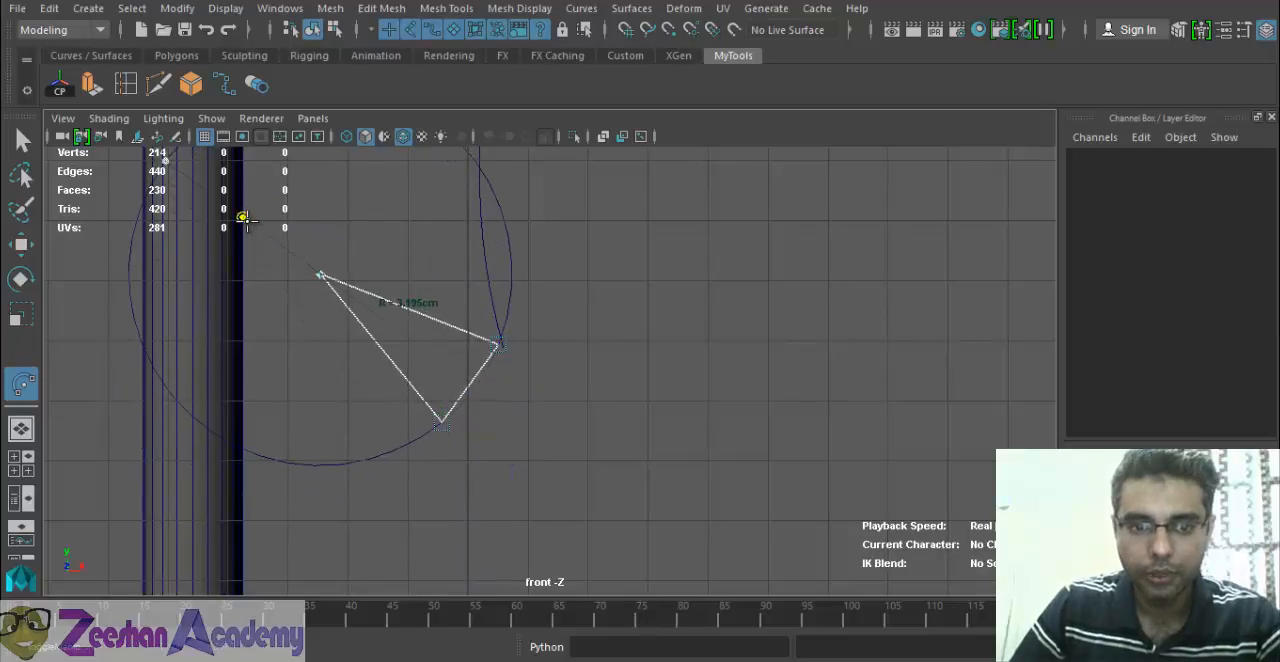
{"action": "left_click", "coordinate": [476, 386]}
{"action": "middle_click_drag", "start_coordinate": [534, 359], "coordinate": [609, 399], "text": "alt"}
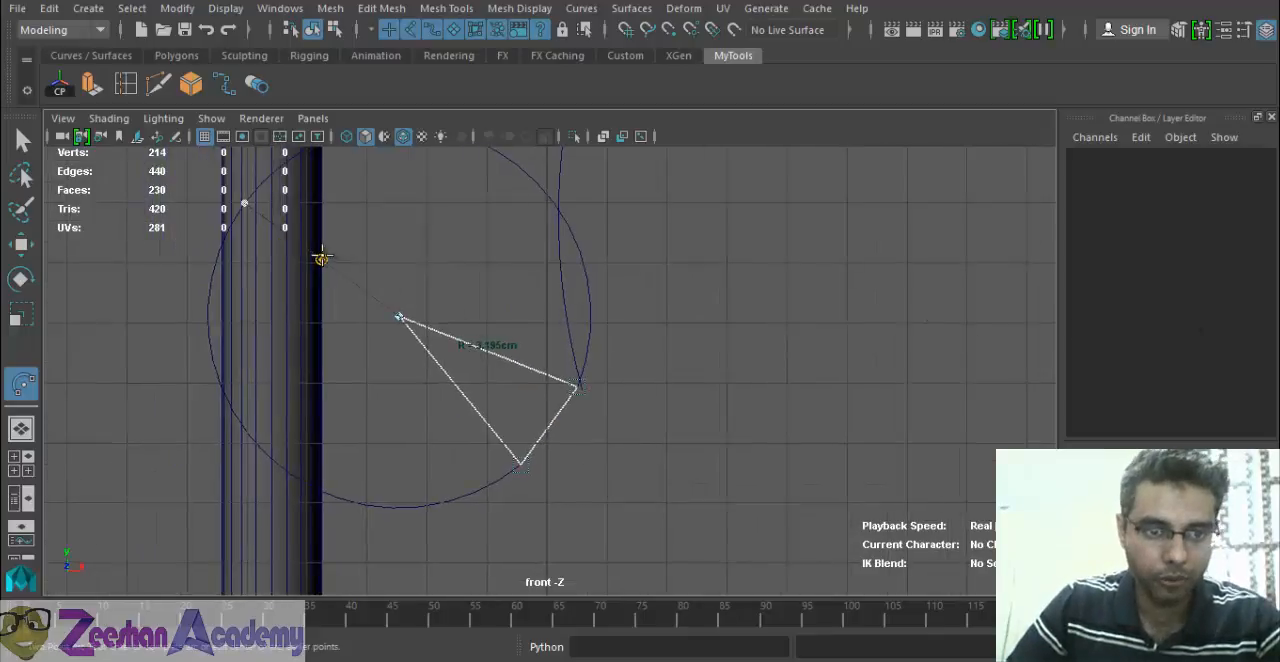
{"action": "left_click", "coordinate": [244, 203]}
{"action": "key", "text": "Return"}
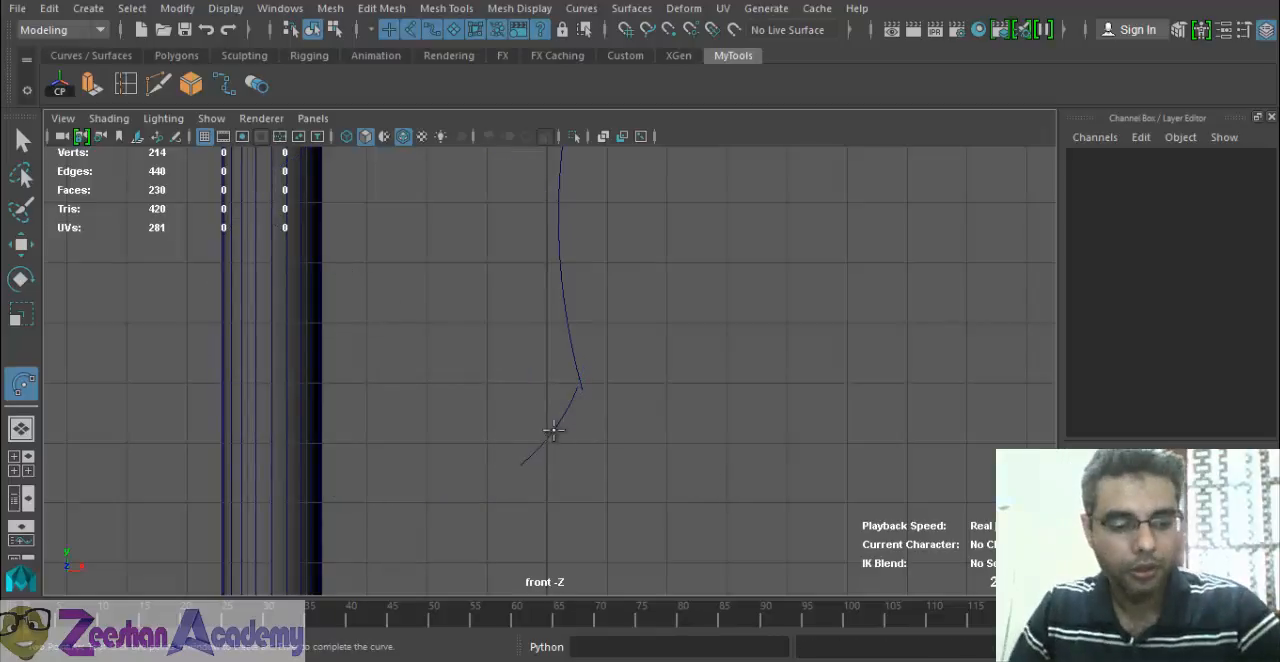
Delete the short circular arc below the arch's lower left end.
{"action": "key", "text": "q"}
{"action": "left_click", "coordinate": [546, 447]}
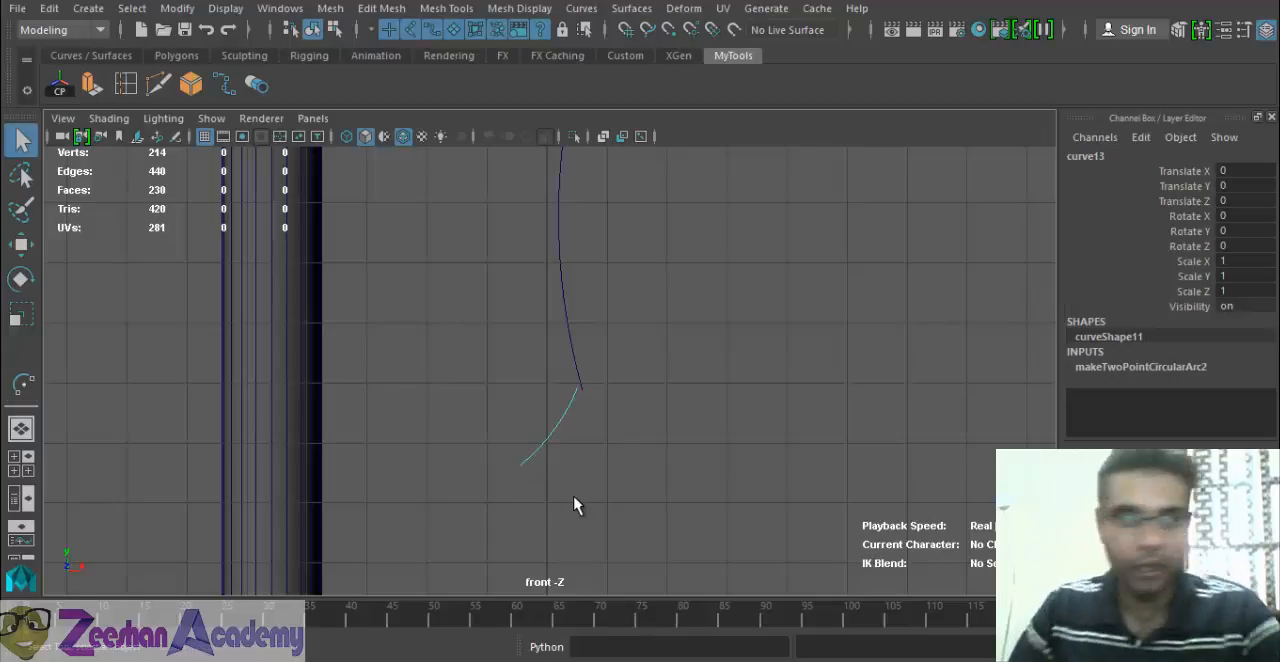
{"action": "key", "text": "Delete"}
Draw a Three Point Circular Arc from the arch's lower left end, curving outward and down toward the left column, and complete it.
{"action": "left_click", "coordinate": [88, 10]}
{"action": "mouse_move", "coordinate": [170, 150]}
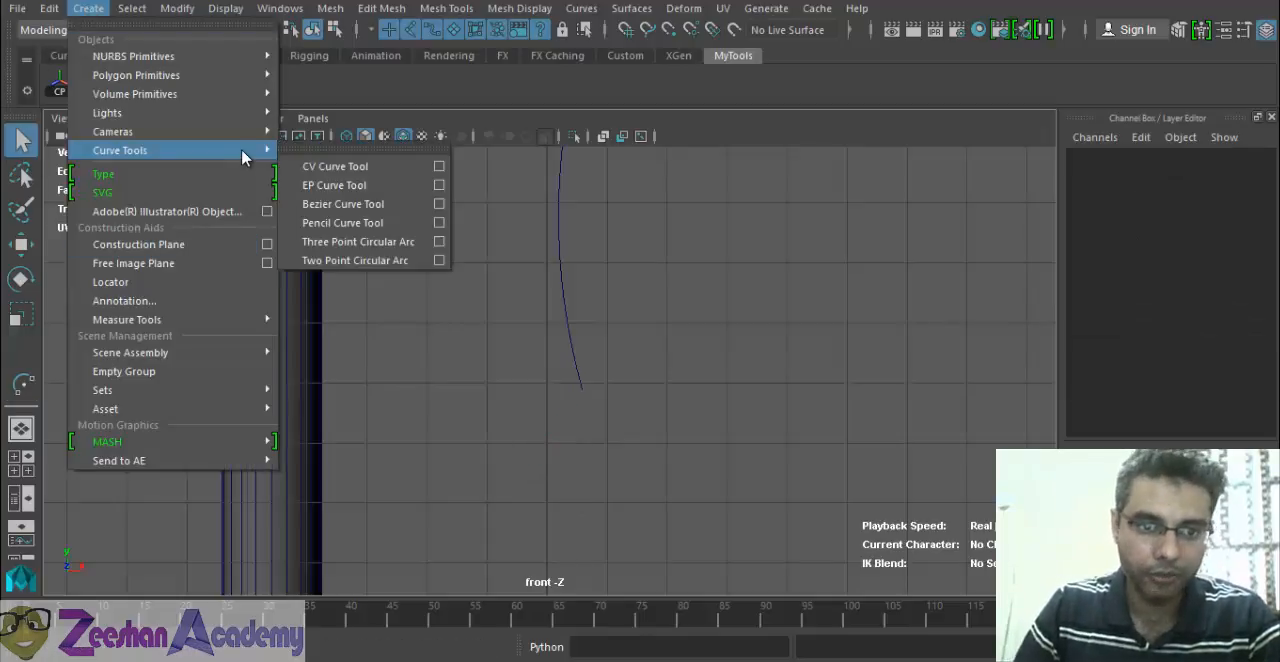
{"action": "left_click", "coordinate": [395, 259]}
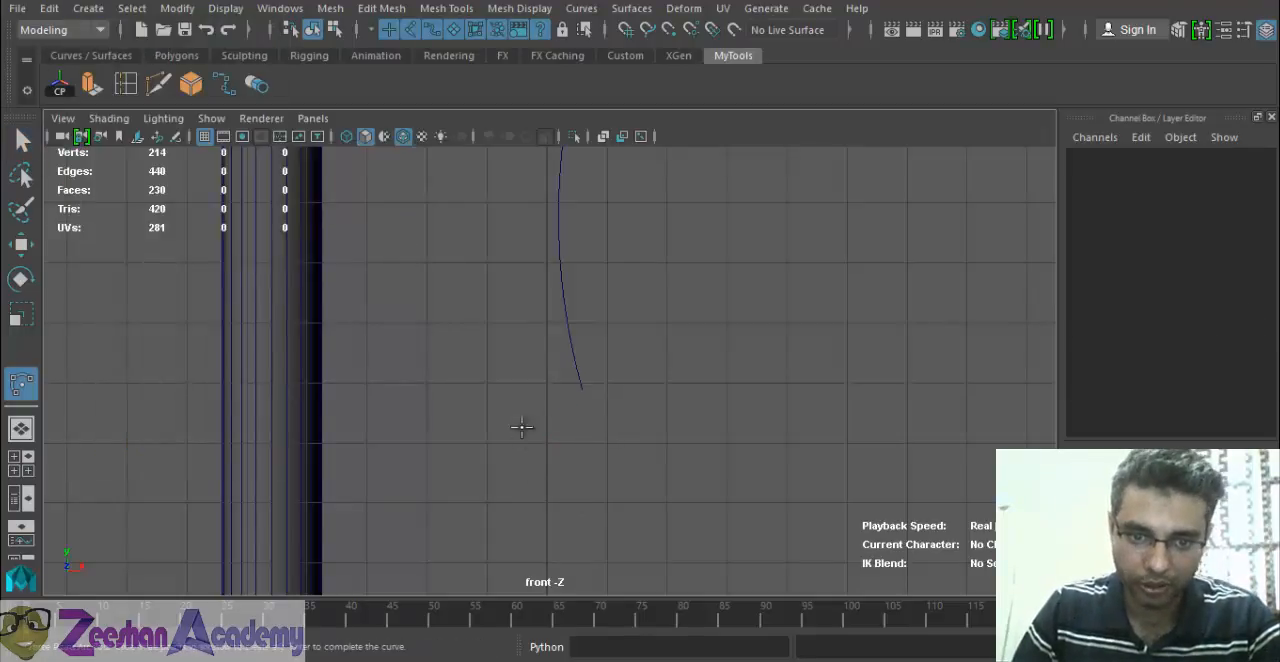
{"action": "left_click", "coordinate": [581, 388]}
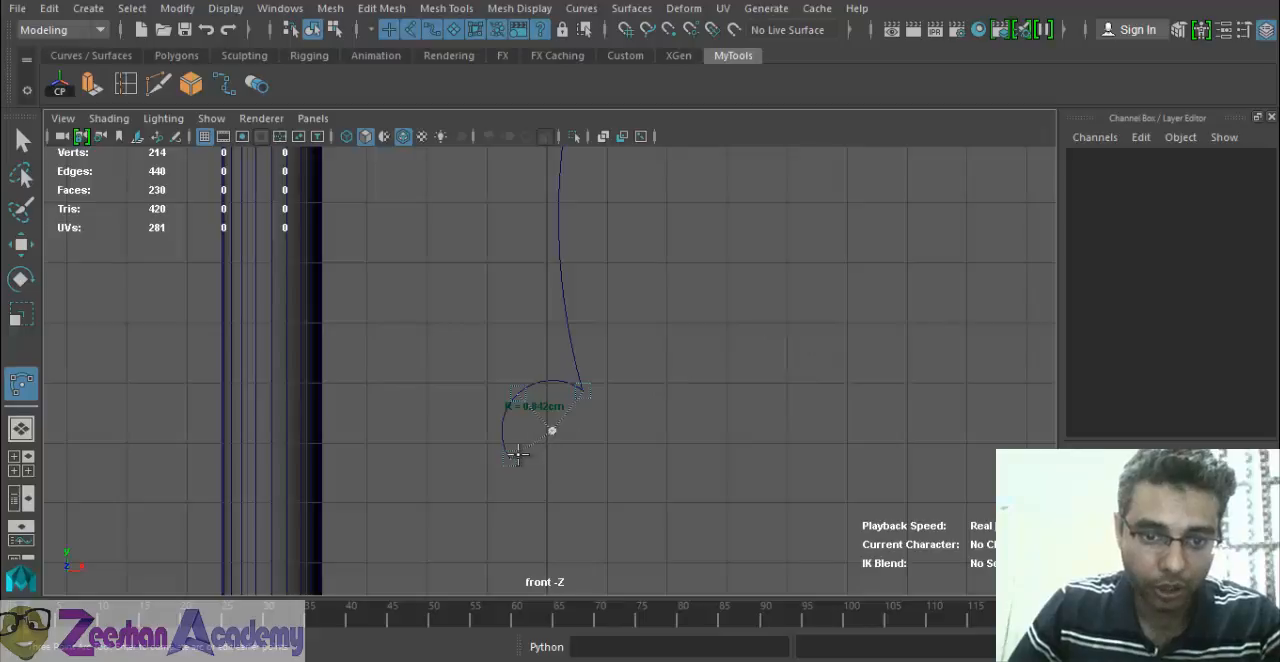
{"action": "left_click_drag", "start_coordinate": [517, 455], "coordinate": [474, 471]}
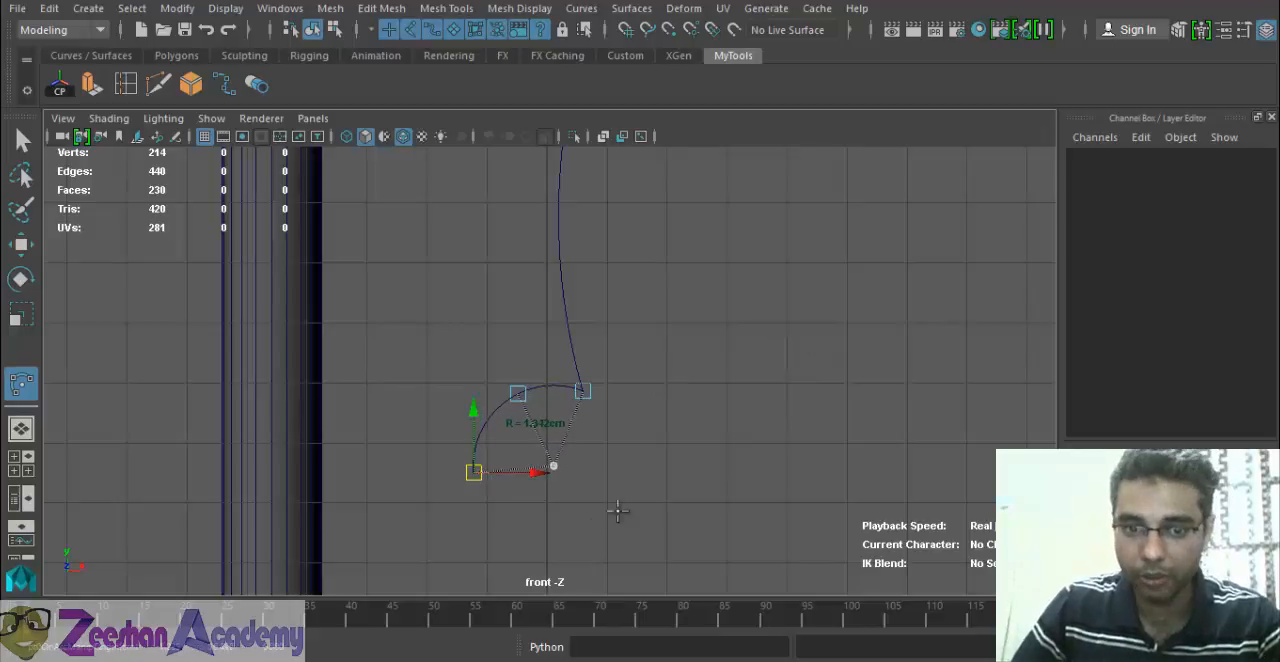
{"action": "left_click_drag", "start_coordinate": [516, 393], "coordinate": [501, 403]}
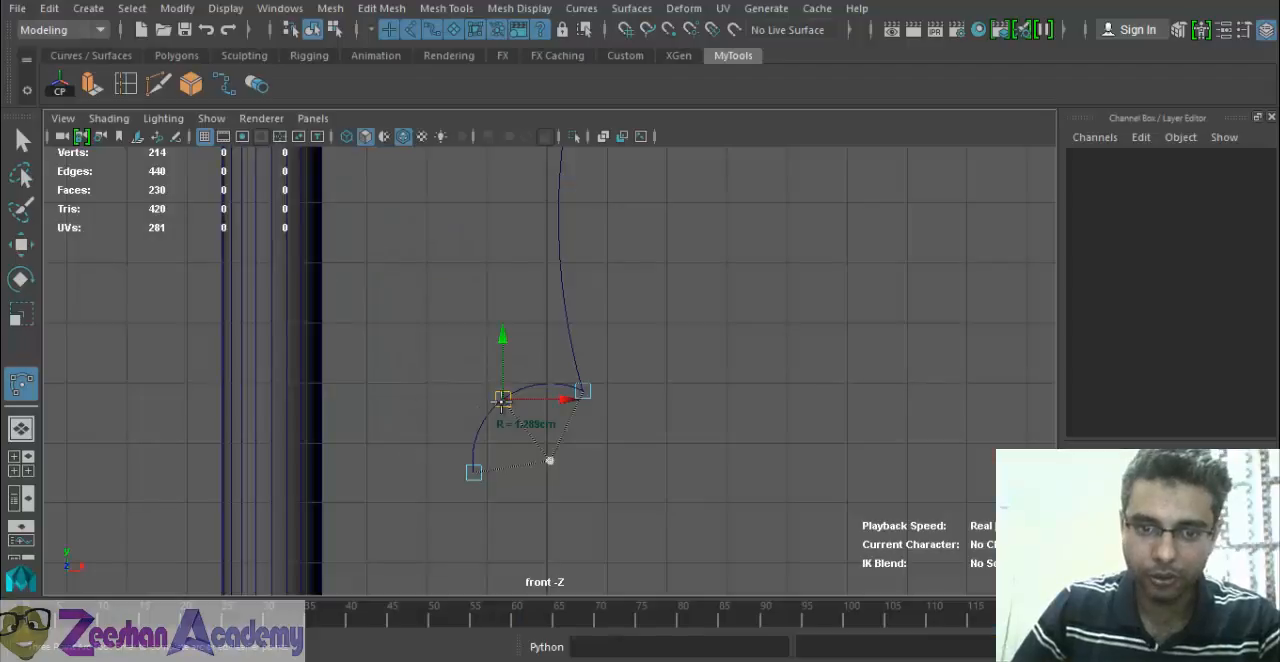
{"action": "left_click_drag", "start_coordinate": [500, 400], "coordinate": [514, 406]}
{"action": "key", "text": "q"}
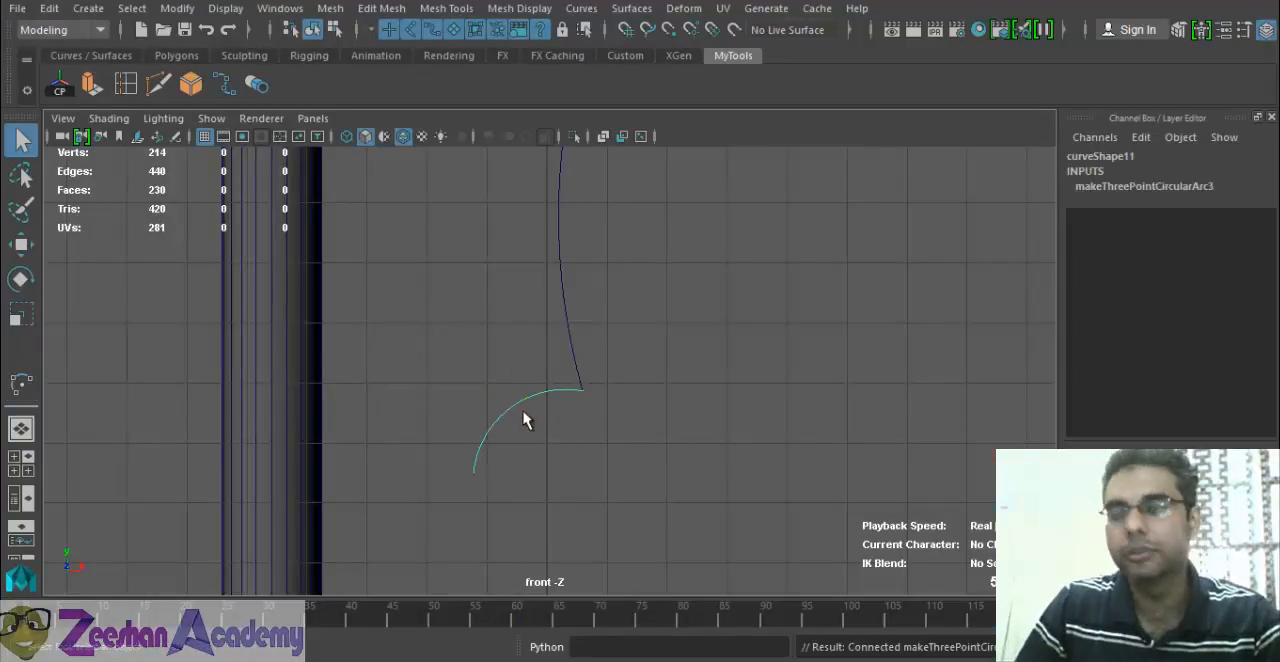
Center the new arc's pivot, then duplicate the arc and move the copy along X to Translate X 11.432, near the arch's lower right end.
{"action": "right_click_drag", "start_coordinate": [689, 433], "coordinate": [551, 403], "text": "alt"}
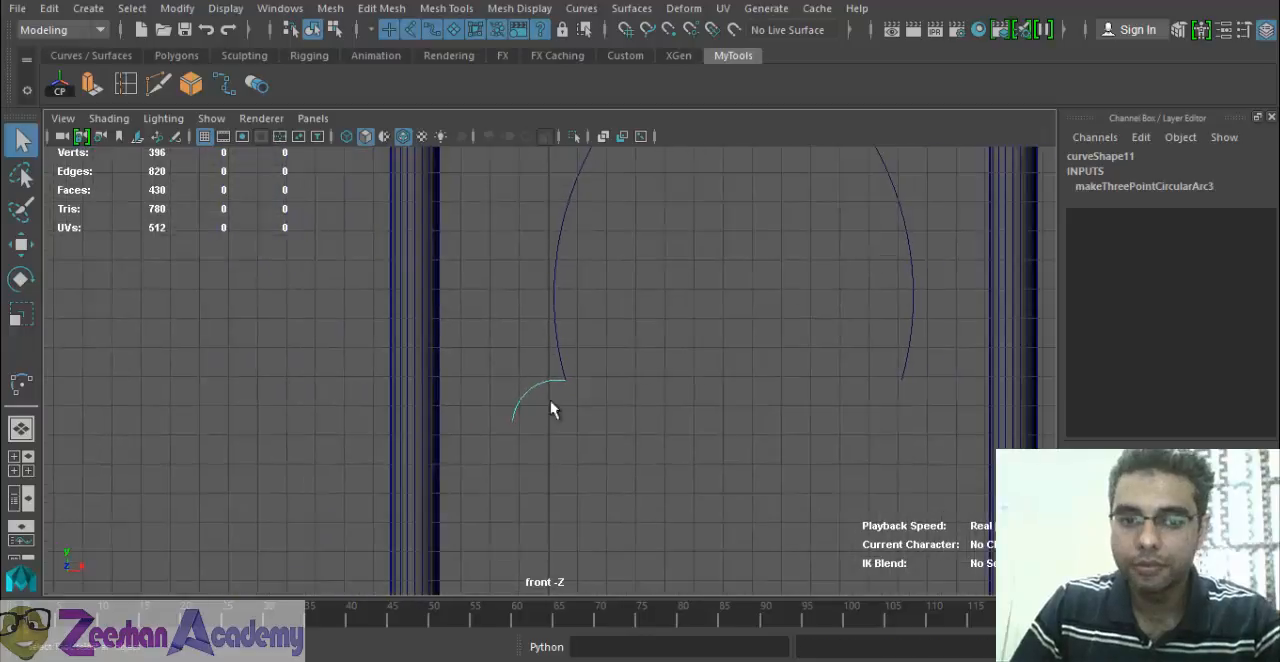
{"action": "middle_click_drag", "start_coordinate": [711, 388], "coordinate": [545, 400], "text": "alt"}
{"action": "right_click_drag", "start_coordinate": [545, 400], "coordinate": [590, 399], "text": "alt"}
{"action": "key", "text": "w"}
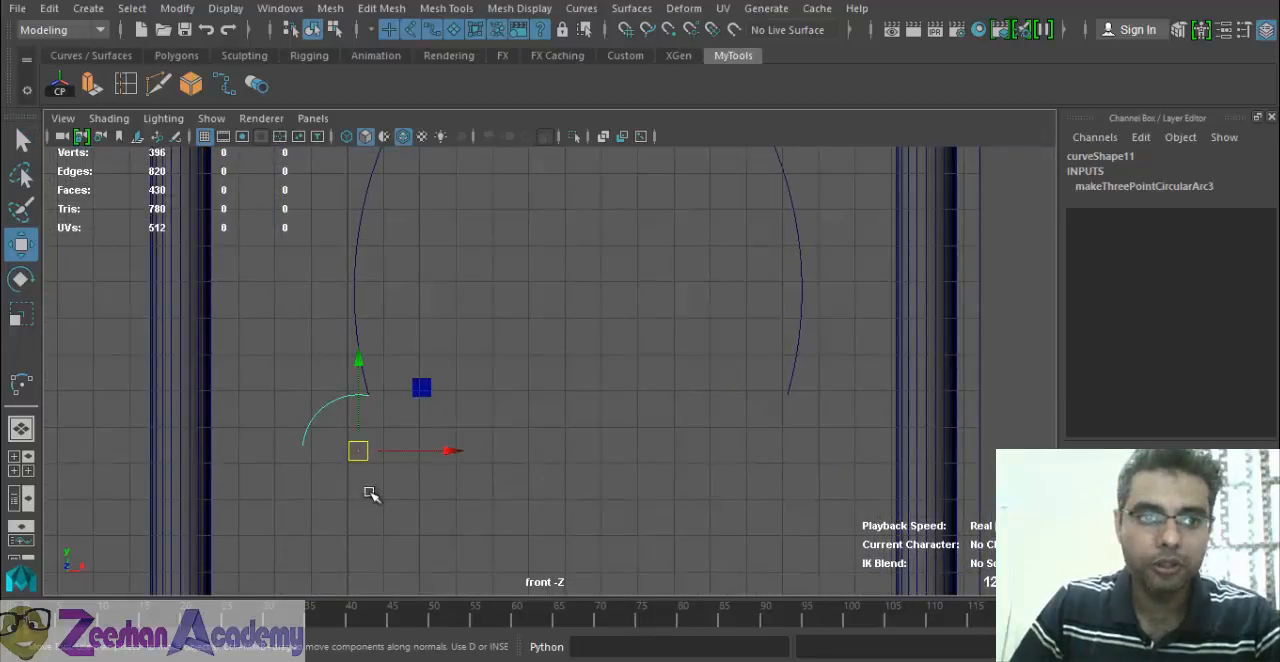
{"action": "left_click", "coordinate": [60, 84]}
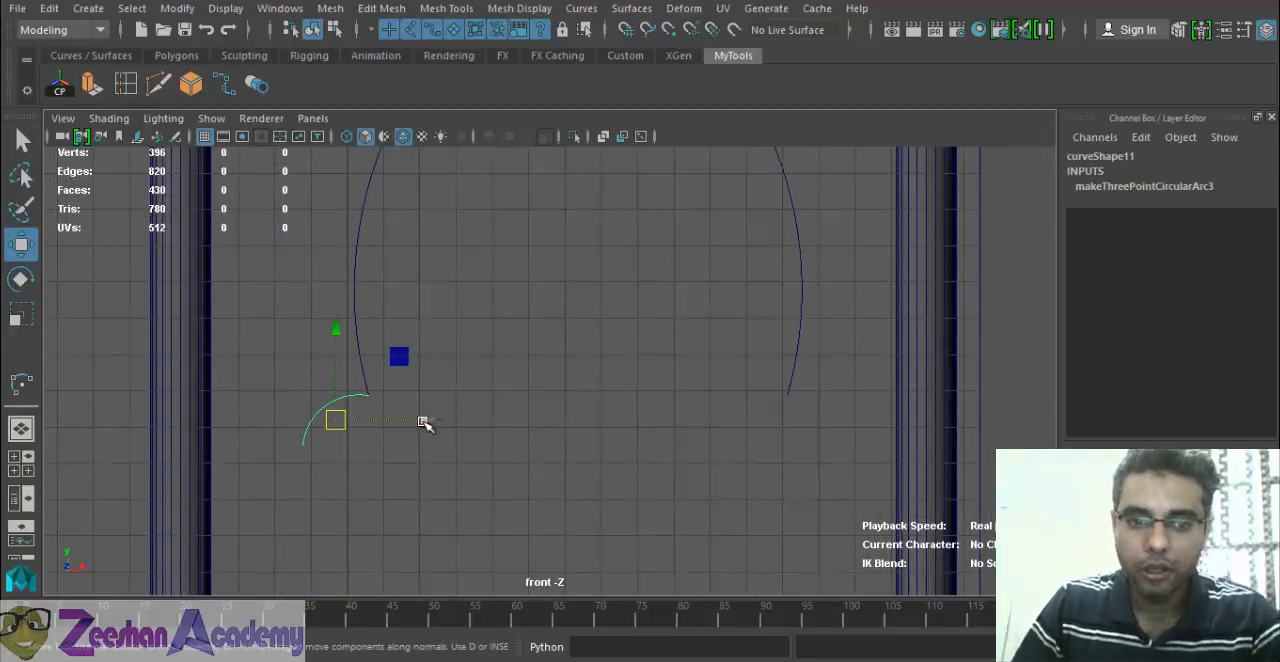
{"action": "key", "text": "ctrl+d"}
{"action": "left_click_drag", "start_coordinate": [428, 420], "coordinate": [842, 421]}
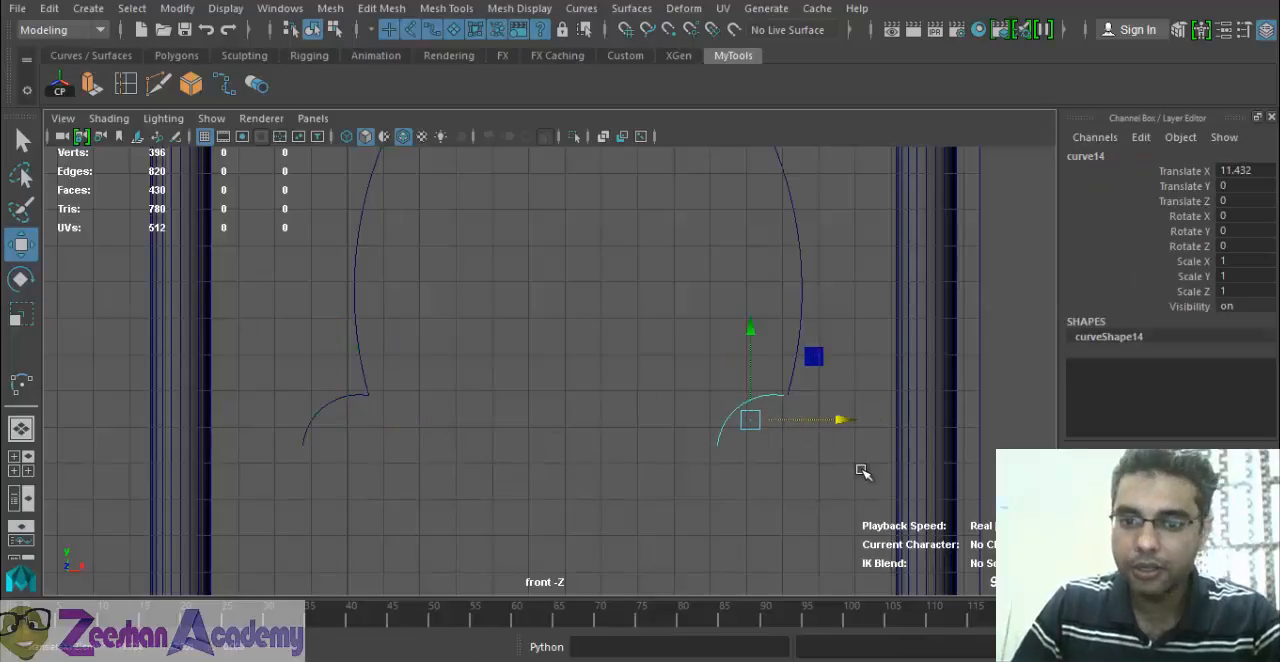
Mirror the duplicated arc by setting its Scale X to -1.
{"action": "key", "text": "r"}
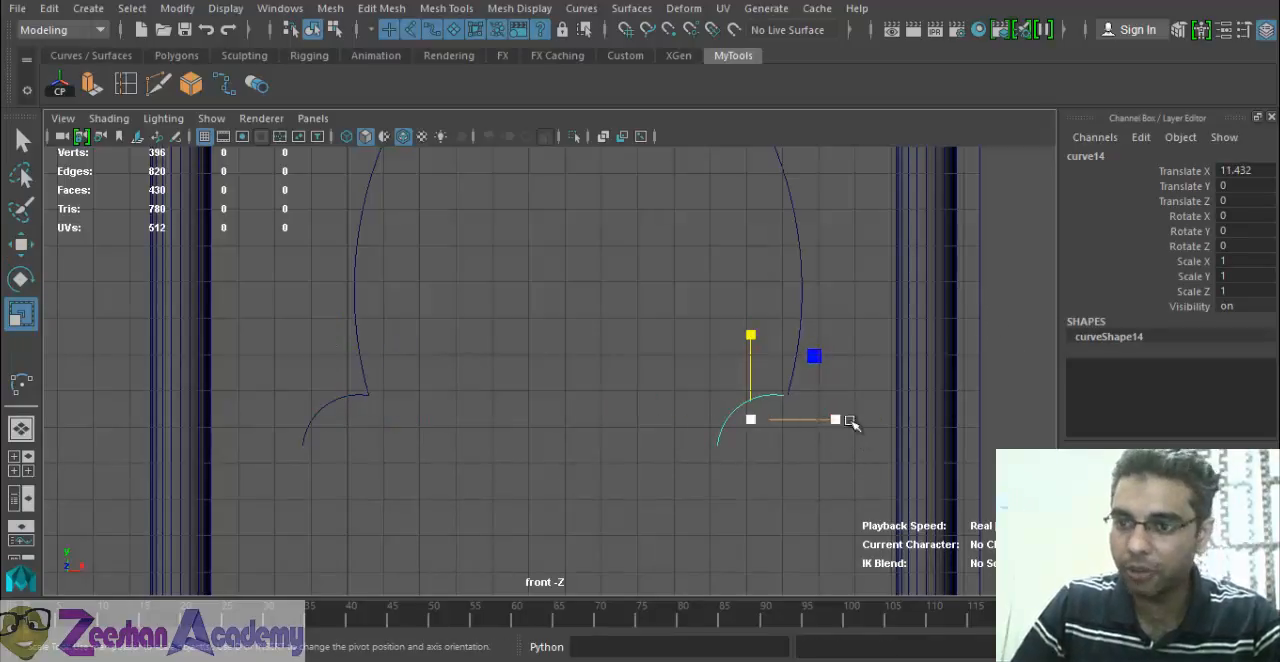
{"action": "left_click", "coordinate": [1241, 260]}
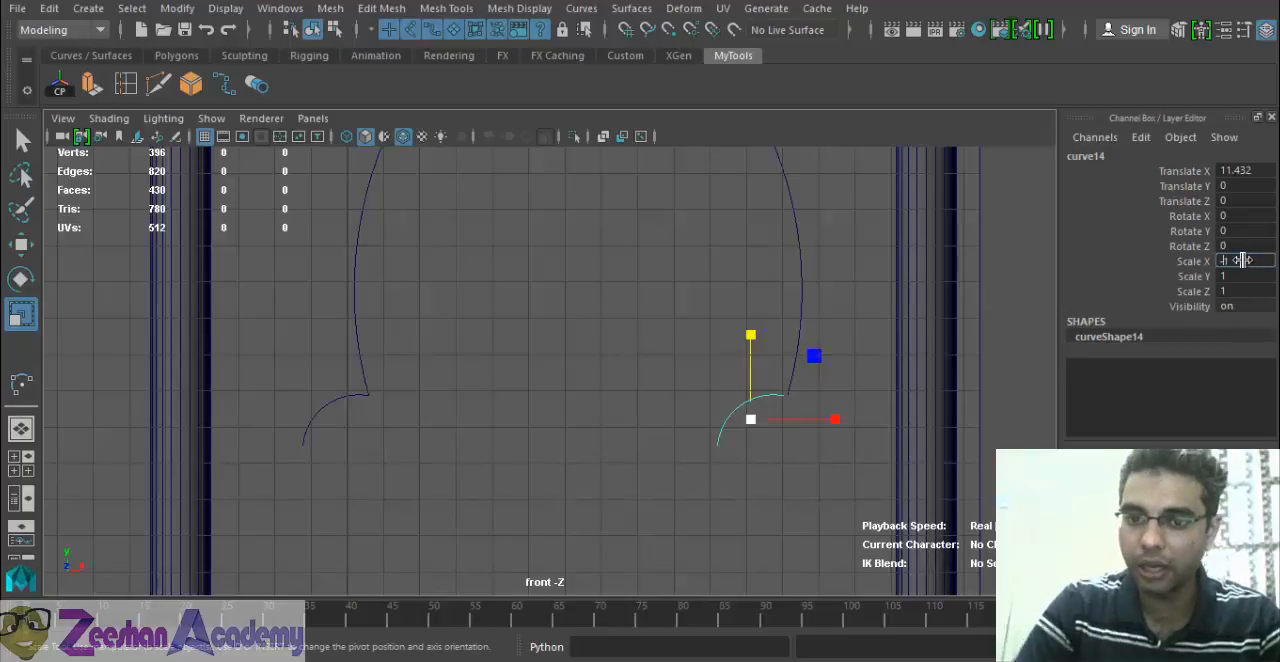
{"action": "type", "text": "-1"}
{"action": "key", "text": "Return"}
{"action": "scroll", "coordinate": [798, 452], "scroll_direction": "up", "scroll_amount": 3}
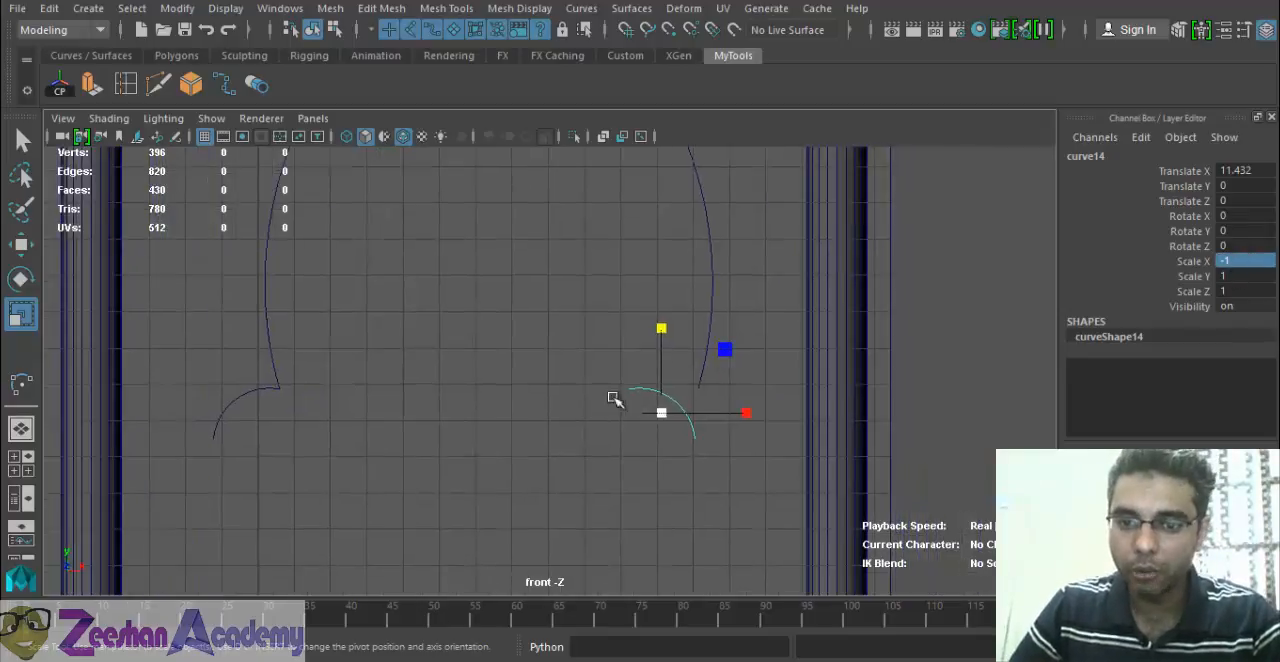
Move the mirrored arc along X to Translate X 13.333 so it meets the arch's lower right end, and deselect it.
{"action": "key", "text": "w"}
{"action": "left_click_drag", "start_coordinate": [810, 437], "coordinate": [920, 437]}
{"action": "middle_click_drag", "start_coordinate": [636, 442], "coordinate": [667, 430], "text": "alt"}
{"action": "right_click_drag", "start_coordinate": [667, 430], "coordinate": [482, 418], "text": "alt"}
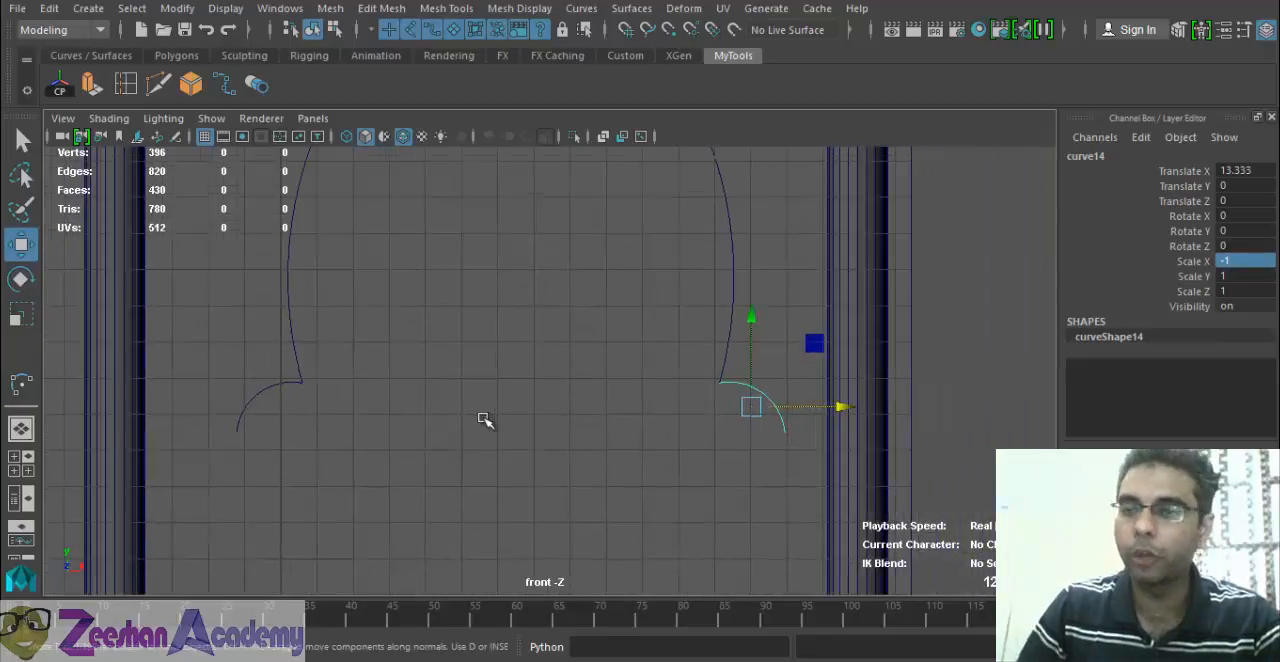
{"action": "middle_click_drag", "start_coordinate": [482, 418], "coordinate": [503, 441], "text": "alt"}
{"action": "right_click_drag", "start_coordinate": [503, 441], "coordinate": [495, 452], "text": "alt"}
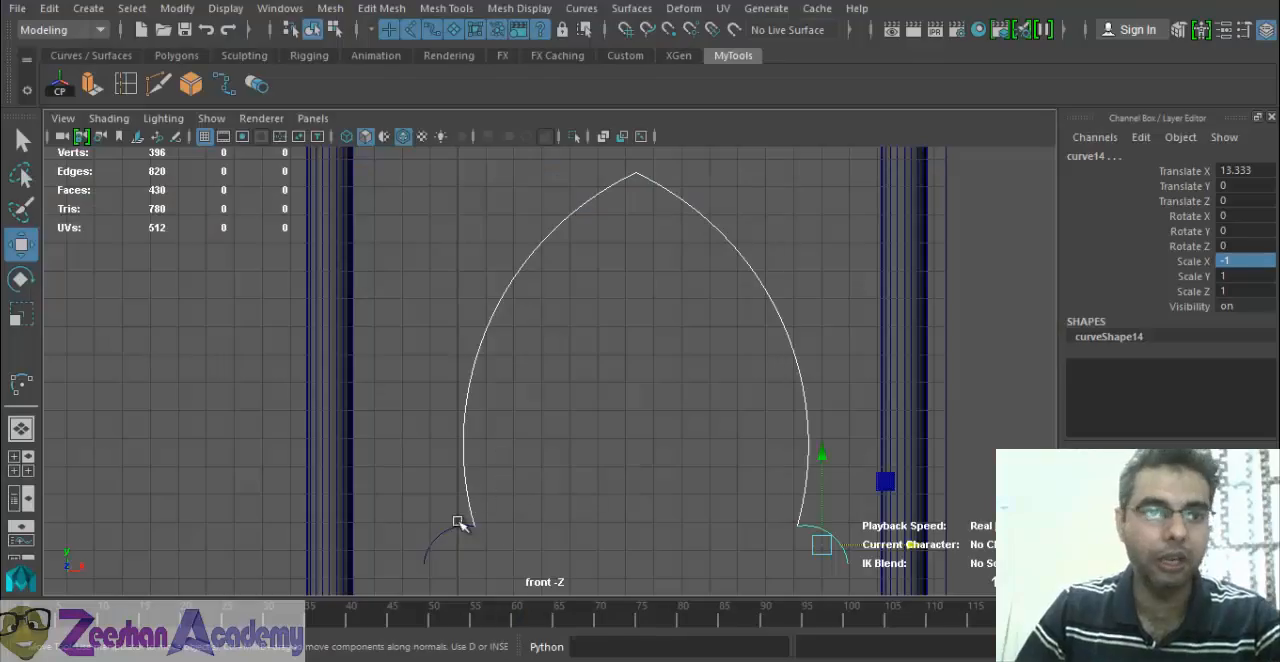
{"action": "left_click", "coordinate": [452, 456]}
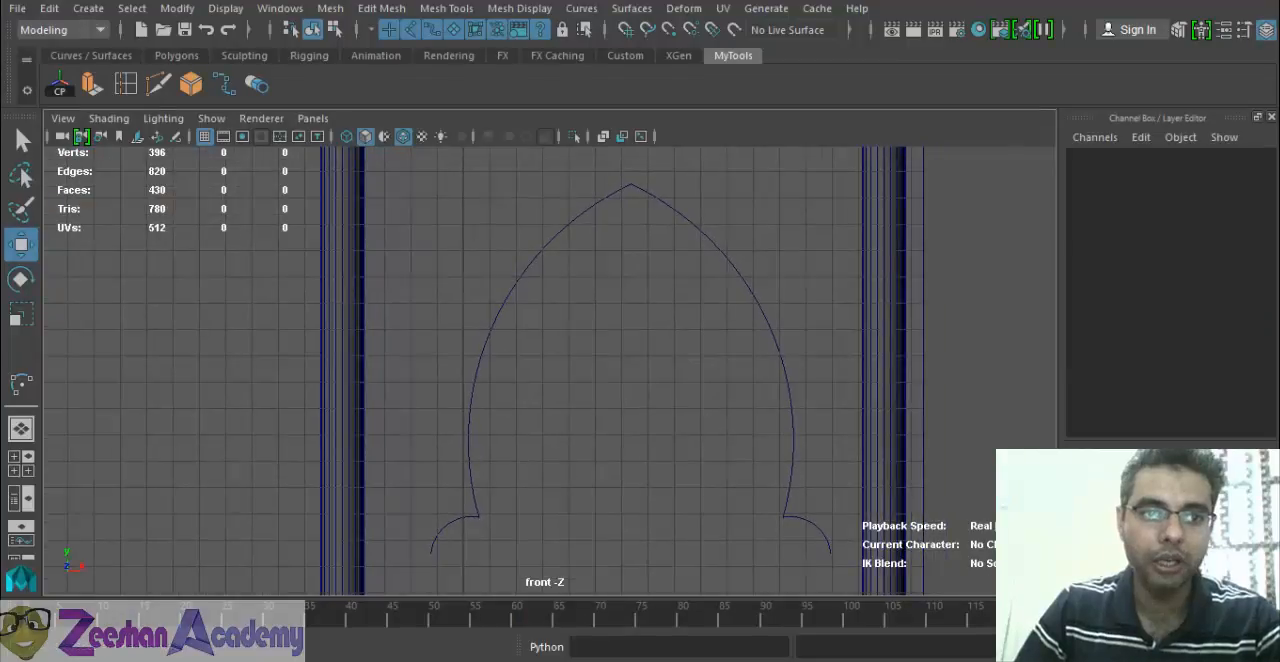
Activate the EP Curve Tool with its curve degree set to 1 Linear.
{"action": "left_click", "coordinate": [88, 8]}
{"action": "mouse_move", "coordinate": [200, 150]}
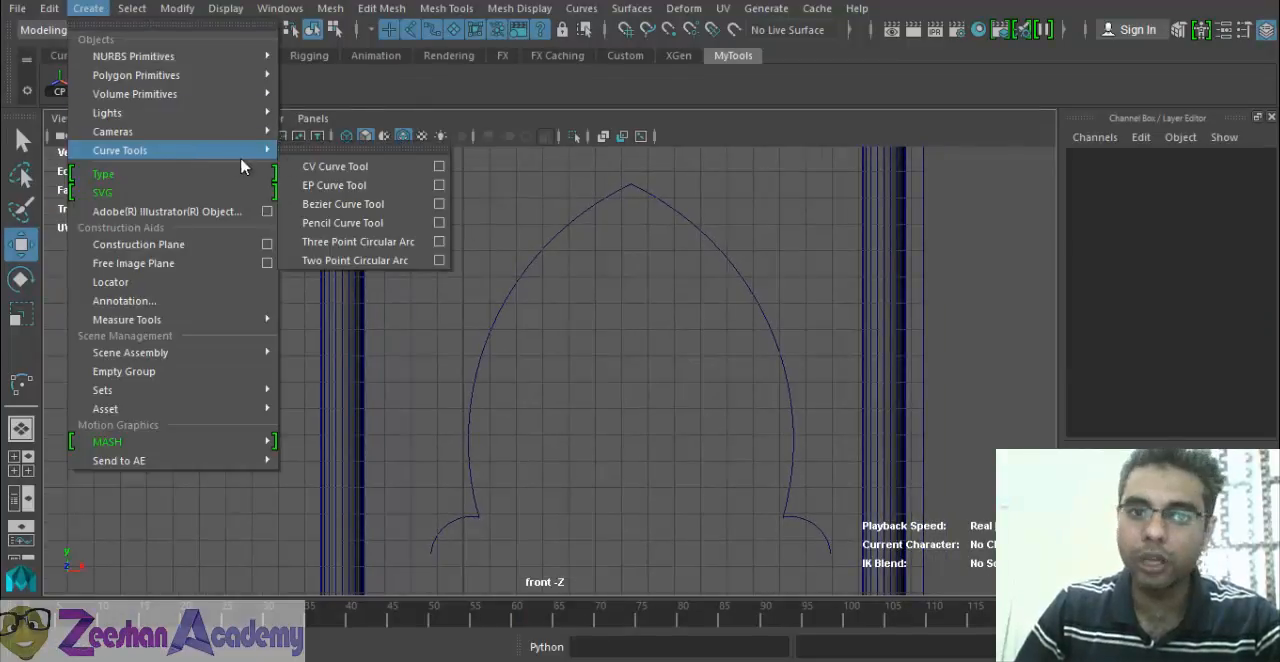
{"action": "left_click", "coordinate": [439, 186]}
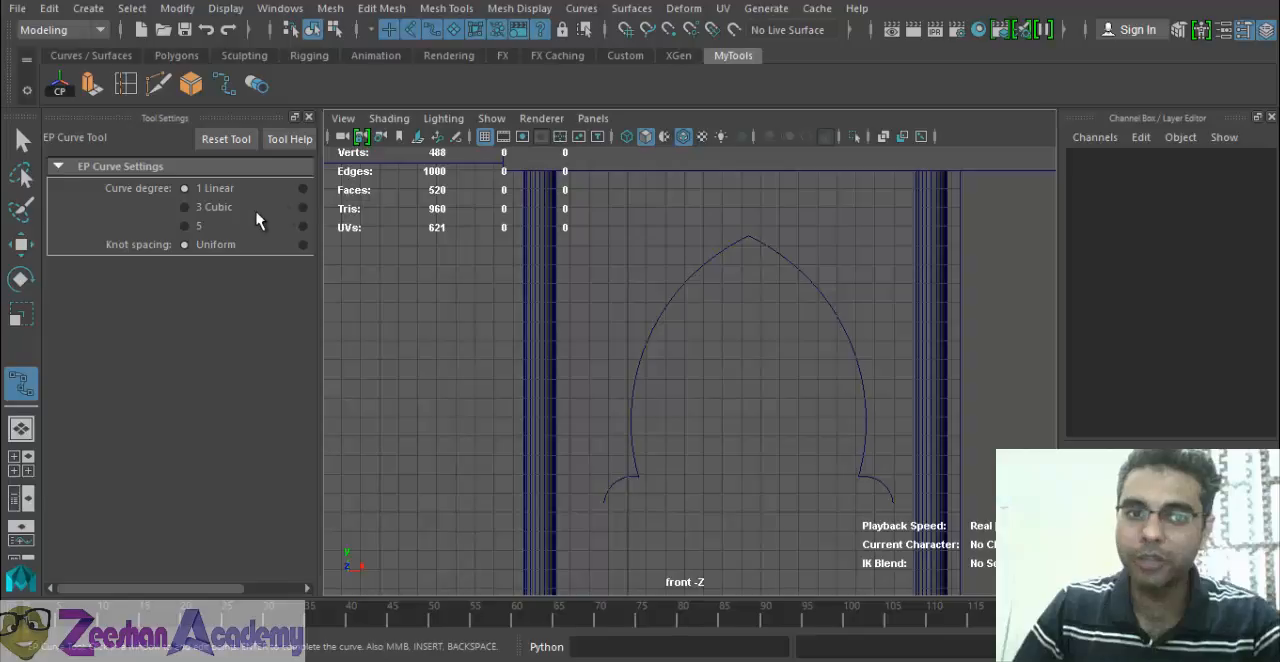
{"action": "left_click", "coordinate": [199, 212]}
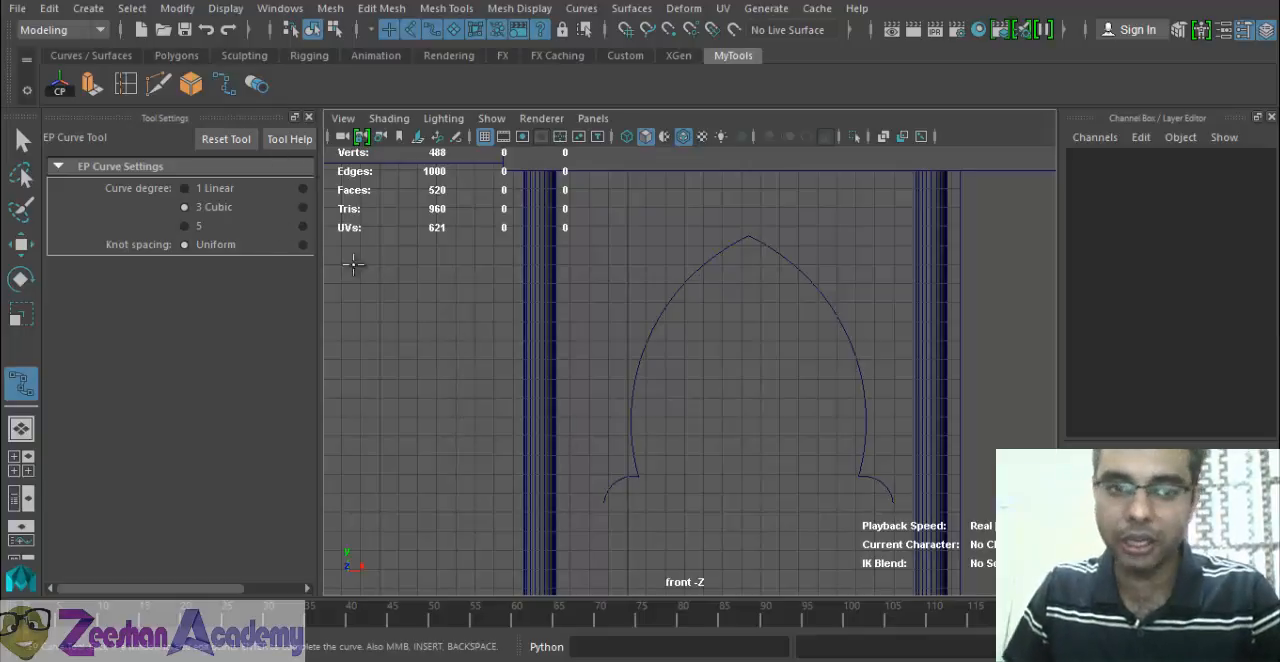
{"action": "left_click", "coordinate": [215, 189]}
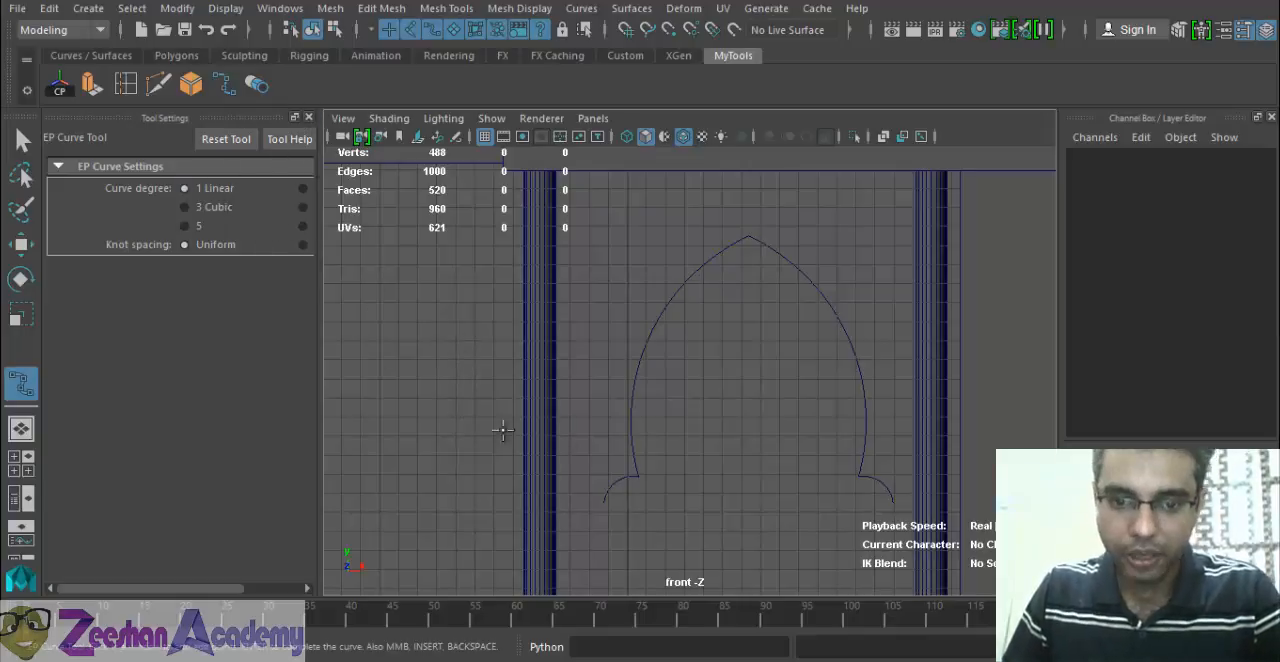
{"action": "scroll", "coordinate": [598, 506], "scroll_direction": "up", "scroll_amount": 2}
{"action": "middle_click_drag", "start_coordinate": [763, 549], "coordinate": [831, 460], "text": "alt"}
{"action": "scroll", "coordinate": [602, 443], "scroll_direction": "up", "scroll_amount": 1}
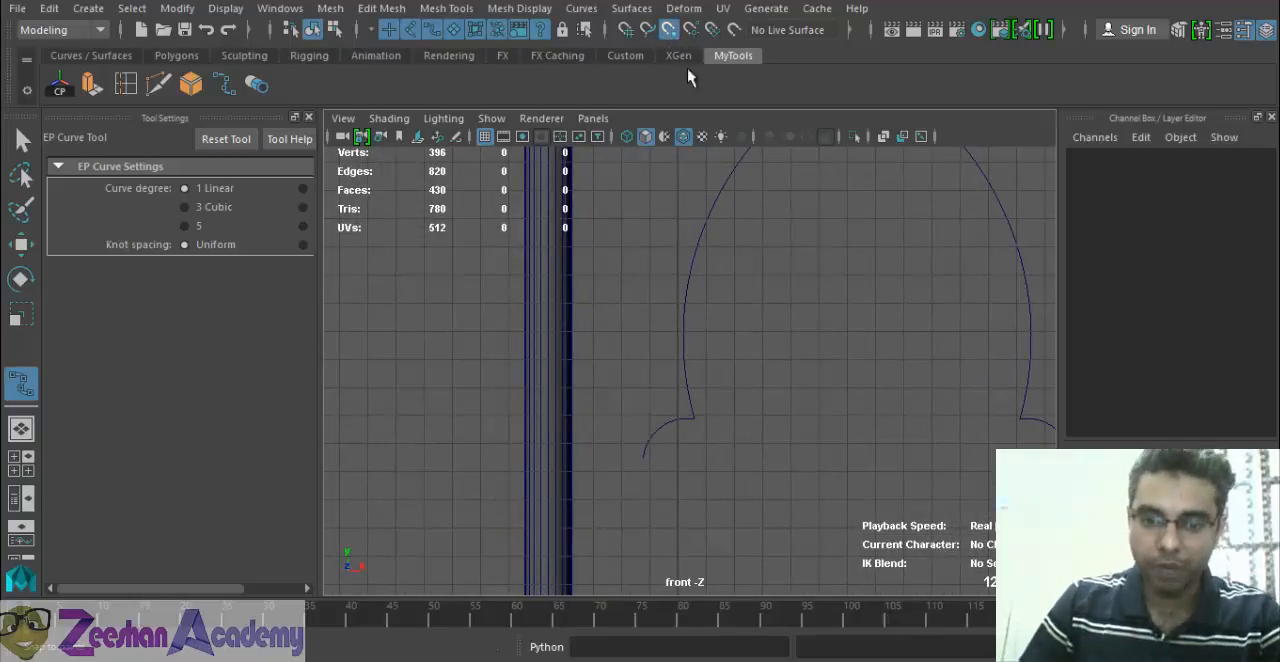
{"action": "left_click", "coordinate": [648, 445]}
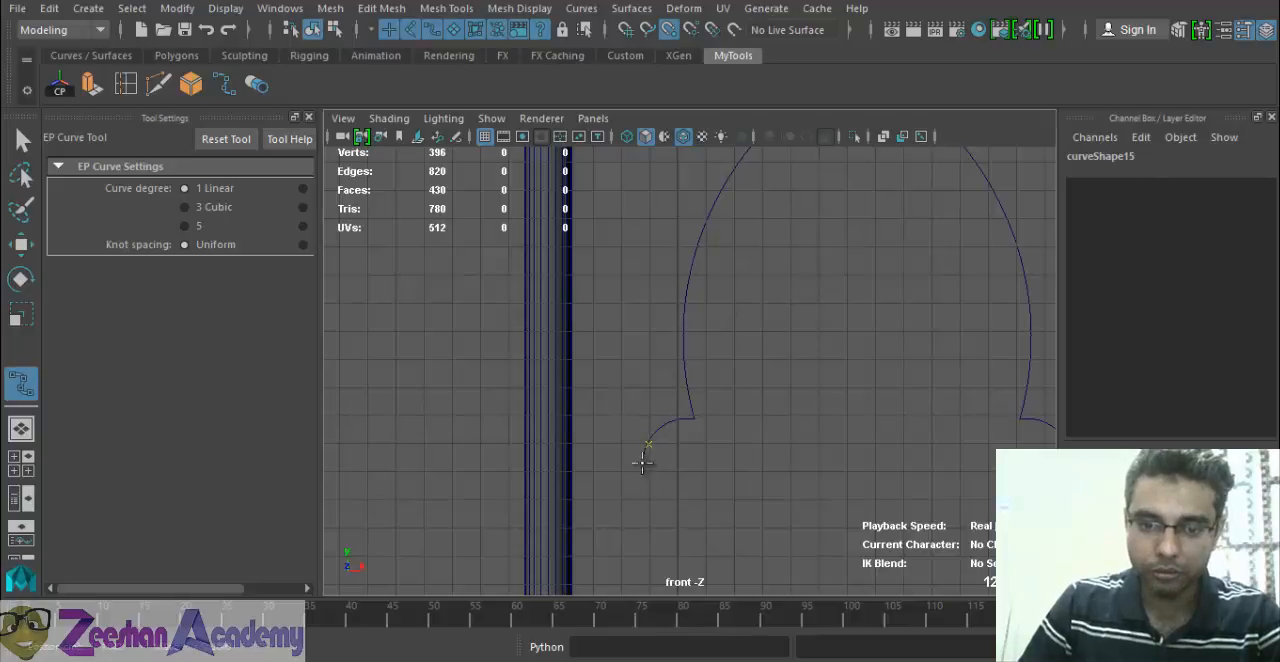
{"action": "middle_click_drag", "start_coordinate": [565, 407], "coordinate": [575, 361], "text": "alt"}
{"action": "right_click_drag", "start_coordinate": [575, 361], "coordinate": [616, 408], "text": "alt"}
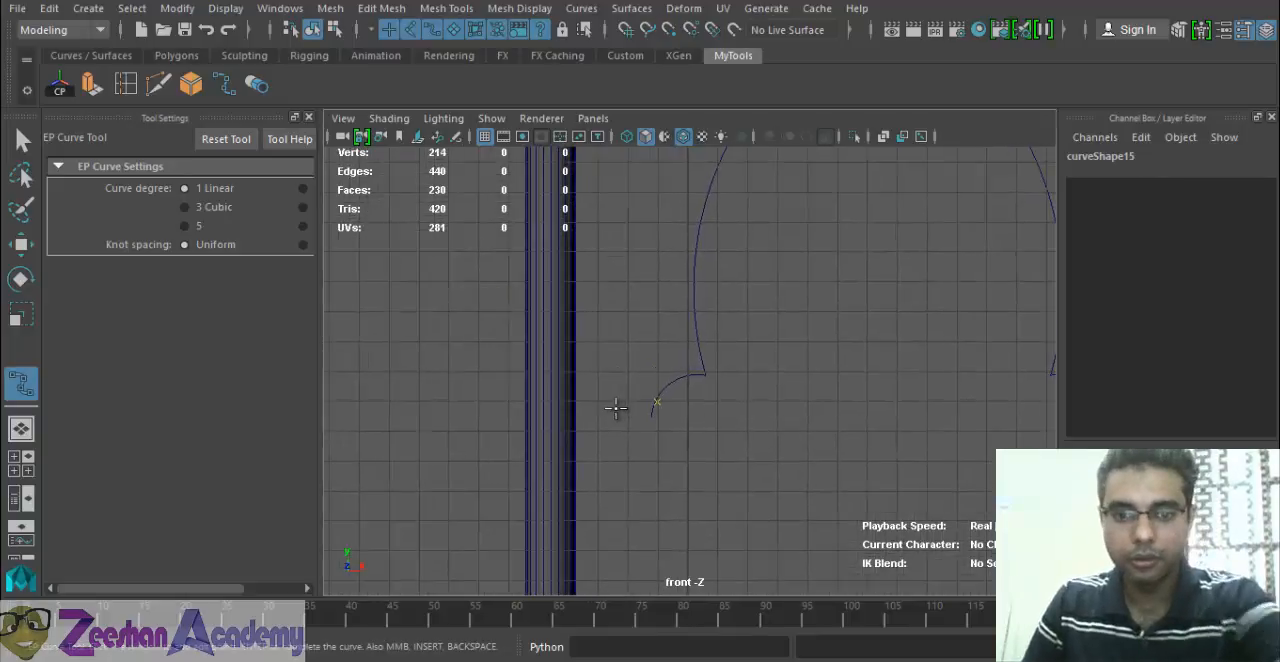
{"action": "key", "text": "ctrl+z"}
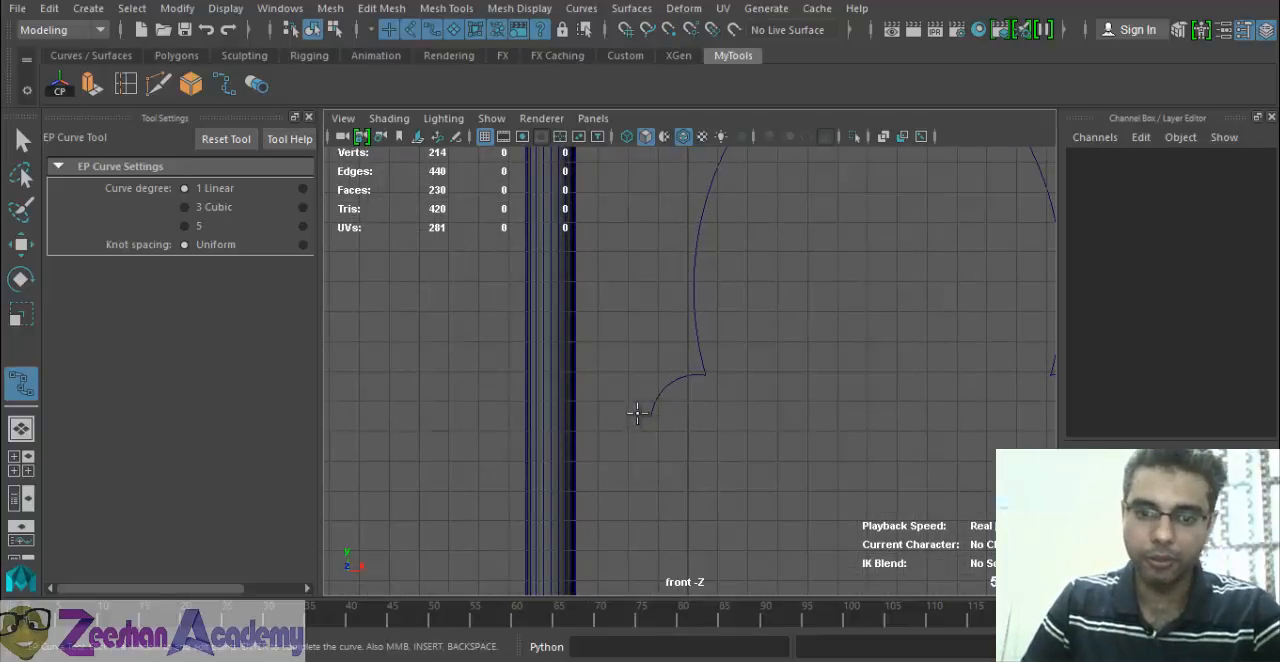
{"action": "mouse_move", "coordinate": [649, 409]}
{"action": "left_mouse_down", "text": "alt"}
{"action": "mouse_move", "coordinate": [654, 431]}
{"action": "mouse_move", "coordinate": [656, 413]}
{"action": "left_mouse_up", "text": "alt"}
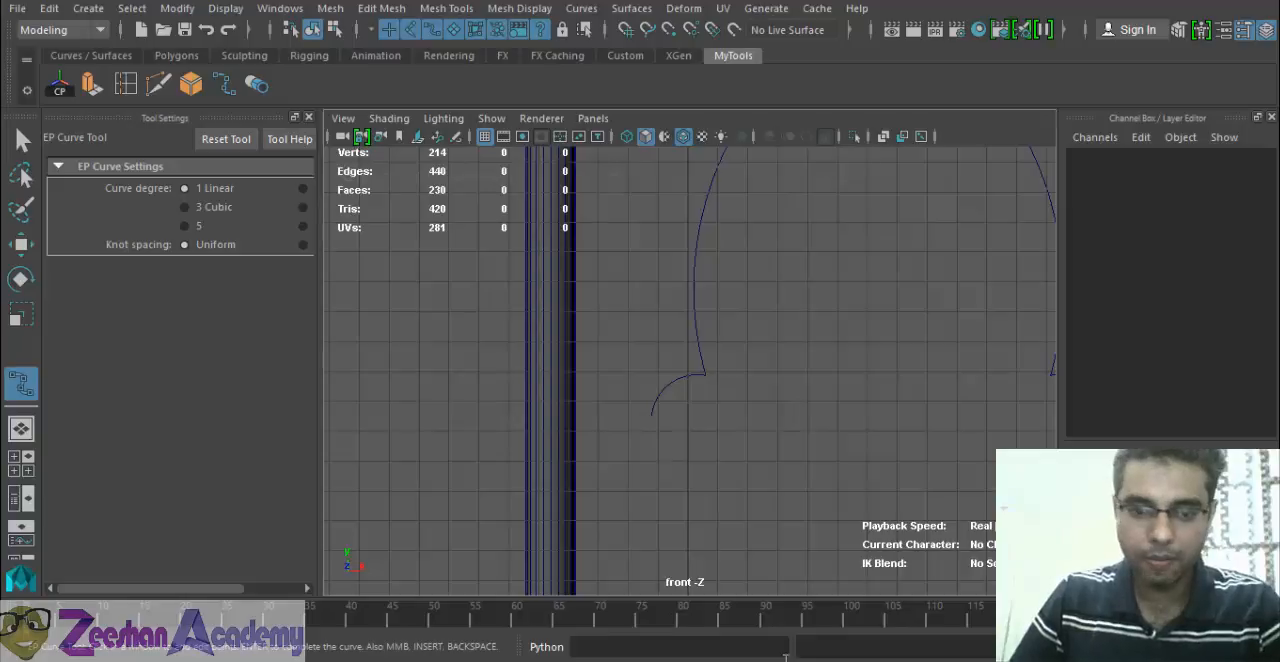
{"action": "left_click", "coordinate": [652, 406]}
{"action": "middle_click_drag", "start_coordinate": [596, 442], "coordinate": [528, 413], "text": "alt"}
{"action": "right_click_drag", "start_coordinate": [528, 413], "coordinate": [751, 429], "text": "alt"}
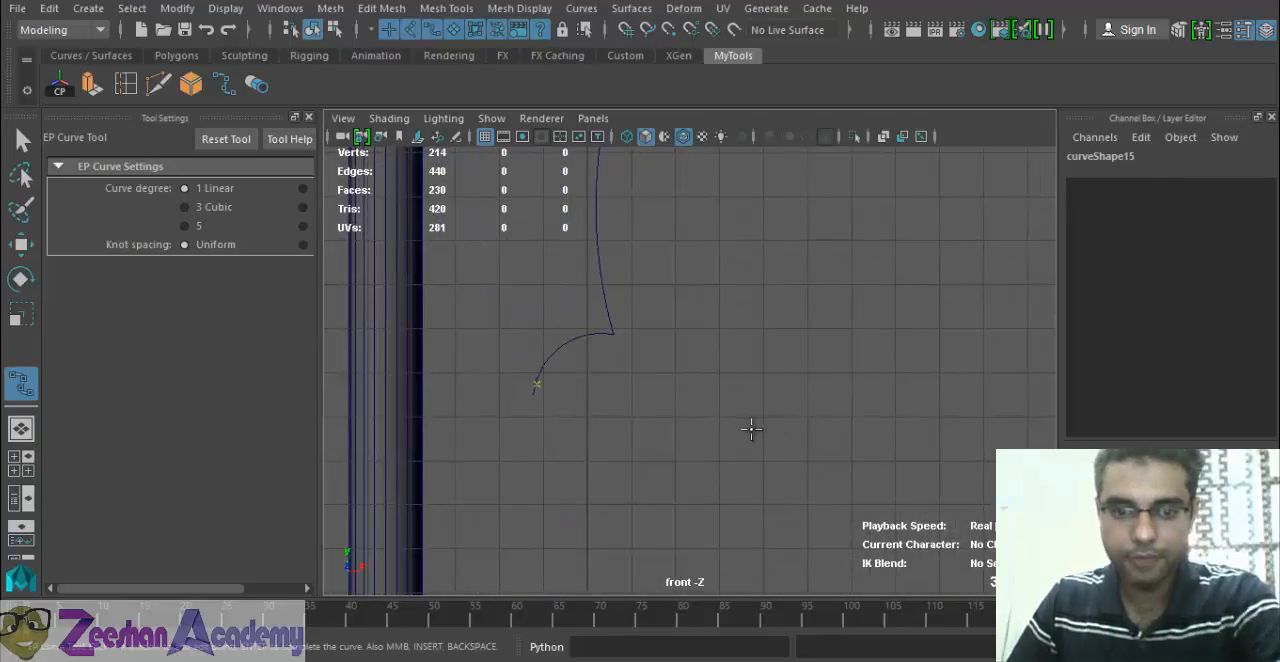
{"action": "key", "text": "BackSpace"}
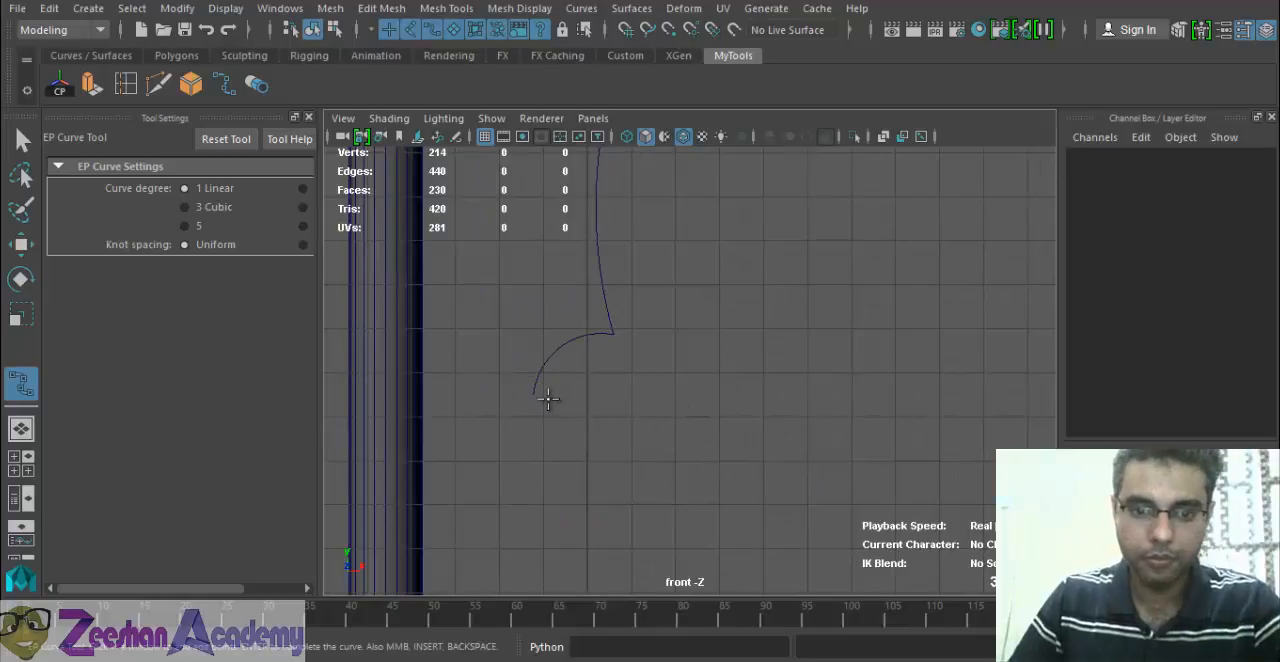
Start the linear curve snapped to the left arc's outer end and add a point level with it at the left column's inner edge.
{"action": "key", "text": "c"}
{"action": "left_click", "coordinate": [535, 378]}
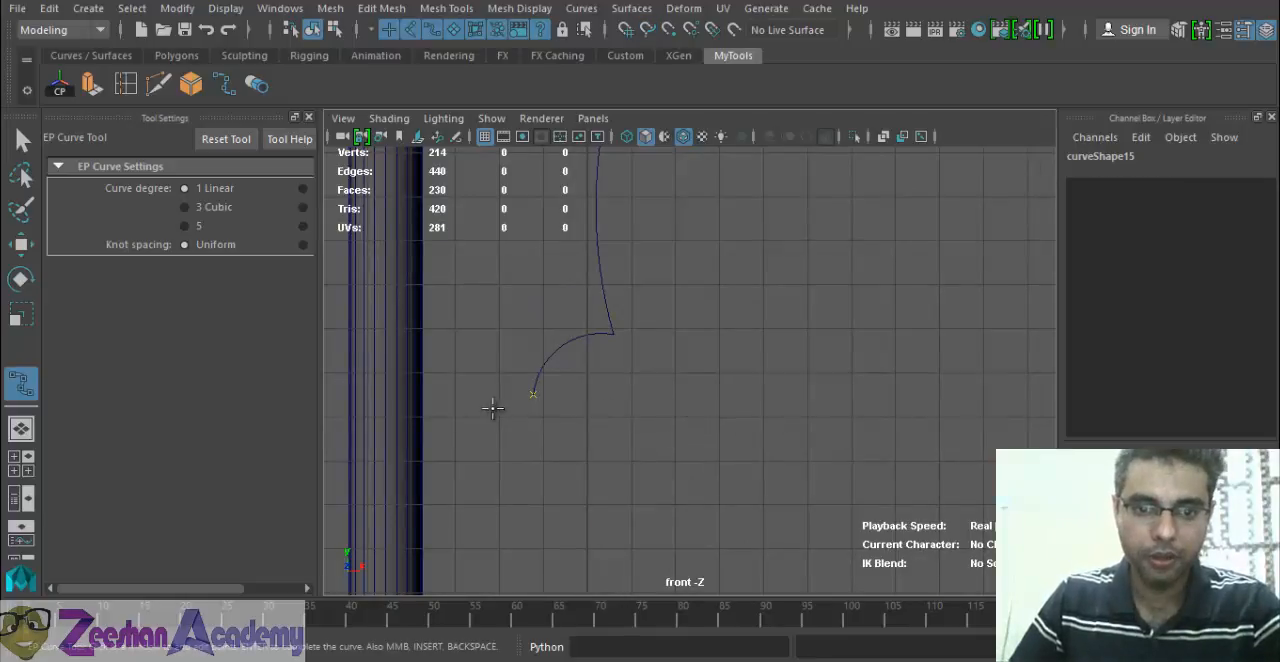
{"action": "scroll", "coordinate": [688, 383], "scroll_direction": "down", "scroll_amount": 2}
{"action": "middle_click_drag", "start_coordinate": [594, 400], "coordinate": [613, 413], "text": "alt"}
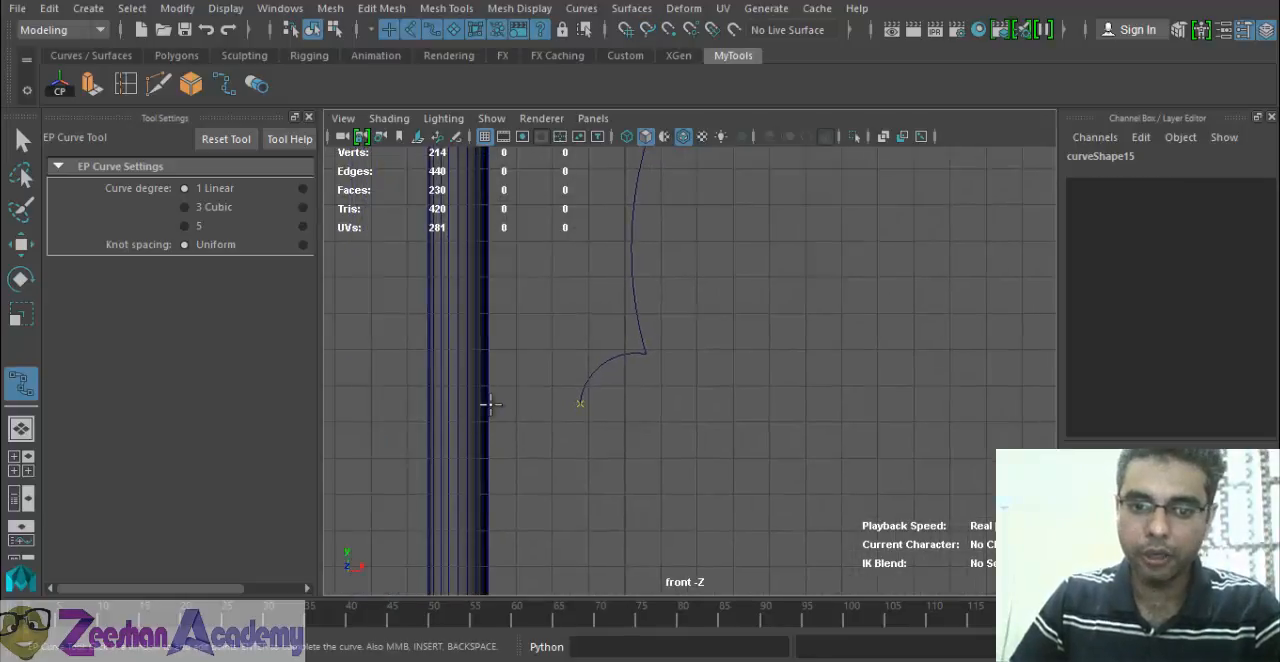
{"action": "middle_click_drag", "start_coordinate": [639, 192], "coordinate": [737, 434], "text": "alt"}
{"action": "scroll", "coordinate": [785, 380], "scroll_direction": "down", "scroll_amount": 5}
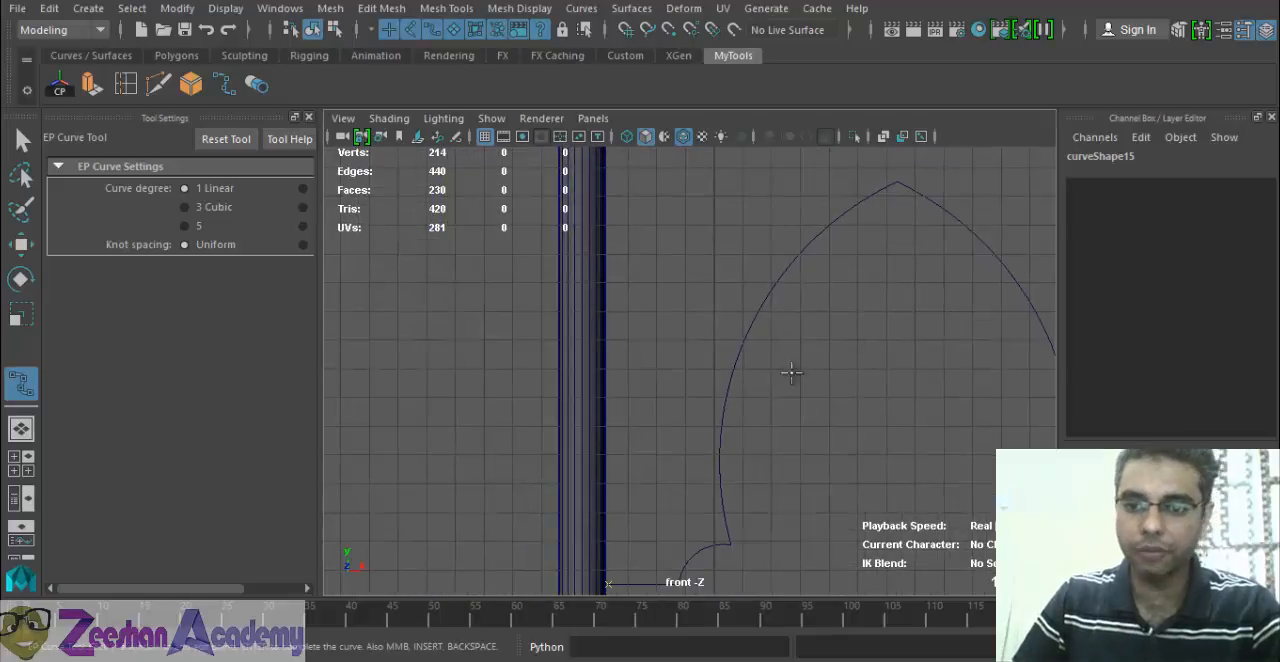
Continue the linear curve up along the left column to just below the beam, and across above the arch to the right column.
{"action": "middle_click_drag", "start_coordinate": [600, 334], "coordinate": [553, 387], "text": "alt"}
{"action": "middle_click_drag", "start_coordinate": [669, 367], "coordinate": [608, 274], "text": "alt"}
{"action": "middle_click_drag", "start_coordinate": [697, 337], "coordinate": [689, 349], "text": "alt"}
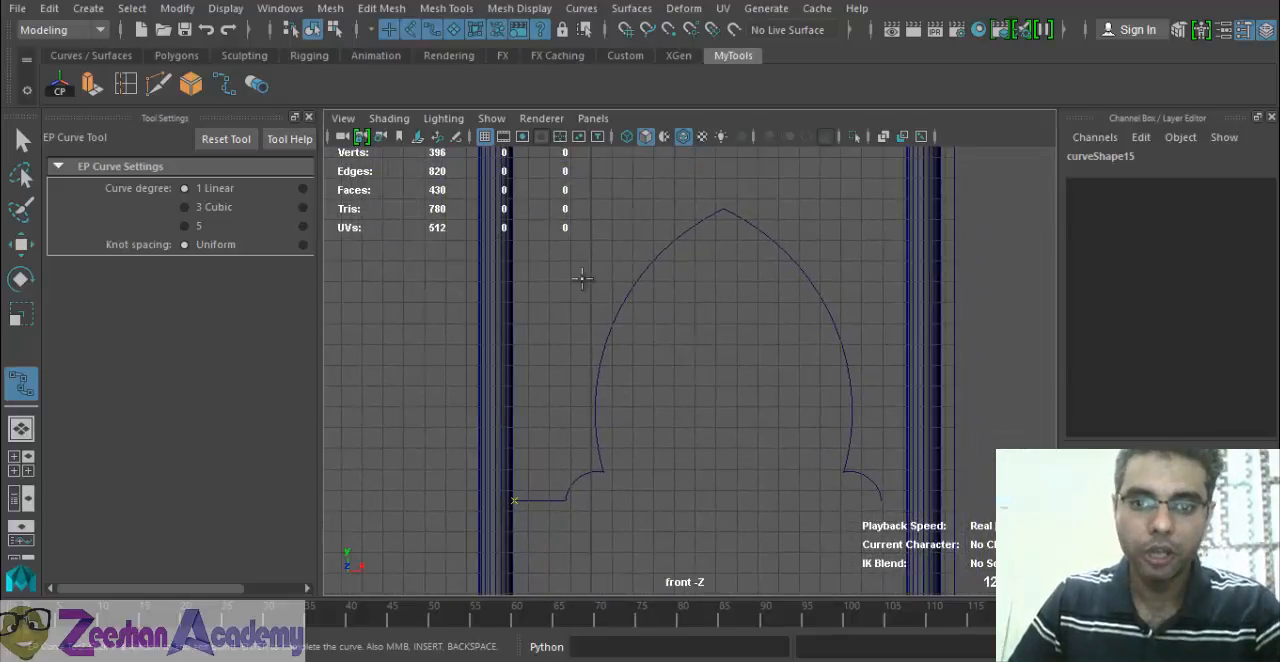
{"action": "mouse_move", "coordinate": [634, 286]}
{"action": "middle_mouse_down", "text": "alt"}
{"action": "mouse_move", "coordinate": [612, 360]}
{"action": "mouse_move", "coordinate": [623, 368]}
{"action": "middle_mouse_up", "text": "alt"}
{"action": "left_click", "coordinate": [502, 240]}
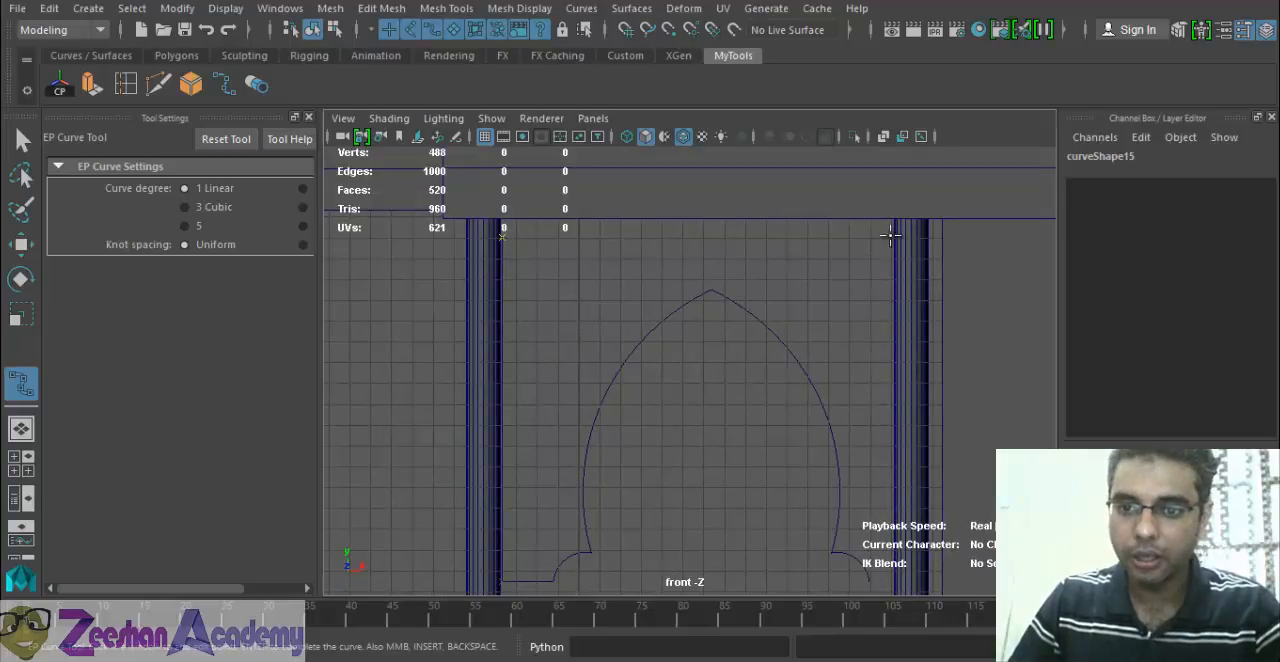
{"action": "left_click", "coordinate": [897, 237]}
Replace the curve's upper right corner with one just inside the right column, and add a point straight below it level with the right arc's end.
{"action": "middle_click_drag", "start_coordinate": [898, 302], "coordinate": [766, 291], "text": "alt"}
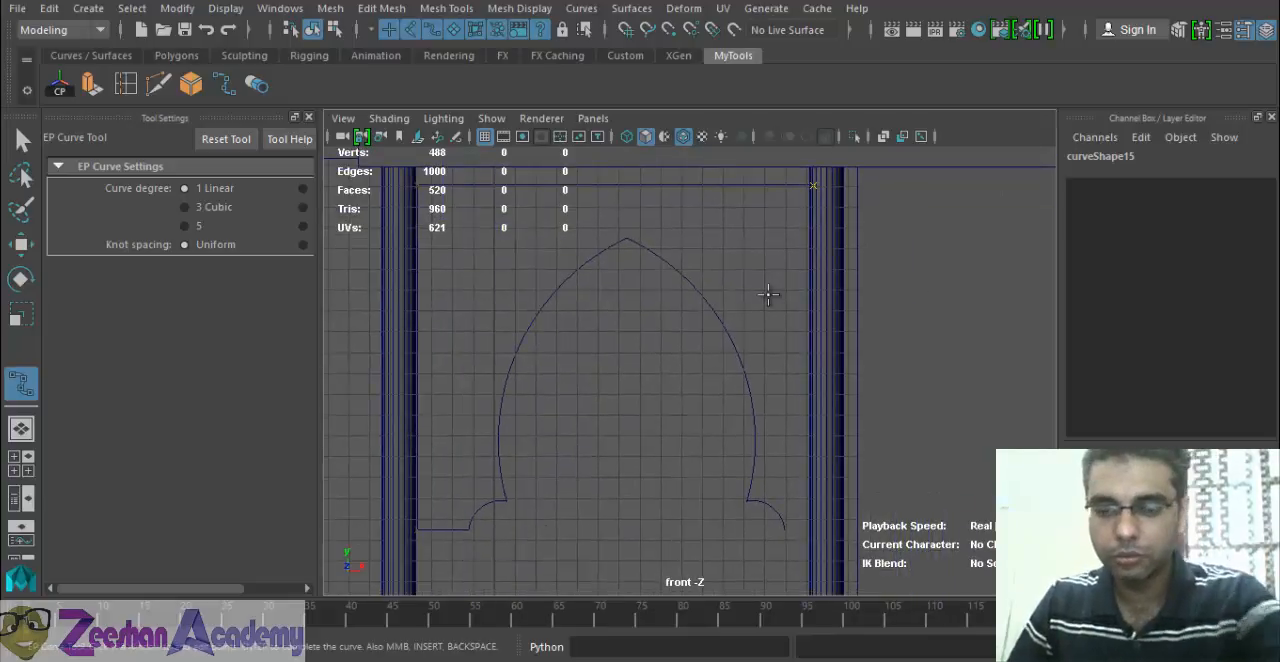
{"action": "key", "text": "BackSpace"}
{"action": "left_click", "coordinate": [803, 184]}
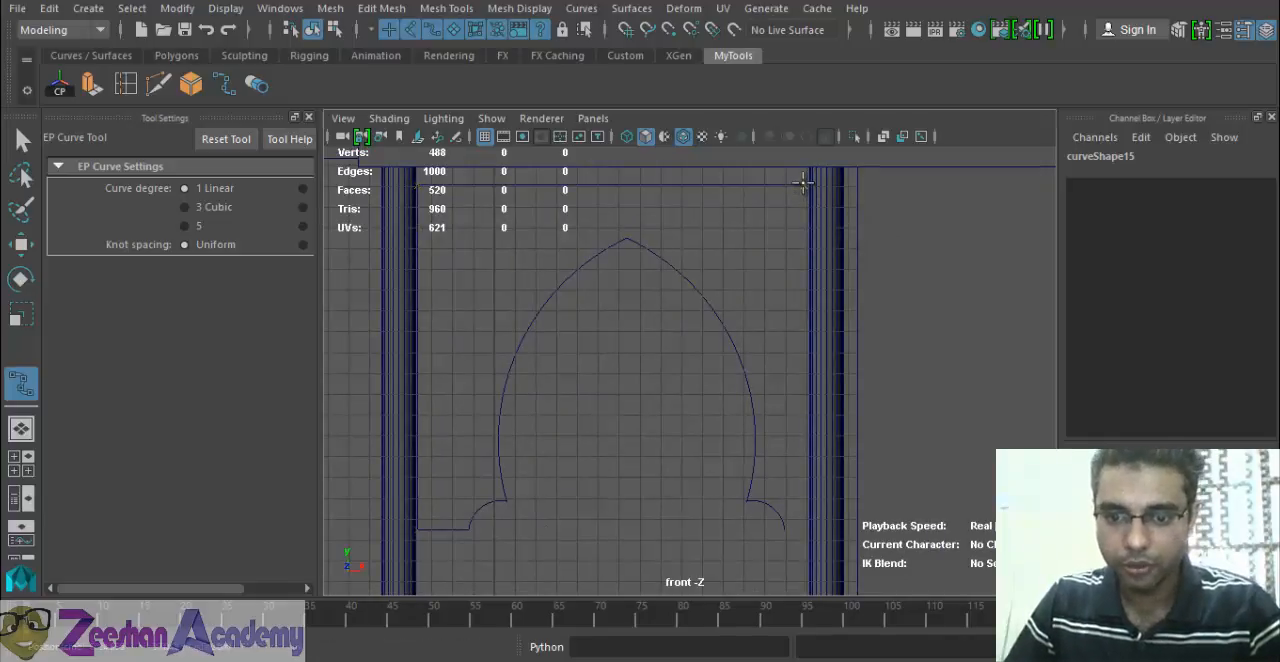
{"action": "left_click", "coordinate": [805, 527]}
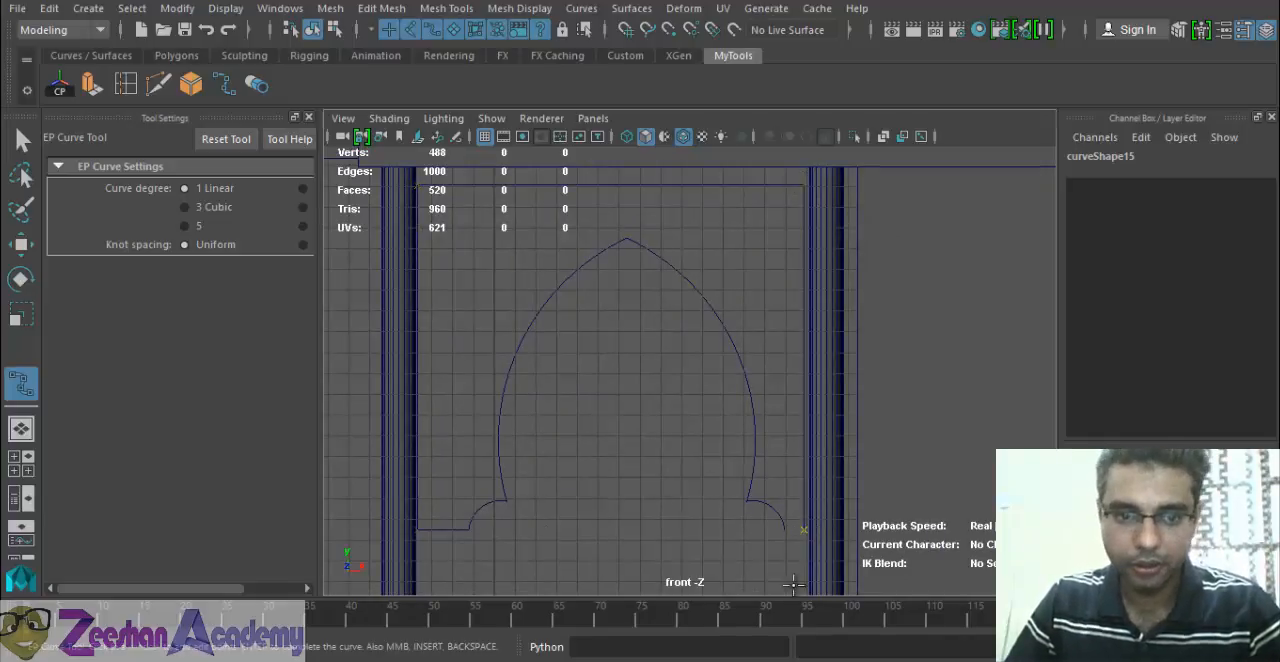
Finish the linear border curve by snapping its last point to the right arc's outer end.
{"action": "middle_click_drag", "start_coordinate": [746, 533], "coordinate": [645, 376], "text": "alt"}
{"action": "right_click_drag", "start_coordinate": [645, 376], "coordinate": [807, 408], "text": "alt"}
{"action": "middle_click_drag", "start_coordinate": [807, 408], "coordinate": [898, 408], "text": "alt"}
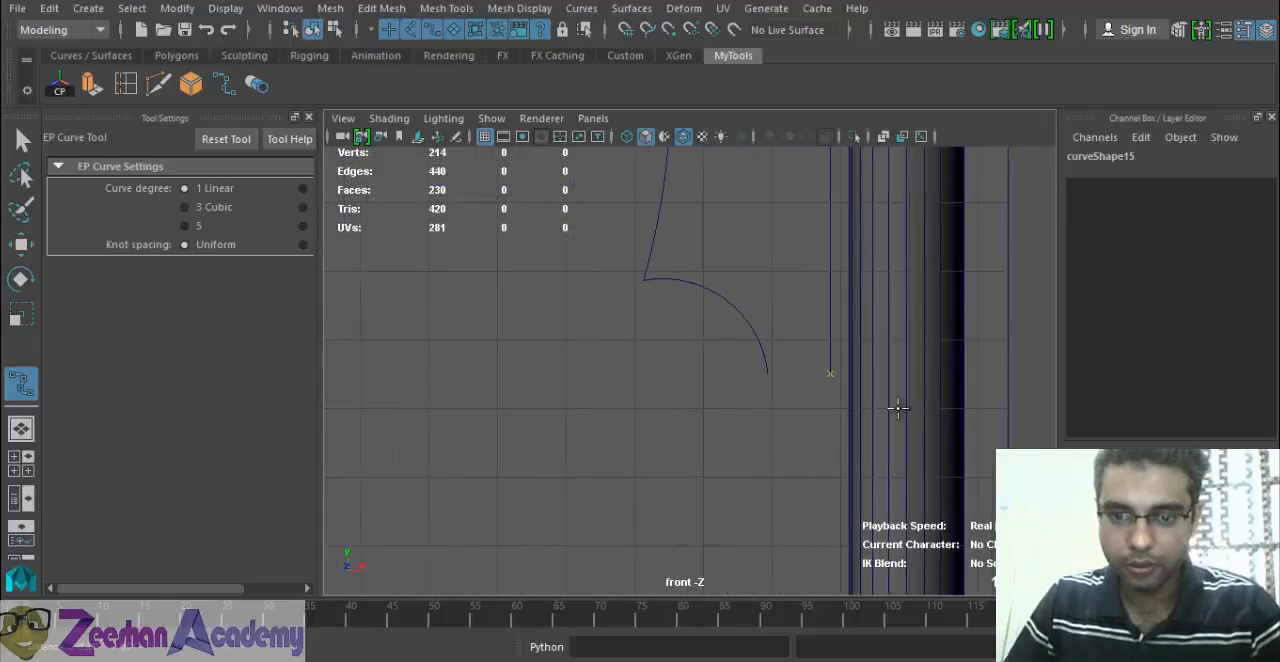
{"action": "left_click", "coordinate": [768, 373]}
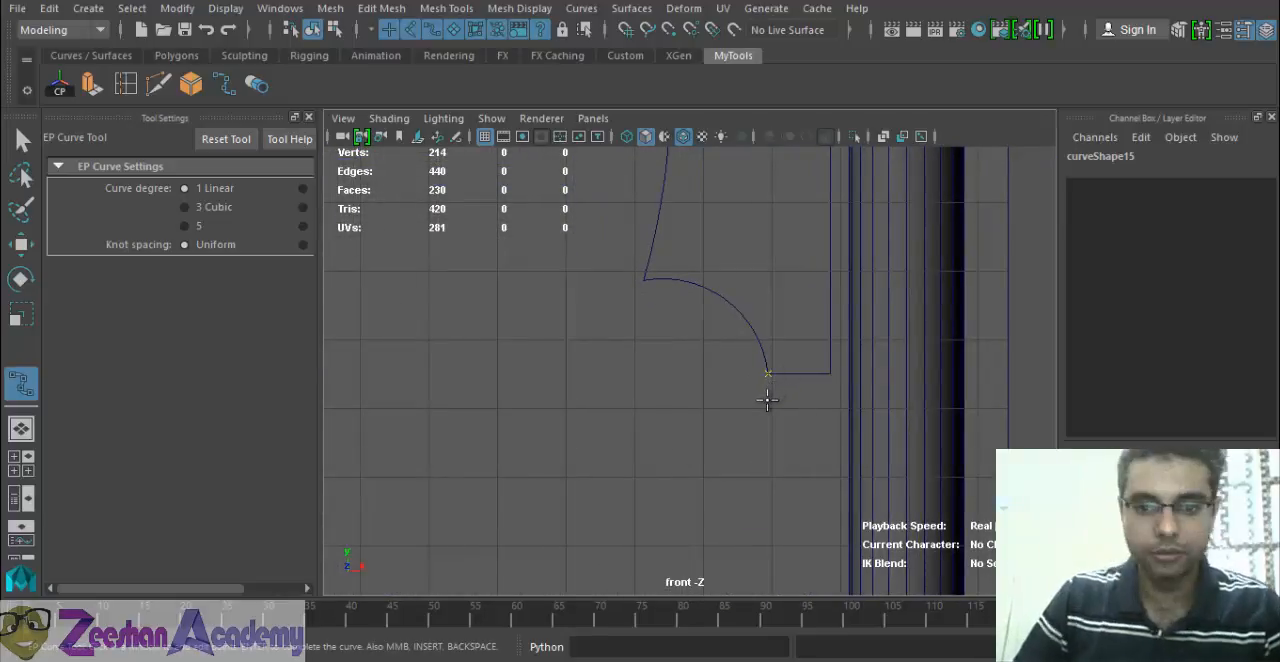
{"action": "key", "text": "w"}
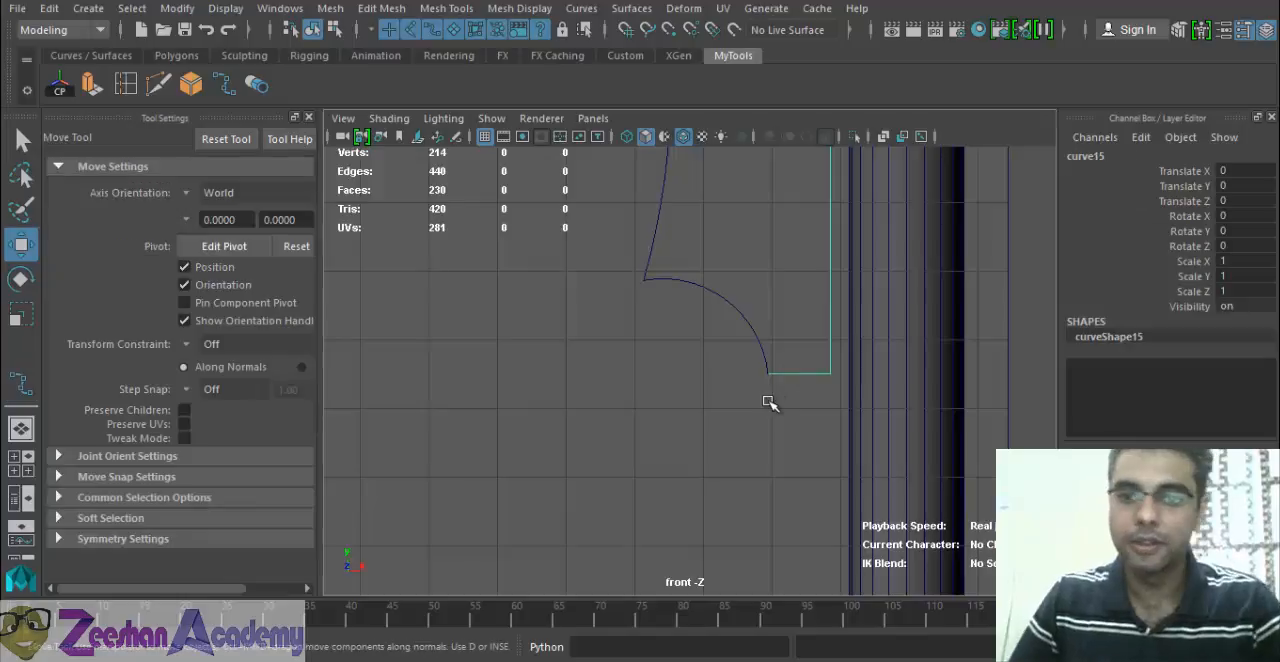
Move the arch together with both lower arcs about 0.83 units to the left, centring them within the border curve.
{"action": "right_click_drag", "start_coordinate": [829, 380], "coordinate": [657, 419], "text": "alt"}
{"action": "middle_click_drag", "start_coordinate": [657, 419], "coordinate": [765, 462], "text": "alt"}
{"action": "scroll", "coordinate": [766, 500], "scroll_direction": "down", "scroll_amount": 4}
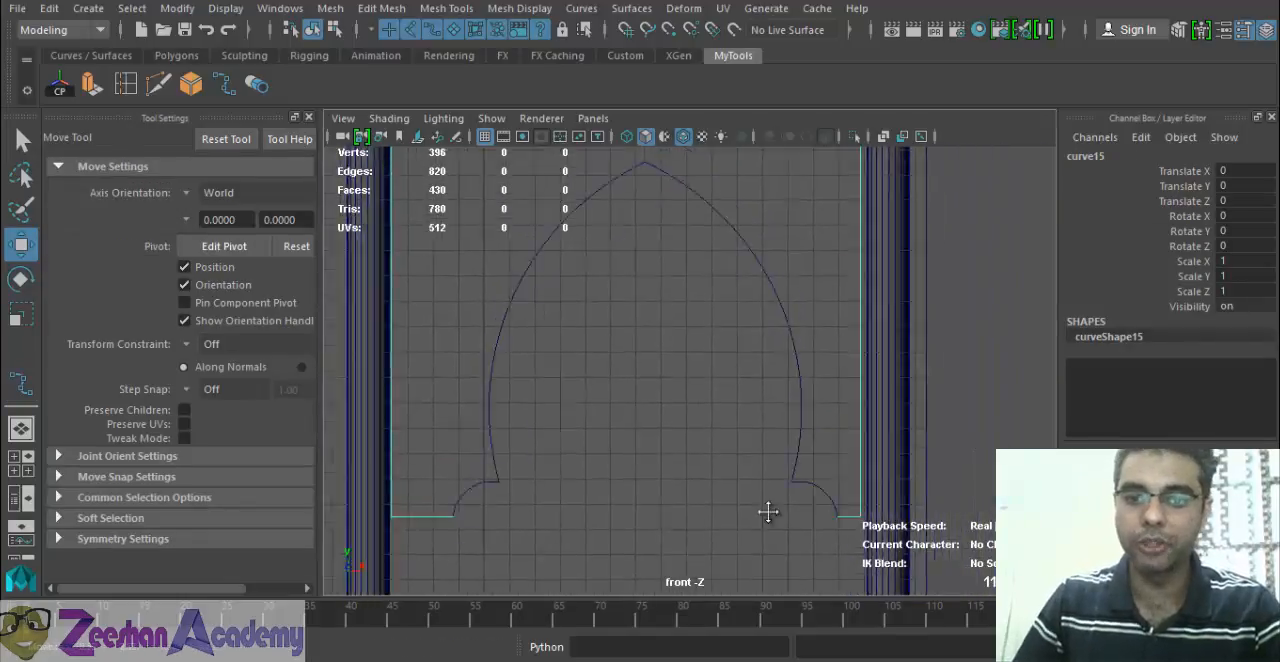
{"action": "scroll", "coordinate": [735, 420], "scroll_direction": "down", "scroll_amount": 2}
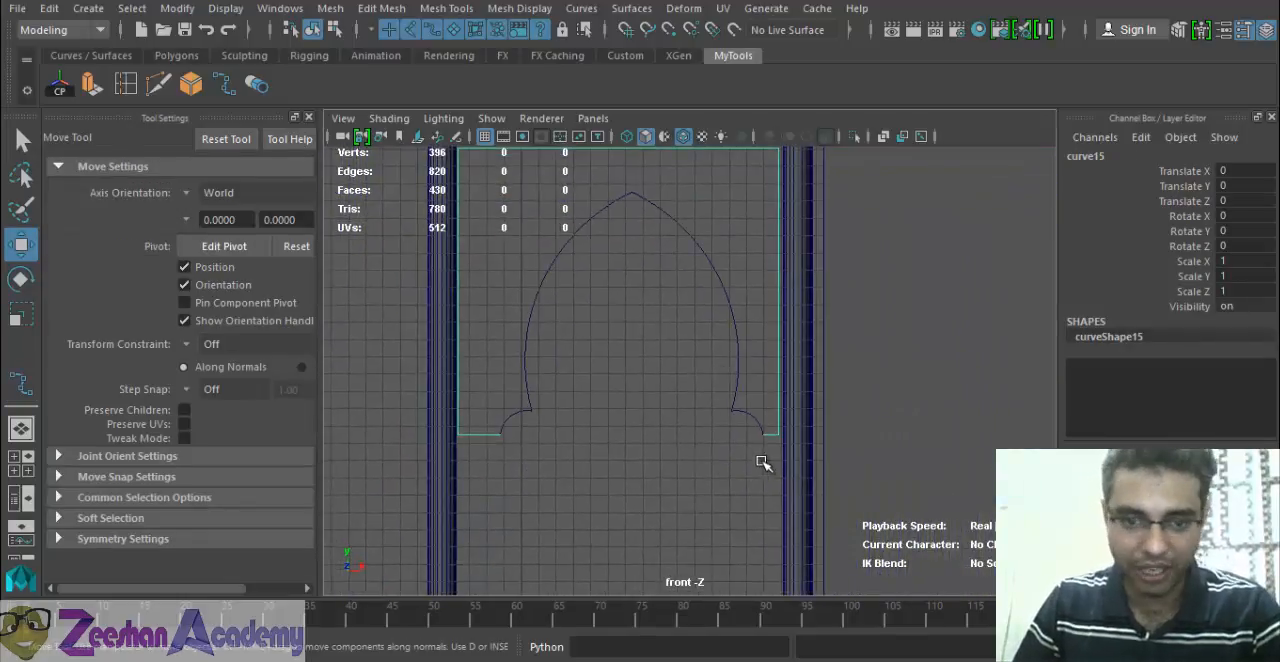
{"action": "right_click_drag", "start_coordinate": [534, 409], "coordinate": [652, 434], "text": "alt"}
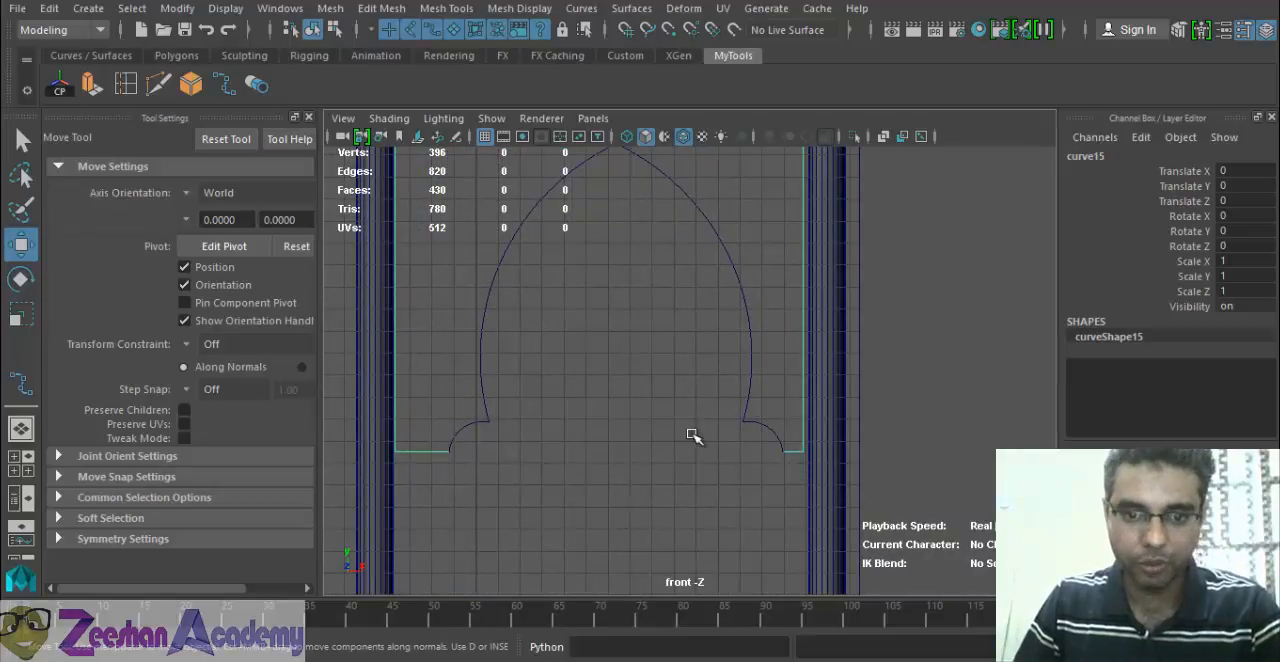
{"action": "middle_click_drag", "start_coordinate": [620, 437], "coordinate": [736, 458], "text": "alt"}
{"action": "right_click_drag", "start_coordinate": [736, 458], "coordinate": [677, 449], "text": "alt"}
{"action": "left_click_drag", "start_coordinate": [645, 449], "coordinate": [604, 420]}
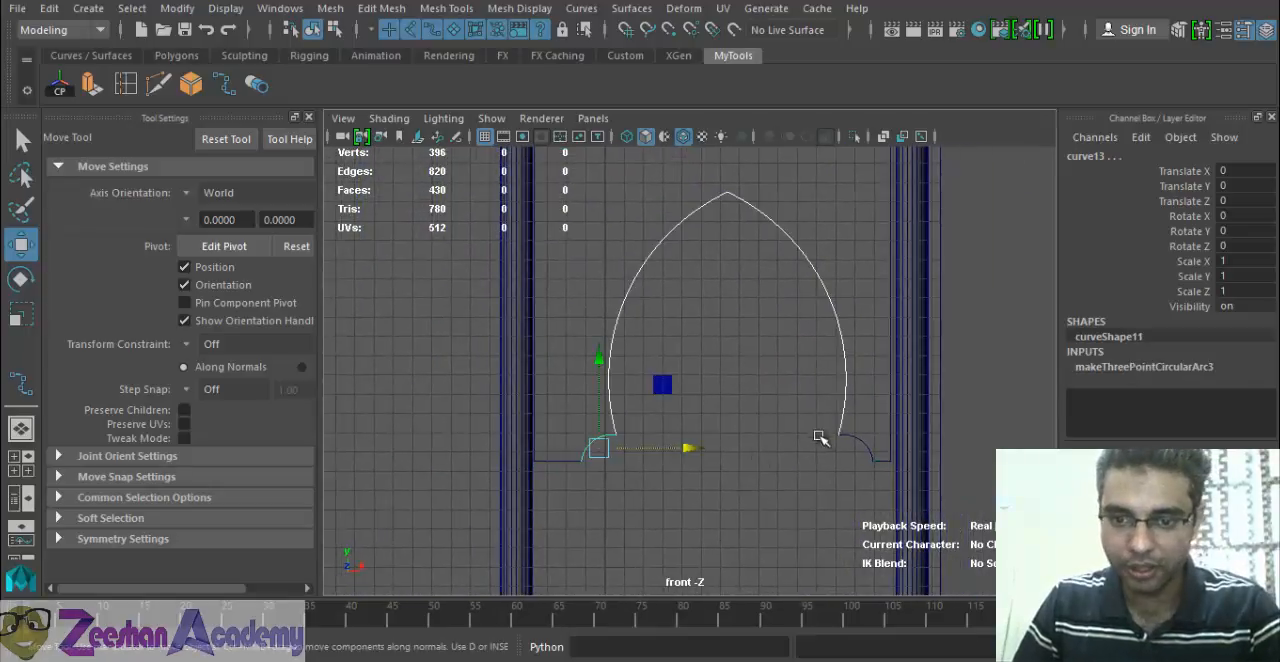
{"action": "left_click", "coordinate": [856, 438], "text": "shift"}
{"action": "left_click_drag", "start_coordinate": [941, 449], "coordinate": [926, 449]}
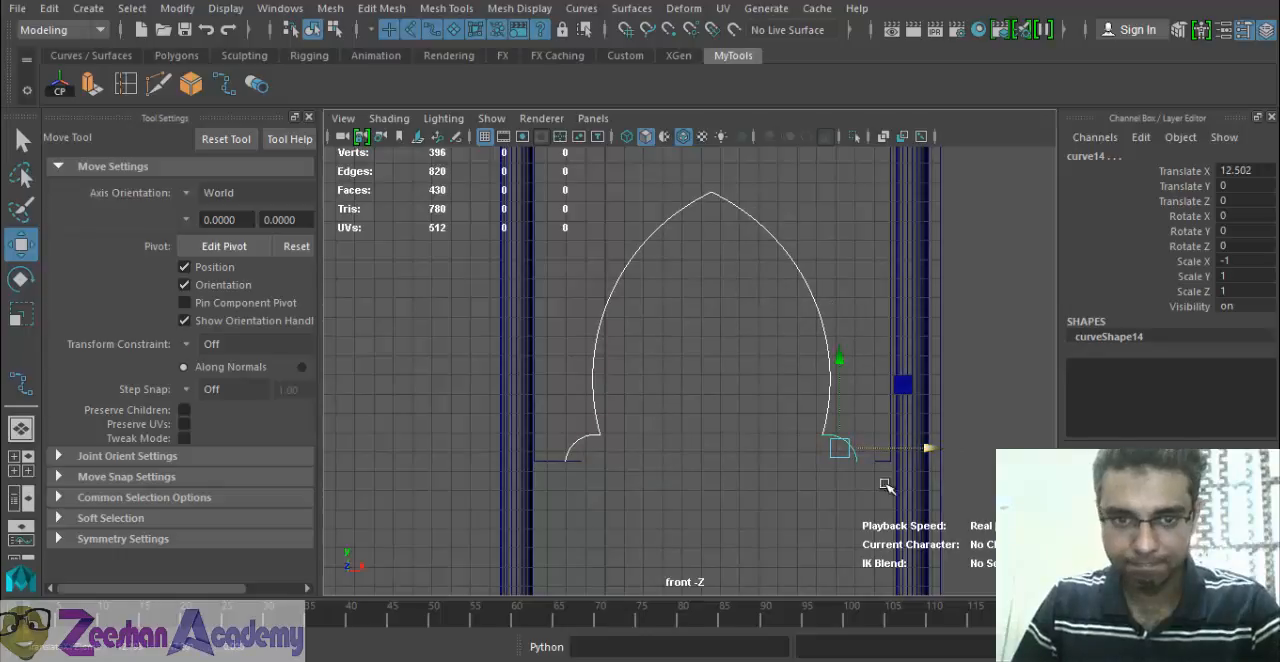
{"action": "middle_click_drag", "start_coordinate": [875, 439], "coordinate": [874, 473], "text": "alt"}
{"action": "middle_click_drag", "start_coordinate": [790, 380], "coordinate": [786, 395], "text": "alt"}
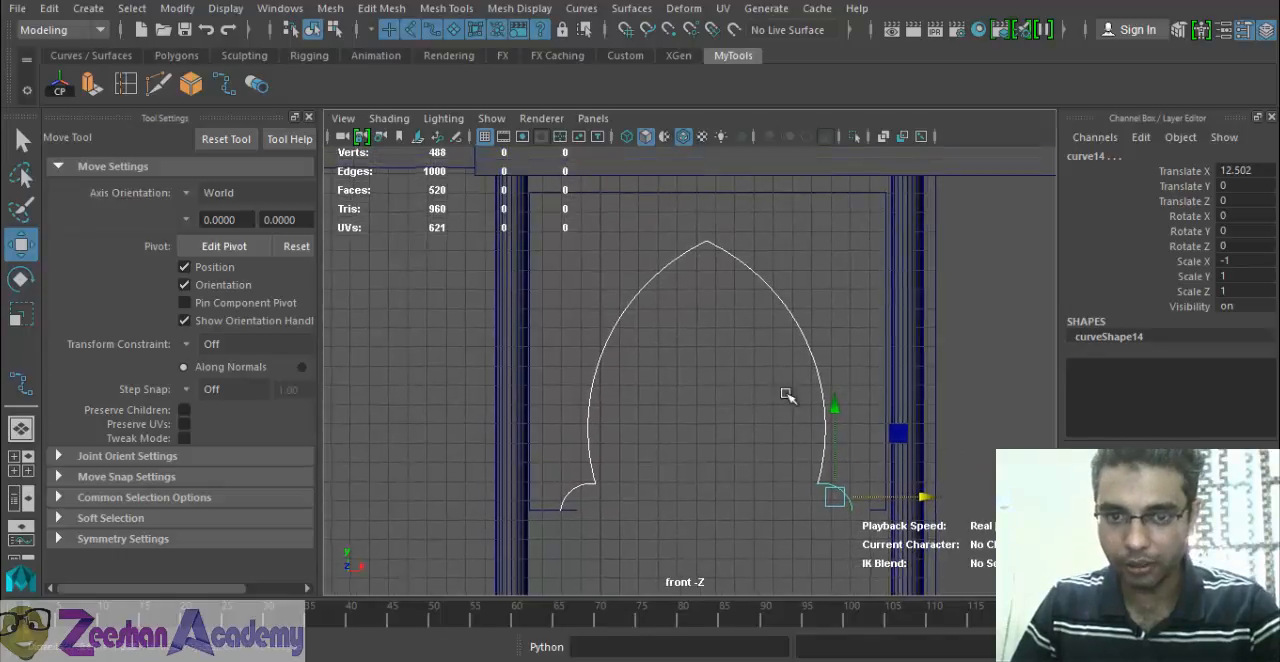
Move the left column outward to the left and the right column outward to Translate X 17.136.
{"action": "left_click", "coordinate": [521, 340]}
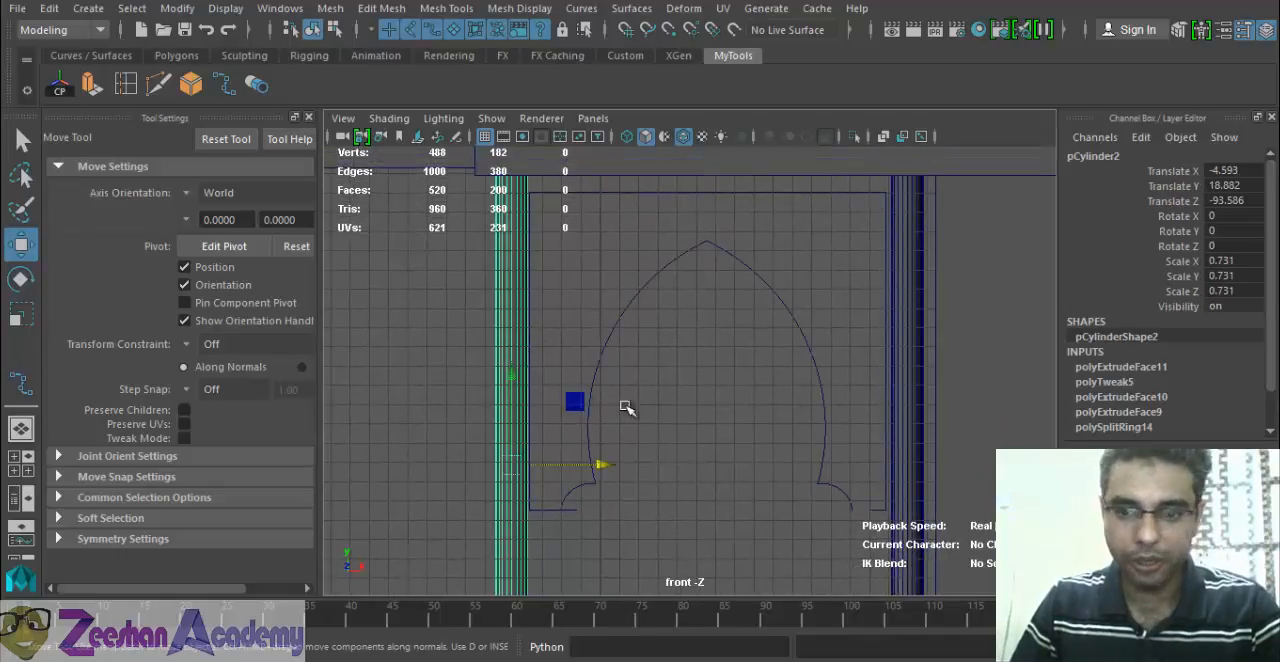
{"action": "left_click_drag", "start_coordinate": [597, 465], "coordinate": [527, 465]}
{"action": "left_click", "coordinate": [922, 392]}
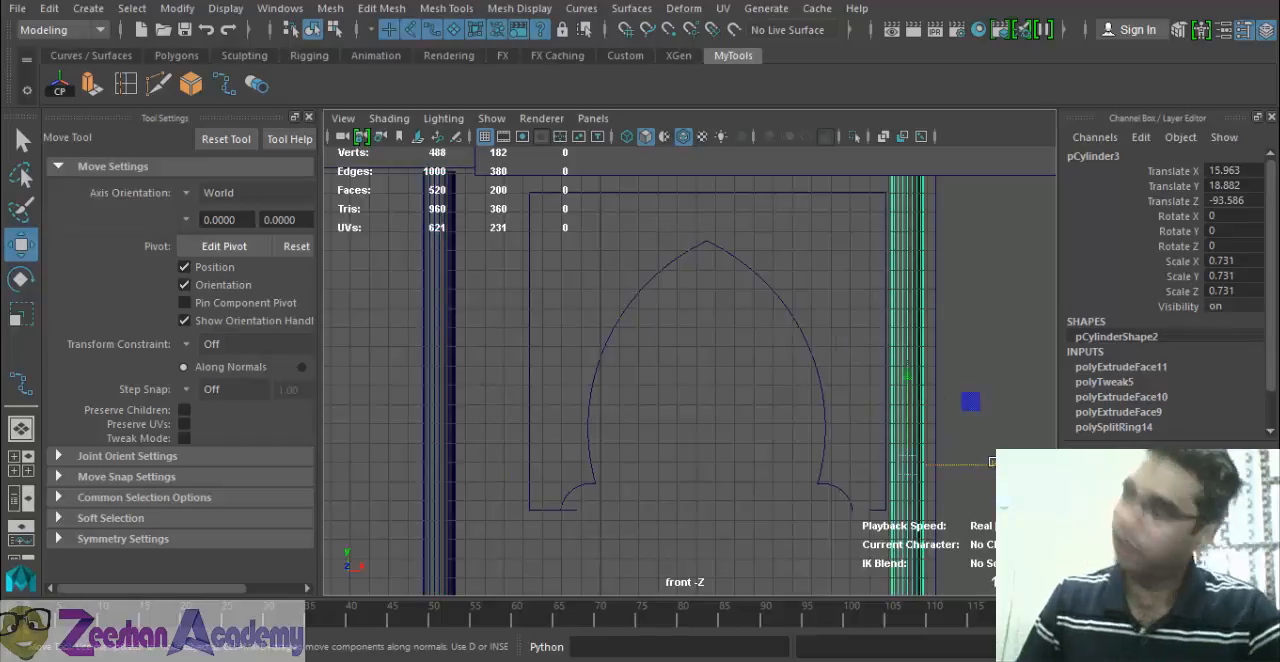
{"action": "left_click_drag", "start_coordinate": [999, 464], "coordinate": [1022, 464]}
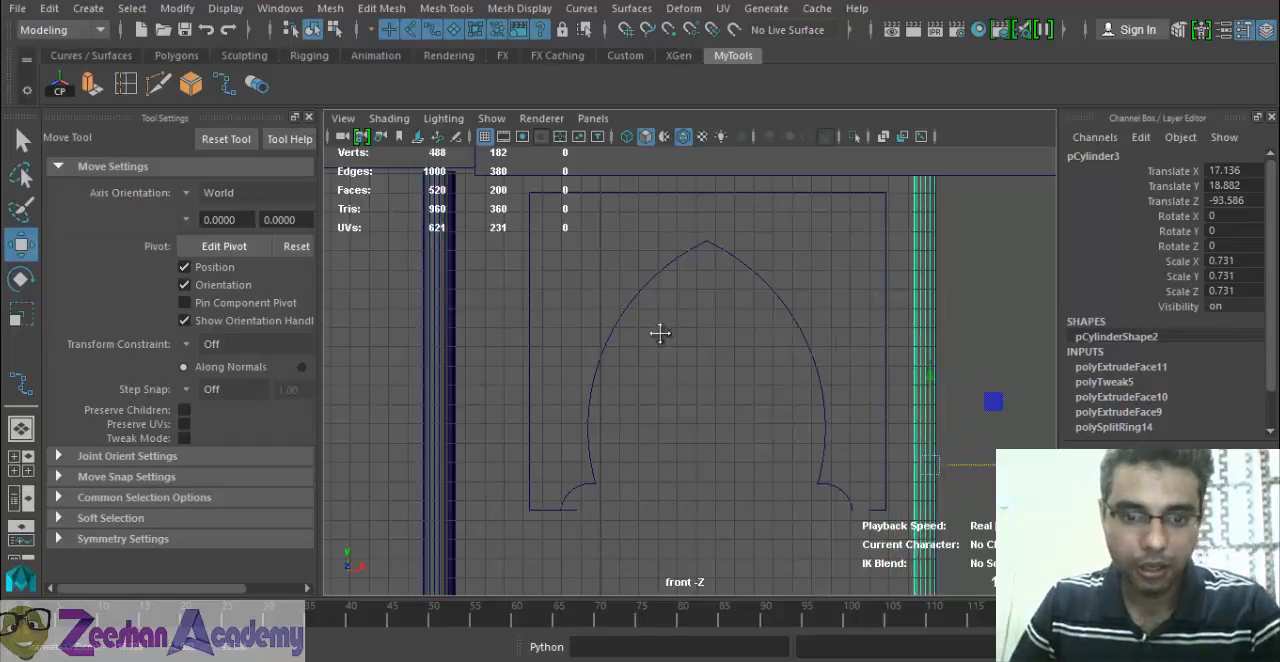
{"action": "scroll", "coordinate": [641, 321], "scroll_direction": "up", "scroll_amount": 1}
{"action": "middle_click_drag", "start_coordinate": [660, 336], "coordinate": [594, 403], "text": "alt"}
{"action": "right_click_drag", "start_coordinate": [594, 403], "coordinate": [613, 420], "text": "alt"}
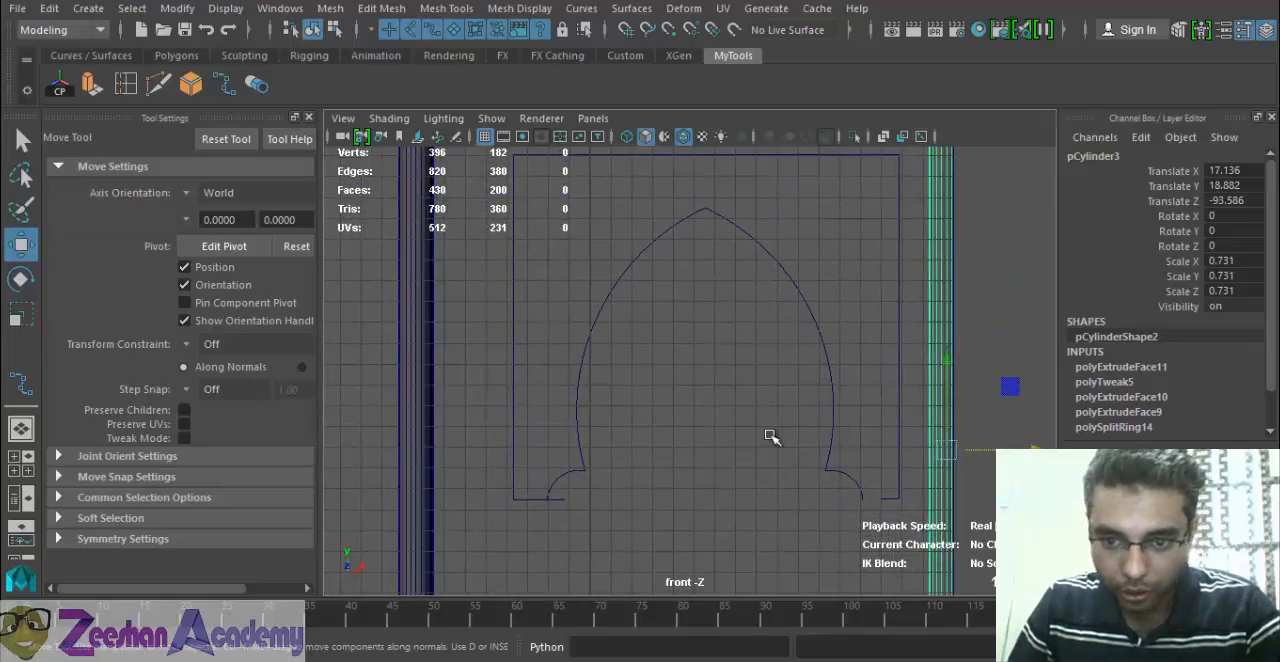
Widen the linear border curve slightly by moving its two left corner points left and its two right corner points right.
{"action": "left_click", "coordinate": [575, 392]}
{"action": "left_click_drag", "start_coordinate": [797, 344], "coordinate": [787, 346]}
{"action": "left_click", "coordinate": [565, 473]}
{"action": "middle_click_drag", "start_coordinate": [591, 513], "coordinate": [618, 450], "text": "alt"}
{"action": "right_click_drag", "start_coordinate": [618, 450], "coordinate": [887, 428], "text": "alt"}
{"action": "left_click_drag", "start_coordinate": [493, 457], "coordinate": [519, 498]}
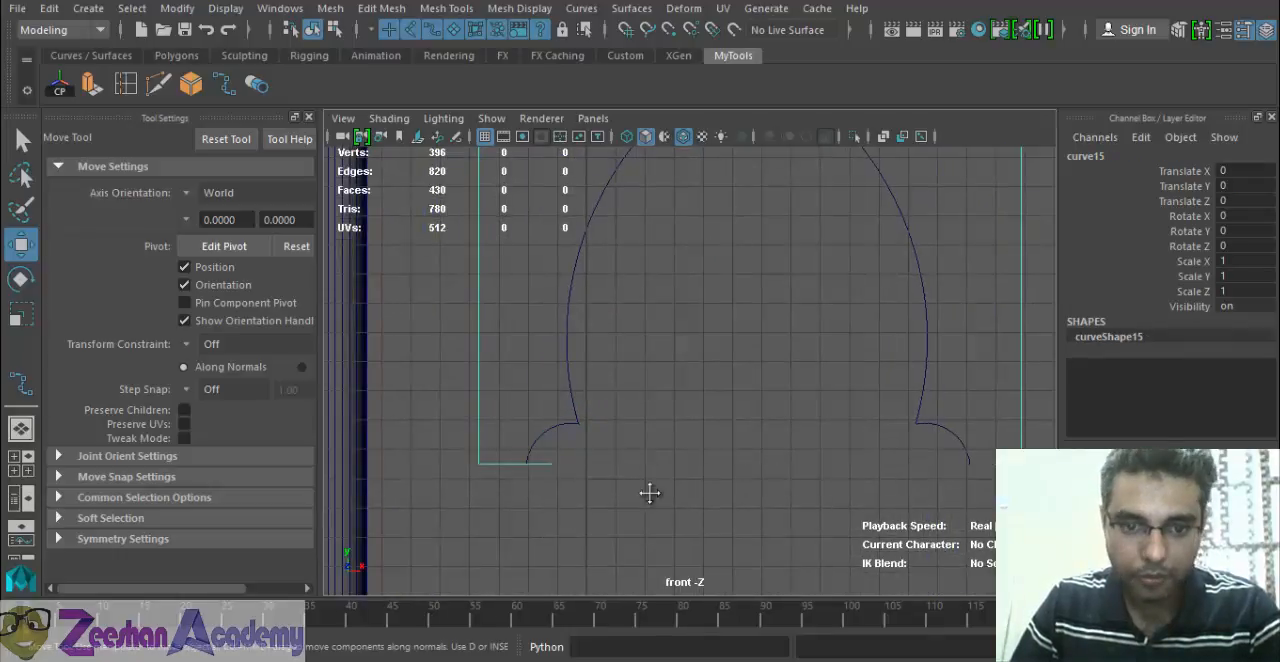
{"action": "middle_click_drag", "start_coordinate": [650, 493], "coordinate": [697, 539], "text": "alt"}
{"action": "right_click_drag", "start_coordinate": [697, 539], "coordinate": [560, 403], "text": "alt"}
{"action": "right_click_drag", "start_coordinate": [658, 372], "coordinate": [526, 363], "text": "alt"}
{"action": "middle_click_drag", "start_coordinate": [526, 363], "coordinate": [527, 422], "text": "alt"}
{"action": "right_click_drag", "start_coordinate": [567, 340], "coordinate": [588, 276]}
{"action": "right_click_drag", "start_coordinate": [632, 320], "coordinate": [597, 325], "text": "alt"}
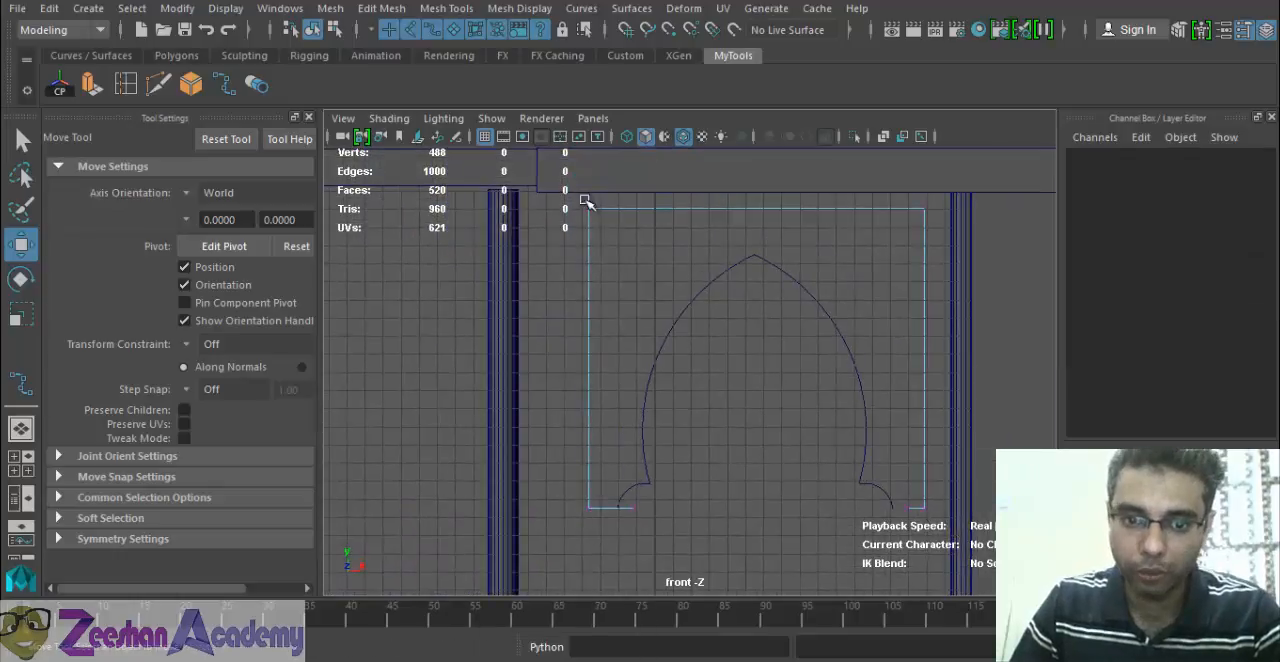
{"action": "left_click_drag", "start_coordinate": [568, 205], "coordinate": [601, 517]}
{"action": "middle_click_drag", "start_coordinate": [700, 454], "coordinate": [708, 474], "text": "alt"}
{"action": "right_click_drag", "start_coordinate": [659, 441], "coordinate": [668, 443], "text": "alt"}
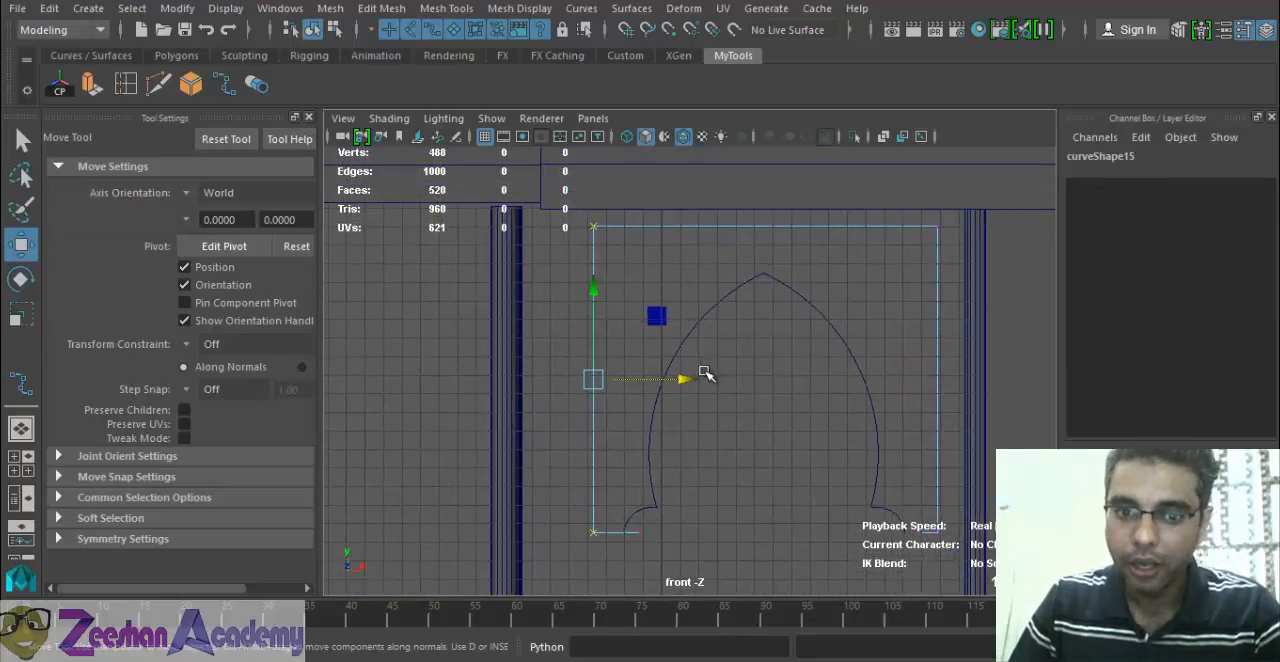
{"action": "left_click_drag", "start_coordinate": [686, 381], "coordinate": [677, 379]}
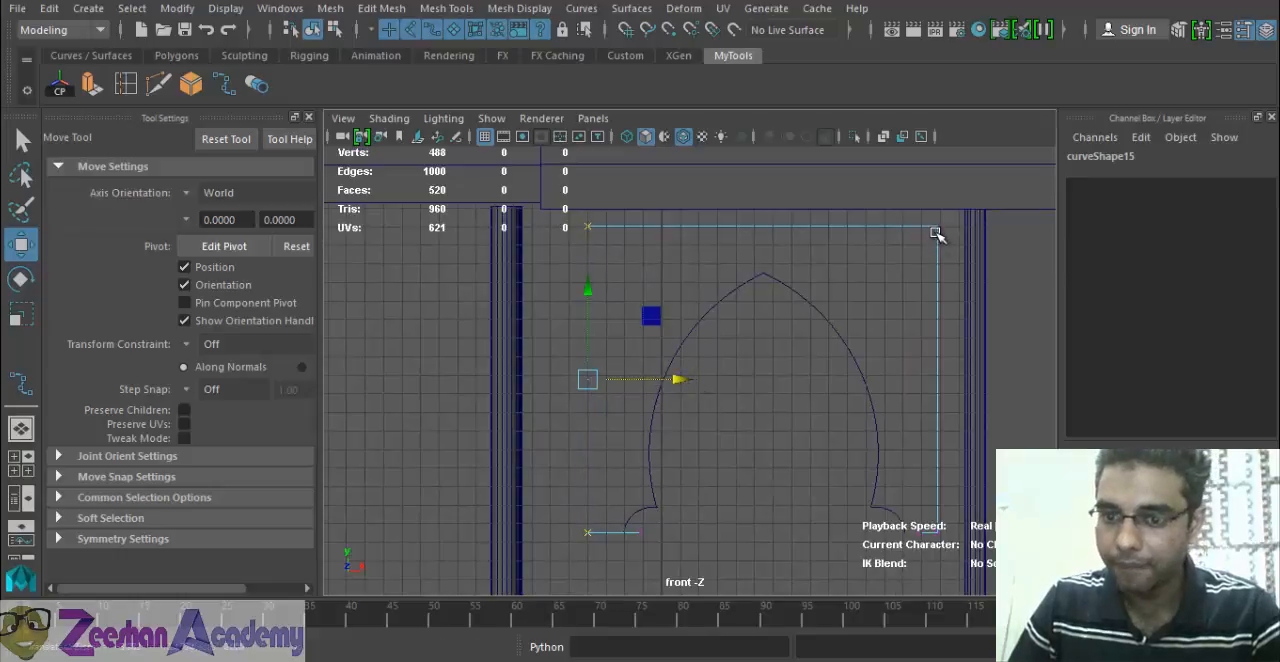
{"action": "left_click_drag", "start_coordinate": [940, 258], "coordinate": [960, 545]}
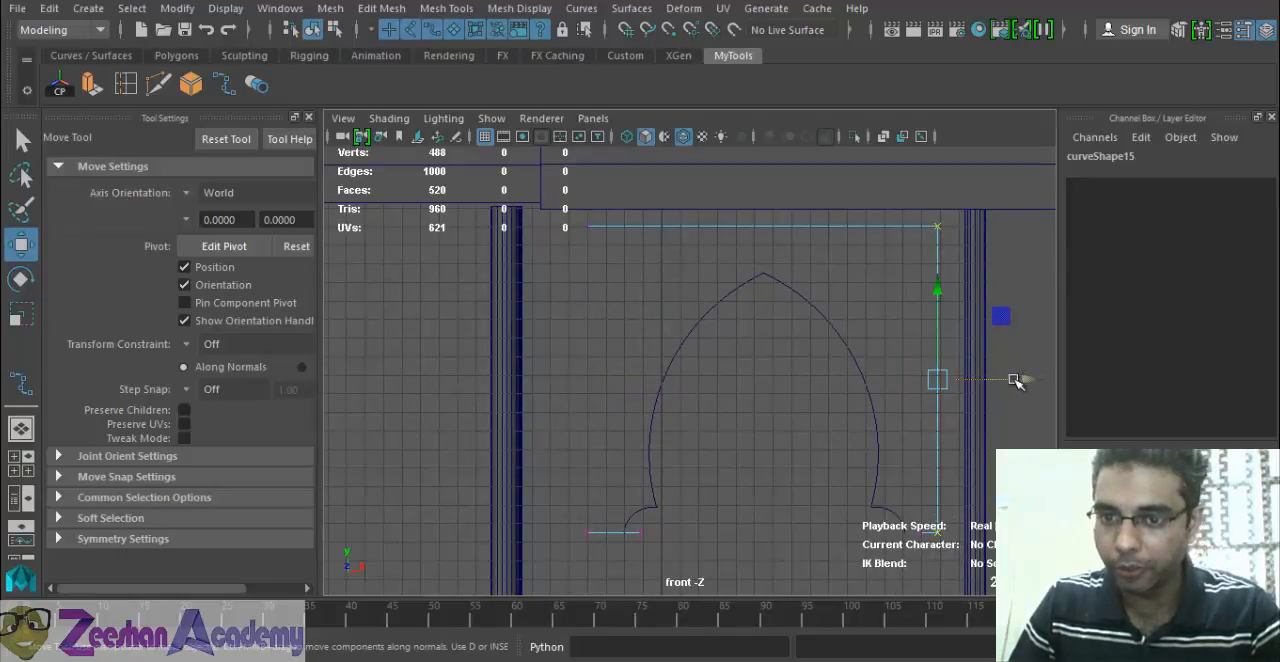
{"action": "left_click_drag", "start_coordinate": [1015, 380], "coordinate": [1018, 381]}
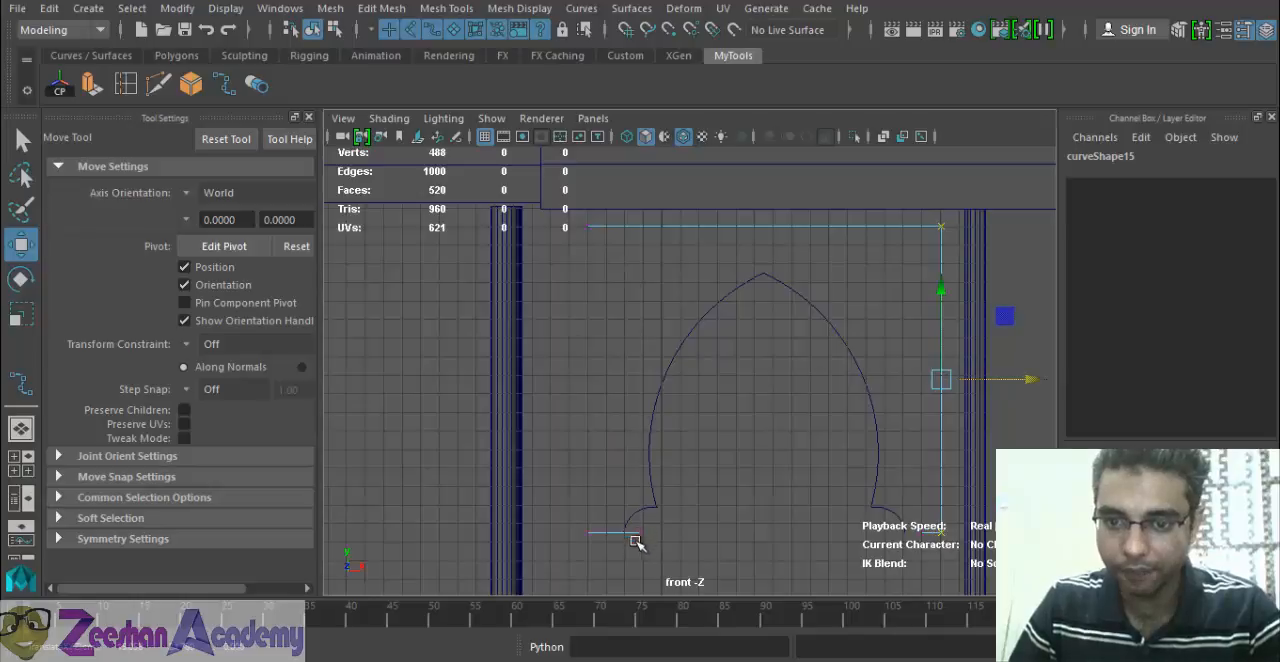
Move the border curve's two lower end points horizontally to meet the outer ends of the left and right arcs.
{"action": "middle_click_drag", "start_coordinate": [657, 537], "coordinate": [634, 393], "text": "alt"}
{"action": "right_click_drag", "start_coordinate": [634, 393], "coordinate": [870, 425], "text": "alt"}
{"action": "left_click_drag", "start_coordinate": [588, 381], "coordinate": [560, 425]}
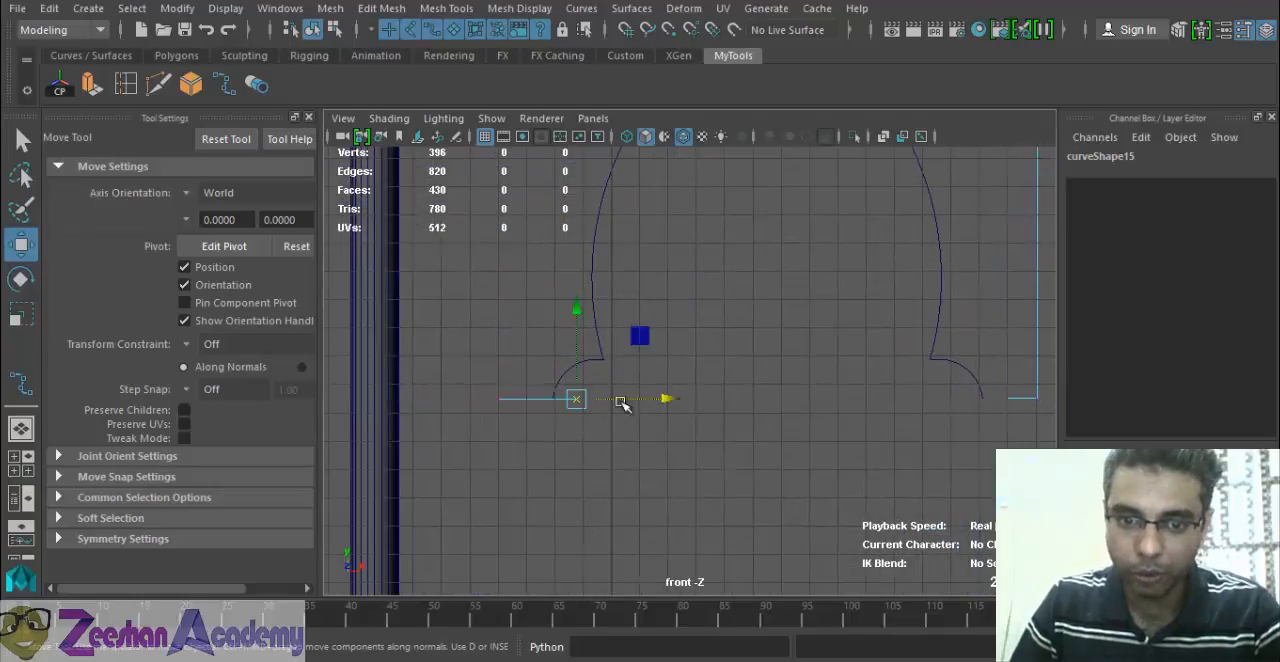
{"action": "left_click_drag", "start_coordinate": [669, 400], "coordinate": [640, 406]}
{"action": "mouse_move", "coordinate": [1022, 397]}
{"action": "left_mouse_down"}
{"action": "mouse_move", "coordinate": [1002, 420]}
{"action": "mouse_move", "coordinate": [1026, 398]}
{"action": "mouse_move", "coordinate": [1009, 398]}
{"action": "left_mouse_up"}
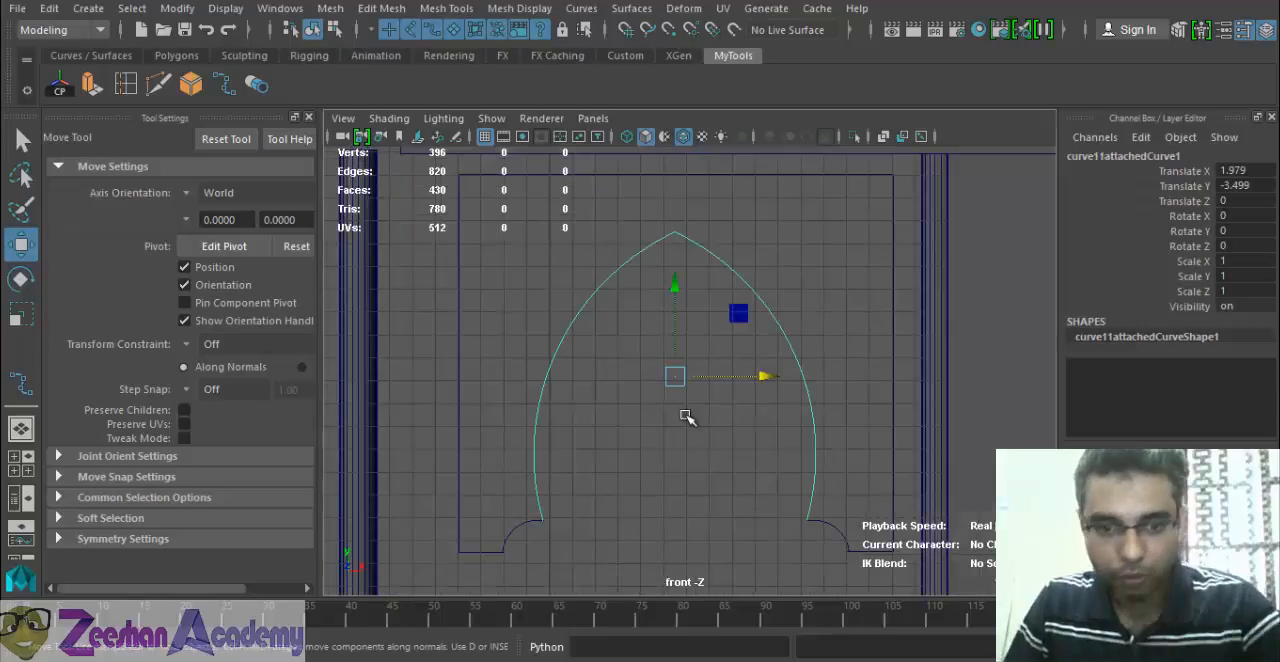
Shift the left arc to Translate X -0.884 so its inner end meets the arch's lower left end.
{"action": "scroll", "coordinate": [649, 437], "scroll_direction": "up", "scroll_amount": 5}
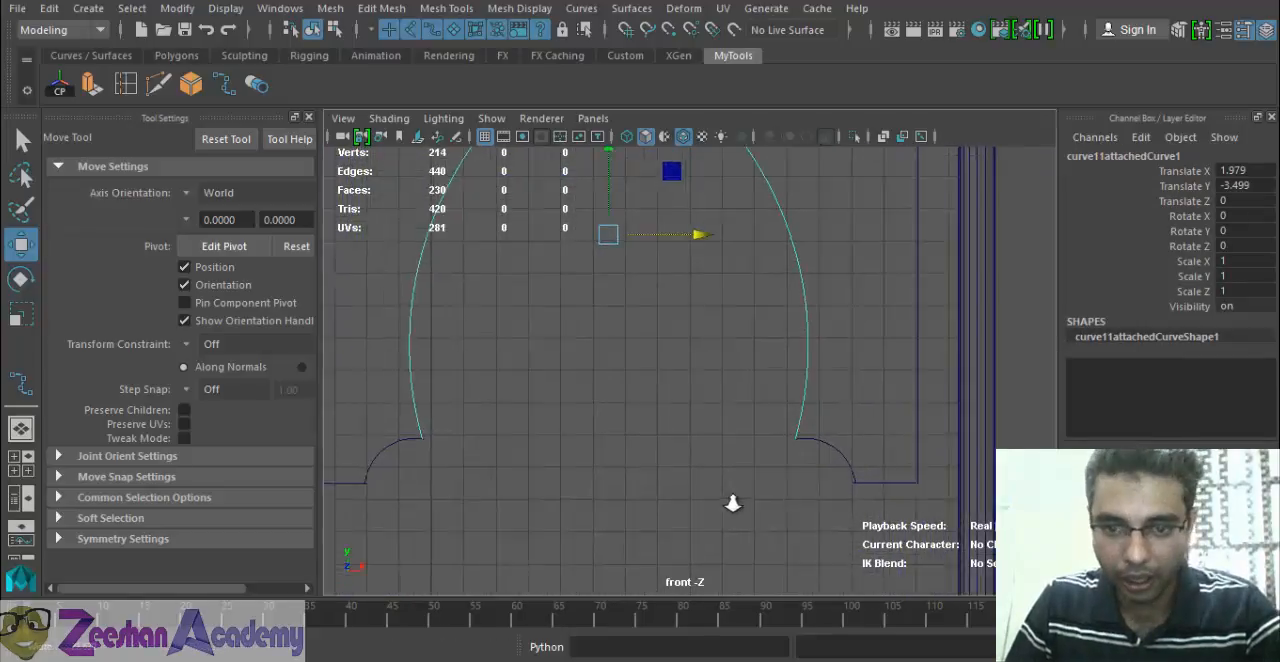
{"action": "middle_click_drag", "start_coordinate": [731, 428], "coordinate": [832, 454], "text": "alt"}
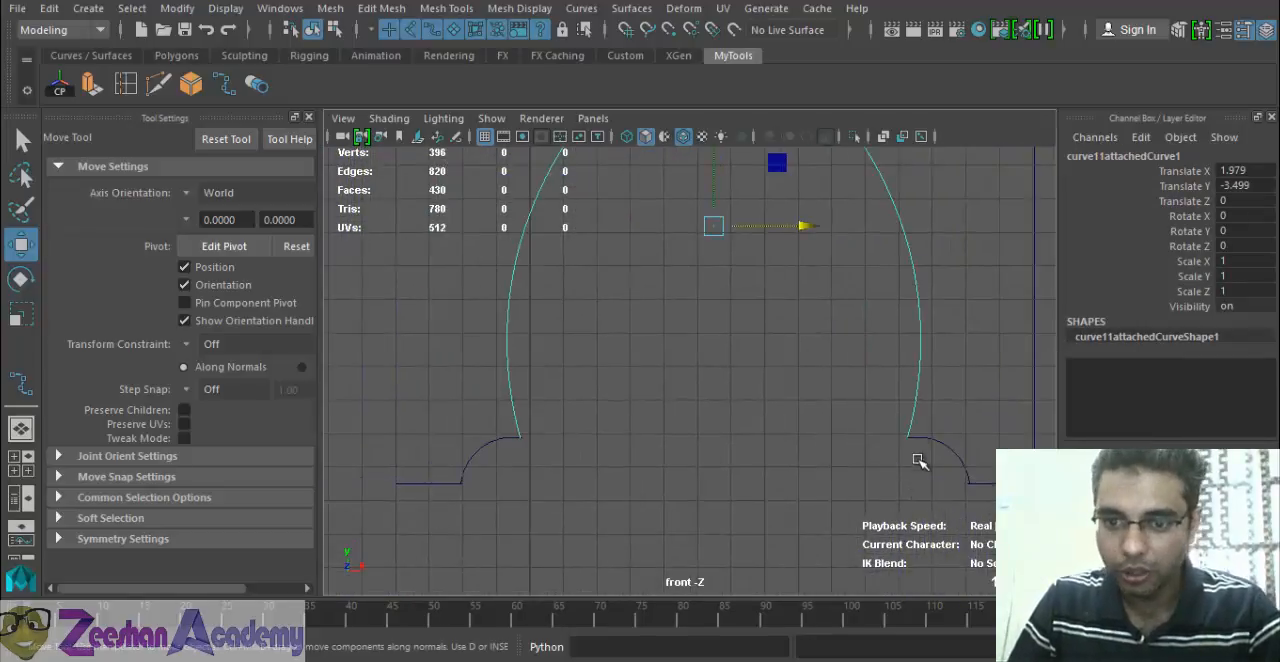
{"action": "left_click", "coordinate": [947, 477]}
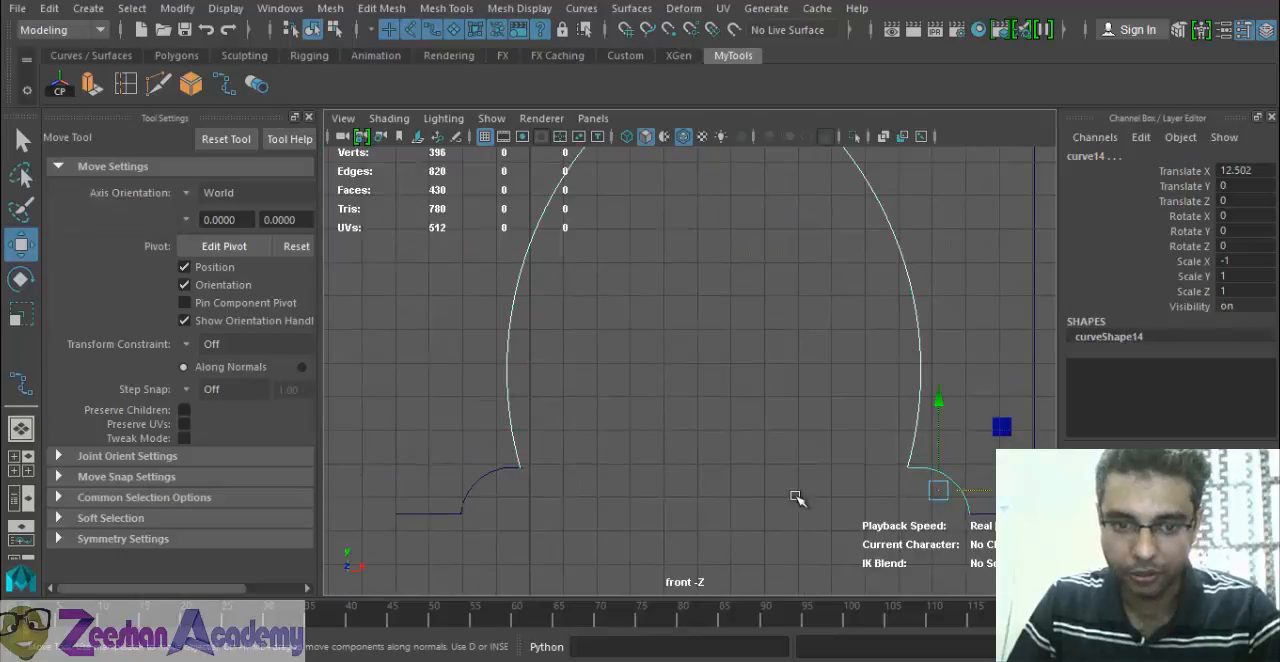
{"action": "left_click", "coordinate": [507, 469], "text": "shift"}
{"action": "middle_click_drag", "start_coordinate": [756, 475], "coordinate": [706, 403], "text": "alt"}
{"action": "scroll", "coordinate": [704, 403], "scroll_direction": "up", "scroll_amount": 5}
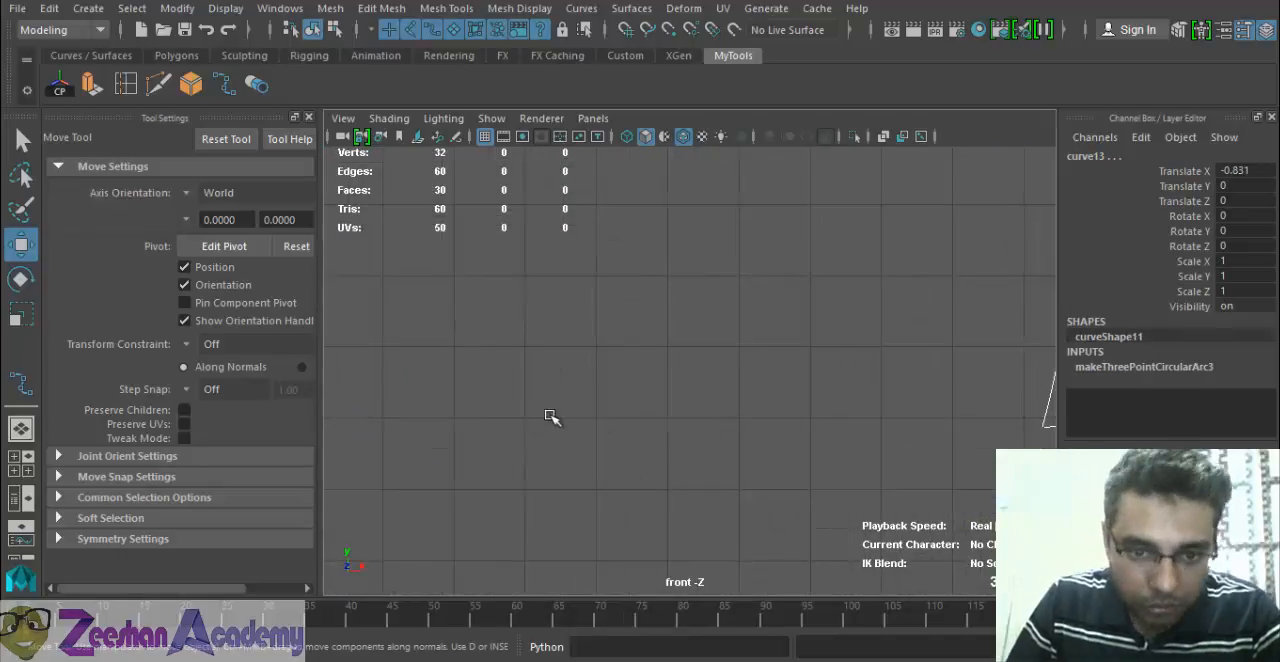
{"action": "middle_click_drag", "start_coordinate": [550, 416], "coordinate": [824, 394], "text": "alt"}
{"action": "left_click", "coordinate": [461, 416]}
{"action": "left_click", "coordinate": [484, 427]}
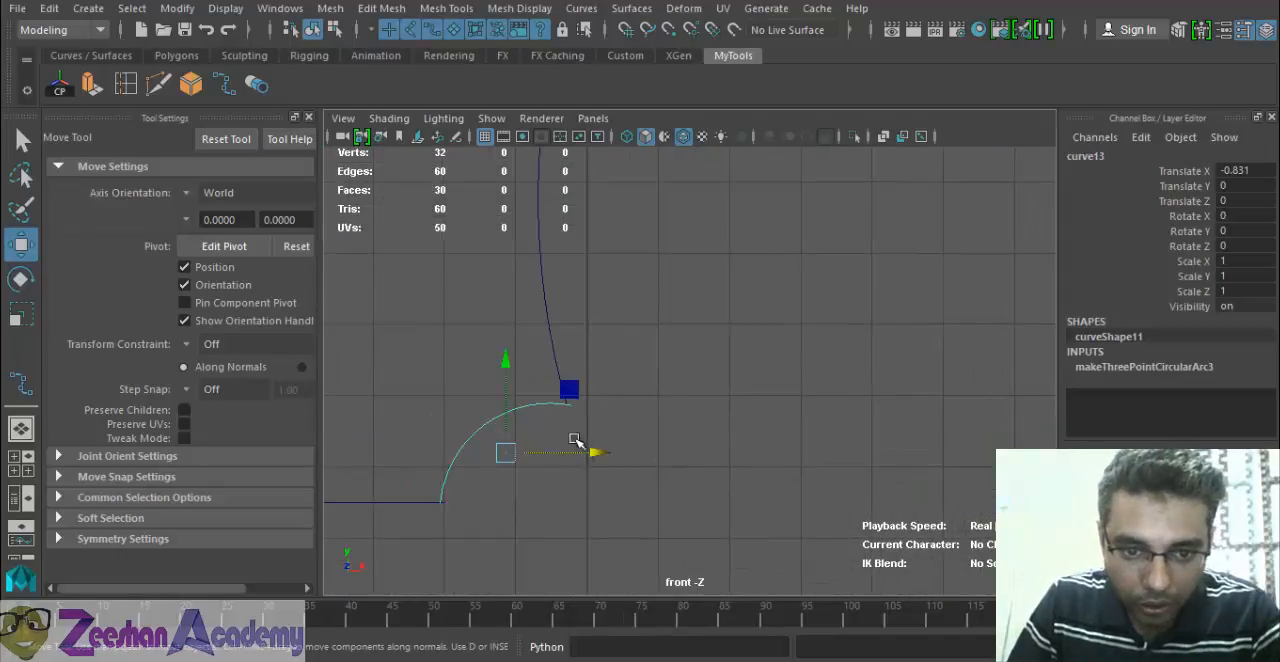
{"action": "left_click_drag", "start_coordinate": [596, 454], "coordinate": [593, 453]}
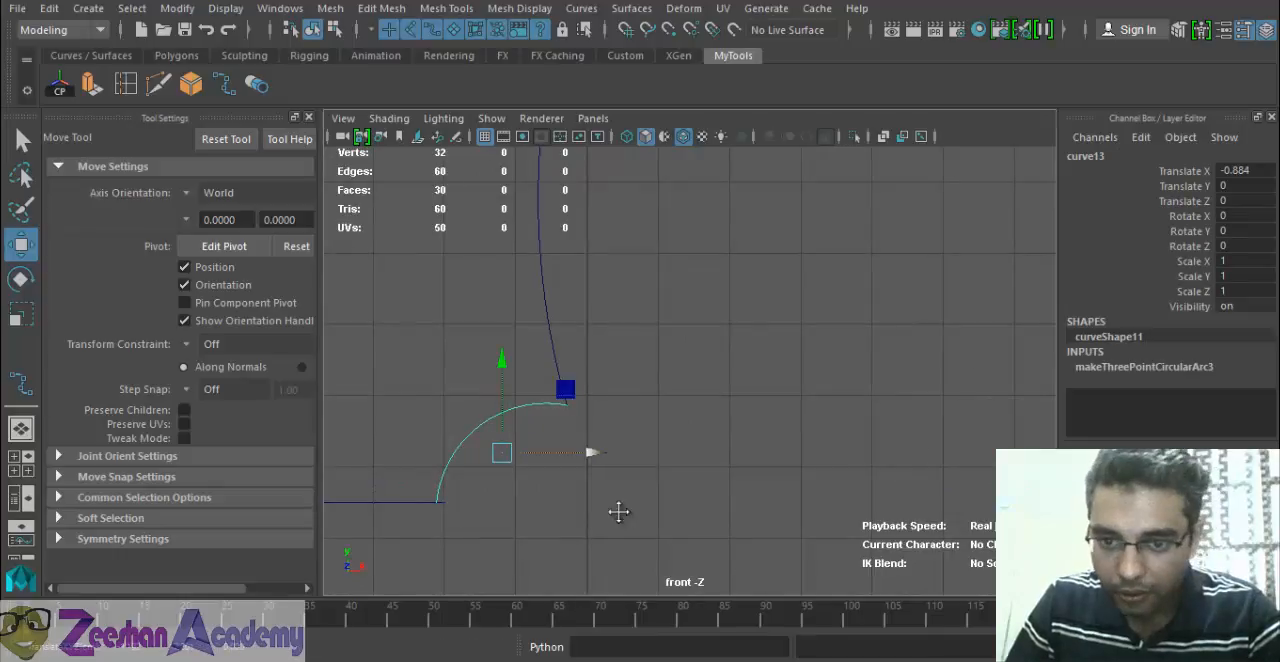
Shift the right arc to Translate X 12.462 so its inner end meets the arch's lower right end.
{"action": "middle_click_drag", "start_coordinate": [617, 514], "coordinate": [370, 509], "text": "alt"}
{"action": "middle_click_drag", "start_coordinate": [1030, 414], "coordinate": [790, 408], "text": "alt"}
{"action": "left_click", "coordinate": [806, 409]}
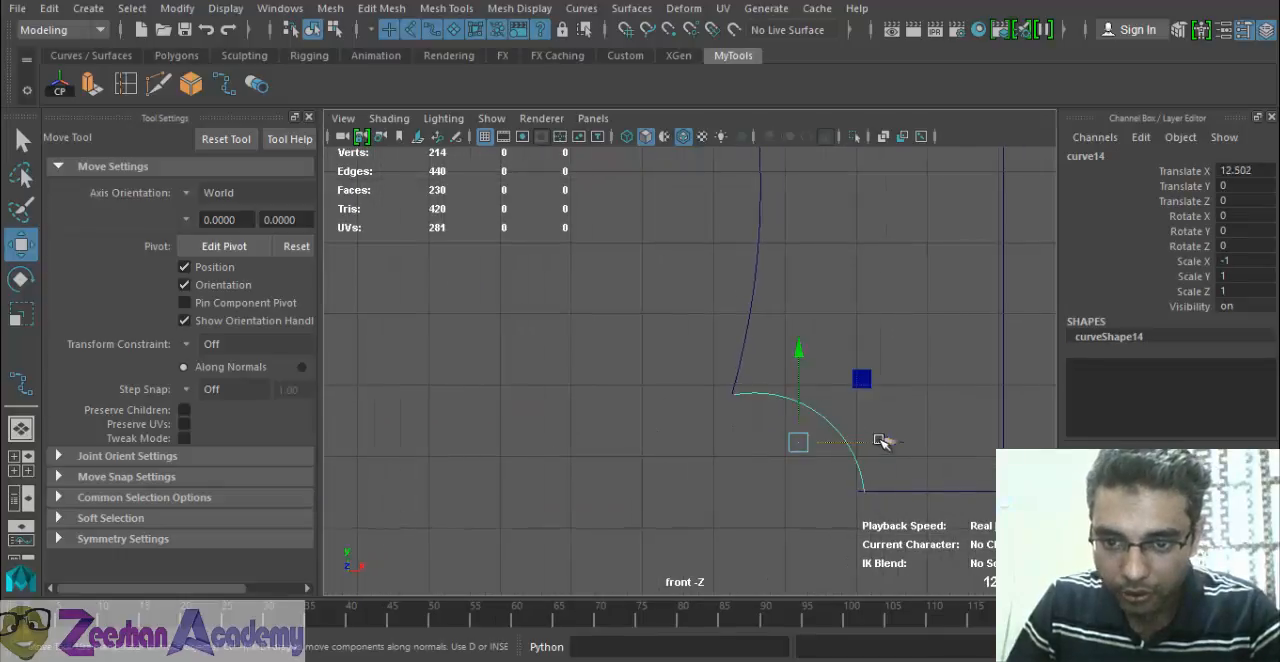
{"action": "left_click_drag", "start_coordinate": [889, 442], "coordinate": [889, 442]}
Attach the left arc to the pointed arch with Attach Curves, using the Connect method and keeping multiple knots.
{"action": "scroll", "coordinate": [626, 392], "scroll_direction": "down", "scroll_amount": 5}
{"action": "mouse_move", "coordinate": [580, 384]}
{"action": "middle_mouse_down", "text": "alt"}
{"action": "mouse_move", "coordinate": [835, 418]}
{"action": "mouse_move", "coordinate": [585, 400]}
{"action": "middle_mouse_up", "text": "alt"}
{"action": "left_click", "coordinate": [529, 427]}
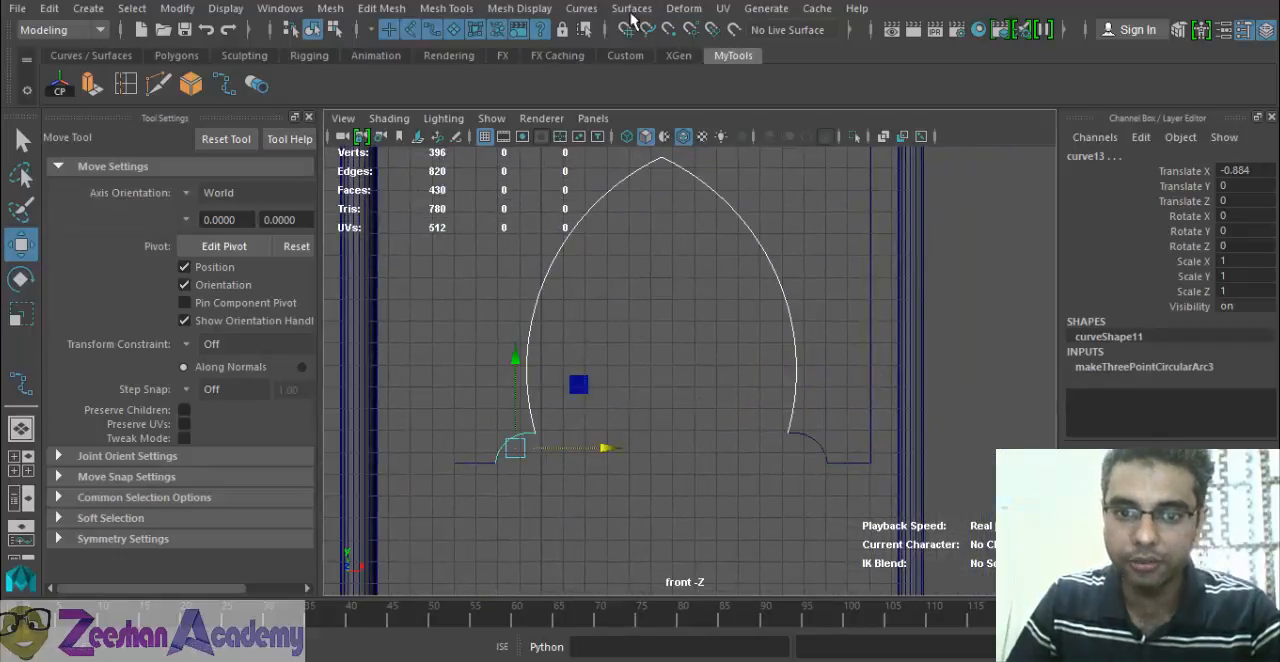
{"action": "left_click", "coordinate": [581, 8]}
{"action": "left_click", "coordinate": [729, 268]}
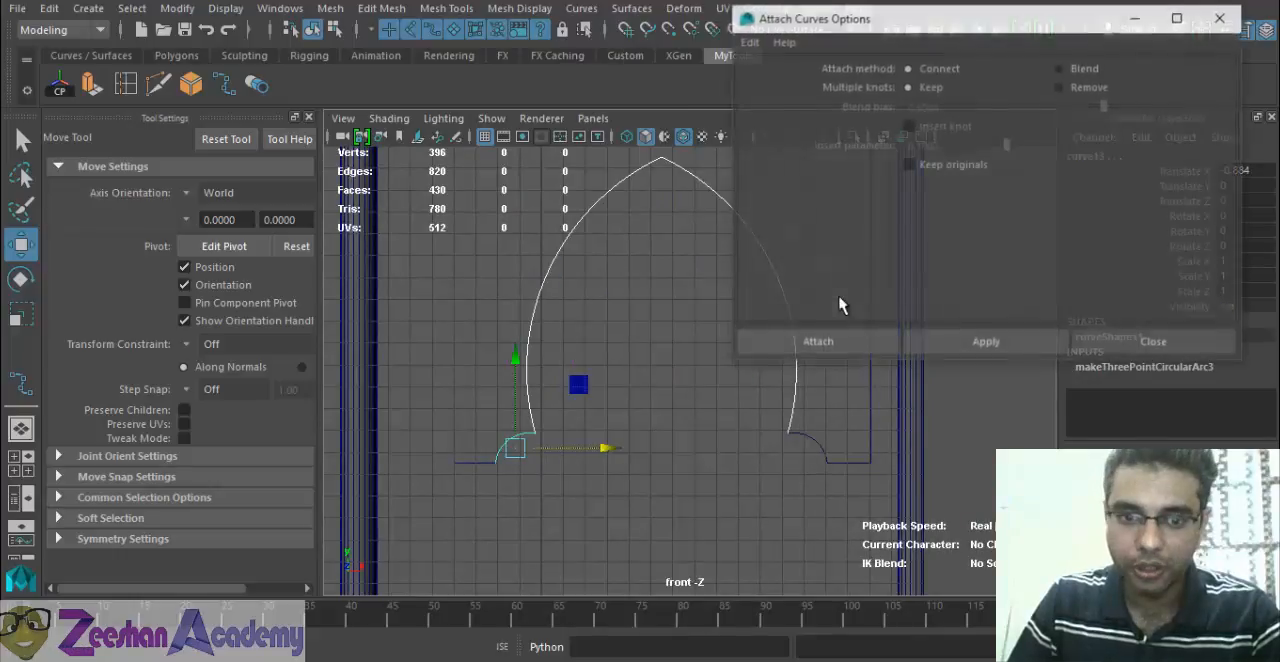
{"action": "left_click", "coordinate": [862, 341]}
Attach the right arc and the linear border curve to the arch to form one continuous outline.
{"action": "middle_click_drag", "start_coordinate": [807, 436], "coordinate": [769, 456], "text": "alt"}
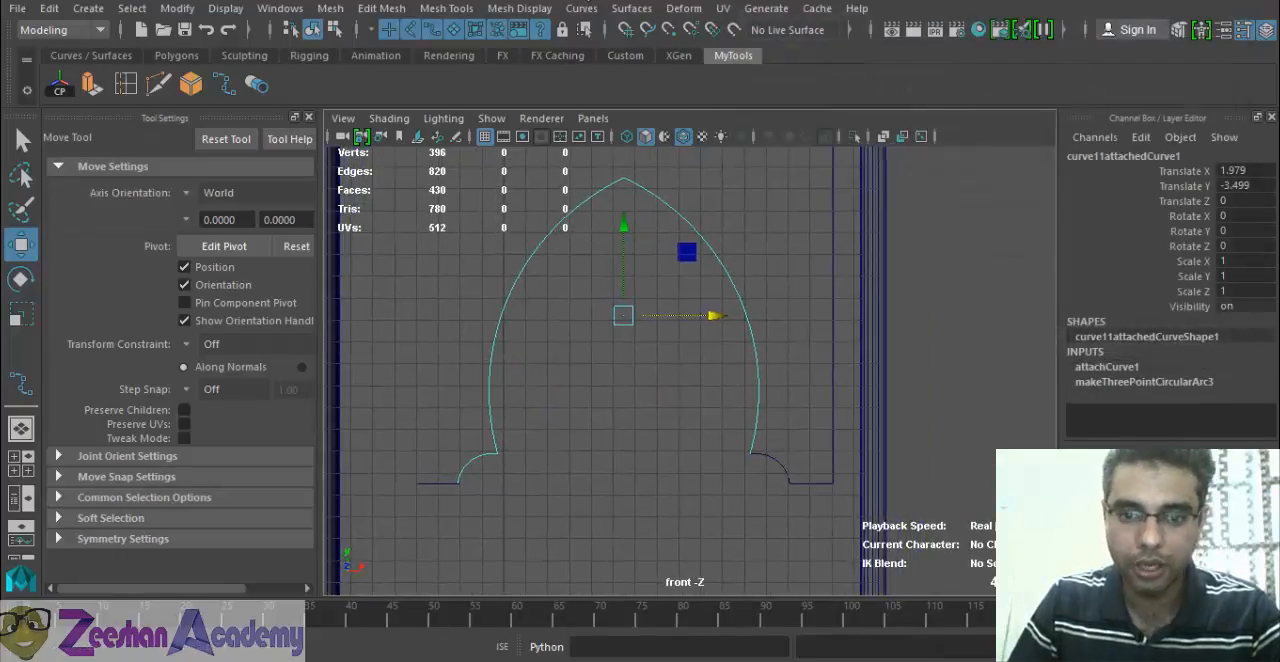
{"action": "left_click", "coordinate": [763, 484]}
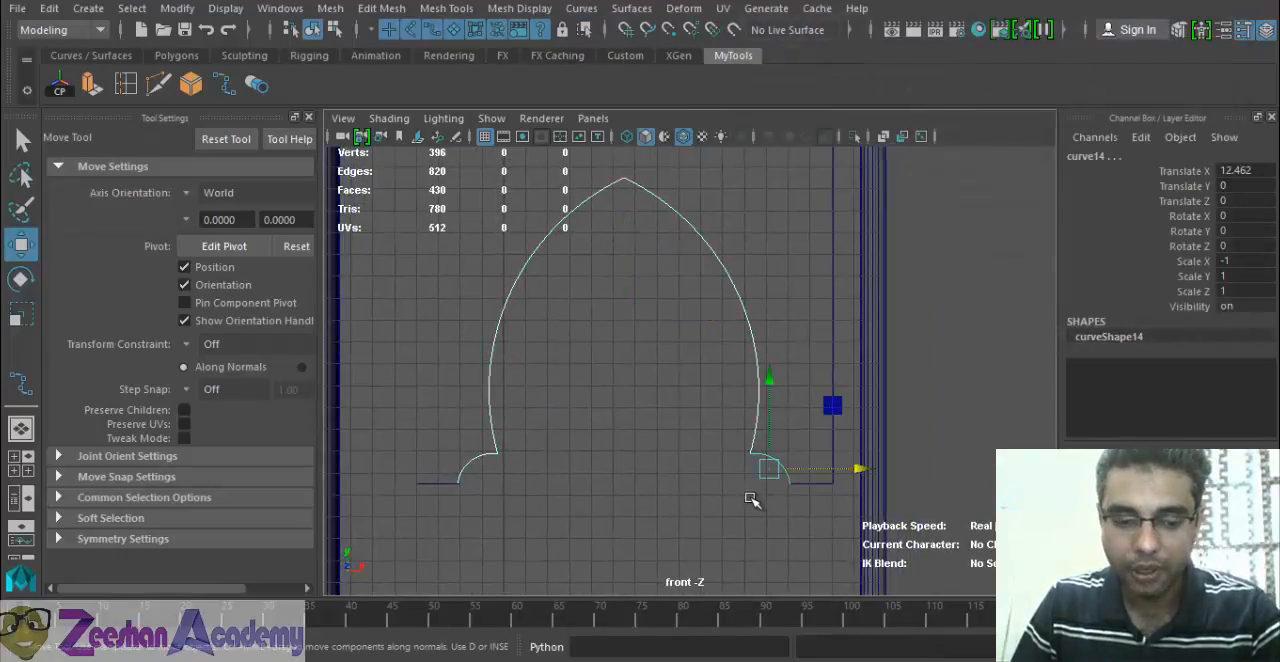
{"action": "key", "text": "g"}
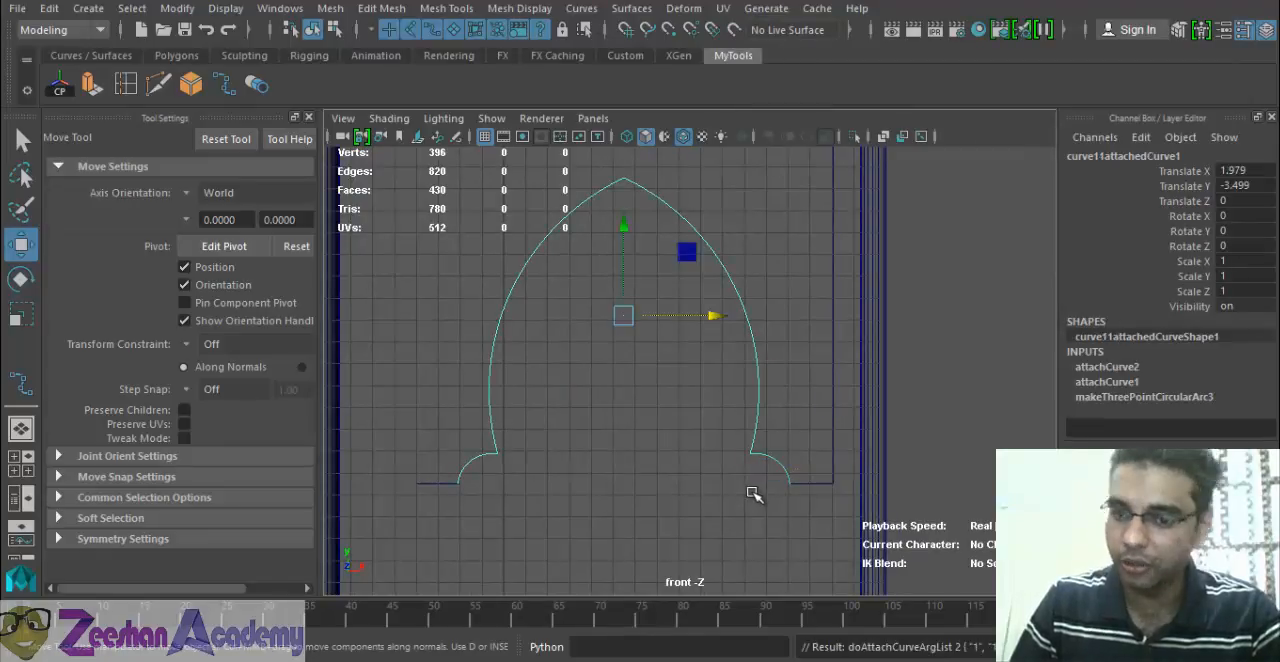
{"action": "left_click_drag", "start_coordinate": [797, 468], "coordinate": [810, 508], "text": "shift"}
{"action": "key", "text": "g"}
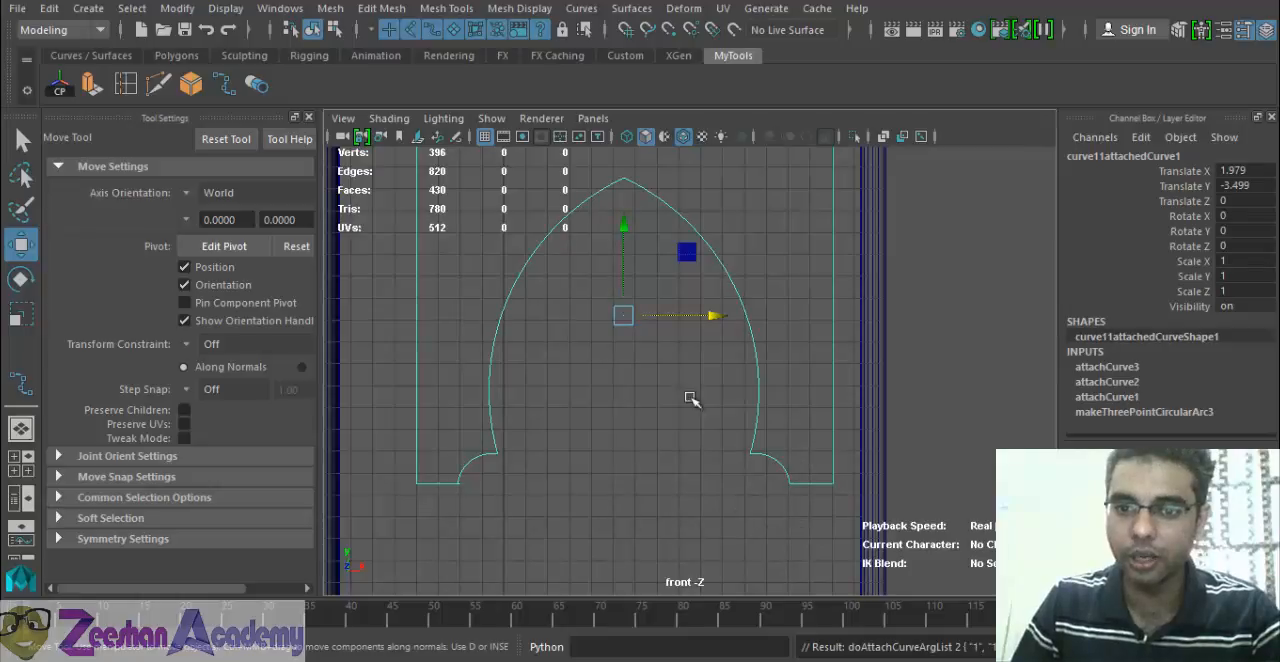
{"action": "left_click_drag", "start_coordinate": [690, 397], "coordinate": [698, 422], "text": "alt"}
{"action": "scroll", "coordinate": [798, 374], "scroll_direction": "down", "scroll_amount": 1}
{"action": "left_click", "coordinate": [798, 372]}
{"action": "left_click", "coordinate": [755, 357]}
{"action": "right_click_drag", "start_coordinate": [818, 409], "coordinate": [772, 390], "text": "alt"}
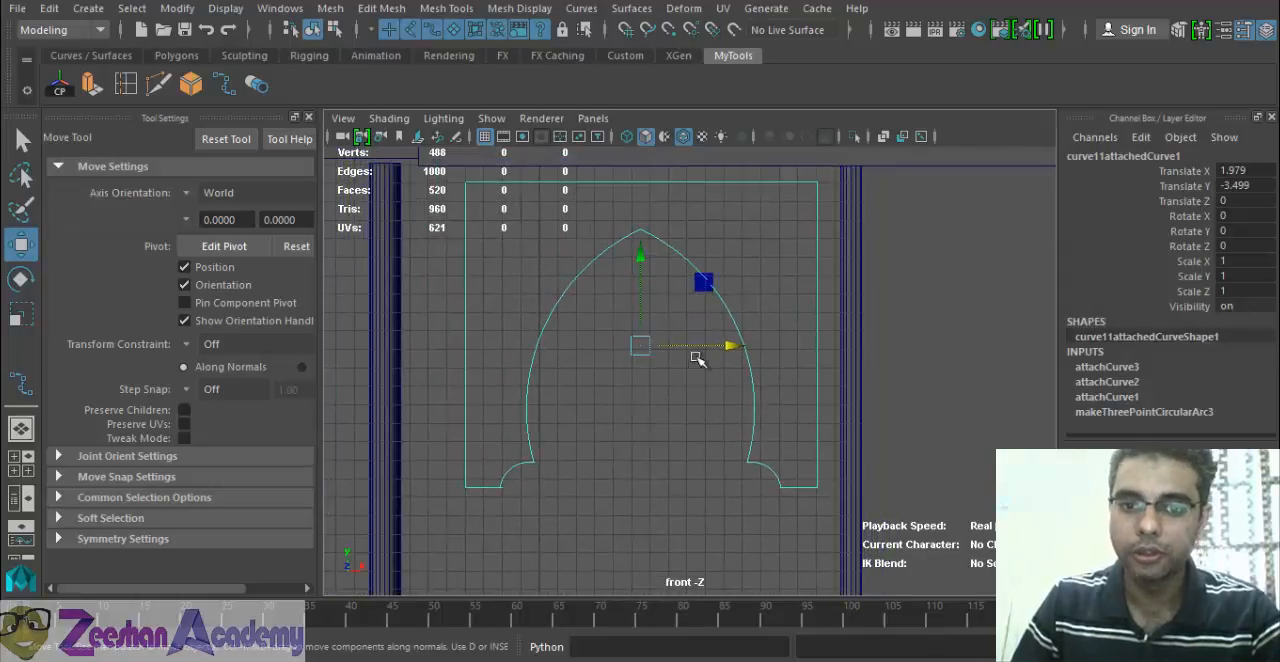
Undo the trial move of the outline and the curve attachments, restoring the separate arch, arcs and border.
{"action": "left_click_drag", "start_coordinate": [641, 347], "coordinate": [632, 312]}
{"action": "key", "text": "ctrl+z"}
{"action": "key", "text": "ctrl+z"}
{"action": "key", "text": "ctrl+z"}
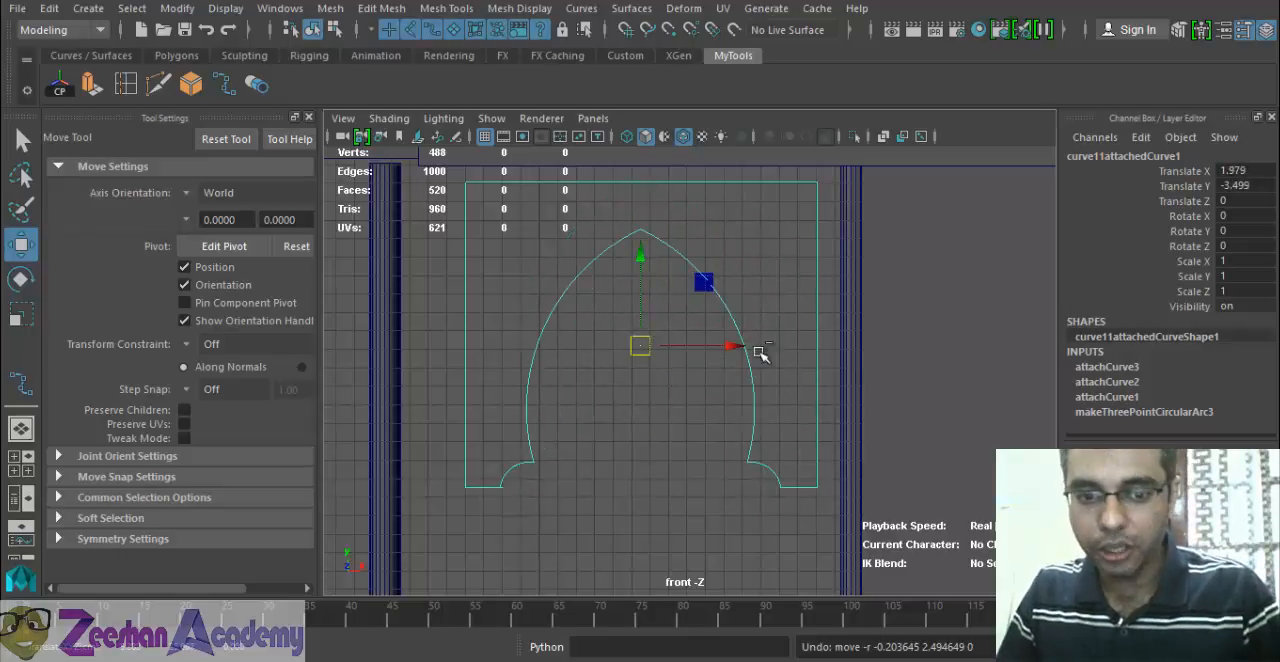
{"action": "key", "text": "ctrl+z"}
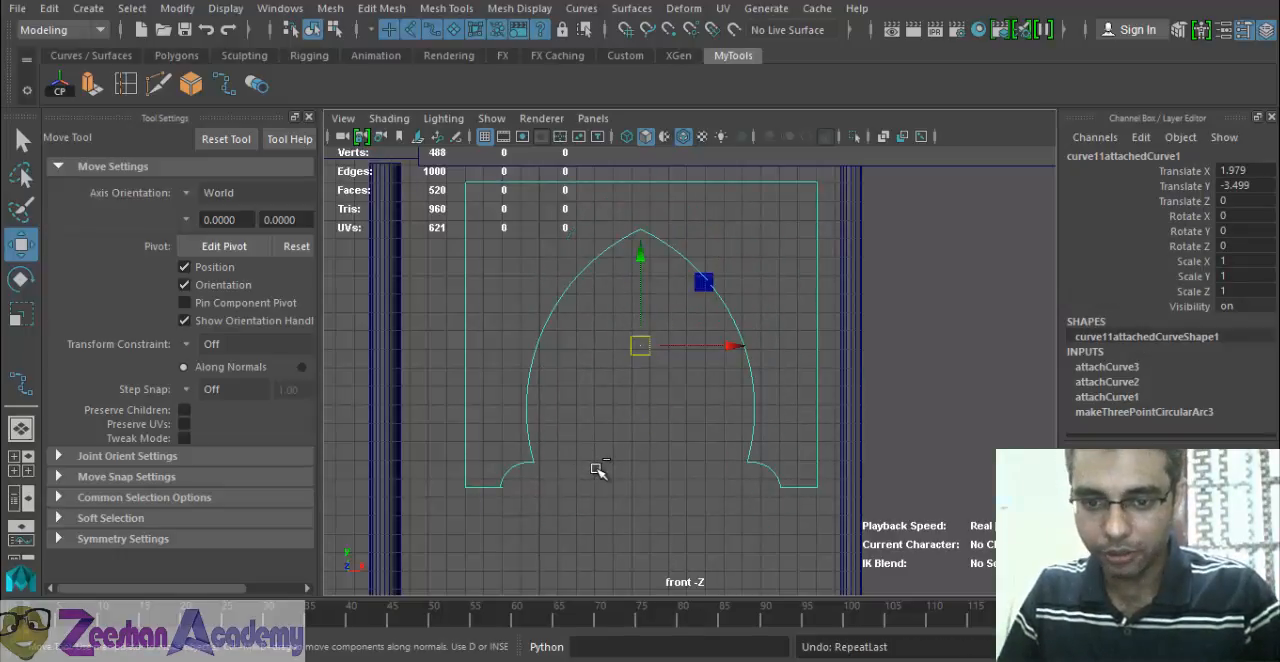
{"action": "key", "text": "ctrl+z"}
{"action": "key", "text": "ctrl+z"}
{"action": "key", "text": "ctrl+z"}
{"action": "key", "text": "ctrl+z"}
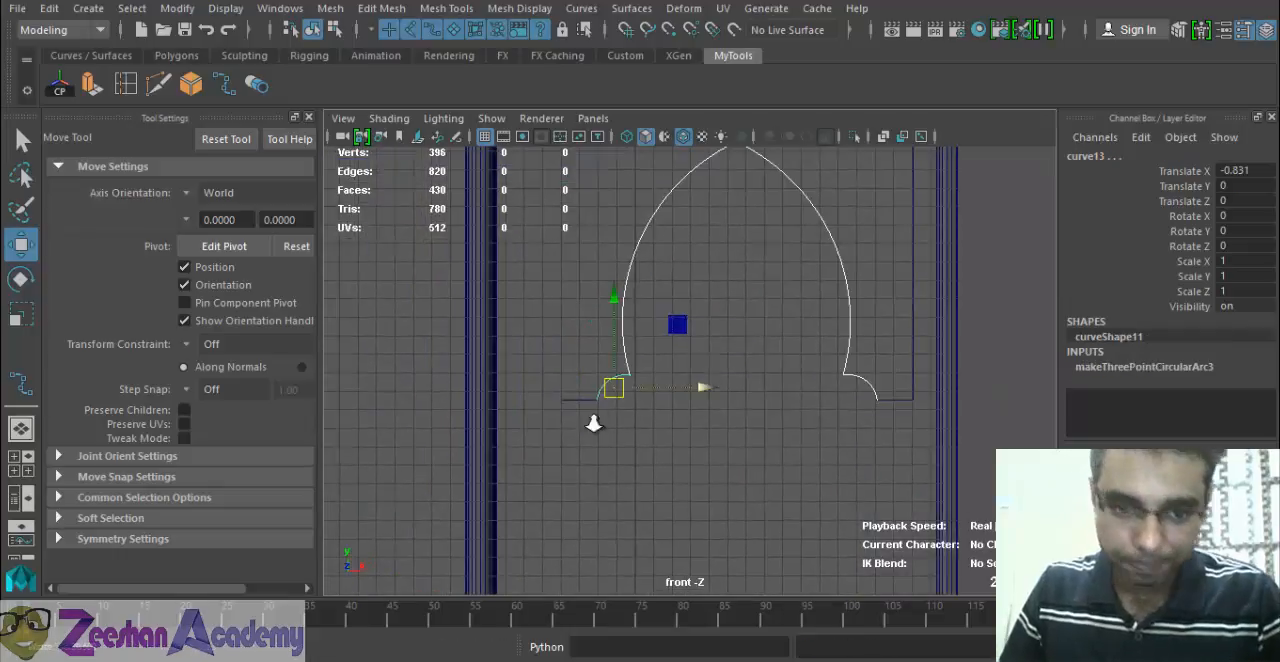
Attach the right arc to the pointed arch with Attach Curves, using the Connect method and keeping multiple knots.
{"action": "right_click_drag", "start_coordinate": [580, 427], "coordinate": [1203, 423], "text": "alt"}
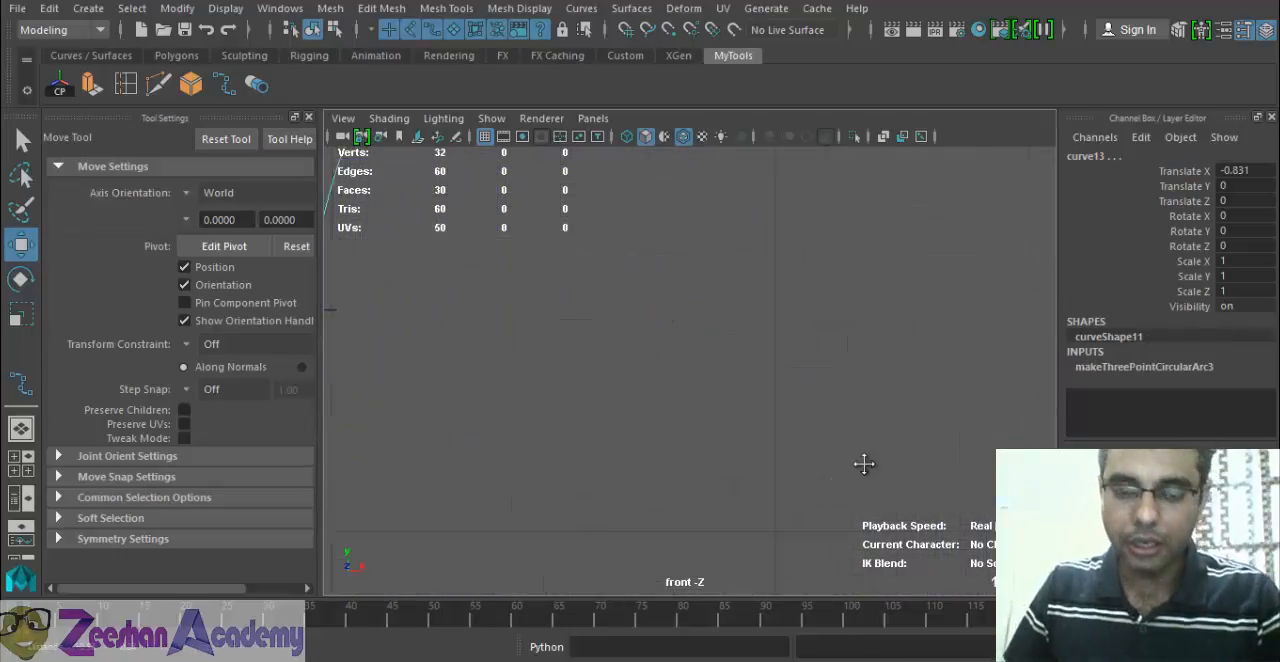
{"action": "right_click_drag", "start_coordinate": [863, 463], "coordinate": [571, 450], "text": "alt"}
{"action": "middle_click_drag", "start_coordinate": [571, 450], "coordinate": [600, 449], "text": "alt"}
{"action": "right_click_drag", "start_coordinate": [600, 449], "coordinate": [622, 390], "text": "alt"}
{"action": "left_click", "coordinate": [951, 369]}
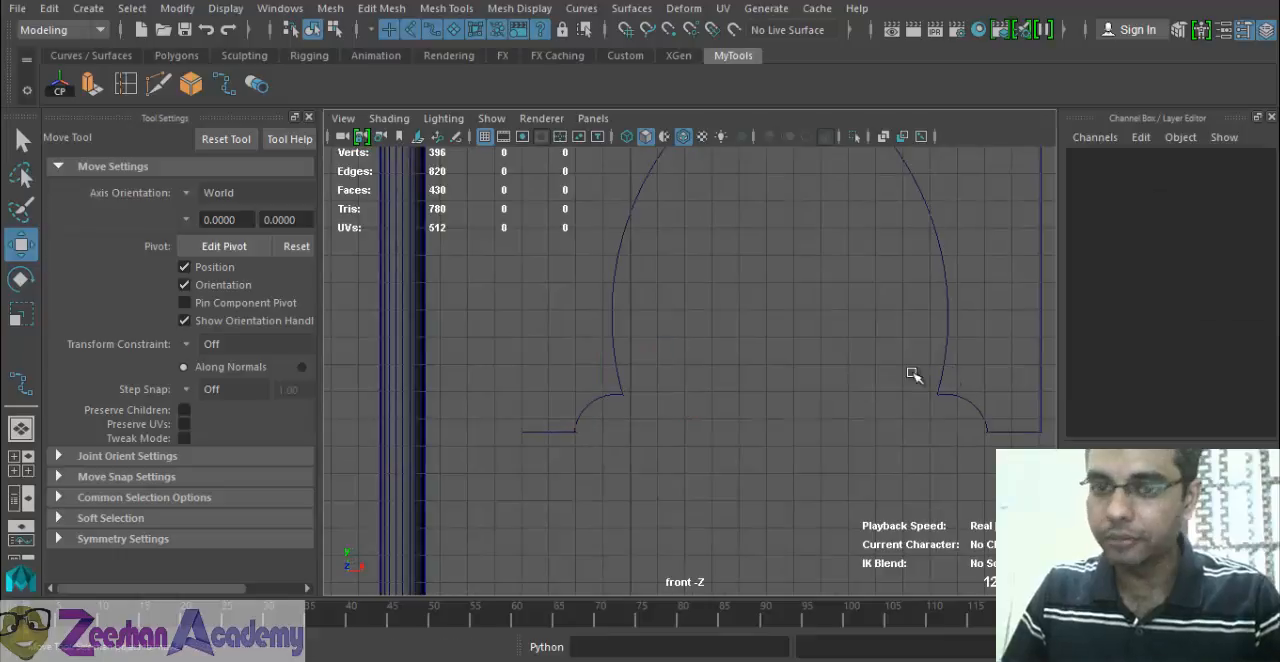
{"action": "left_click_drag", "start_coordinate": [907, 367], "coordinate": [953, 401]}
{"action": "middle_click_drag", "start_coordinate": [942, 437], "coordinate": [925, 441], "text": "alt"}
{"action": "left_click", "coordinate": [581, 8]}
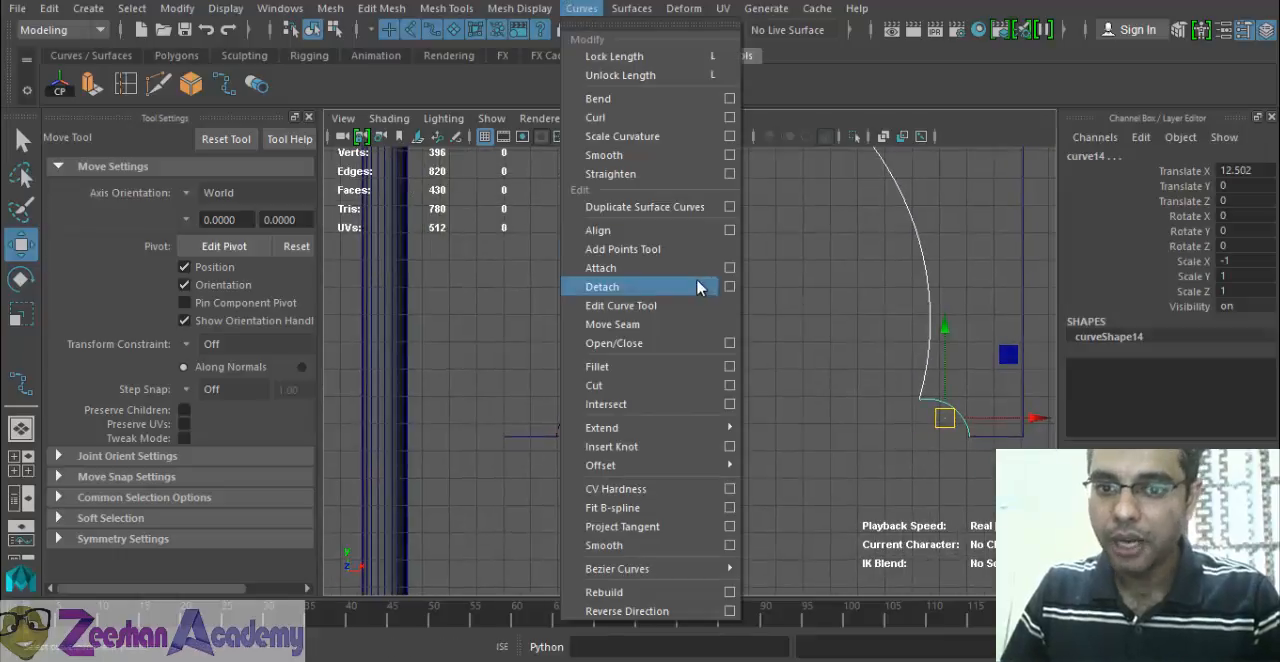
{"action": "left_click", "coordinate": [730, 270]}
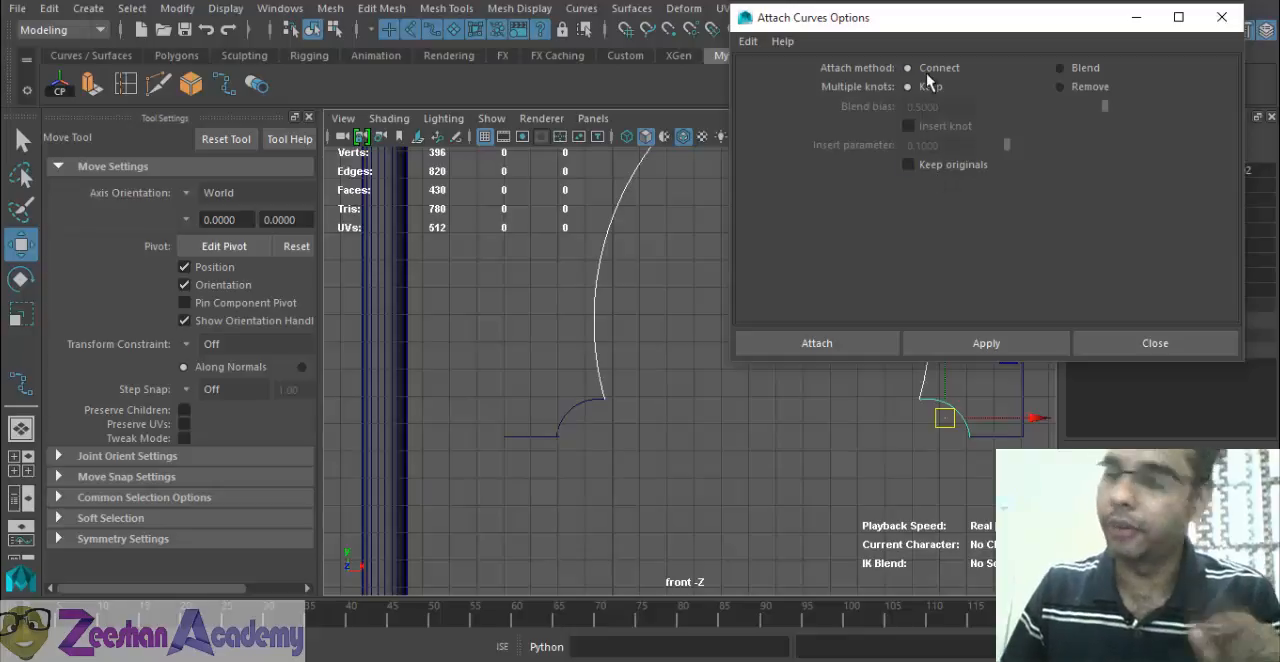
{"action": "left_click", "coordinate": [848, 350]}
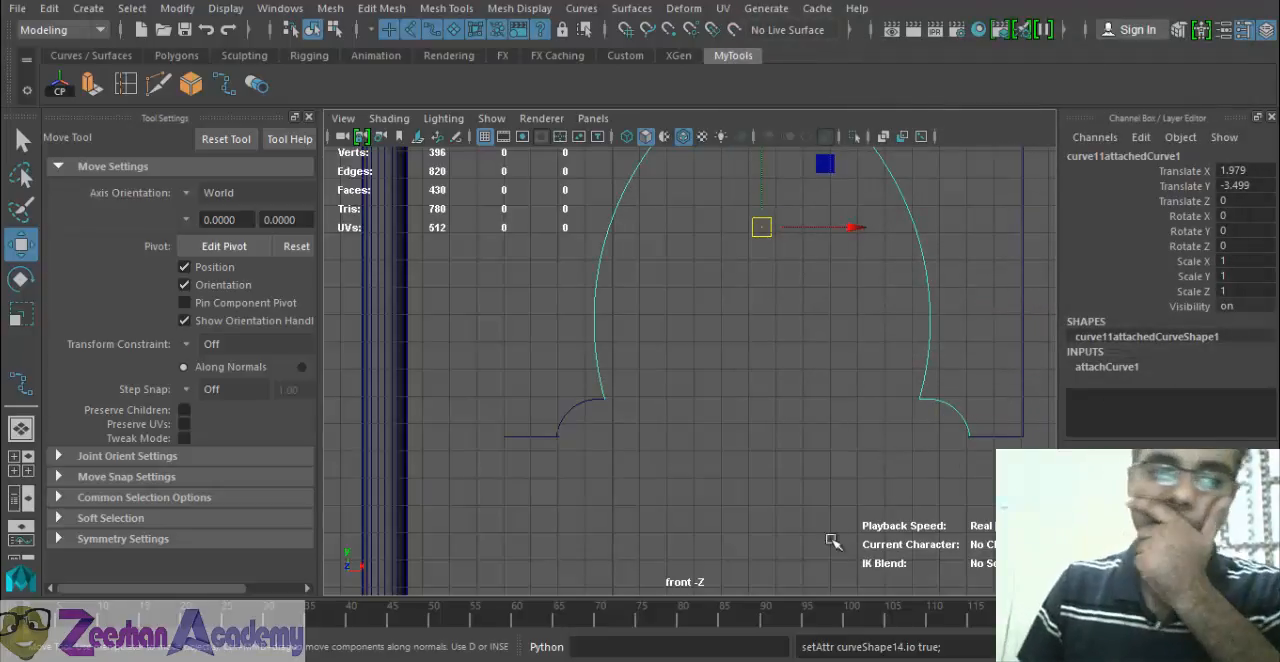
Select the left arc together with the joined arch curve as the next pair to attach.
{"action": "left_click", "coordinate": [587, 398]}
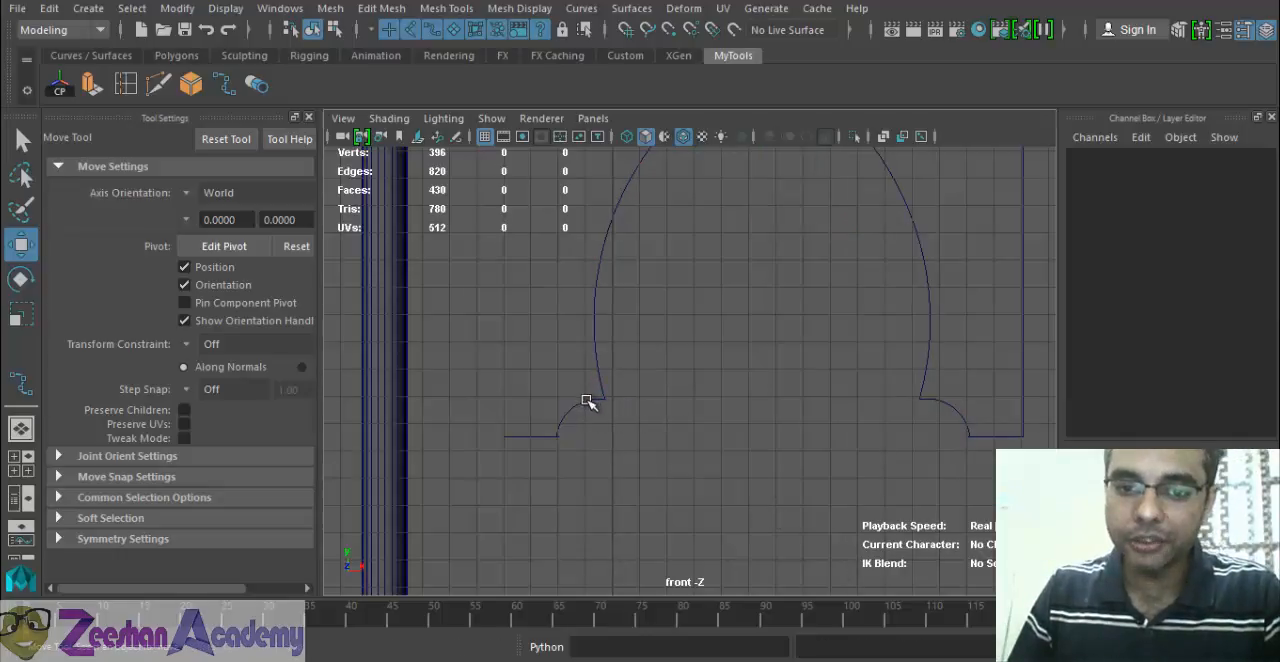
{"action": "left_click", "coordinate": [590, 404]}
{"action": "left_click", "coordinate": [596, 357]}
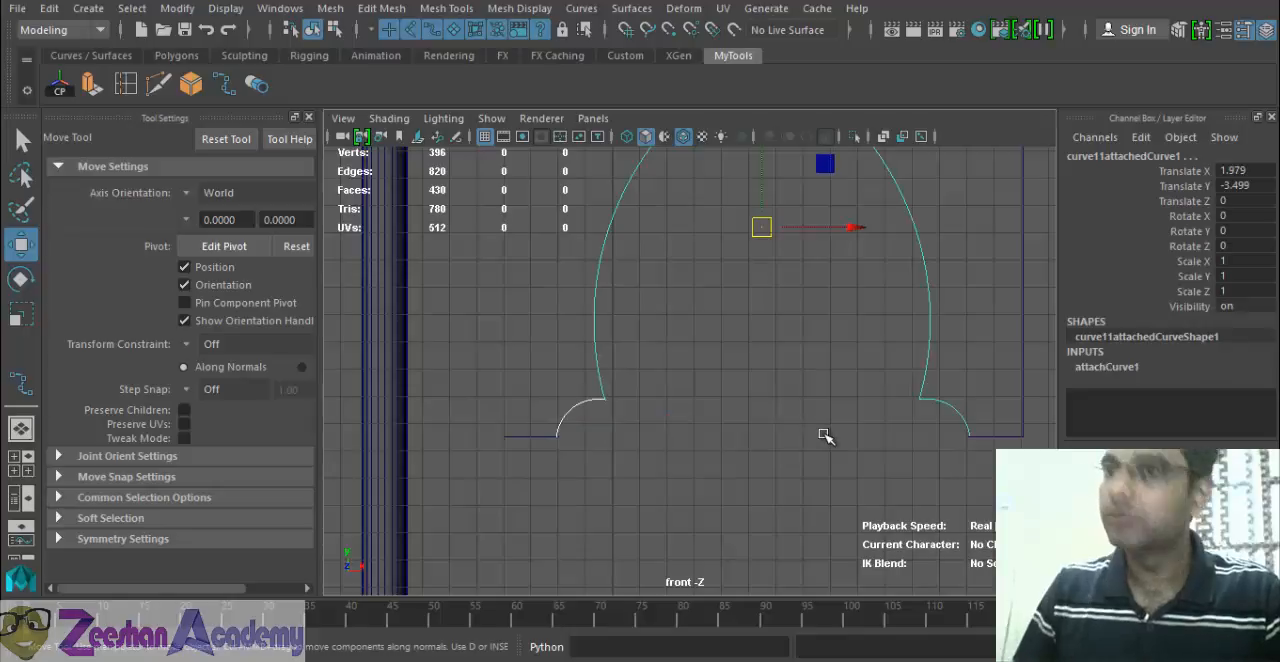
{"action": "scroll", "coordinate": [750, 365], "scroll_direction": "down", "scroll_amount": 3}
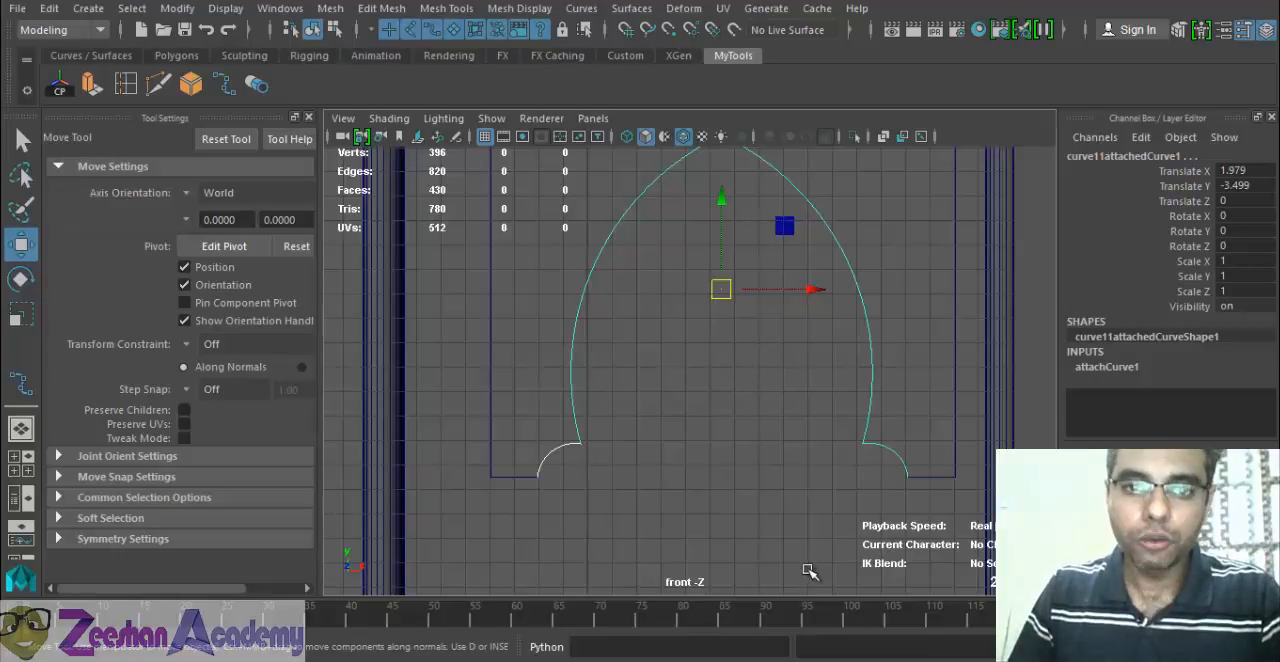
Switch to the desktop and look through the text files Maya Website Links, maya and my, closing each one.
{"action": "key", "text": "super+d"}
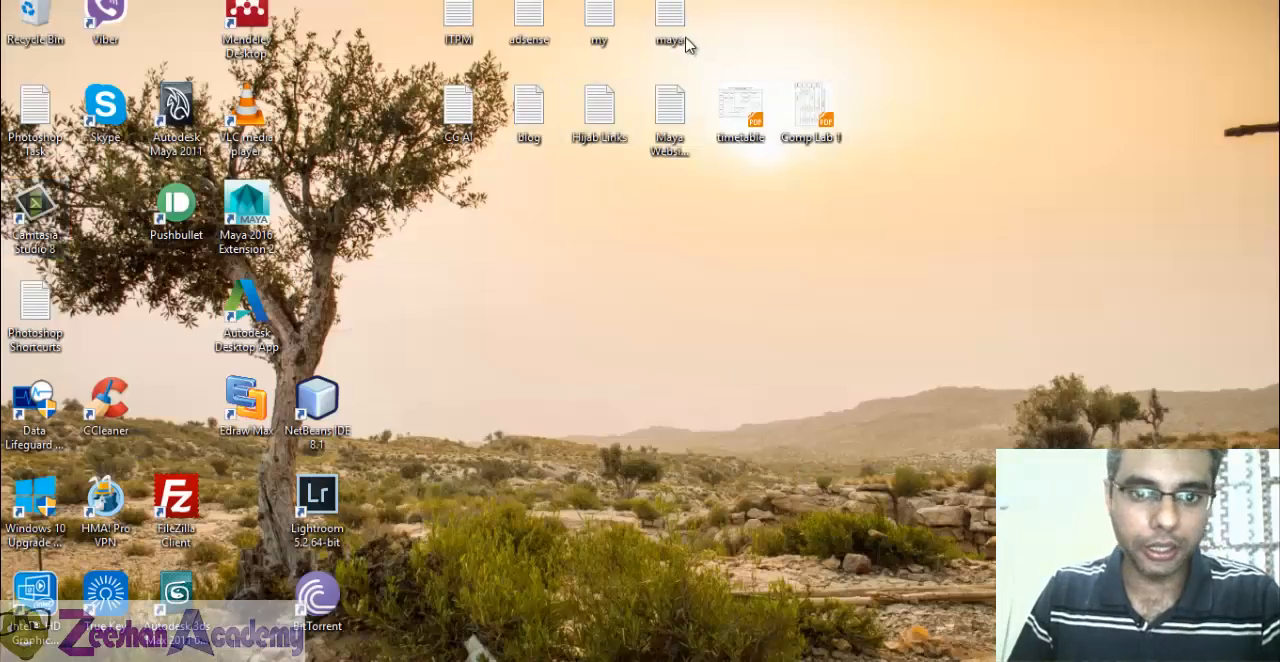
{"action": "double_click", "coordinate": [669, 112]}
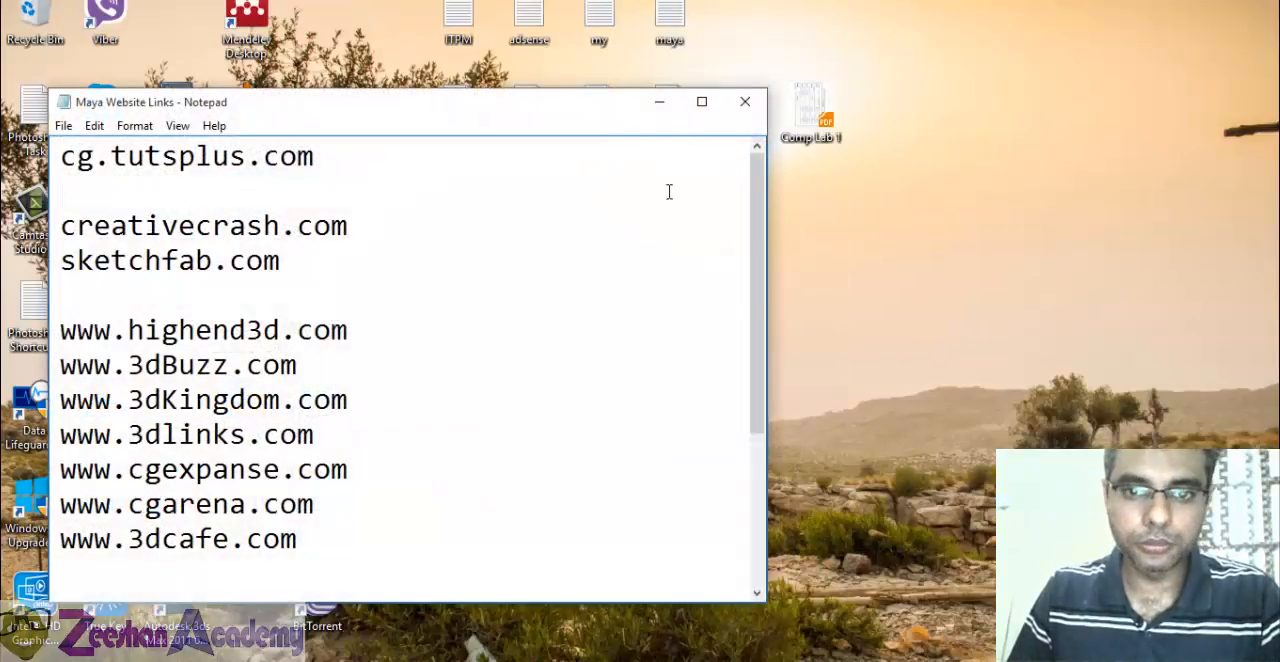
{"action": "scroll", "coordinate": [669, 192], "scroll_direction": "down", "scroll_amount": 3}
{"action": "left_click", "coordinate": [745, 102]}
{"action": "double_click", "coordinate": [669, 20]}
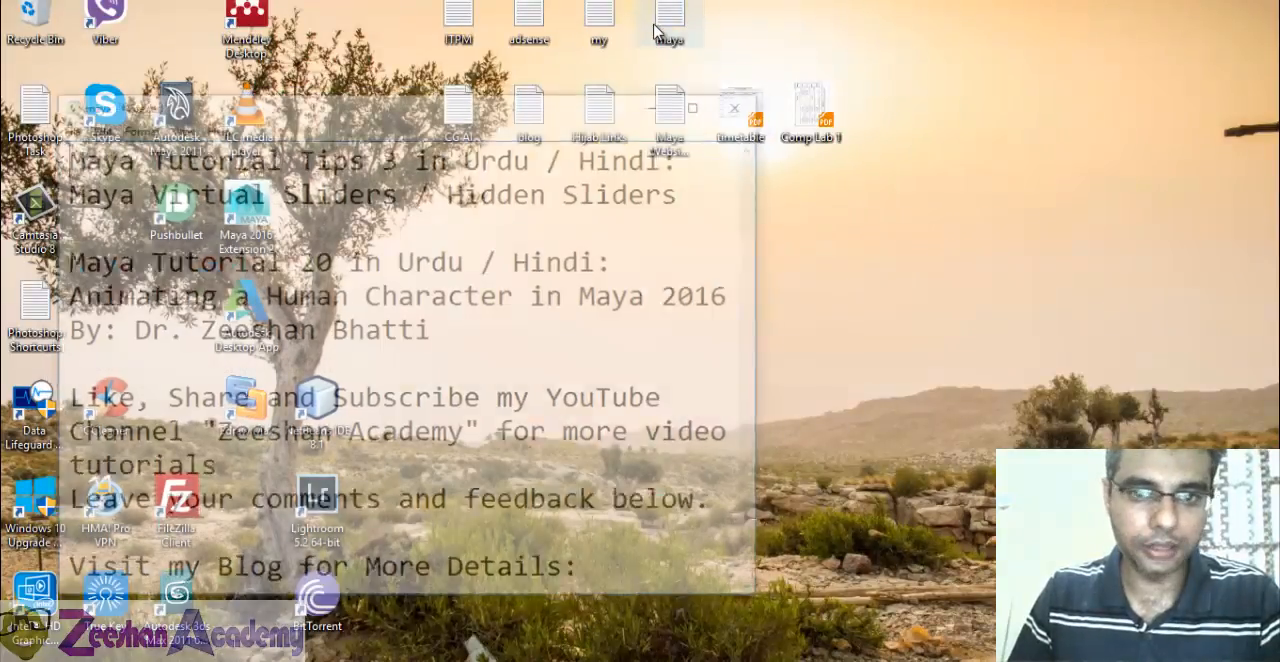
{"action": "scroll", "coordinate": [629, 351], "scroll_direction": "down", "scroll_amount": 2}
{"action": "left_click", "coordinate": [745, 102]}
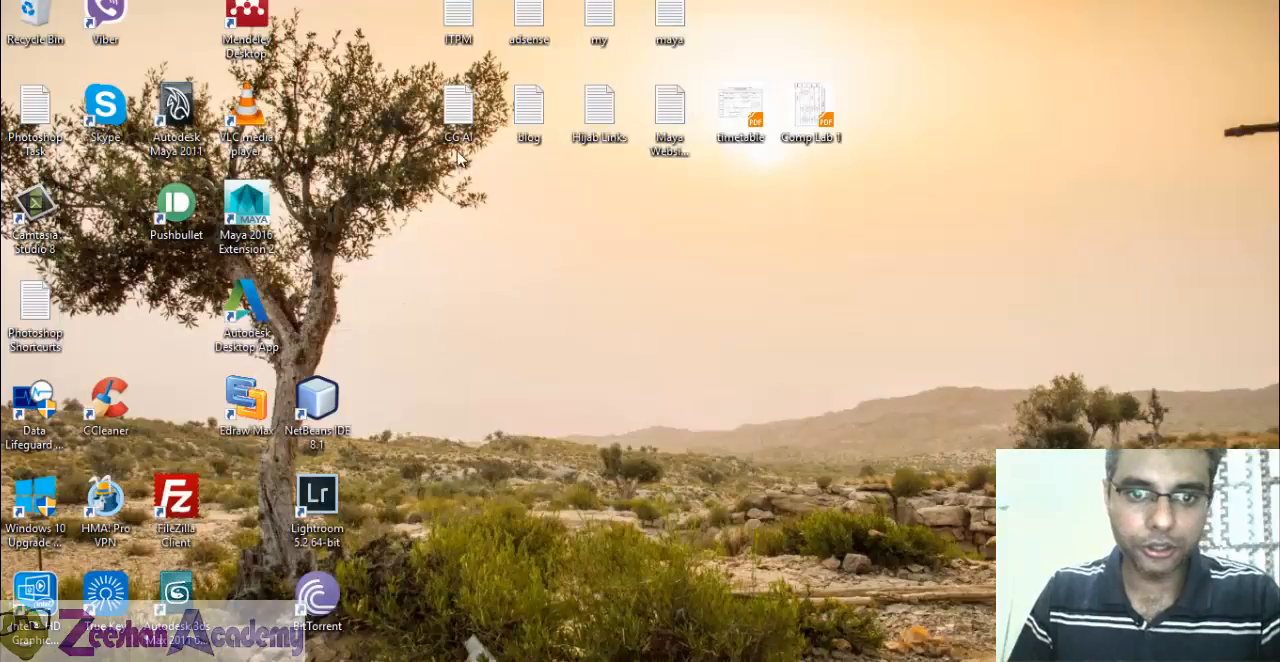
{"action": "double_click", "coordinate": [598, 22]}
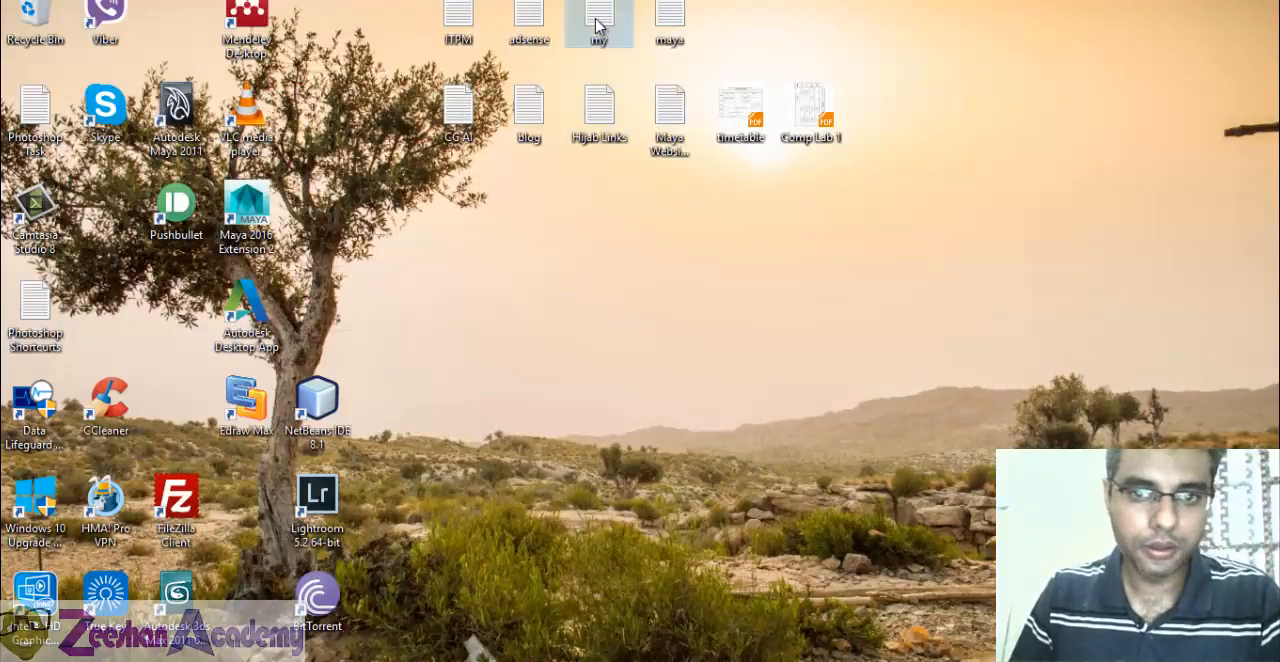
{"action": "left_click", "coordinate": [745, 102]}
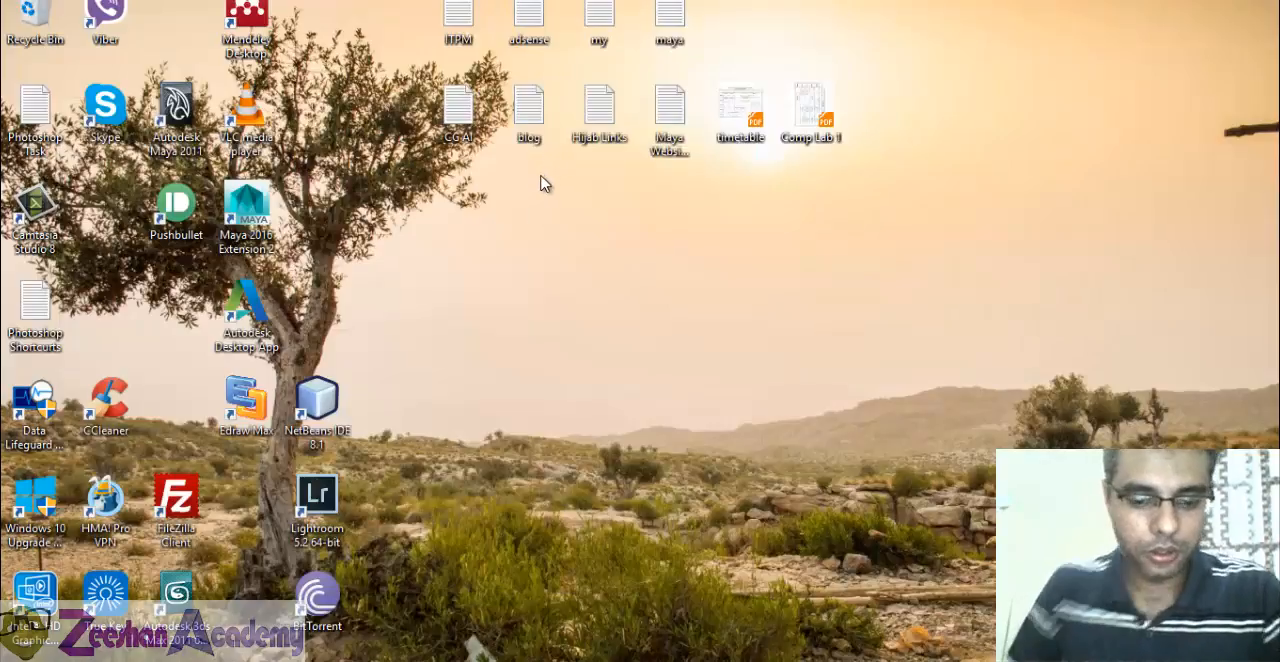
Open a blank Notepad document by running the notepad command.
{"action": "key", "text": "super+r"}
{"action": "type", "text": "notepa"}
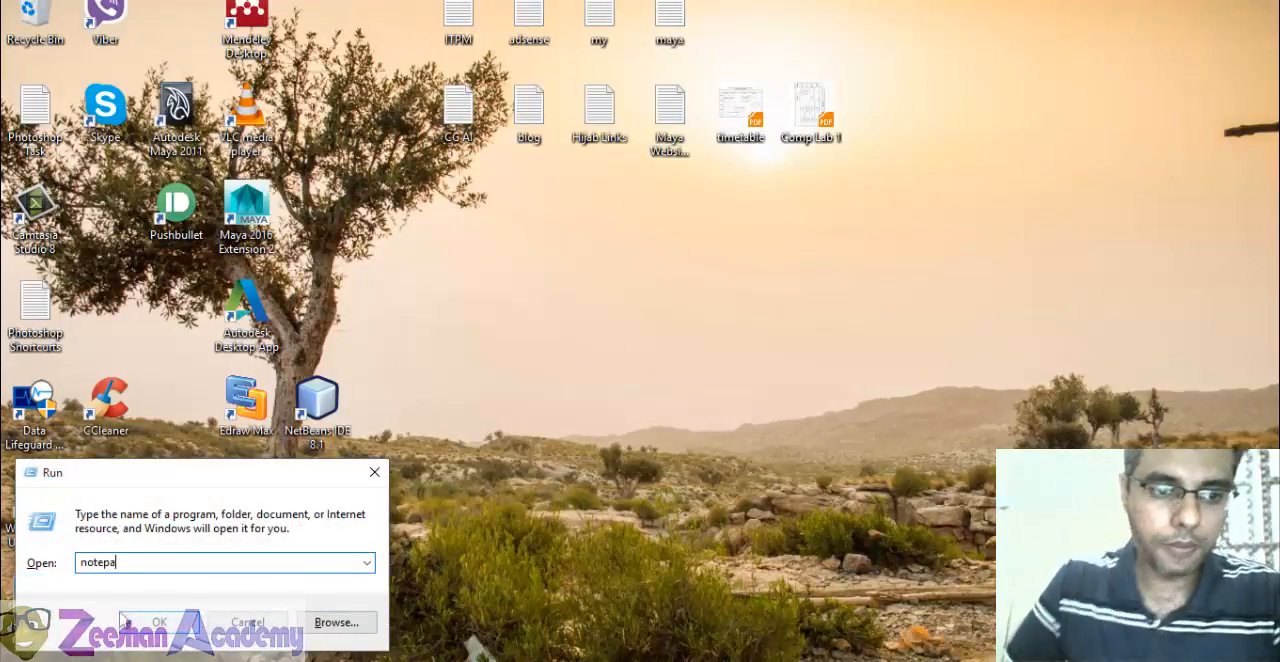
{"action": "type", "text": "d"}
{"action": "key", "text": "Return"}
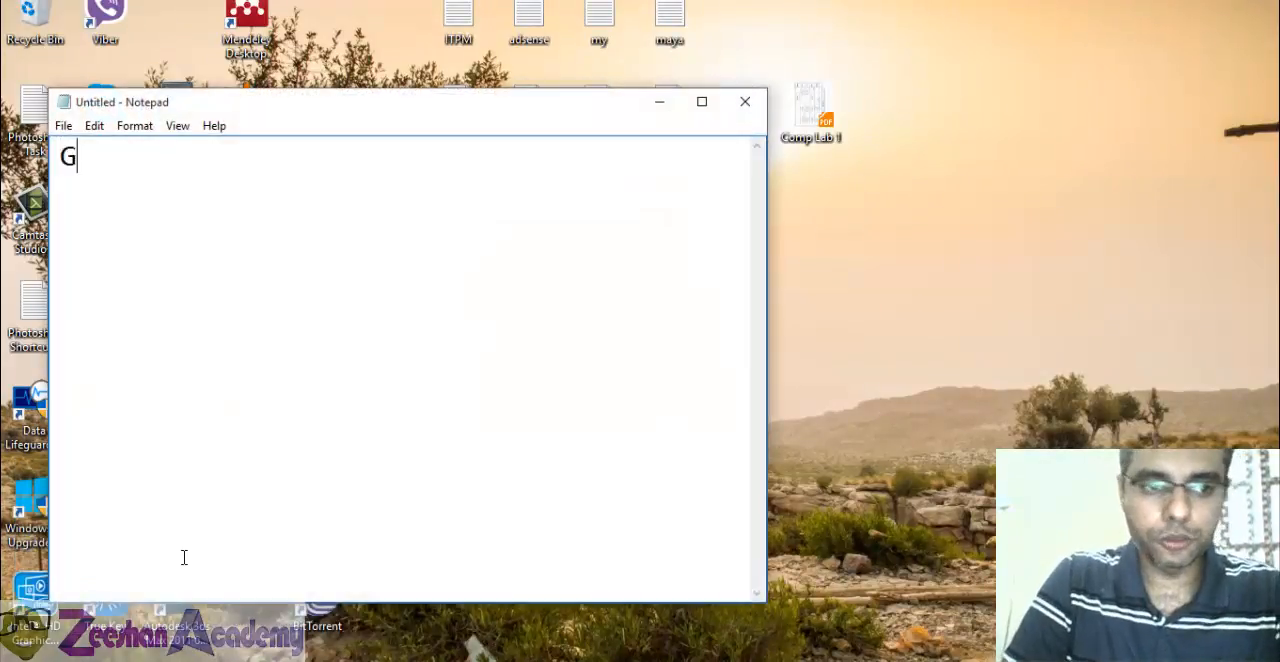
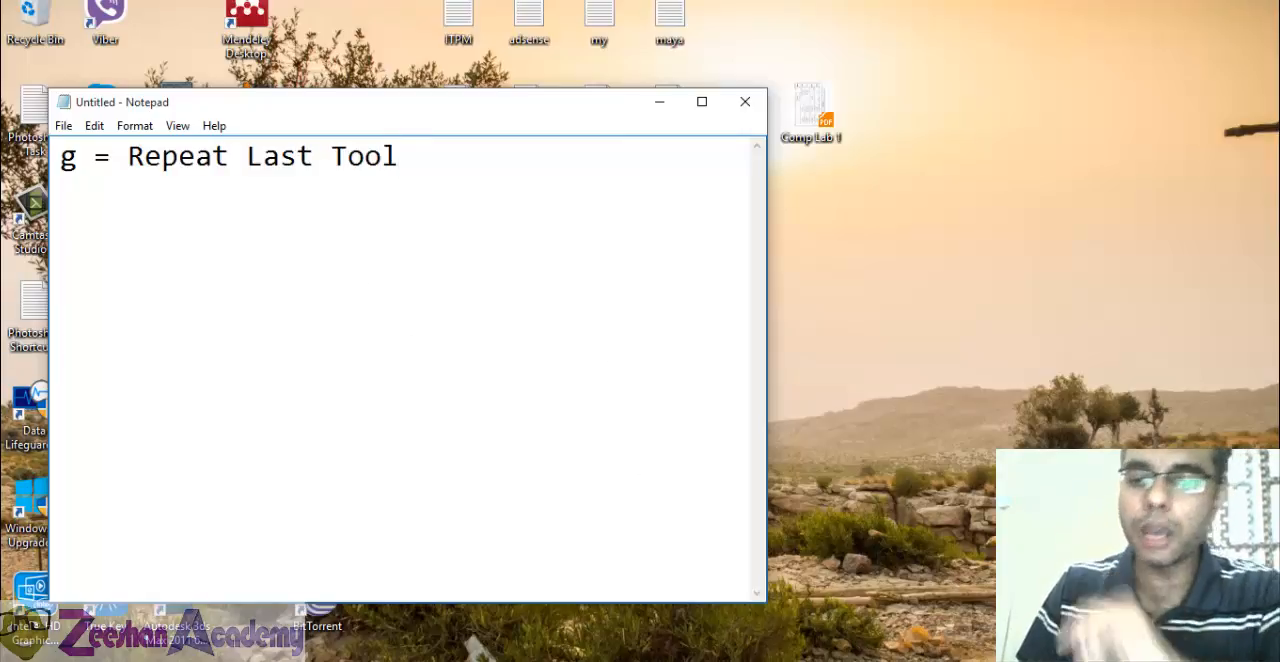
Return to Maya and move the border curve's lower-left end point along X to meet the end of the left arc.
{"action": "mouse_move", "coordinate": [712, 660]}
{"action": "left_click", "coordinate": [779, 634]}
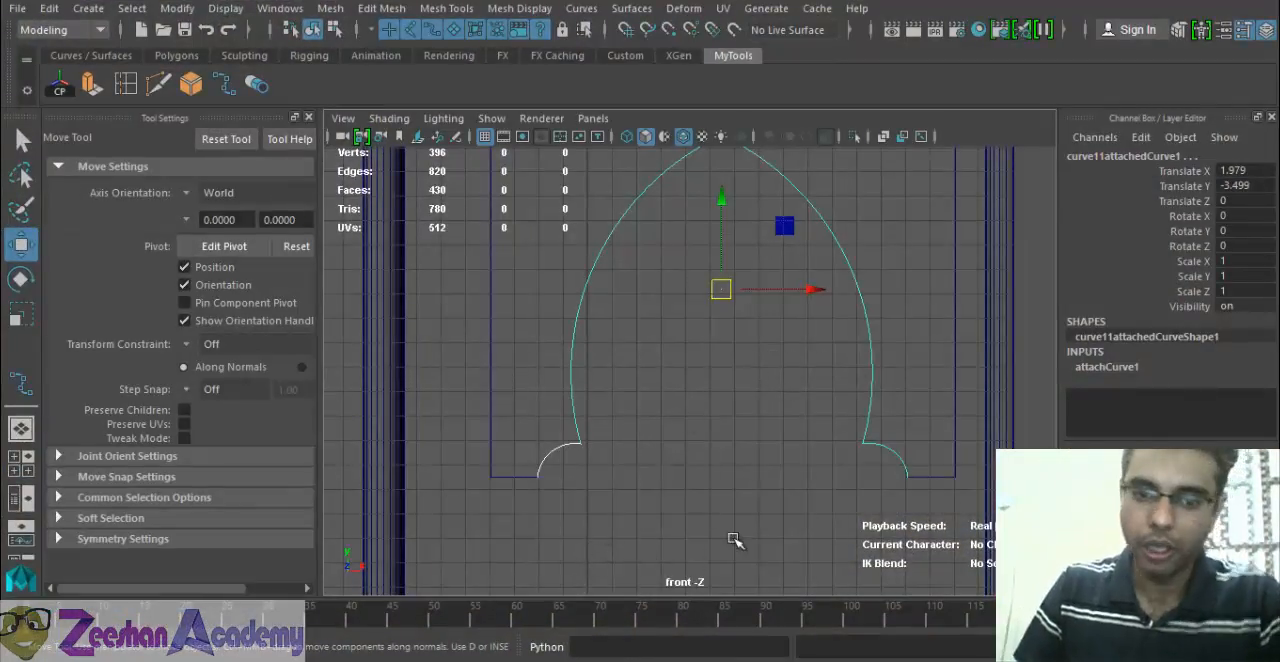
{"action": "middle_click_drag", "start_coordinate": [530, 485], "coordinate": [590, 418], "text": "alt"}
{"action": "right_click_drag", "start_coordinate": [590, 418], "coordinate": [612, 535], "text": "alt"}
{"action": "middle_click_drag", "start_coordinate": [612, 535], "coordinate": [991, 391], "text": "alt"}
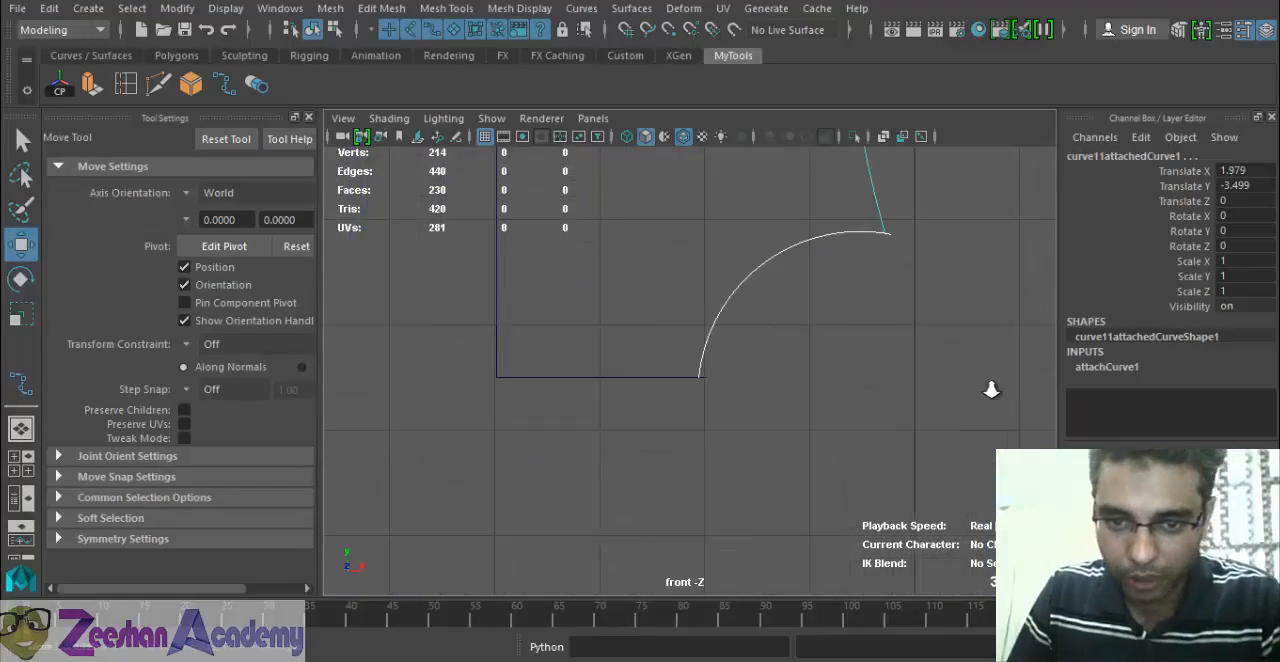
{"action": "left_click_drag", "start_coordinate": [577, 360], "coordinate": [615, 475]}
{"action": "right_click_drag", "start_coordinate": [620, 470], "coordinate": [1140, 420], "text": "alt"}
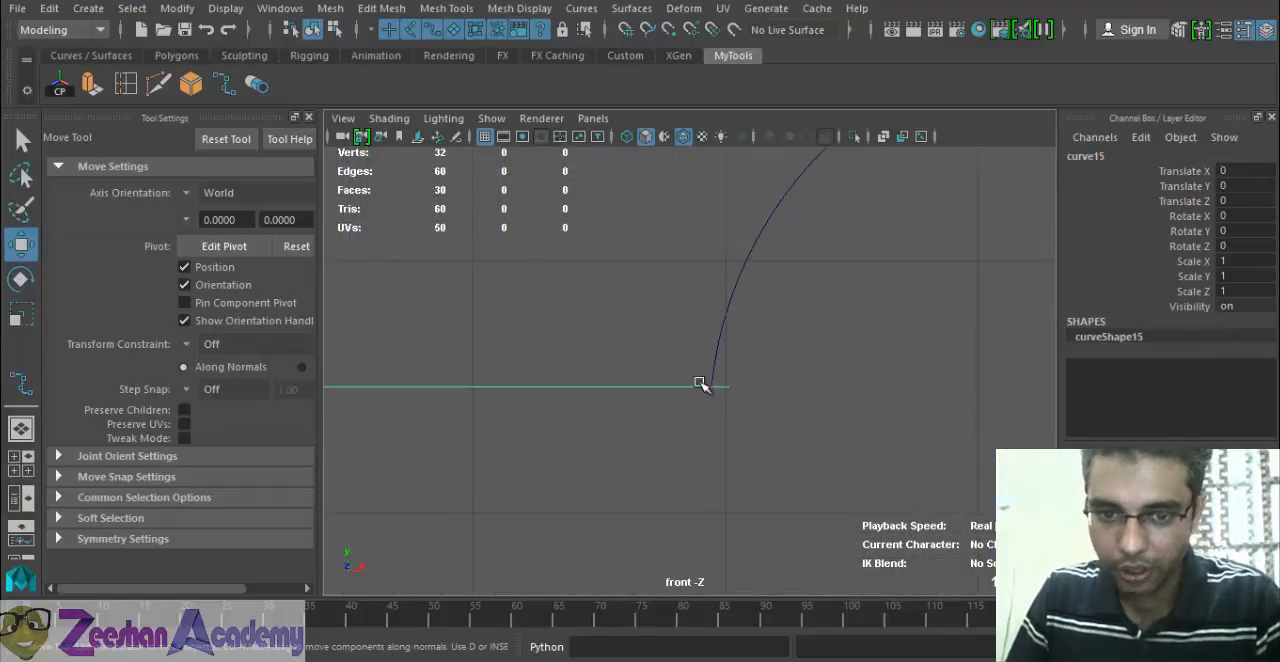
{"action": "right_click_drag", "start_coordinate": [683, 398], "coordinate": [590, 214]}
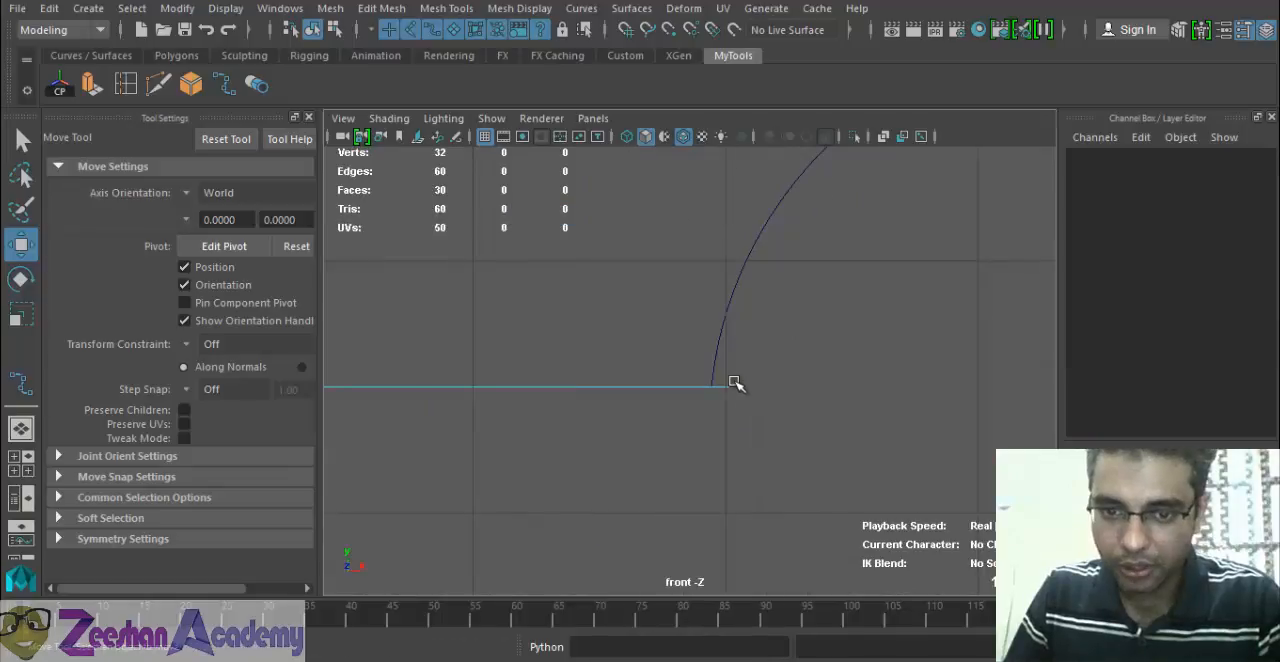
{"action": "right_click_drag", "start_coordinate": [694, 214], "coordinate": [703, 263]}
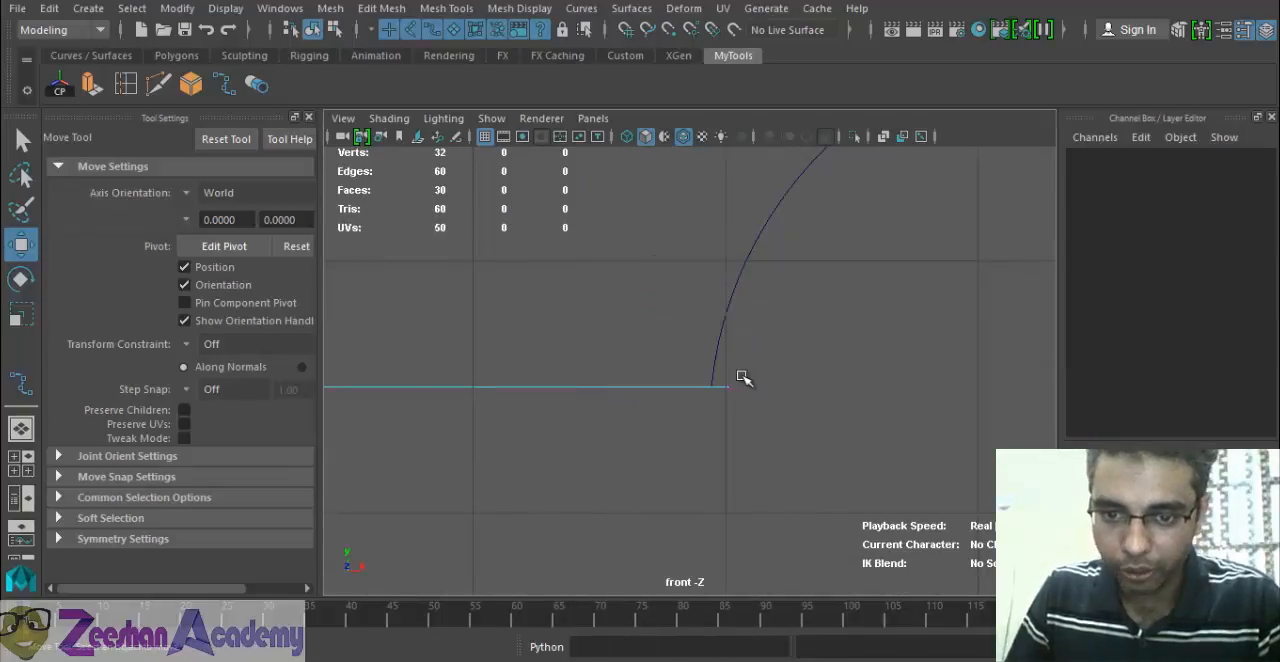
{"action": "left_click", "coordinate": [729, 390]}
{"action": "left_click_drag", "start_coordinate": [820, 387], "coordinate": [803, 388]}
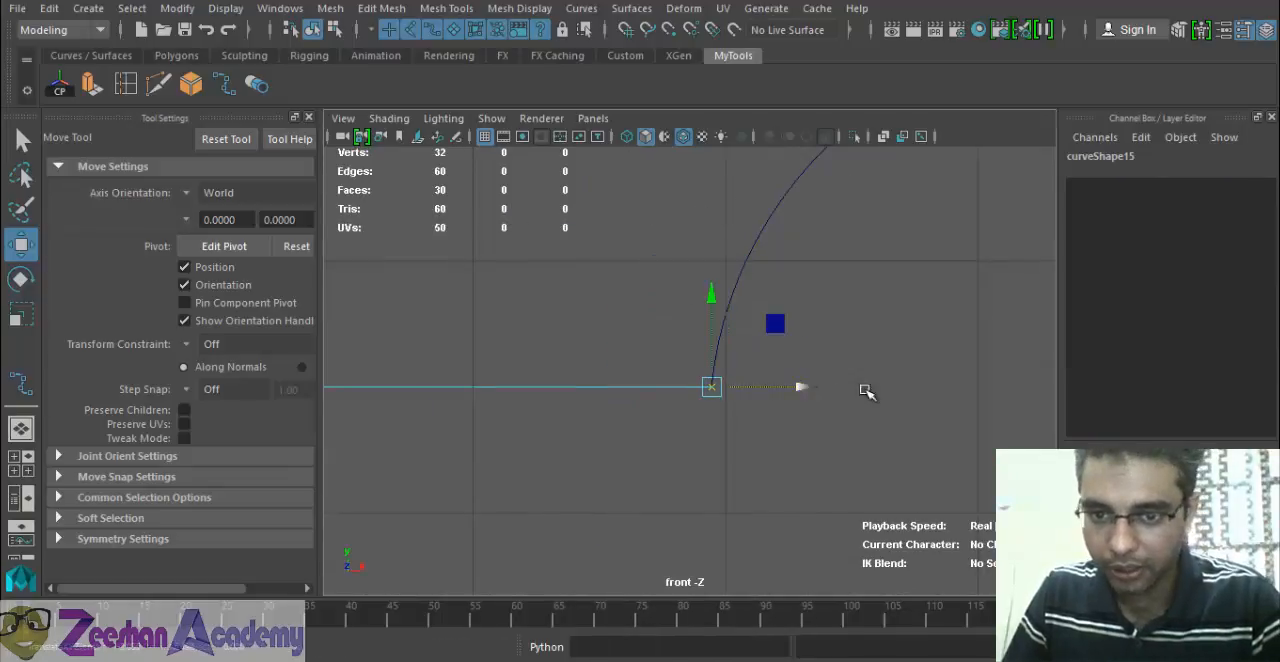
Move the border curve's lower-right end point along X to meet the end of the right arc.
{"action": "middle_click_drag", "start_coordinate": [866, 391], "coordinate": [718, 386], "text": "alt"}
{"action": "right_click_drag", "start_coordinate": [718, 386], "coordinate": [506, 409], "text": "alt"}
{"action": "middle_click_drag", "start_coordinate": [871, 397], "coordinate": [666, 374], "text": "alt"}
{"action": "right_click_drag", "start_coordinate": [666, 374], "coordinate": [790, 362], "text": "alt"}
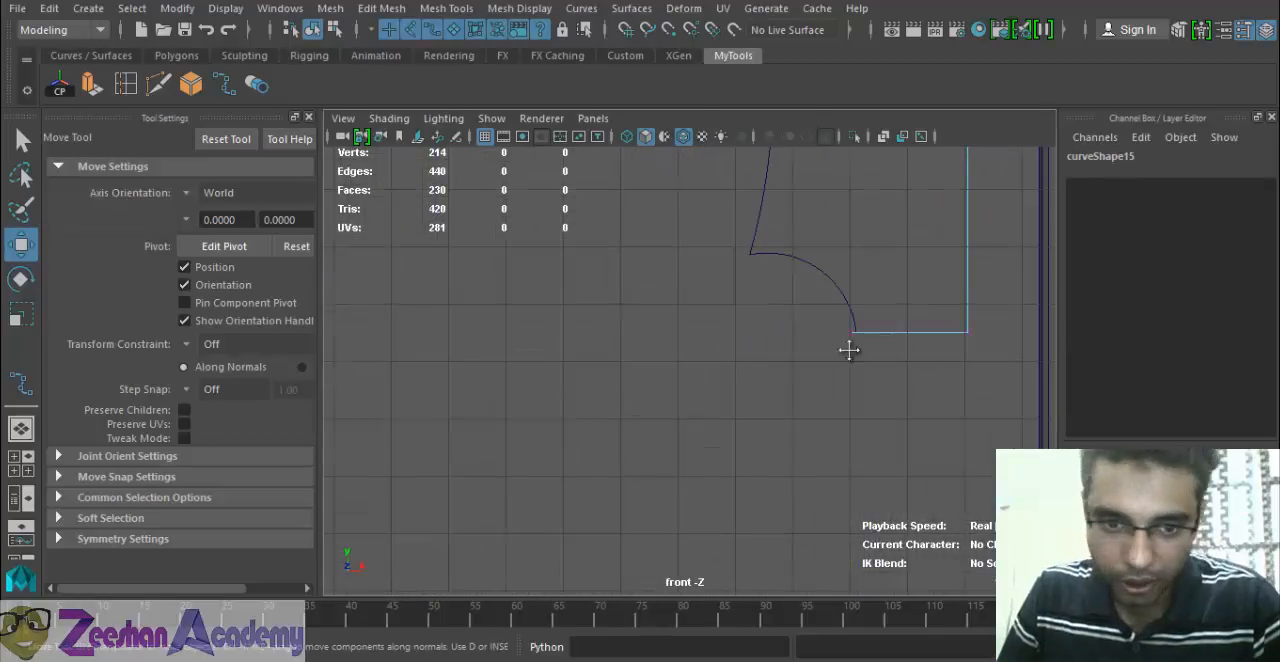
{"action": "middle_click_drag", "start_coordinate": [849, 349], "coordinate": [641, 390], "text": "alt"}
{"action": "right_click_drag", "start_coordinate": [930, 402], "coordinate": [1085, 407], "text": "alt"}
{"action": "left_click_drag", "start_coordinate": [556, 354], "coordinate": [571, 392]}
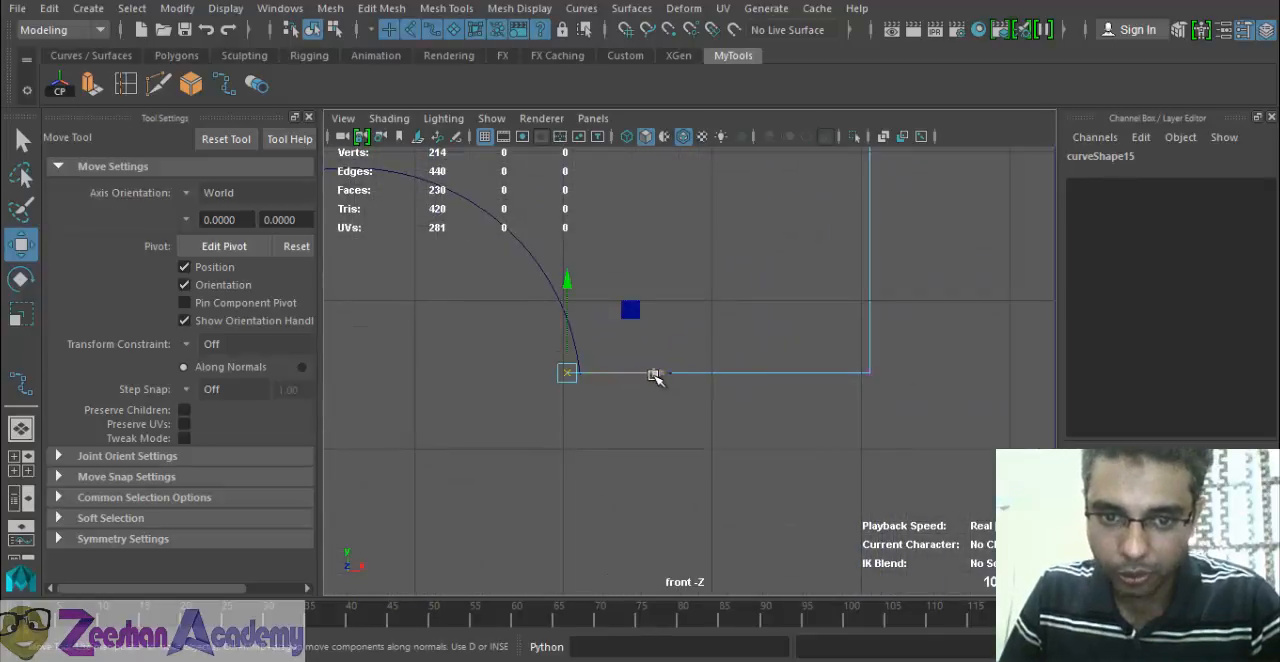
{"action": "left_click_drag", "start_coordinate": [658, 374], "coordinate": [664, 374]}
{"action": "right_click_drag", "start_coordinate": [705, 445], "coordinate": [866, 467], "text": "alt"}
{"action": "middle_click_drag", "start_coordinate": [541, 449], "coordinate": [706, 437], "text": "alt"}
{"action": "left_click_drag", "start_coordinate": [731, 362], "coordinate": [731, 362]}
{"action": "right_click_drag", "start_coordinate": [690, 440], "coordinate": [370, 477], "text": "alt"}
{"action": "middle_click_drag", "start_coordinate": [617, 409], "coordinate": [644, 410], "text": "alt"}
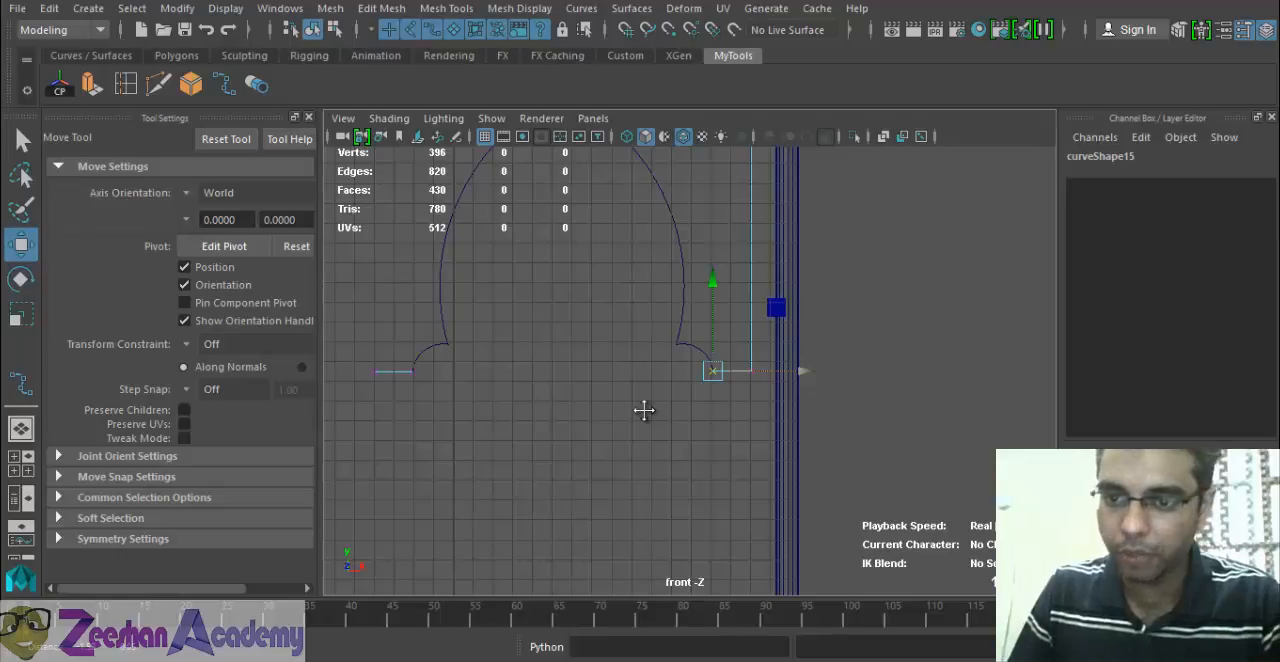
{"action": "middle_click_drag", "start_coordinate": [644, 410], "coordinate": [729, 425], "text": "alt"}
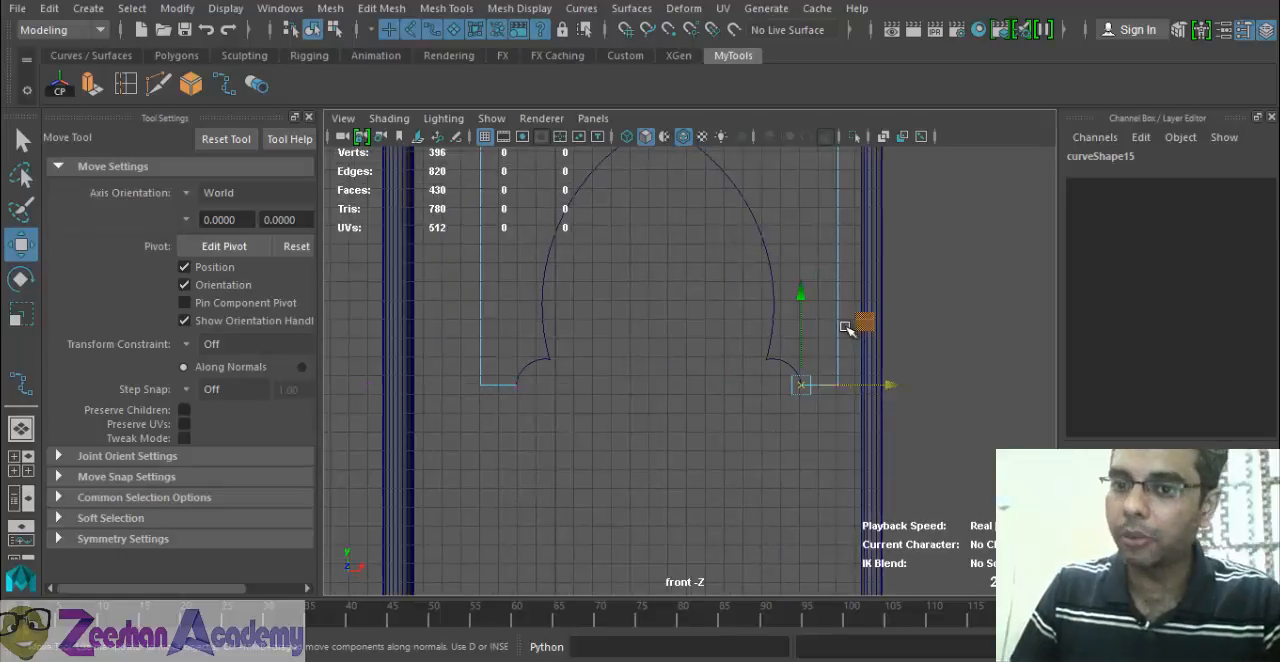
Return to object selection and attach the left arc to the joined arch curve by repeating Attach Curves.
{"action": "right_click_drag", "start_coordinate": [836, 214], "coordinate": [909, 188]}
{"action": "left_click", "coordinate": [823, 225]}
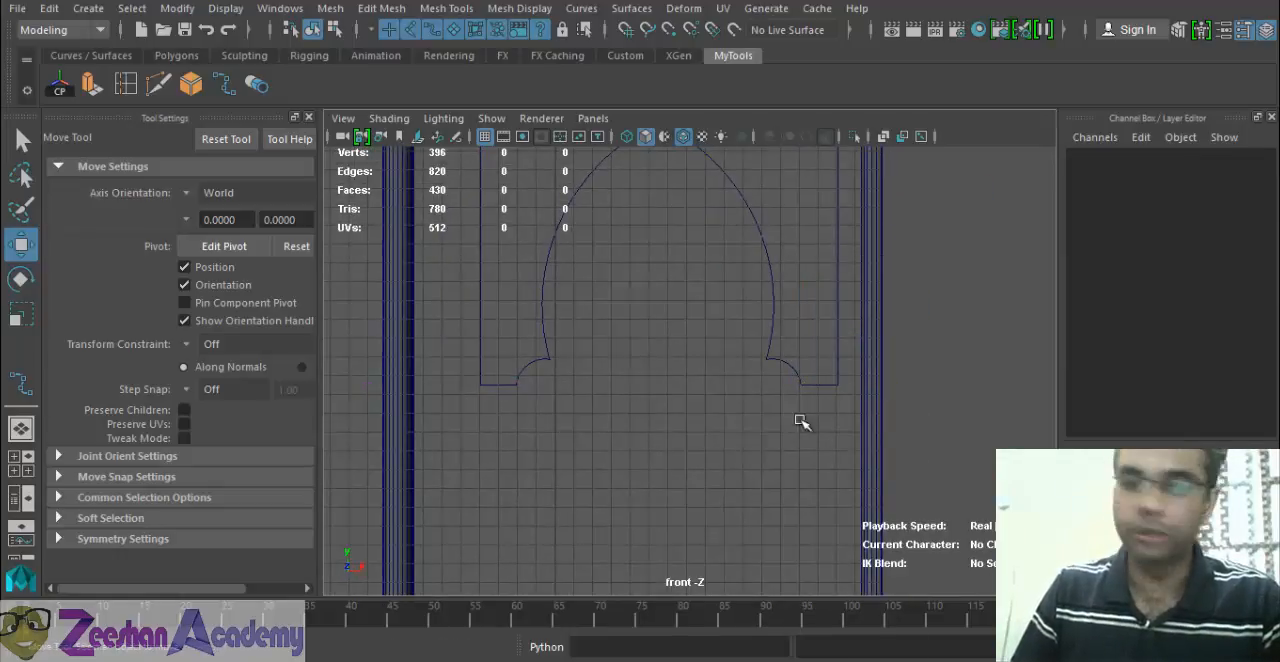
{"action": "middle_click_drag", "start_coordinate": [592, 418], "coordinate": [695, 420], "text": "alt"}
{"action": "left_click", "coordinate": [650, 350]}
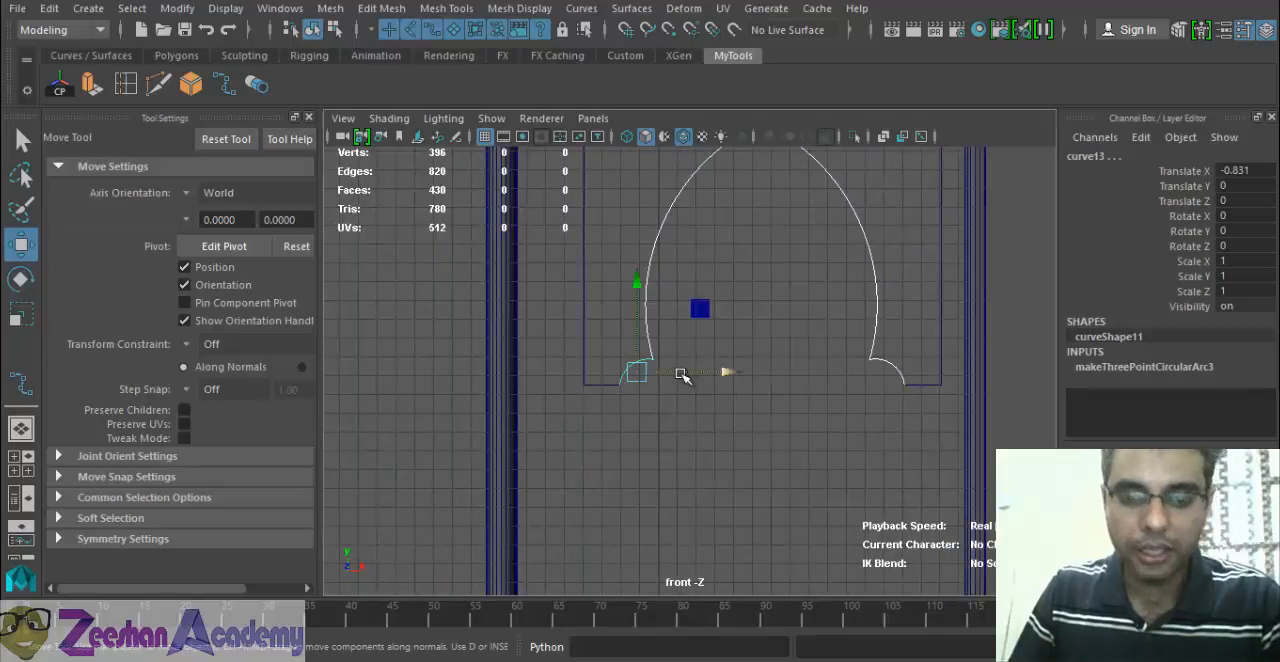
{"action": "key", "text": "g"}
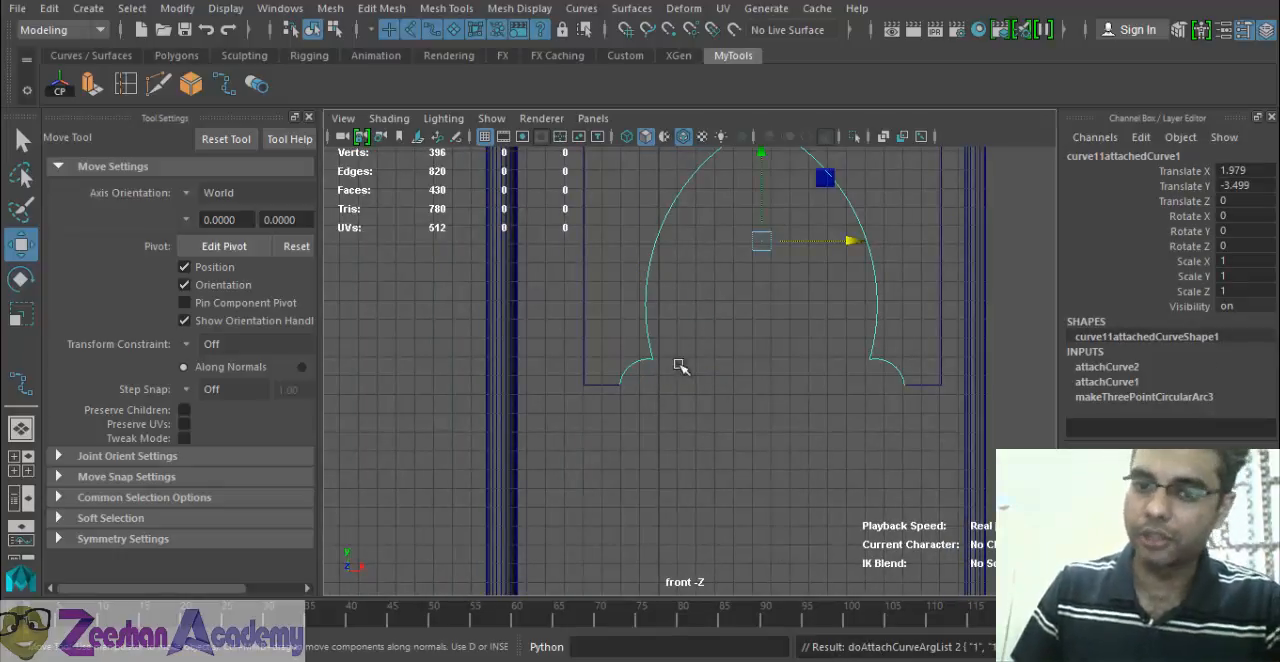
Add the border curve to the selection and attach it to the arch curve by repeating Attach Curves.
{"action": "left_click", "coordinate": [612, 385]}
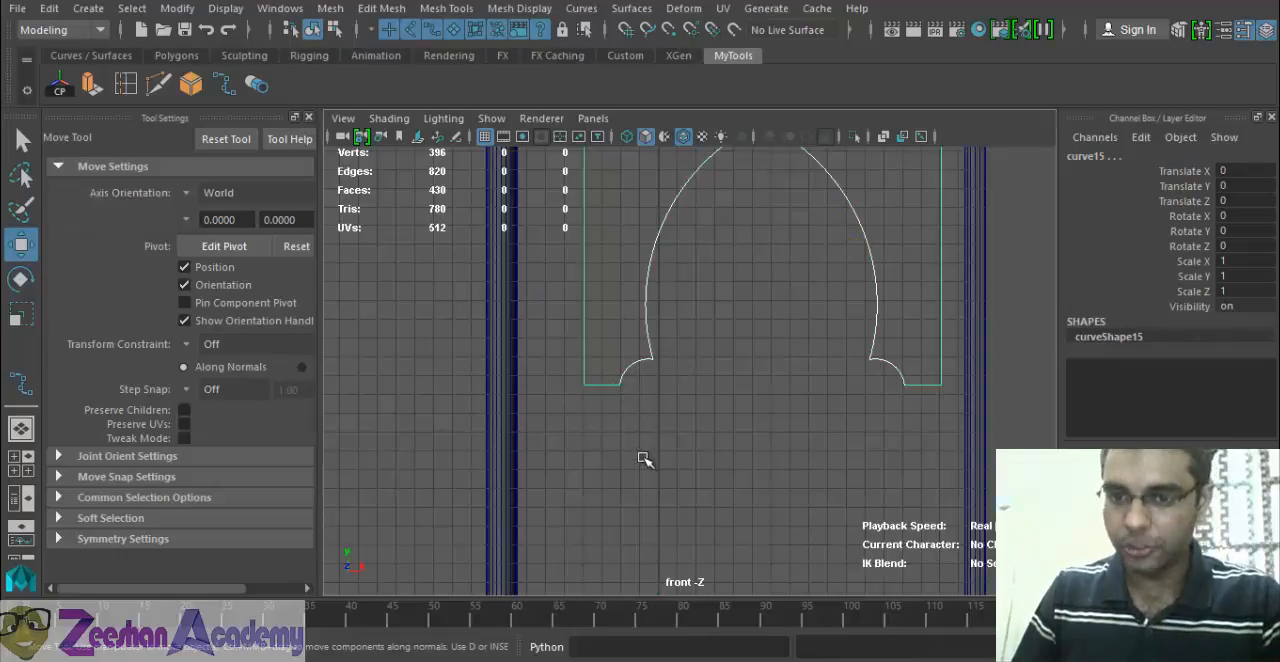
{"action": "key", "text": "g"}
{"action": "middle_click_drag", "start_coordinate": [738, 383], "coordinate": [717, 465], "text": "alt"}
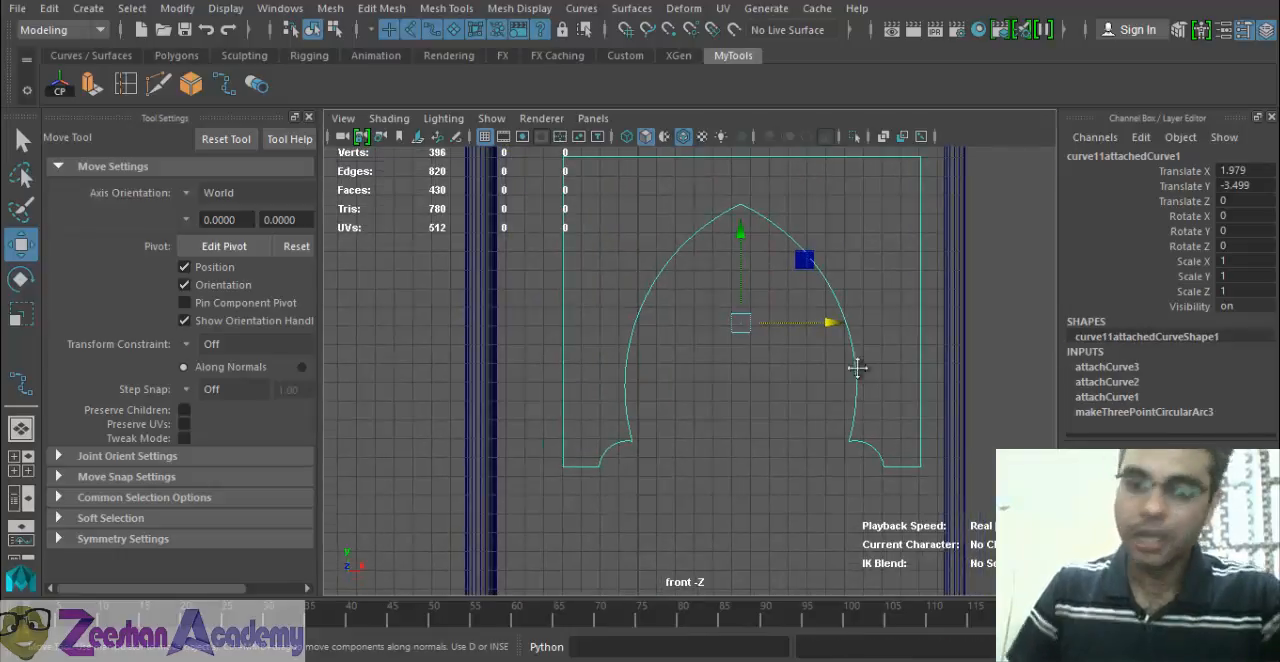
{"action": "middle_click_drag", "start_coordinate": [858, 368], "coordinate": [807, 442], "text": "alt"}
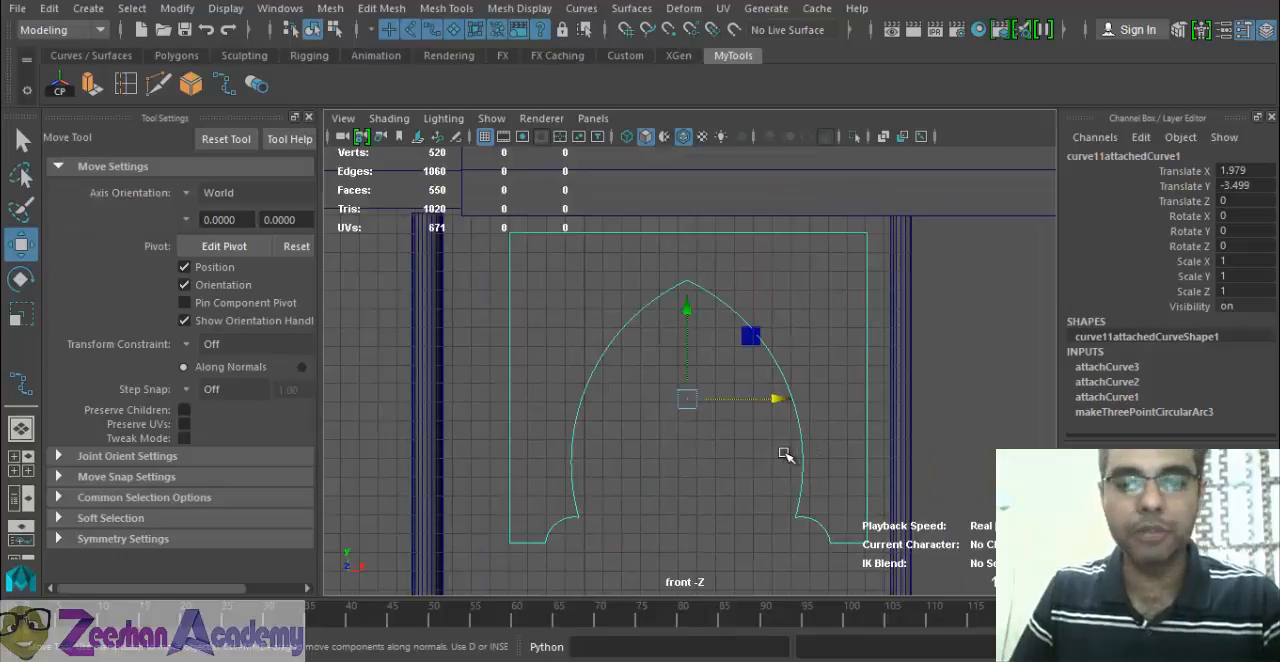
{"action": "left_click", "coordinate": [770, 455]}
{"action": "left_click", "coordinate": [795, 430]}
{"action": "scroll", "coordinate": [703, 443], "scroll_direction": "down", "scroll_amount": 2}
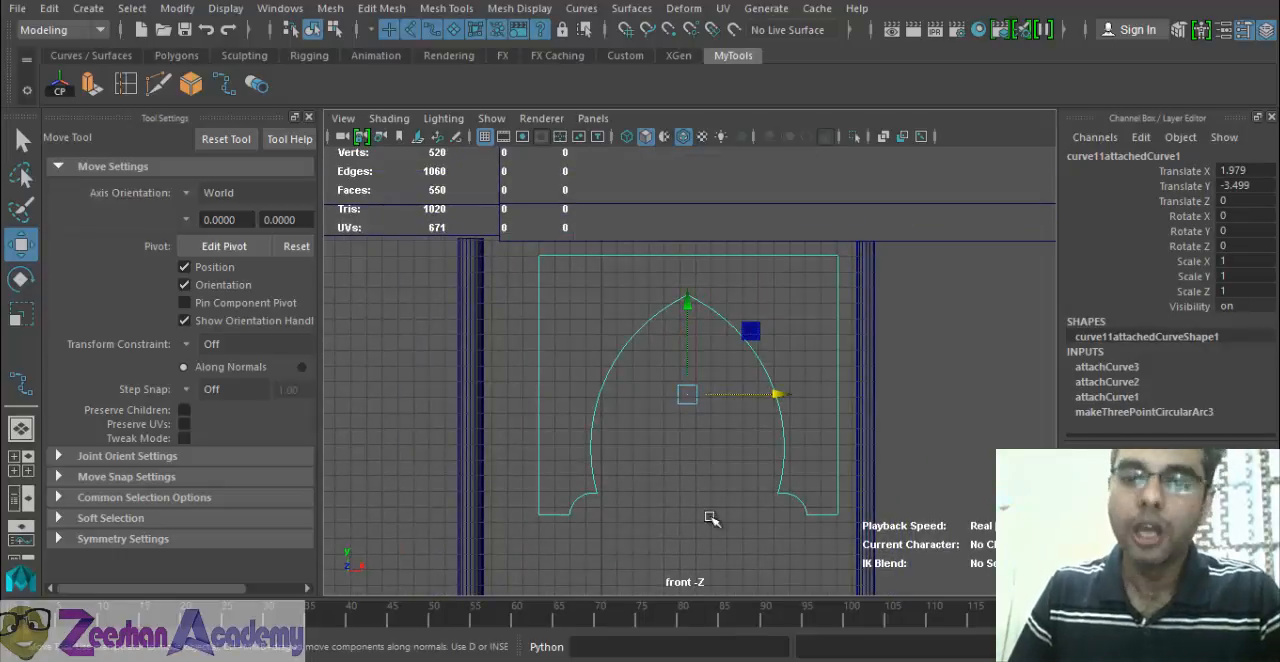
Test-move the joined outline curve several times to see how its parts behave, undoing each move.
{"action": "left_click", "coordinate": [692, 434]}
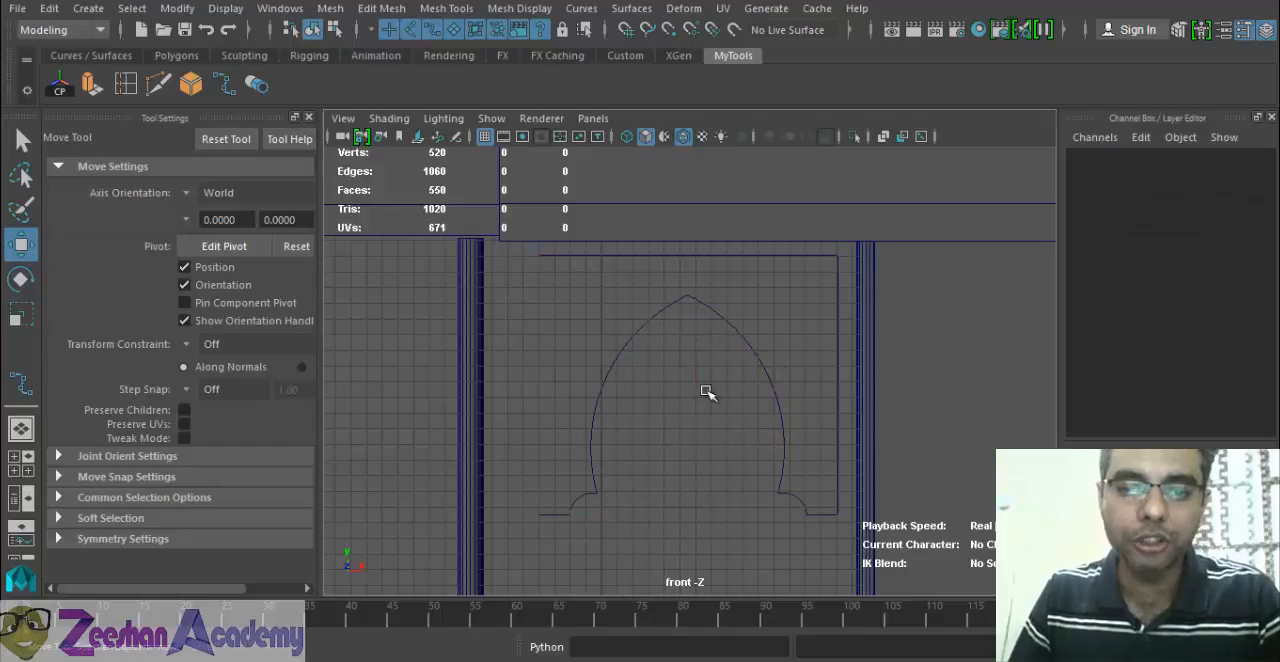
{"action": "left_click", "coordinate": [767, 360]}
{"action": "left_click_drag", "start_coordinate": [687, 394], "coordinate": [736, 376]}
{"action": "key", "text": "ctrl+z"}
{"action": "key", "text": "ctrl+z"}
{"action": "key", "text": "ctrl+z"}
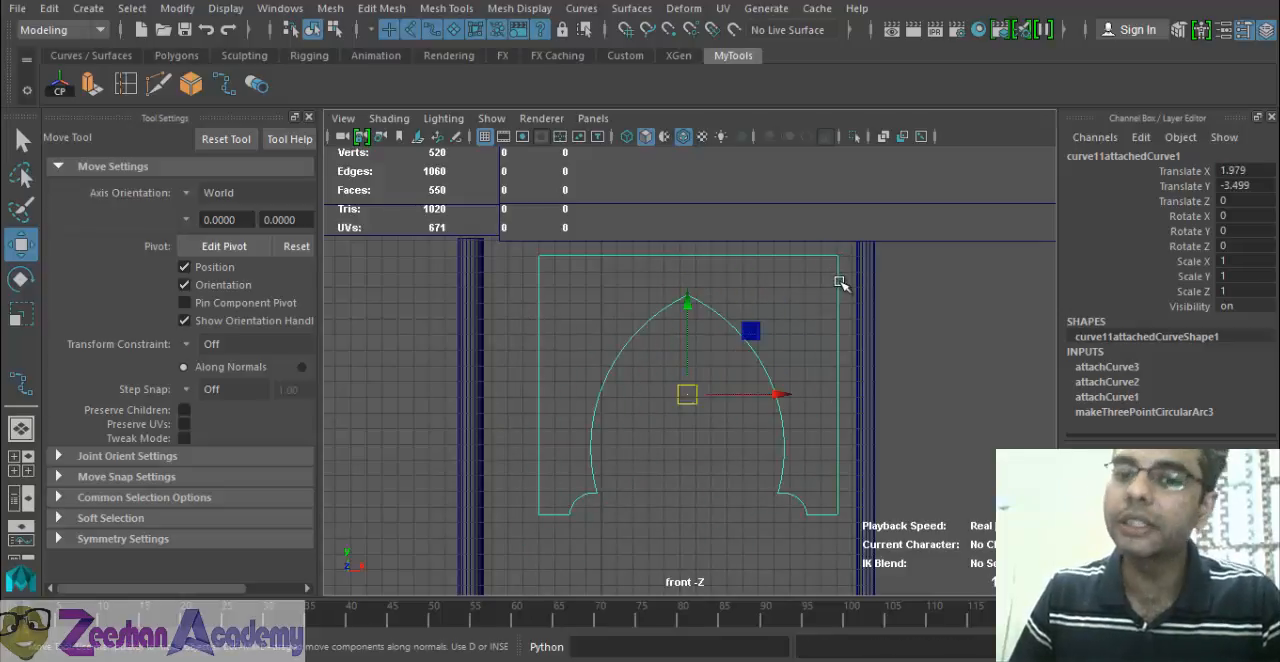
{"action": "left_click_drag", "start_coordinate": [695, 428], "coordinate": [660, 568]}
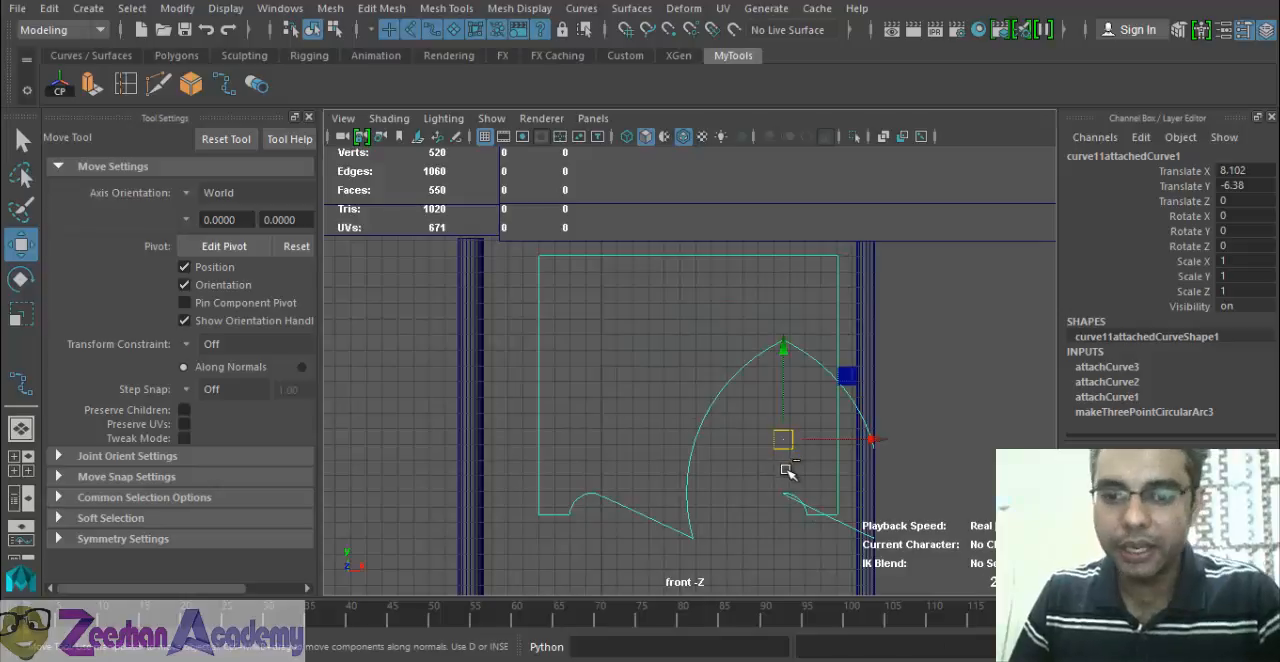
{"action": "middle_click_drag", "start_coordinate": [786, 440], "coordinate": [638, 481], "text": "alt"}
{"action": "key", "text": "ctrl+z"}
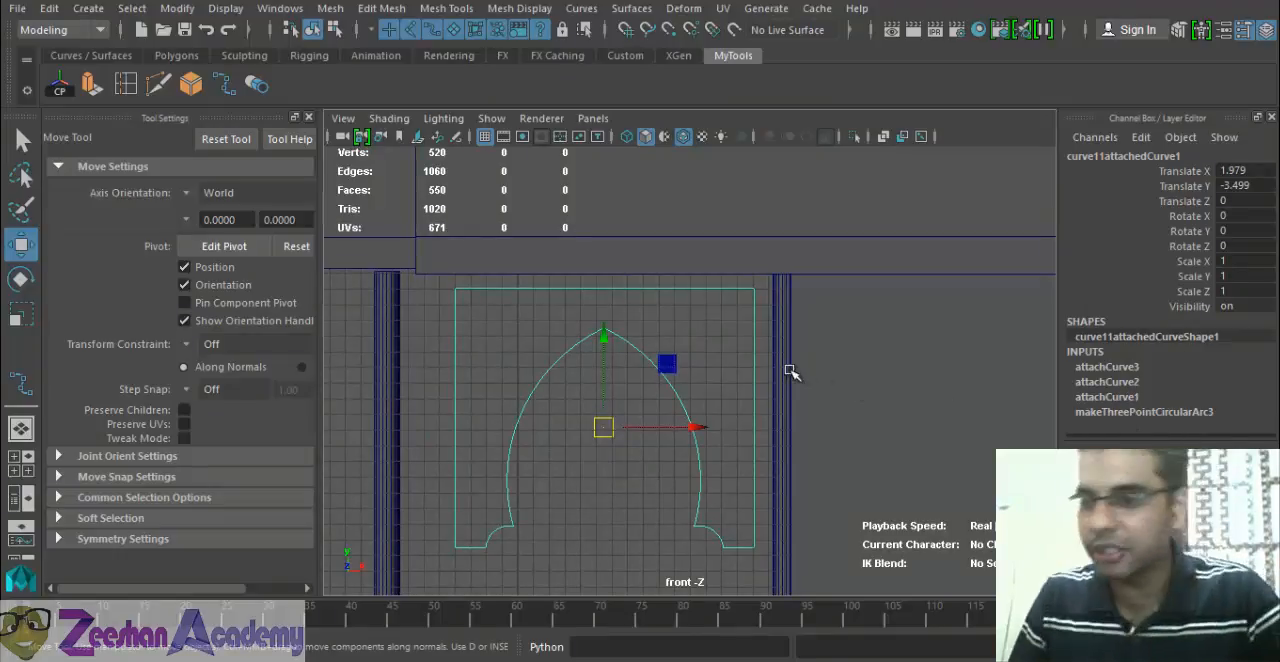
{"action": "middle_click_drag", "start_coordinate": [669, 450], "coordinate": [670, 431], "text": "alt"}
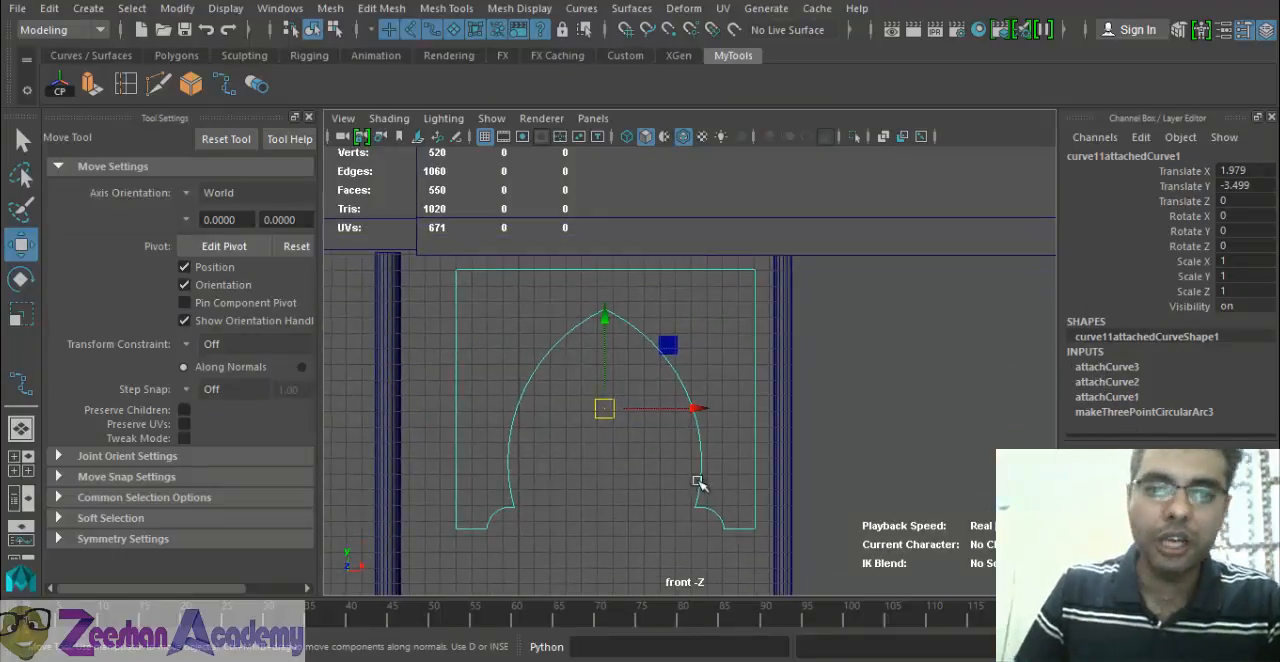
{"action": "left_click", "coordinate": [525, 278]}
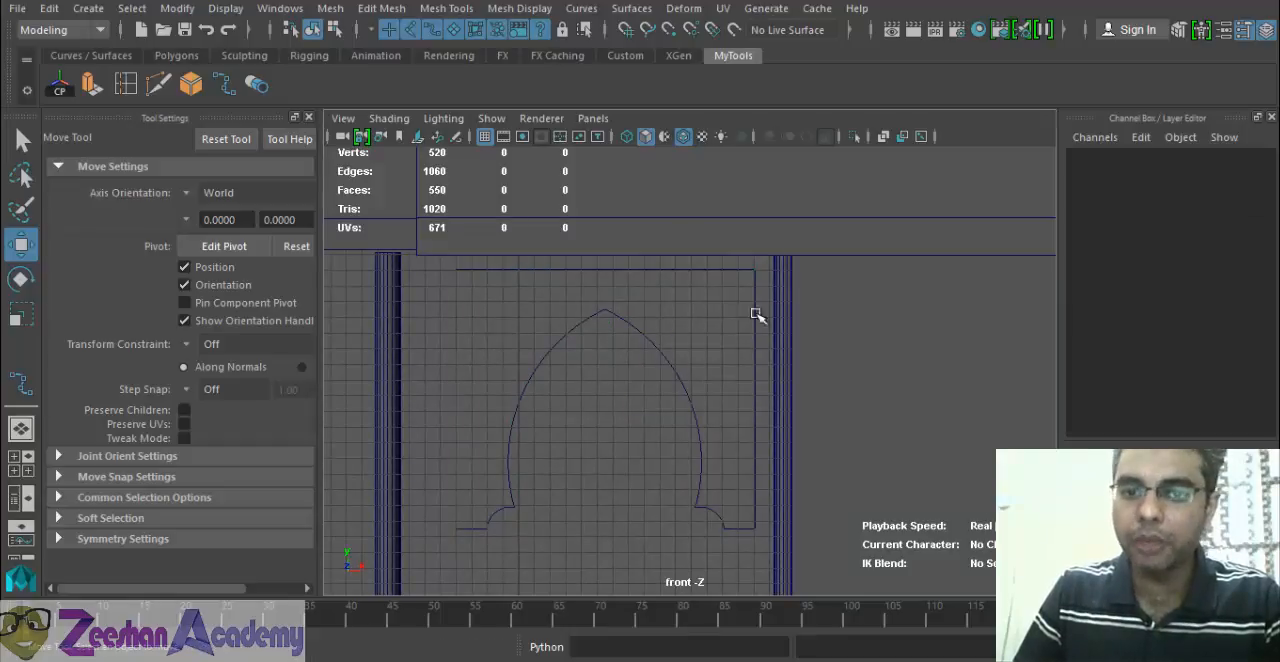
{"action": "left_click", "coordinate": [652, 272]}
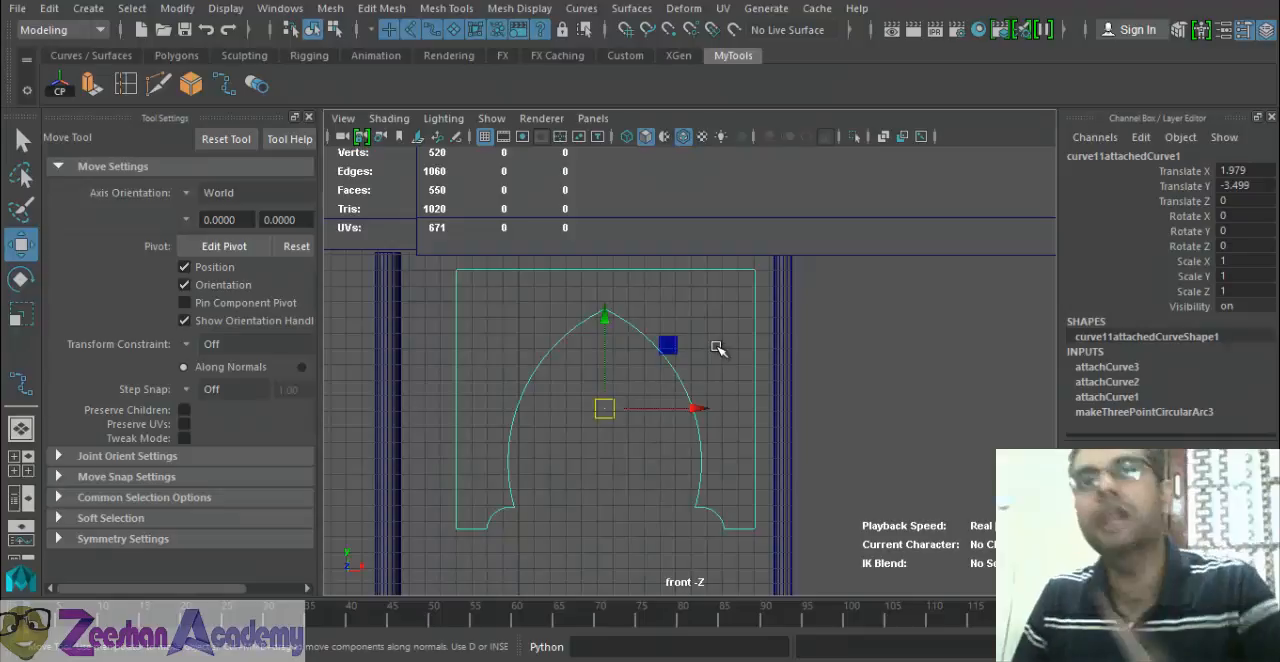
{"action": "left_click", "coordinate": [532, 376]}
{"action": "left_click", "coordinate": [532, 371]}
{"action": "left_click_drag", "start_coordinate": [604, 409], "coordinate": [594, 384]}
{"action": "key", "text": "ctrl+z"}
Delete the construction history of the outline curve, then test-move the curve and undo that move.
{"action": "left_click", "coordinate": [49, 8]}
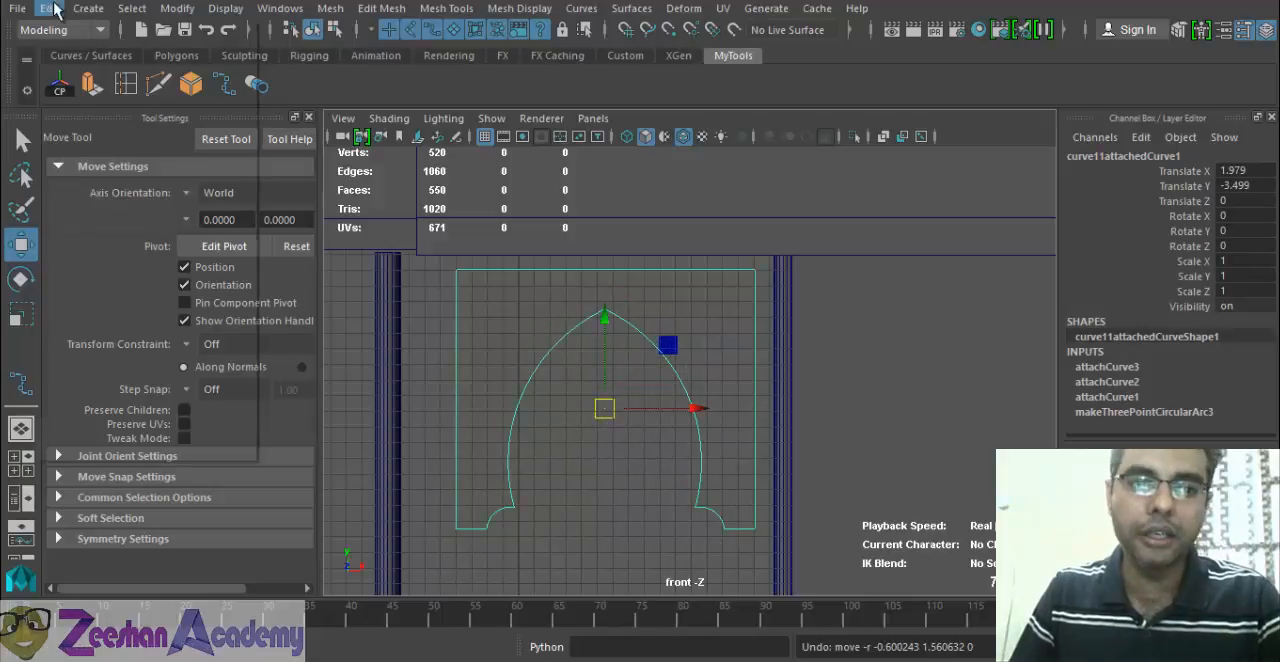
{"action": "mouse_move", "coordinate": [183, 231]}
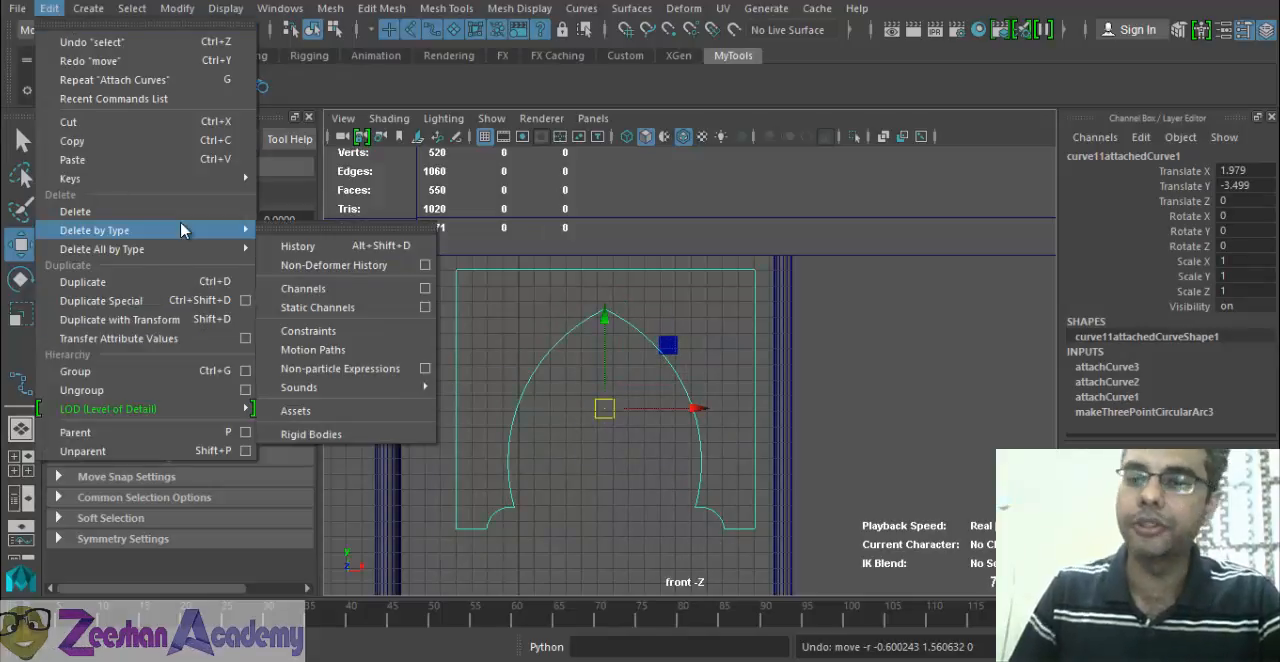
{"action": "left_click", "coordinate": [332, 248]}
{"action": "left_click_drag", "start_coordinate": [624, 420], "coordinate": [545, 428]}
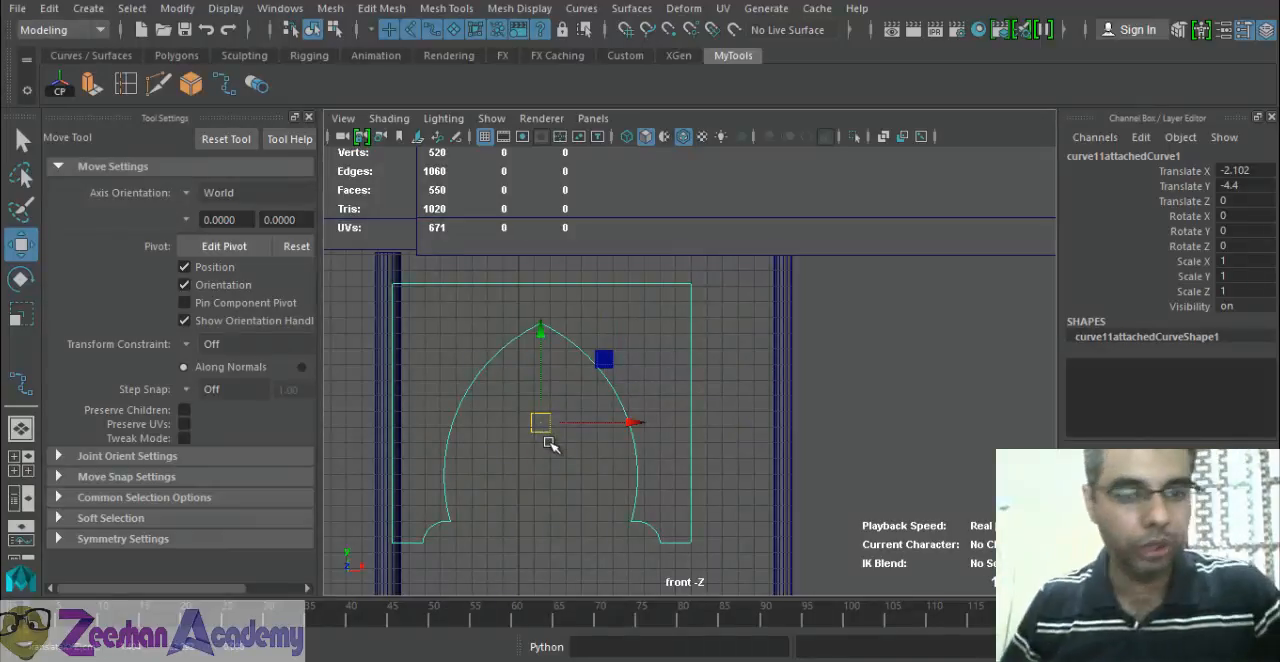
{"action": "key", "text": "ctrl+z"}
Switch to the perspective view and move the outline curve along Z to about -97.25.
{"action": "mouse_move", "coordinate": [514, 374]}
{"action": "middle_mouse_down", "text": "alt"}
{"action": "mouse_move", "coordinate": [503, 411]}
{"action": "mouse_move", "coordinate": [506, 374]}
{"action": "middle_mouse_up", "text": "alt"}
{"action": "scroll", "coordinate": [588, 420], "scroll_direction": "down", "scroll_amount": 3}
{"action": "key", "text": "space"}
{"action": "left_click_drag", "start_coordinate": [577, 421], "coordinate": [600, 350]}
{"action": "mouse_move", "coordinate": [600, 460]}
{"action": "left_mouse_down", "text": "alt"}
{"action": "mouse_move", "coordinate": [629, 474]}
{"action": "mouse_move", "coordinate": [527, 436]}
{"action": "mouse_move", "coordinate": [748, 454]}
{"action": "mouse_move", "coordinate": [606, 448]}
{"action": "left_mouse_up", "text": "alt"}
{"action": "key", "text": "f"}
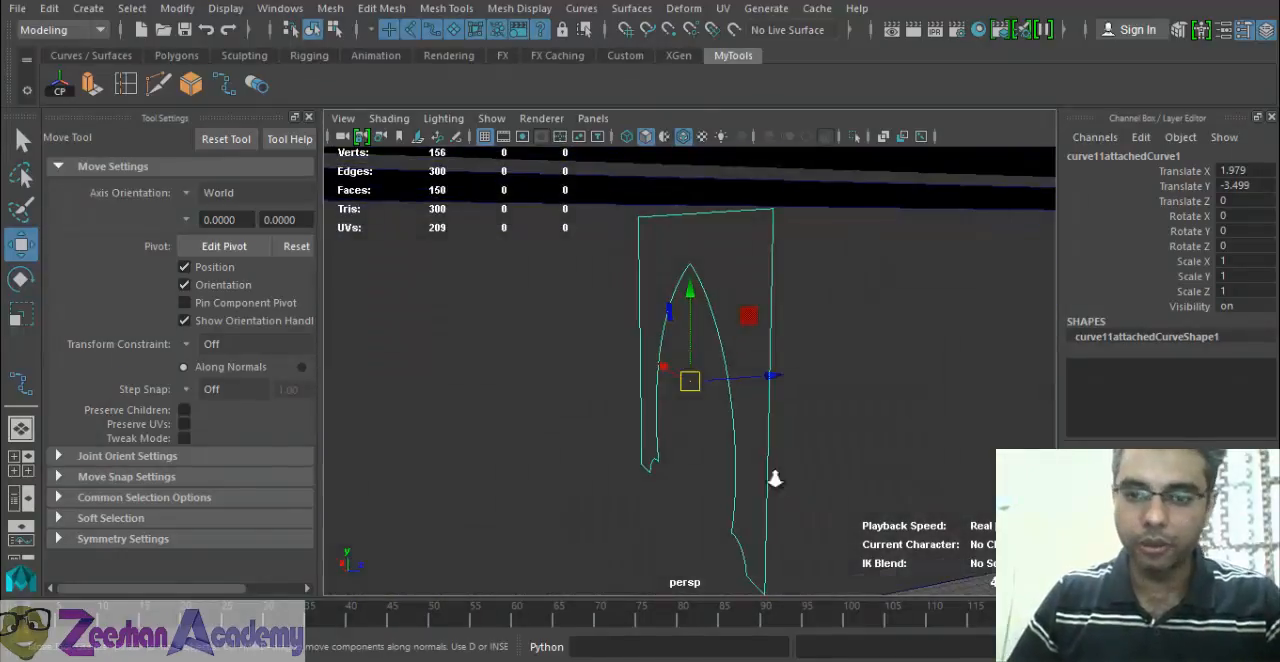
{"action": "right_click_drag", "start_coordinate": [774, 480], "coordinate": [600, 402], "text": "alt"}
{"action": "middle_click_drag", "start_coordinate": [600, 402], "coordinate": [708, 400], "text": "alt"}
{"action": "left_click_drag", "start_coordinate": [873, 376], "coordinate": [828, 404]}
{"action": "key", "text": "f"}
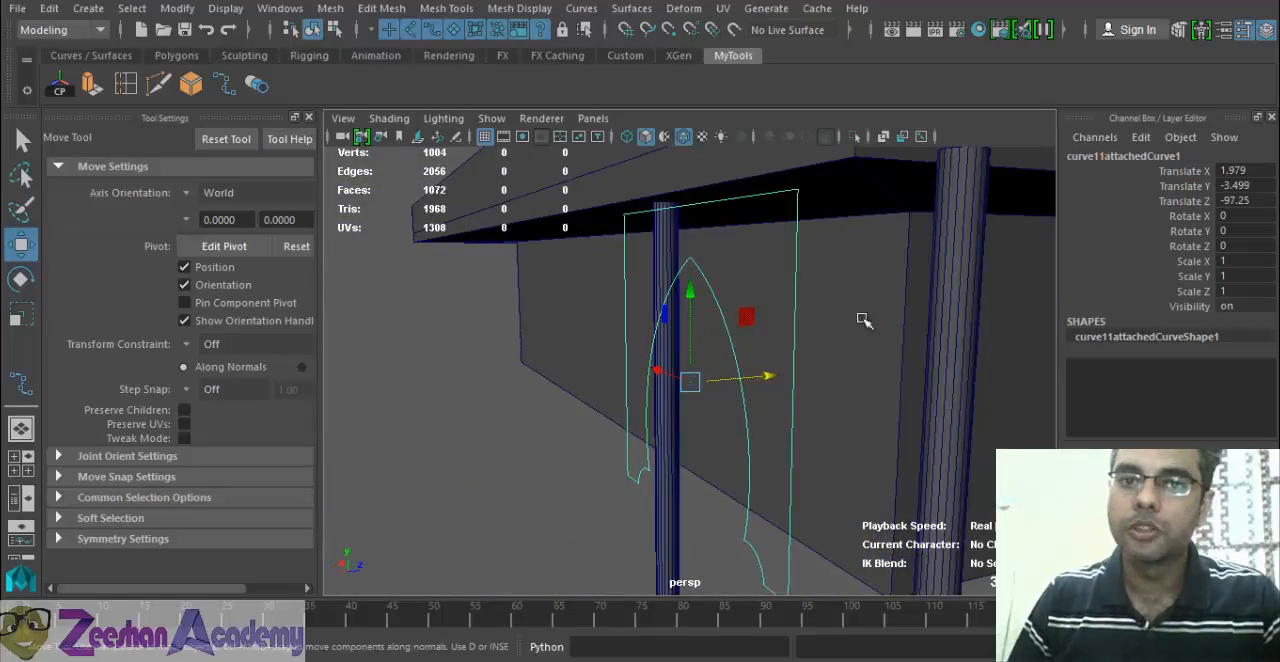
Open the Planar surface options for the outline curve and reset them to their defaults.
{"action": "left_click", "coordinate": [579, 9]}
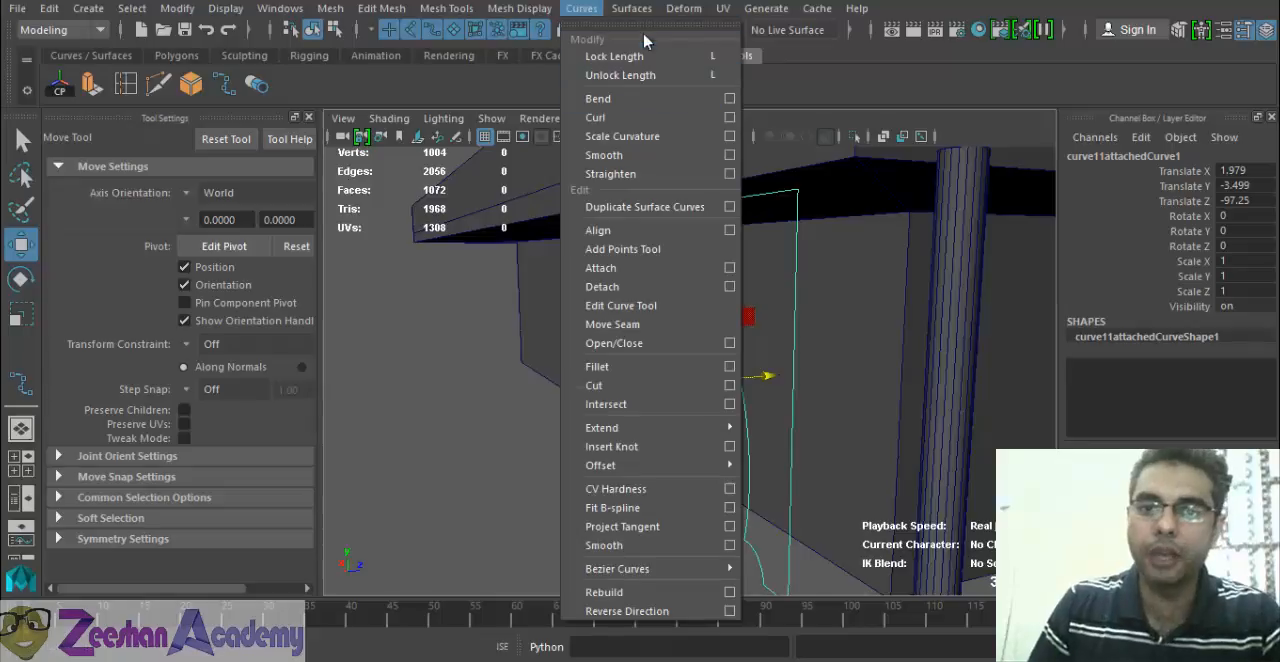
{"action": "mouse_move", "coordinate": [631, 9]}
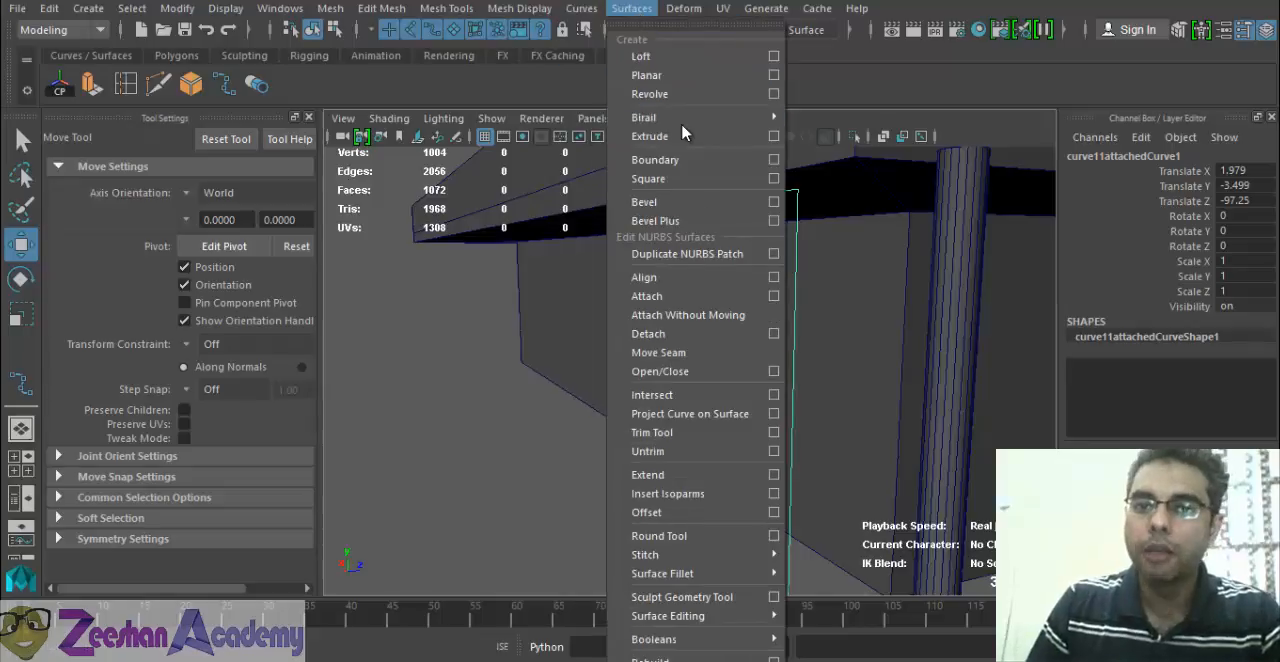
{"action": "left_click", "coordinate": [774, 76]}
{"action": "left_click", "coordinate": [748, 41]}
{"action": "left_click", "coordinate": [790, 80]}
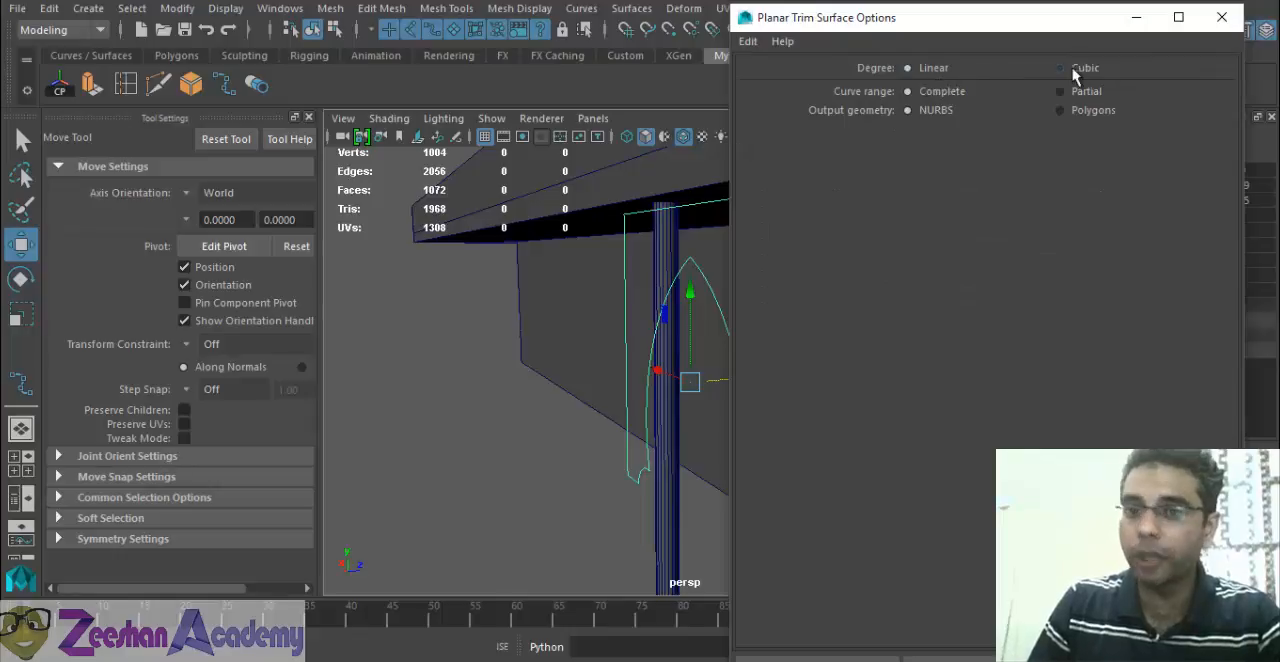
Set the planar surface's degree to Cubic, its output geometry to Polygons and the polygon type to Quads.
{"action": "left_click_drag", "start_coordinate": [495, 300], "coordinate": [640, 320], "text": "alt"}
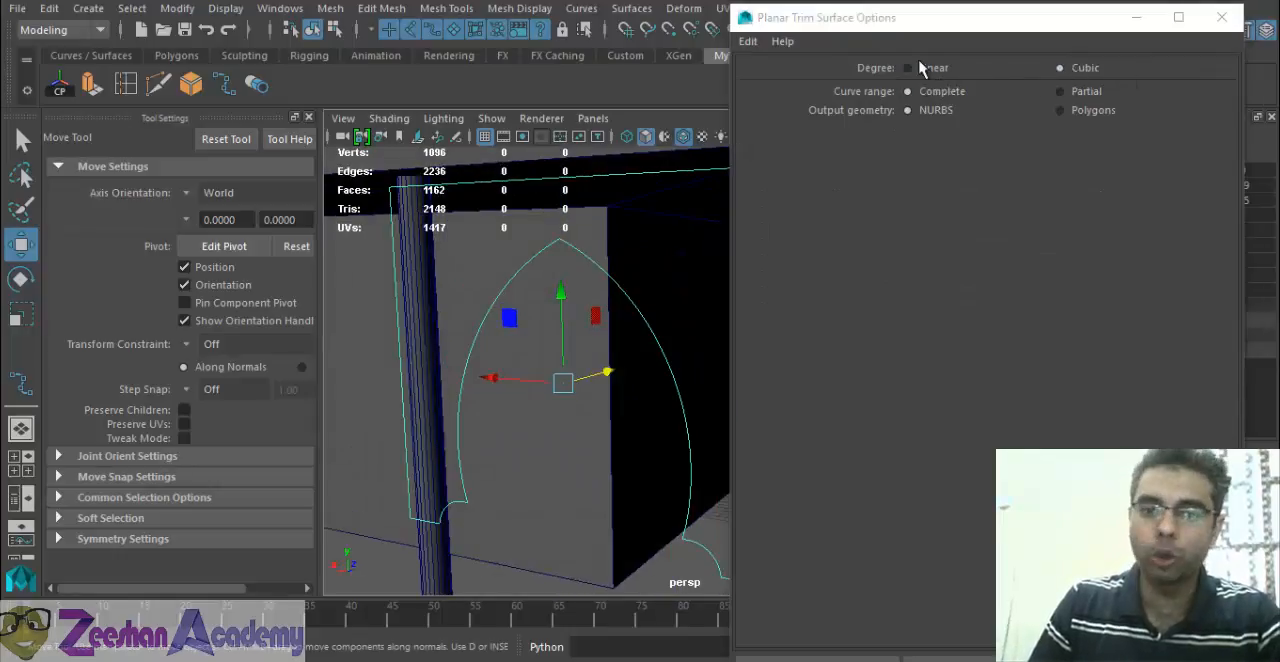
{"action": "left_click", "coordinate": [920, 67]}
{"action": "left_click_drag", "start_coordinate": [597, 280], "coordinate": [380, 274], "text": "alt"}
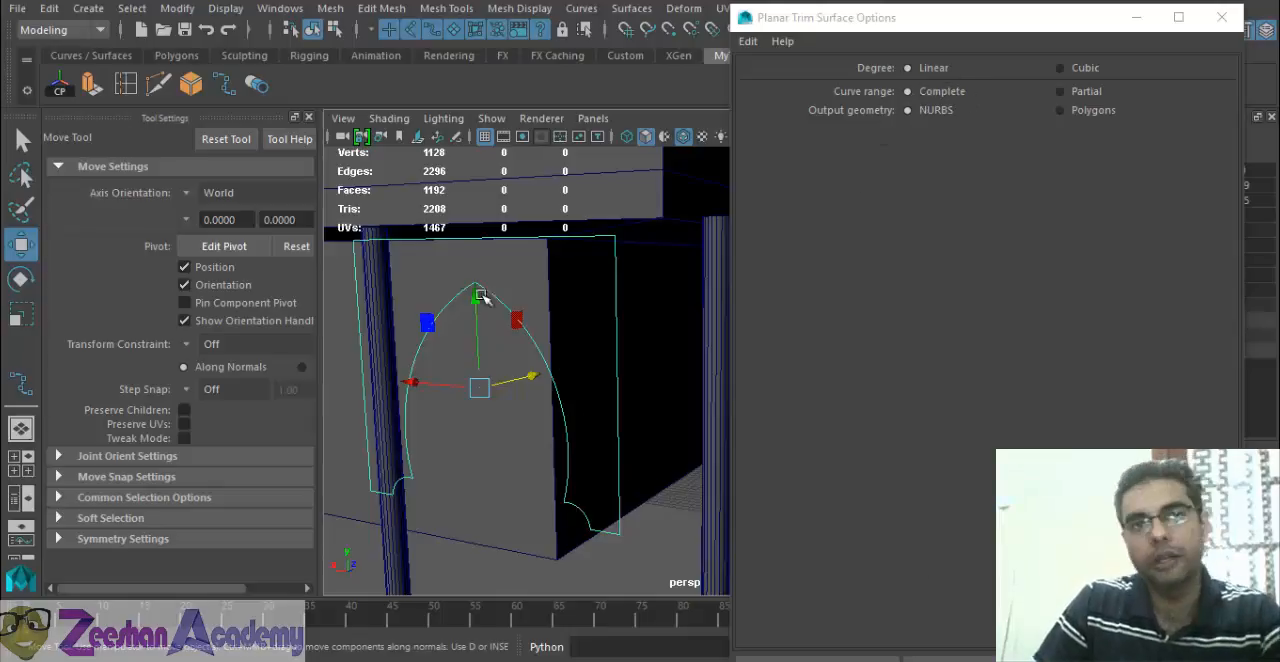
{"action": "left_click", "coordinate": [1096, 70]}
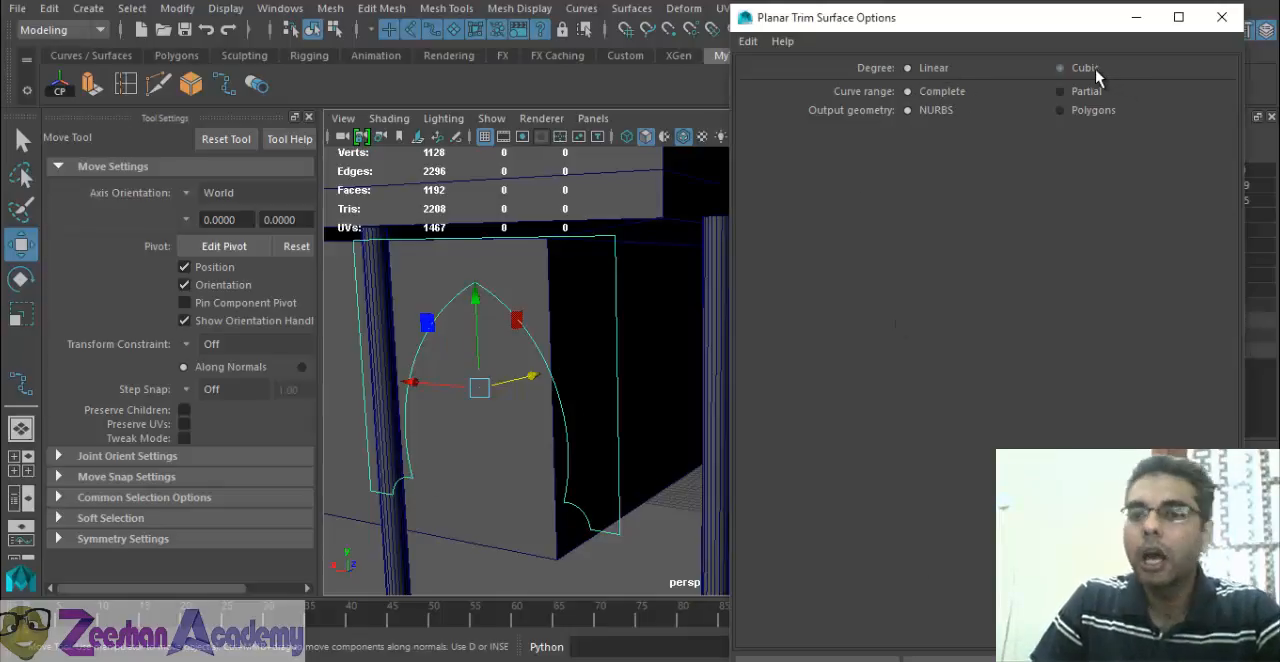
{"action": "left_click", "coordinate": [1062, 110]}
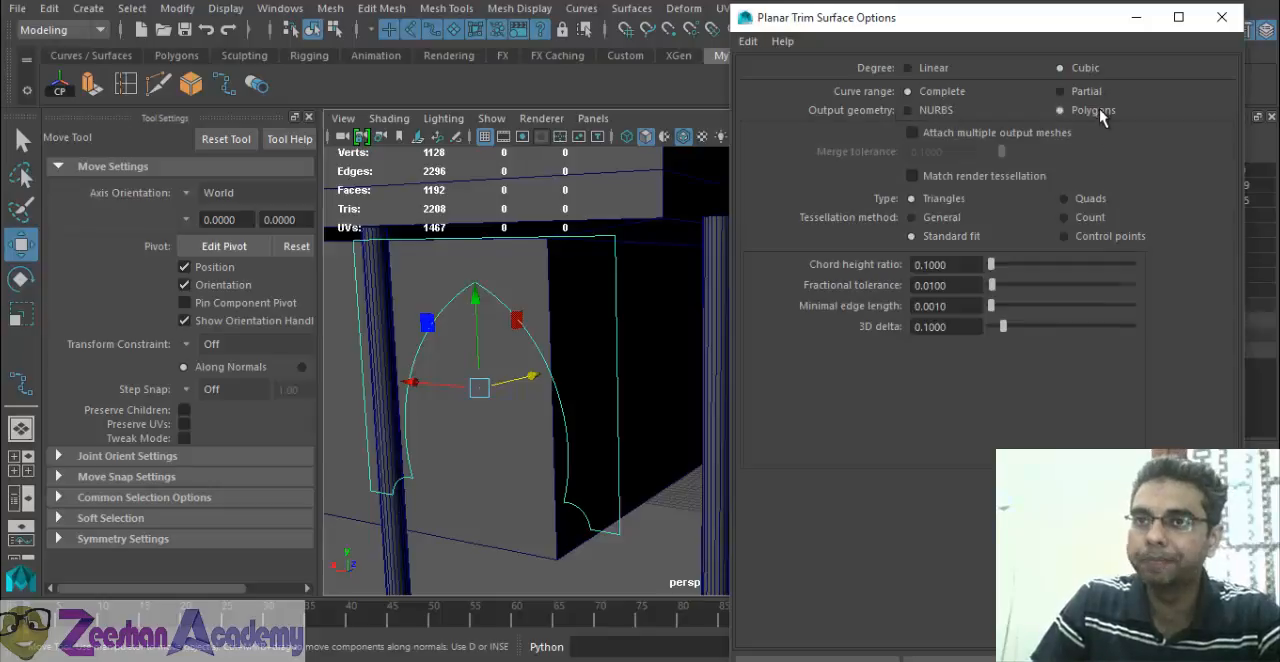
{"action": "left_click", "coordinate": [1065, 200]}
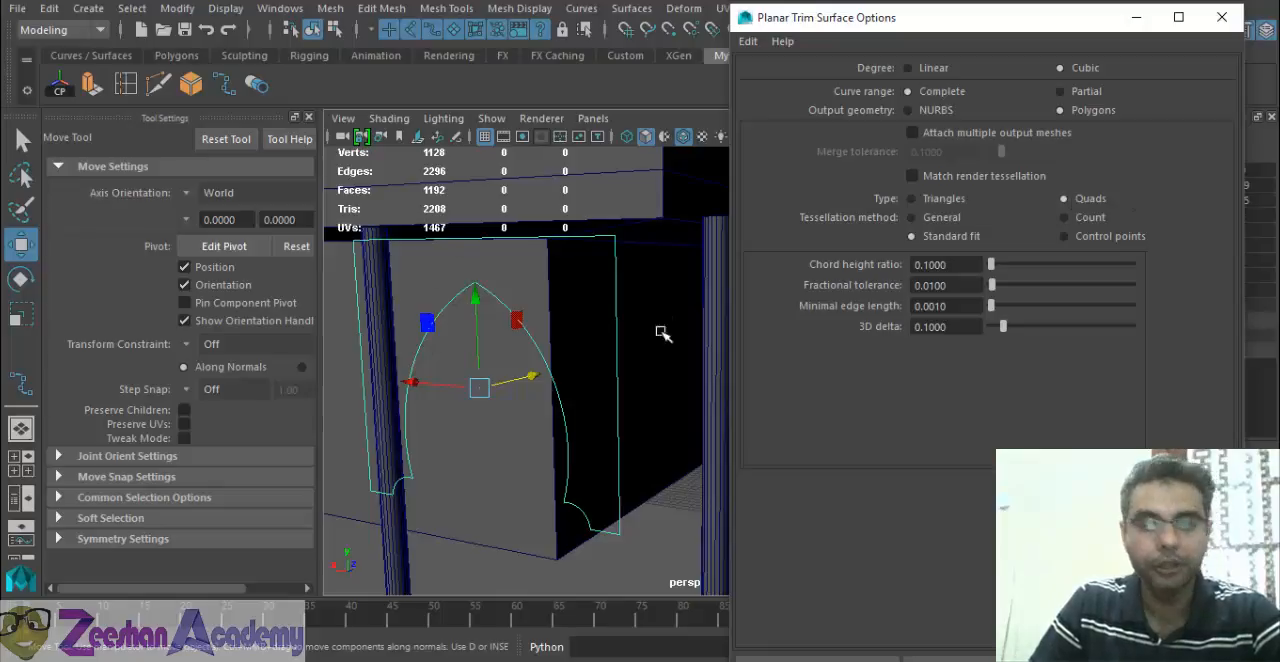
Compare the settings offered by the Count, General, Standard fit and Control points tessellation methods.
{"action": "left_click", "coordinate": [1090, 224]}
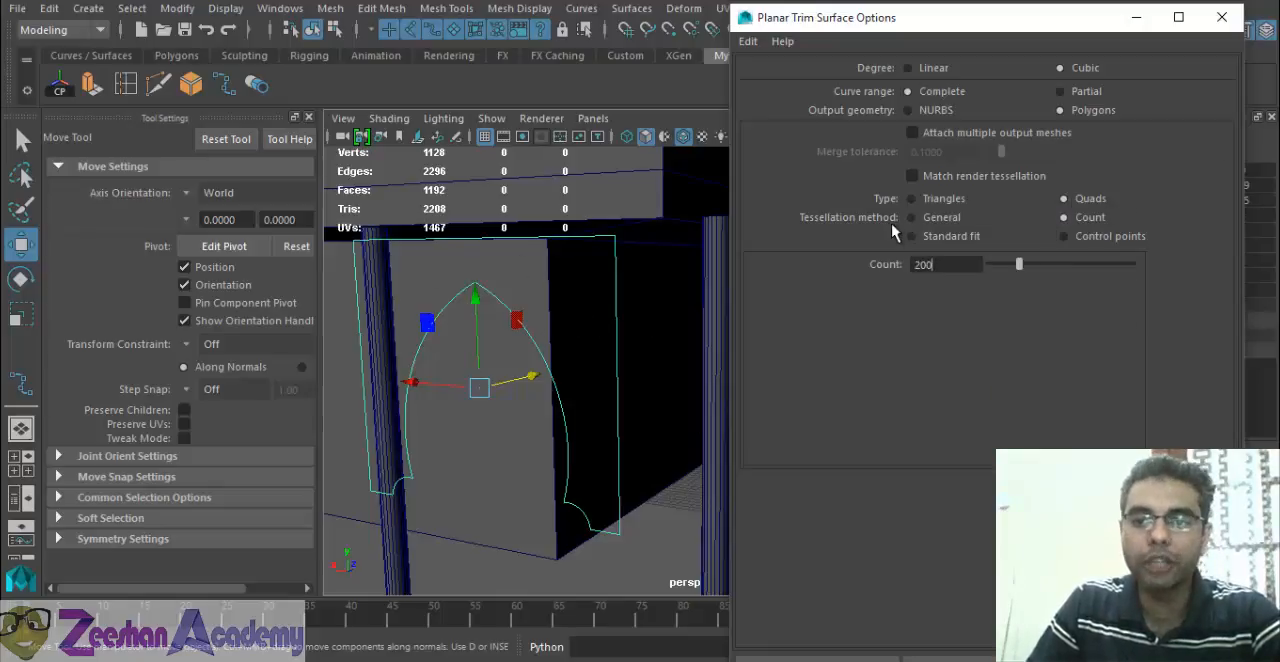
{"action": "left_click", "coordinate": [942, 218]}
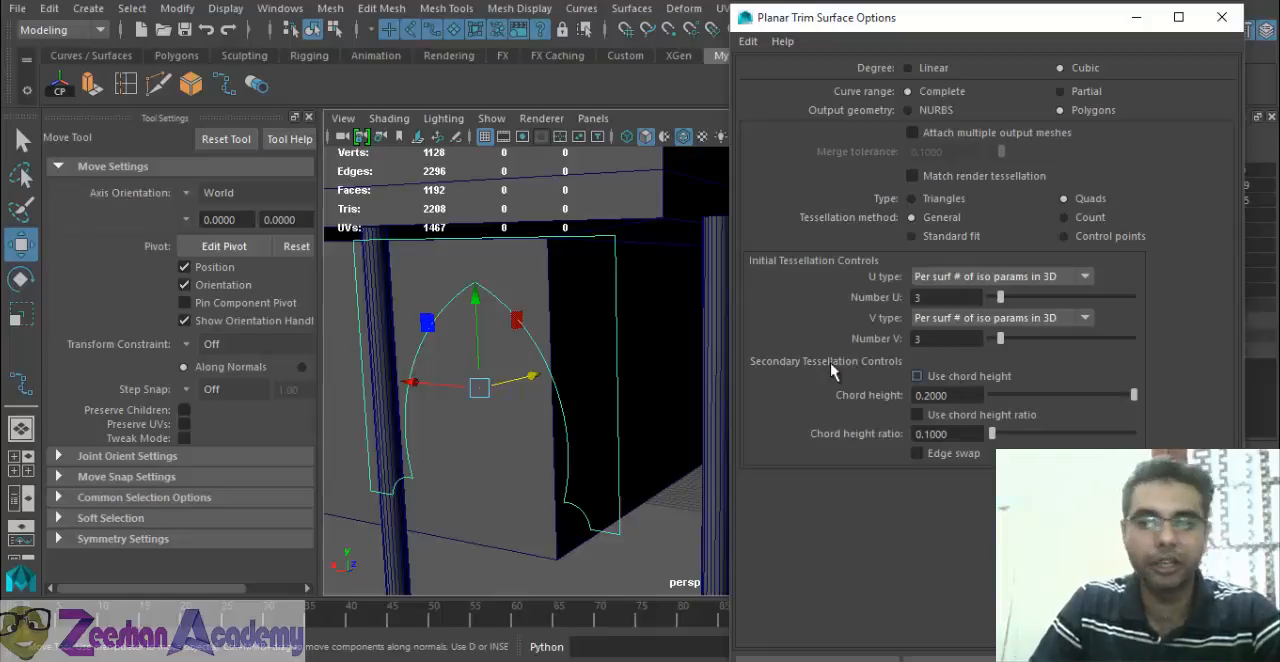
{"action": "left_click", "coordinate": [976, 238]}
{"action": "left_click", "coordinate": [1108, 238]}
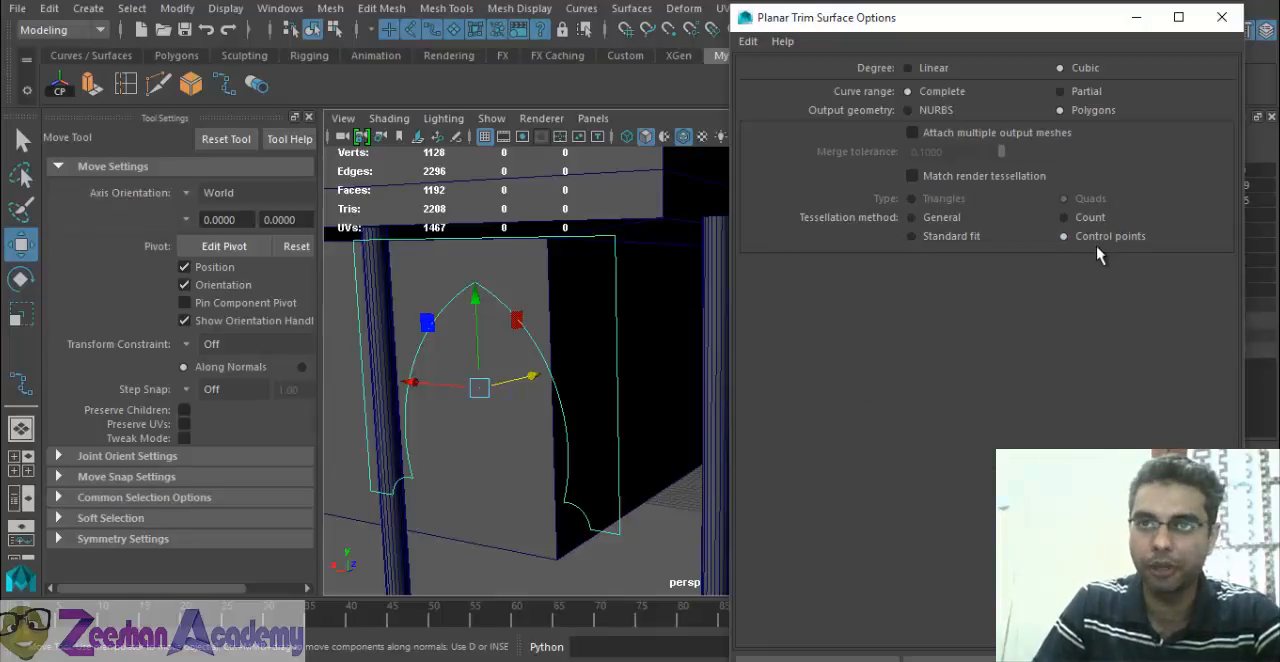
{"action": "left_click", "coordinate": [1092, 219]}
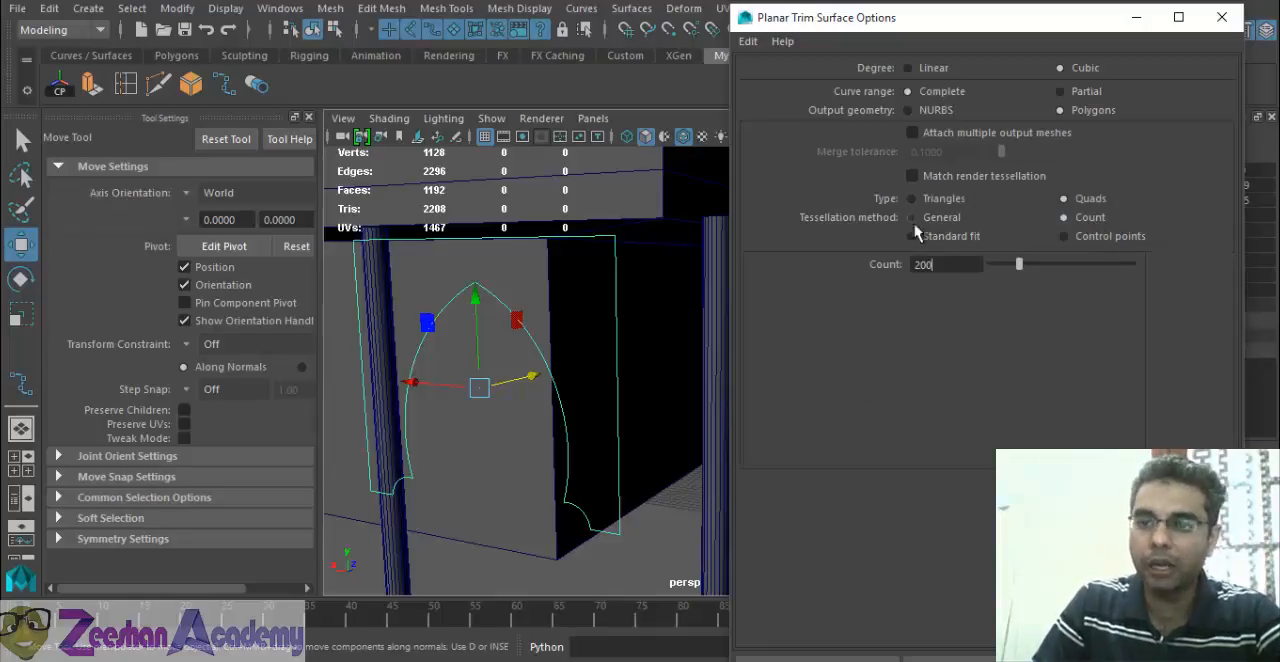
{"action": "double_click", "coordinate": [947, 263]}
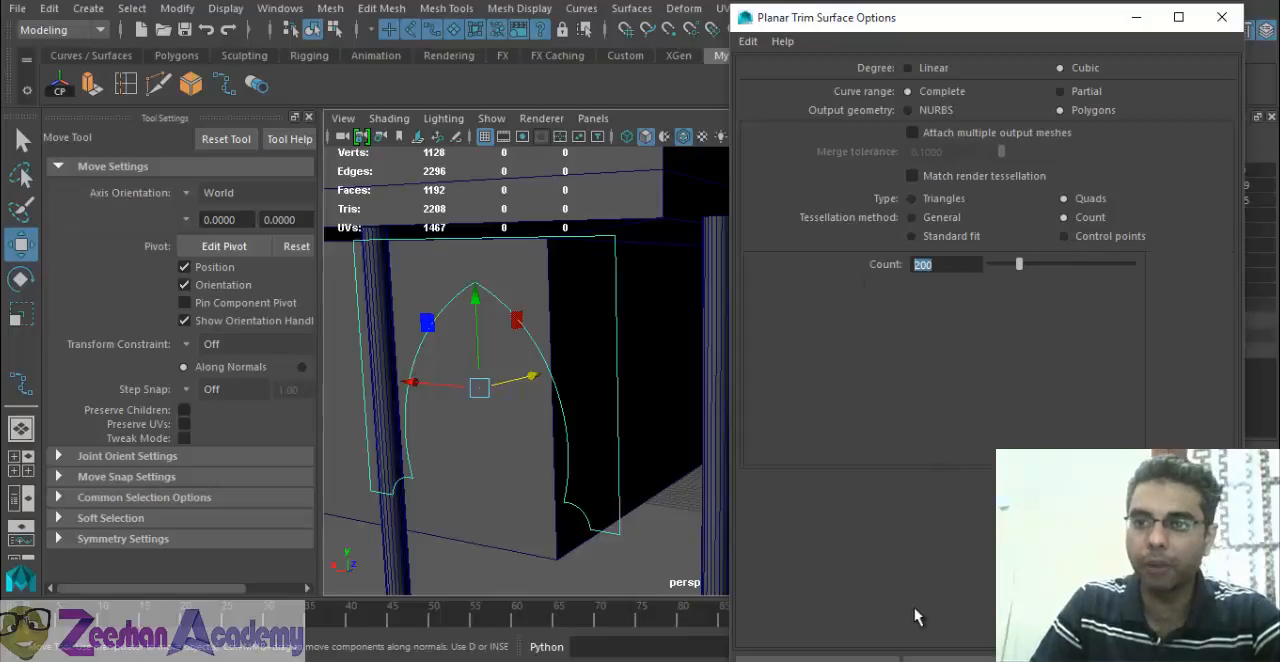
Choose the General tessellation method and create the planar surface from the arch outline curve.
{"action": "left_click_drag", "start_coordinate": [1079, 9], "coordinate": [1095, 77]}
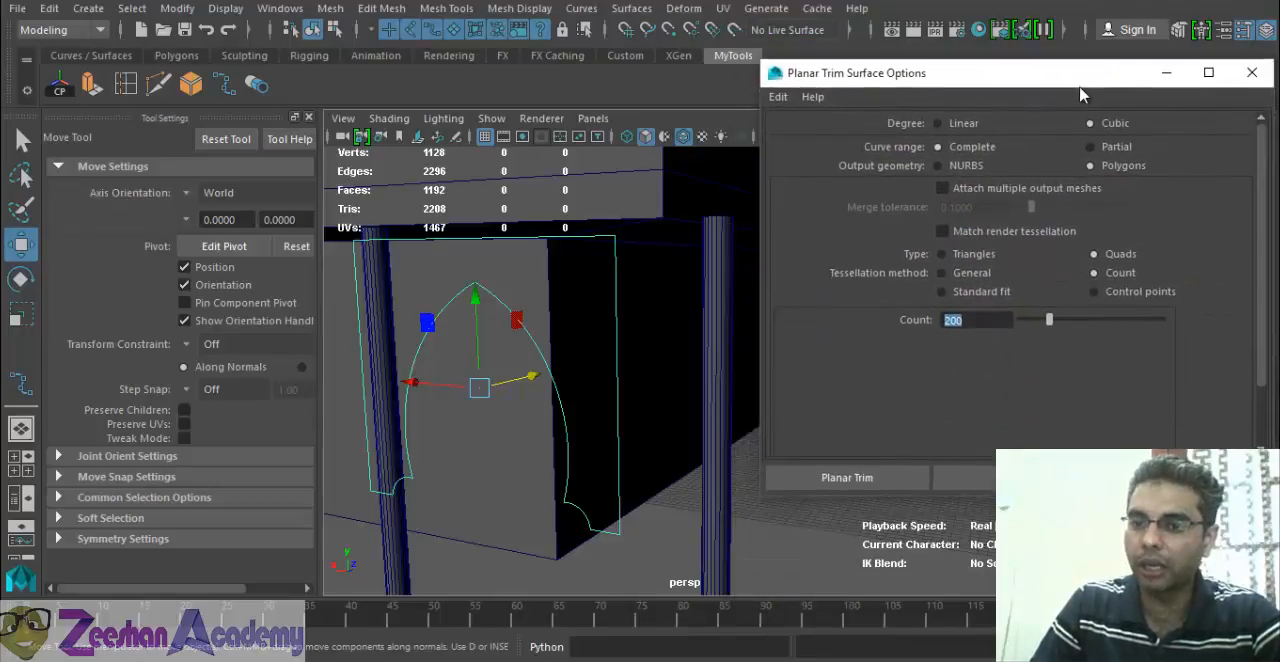
{"action": "left_click", "coordinate": [940, 273]}
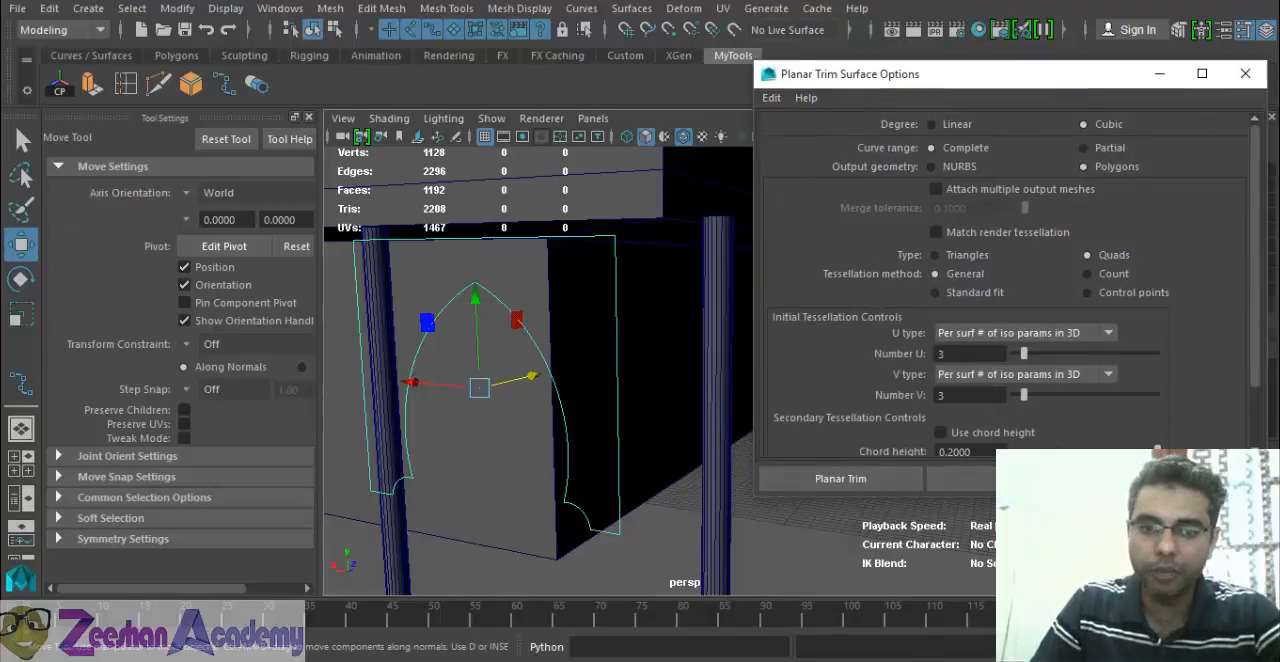
{"action": "left_click", "coordinate": [960, 478]}
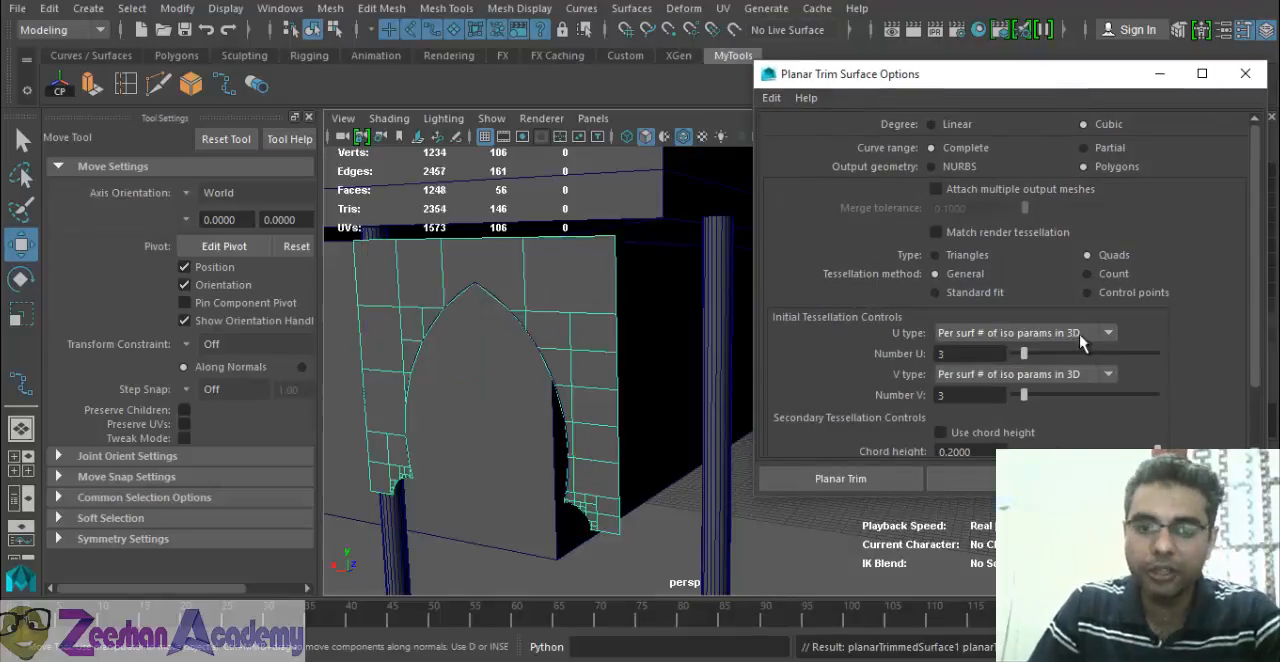
Examine the new arch panel's tessellation up close and its position between the columns of the mosque.
{"action": "left_click_drag", "start_coordinate": [544, 429], "coordinate": [510, 314], "text": "alt"}
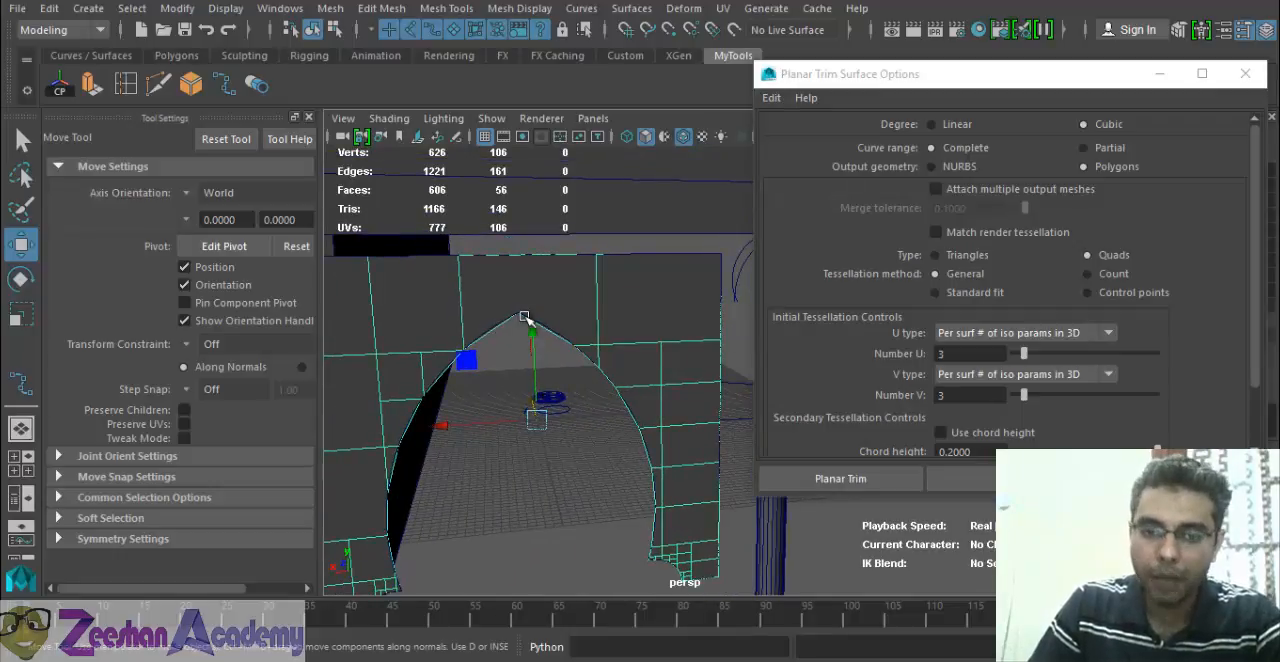
{"action": "left_click_drag", "start_coordinate": [560, 401], "coordinate": [572, 359], "text": "alt"}
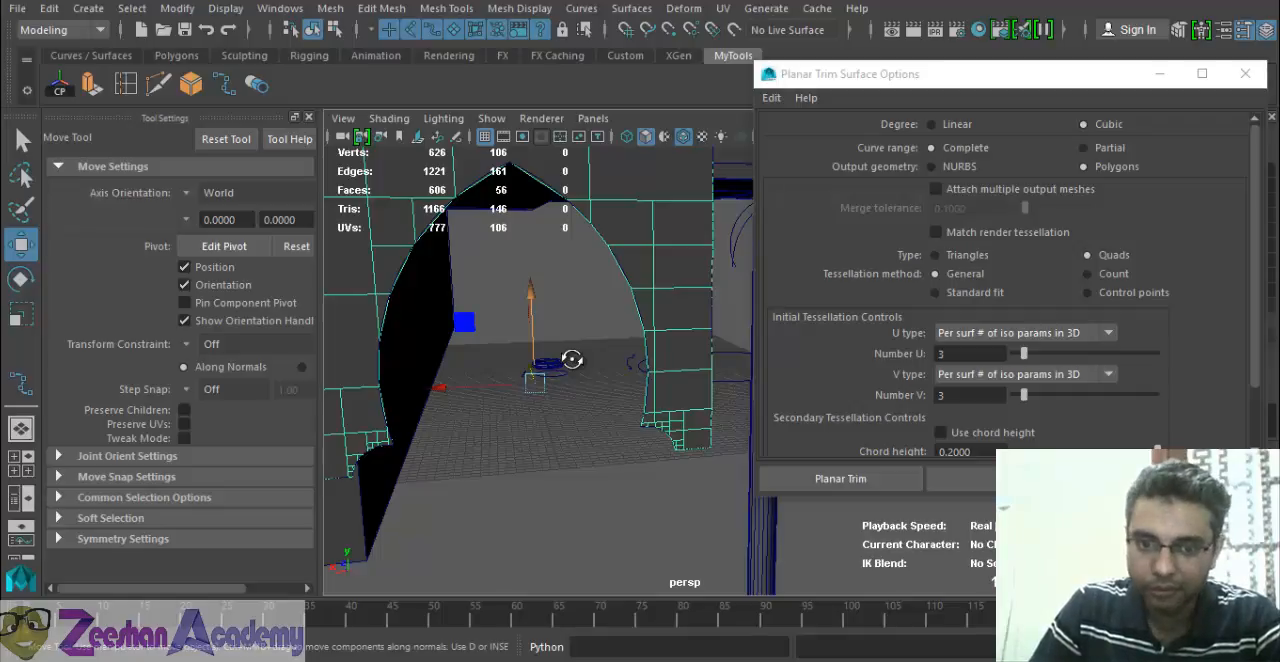
{"action": "left_click_drag", "start_coordinate": [572, 359], "coordinate": [599, 485], "text": "alt"}
{"action": "right_click_drag", "start_coordinate": [652, 513], "coordinate": [629, 446], "text": "alt"}
{"action": "left_click_drag", "start_coordinate": [629, 446], "coordinate": [668, 442], "text": "alt"}
{"action": "left_click", "coordinate": [711, 234]}
{"action": "right_click_drag", "start_coordinate": [703, 345], "coordinate": [495, 438], "text": "alt"}
{"action": "left_click_drag", "start_coordinate": [495, 438], "coordinate": [680, 443], "text": "alt"}
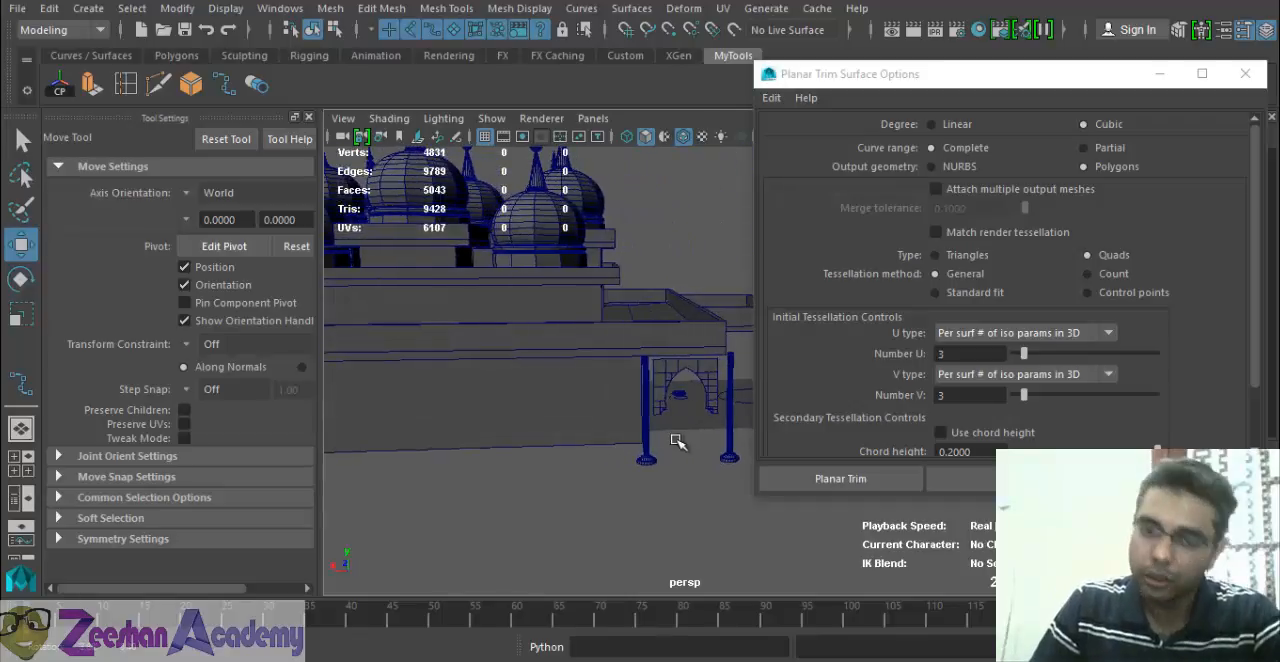
{"action": "left_click_drag", "start_coordinate": [583, 455], "coordinate": [548, 433], "text": "alt"}
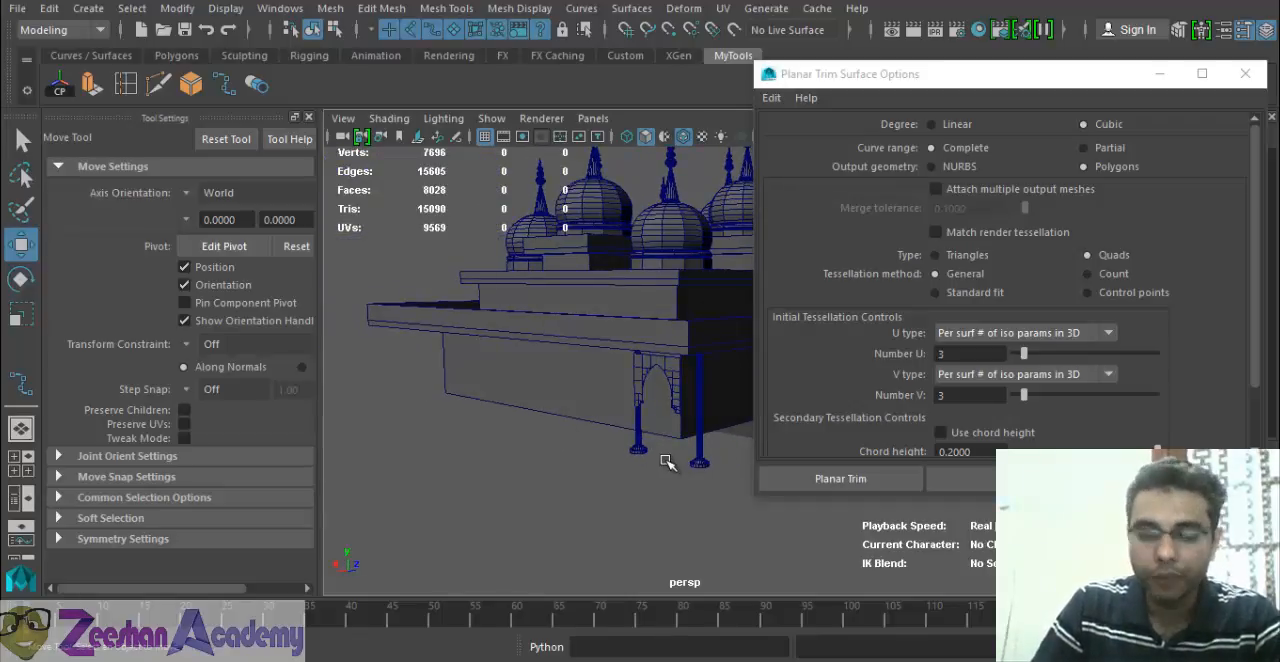
{"action": "left_click_drag", "start_coordinate": [672, 460], "coordinate": [766, 423], "text": "alt"}
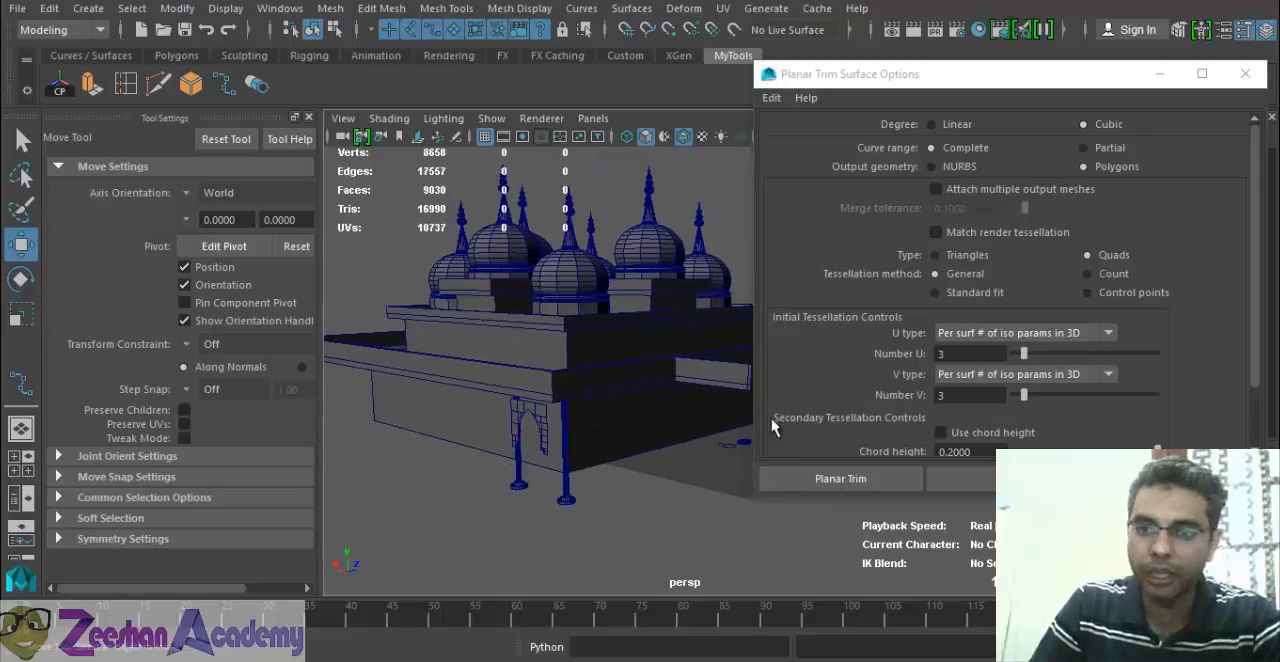
Minimise the planar options window and examine how closely the panel's arch edge follows the selected outline curve.
{"action": "left_click", "coordinate": [1159, 74]}
{"action": "left_click_drag", "start_coordinate": [860, 400], "coordinate": [565, 511], "text": "alt"}
{"action": "scroll", "coordinate": [571, 485], "scroll_direction": "up", "scroll_amount": 10}
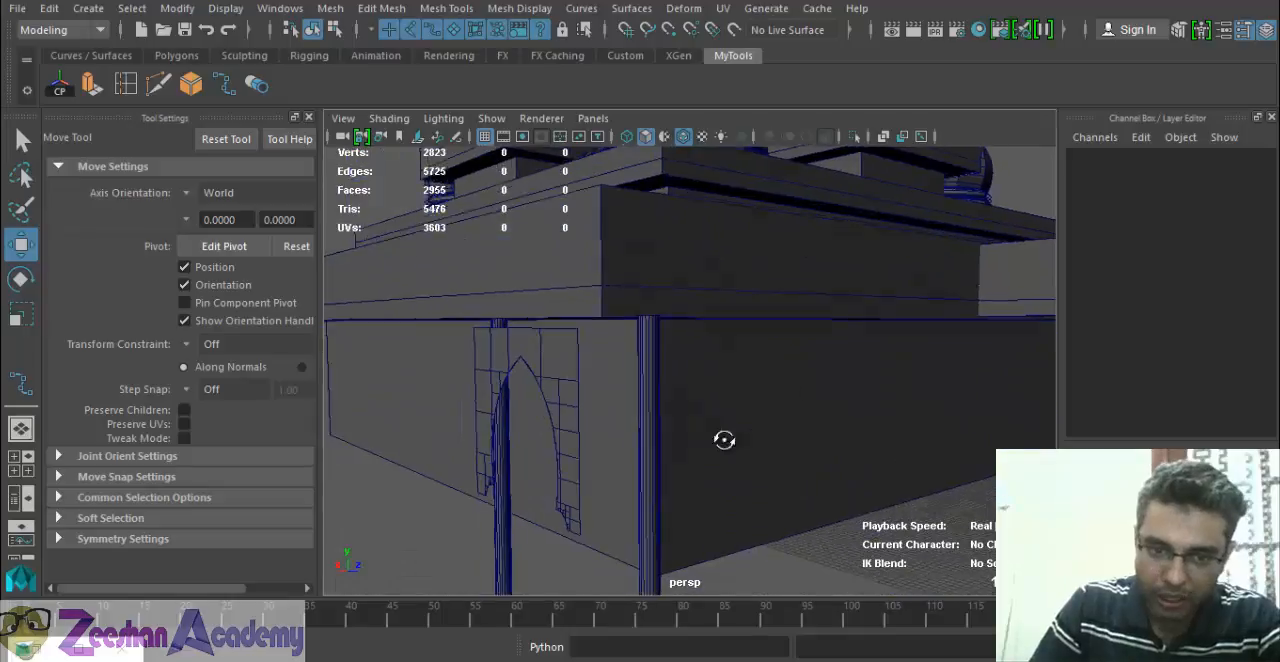
{"action": "left_click_drag", "start_coordinate": [895, 362], "coordinate": [744, 401], "text": "alt"}
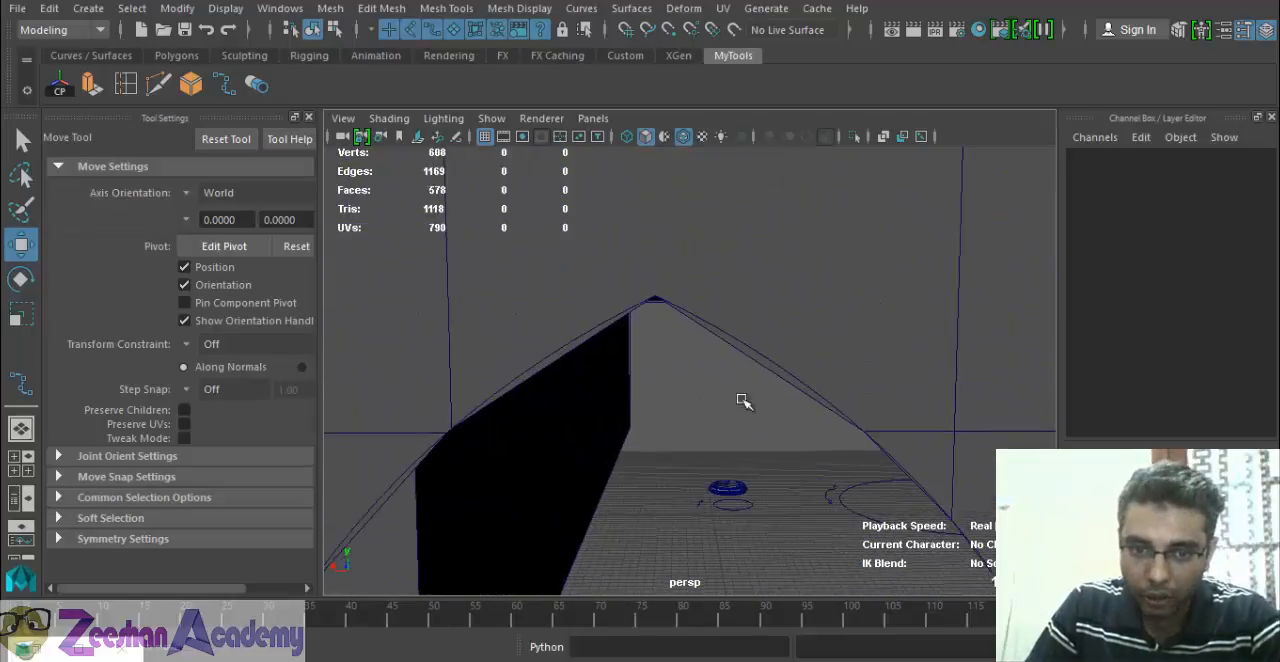
{"action": "left_click", "coordinate": [582, 338]}
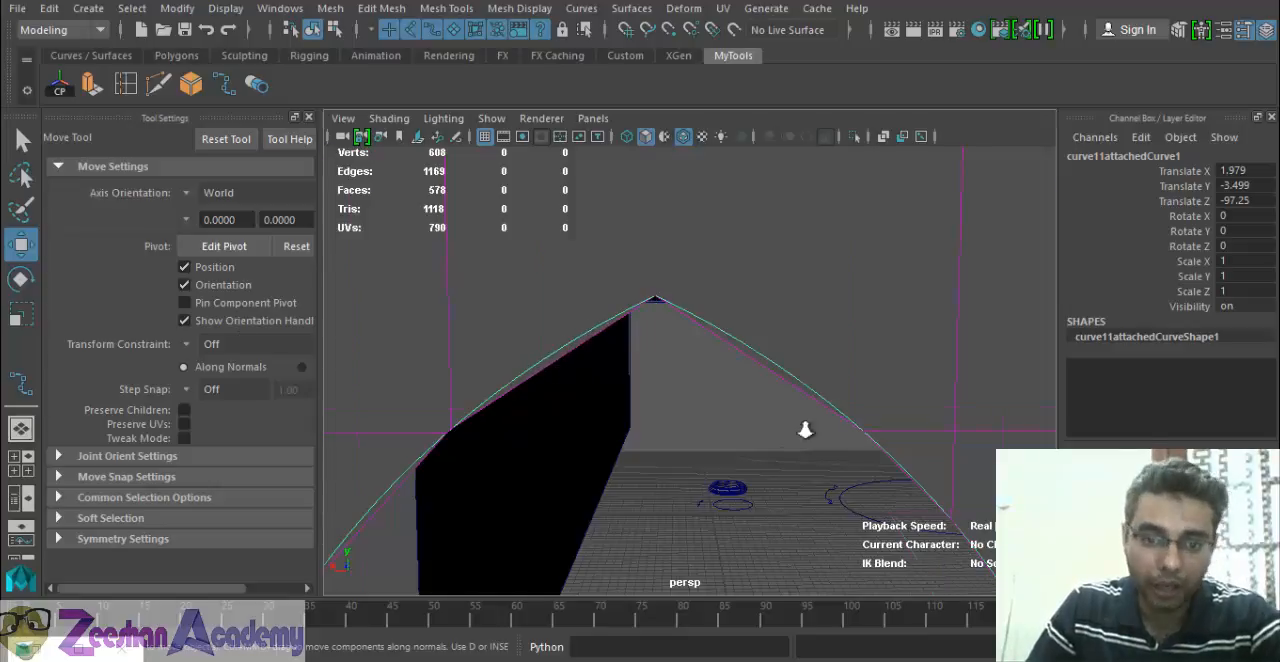
{"action": "right_click_drag", "start_coordinate": [805, 430], "coordinate": [600, 337], "text": "alt"}
{"action": "left_click_drag", "start_coordinate": [886, 430], "coordinate": [806, 451], "text": "alt"}
{"action": "right_click_drag", "start_coordinate": [605, 370], "coordinate": [711, 394], "text": "alt"}
{"action": "middle_click_drag", "start_coordinate": [711, 394], "coordinate": [732, 331], "text": "alt"}
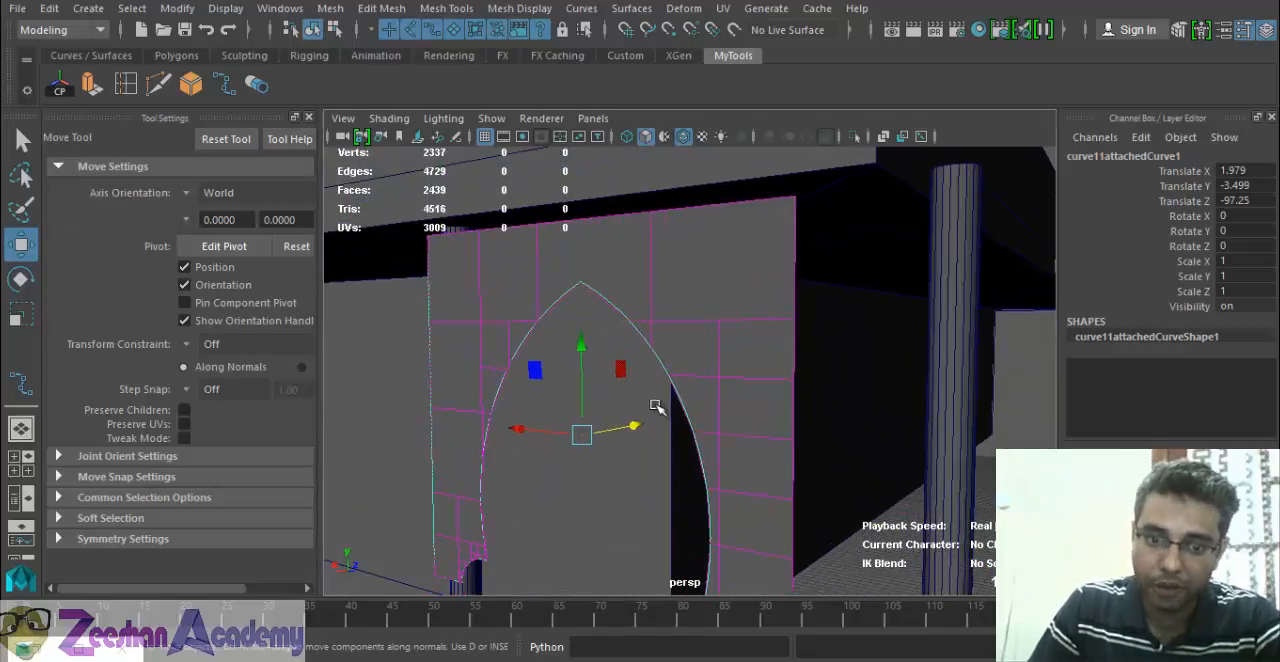
{"action": "left_click_drag", "start_coordinate": [656, 406], "coordinate": [692, 423], "text": "alt"}
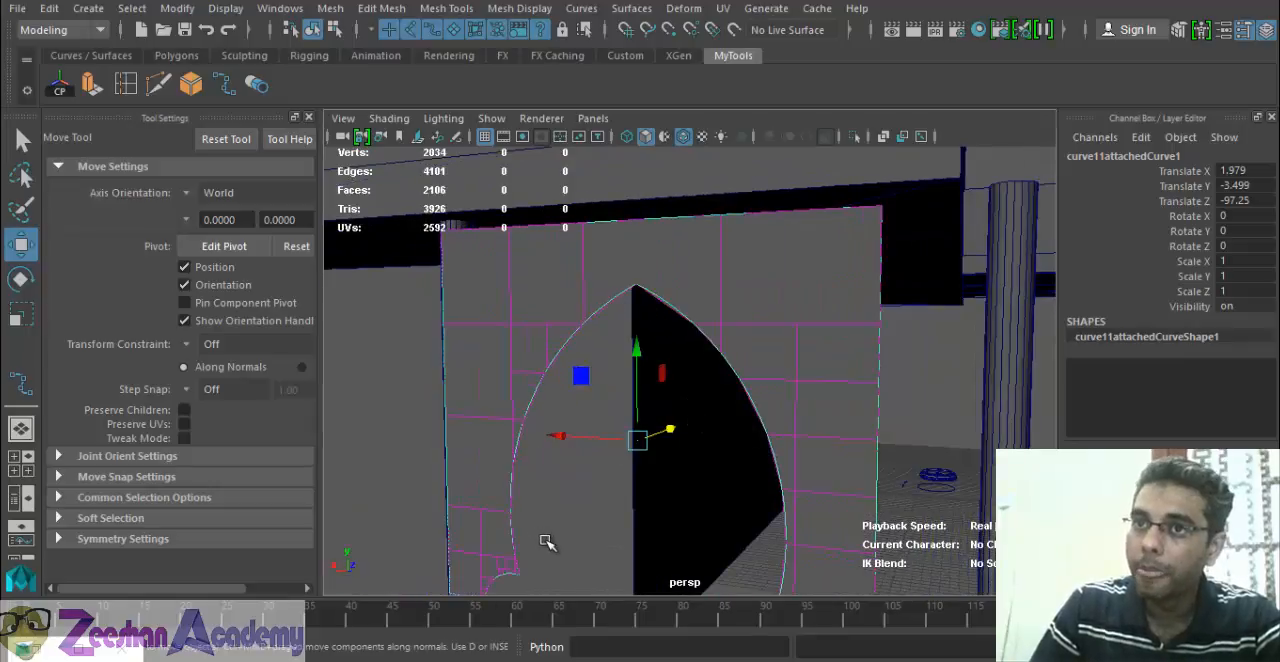
{"action": "right_click_drag", "start_coordinate": [845, 518], "coordinate": [660, 481], "text": "alt"}
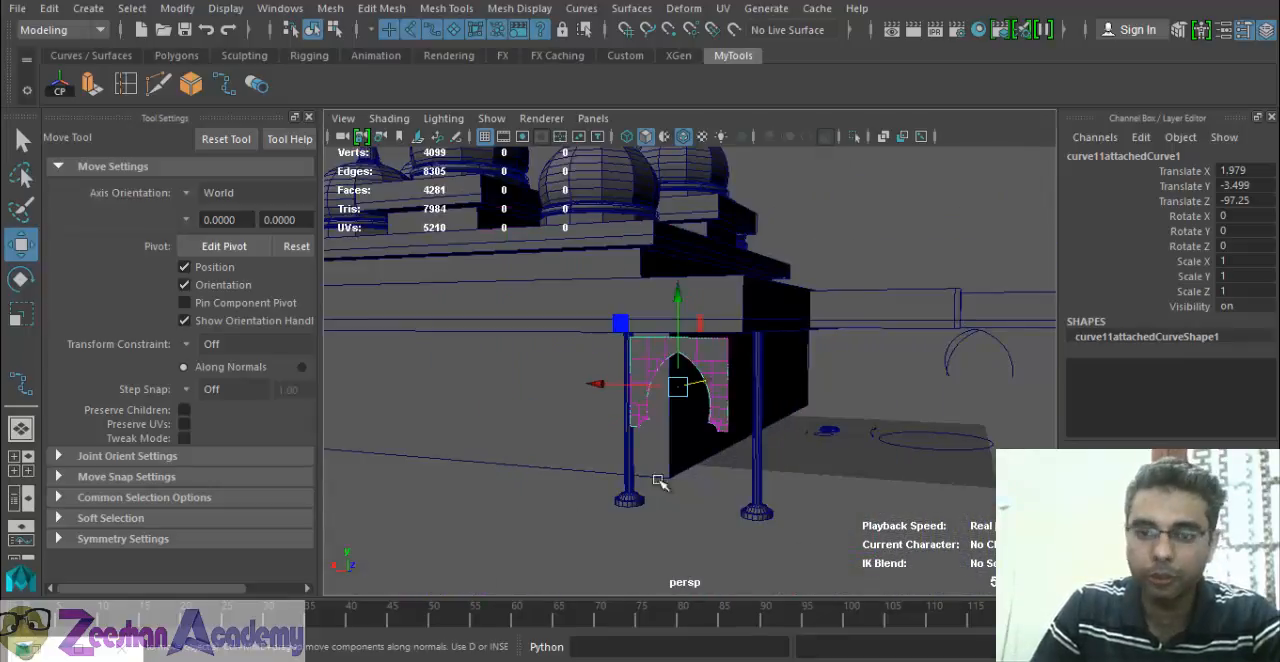
Clear the selection and turn off wireframe on shaded in the perspective view.
{"action": "left_click", "coordinate": [907, 393]}
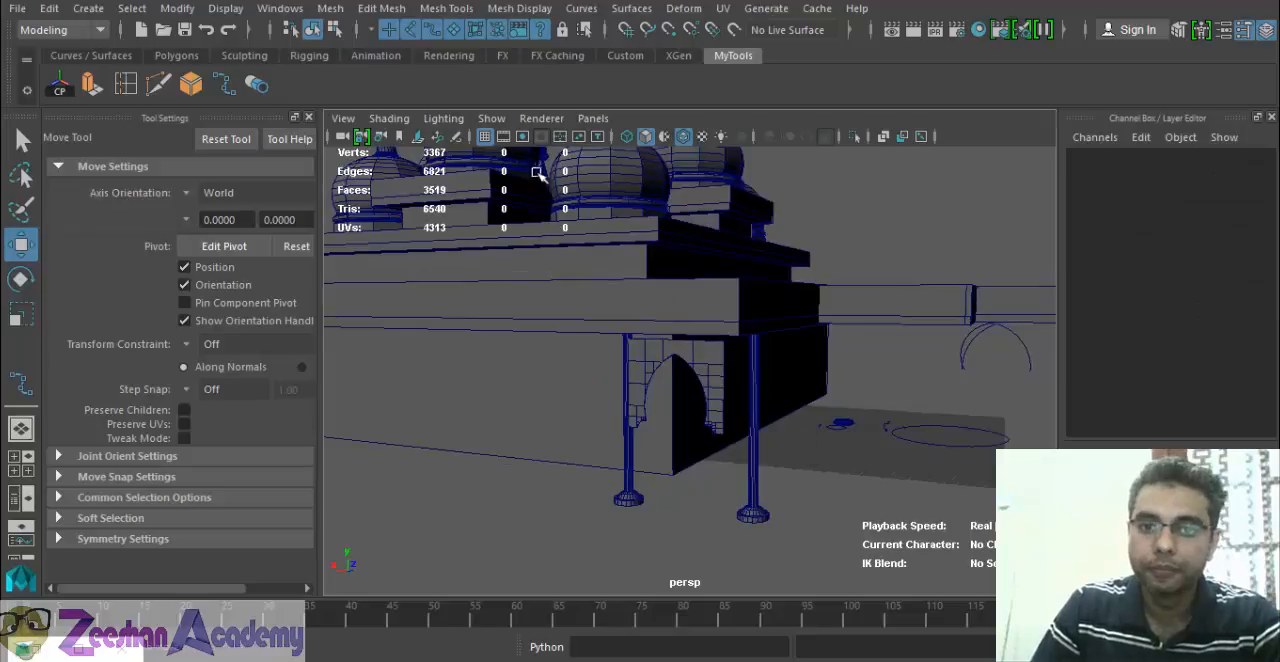
{"action": "left_click", "coordinate": [645, 140]}
{"action": "left_click", "coordinate": [645, 137]}
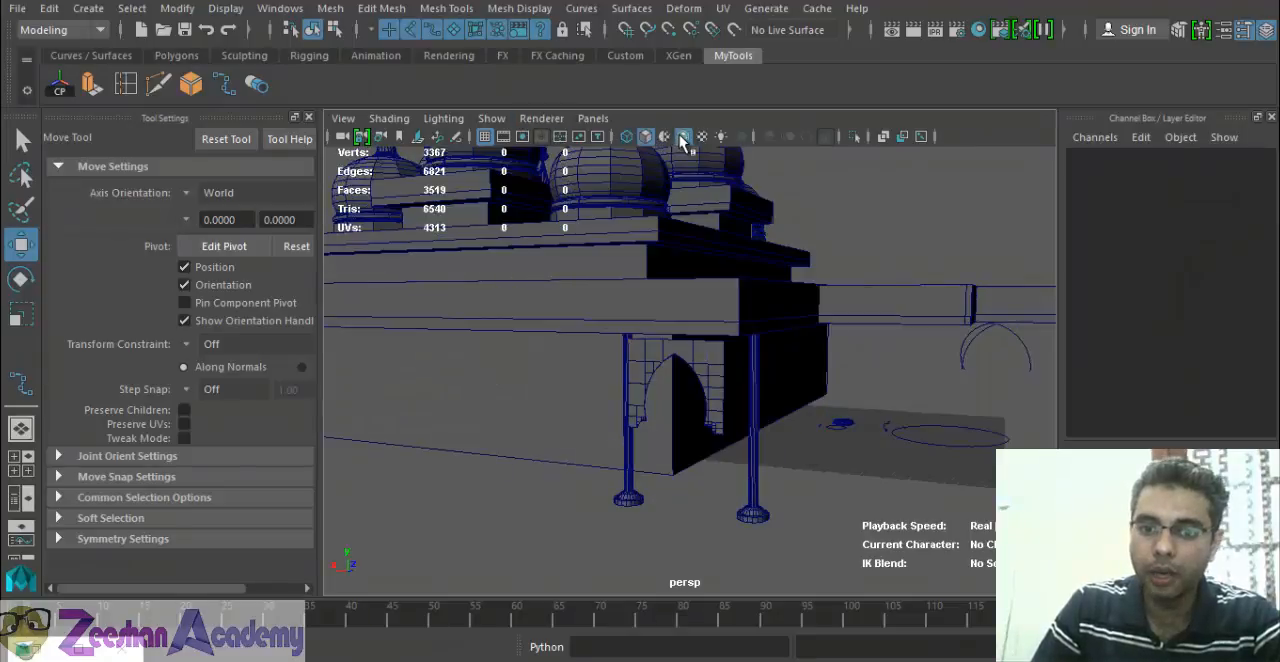
{"action": "mouse_move", "coordinate": [772, 424]}
{"action": "left_mouse_down", "text": "alt"}
{"action": "mouse_move", "coordinate": [831, 417]}
{"action": "mouse_move", "coordinate": [769, 426]}
{"action": "mouse_move", "coordinate": [729, 393]}
{"action": "left_mouse_up", "text": "alt"}
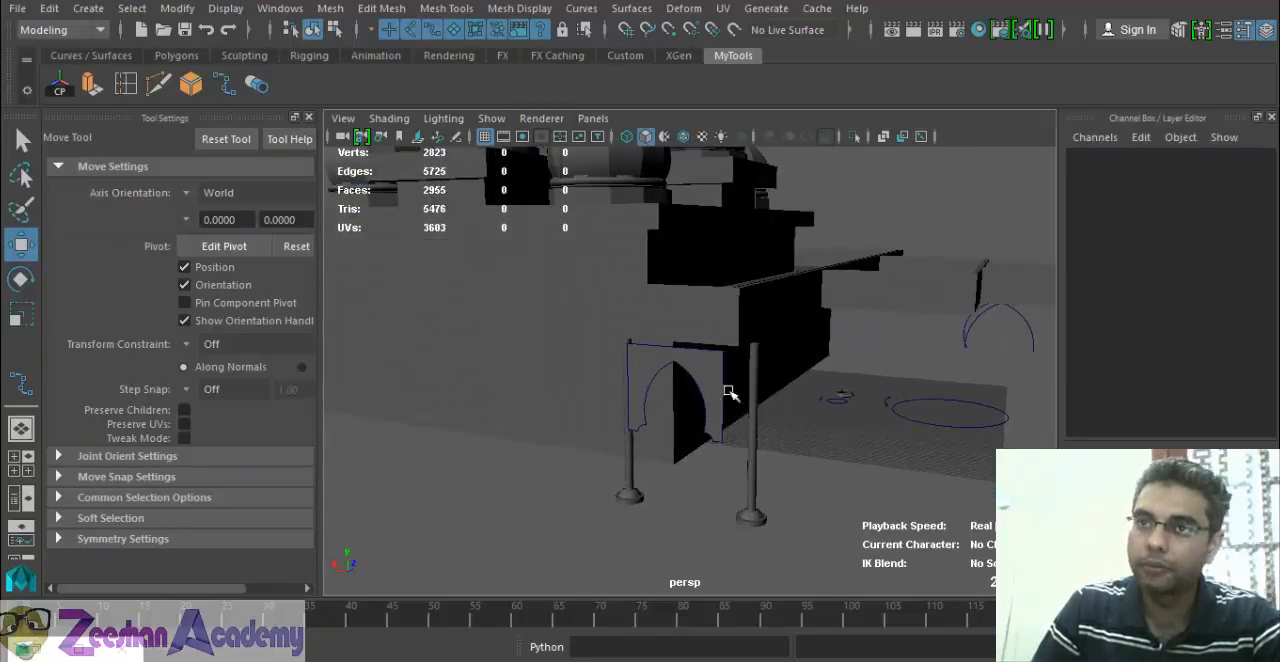
Hide NURBS curves in the perspective view and examine the shaded arch panel for smoothness.
{"action": "left_click", "coordinate": [491, 119]}
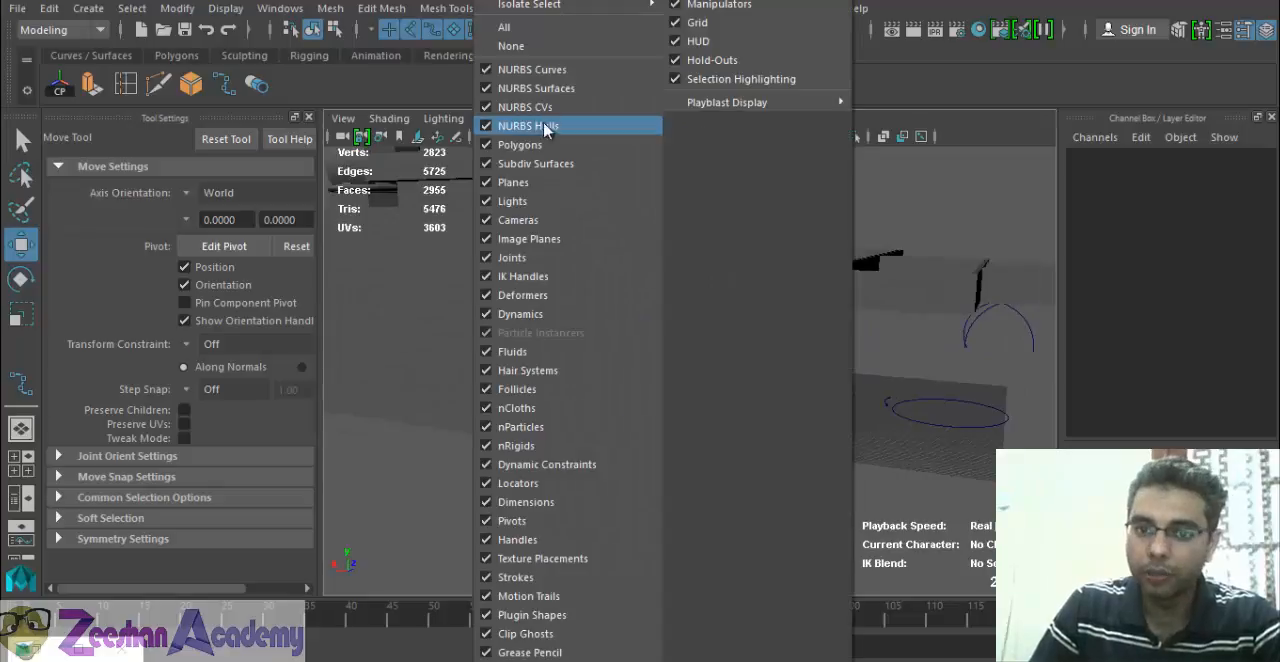
{"action": "left_click", "coordinate": [535, 70]}
{"action": "left_click_drag", "start_coordinate": [778, 366], "coordinate": [487, 401], "text": "alt"}
{"action": "left_click_drag", "start_coordinate": [594, 373], "coordinate": [880, 652], "text": "alt"}
{"action": "left_click", "coordinate": [737, 423]}
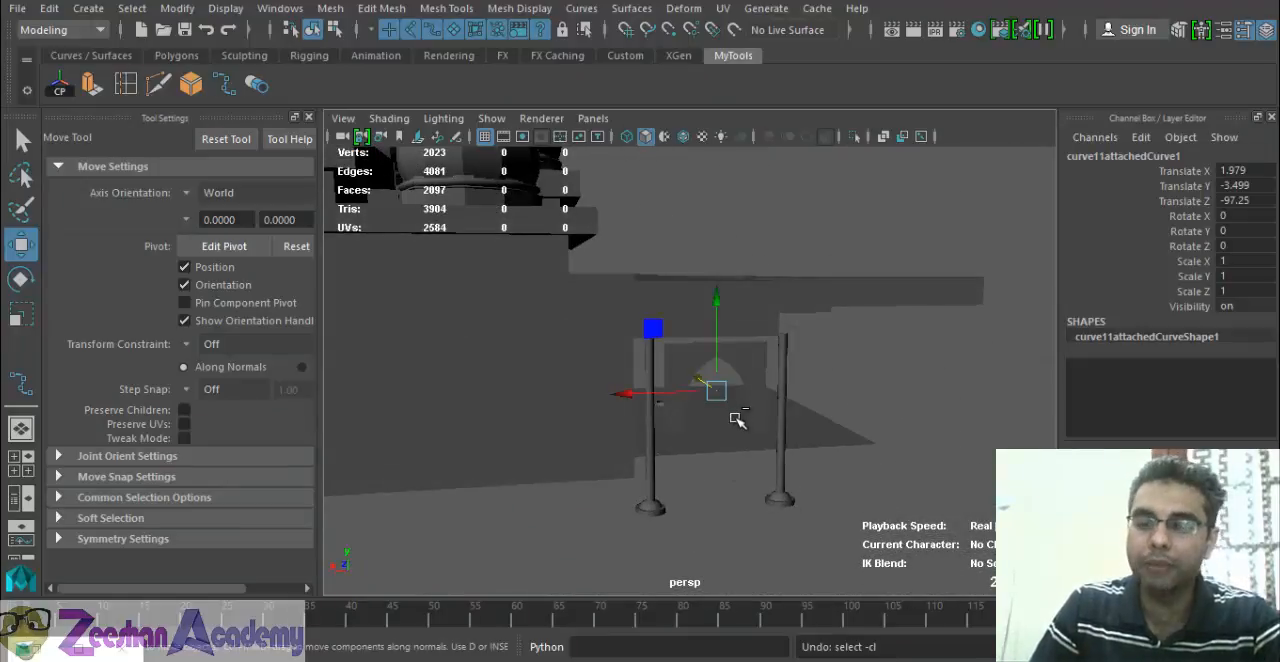
{"action": "key", "text": "ctrl+z"}
{"action": "left_click_drag", "start_coordinate": [652, 396], "coordinate": [723, 394], "text": "alt"}
{"action": "right_click_drag", "start_coordinate": [723, 394], "coordinate": [786, 417], "text": "alt"}
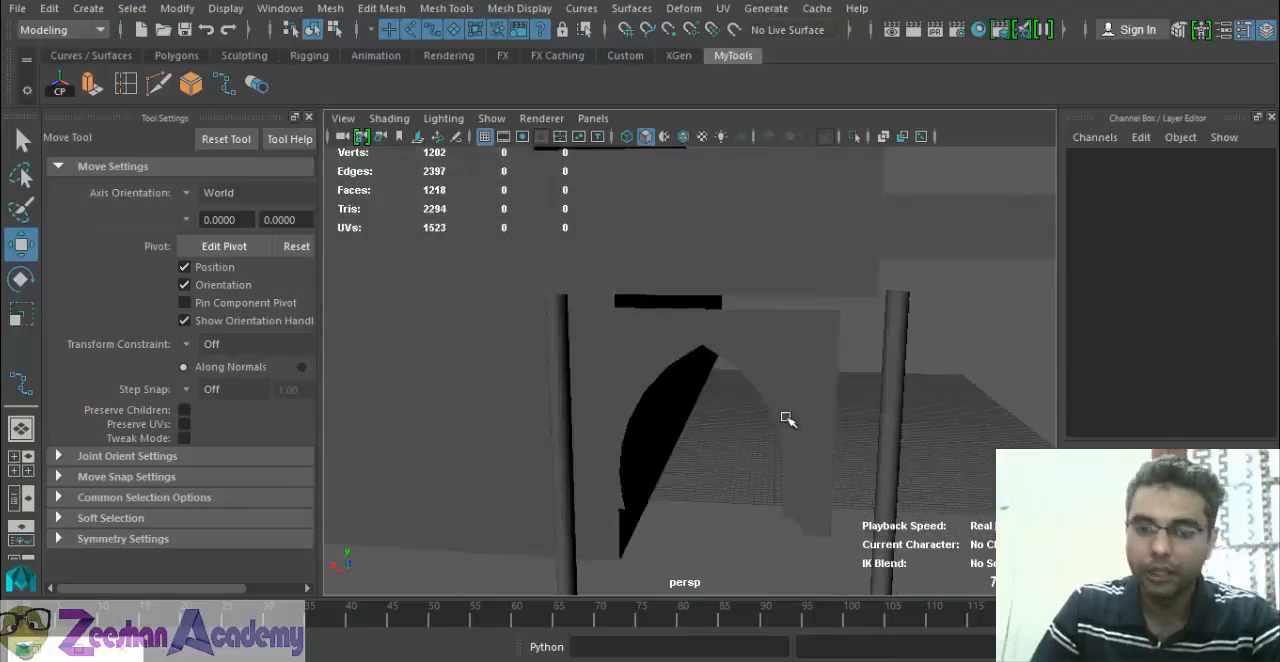
{"action": "left_click_drag", "start_coordinate": [786, 417], "coordinate": [729, 400], "text": "alt"}
Undo the creation of the planar arch surface and show NURBS curves in the perspective view again.
{"action": "key", "text": "ctrl+z"}
{"action": "key", "text": "ctrl+z"}
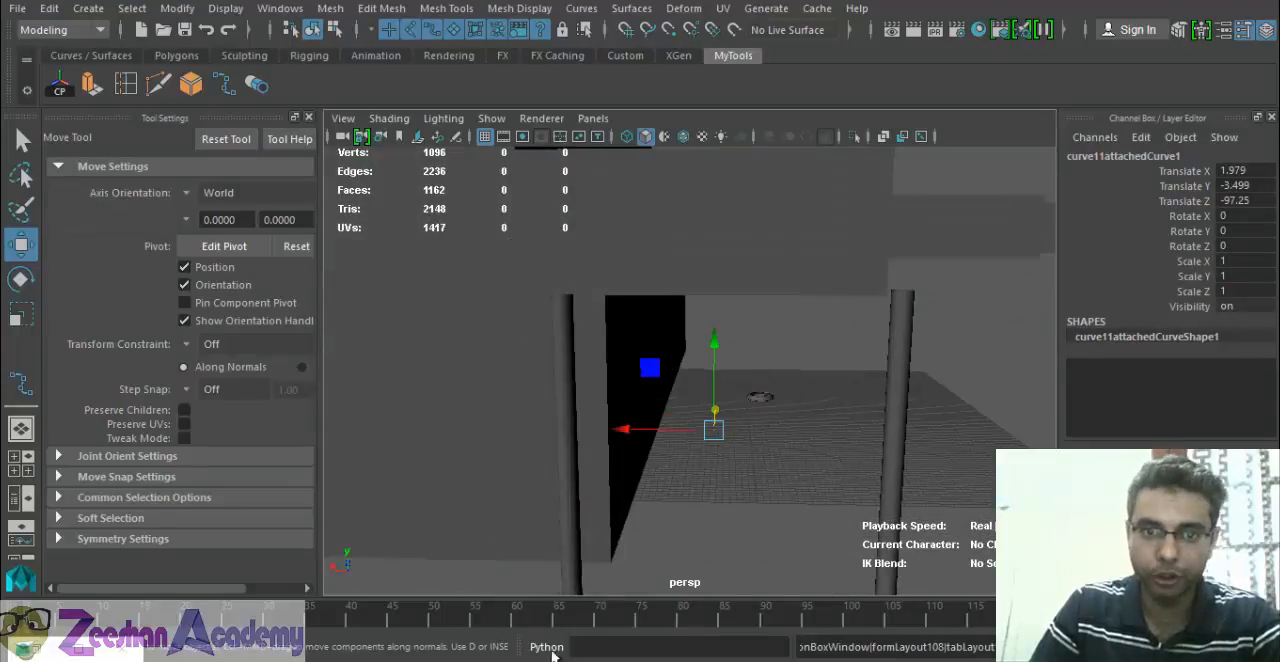
{"action": "left_click", "coordinate": [491, 118]}
{"action": "left_click", "coordinate": [560, 69]}
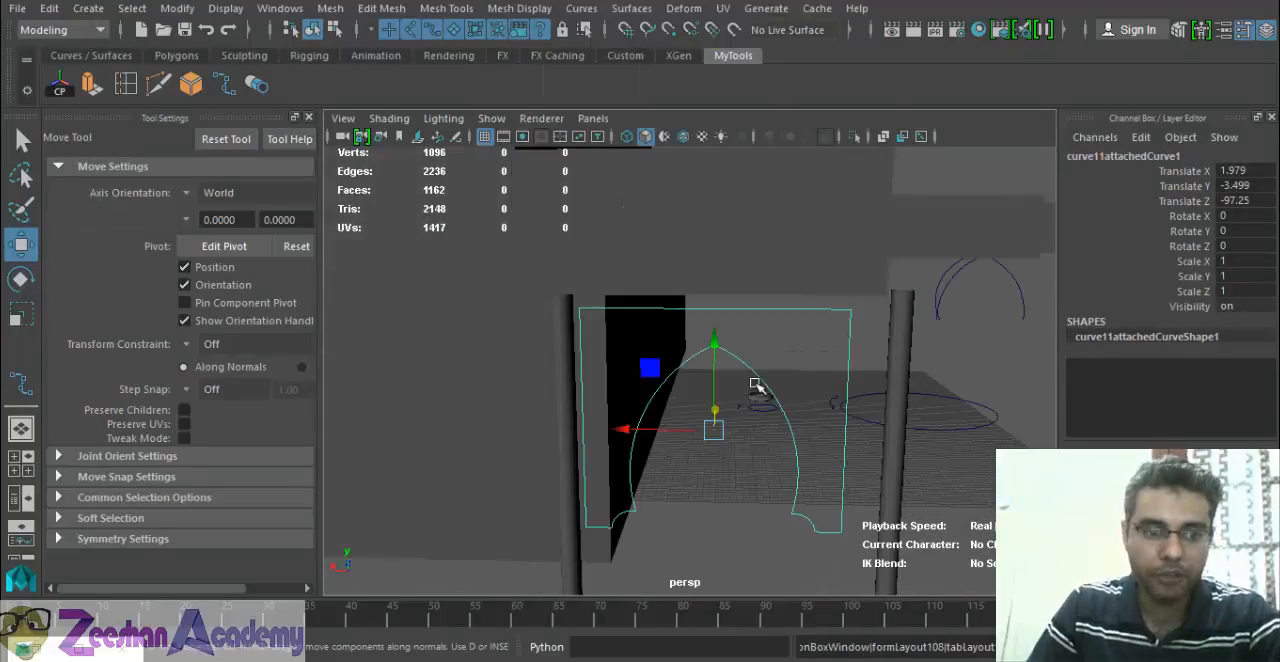
Create a polygonal planar surface from the selected arch outline with Number U and Number V both set to 4.
{"action": "left_click", "coordinate": [35, 649]}
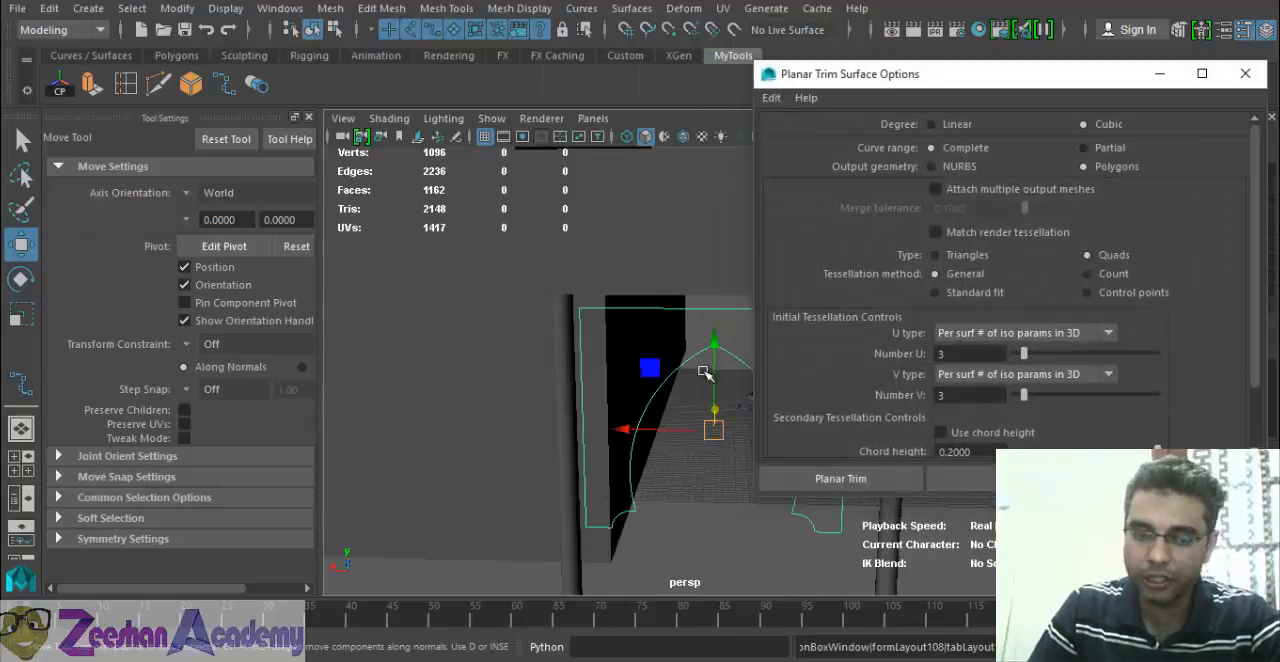
{"action": "middle_click_drag", "start_coordinate": [706, 373], "coordinate": [543, 338], "text": "alt"}
{"action": "right_click_drag", "start_coordinate": [543, 338], "coordinate": [586, 394], "text": "alt"}
{"action": "left_click_drag", "start_coordinate": [586, 394], "coordinate": [622, 368], "text": "alt"}
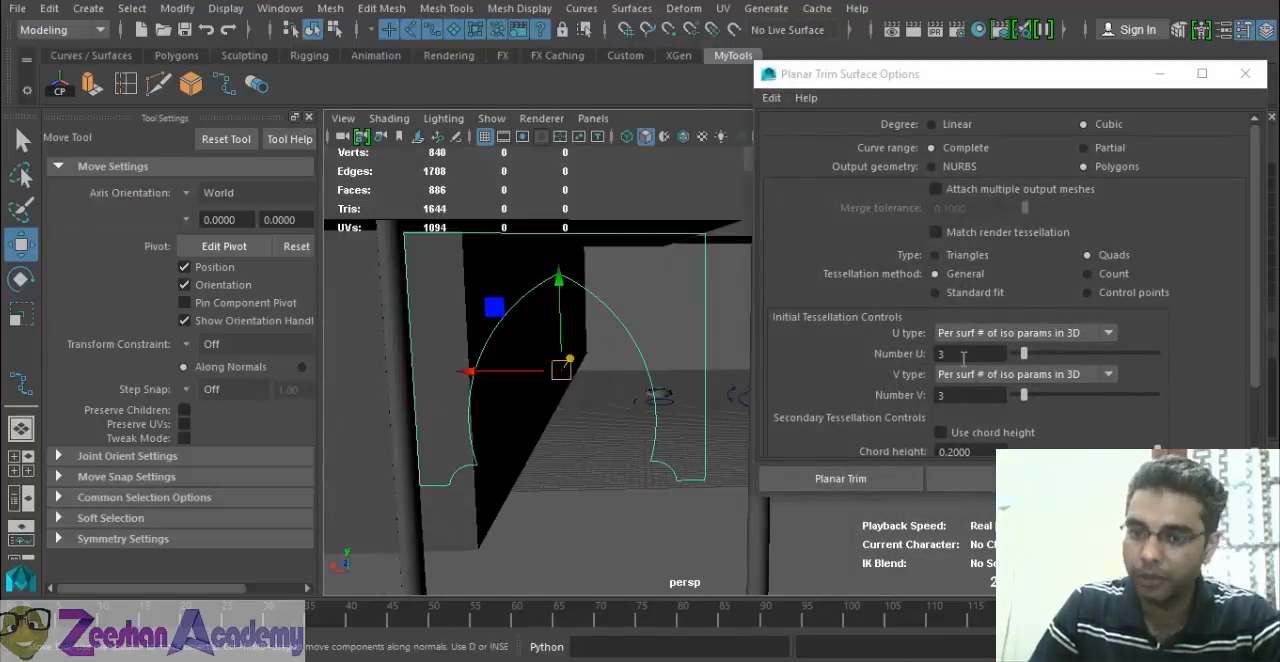
{"action": "left_click_drag", "start_coordinate": [963, 358], "coordinate": [937, 376]}
{"action": "middle_click_drag", "start_coordinate": [691, 388], "coordinate": [677, 371], "text": "alt"}
{"action": "right_click_drag", "start_coordinate": [677, 371], "coordinate": [620, 352], "text": "alt"}
{"action": "left_click_drag", "start_coordinate": [963, 354], "coordinate": [905, 353]}
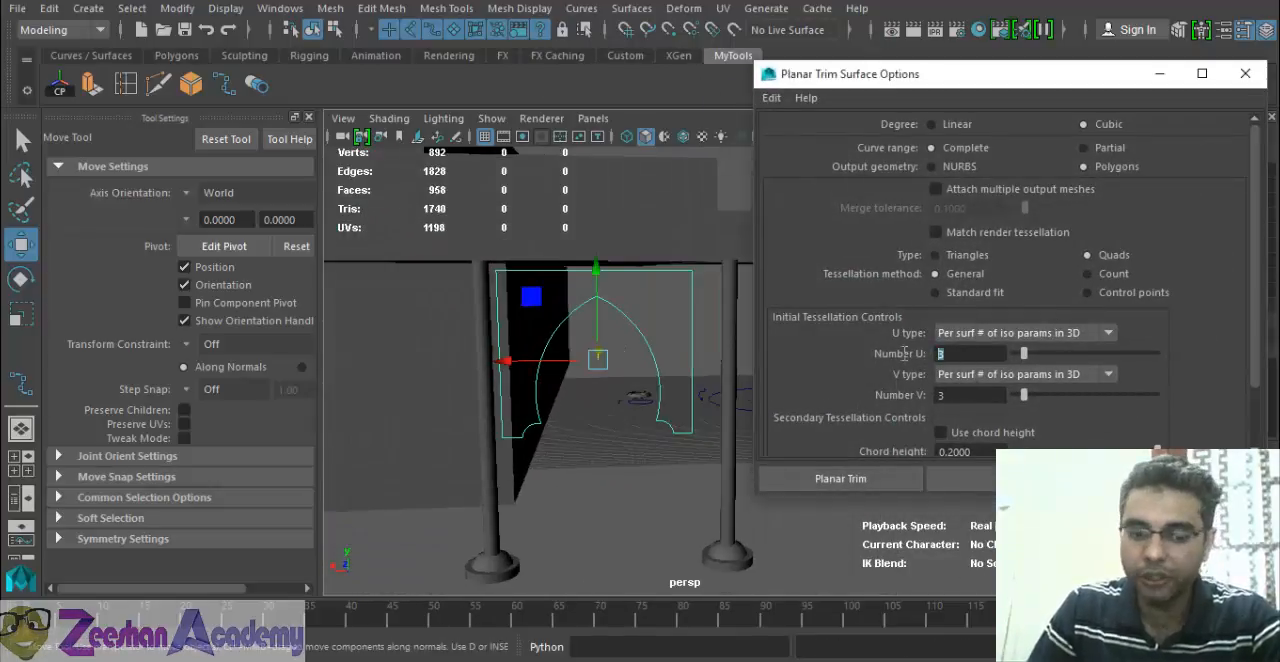
{"action": "type", "text": "4"}
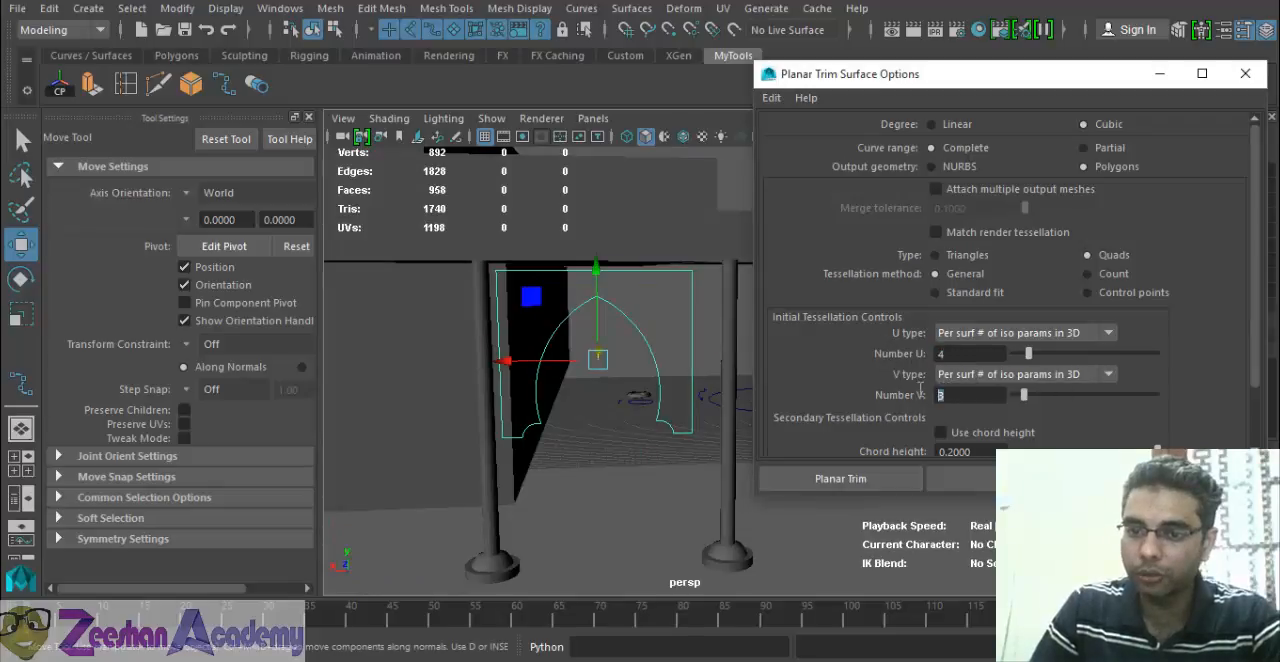
{"action": "left_click", "coordinate": [963, 479]}
Examine how closely the new panel's arch edge follows the outline curve along the peak and sides.
{"action": "middle_click_drag", "start_coordinate": [521, 390], "coordinate": [514, 417], "text": "alt"}
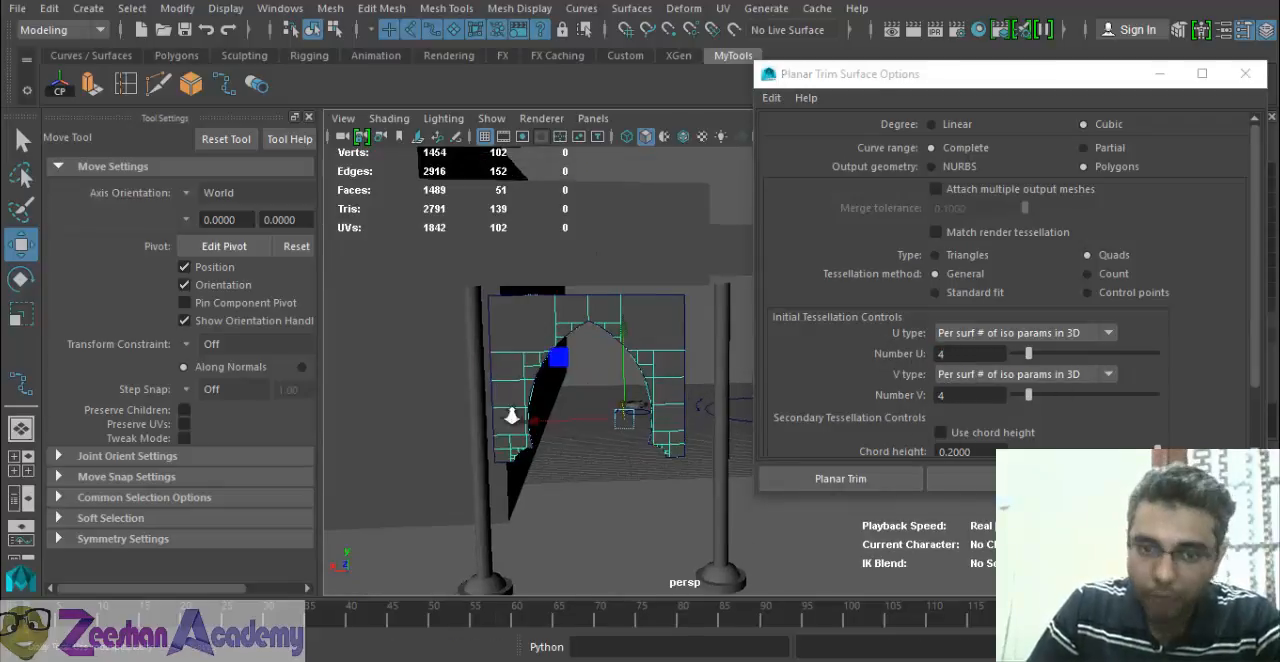
{"action": "right_click_drag", "start_coordinate": [514, 417], "coordinate": [618, 334], "text": "alt"}
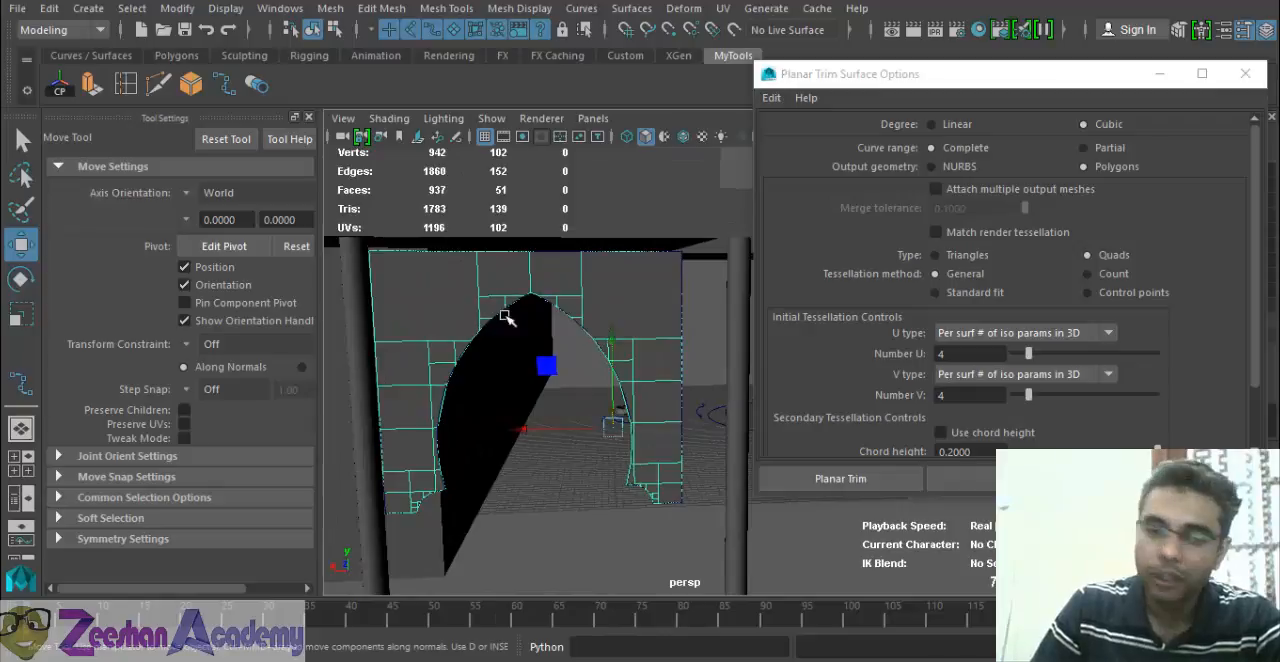
{"action": "right_click_drag", "start_coordinate": [534, 385], "coordinate": [748, 480], "text": "alt"}
{"action": "middle_click_drag", "start_coordinate": [531, 376], "coordinate": [703, 434], "text": "alt"}
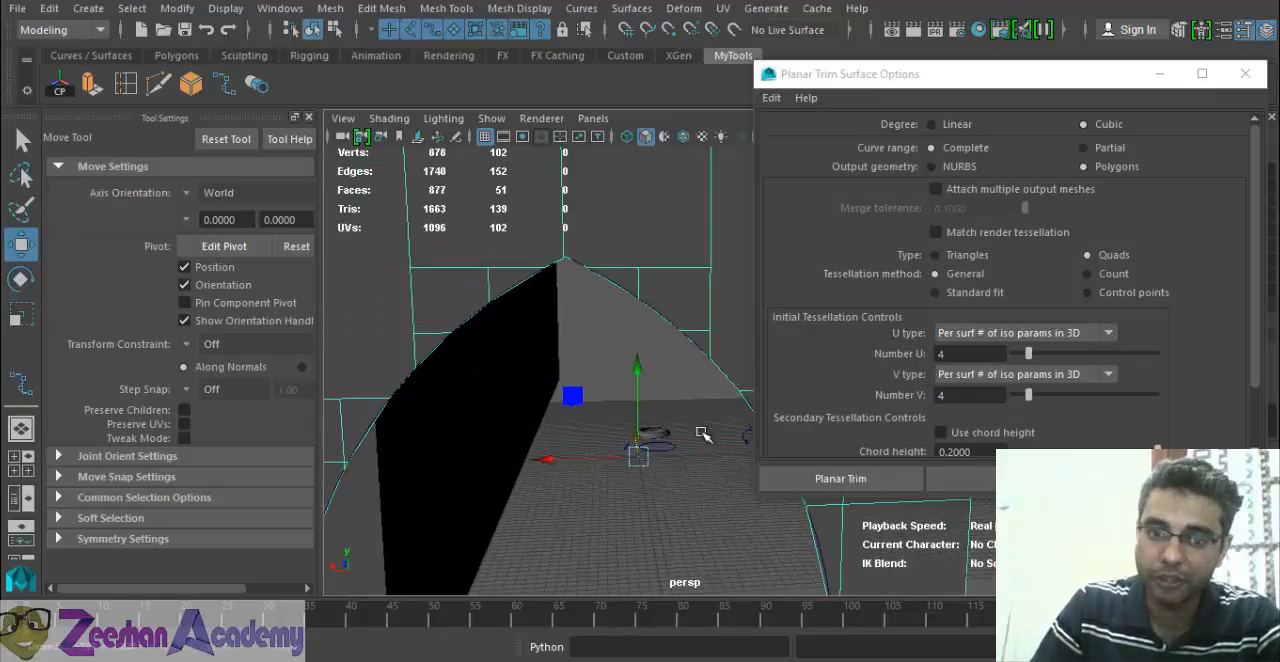
{"action": "left_click_drag", "start_coordinate": [507, 472], "coordinate": [606, 377], "text": "alt"}
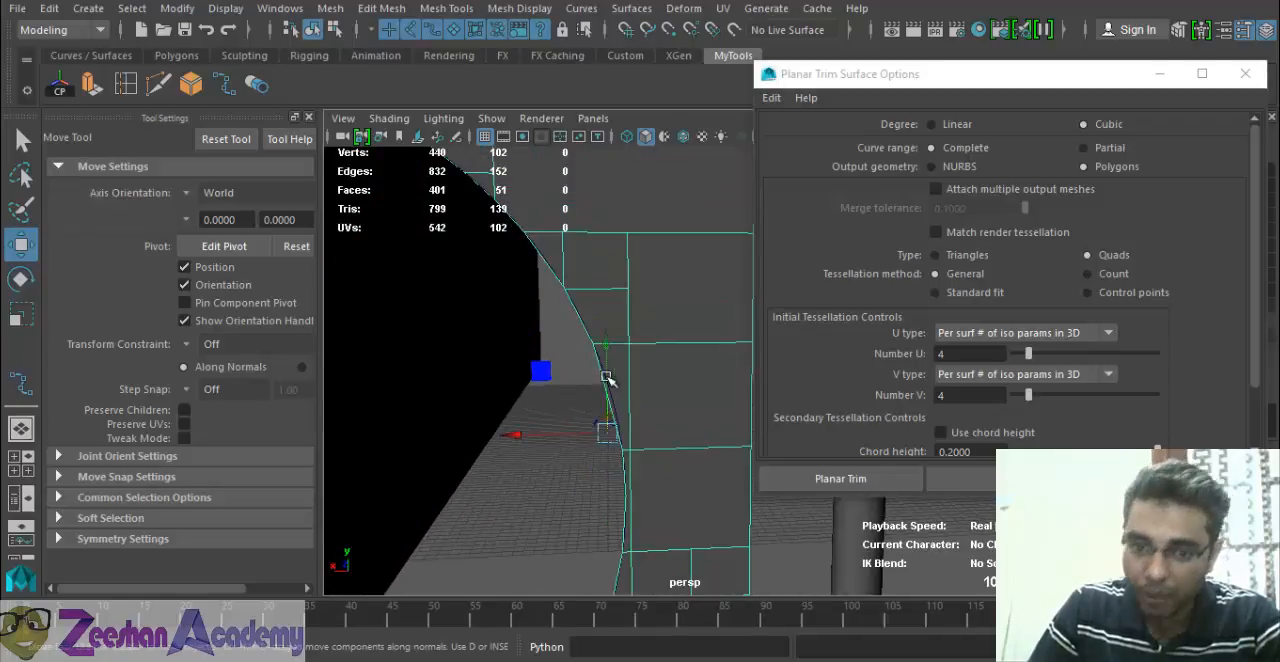
{"action": "right_click_drag", "start_coordinate": [520, 432], "coordinate": [640, 466], "text": "alt"}
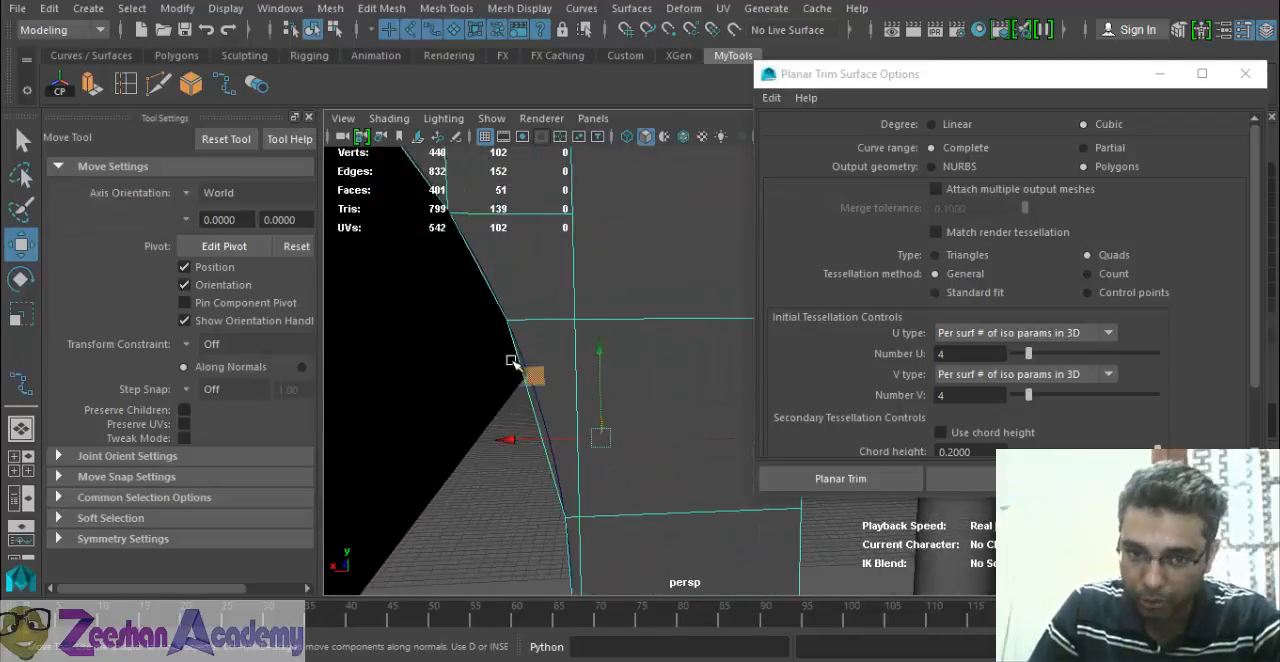
{"action": "right_click_drag", "start_coordinate": [672, 520], "coordinate": [415, 485], "text": "alt"}
{"action": "right_click_drag", "start_coordinate": [632, 446], "coordinate": [478, 447], "text": "alt"}
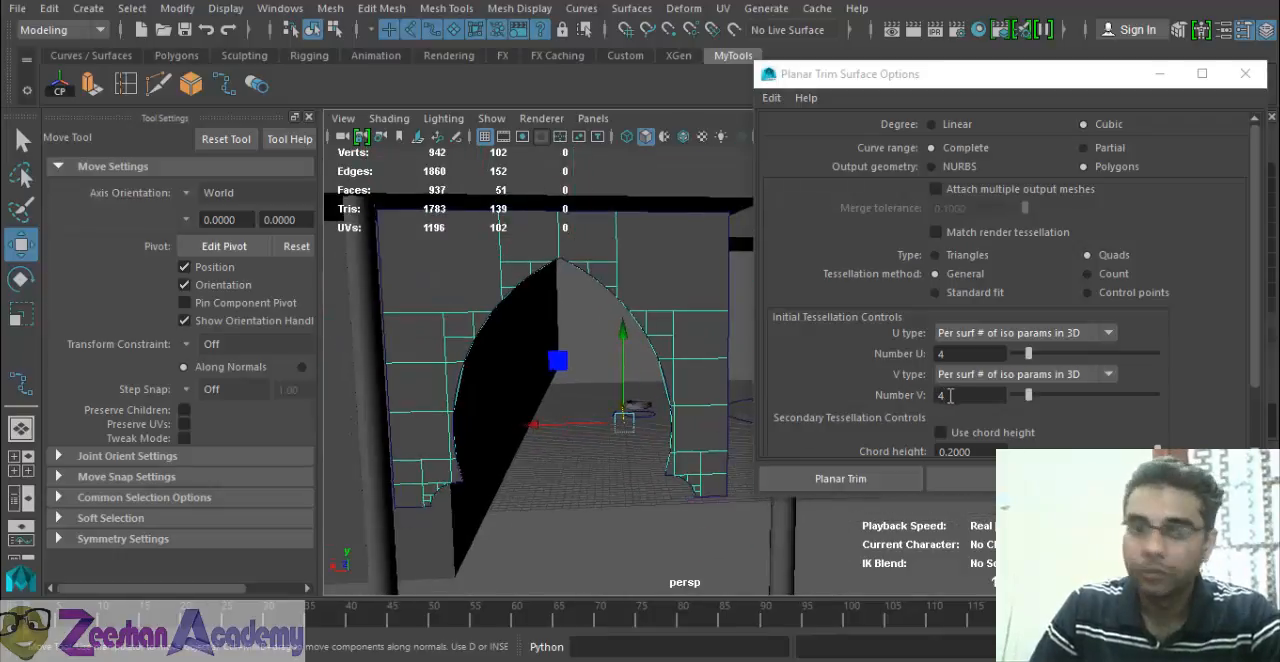
{"action": "right_click_drag", "start_coordinate": [666, 323], "coordinate": [688, 415], "text": "alt"}
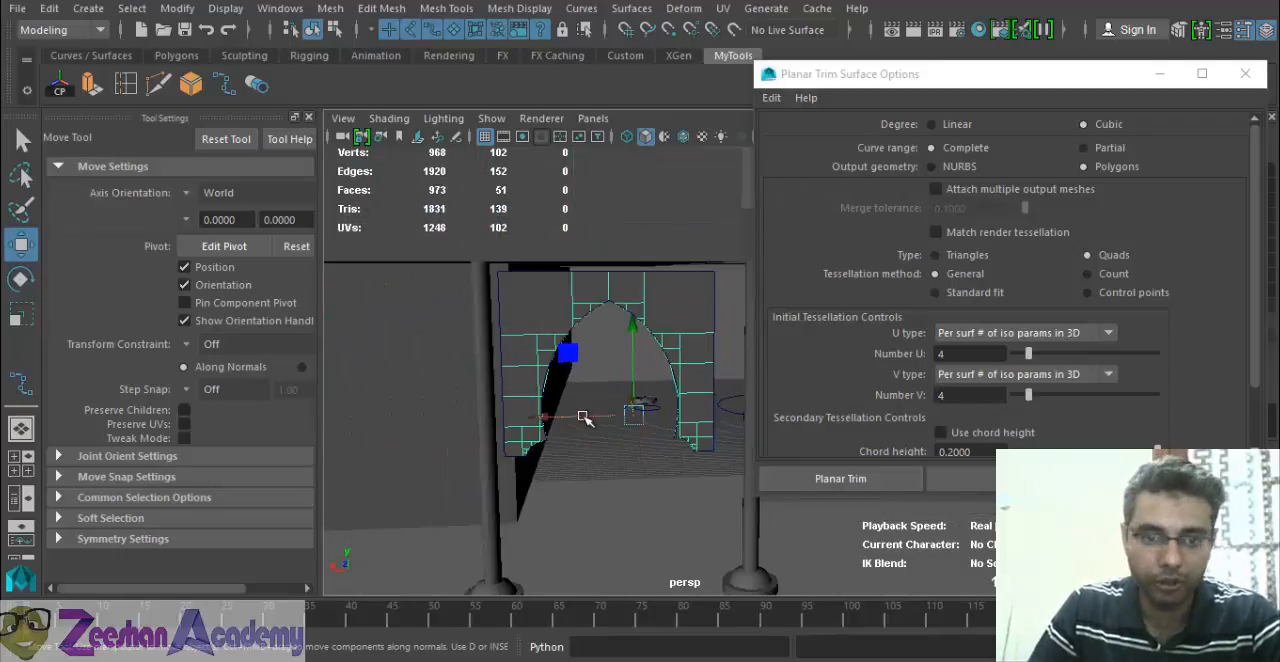
Move the first panel aside along X and create another planar surface from the outline with Number U and V set to 5.
{"action": "left_click_drag", "start_coordinate": [580, 419], "coordinate": [488, 429]}
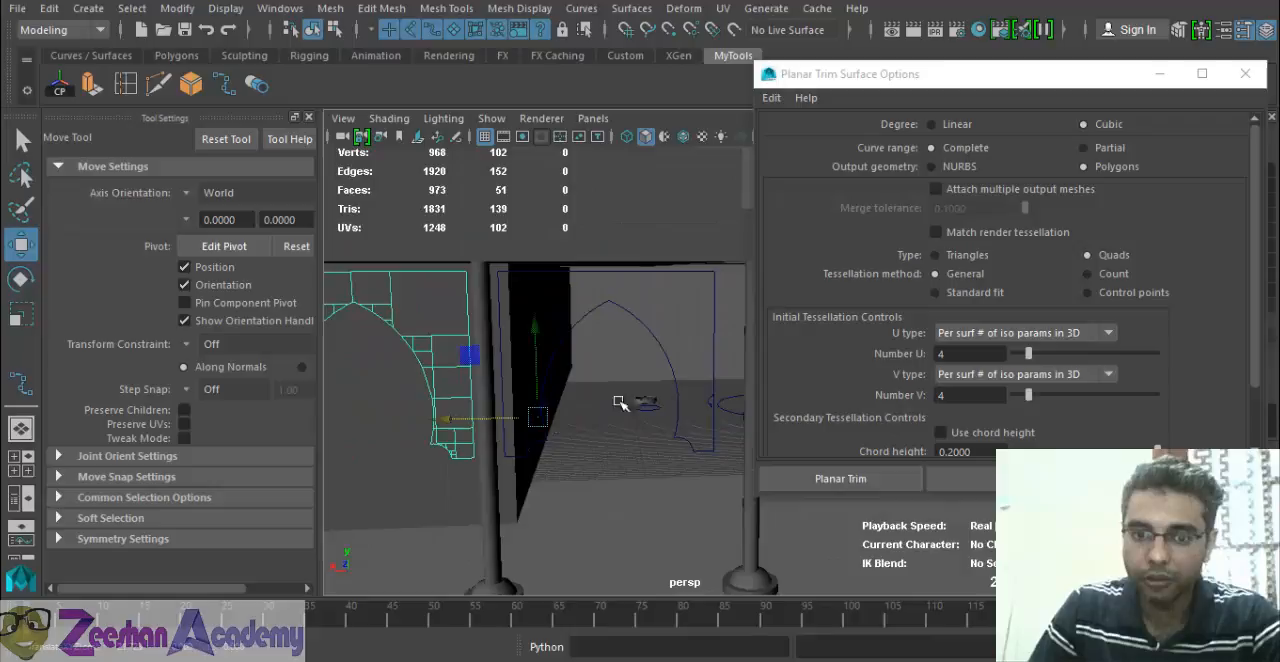
{"action": "left_click", "coordinate": [664, 336]}
{"action": "double_click", "coordinate": [955, 395]}
{"action": "type", "text": "5"}
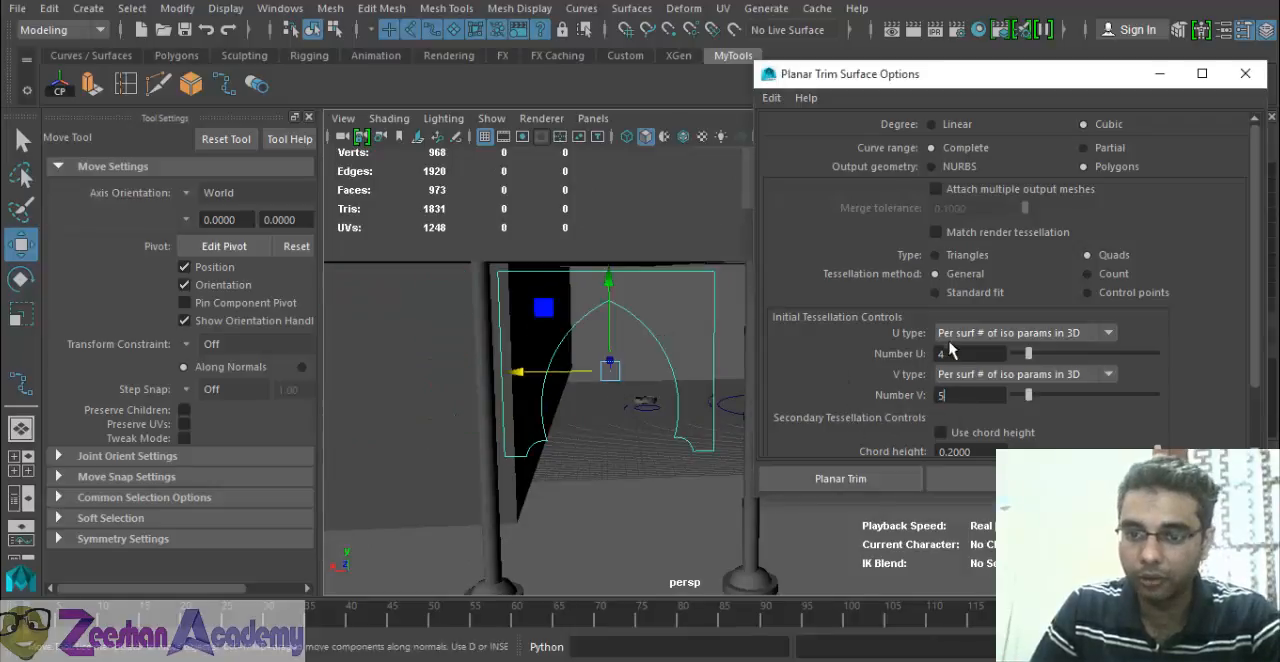
{"action": "type", "text": "5"}
{"action": "left_click", "coordinate": [975, 478]}
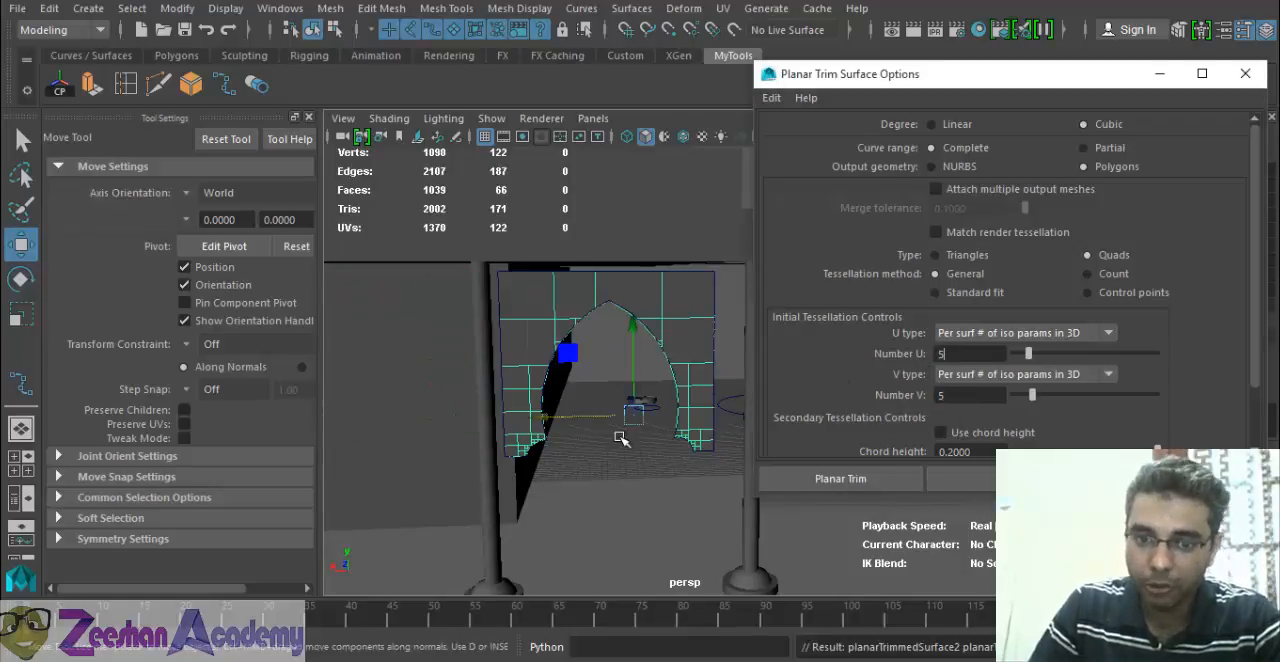
Inspect the arch edge of the surface made with the 5 by 5 tessellation and delete that surface.
{"action": "key", "text": "f"}
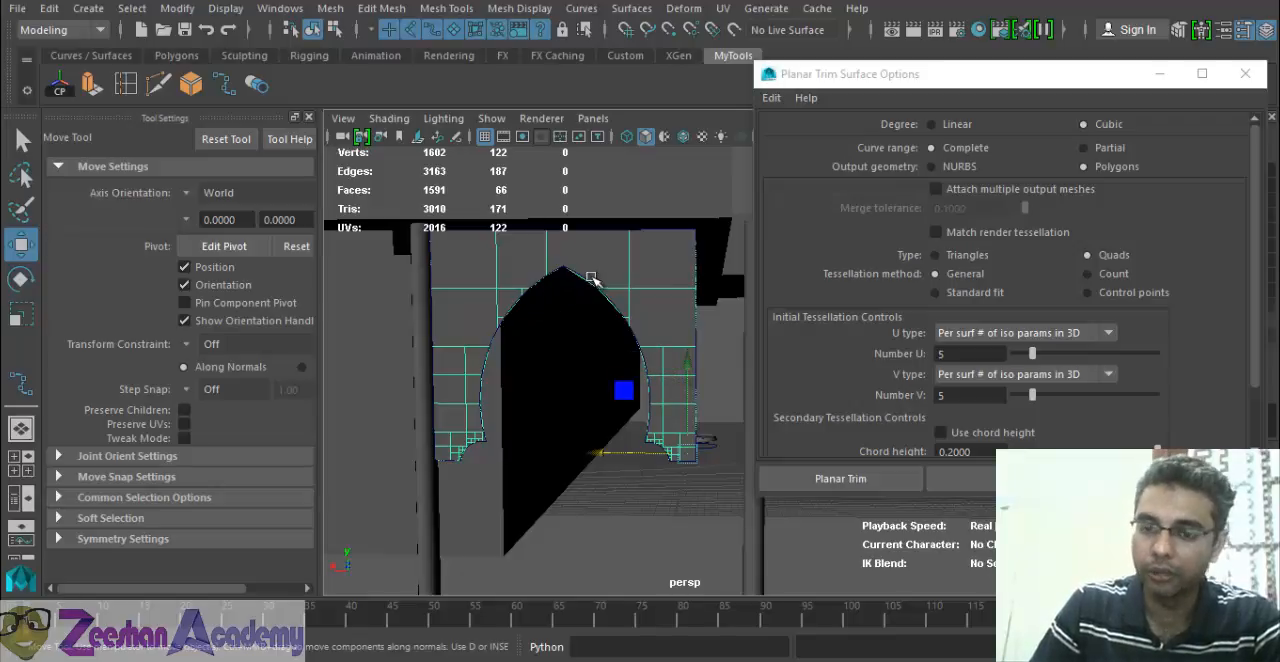
{"action": "mouse_move", "coordinate": [633, 350]}
{"action": "left_mouse_down", "text": "alt"}
{"action": "mouse_move", "coordinate": [651, 357]}
{"action": "mouse_move", "coordinate": [622, 362]}
{"action": "left_mouse_up", "text": "alt"}
{"action": "right_click_drag", "start_coordinate": [583, 409], "coordinate": [608, 355], "text": "alt"}
{"action": "middle_click_drag", "start_coordinate": [608, 356], "coordinate": [646, 388], "text": "alt"}
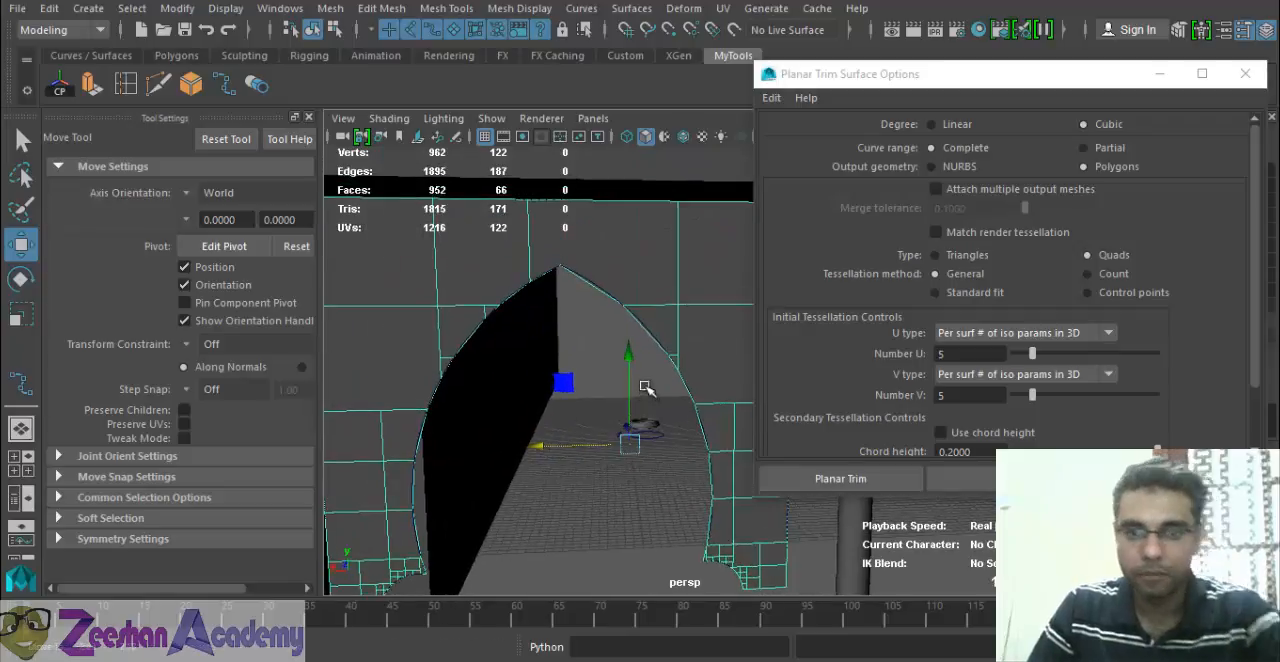
{"action": "right_click_drag", "start_coordinate": [646, 388], "coordinate": [706, 307], "text": "alt"}
{"action": "key", "text": "Delete"}
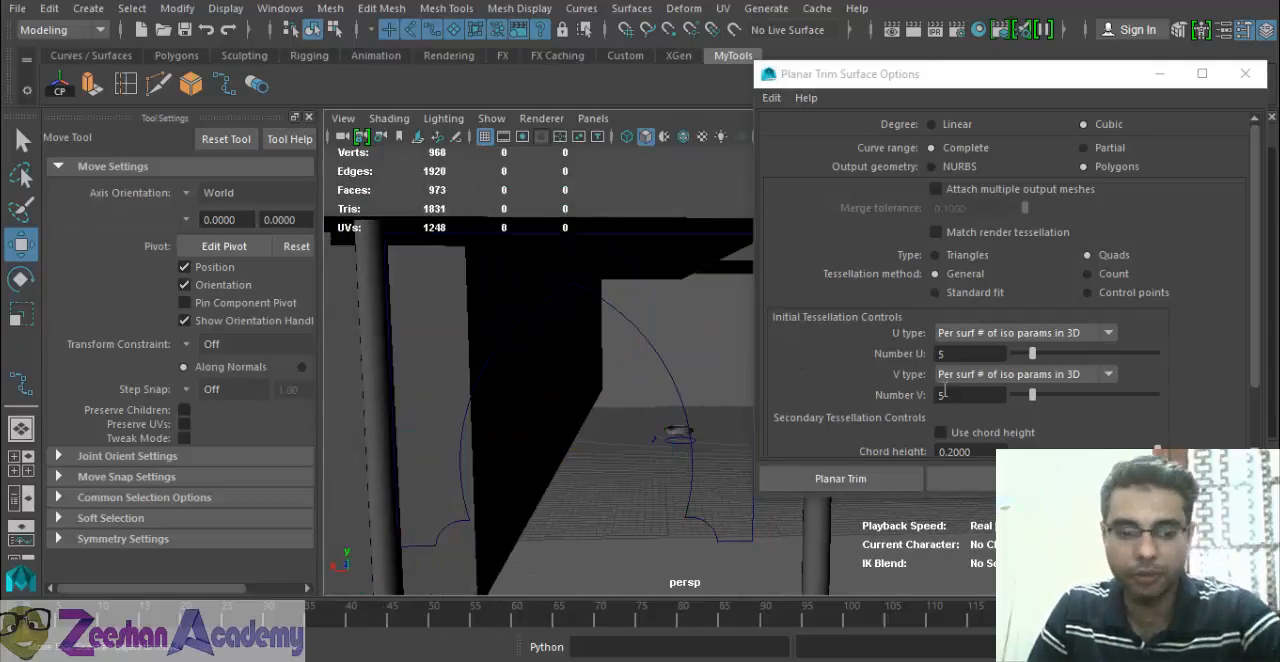
Try filling the arch outline using the Count tessellation method at 200, and delete the resulting surface.
{"action": "left_click", "coordinate": [938, 354]}
{"action": "left_click", "coordinate": [1088, 274]}
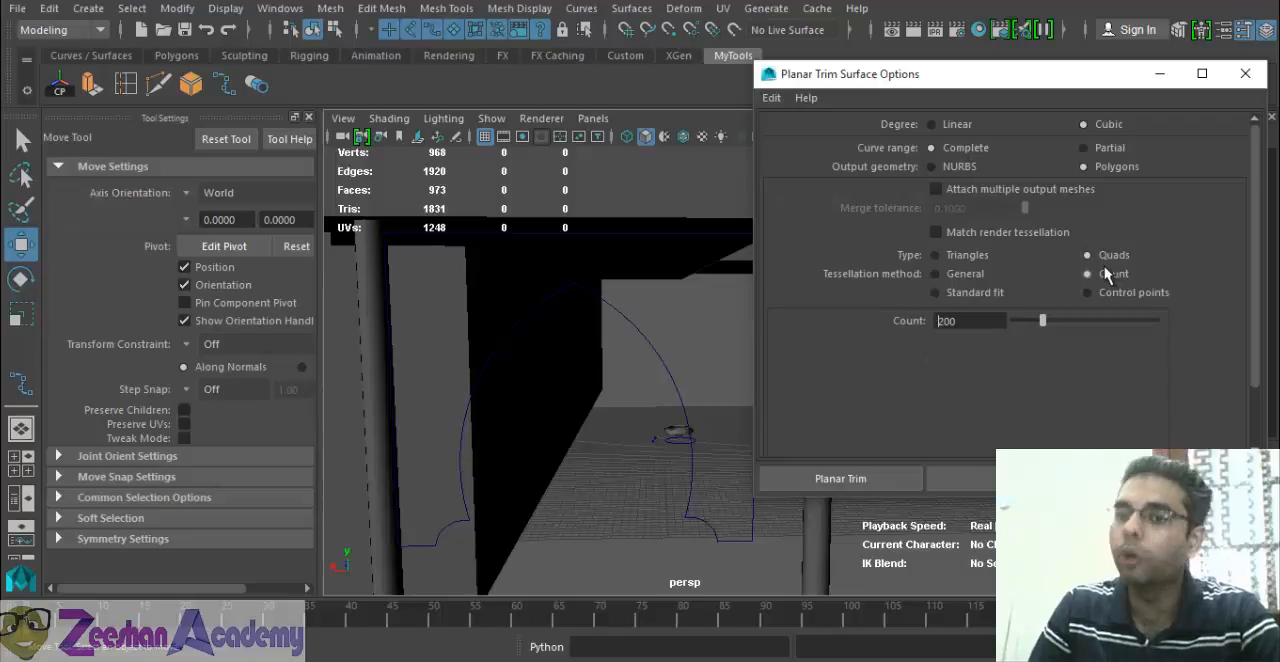
{"action": "left_click", "coordinate": [675, 380]}
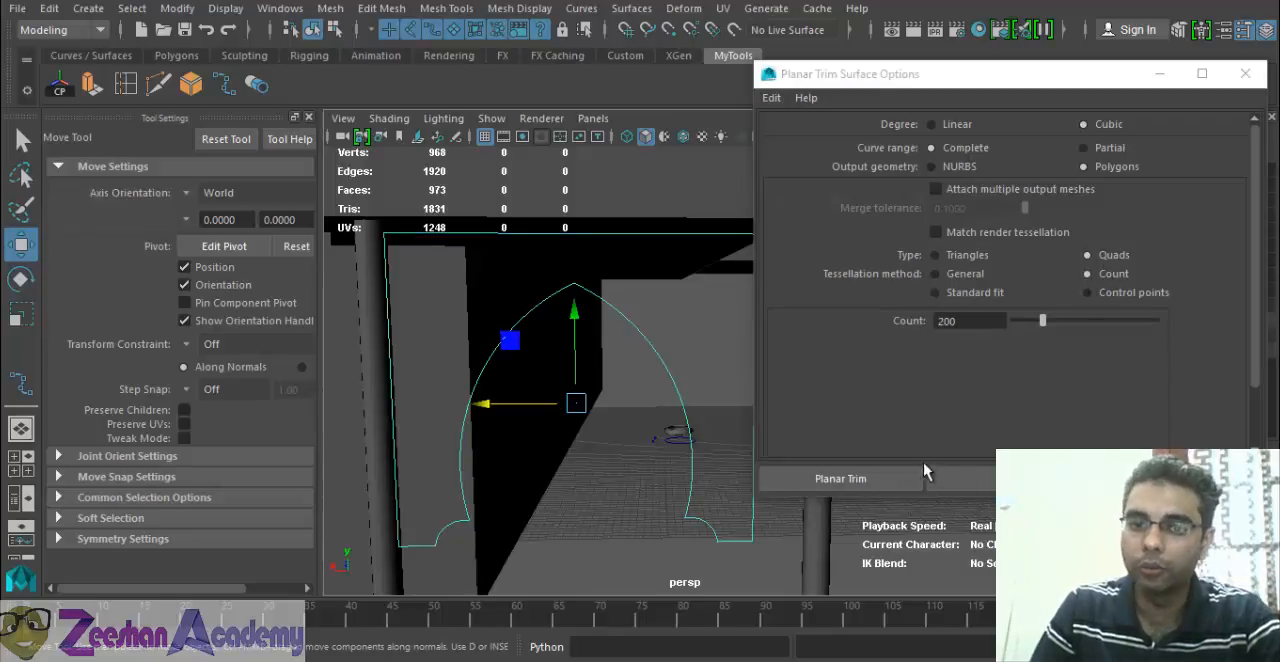
{"action": "left_click", "coordinate": [960, 478]}
{"action": "left_click_drag", "start_coordinate": [634, 452], "coordinate": [618, 444], "text": "alt"}
{"action": "left_click_drag", "start_coordinate": [658, 378], "coordinate": [660, 441], "text": "alt"}
{"action": "key", "text": "Delete"}
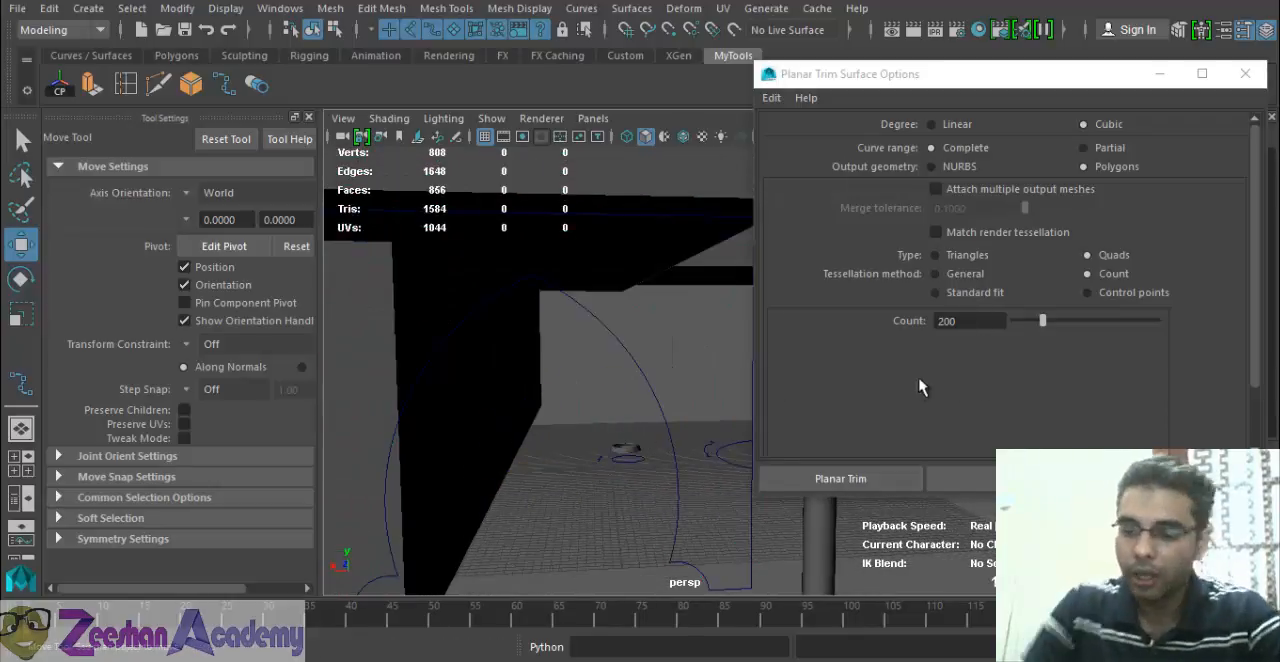
Set the tessellation Count to 50 and create a planar surface from the arch outline.
{"action": "left_click_drag", "start_coordinate": [967, 322], "coordinate": [768, 350]}
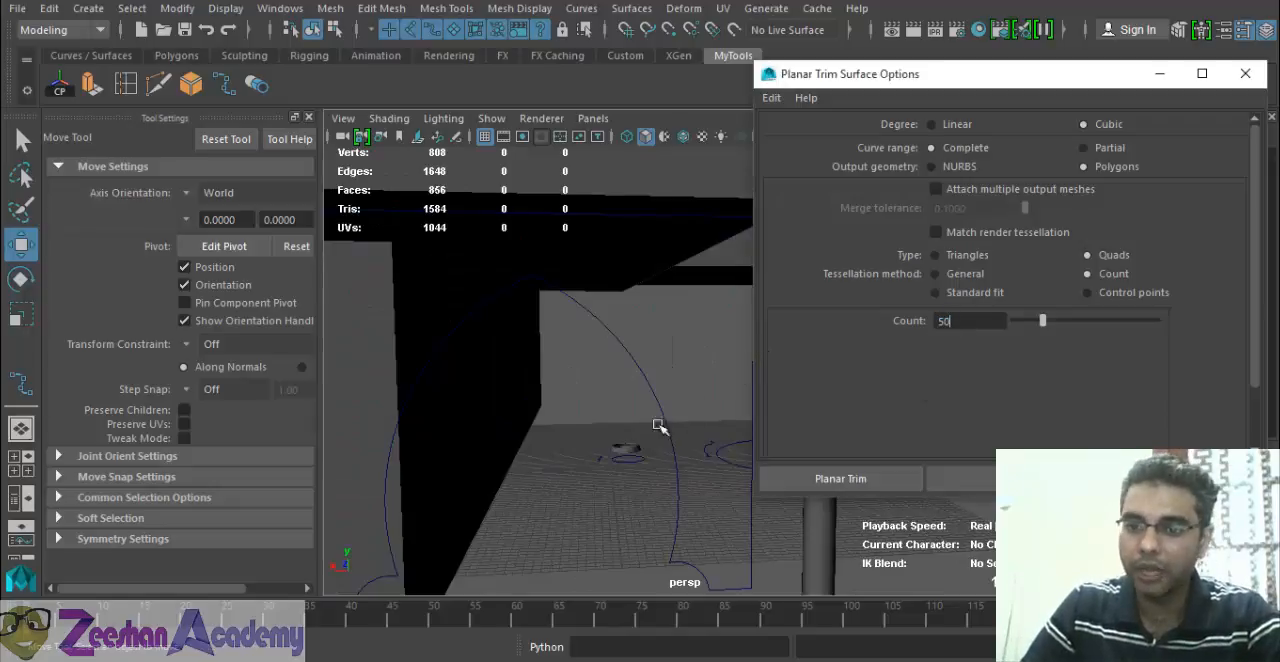
{"action": "left_click_drag", "start_coordinate": [642, 391], "coordinate": [681, 381]}
{"action": "left_click", "coordinate": [932, 480]}
{"action": "scroll", "coordinate": [612, 423], "scroll_direction": "down", "scroll_amount": 3}
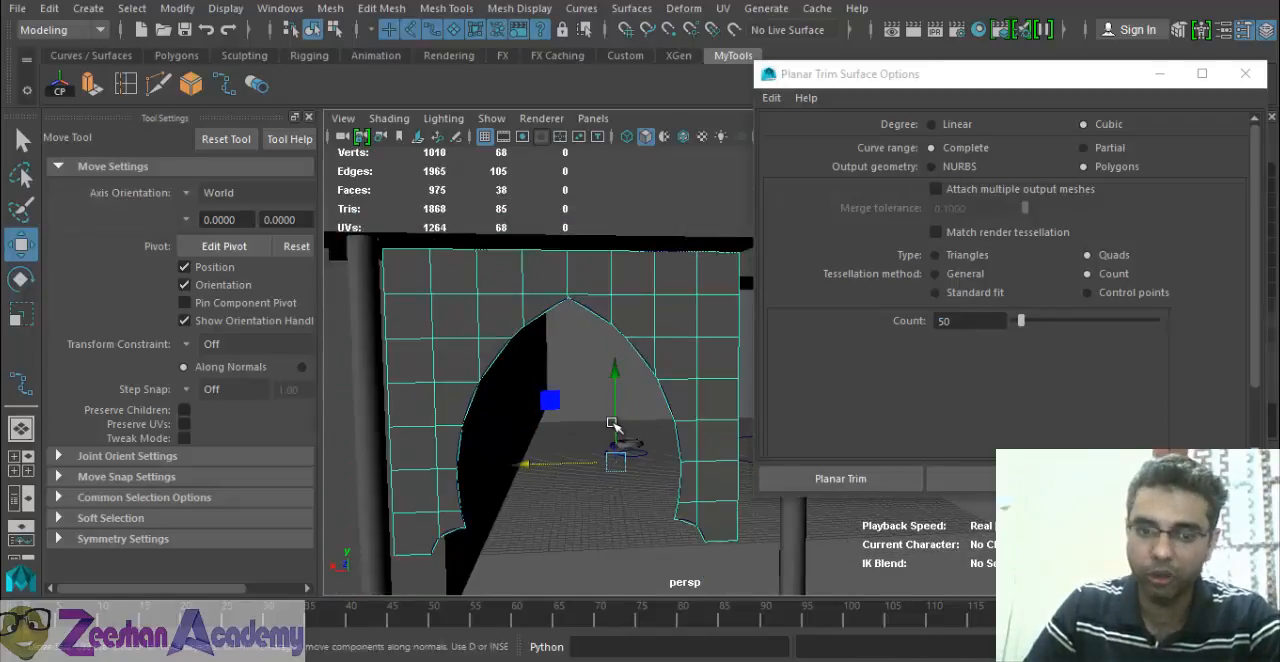
Inspect the arch smoothness of the surface made with a Count of 50 and delete it.
{"action": "left_click_drag", "start_coordinate": [612, 423], "coordinate": [620, 412], "text": "alt"}
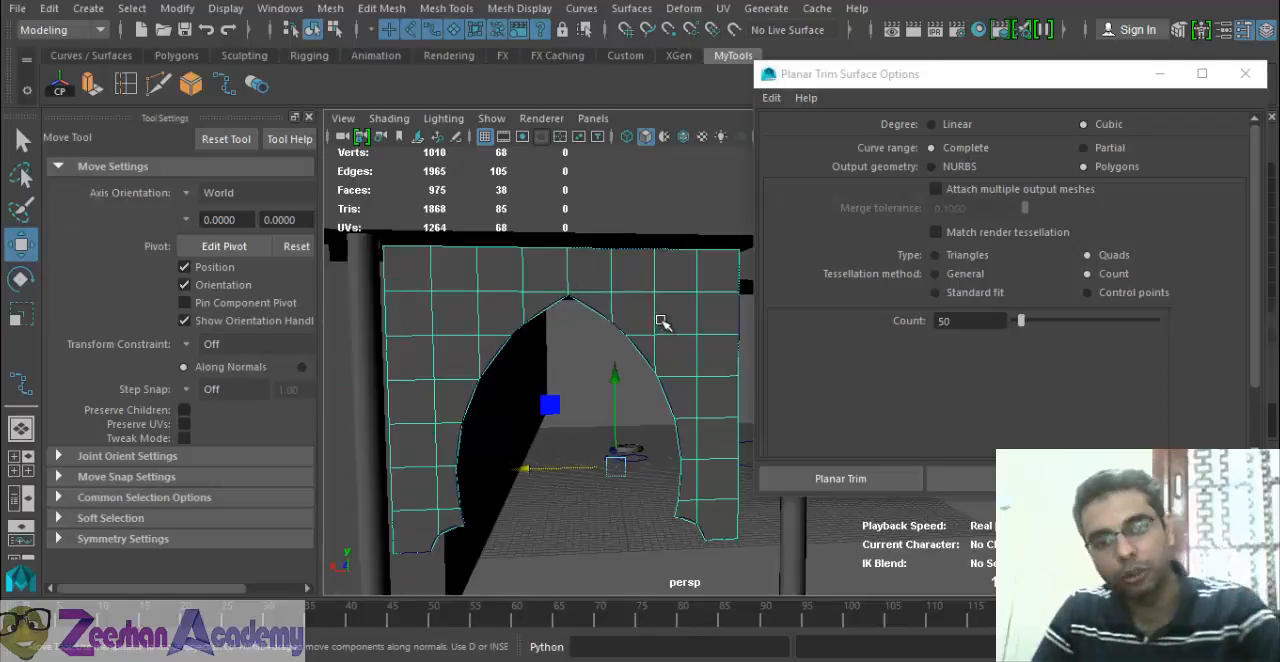
{"action": "scroll", "coordinate": [489, 428], "scroll_direction": "down", "scroll_amount": 3}
{"action": "left_click_drag", "start_coordinate": [489, 428], "coordinate": [430, 436], "text": "alt"}
{"action": "right_click_drag", "start_coordinate": [430, 436], "coordinate": [870, 520], "text": "alt"}
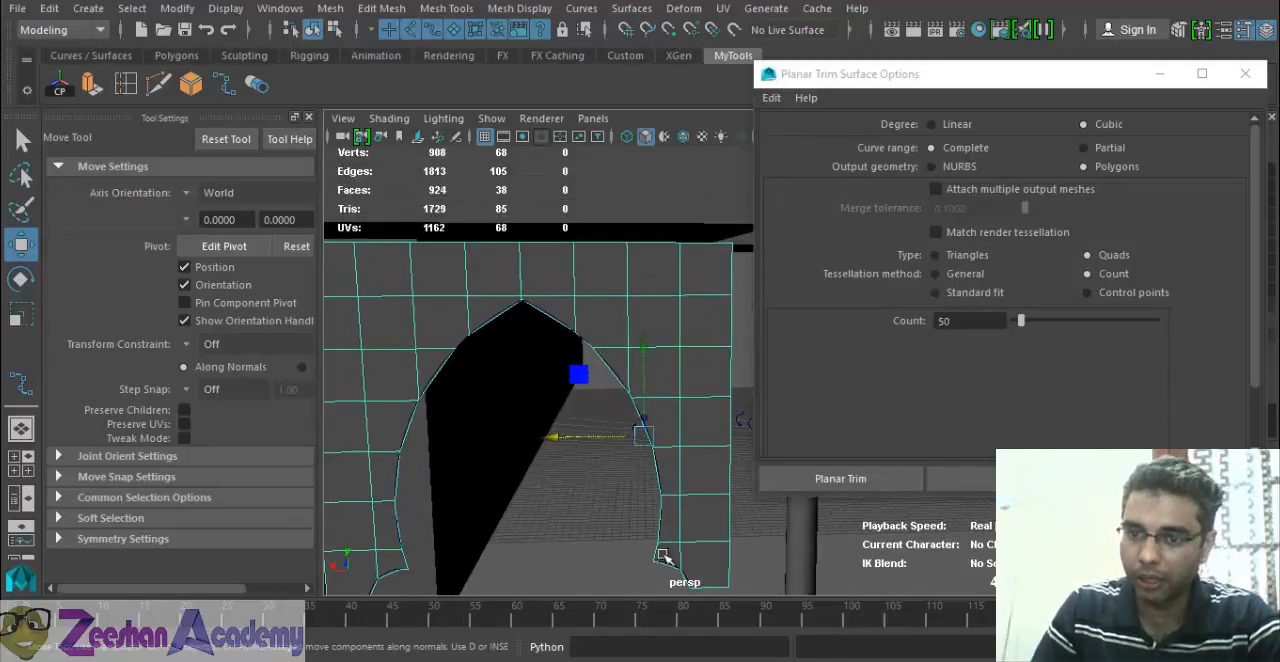
{"action": "key", "text": "Delete"}
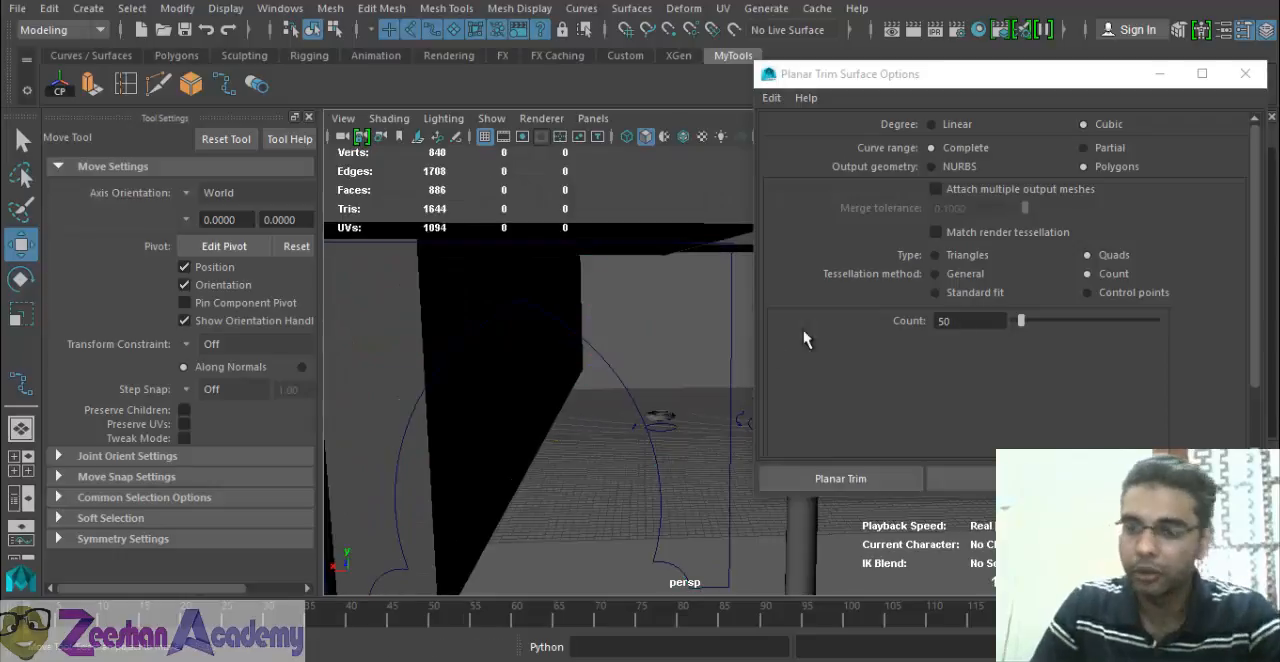
Try the planar surface on the arch outline with a Count of 500, and delete the resulting dense mesh.
{"action": "left_click", "coordinate": [970, 320]}
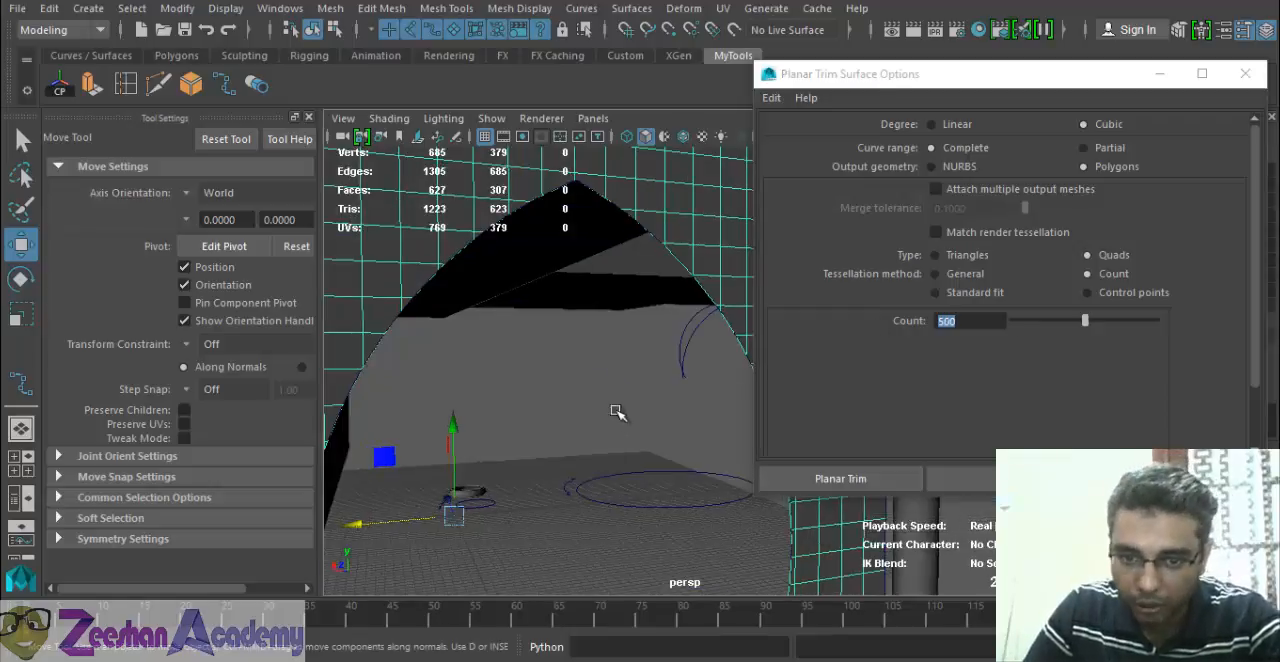
{"action": "mouse_move", "coordinate": [614, 412]}
{"action": "left_mouse_down", "text": "alt"}
{"action": "mouse_move", "coordinate": [592, 409]}
{"action": "mouse_move", "coordinate": [612, 426]}
{"action": "left_mouse_up", "text": "alt"}
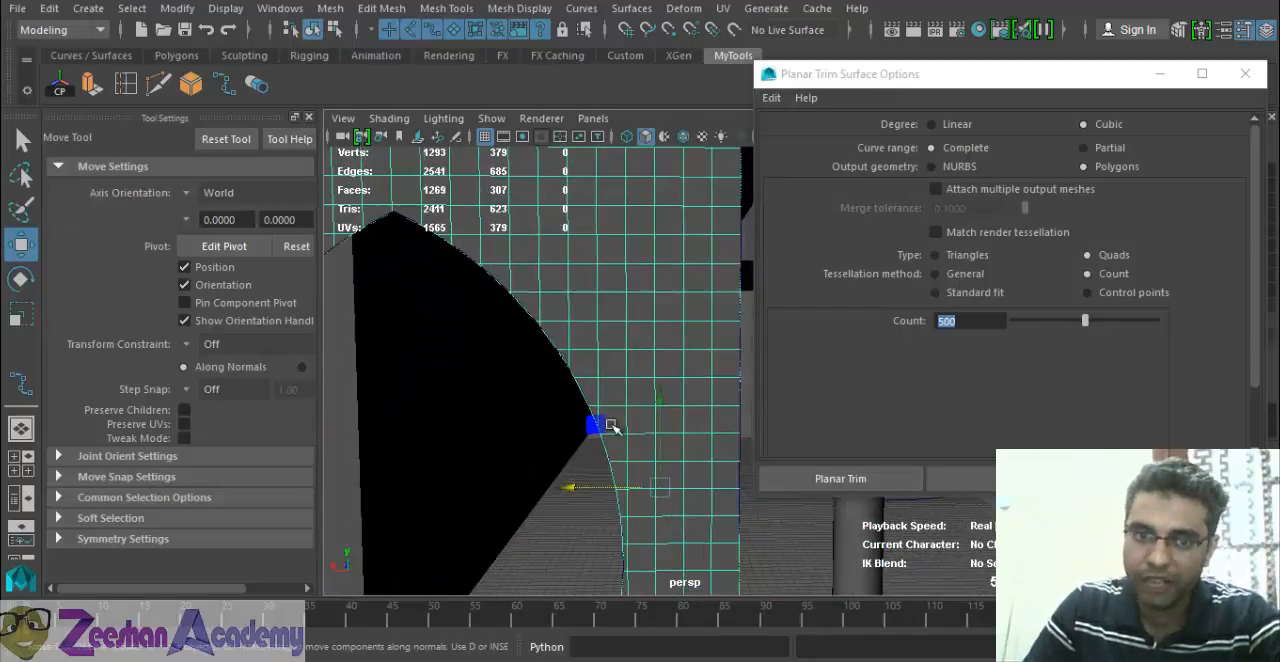
{"action": "left_click_drag", "start_coordinate": [478, 277], "coordinate": [540, 482], "text": "alt"}
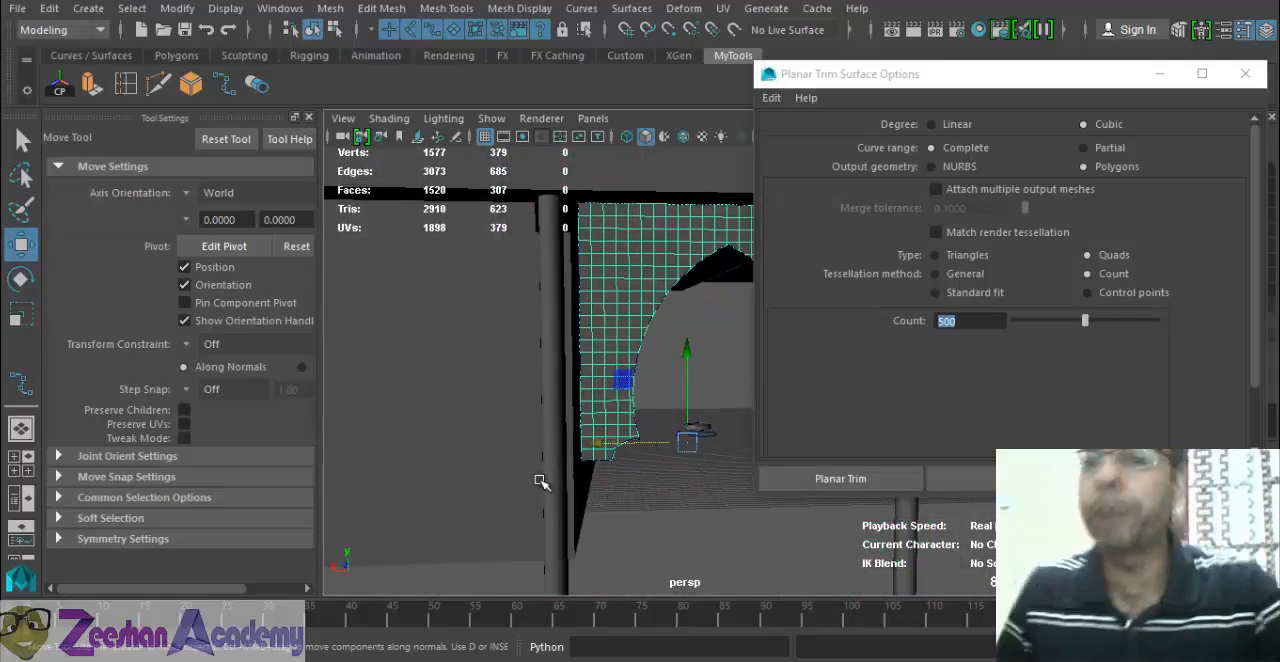
{"action": "key", "text": "Delete"}
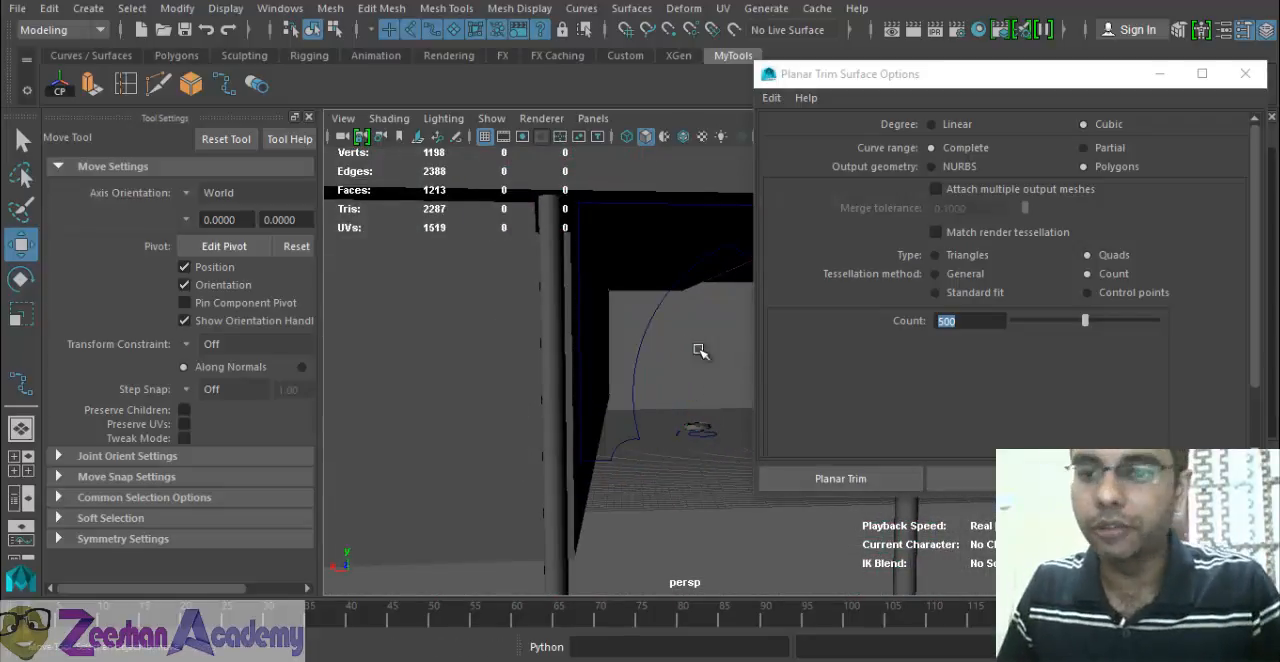
Create the planar arch panel from the outline using the General tessellation method with Number U and Number V set to 4.
{"action": "left_click", "coordinate": [632, 348]}
{"action": "left_click", "coordinate": [964, 274]}
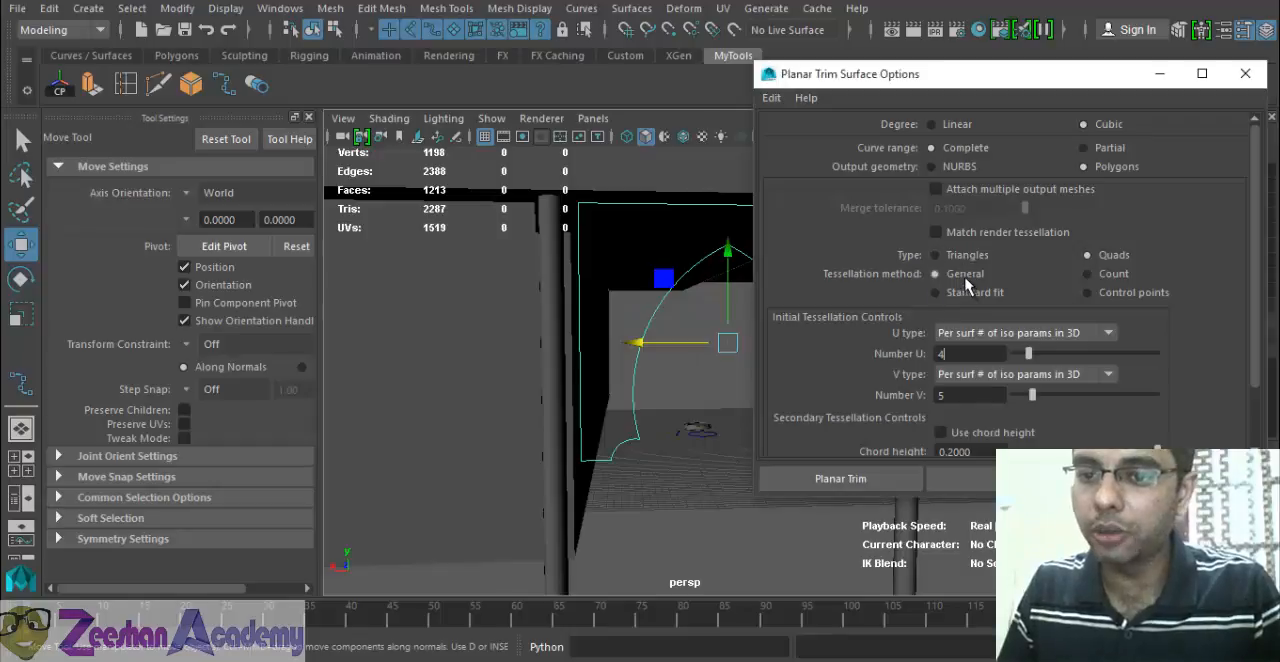
{"action": "left_click", "coordinate": [976, 295]}
{"action": "left_click", "coordinate": [966, 277]}
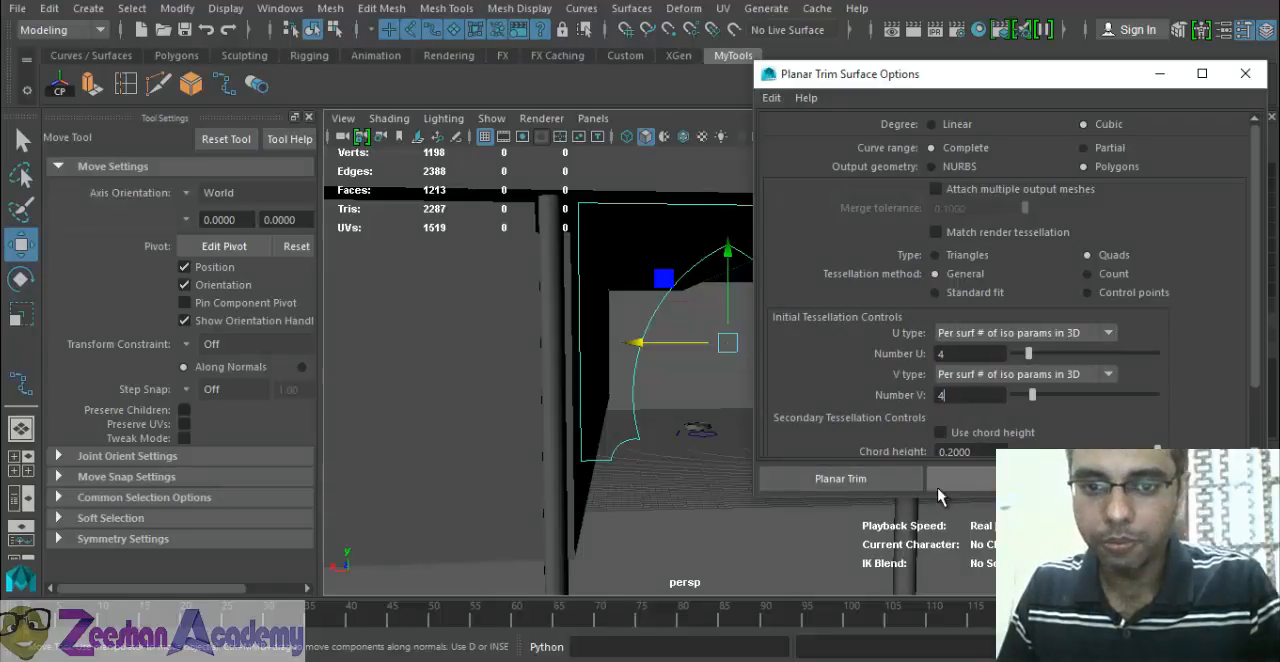
{"action": "left_click", "coordinate": [848, 478]}
Delete the earlier arch panel that was set aside next to the columns.
{"action": "left_click_drag", "start_coordinate": [766, 385], "coordinate": [597, 408], "text": "alt"}
{"action": "right_click_drag", "start_coordinate": [597, 408], "coordinate": [483, 446], "text": "alt"}
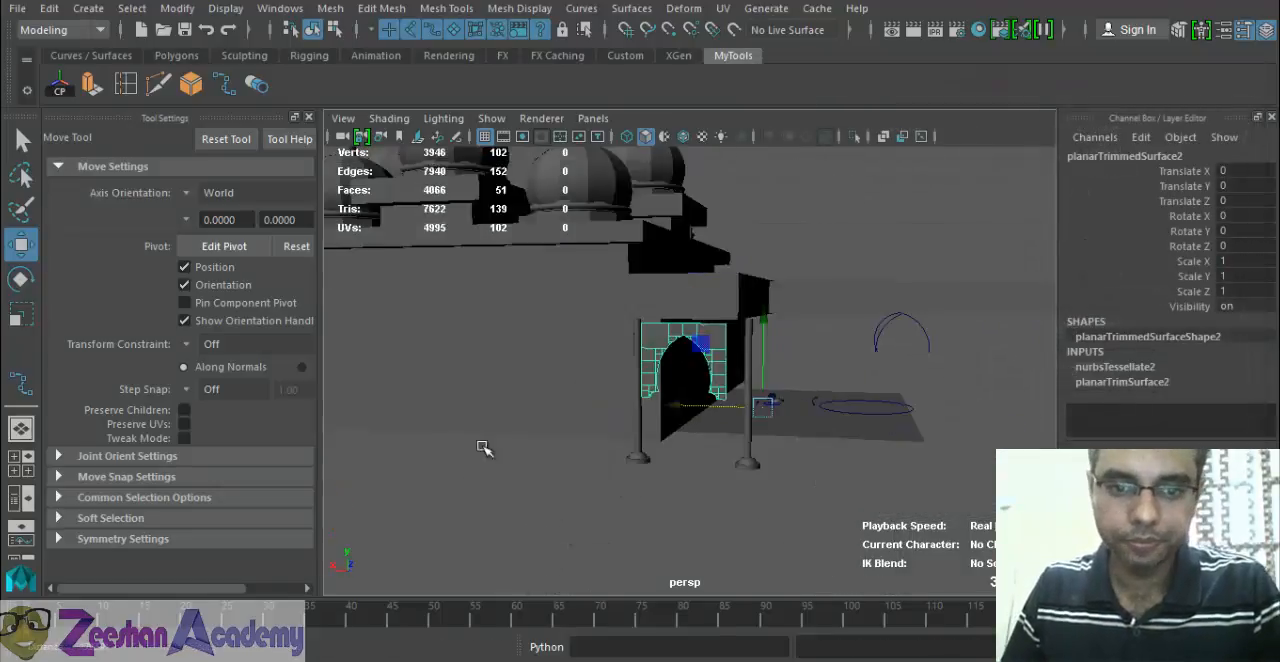
{"action": "left_click_drag", "start_coordinate": [483, 446], "coordinate": [480, 365], "text": "alt"}
{"action": "left_click_drag", "start_coordinate": [480, 365], "coordinate": [683, 404]}
{"action": "left_click_drag", "start_coordinate": [571, 459], "coordinate": [597, 393], "text": "alt"}
{"action": "left_click", "coordinate": [572, 353]}
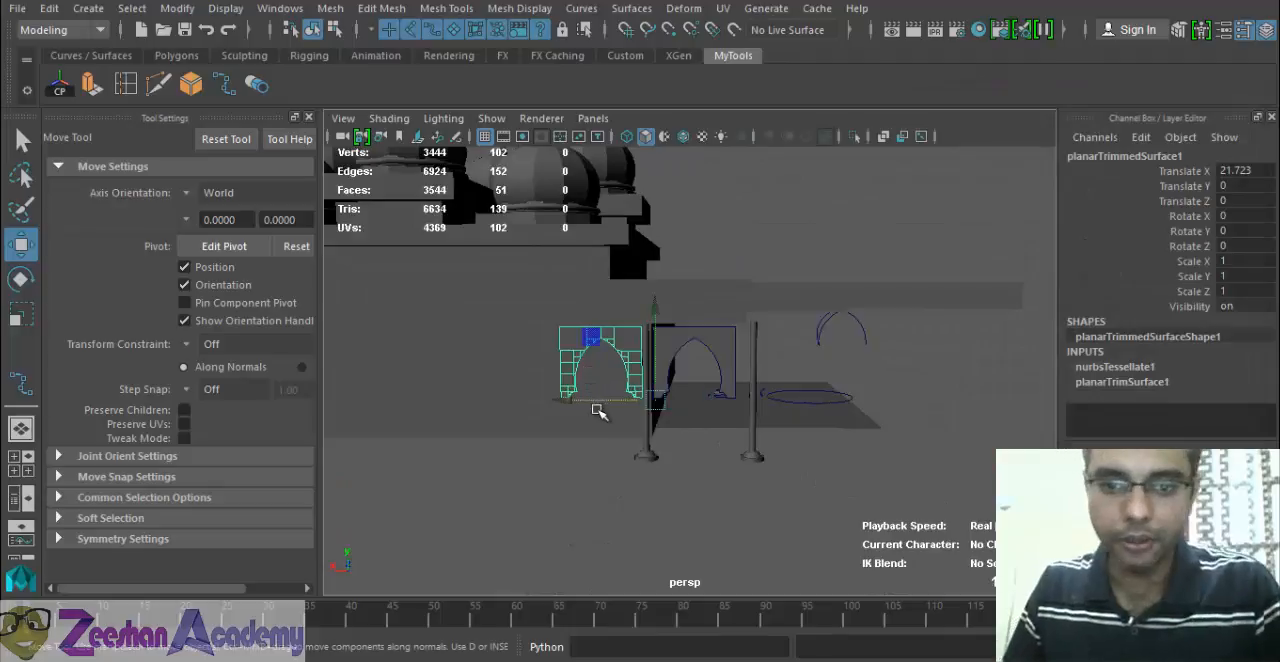
{"action": "key", "text": "Delete"}
Select the remaining arch panel and examine it from the front and at an angle between the columns.
{"action": "left_click", "coordinate": [741, 354]}
{"action": "left_click", "coordinate": [729, 396]}
{"action": "right_click_drag", "start_coordinate": [729, 396], "coordinate": [846, 471], "text": "alt"}
{"action": "left_click_drag", "start_coordinate": [846, 471], "coordinate": [757, 431], "text": "alt"}
{"action": "right_click_drag", "start_coordinate": [757, 431], "coordinate": [773, 476], "text": "alt"}
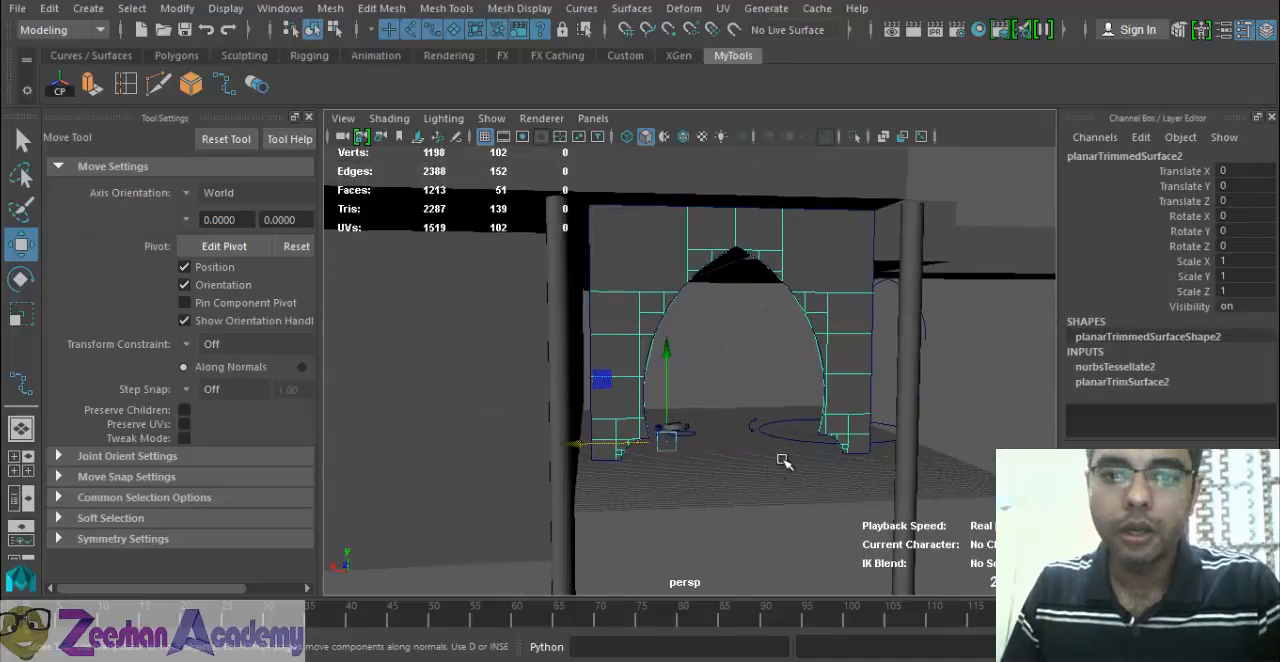
{"action": "left_click_drag", "start_coordinate": [783, 461], "coordinate": [680, 450], "text": "alt"}
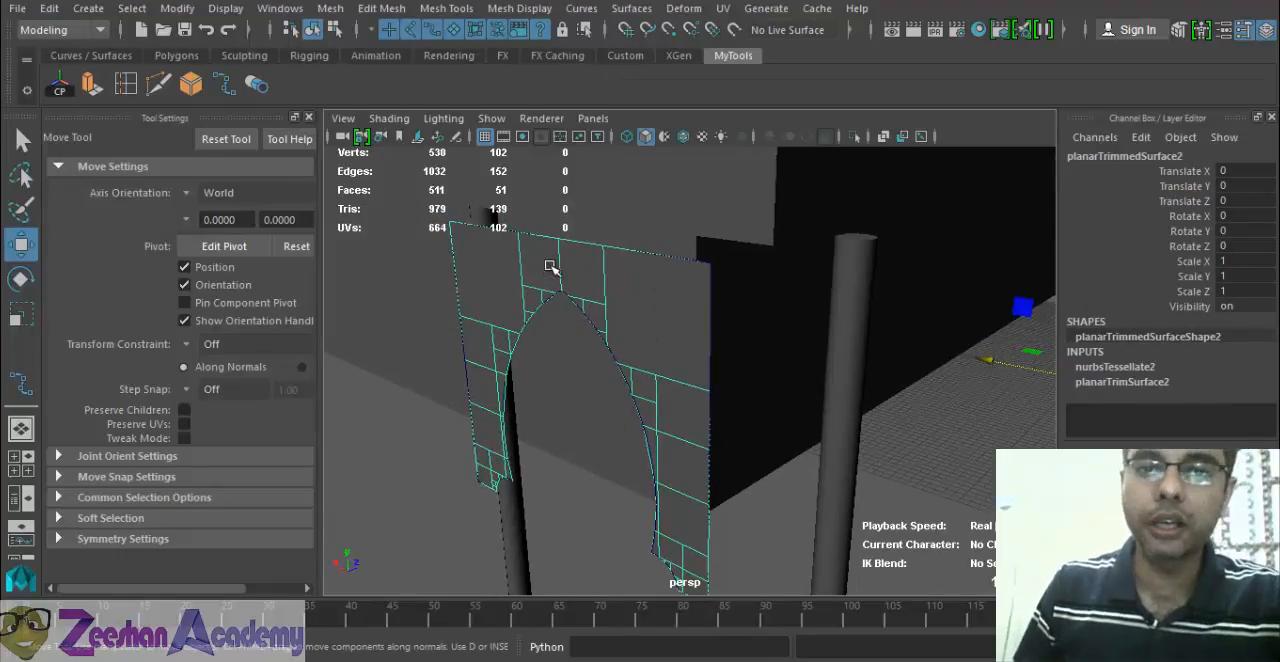
Extrude the arch panel's faces to a Local Translate Z of about -0.735 to give the panel thickness.
{"action": "left_click", "coordinate": [508, 9]}
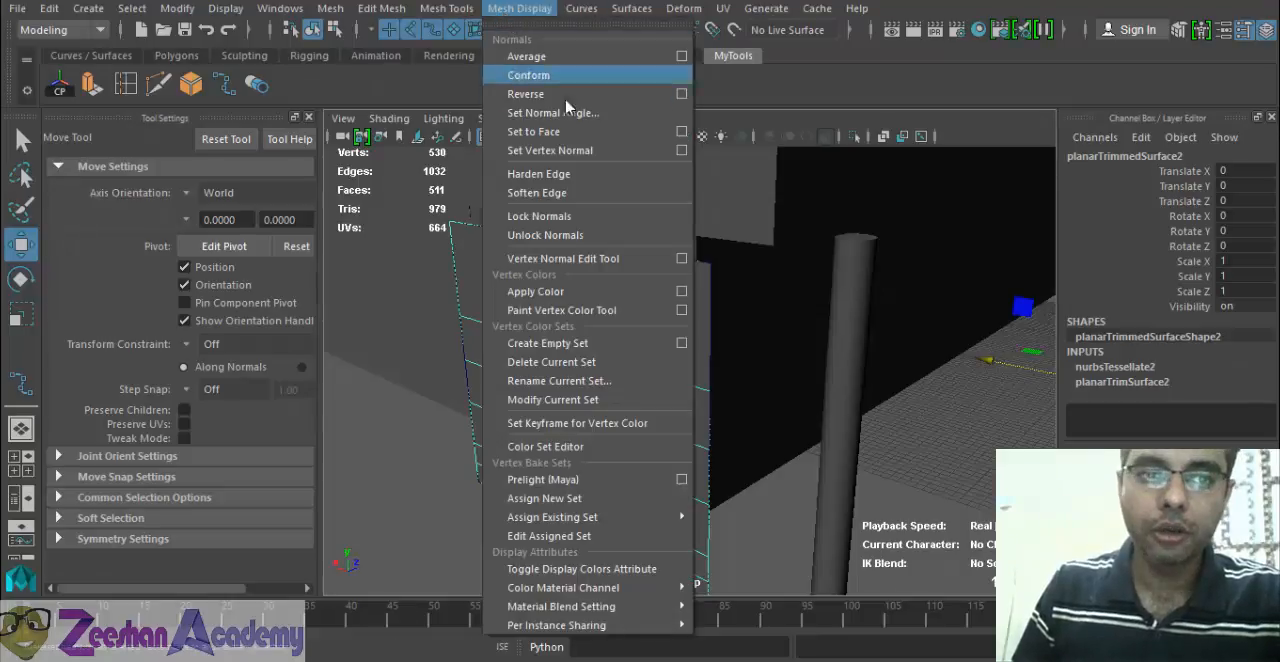
{"action": "left_click", "coordinate": [447, 9]}
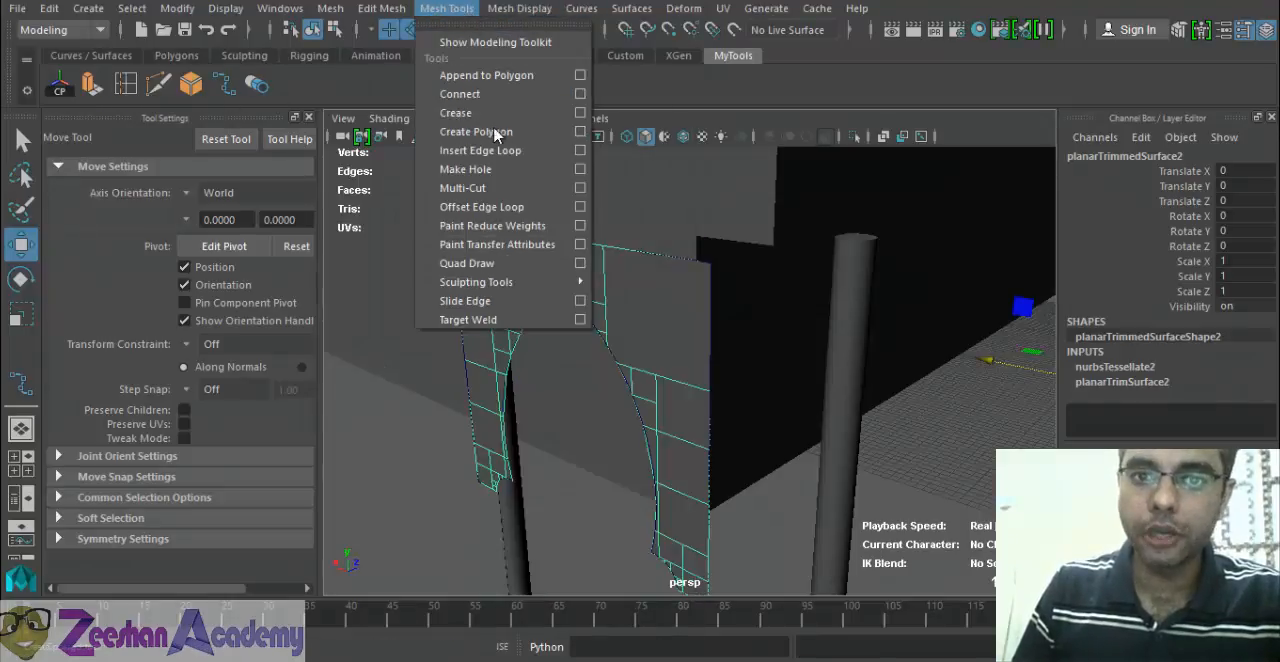
{"action": "mouse_move", "coordinate": [523, 11]}
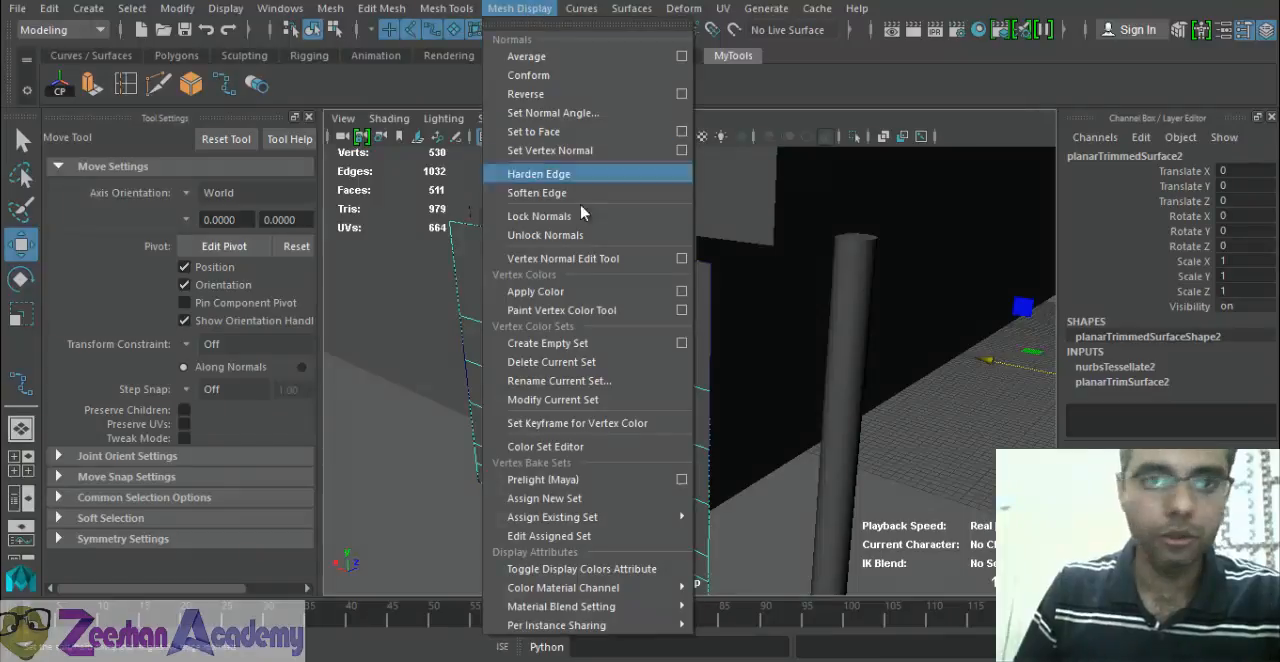
{"action": "mouse_move", "coordinate": [383, 12]}
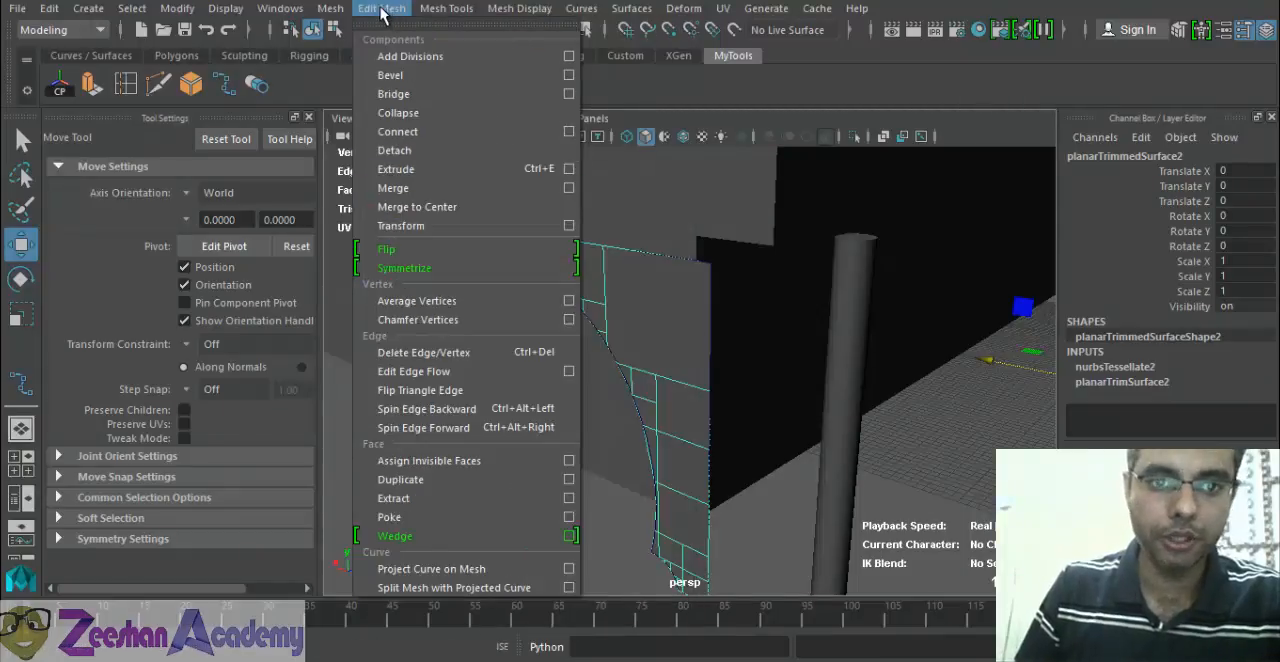
{"action": "left_click", "coordinate": [400, 169]}
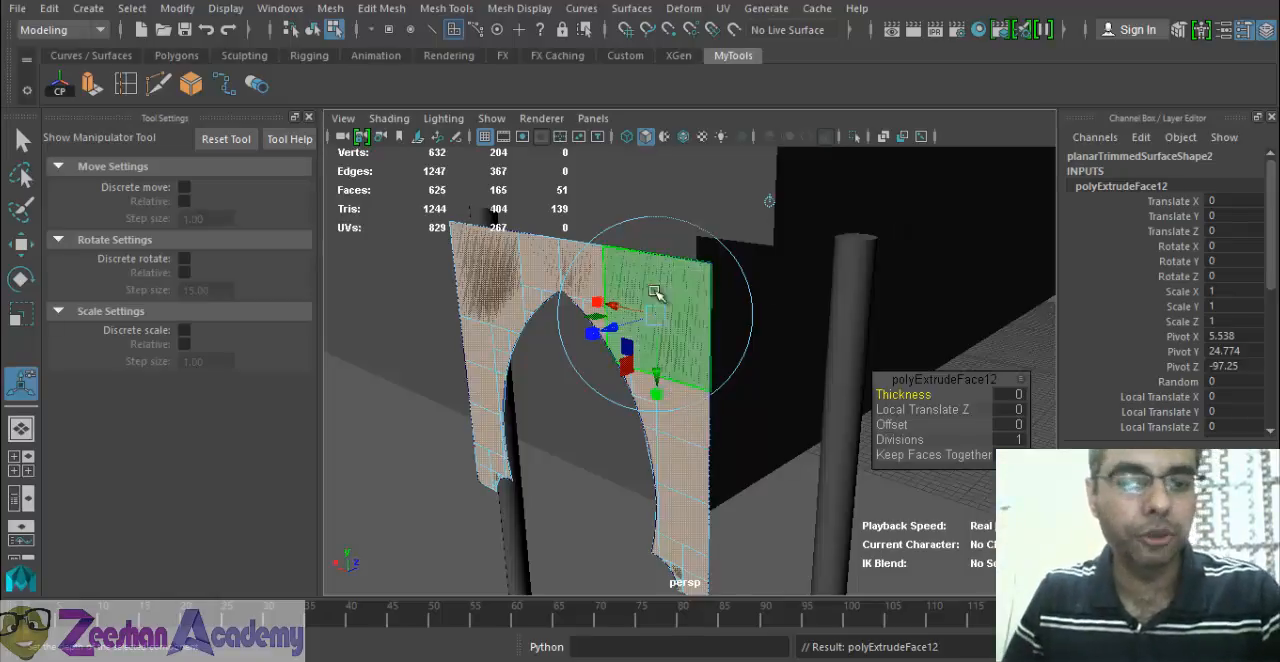
{"action": "left_click_drag", "start_coordinate": [660, 300], "coordinate": [455, 398], "text": "alt"}
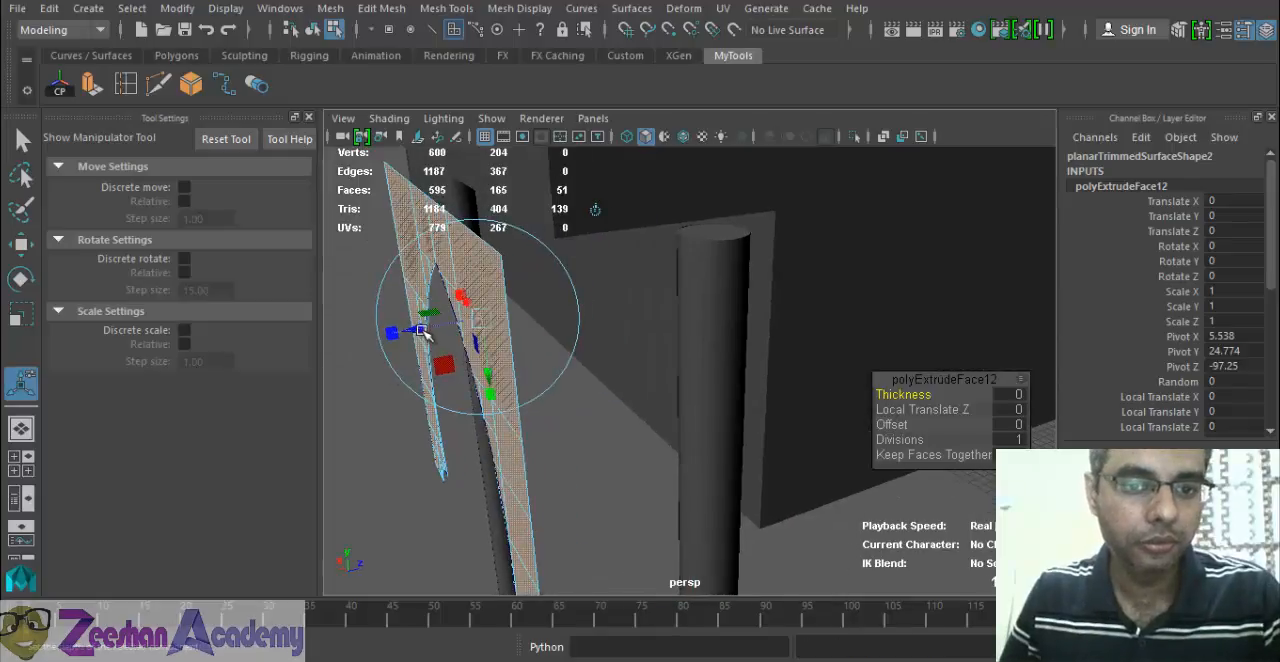
{"action": "left_click_drag", "start_coordinate": [414, 328], "coordinate": [450, 388]}
{"action": "middle_click_drag", "start_coordinate": [450, 388], "coordinate": [640, 417], "text": "alt"}
{"action": "left_click_drag", "start_coordinate": [640, 417], "coordinate": [750, 410], "text": "alt"}
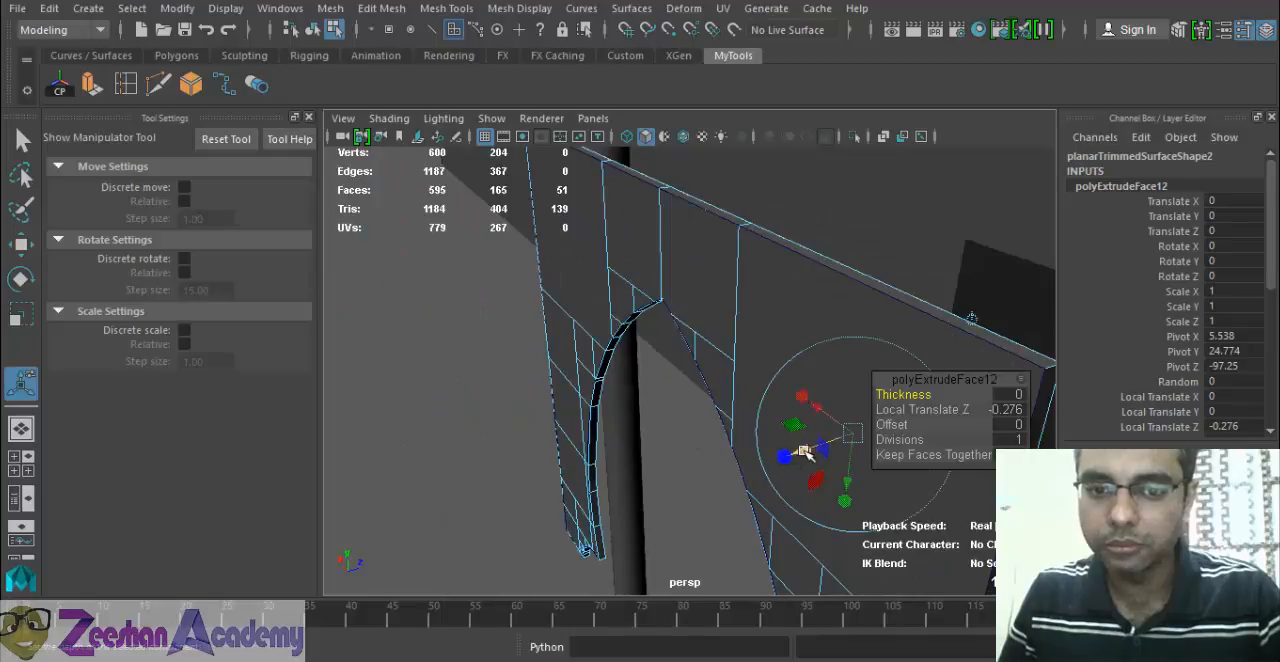
{"action": "left_click_drag", "start_coordinate": [805, 452], "coordinate": [802, 454]}
{"action": "left_click_drag", "start_coordinate": [803, 463], "coordinate": [675, 452], "text": "alt"}
{"action": "left_click_drag", "start_coordinate": [657, 497], "coordinate": [800, 511], "text": "alt"}
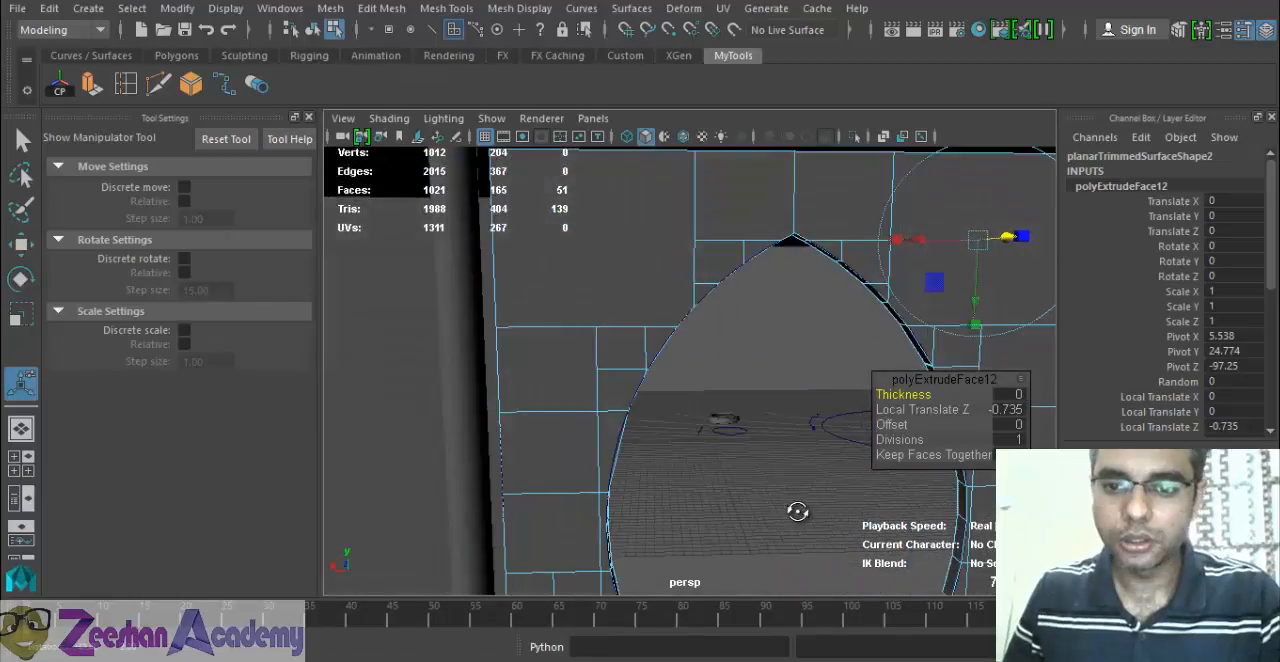
Examine the extruded arch panel's opening and edges up close and its fit between the columns from several angles.
{"action": "key", "text": "alt+Tab"}
{"action": "key", "text": "alt+Tab"}
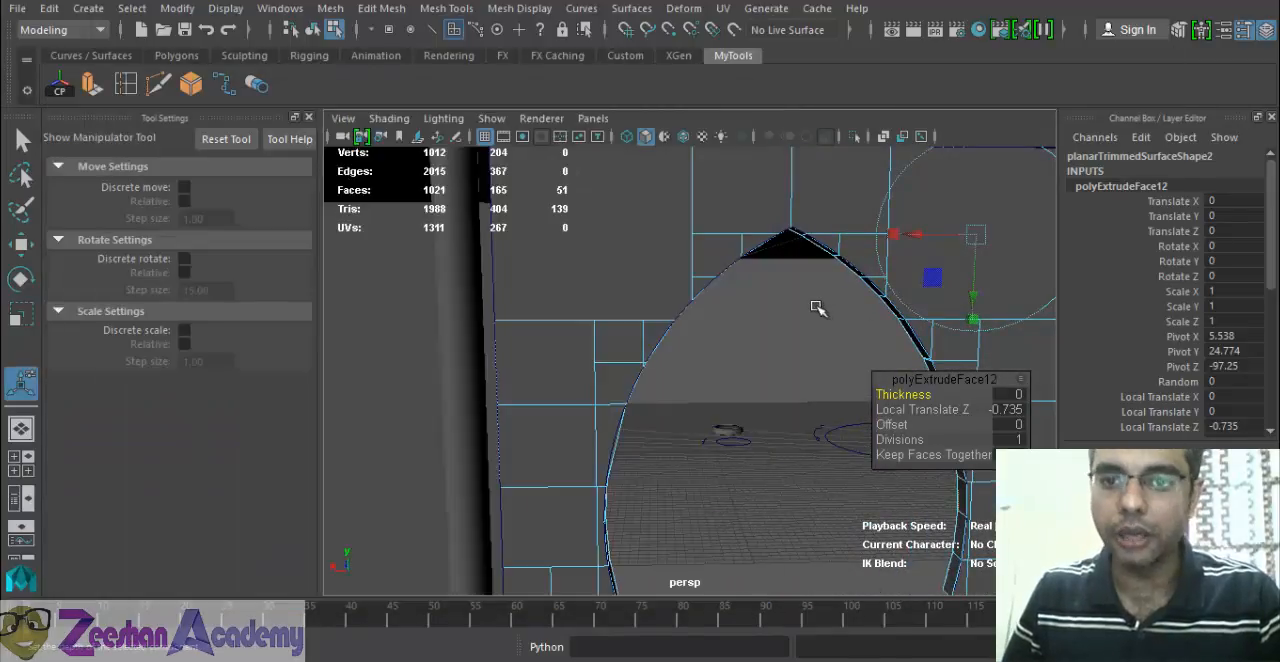
{"action": "left_click_drag", "start_coordinate": [760, 316], "coordinate": [720, 318], "text": "alt"}
{"action": "right_click_drag", "start_coordinate": [746, 158], "coordinate": [820, 186]}
{"action": "left_click", "coordinate": [773, 238]}
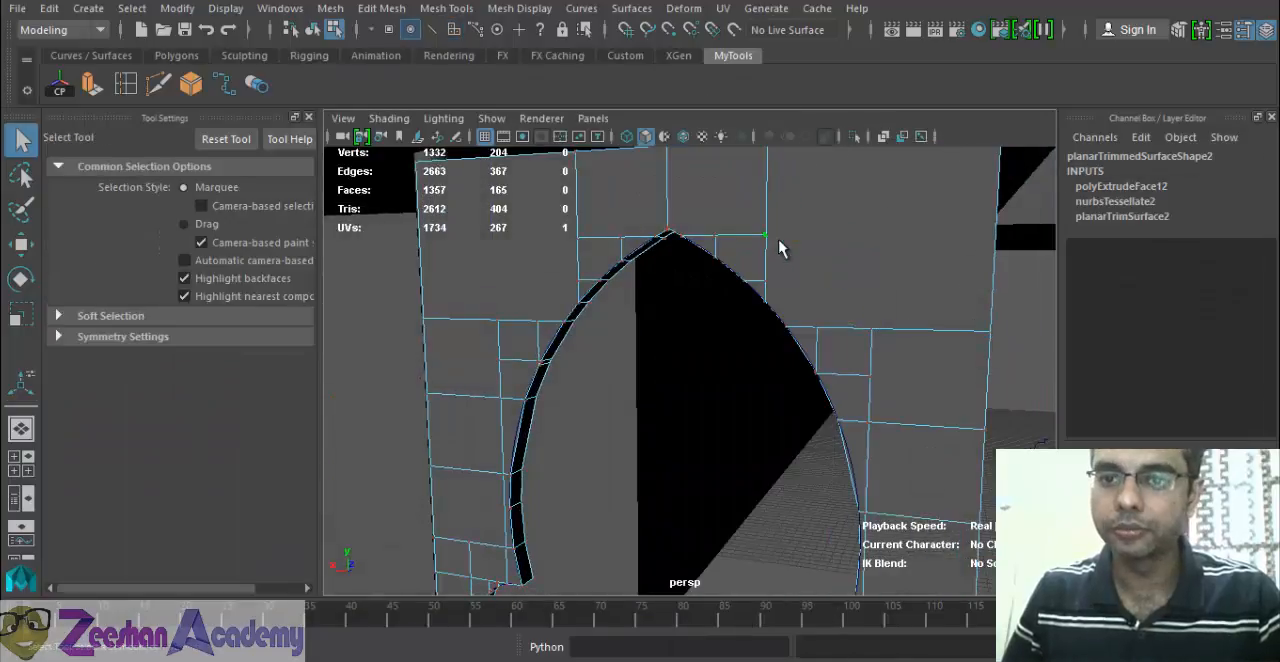
{"action": "right_click_drag", "start_coordinate": [815, 243], "coordinate": [518, 367]}
{"action": "left_click_drag", "start_coordinate": [518, 367], "coordinate": [708, 410], "text": "alt"}
{"action": "left_click", "coordinate": [952, 388]}
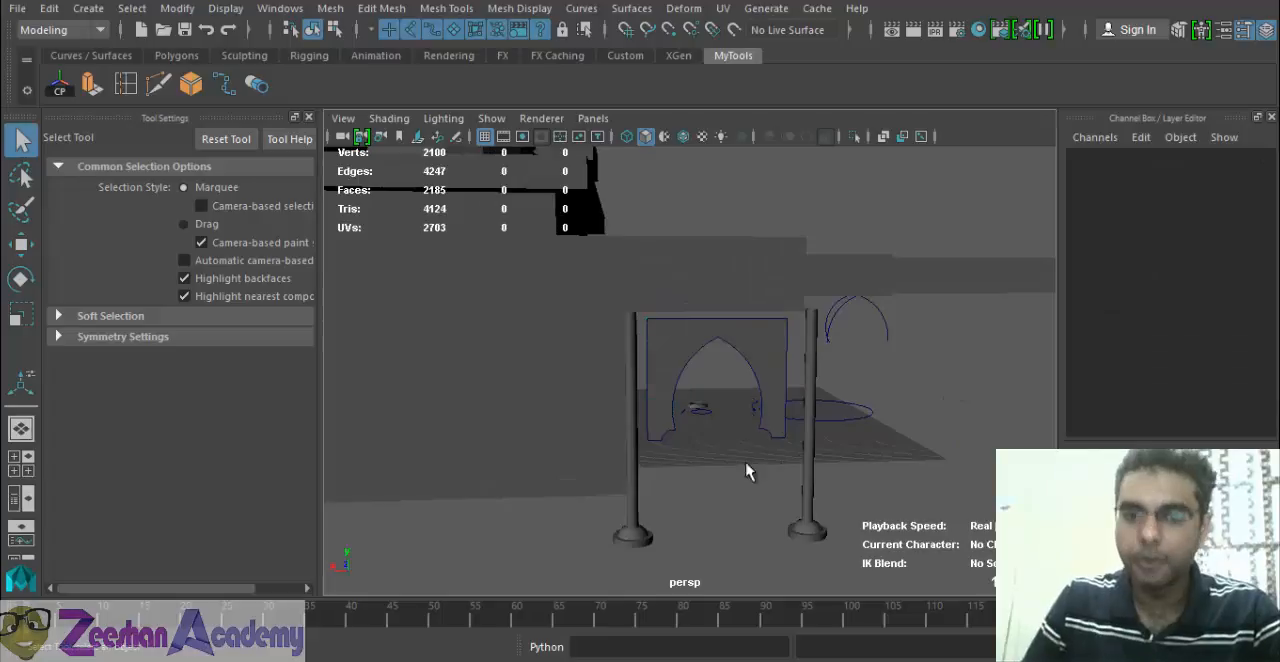
{"action": "left_click_drag", "start_coordinate": [749, 471], "coordinate": [703, 503], "text": "alt"}
{"action": "left_click", "coordinate": [756, 417]}
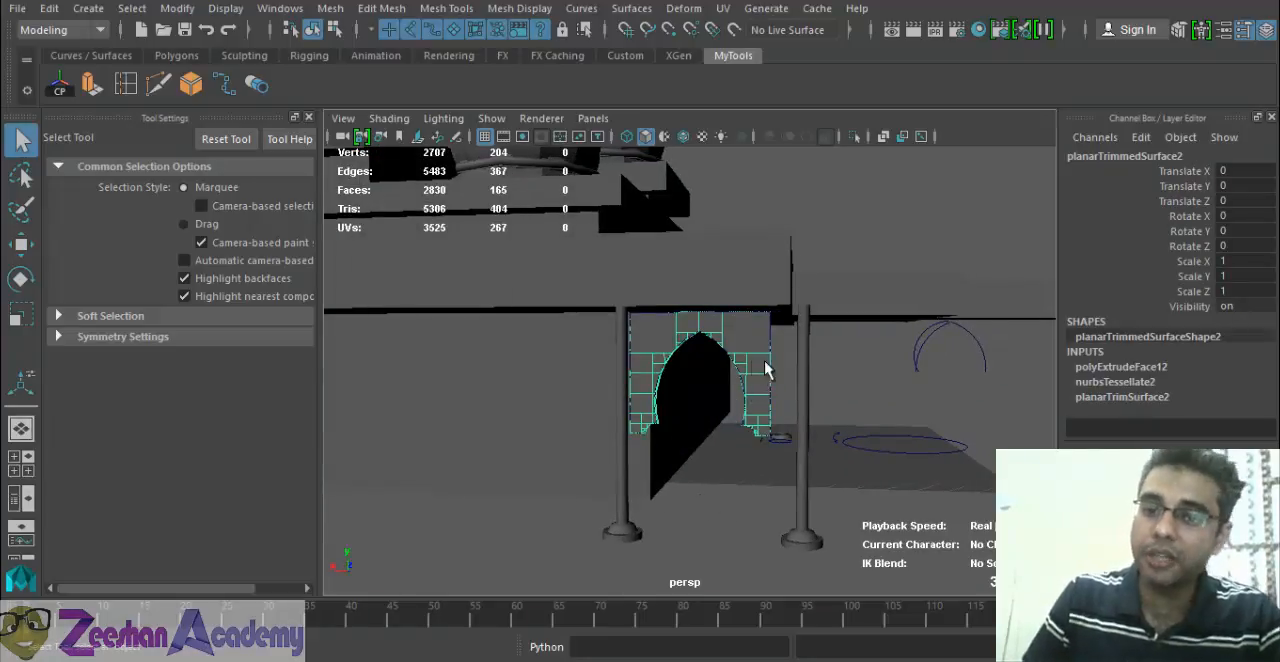
{"action": "left_click_drag", "start_coordinate": [755, 403], "coordinate": [757, 413], "text": "alt"}
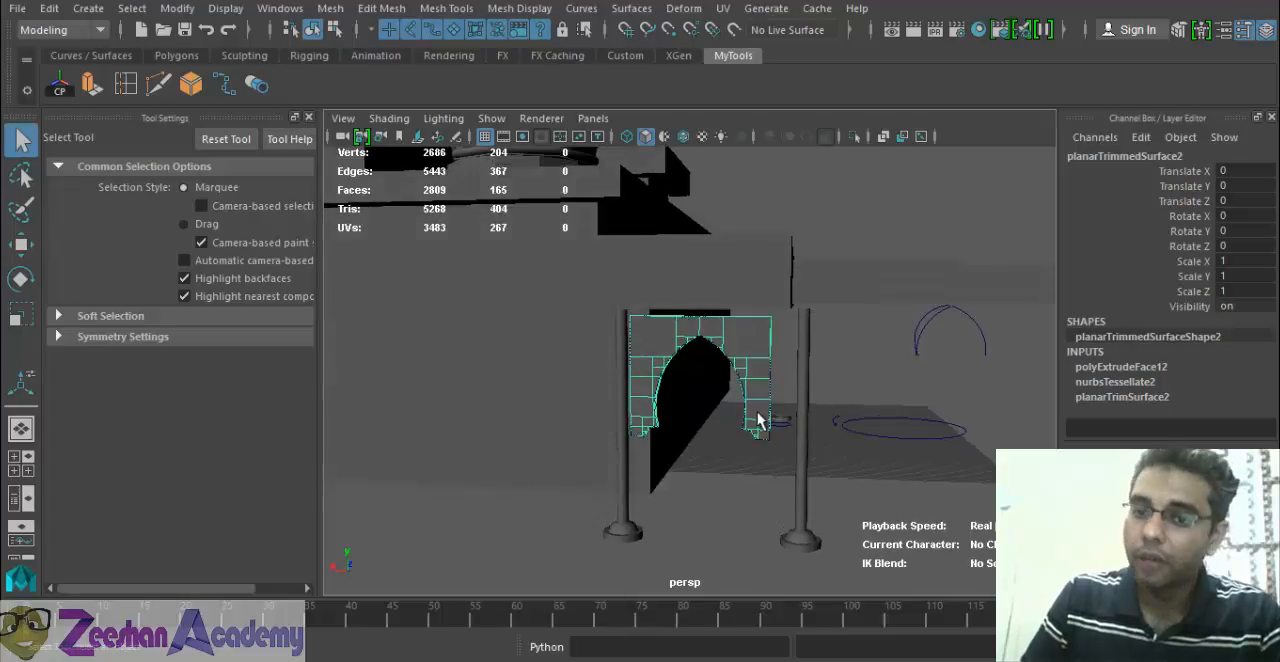
{"action": "right_click_drag", "start_coordinate": [757, 413], "coordinate": [912, 417], "text": "alt"}
{"action": "left_click_drag", "start_coordinate": [713, 383], "coordinate": [709, 405], "text": "alt"}
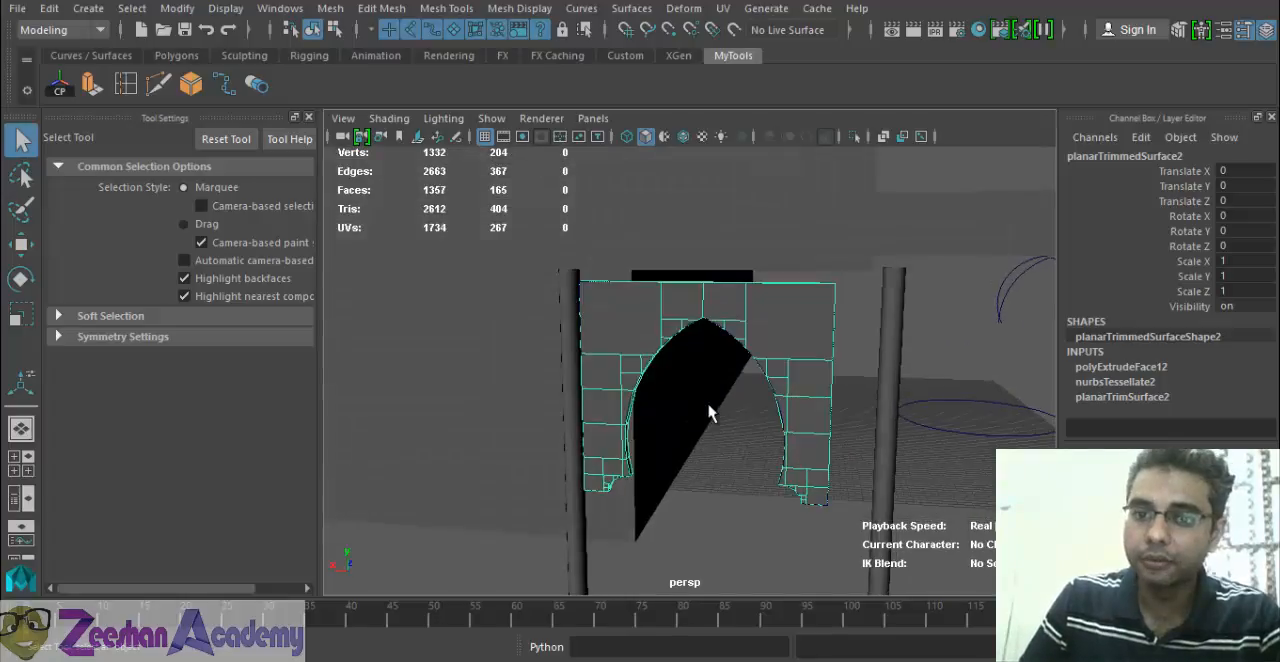
{"action": "right_click_drag", "start_coordinate": [783, 405], "coordinate": [983, 458], "text": "alt"}
Select the arch's outline curve on its own, separately from the extruded panel, with the Move tool active.
{"action": "left_click", "coordinate": [840, 347]}
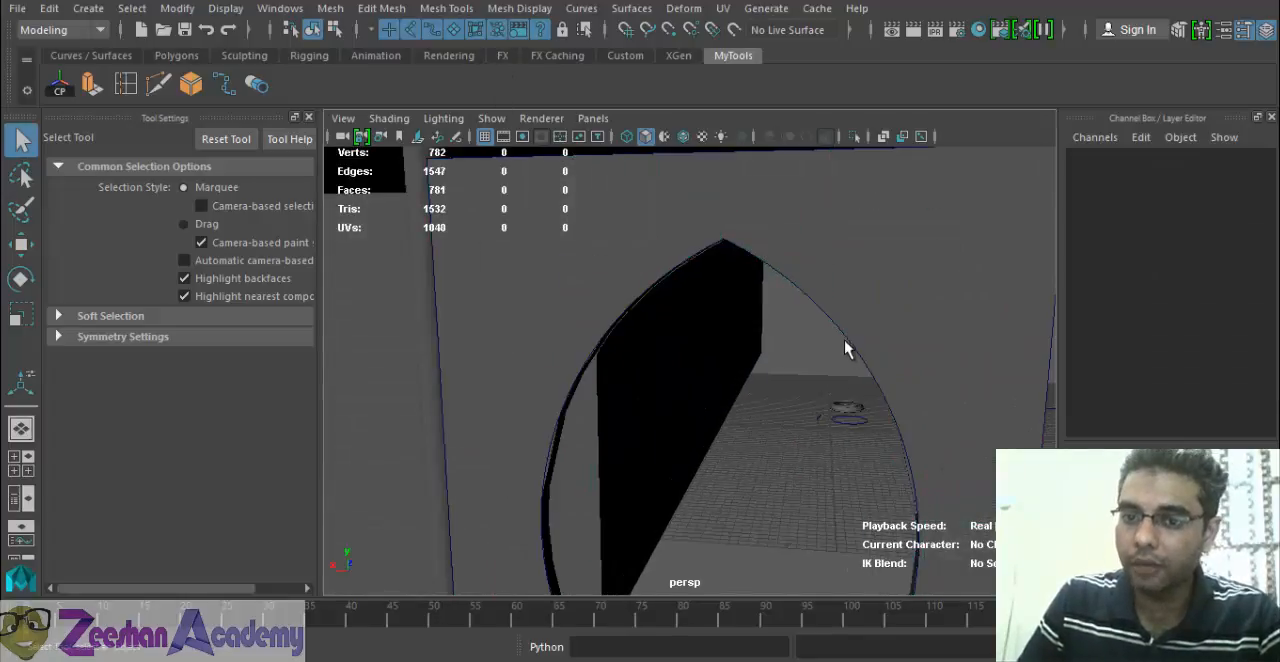
{"action": "left_click", "coordinate": [847, 341]}
{"action": "left_click", "coordinate": [841, 338]}
{"action": "left_click", "coordinate": [842, 345]}
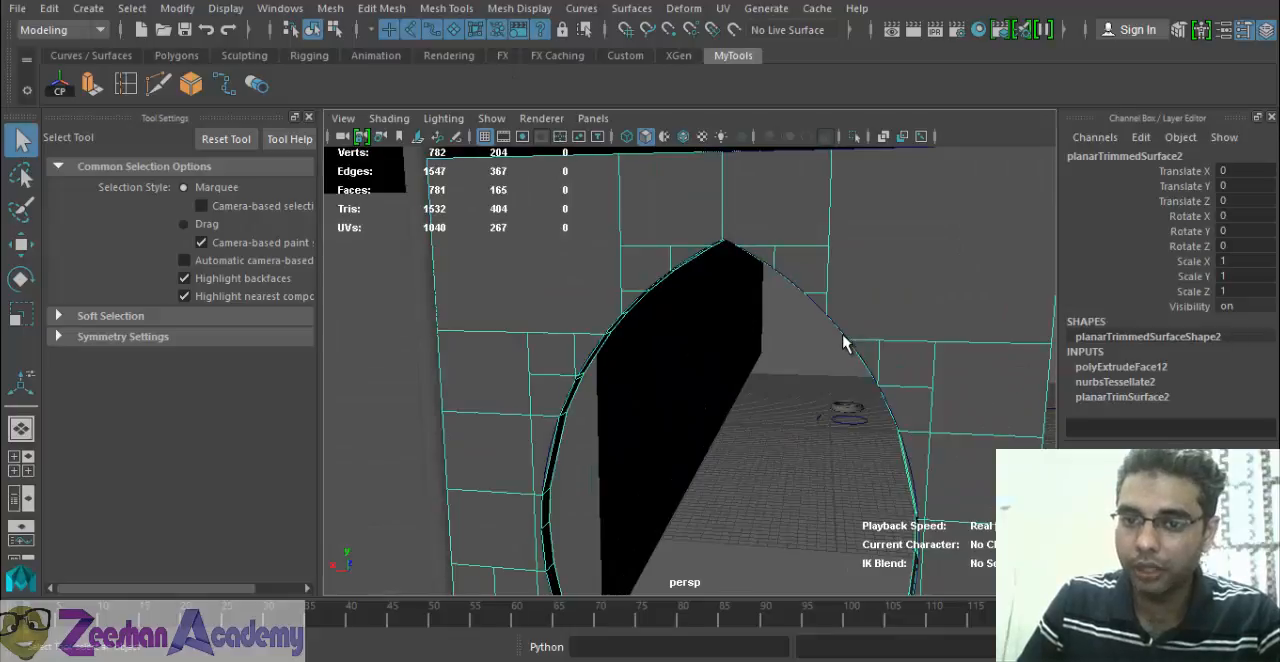
{"action": "left_click", "coordinate": [820, 320], "text": "shift"}
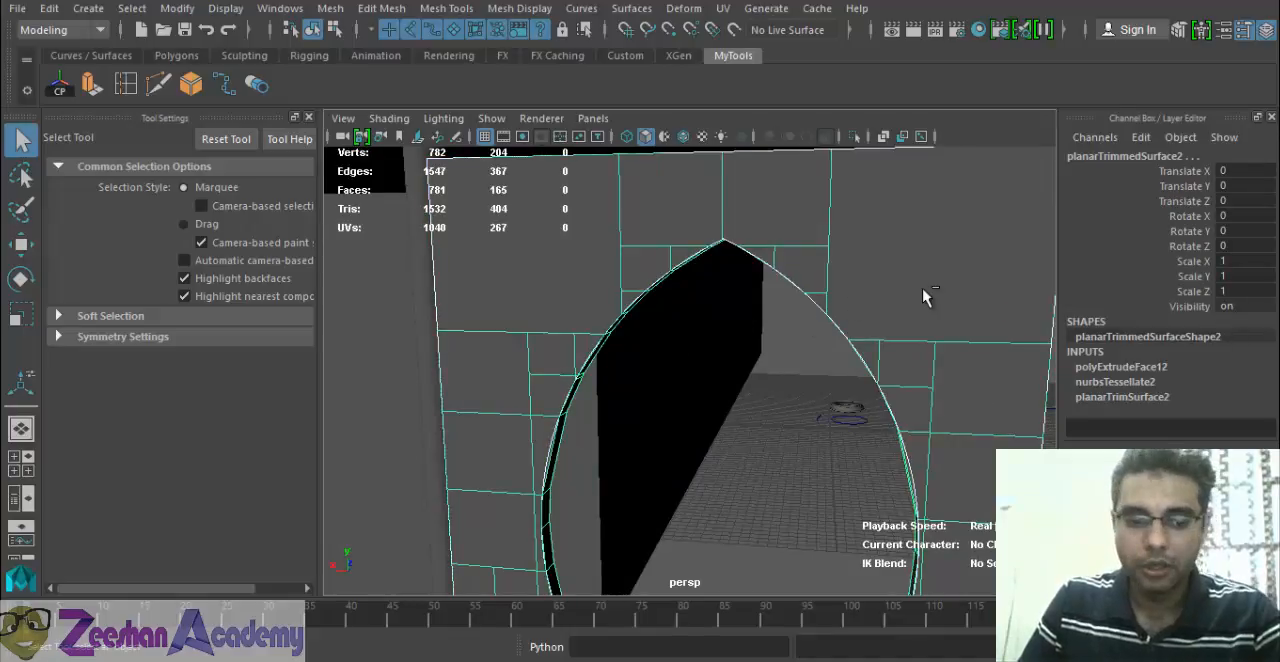
{"action": "left_click", "coordinate": [845, 408]}
{"action": "key", "text": "w"}
{"action": "left_click_drag", "start_coordinate": [722, 442], "coordinate": [766, 410]}
{"action": "scroll", "coordinate": [766, 410], "scroll_direction": "down", "scroll_amount": 8}
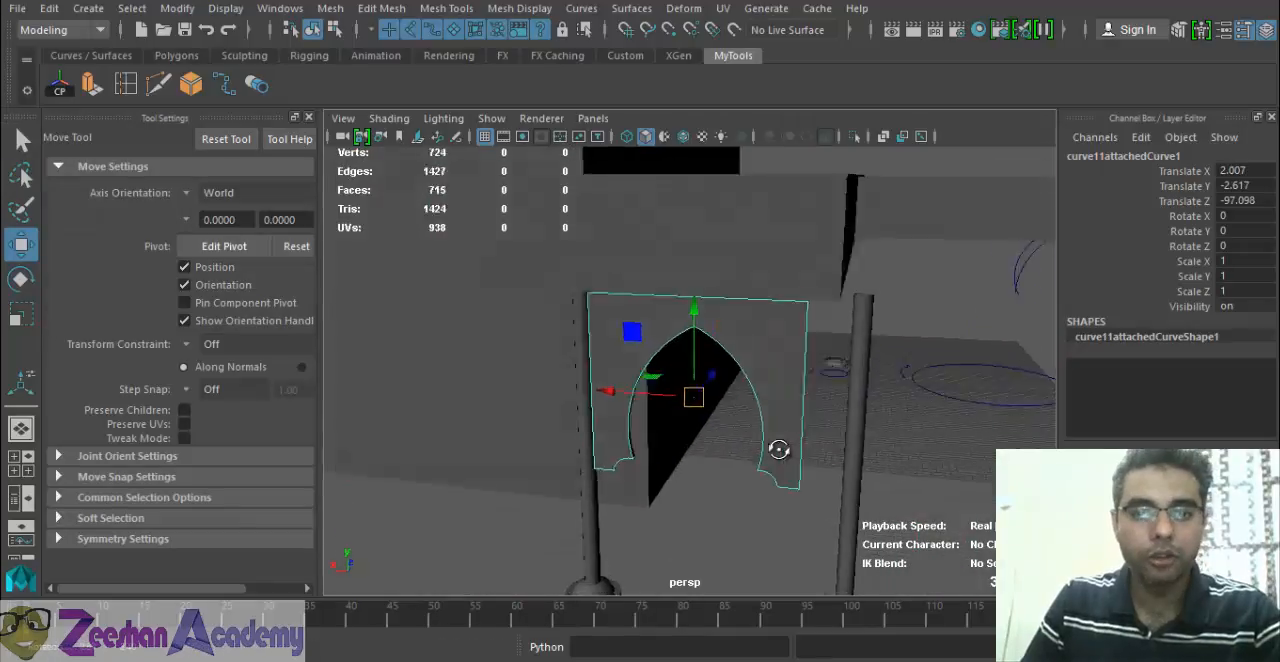
Center the arch panel's pivot, delete its construction history and move it clear of the outline curve.
{"action": "left_click", "coordinate": [766, 378]}
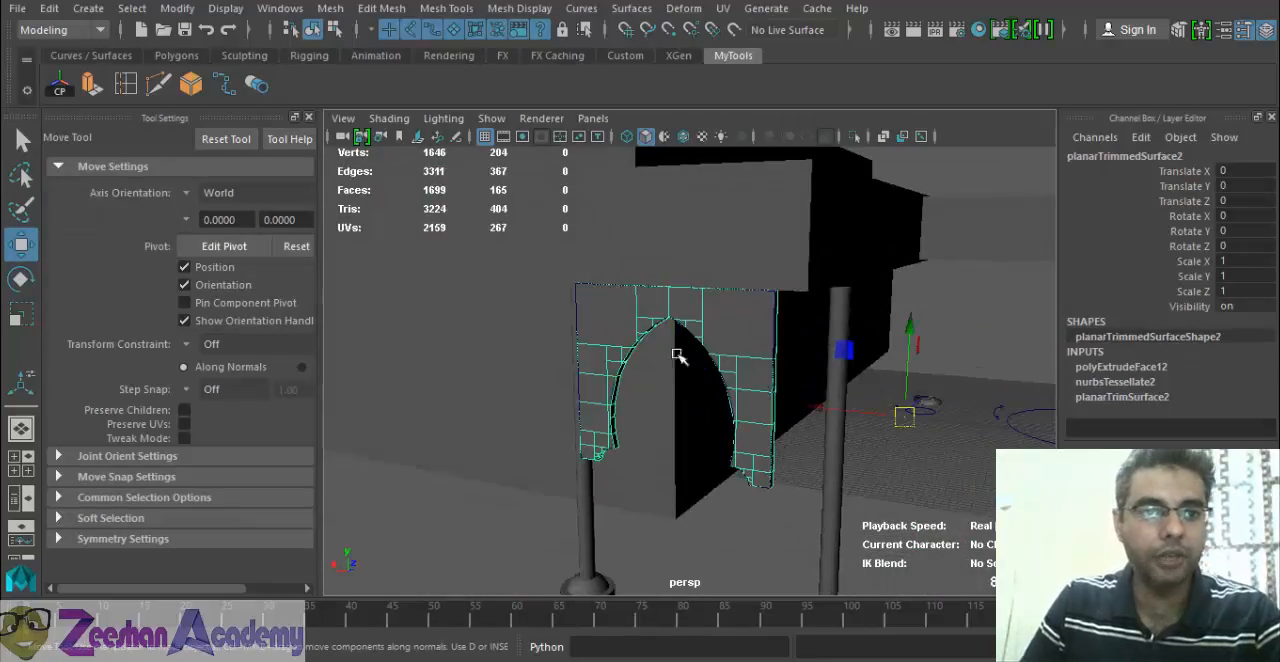
{"action": "left_click", "coordinate": [60, 86]}
{"action": "left_click", "coordinate": [49, 8]}
{"action": "mouse_move", "coordinate": [152, 230]}
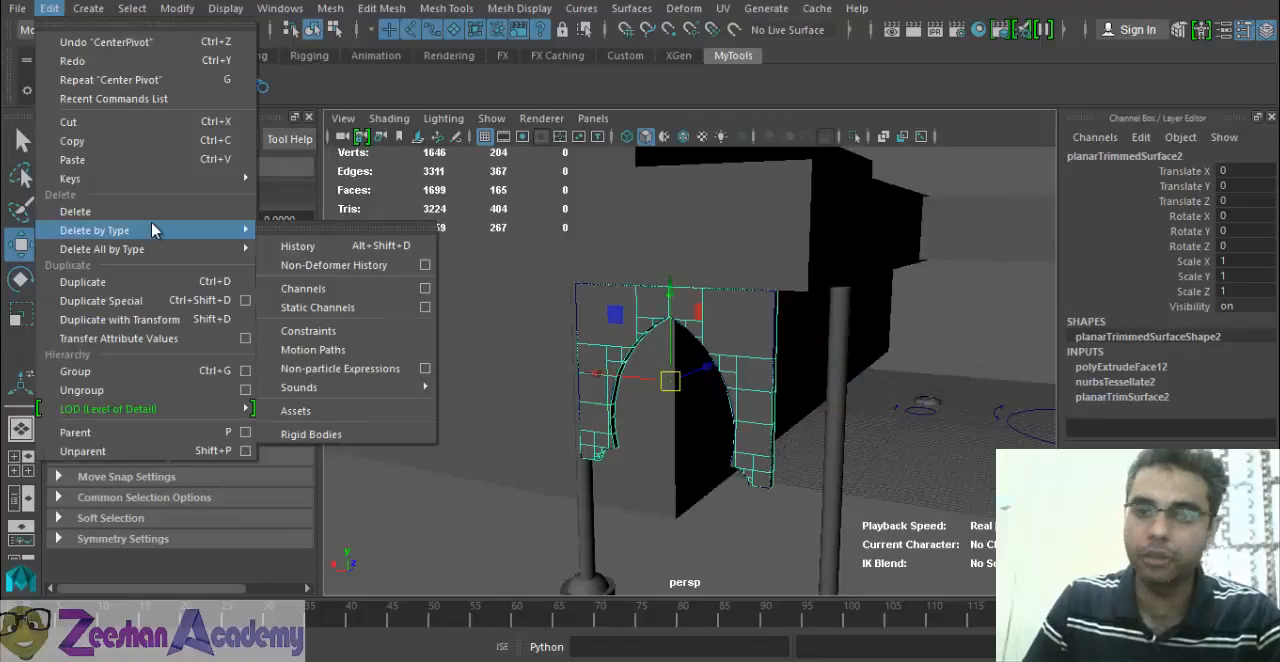
{"action": "left_click", "coordinate": [298, 247]}
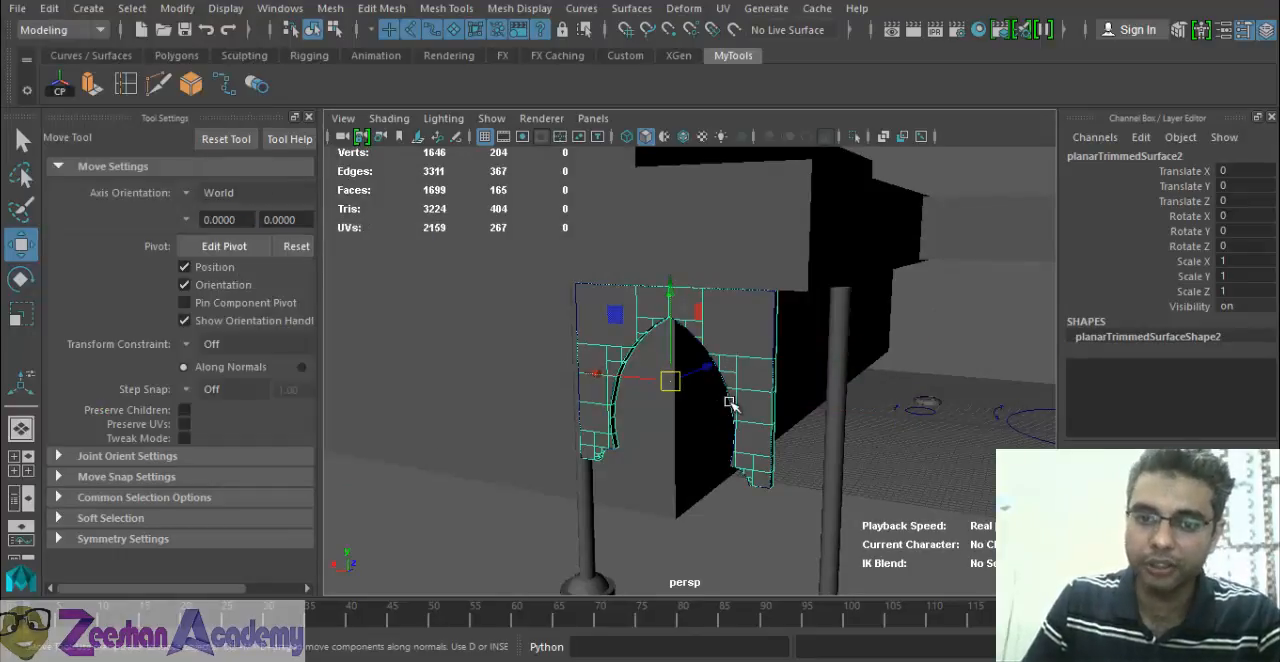
{"action": "left_click_drag", "start_coordinate": [676, 383], "coordinate": [555, 385]}
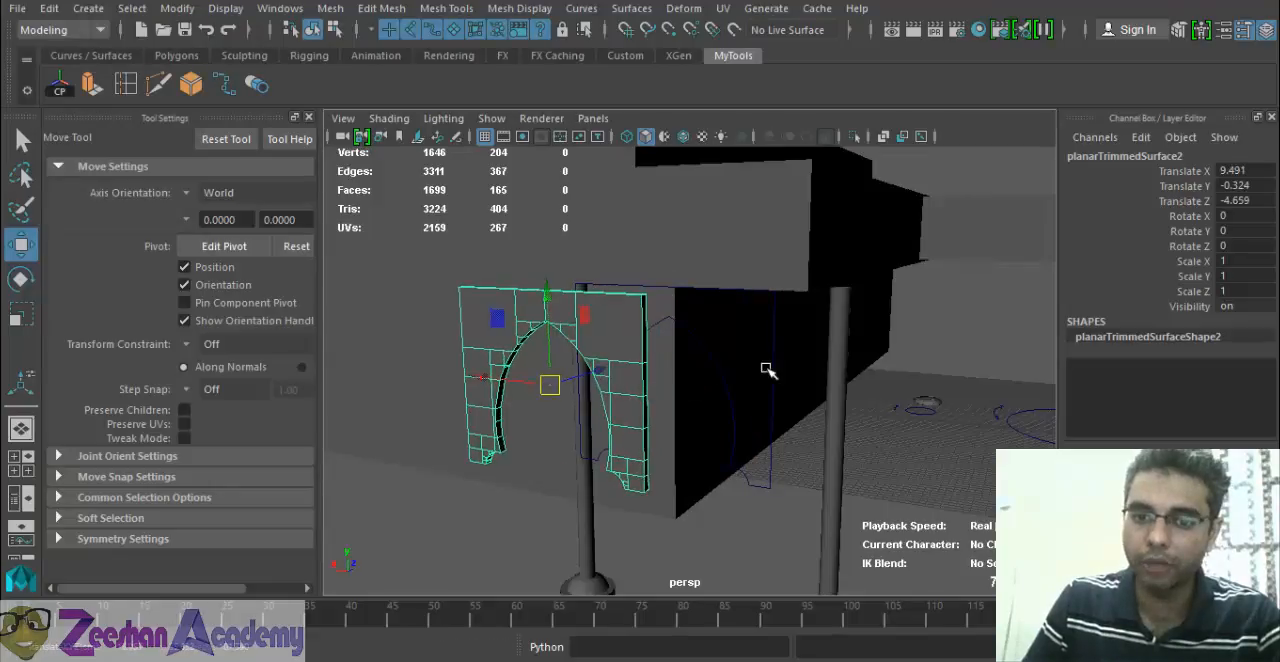
Try moving the arch's outline curve down and away from the panel, and undo the move.
{"action": "left_click", "coordinate": [730, 394]}
{"action": "left_click", "coordinate": [731, 436]}
{"action": "left_click_drag", "start_coordinate": [690, 385], "coordinate": [790, 527]}
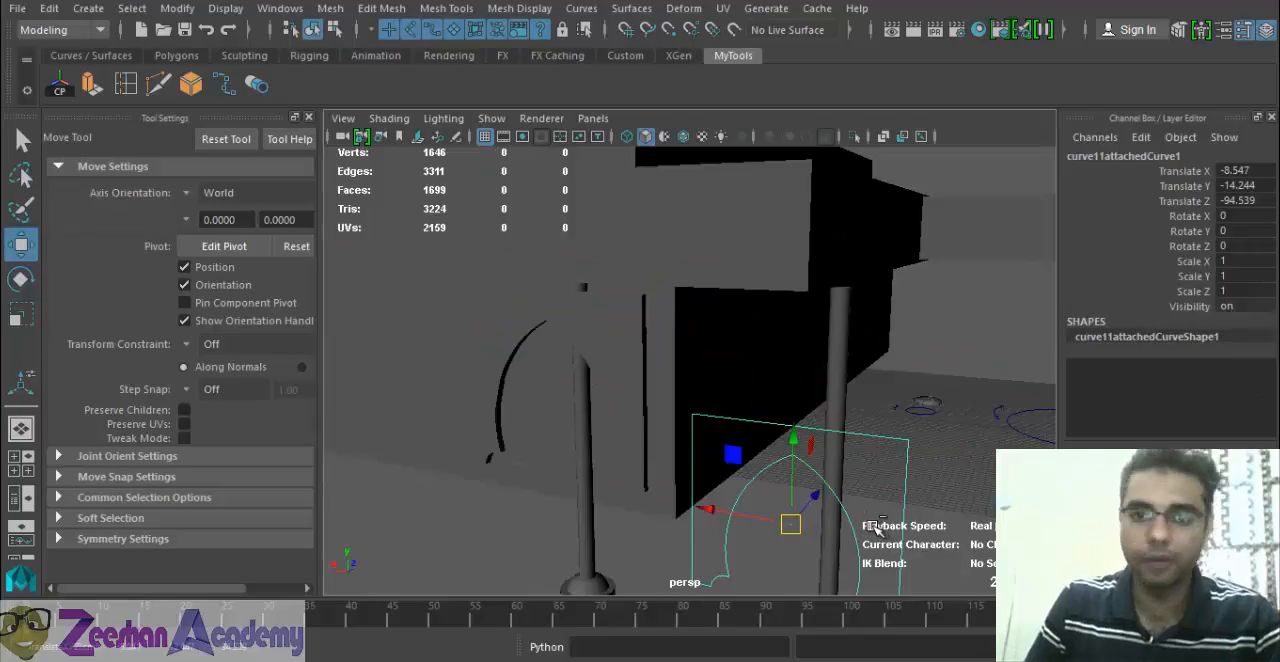
{"action": "key", "text": "ctrl+z"}
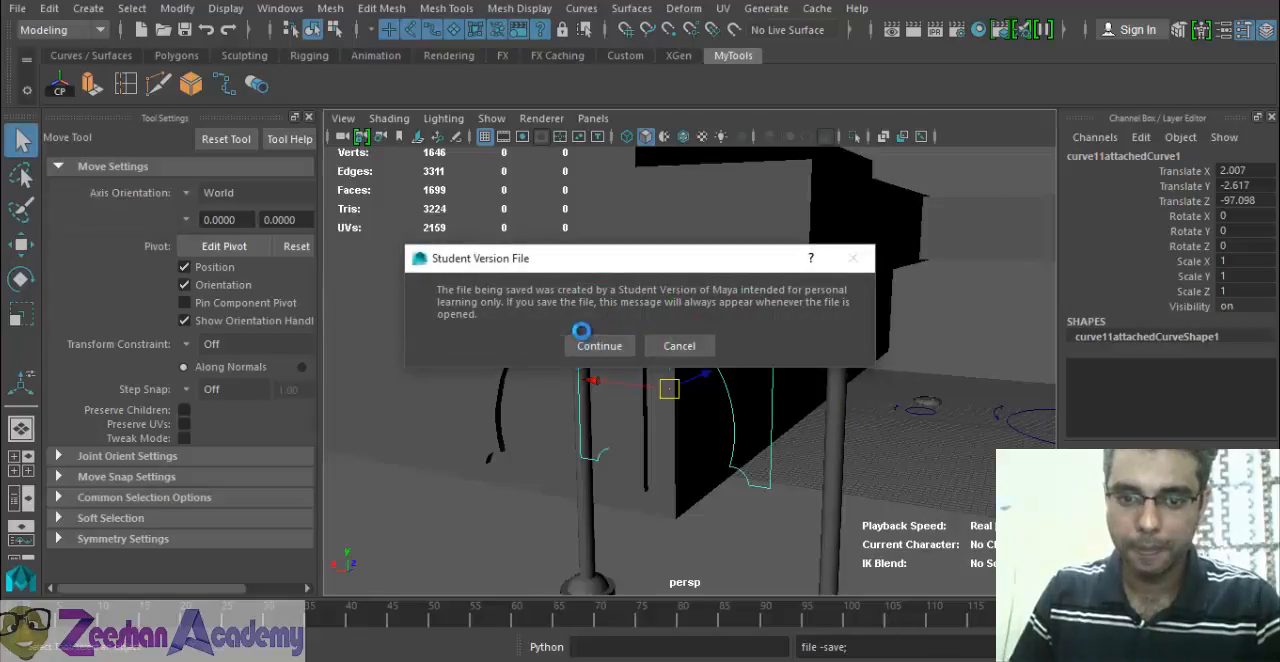
Save the scene and shift the arch panel sideways in the front view to a Translate X of about -2.396.
{"action": "left_click", "coordinate": [588, 345]}
{"action": "left_click_drag", "start_coordinate": [836, 455], "coordinate": [700, 443], "text": "alt"}
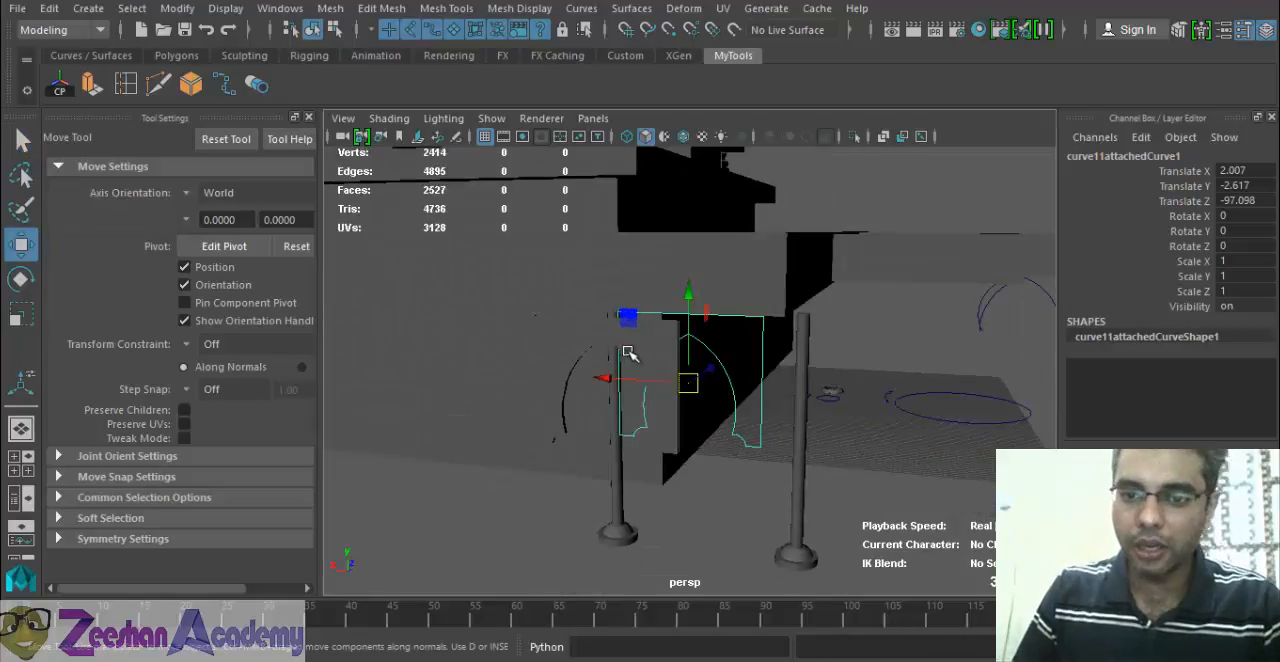
{"action": "left_click", "coordinate": [628, 353]}
{"action": "left_click_drag", "start_coordinate": [634, 380], "coordinate": [622, 442], "text": "alt"}
{"action": "key", "text": "space"}
{"action": "left_click_drag", "start_coordinate": [692, 421], "coordinate": [713, 481]}
{"action": "middle_click_drag", "start_coordinate": [686, 416], "coordinate": [735, 421], "text": "alt"}
{"action": "left_click_drag", "start_coordinate": [874, 399], "coordinate": [578, 291]}
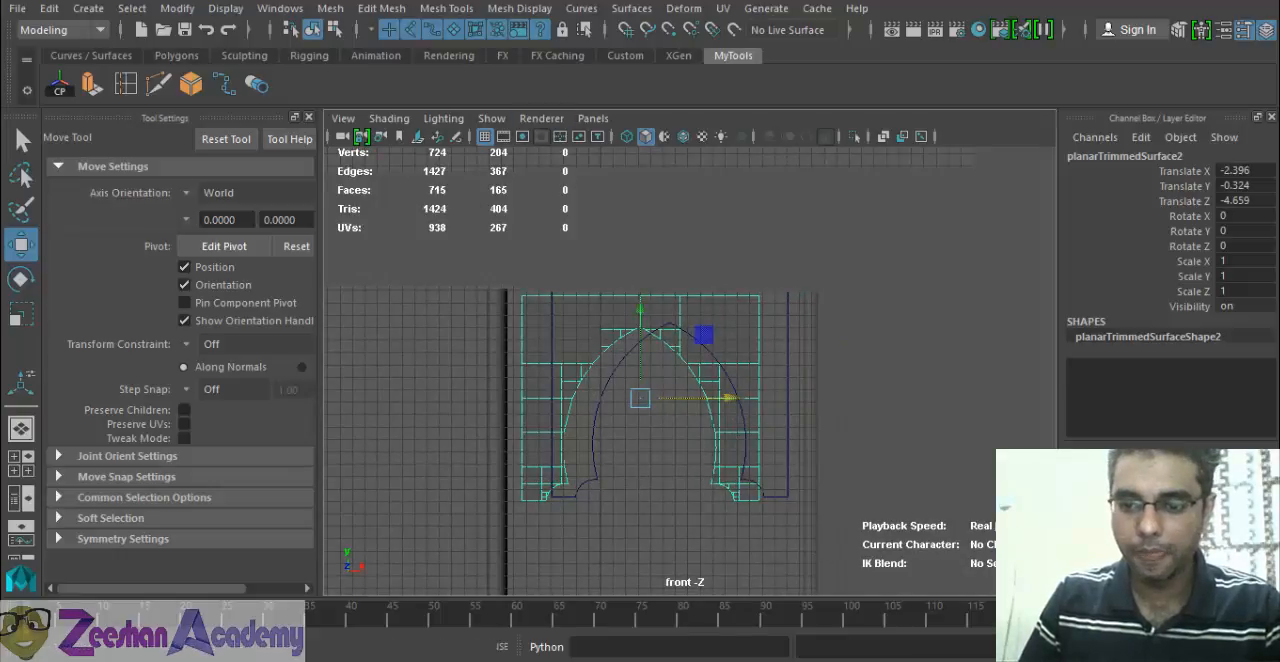
{"action": "key", "text": "F9"}
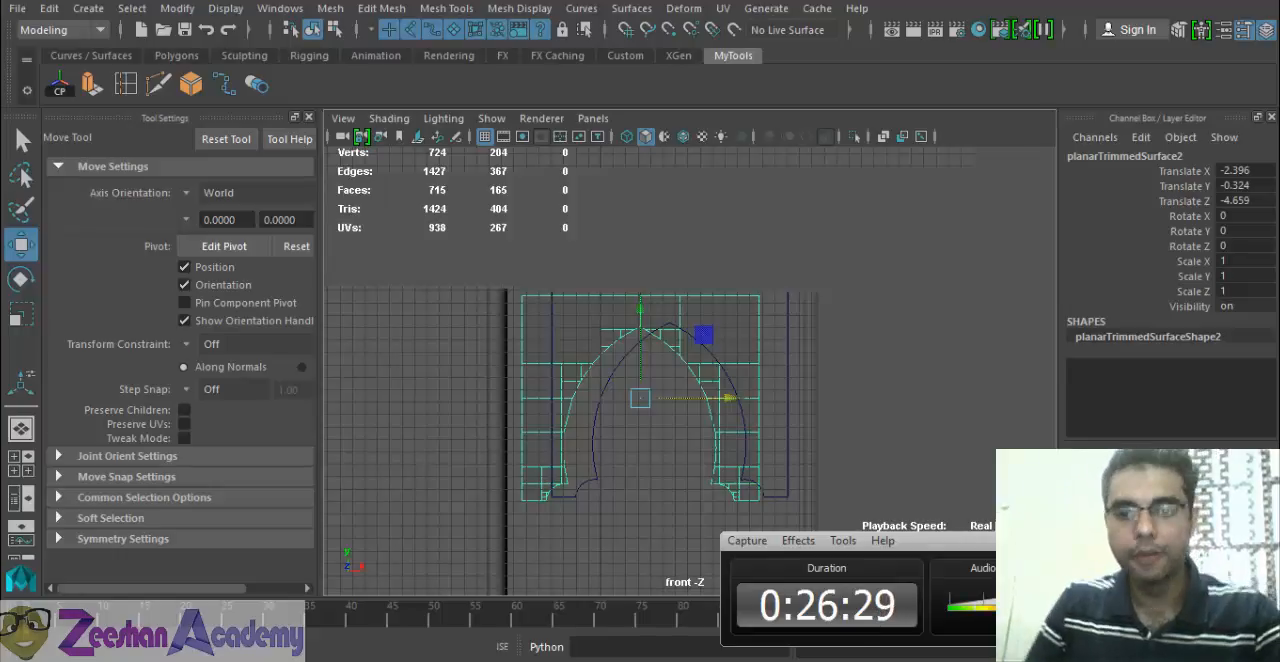
{"action": "scroll", "coordinate": [607, 432], "scroll_direction": "up", "scroll_amount": 3}
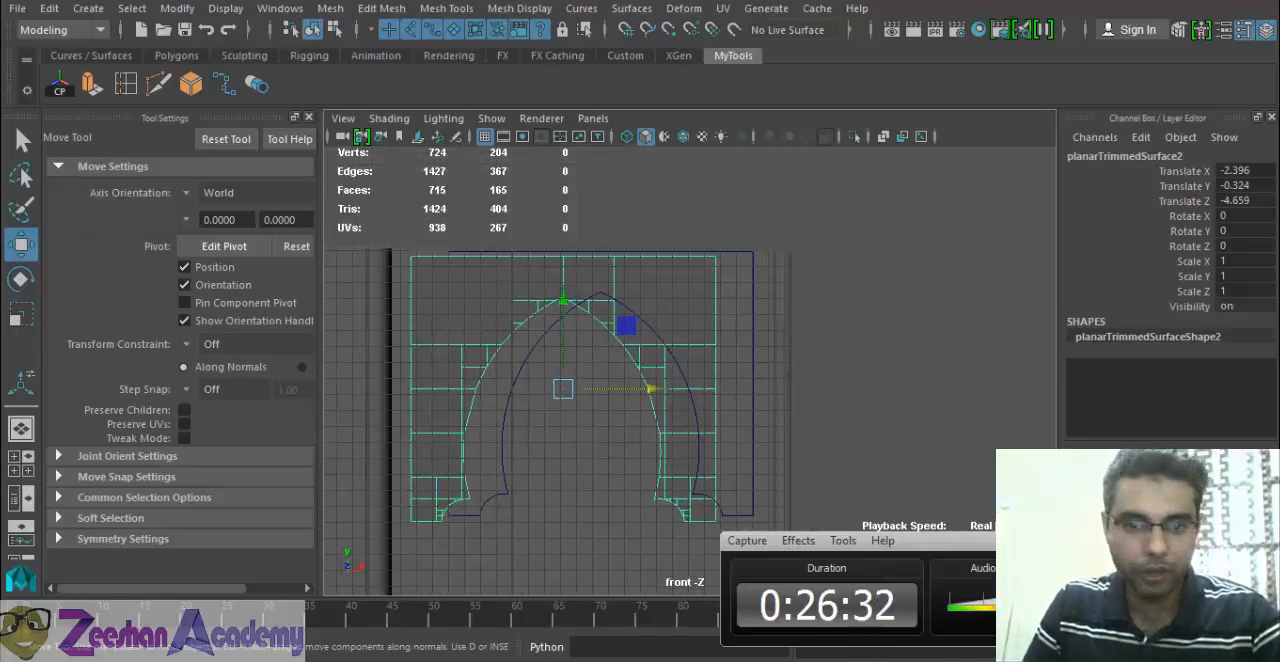
{"action": "left_click", "coordinate": [1145, 540]}
Move the arch panel against the column and up to the beam, at about Translate X -3.778 and Translate Y 0.366.
{"action": "right_click_drag", "start_coordinate": [528, 390], "coordinate": [631, 392], "text": "alt"}
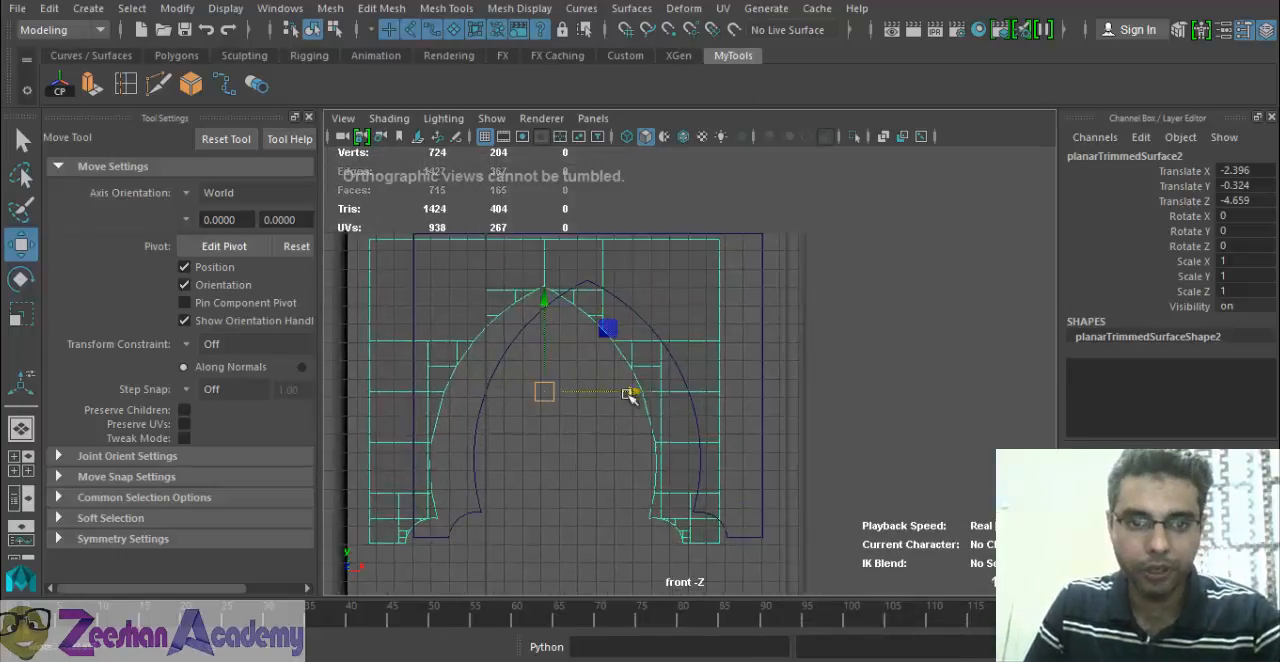
{"action": "mouse_move", "coordinate": [633, 391]}
{"action": "left_mouse_down"}
{"action": "mouse_move", "coordinate": [675, 394]}
{"action": "mouse_move", "coordinate": [625, 394]}
{"action": "left_mouse_up"}
{"action": "middle_click_drag", "start_coordinate": [625, 394], "coordinate": [793, 454], "text": "alt"}
{"action": "right_click_drag", "start_coordinate": [793, 454], "coordinate": [690, 411], "text": "alt"}
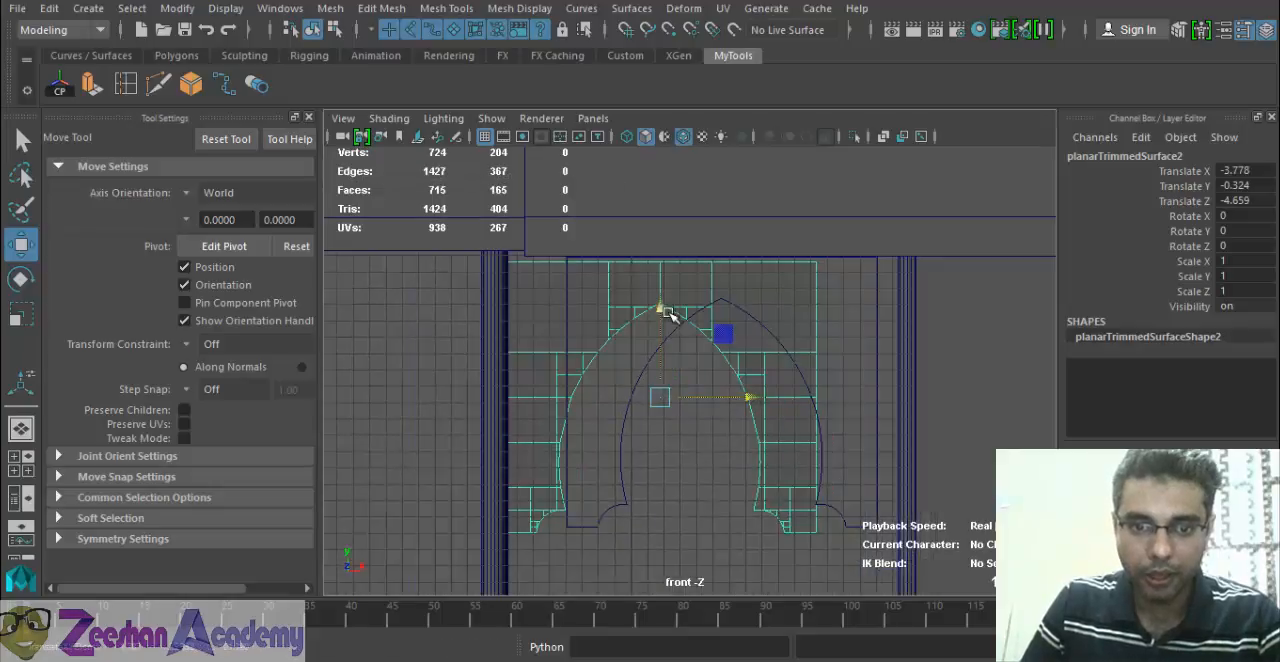
{"action": "left_click_drag", "start_coordinate": [664, 306], "coordinate": [664, 297]}
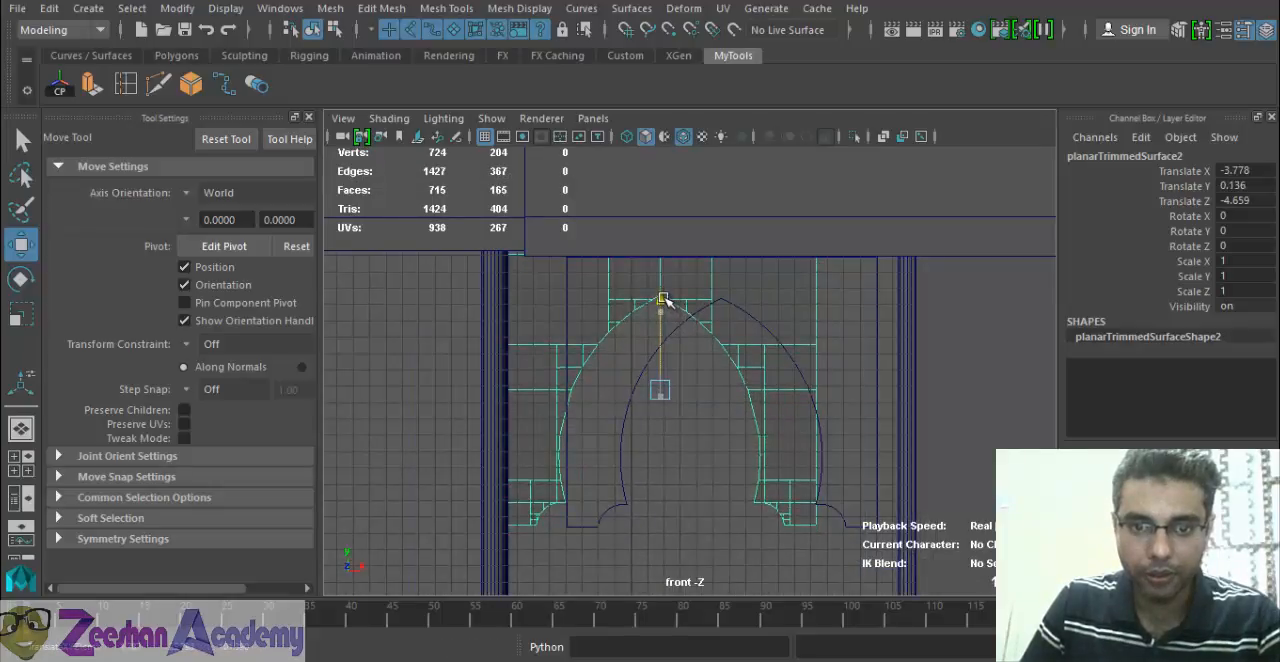
Move the second column along X to about 12.014 so that it meets the arch panel's free side edge.
{"action": "left_click", "coordinate": [905, 366]}
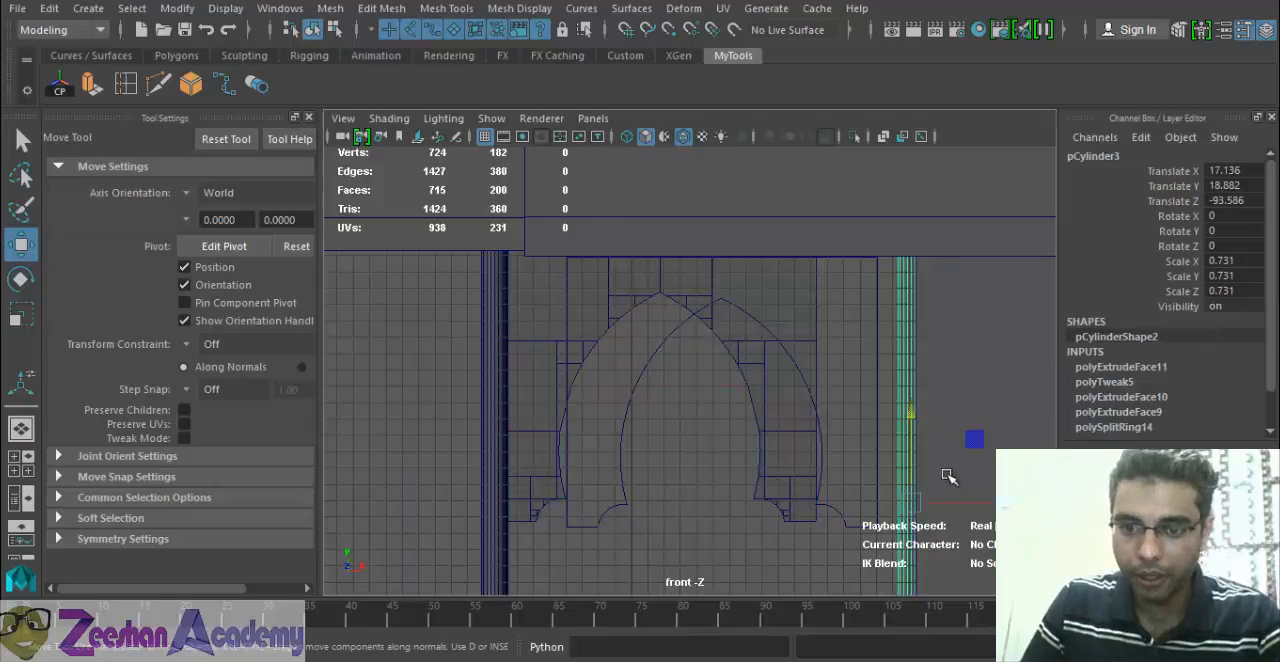
{"action": "left_click_drag", "start_coordinate": [994, 503], "coordinate": [916, 503]}
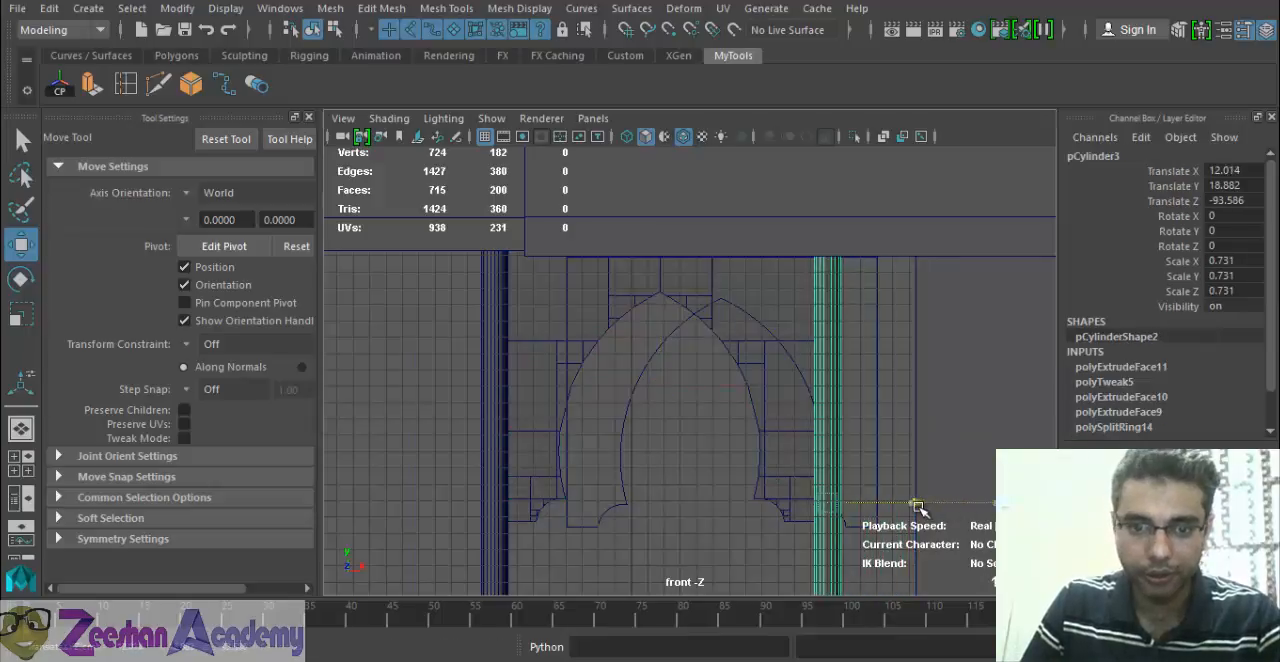
{"action": "key", "text": "space"}
{"action": "left_click_drag", "start_coordinate": [554, 428], "coordinate": [551, 386]}
{"action": "left_click_drag", "start_coordinate": [569, 449], "coordinate": [614, 443], "text": "alt"}
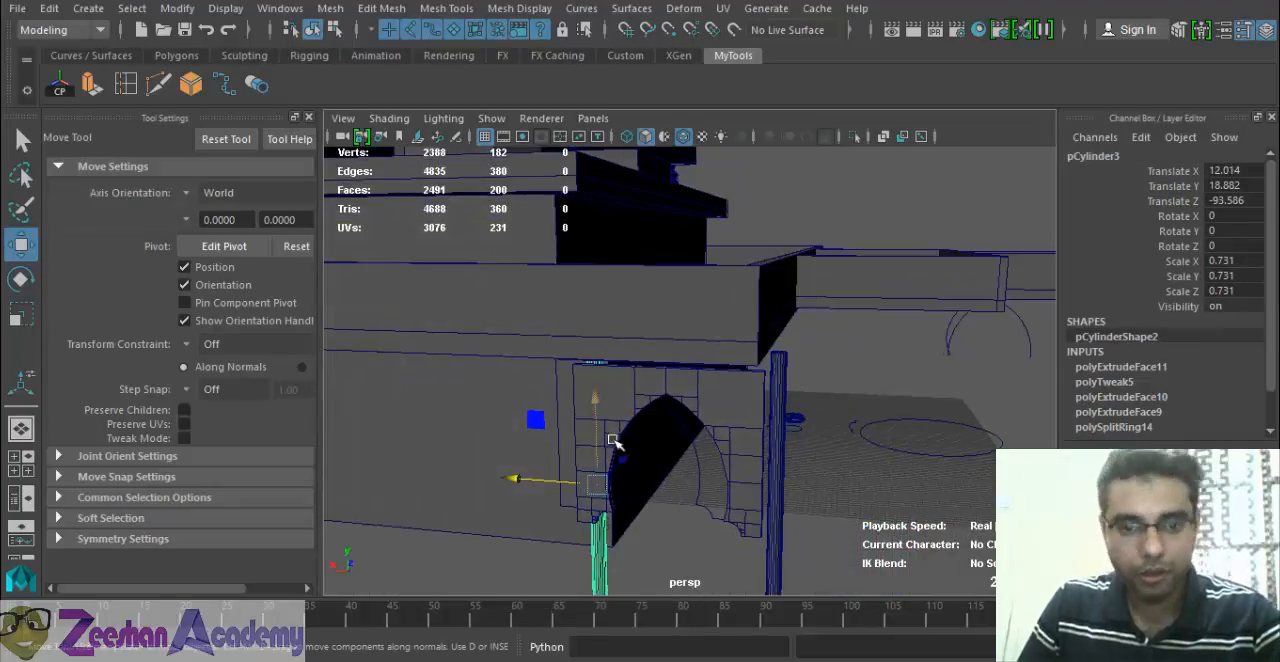
Move the arch panel along Z to about 3.296 so that it sits in line with the two columns.
{"action": "left_click_drag", "start_coordinate": [541, 421], "coordinate": [480, 323], "text": "alt"}
{"action": "left_click", "coordinate": [478, 323]}
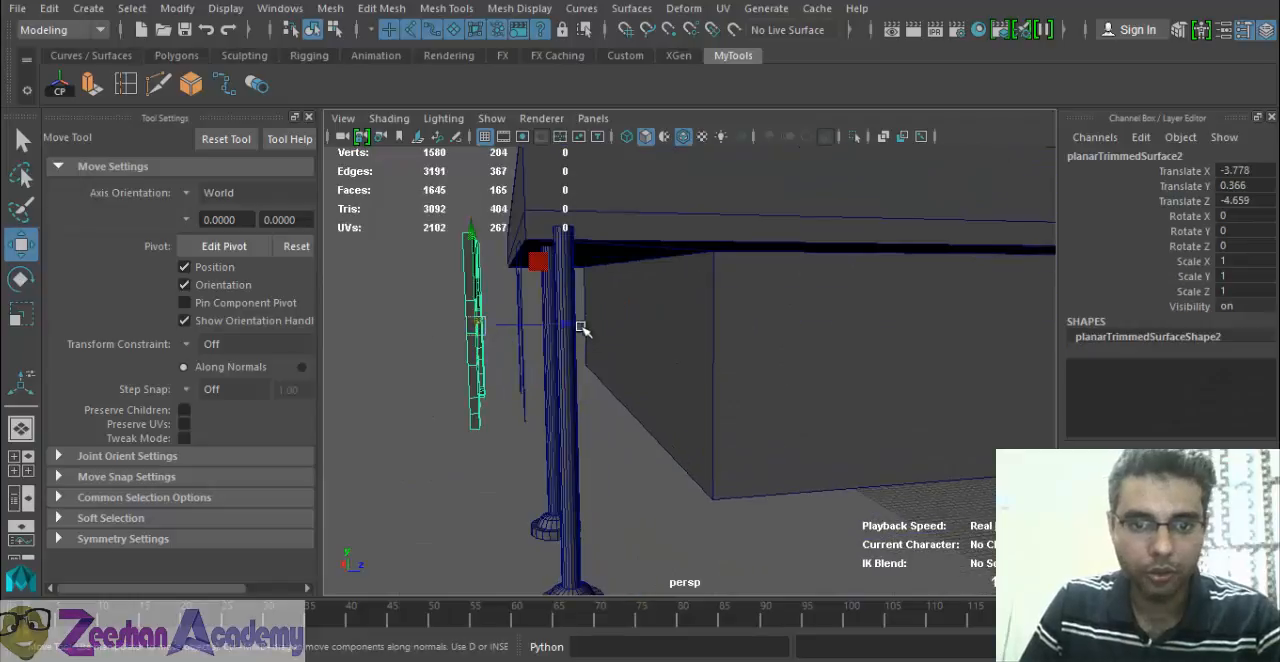
{"action": "left_click_drag", "start_coordinate": [580, 329], "coordinate": [635, 328]}
{"action": "left_click", "coordinate": [528, 478], "text": "shift"}
{"action": "left_click", "coordinate": [865, 449], "text": "shift"}
{"action": "scroll", "coordinate": [688, 418], "scroll_direction": "down", "scroll_amount": 5}
{"action": "left_click", "coordinate": [763, 358]}
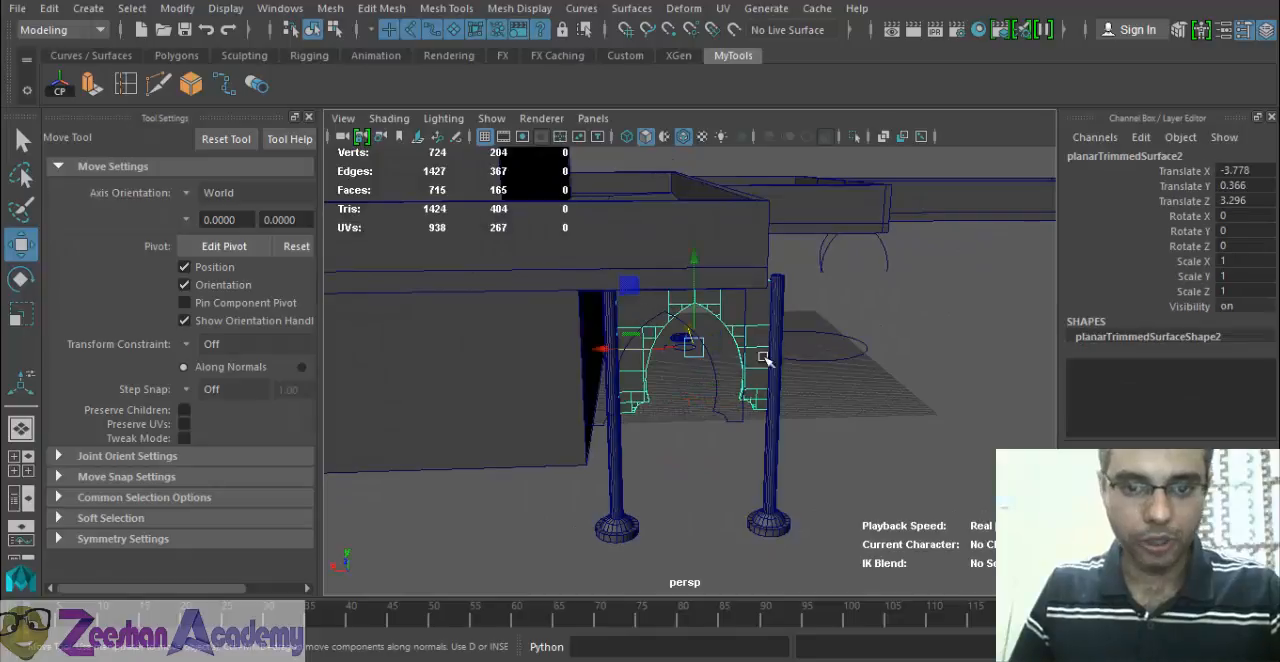
{"action": "key", "text": "ctrl+d"}
{"action": "left_click_drag", "start_coordinate": [614, 348], "coordinate": [449, 377]}
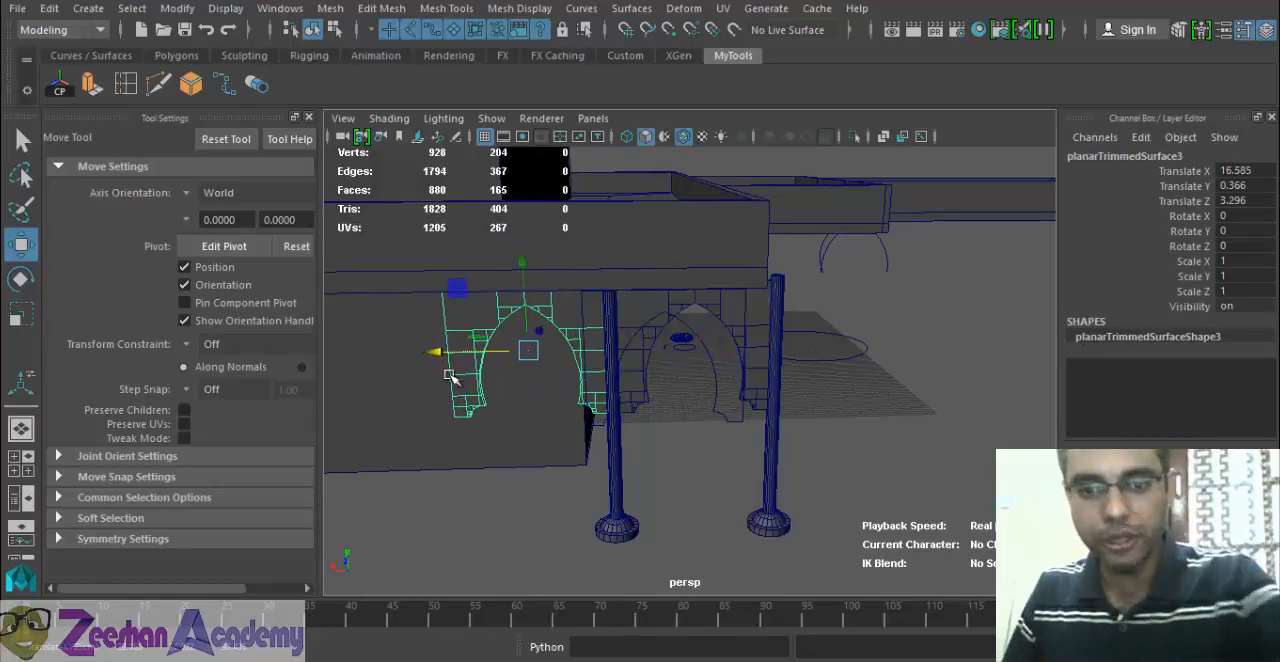
{"action": "key", "text": "Delete"}
Create an instance of the arch panel with Duplicate Special and move it along X to about 15.855, beyond the second column.
{"action": "left_click", "coordinate": [740, 318]}
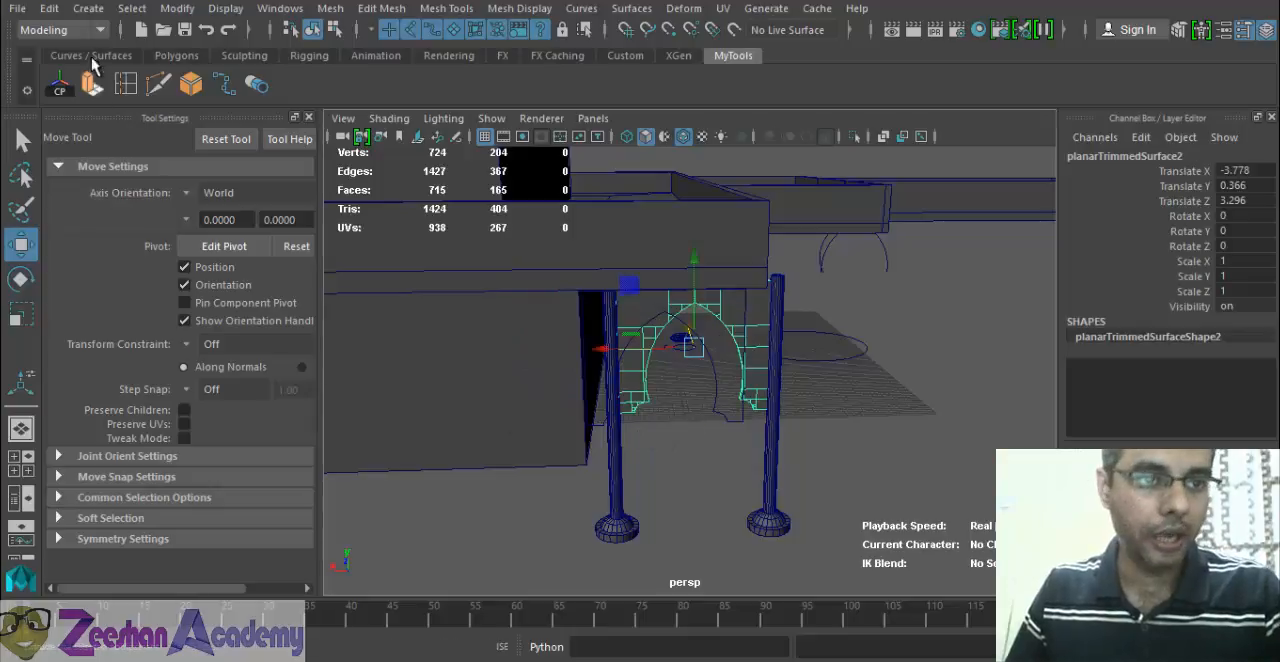
{"action": "left_click", "coordinate": [52, 9]}
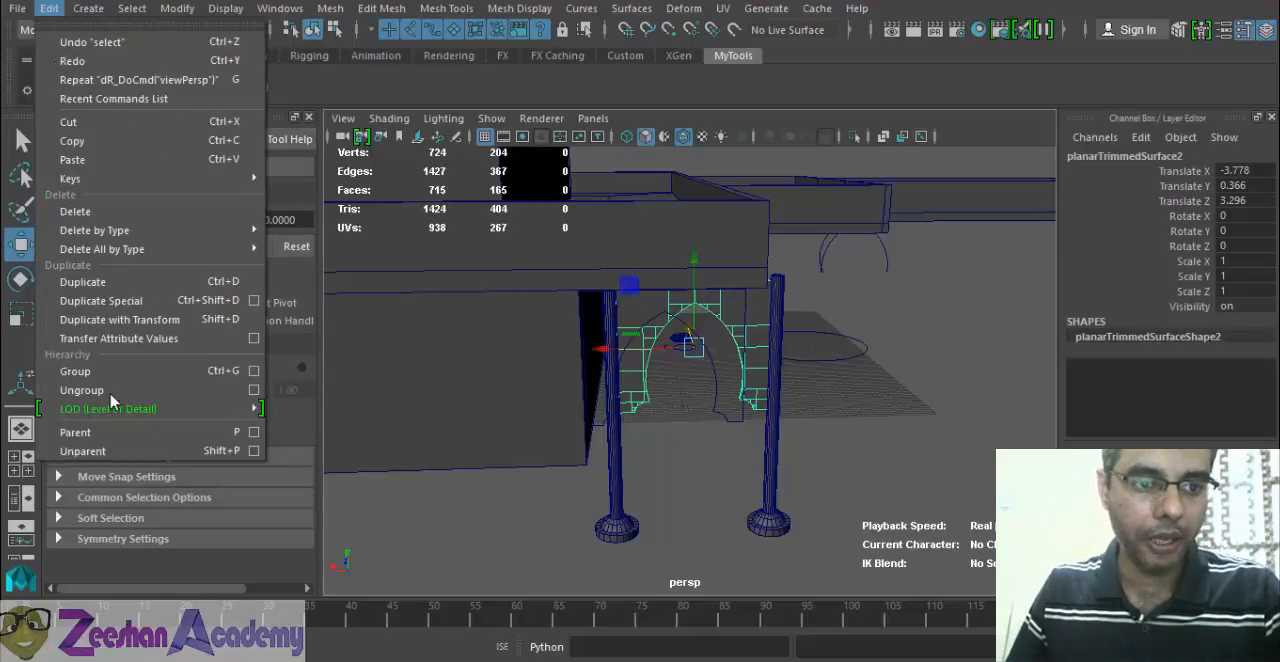
{"action": "left_click", "coordinate": [256, 301]}
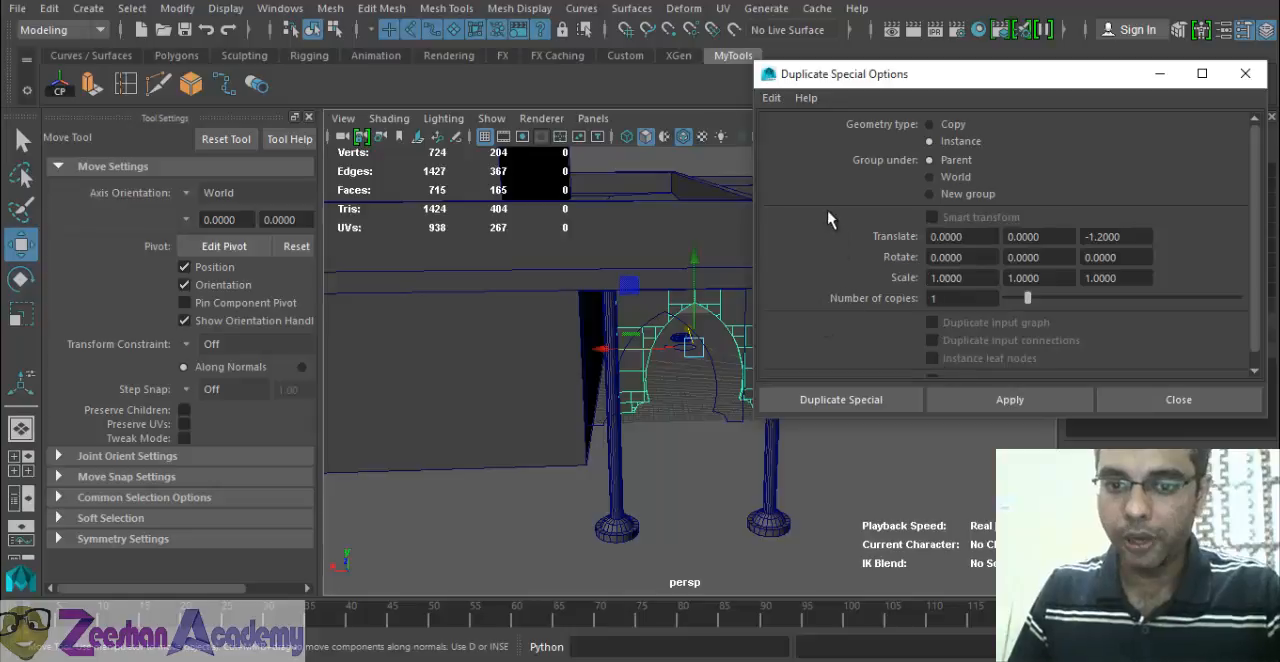
{"action": "left_click", "coordinate": [830, 400]}
{"action": "left_click_drag", "start_coordinate": [598, 358], "coordinate": [440, 352]}
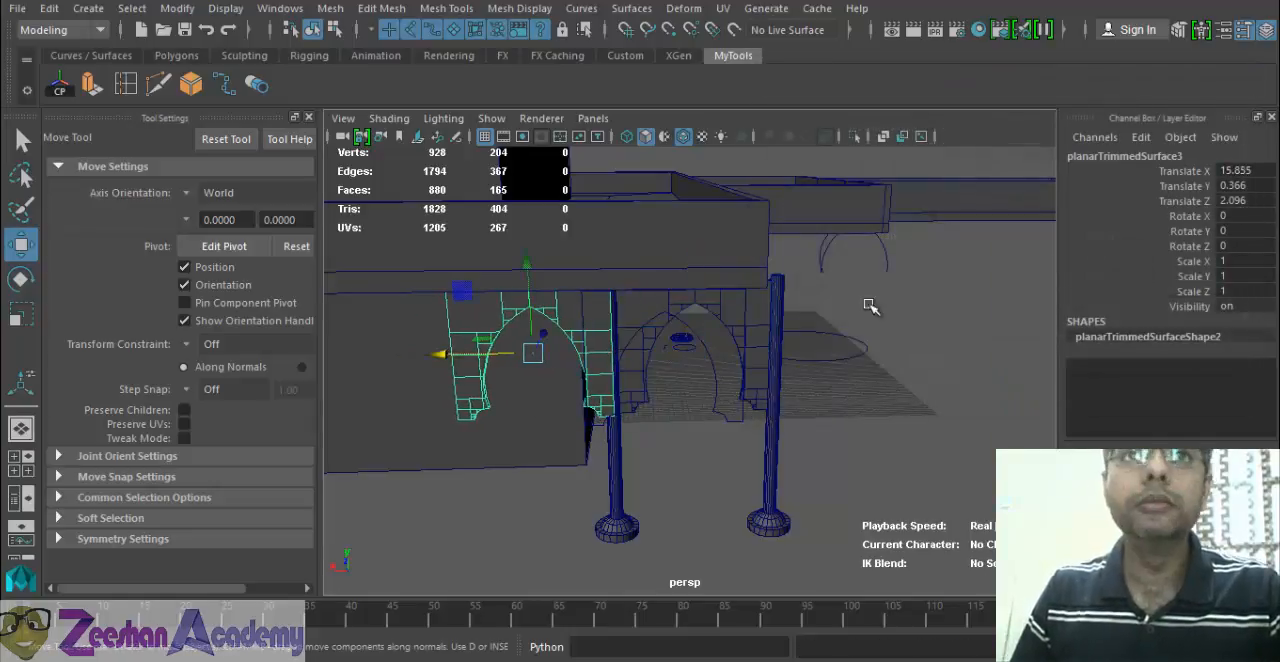
Move the arch instance along Z toward the column line, to a Translate Z of about 3.058.
{"action": "left_click_drag", "start_coordinate": [716, 376], "coordinate": [870, 368], "text": "alt"}
{"action": "mouse_move", "coordinate": [683, 390]}
{"action": "left_mouse_down", "text": "alt"}
{"action": "mouse_move", "coordinate": [749, 371]}
{"action": "mouse_move", "coordinate": [790, 420]}
{"action": "mouse_move", "coordinate": [697, 389]}
{"action": "left_mouse_up", "text": "alt"}
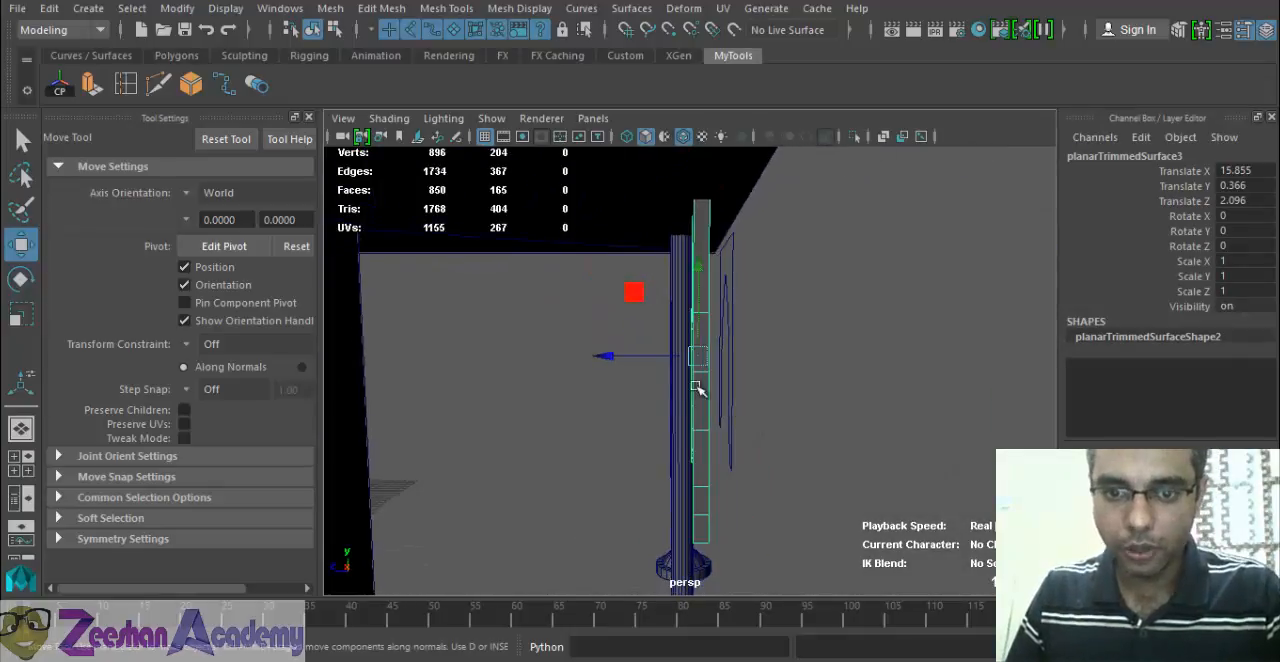
{"action": "left_click_drag", "start_coordinate": [630, 359], "coordinate": [604, 361]}
{"action": "left_click_drag", "start_coordinate": [754, 362], "coordinate": [537, 372], "text": "alt"}
{"action": "left_click_drag", "start_coordinate": [585, 325], "coordinate": [834, 323], "text": "alt"}
Align the arch instance with the column's depth in the wireframe side view, at a Translate Z of about 3.326.
{"action": "key", "text": "space"}
{"action": "middle_click_drag", "start_coordinate": [622, 302], "coordinate": [632, 408], "text": "alt"}
{"action": "key", "text": "f"}
{"action": "right_click_drag", "start_coordinate": [771, 357], "coordinate": [903, 411], "text": "alt"}
{"action": "key", "text": "4"}
{"action": "middle_click_drag", "start_coordinate": [748, 376], "coordinate": [766, 470], "text": "alt"}
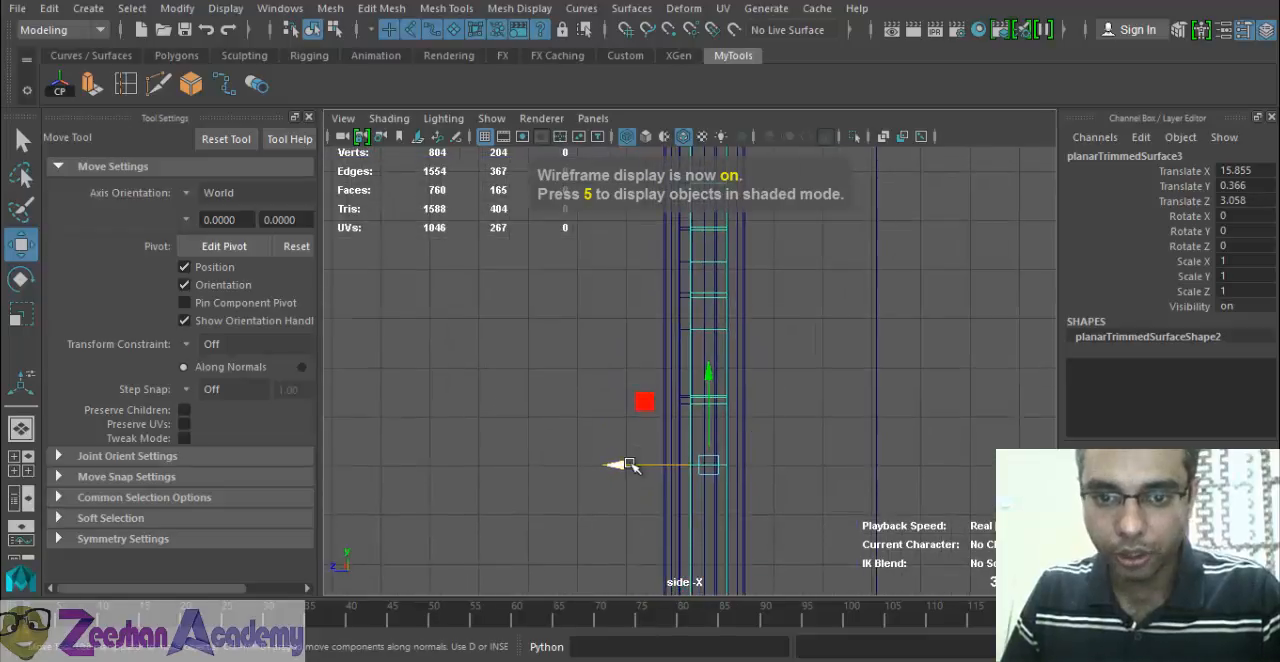
{"action": "left_click_drag", "start_coordinate": [627, 465], "coordinate": [614, 464]}
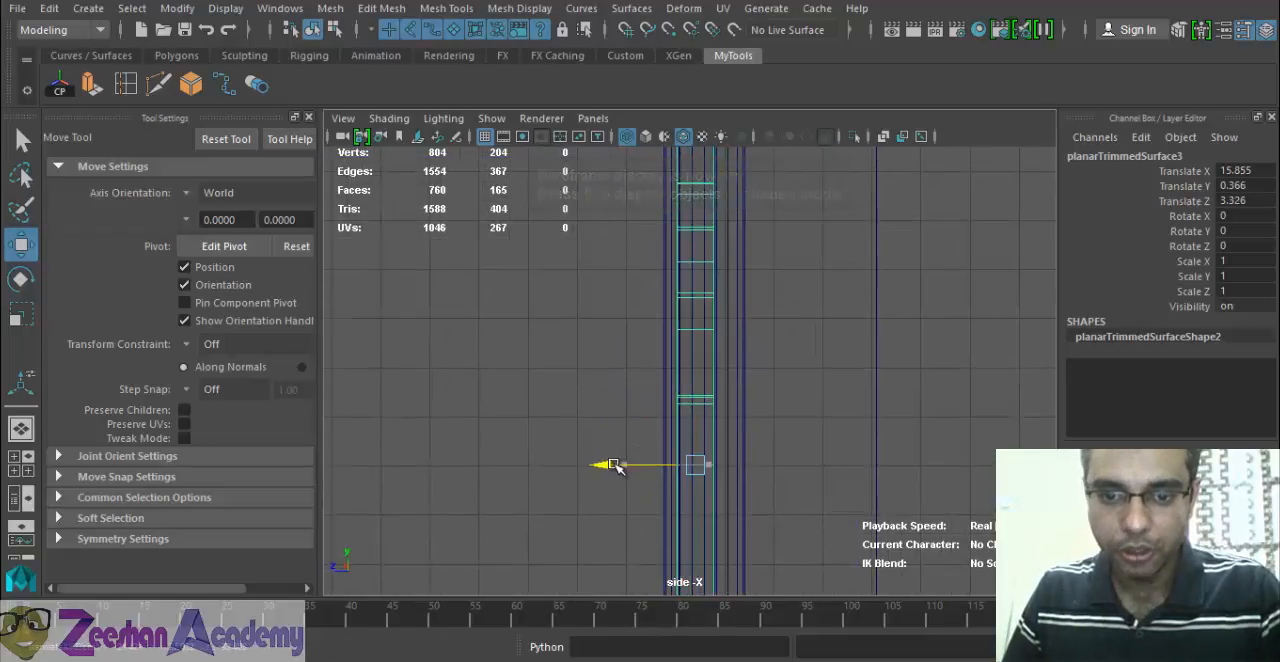
{"action": "key", "text": "space"}
{"action": "left_click_drag", "start_coordinate": [741, 441], "coordinate": [680, 376]}
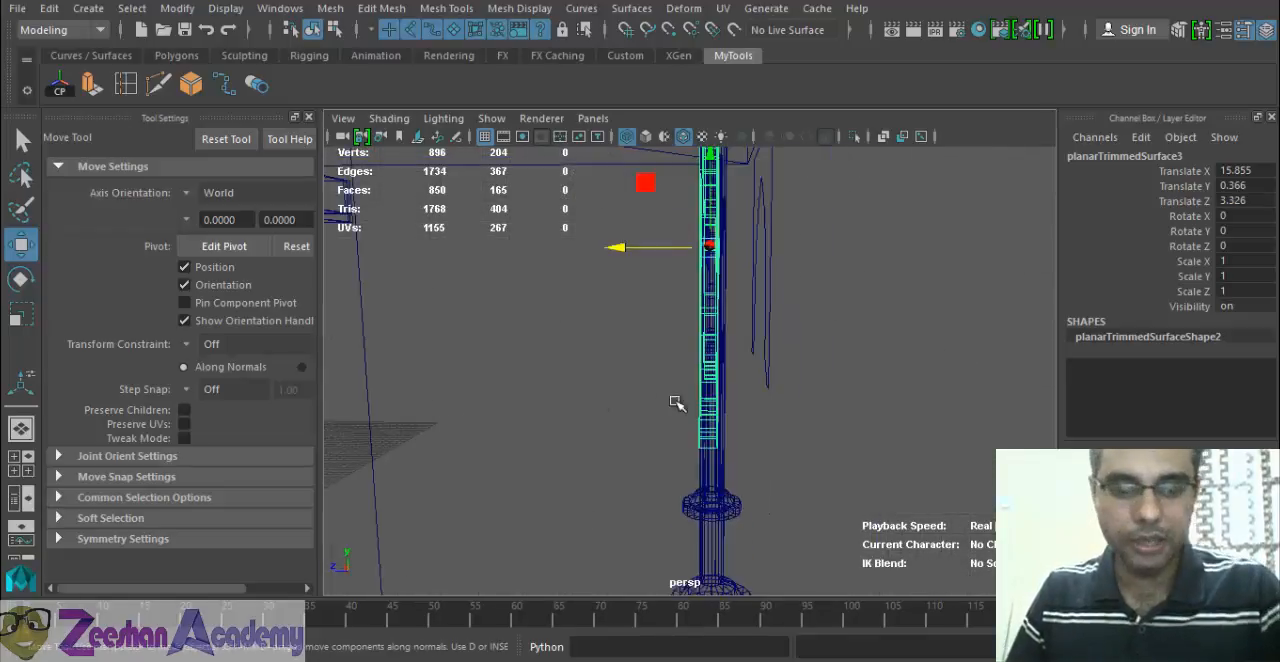
{"action": "key", "text": "5"}
Move both arch panels and both columns together to the roof's corner, placing the end column at about Translate X -5.036 and Z -94.123.
{"action": "left_click_drag", "start_coordinate": [934, 414], "coordinate": [350, 392], "text": "alt"}
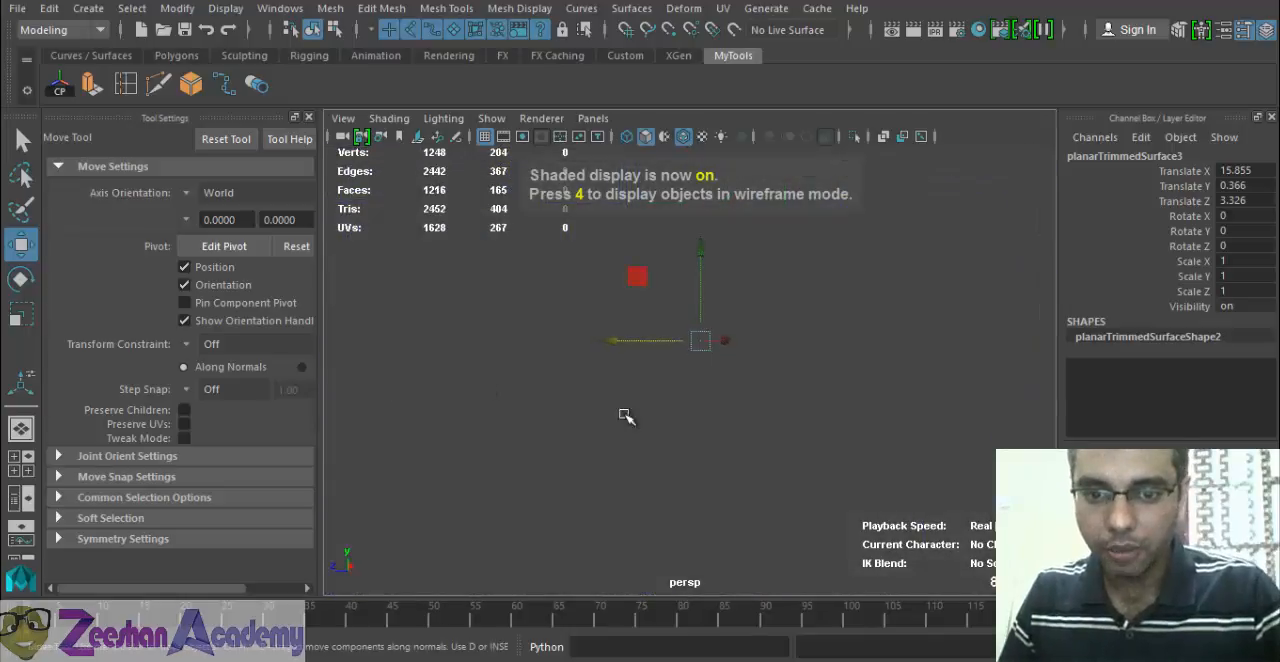
{"action": "scroll", "coordinate": [628, 430], "scroll_direction": "down", "scroll_amount": 6}
{"action": "scroll", "coordinate": [628, 430], "scroll_direction": "up", "scroll_amount": 5}
{"action": "left_click", "coordinate": [932, 262]}
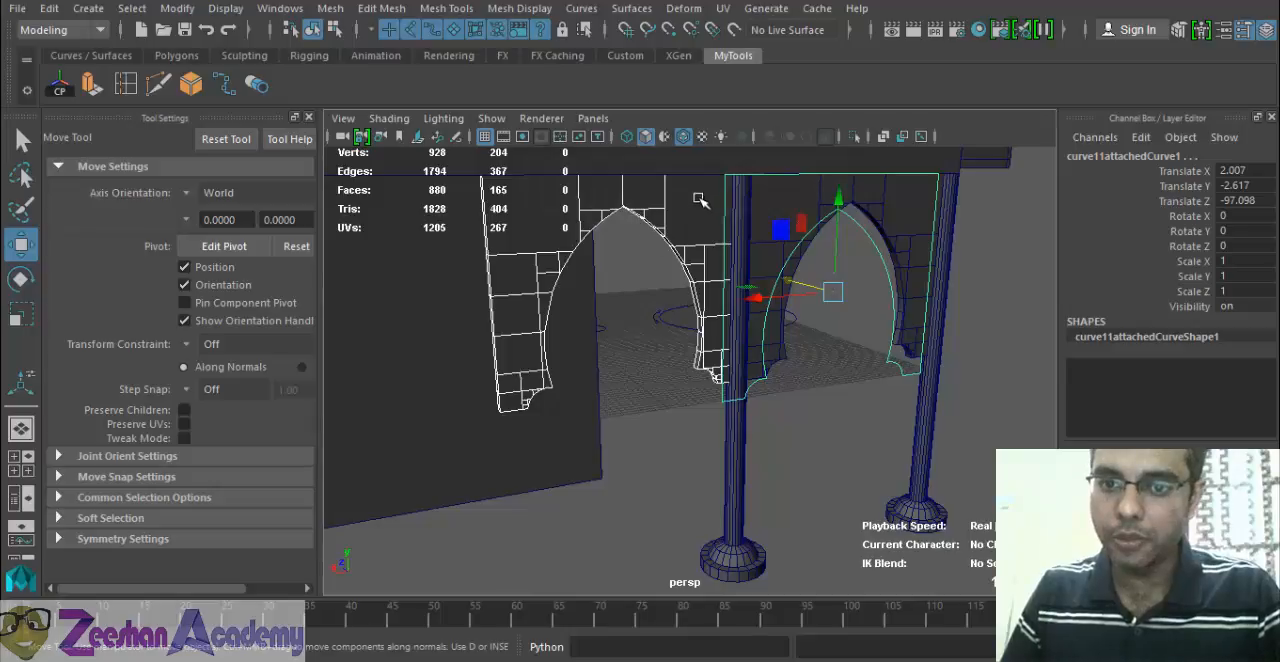
{"action": "left_click", "coordinate": [783, 211]}
{"action": "left_click", "coordinate": [918, 236]}
{"action": "key", "text": "space"}
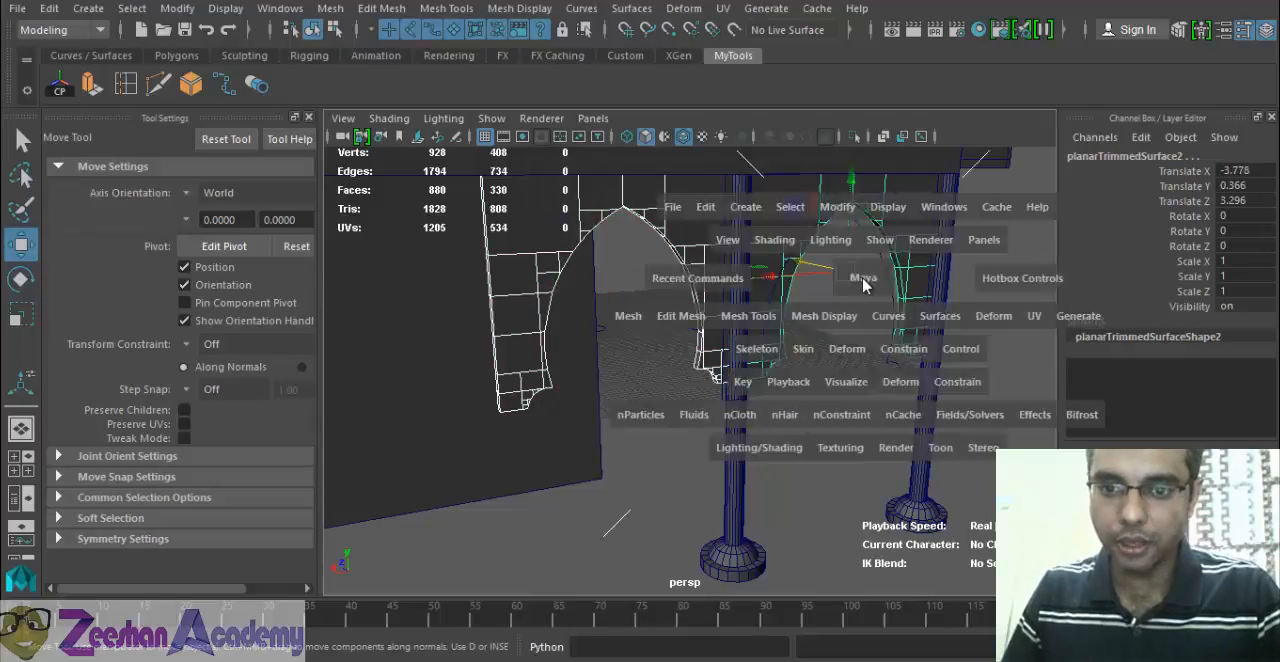
{"action": "key", "text": "space"}
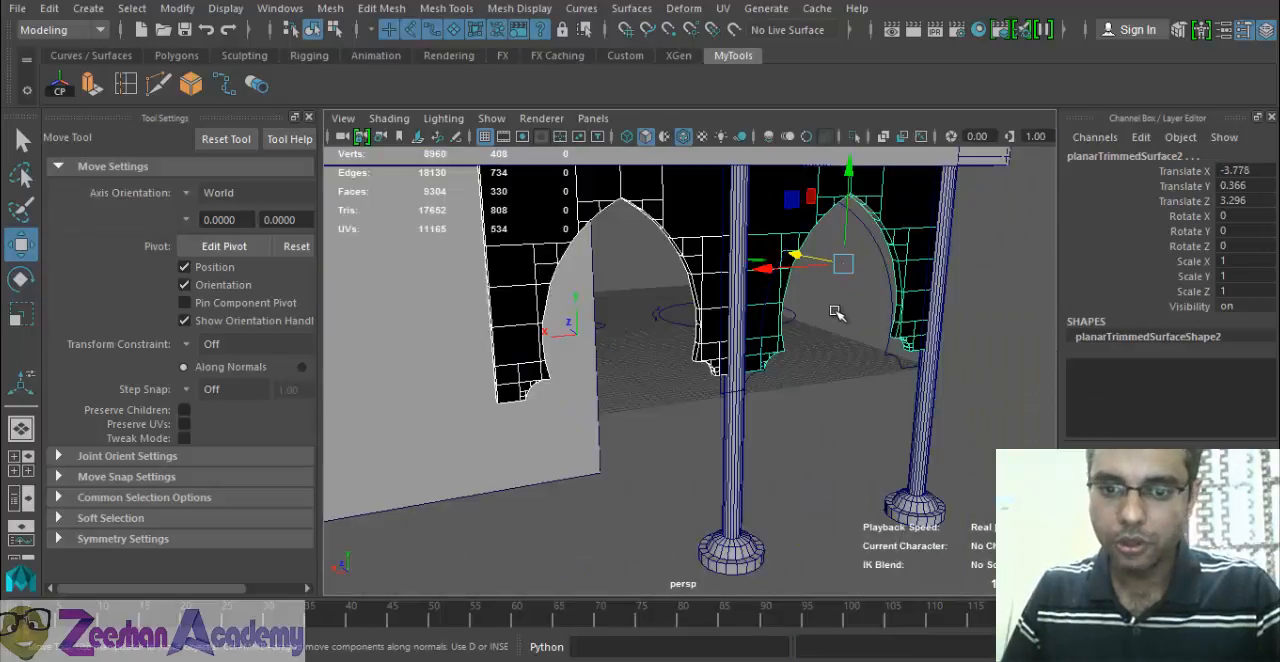
{"action": "left_click", "coordinate": [736, 456]}
{"action": "left_click", "coordinate": [926, 404]}
{"action": "mouse_move", "coordinate": [926, 402]}
{"action": "left_mouse_down", "text": "alt"}
{"action": "mouse_move", "coordinate": [668, 370]}
{"action": "mouse_move", "coordinate": [652, 415]}
{"action": "mouse_move", "coordinate": [597, 417]}
{"action": "mouse_move", "coordinate": [825, 424]}
{"action": "mouse_move", "coordinate": [660, 400]}
{"action": "left_mouse_up", "text": "alt"}
{"action": "key", "text": "5"}
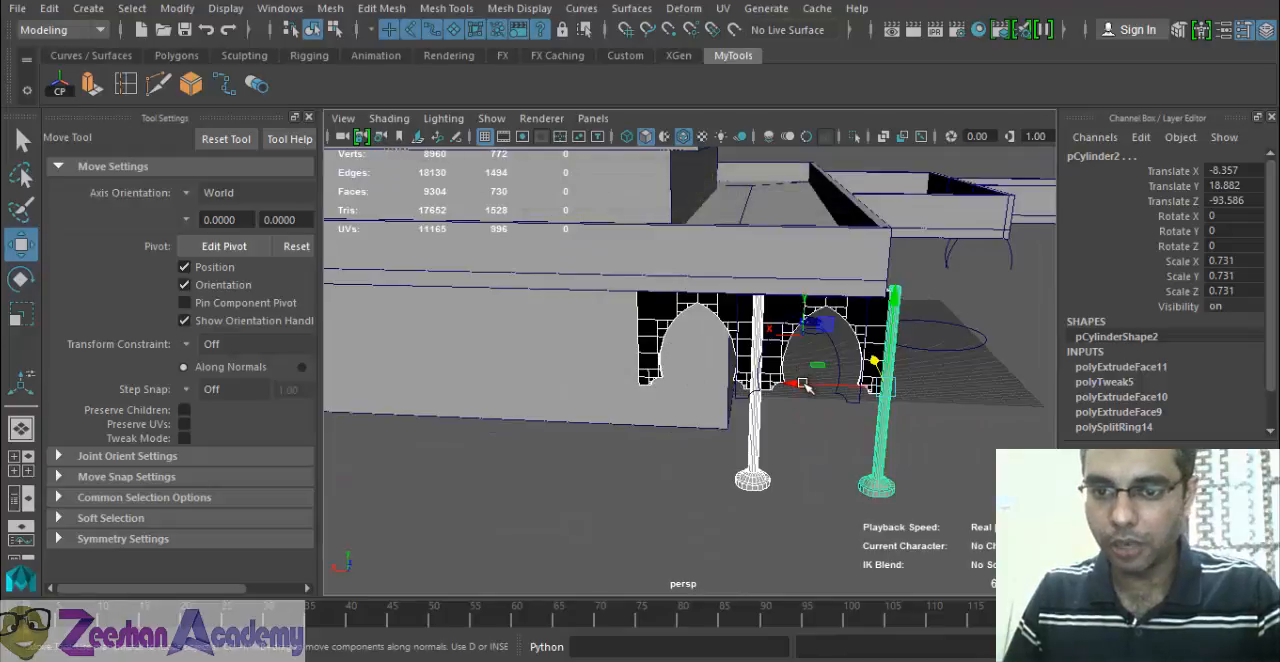
{"action": "left_click_drag", "start_coordinate": [808, 388], "coordinate": [595, 412]}
Group the two arch panels and two columns and name the group MosqueArches.
{"action": "key", "text": "ctrl+d"}
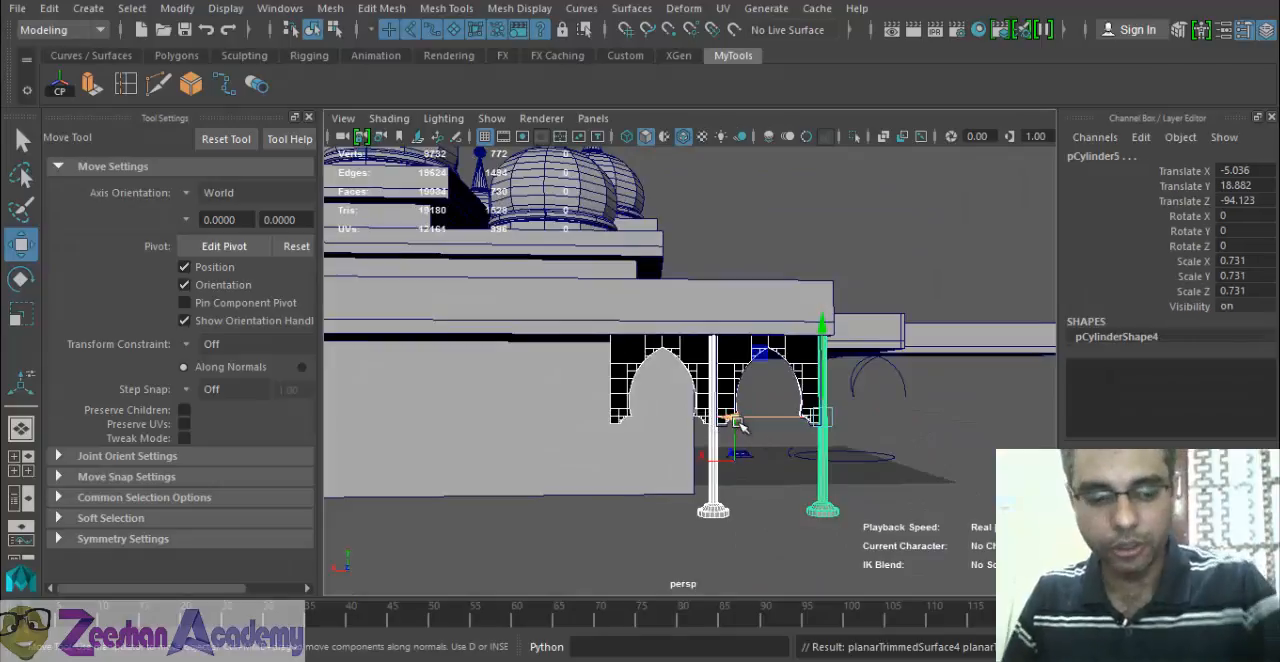
{"action": "key", "text": "ctrl+z"}
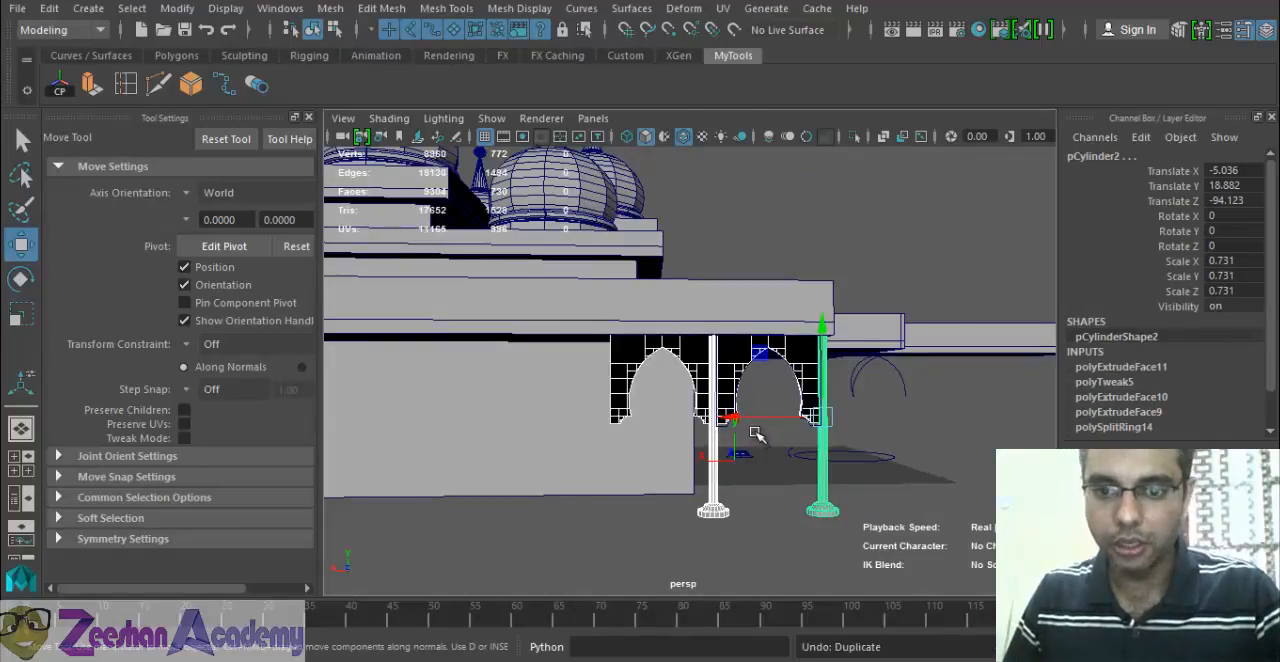
{"action": "left_click_drag", "start_coordinate": [727, 408], "coordinate": [805, 402], "text": "alt"}
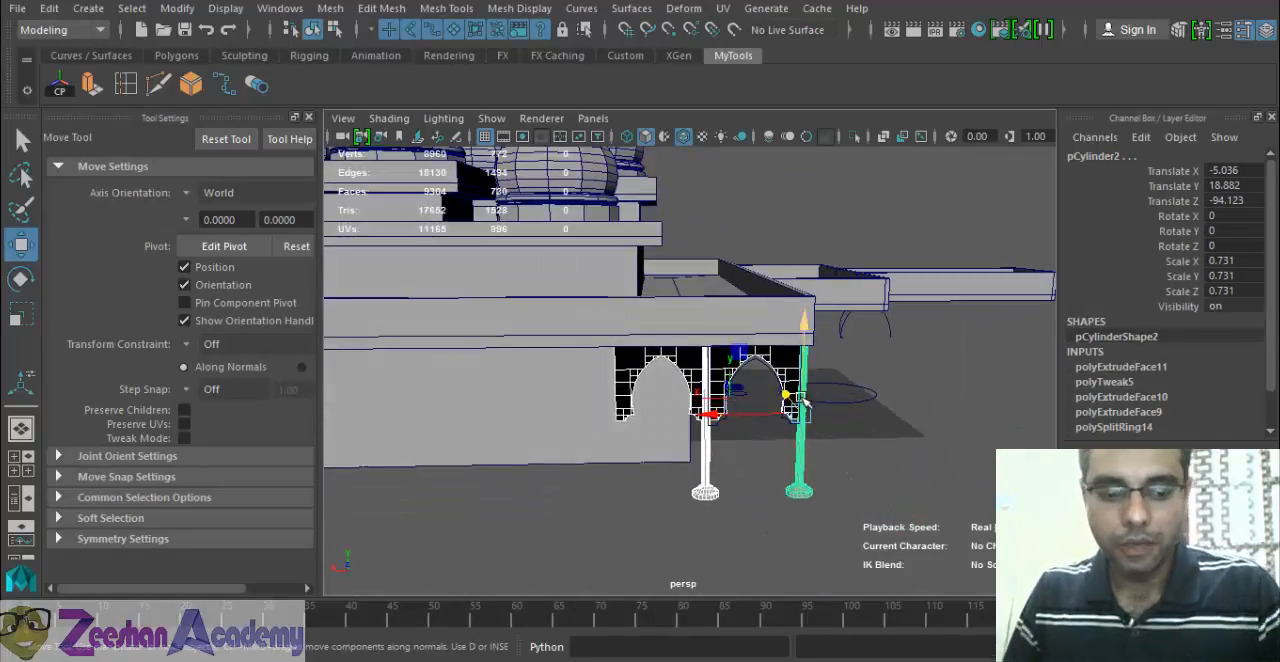
{"action": "key", "text": "ctrl+g"}
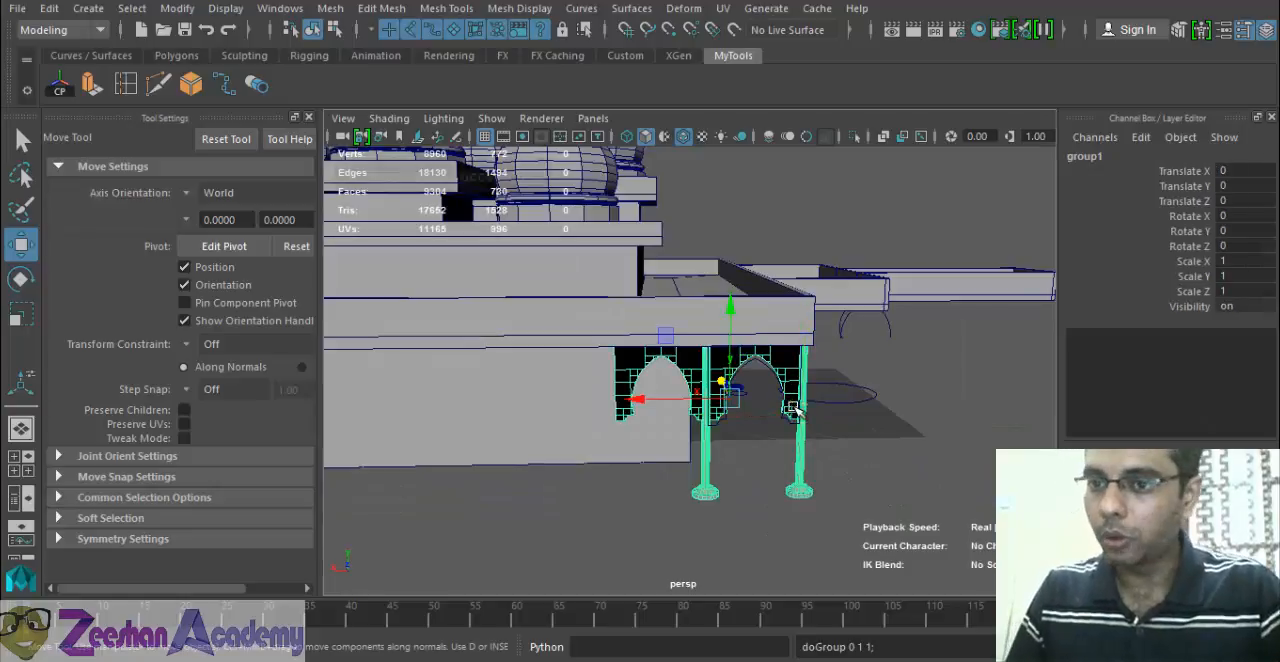
{"action": "left_click", "coordinate": [1122, 156]}
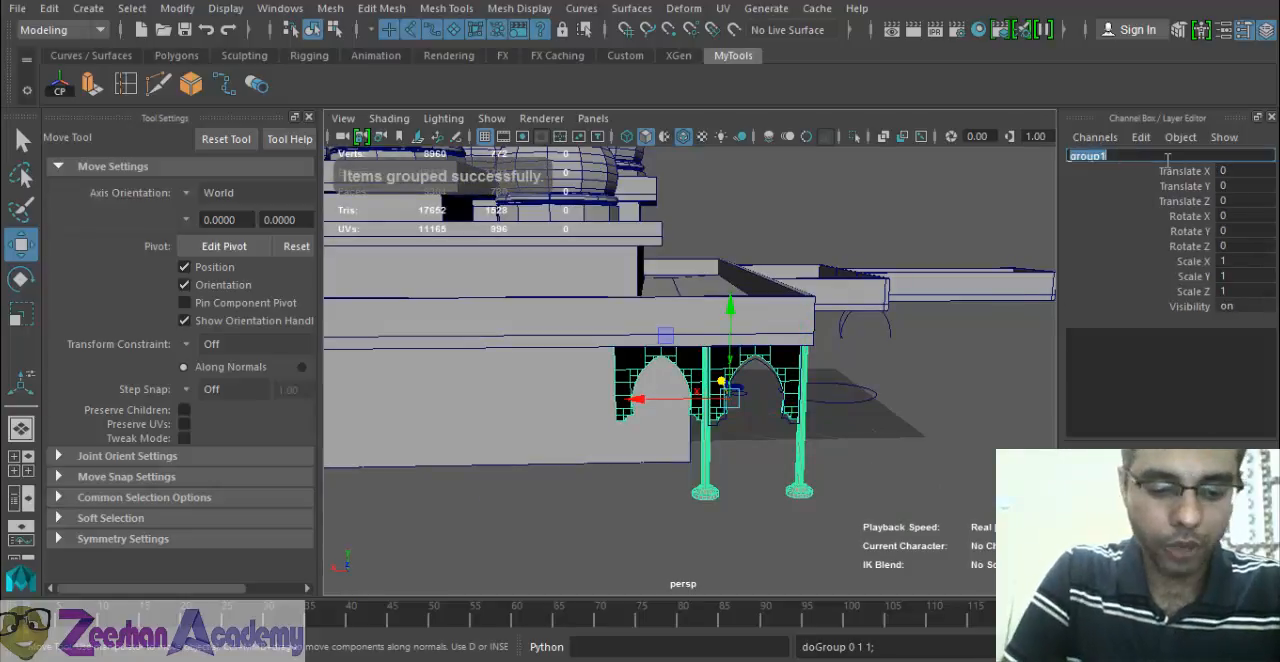
{"action": "type", "text": "MosqueArches"}
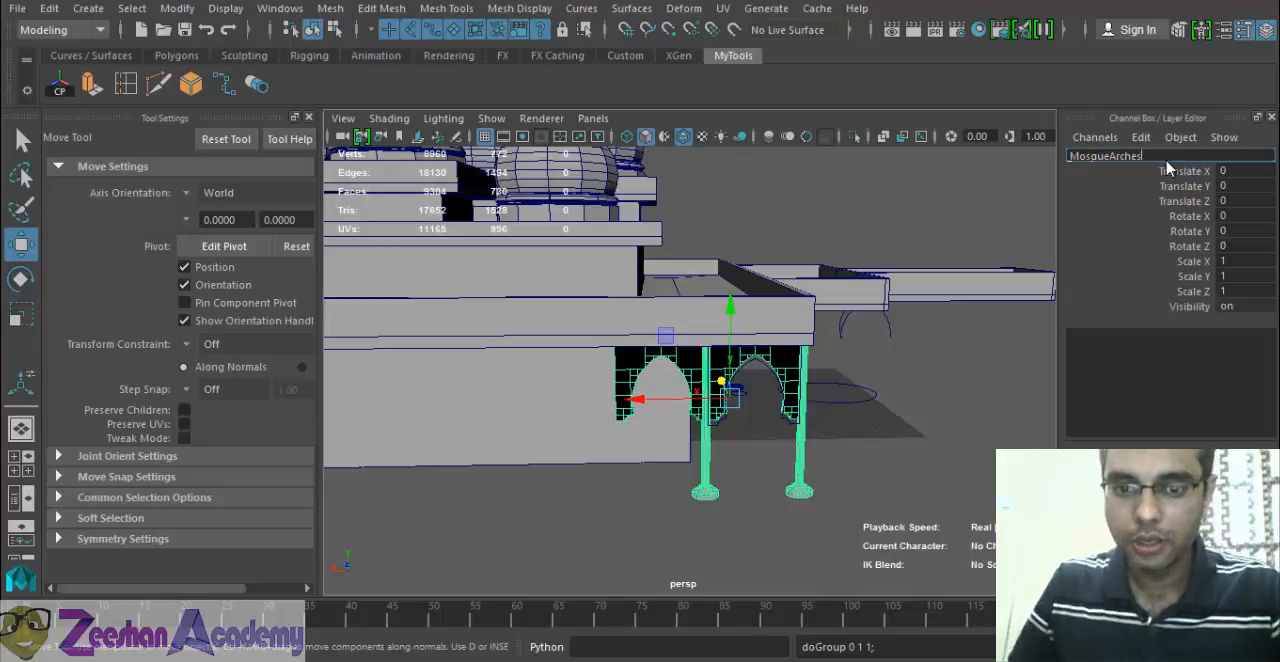
{"action": "key", "text": "Return"}
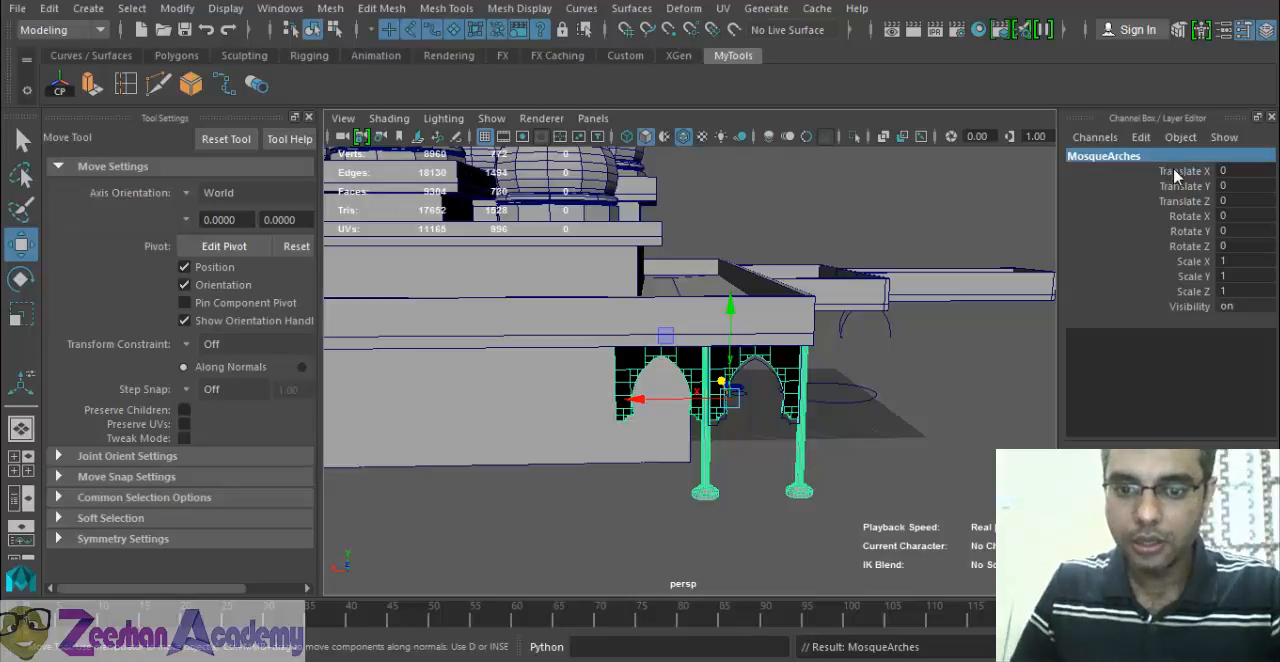
Rename the column between the two arches as Pillar_2 and the end column as Pillar_1.
{"action": "right_click_drag", "start_coordinate": [573, 484], "coordinate": [772, 510], "text": "alt"}
{"action": "left_click", "coordinate": [723, 532]}
{"action": "middle_click_drag", "start_coordinate": [785, 505], "coordinate": [759, 423], "text": "alt"}
{"action": "double_click", "coordinate": [1128, 156]}
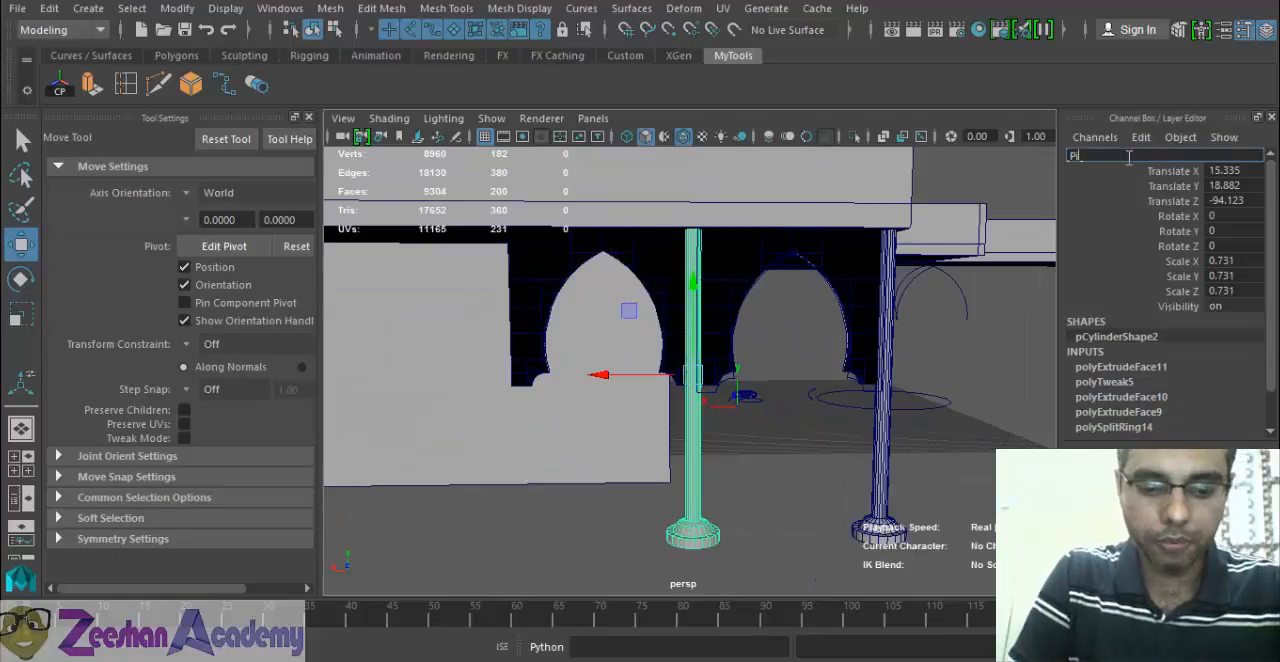
{"action": "type", "text": "Pillar_2"}
{"action": "key", "text": "Return"}
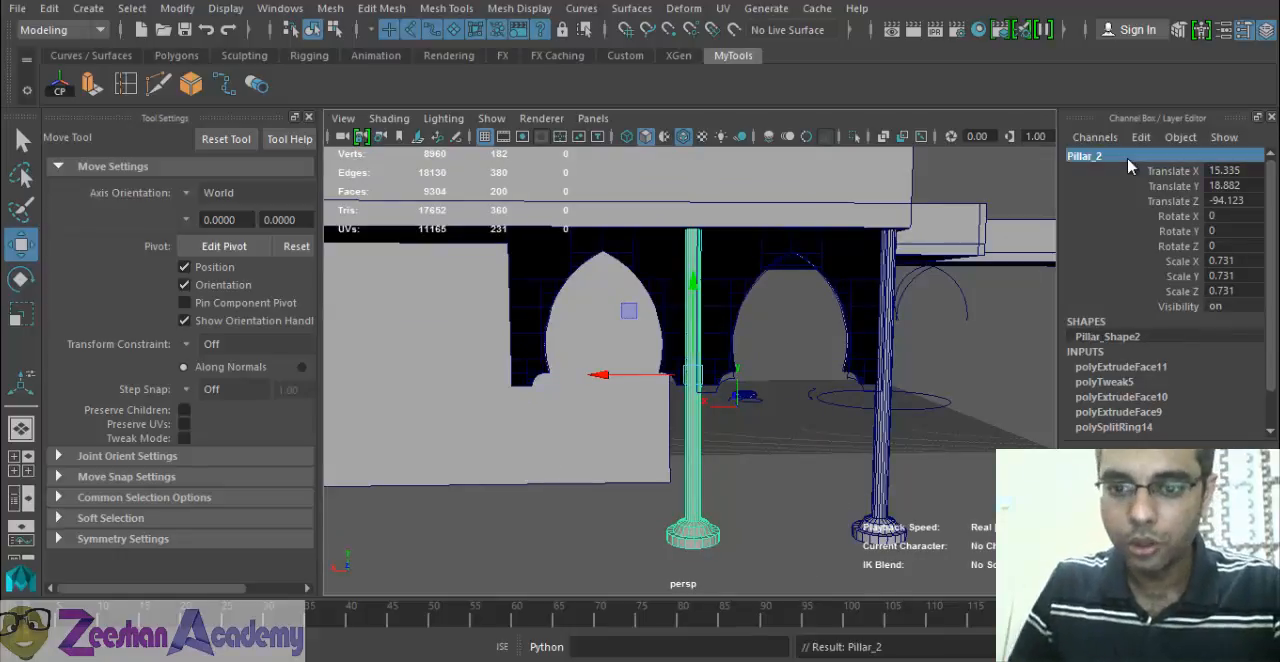
{"action": "left_click", "coordinate": [874, 462]}
{"action": "double_click", "coordinate": [1133, 155]}
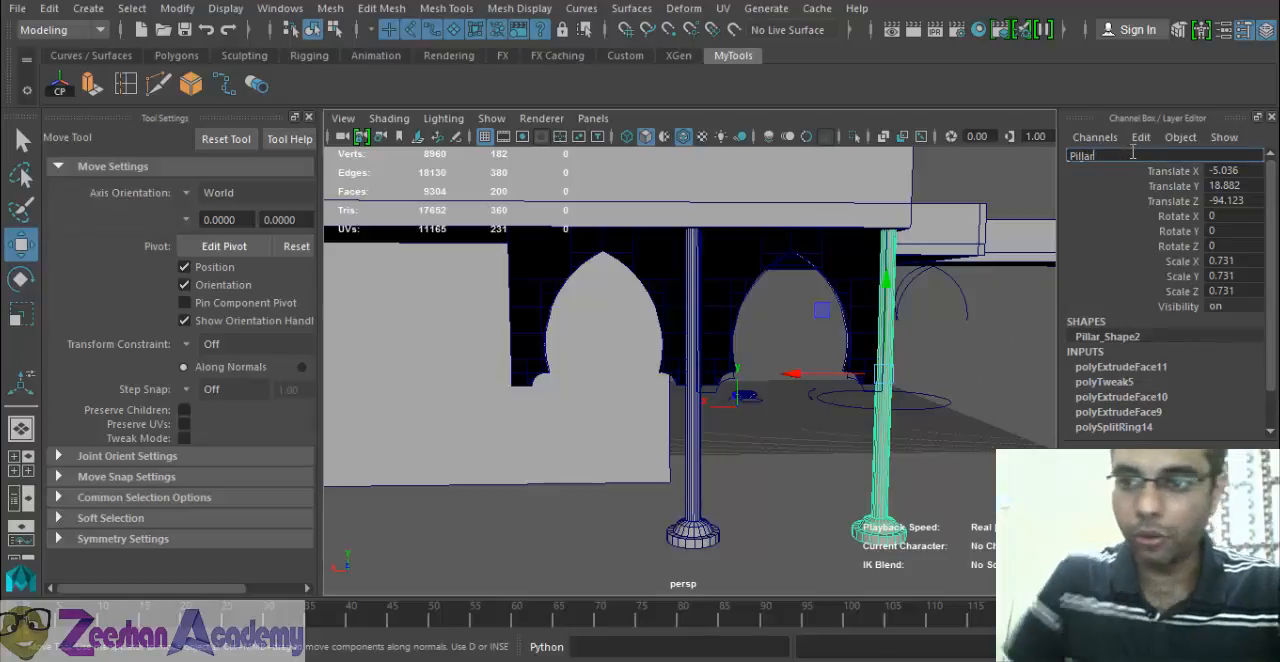
{"action": "key", "text": "Return"}
Rename the arch panel between the two columns as Arch_1.
{"action": "left_click", "coordinate": [780, 261]}
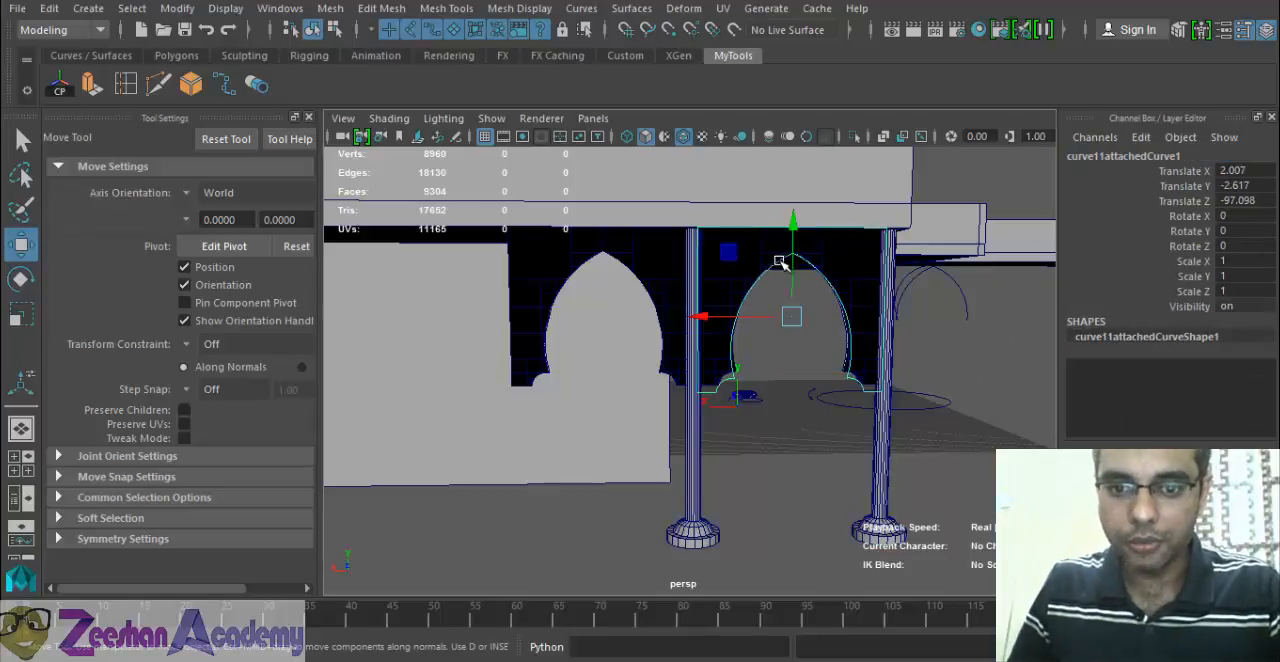
{"action": "left_click", "coordinate": [721, 376]}
{"action": "left_click_drag", "start_coordinate": [721, 382], "coordinate": [730, 407], "text": "alt"}
{"action": "left_click", "coordinate": [1180, 160]}
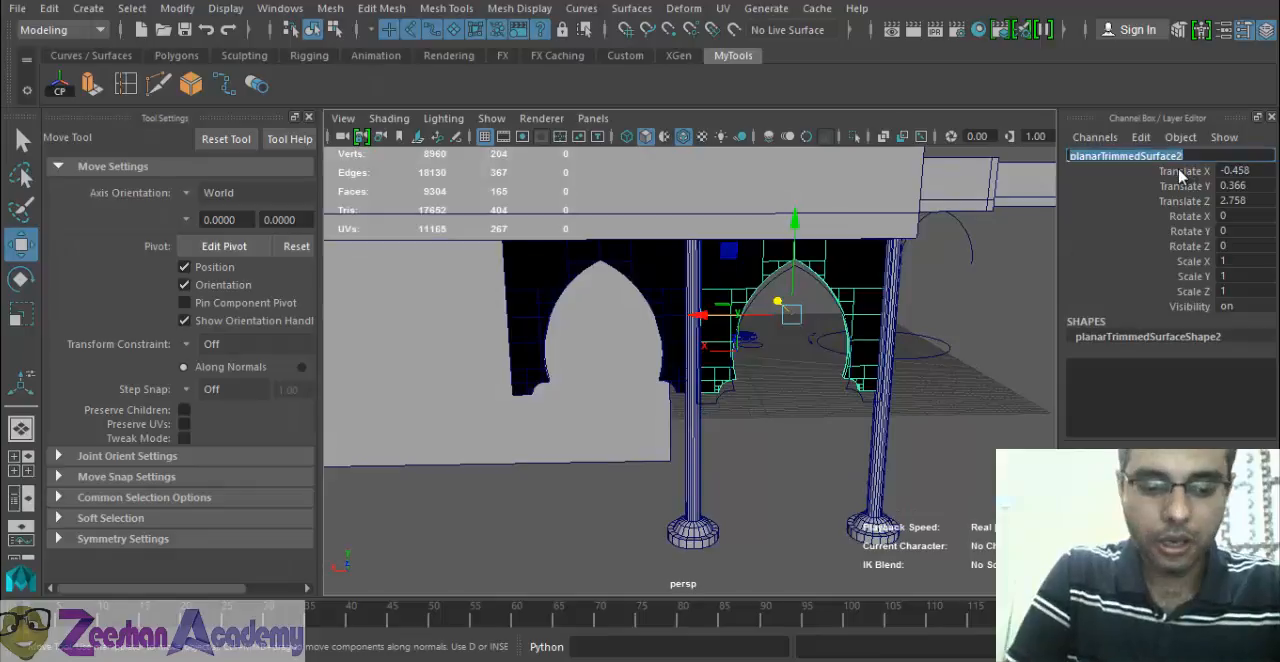
{"action": "type", "text": "Arch_1"}
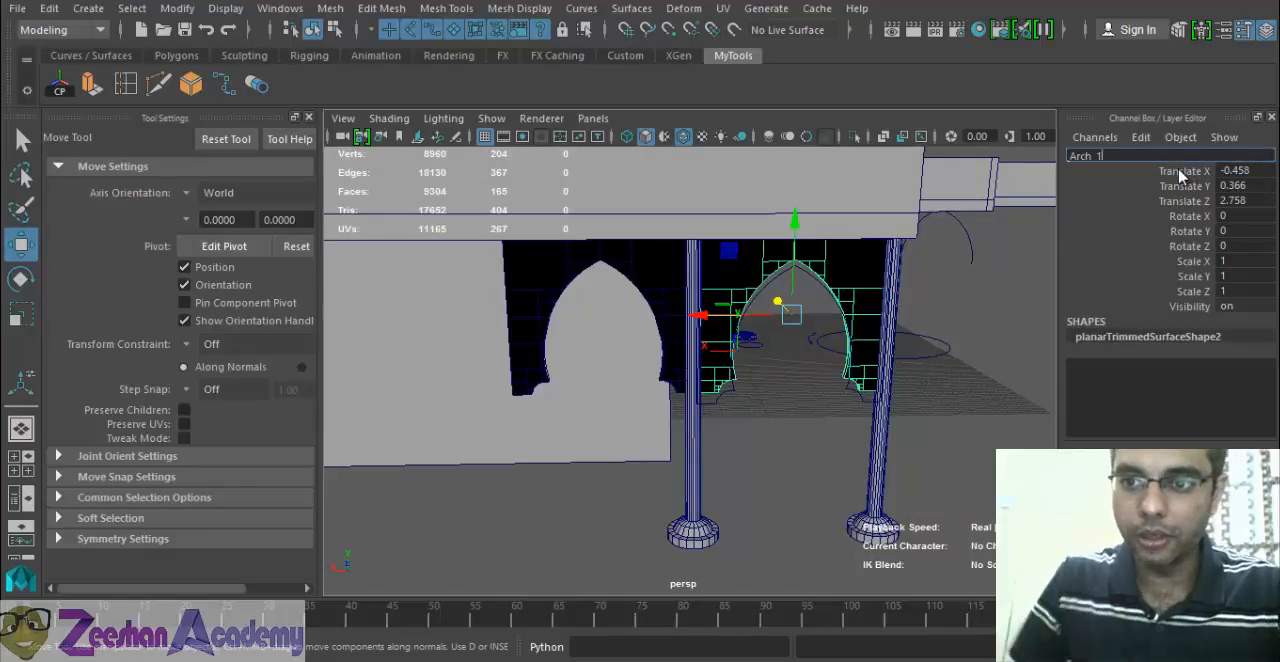
{"action": "key", "text": "Return"}
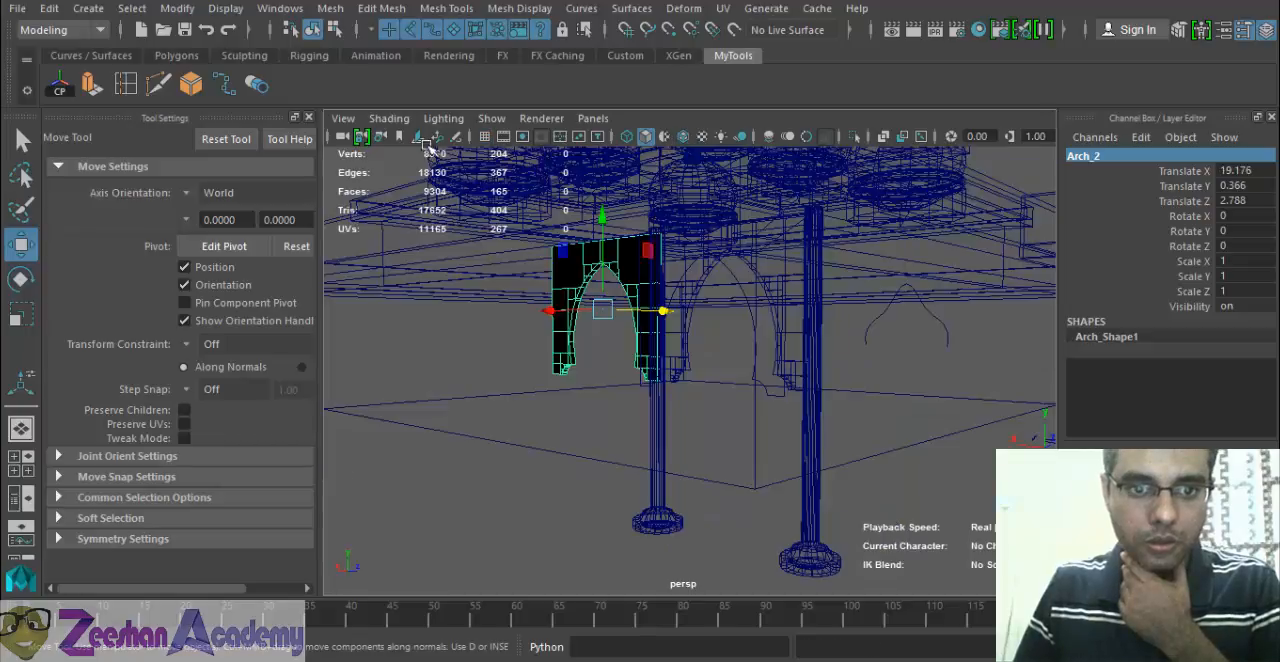
Turn off the wireframe overlay on shaded objects in the perspective view.
{"action": "left_click", "coordinate": [389, 118]}
{"action": "left_click", "coordinate": [445, 168]}
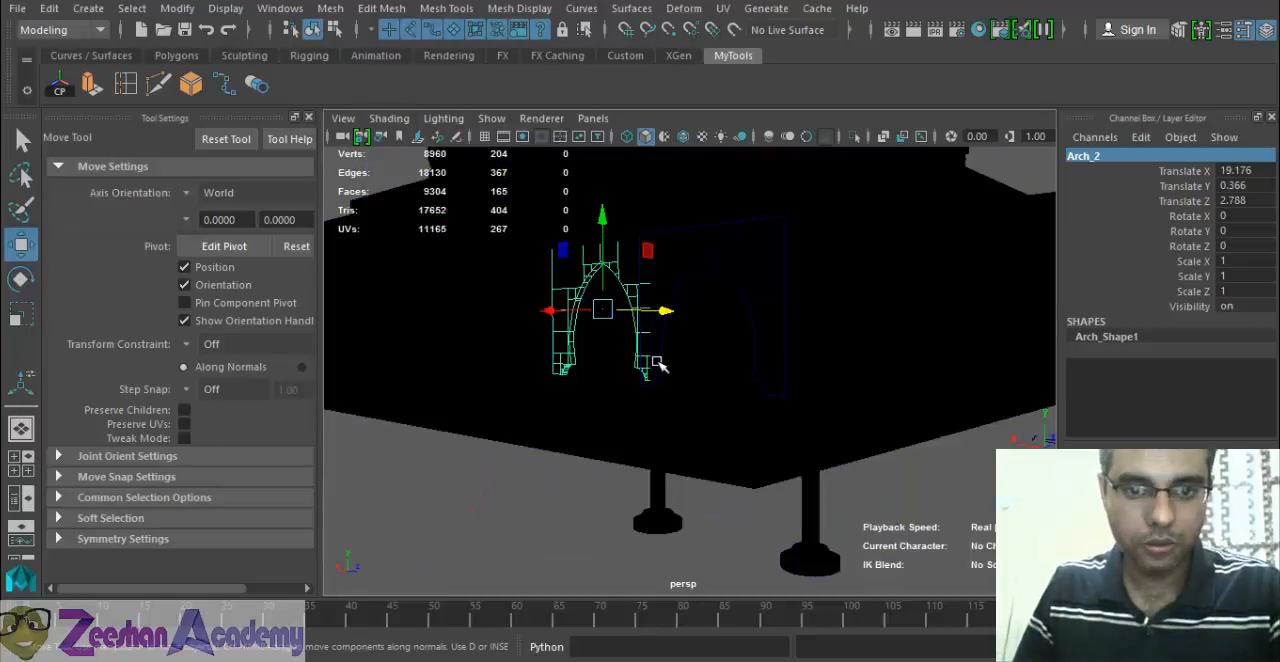
{"action": "key", "text": "5"}
Duplicate both arches and both pillars together and move the copies along X, with Pillar_1's copy at about Translate X 34.928.
{"action": "mouse_move", "coordinate": [620, 386]}
{"action": "left_mouse_down", "text": "alt"}
{"action": "mouse_move", "coordinate": [503, 391]}
{"action": "mouse_move", "coordinate": [502, 373]}
{"action": "mouse_move", "coordinate": [817, 391]}
{"action": "mouse_move", "coordinate": [909, 380]}
{"action": "mouse_move", "coordinate": [640, 357]}
{"action": "left_mouse_up", "text": "alt"}
{"action": "left_click", "coordinate": [710, 325], "text": "shift"}
{"action": "left_click", "coordinate": [740, 321], "text": "shift"}
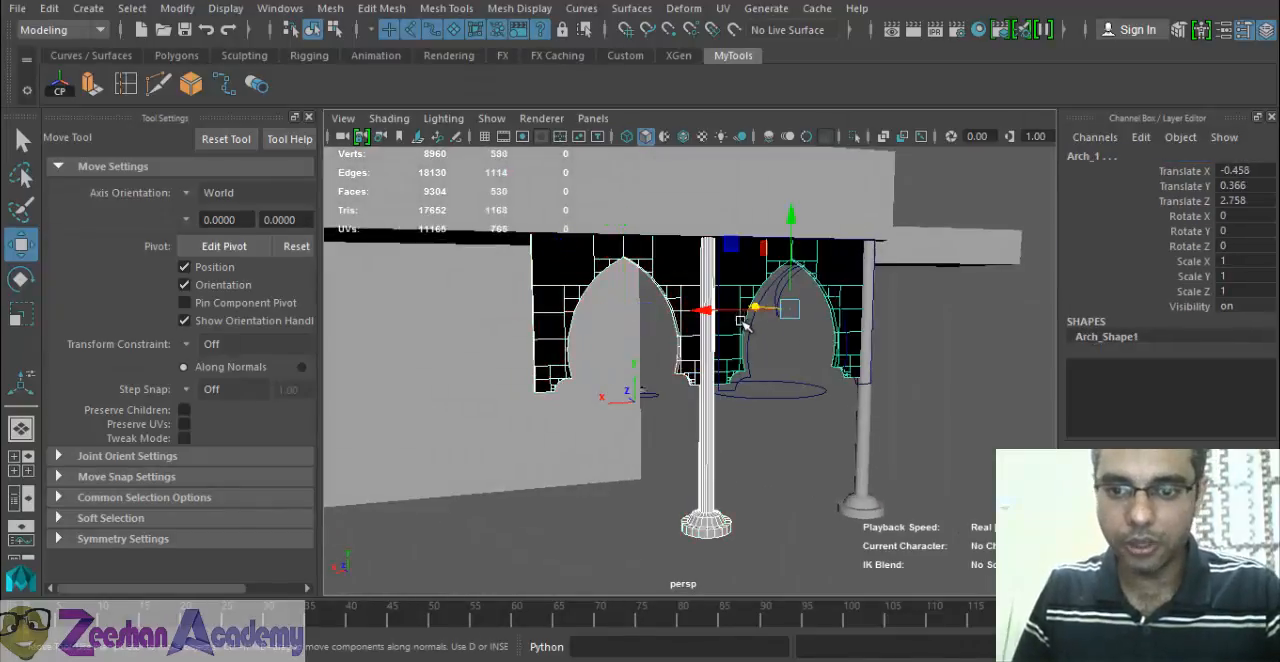
{"action": "left_click_drag", "start_coordinate": [847, 394], "coordinate": [720, 503], "text": "alt"}
{"action": "left_click", "coordinate": [868, 427], "text": "shift"}
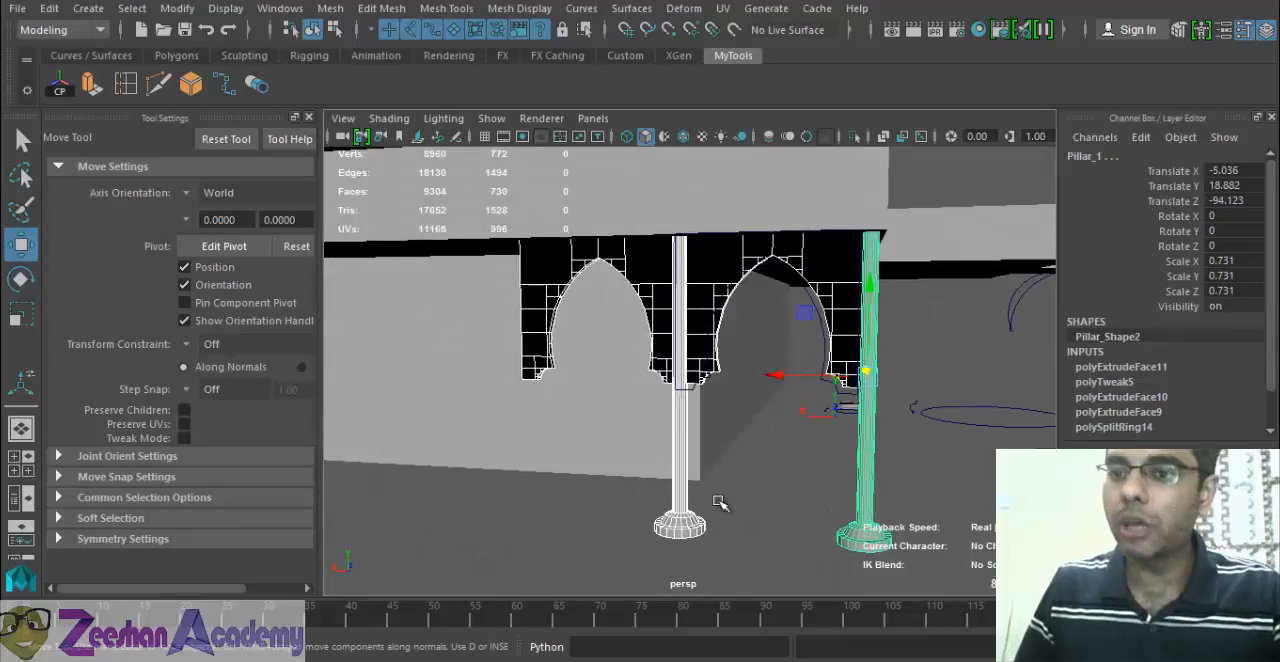
{"action": "left_click_drag", "start_coordinate": [741, 349], "coordinate": [668, 414], "text": "alt"}
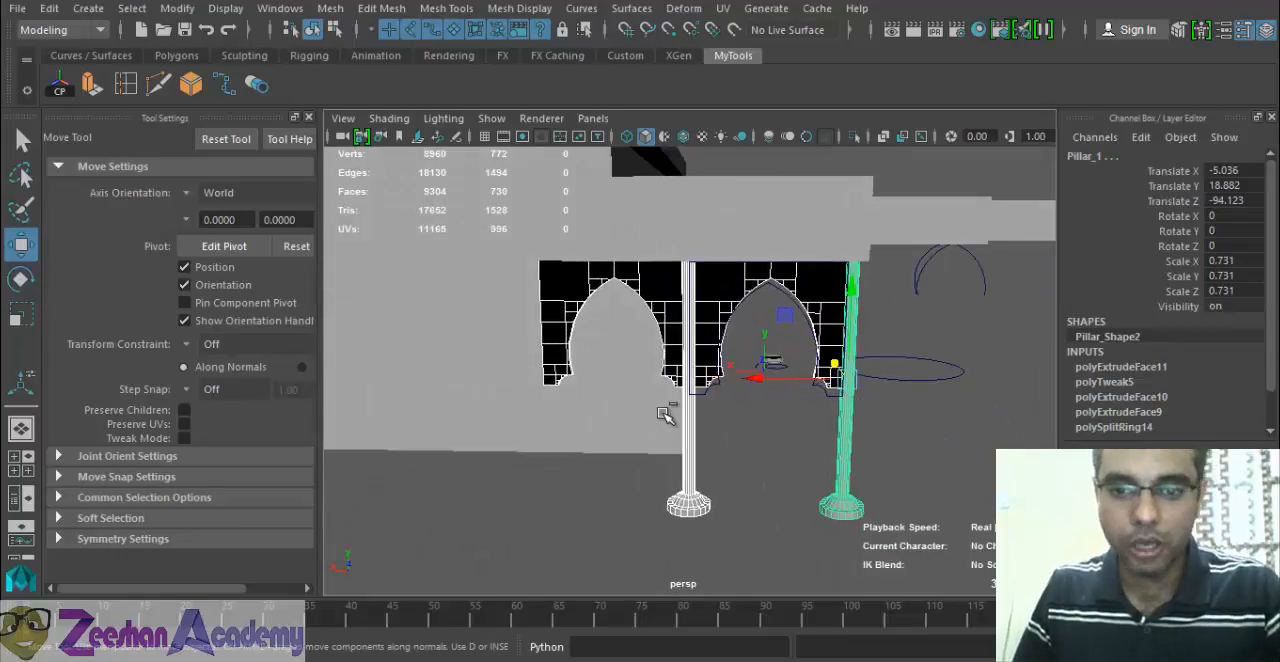
{"action": "key", "text": "ctrl+d"}
{"action": "left_click_drag", "start_coordinate": [769, 389], "coordinate": [449, 394]}
{"action": "middle_click_drag", "start_coordinate": [467, 421], "coordinate": [625, 425], "text": "alt"}
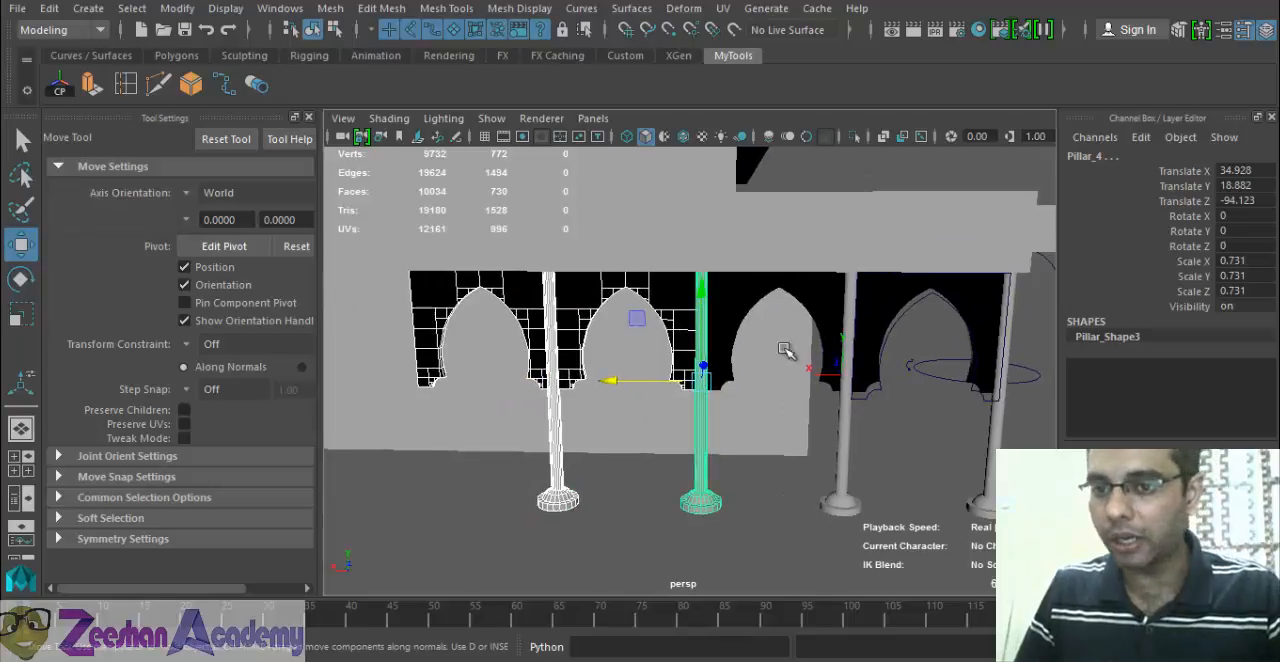
Fine-tune the duplicated arches and pillars along X so their pillar covers the arch joint, with its Translate X at about 34.934.
{"action": "left_click_drag", "start_coordinate": [946, 360], "coordinate": [749, 400], "text": "alt"}
{"action": "right_click_drag", "start_coordinate": [580, 430], "coordinate": [623, 431], "text": "alt"}
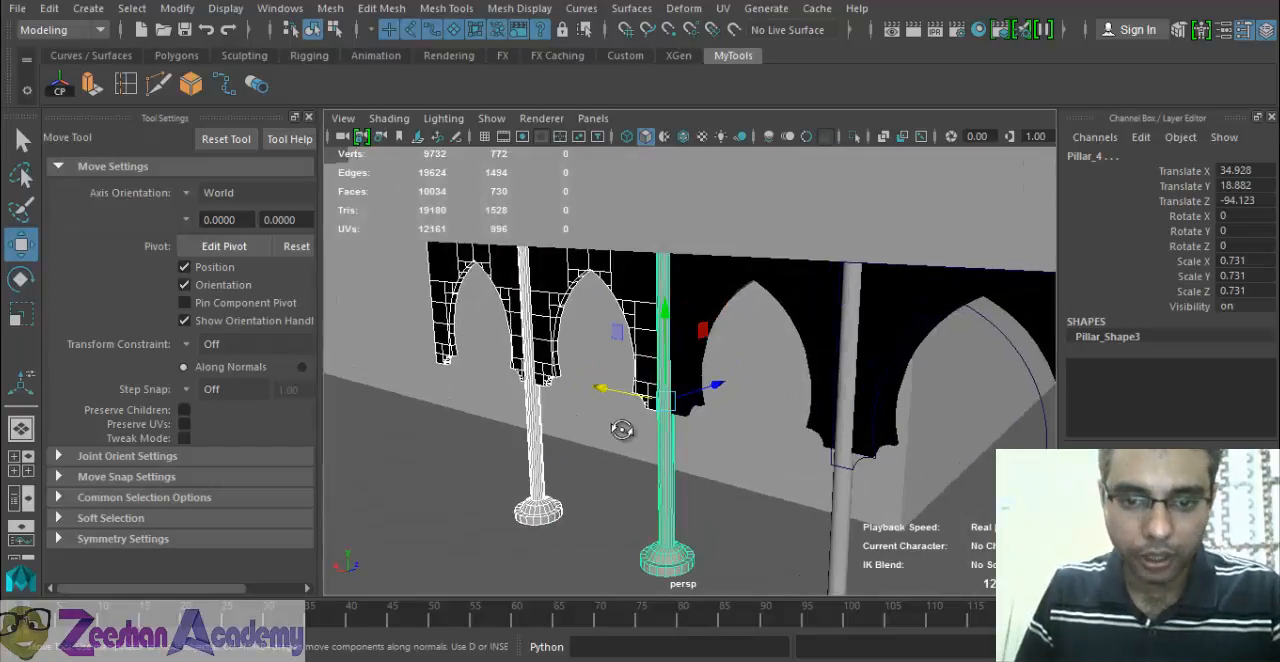
{"action": "left_click_drag", "start_coordinate": [623, 431], "coordinate": [648, 420], "text": "alt"}
{"action": "right_click_drag", "start_coordinate": [597, 435], "coordinate": [730, 457], "text": "alt"}
{"action": "mouse_move", "coordinate": [586, 476]}
{"action": "left_mouse_down"}
{"action": "mouse_move", "coordinate": [567, 475]}
{"action": "mouse_move", "coordinate": [604, 460]}
{"action": "mouse_move", "coordinate": [588, 479]}
{"action": "mouse_move", "coordinate": [600, 480]}
{"action": "left_mouse_up"}
{"action": "right_click_drag", "start_coordinate": [694, 452], "coordinate": [698, 199], "text": "alt"}
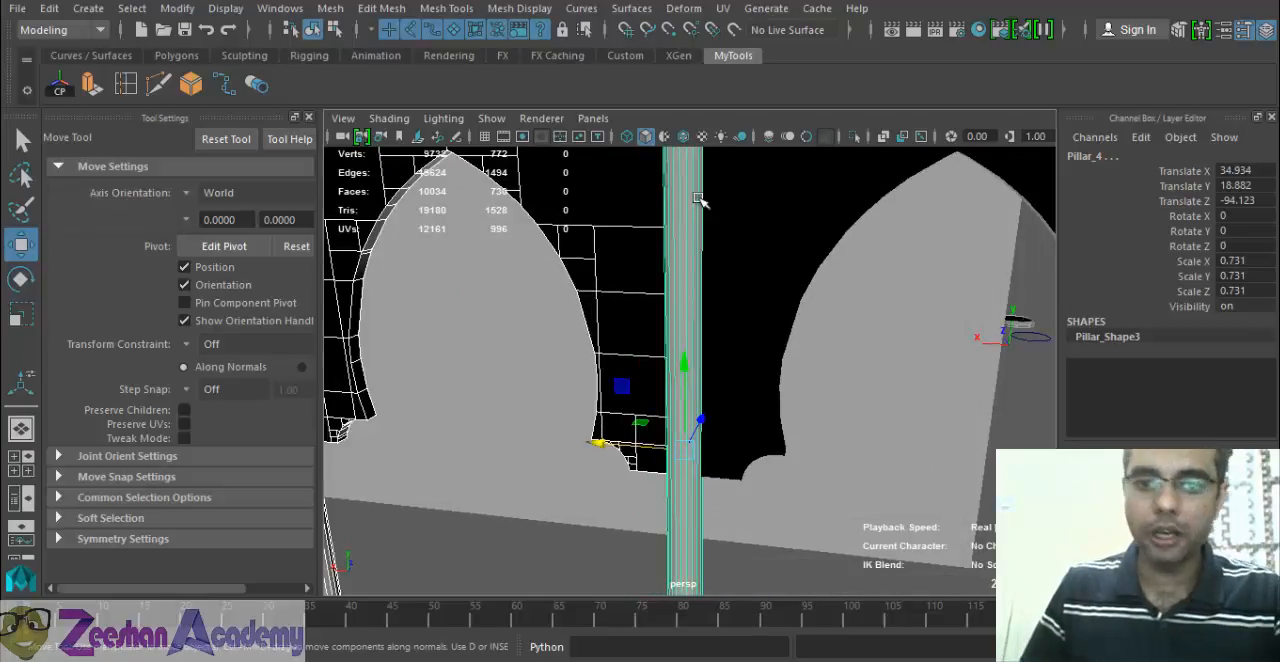
{"action": "right_click_drag", "start_coordinate": [870, 348], "coordinate": [640, 394], "text": "alt"}
{"action": "middle_click_drag", "start_coordinate": [640, 394], "coordinate": [773, 402], "text": "alt"}
{"action": "right_click_drag", "start_coordinate": [773, 402], "coordinate": [663, 403], "text": "alt"}
{"action": "middle_click_drag", "start_coordinate": [663, 403], "coordinate": [770, 400], "text": "alt"}
{"action": "right_click_drag", "start_coordinate": [770, 400], "coordinate": [720, 392], "text": "alt"}
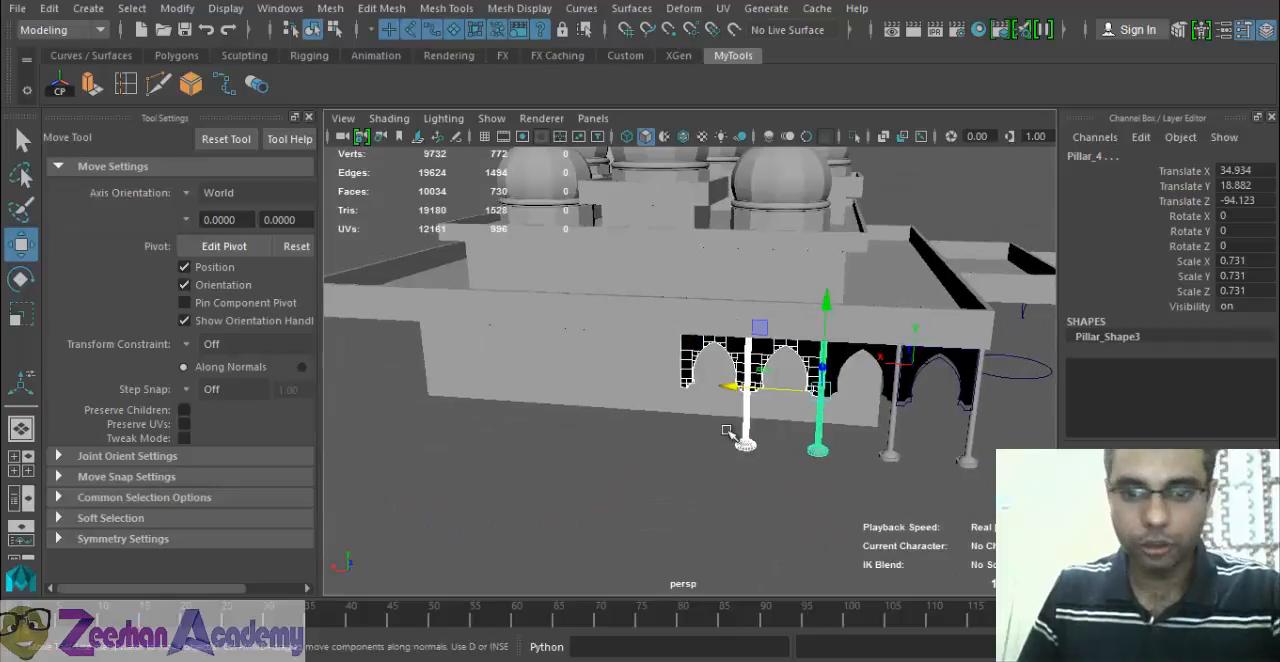
Duplicate the two arches and two pillars with transform and align the copies along X, with the leading pillar at about Translate X 74.987.
{"action": "key", "text": "shift+d"}
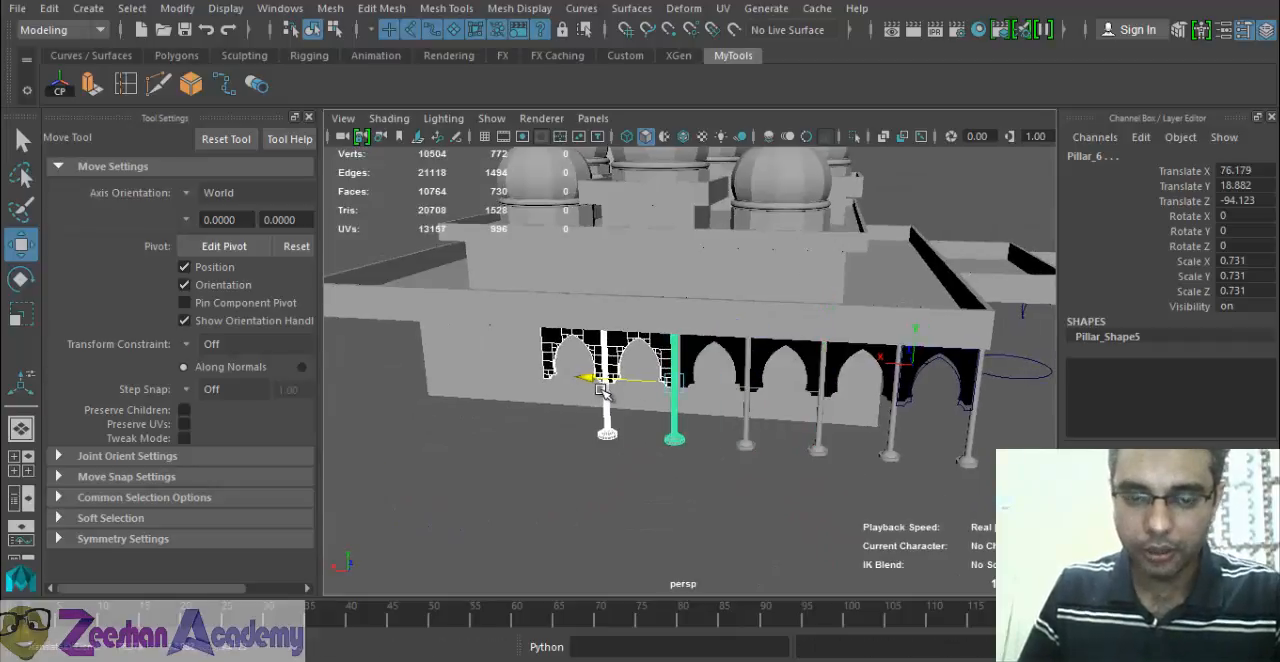
{"action": "left_click_drag", "start_coordinate": [603, 390], "coordinate": [605, 390]}
{"action": "right_click_drag", "start_coordinate": [615, 319], "coordinate": [770, 408], "text": "alt"}
{"action": "left_click_drag", "start_coordinate": [692, 411], "coordinate": [677, 431], "text": "alt"}
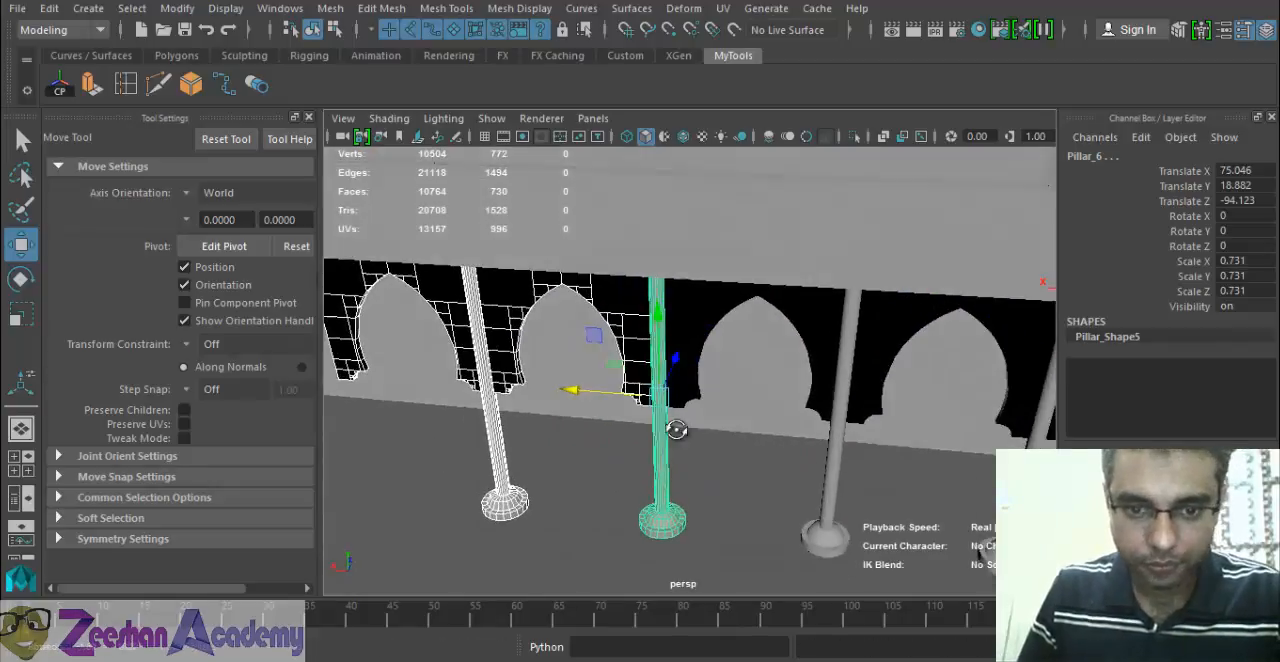
{"action": "right_click_drag", "start_coordinate": [677, 431], "coordinate": [745, 465], "text": "alt"}
{"action": "left_click_drag", "start_coordinate": [543, 410], "coordinate": [657, 409]}
{"action": "right_click_drag", "start_coordinate": [657, 409], "coordinate": [565, 402], "text": "alt"}
{"action": "middle_click_drag", "start_coordinate": [565, 402], "coordinate": [703, 413], "text": "alt"}
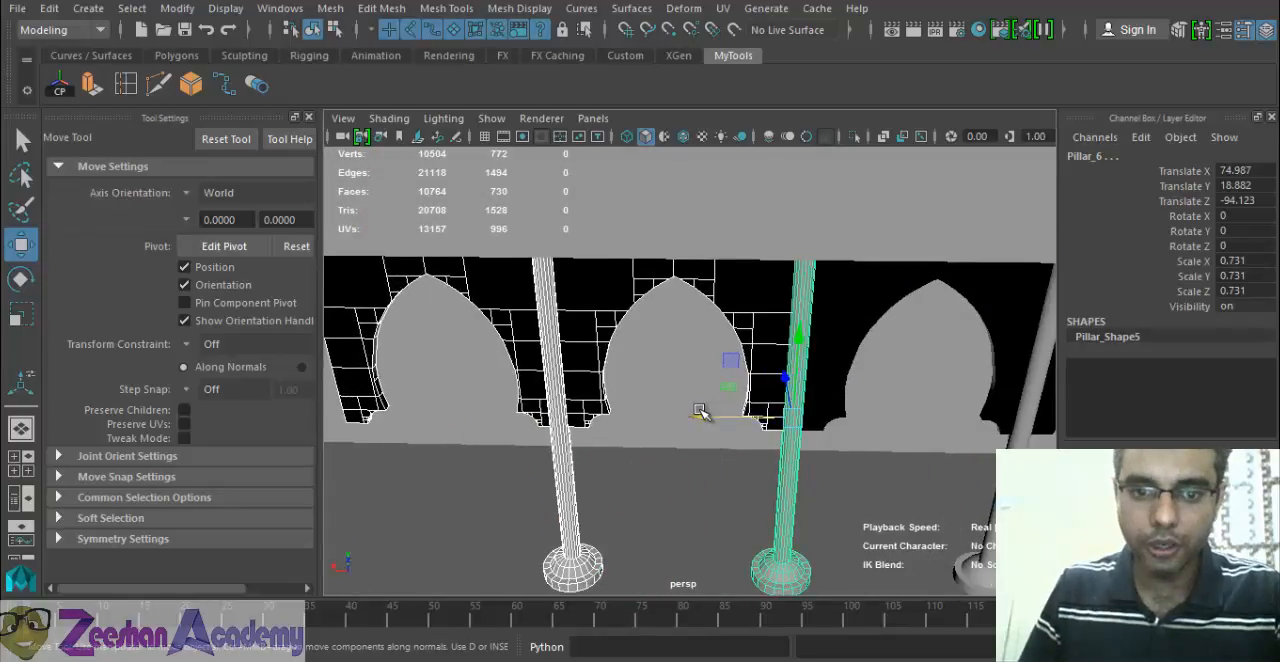
Duplicate the selected arches and pillars again and move the copies along X, with the leading pillar at about Translate X 114.731.
{"action": "key", "text": "ctrl+d"}
{"action": "left_click_drag", "start_coordinate": [702, 418], "coordinate": [337, 418]}
{"action": "right_click_drag", "start_coordinate": [454, 406], "coordinate": [385, 403], "text": "alt"}
{"action": "middle_click_drag", "start_coordinate": [385, 403], "coordinate": [643, 402], "text": "alt"}
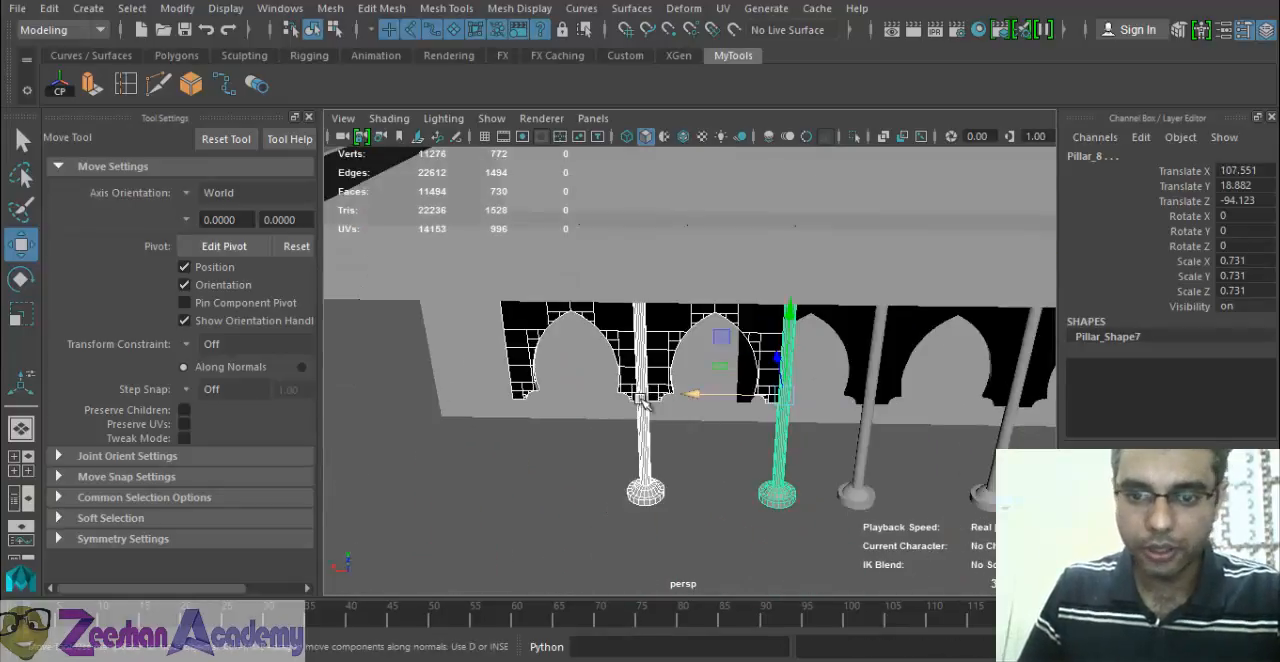
{"action": "left_click_drag", "start_coordinate": [703, 394], "coordinate": [641, 368]}
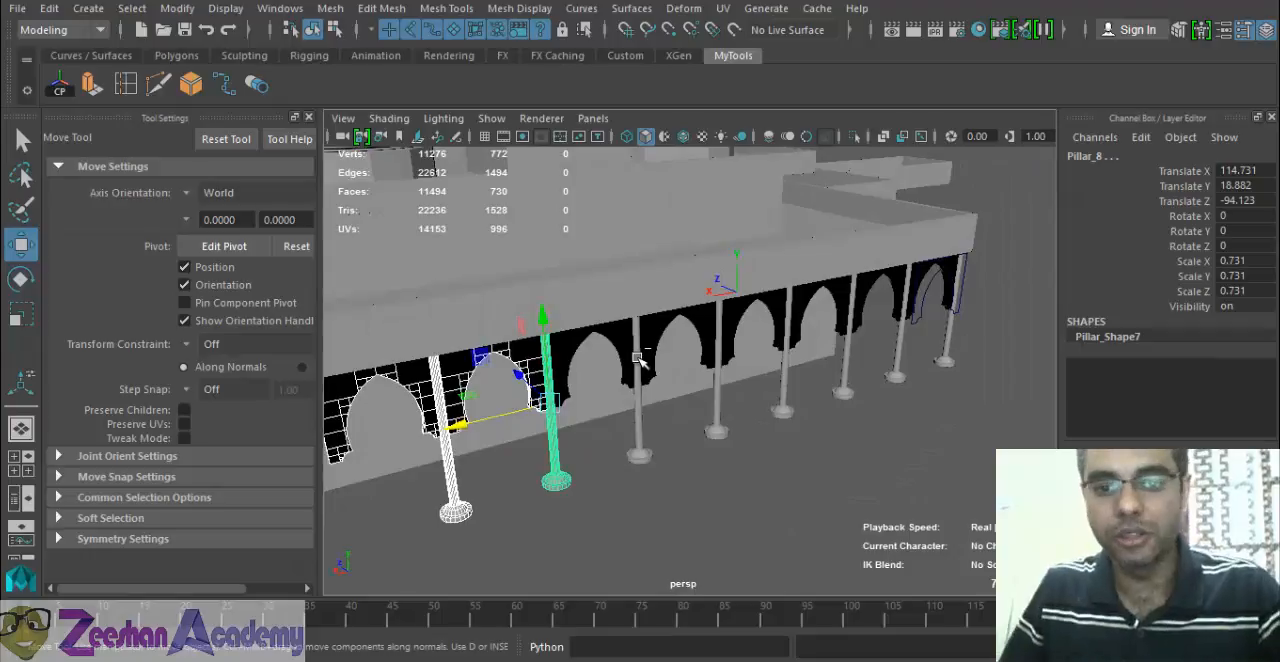
Undo the moves and duplications back to the original two arches and two pillars, keeping those originals selected.
{"action": "key", "text": "ctrl+z"}
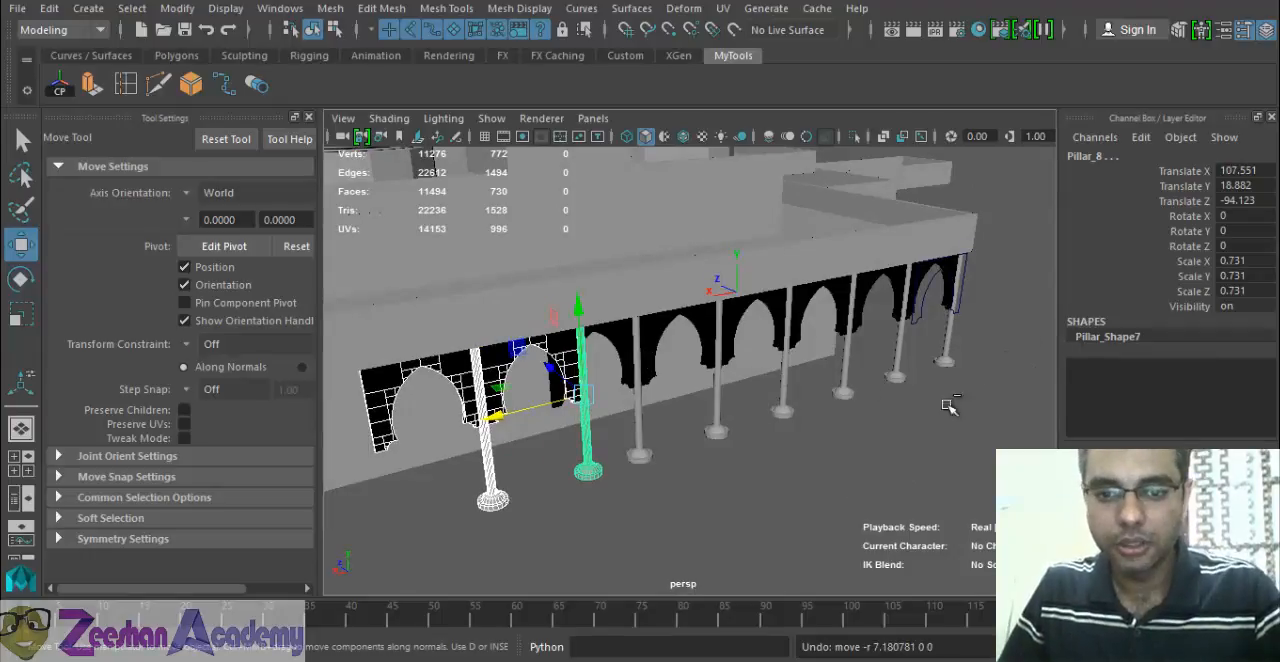
{"action": "key", "text": "ctrl+z"}
{"action": "key", "text": "ctrl+z"}
{"action": "key", "text": "ctrl+z"}
{"action": "key", "text": "ctrl+z"}
{"action": "left_click_drag", "start_coordinate": [706, 370], "coordinate": [811, 417], "text": "alt"}
{"action": "middle_click_drag", "start_coordinate": [811, 417], "coordinate": [593, 379], "text": "alt"}
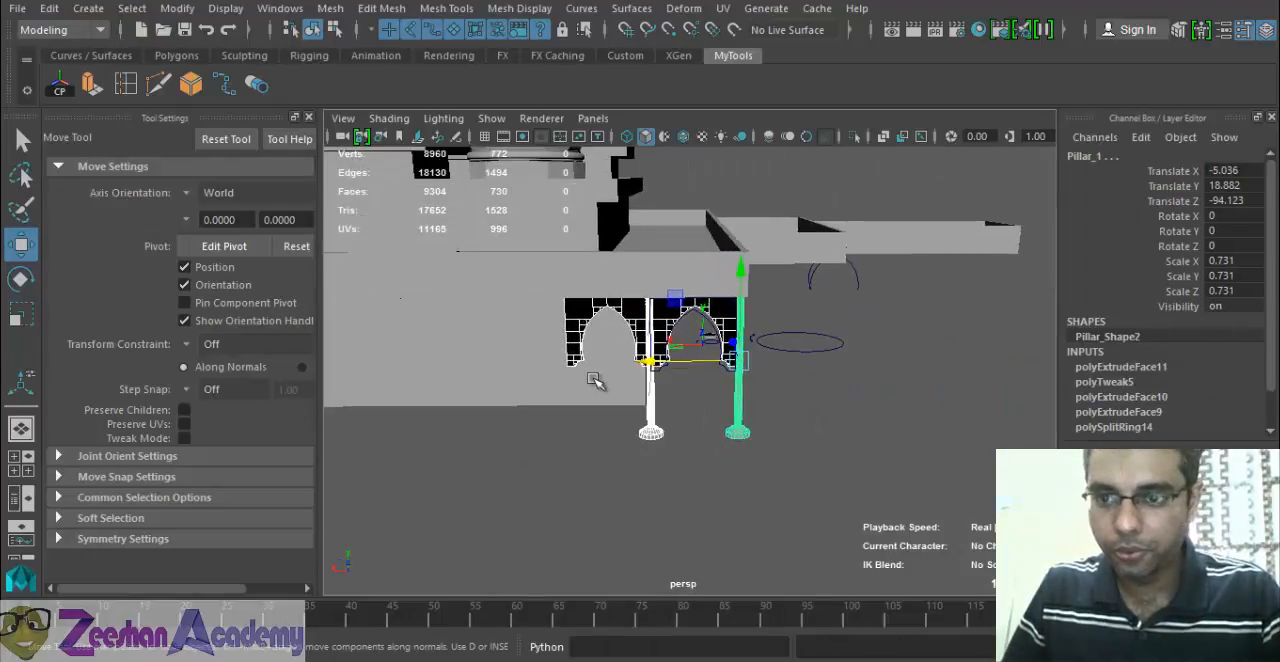
{"action": "left_click_drag", "start_coordinate": [720, 360], "coordinate": [755, 355], "text": "alt"}
{"action": "left_click", "coordinate": [49, 8]}
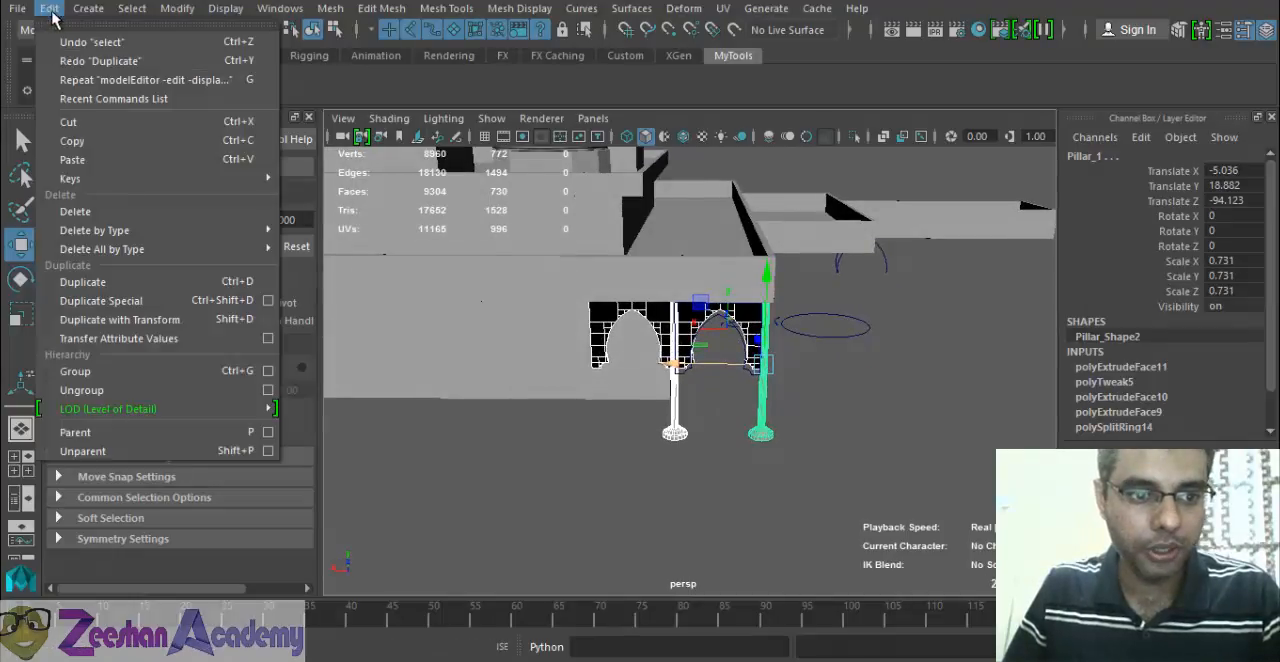
{"action": "left_click", "coordinate": [220, 300]}
{"action": "left_click_drag", "start_coordinate": [680, 365], "coordinate": [518, 365]}
{"action": "left_click_drag", "start_coordinate": [518, 365], "coordinate": [716, 368], "text": "alt"}
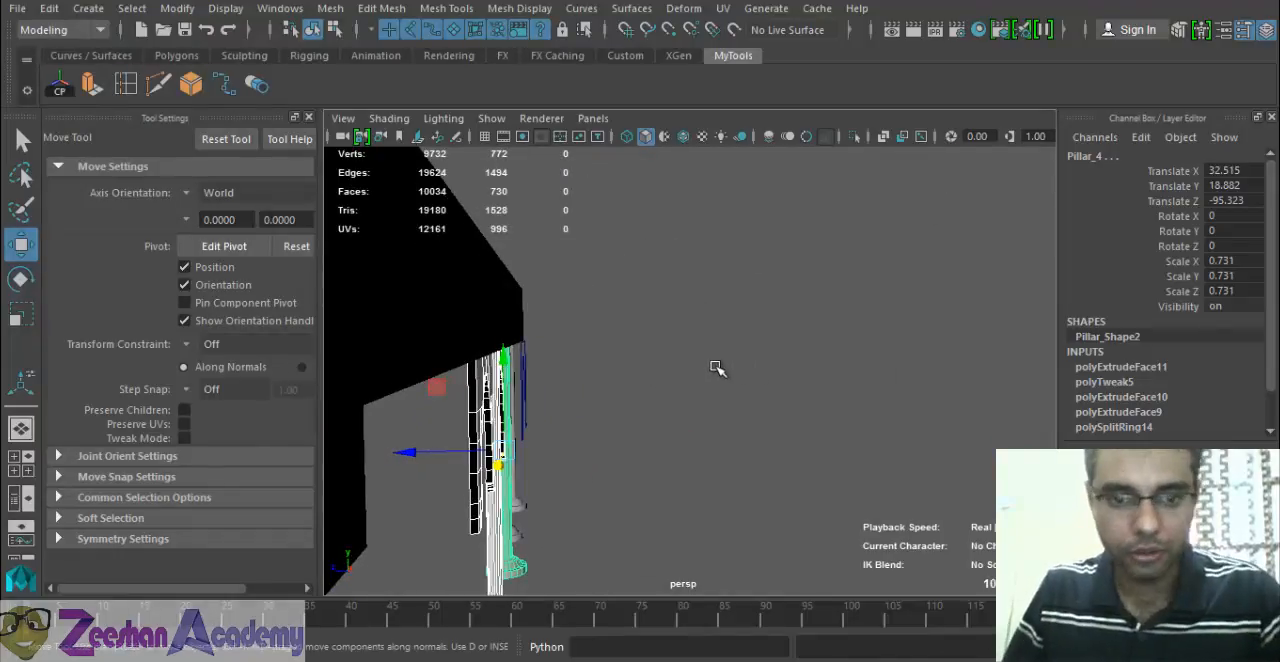
{"action": "key", "text": "ctrl+z"}
{"action": "key", "text": "ctrl+z"}
{"action": "key", "text": "ctrl+z"}
{"action": "key", "text": "ctrl+z"}
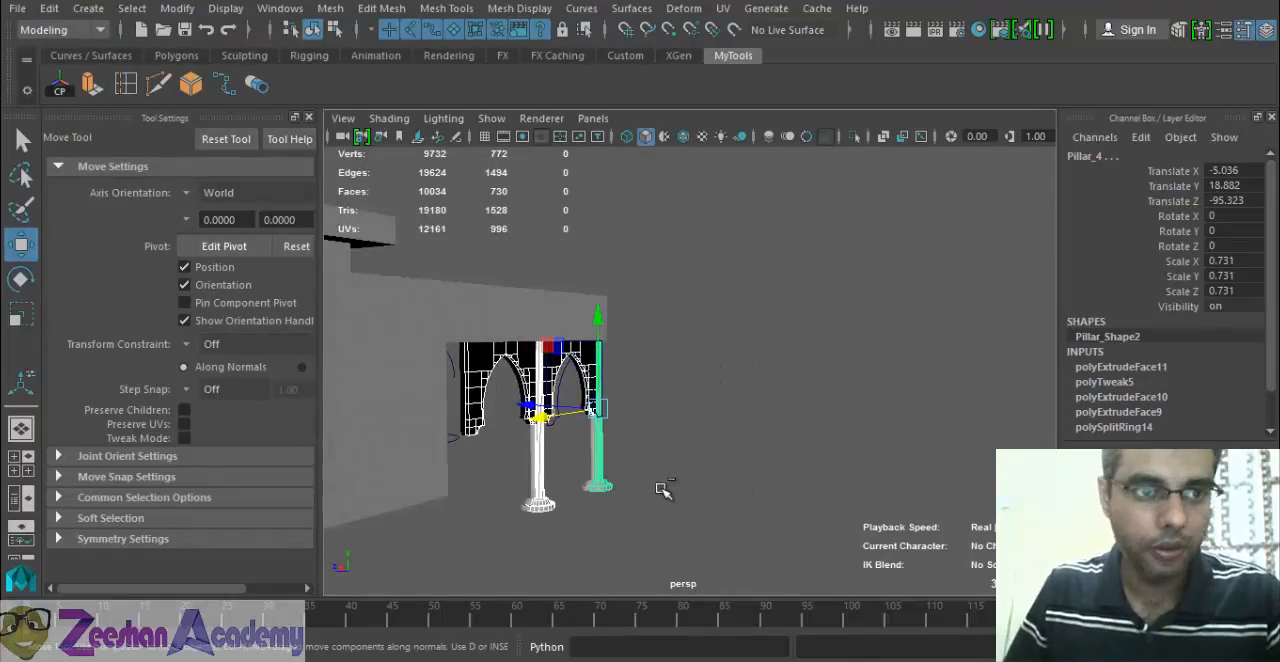
Reset the Duplicate Special options, set the geometry type to Instance, and duplicate the two selected arches and pillars.
{"action": "left_click", "coordinate": [49, 8]}
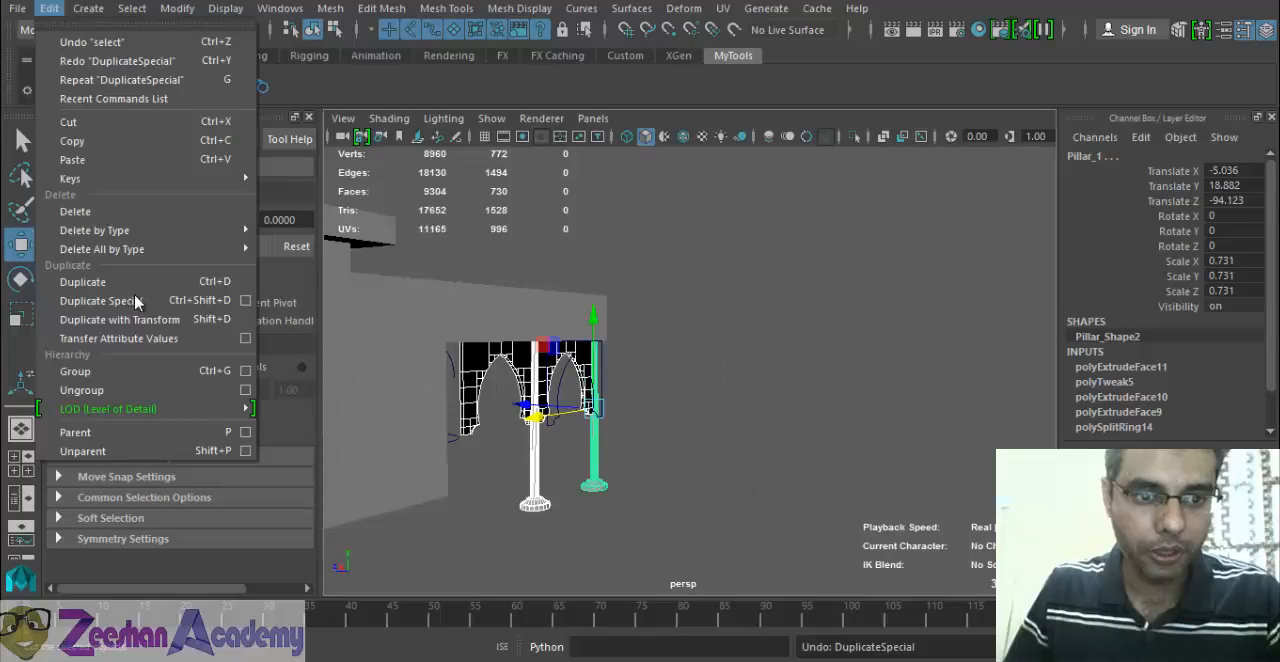
{"action": "left_click", "coordinate": [244, 301]}
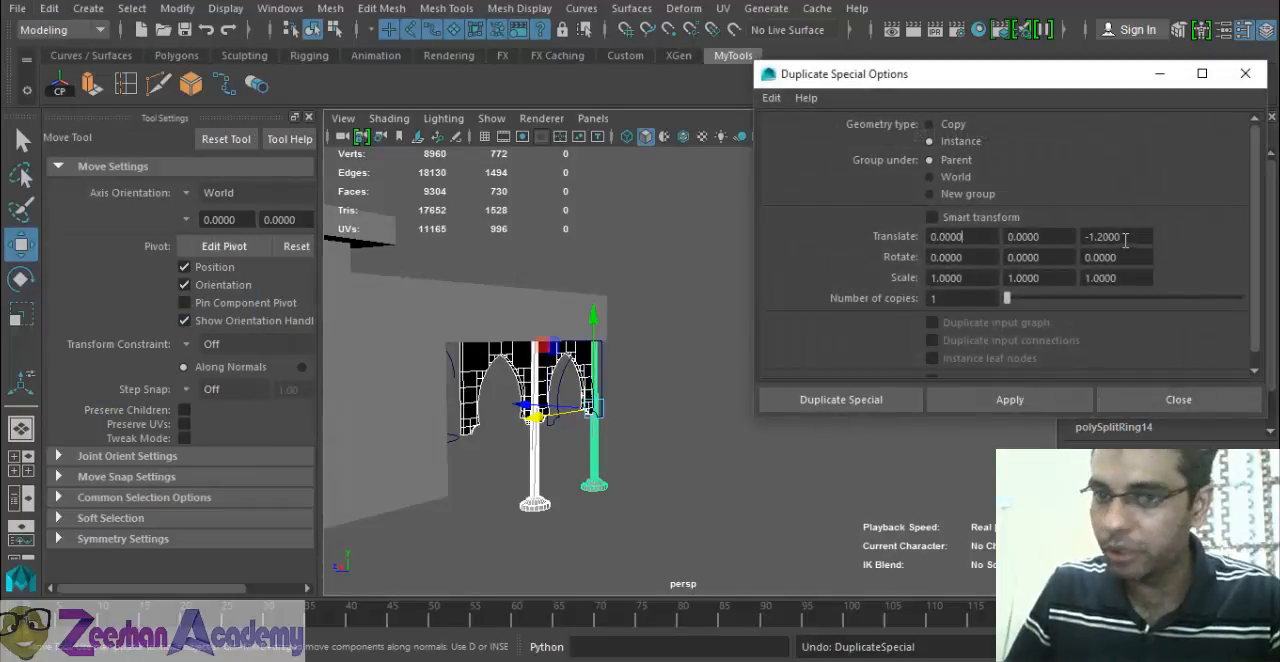
{"action": "left_click", "coordinate": [771, 97]}
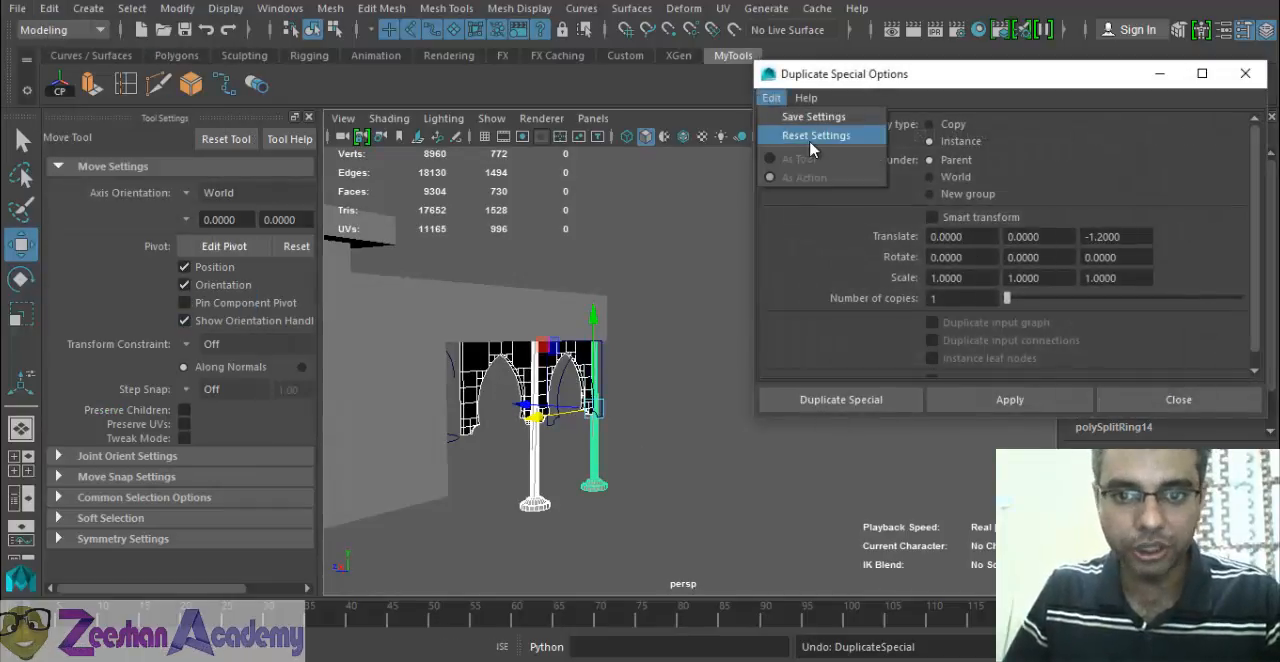
{"action": "left_click", "coordinate": [815, 135]}
{"action": "left_click", "coordinate": [771, 97]}
{"action": "left_click", "coordinate": [815, 135]}
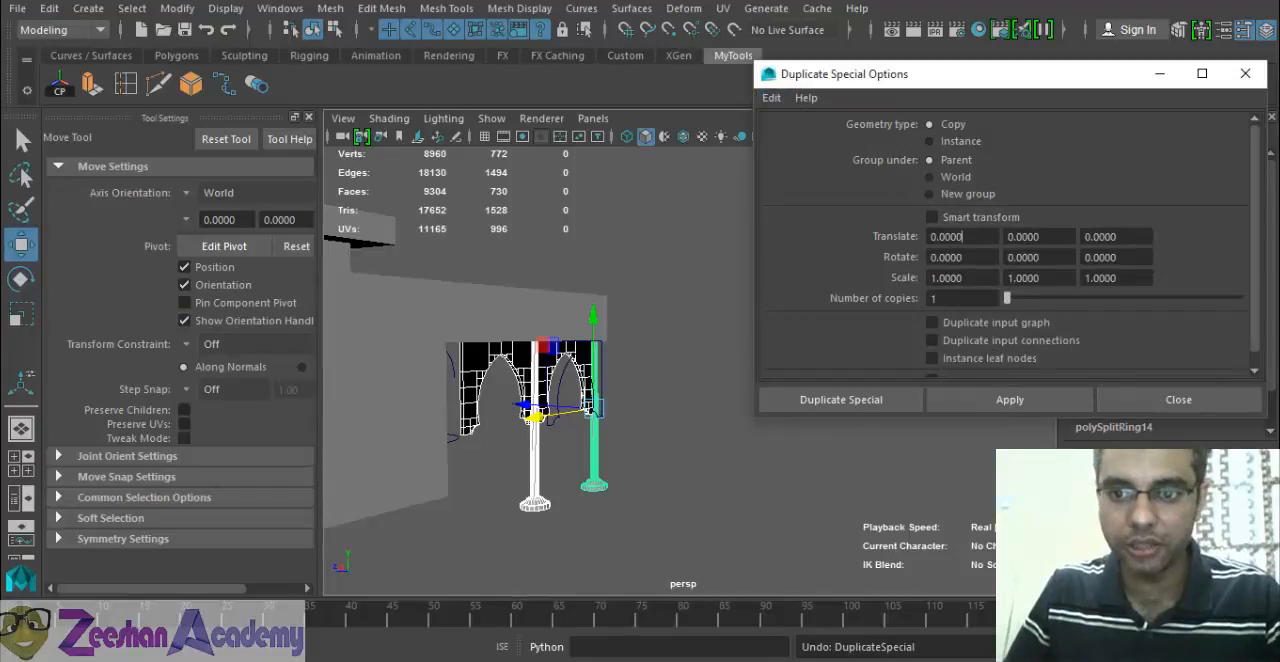
{"action": "left_click", "coordinate": [930, 141]}
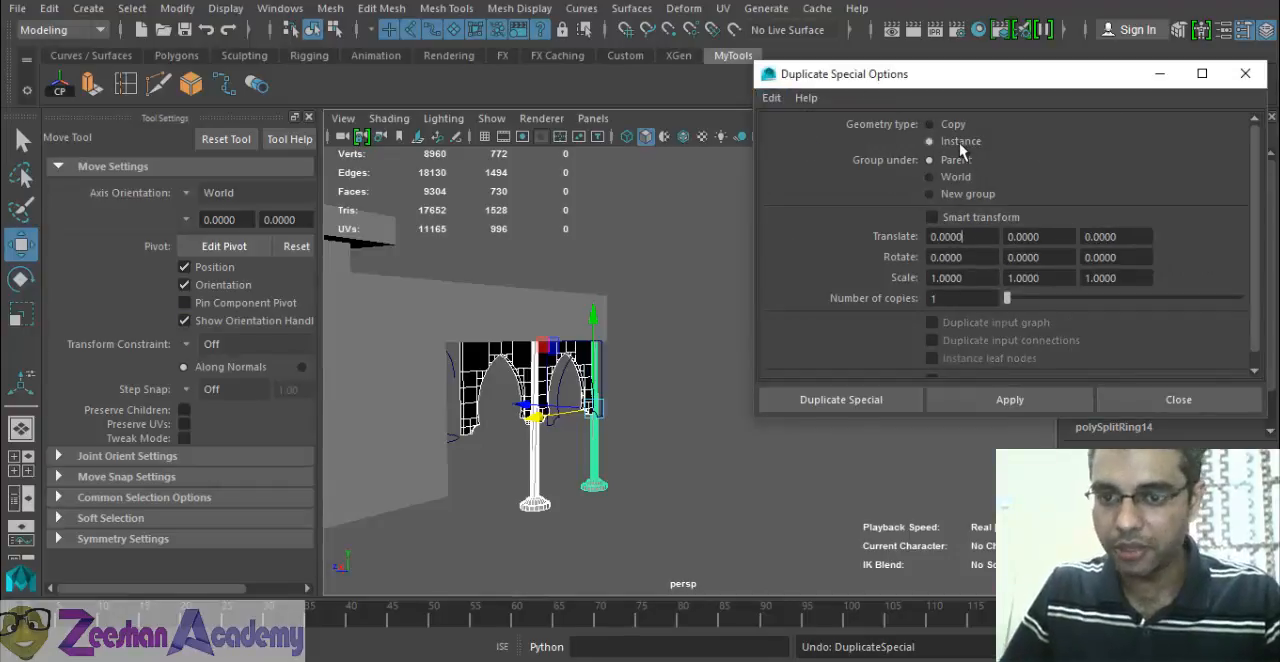
{"action": "left_click", "coordinate": [860, 403]}
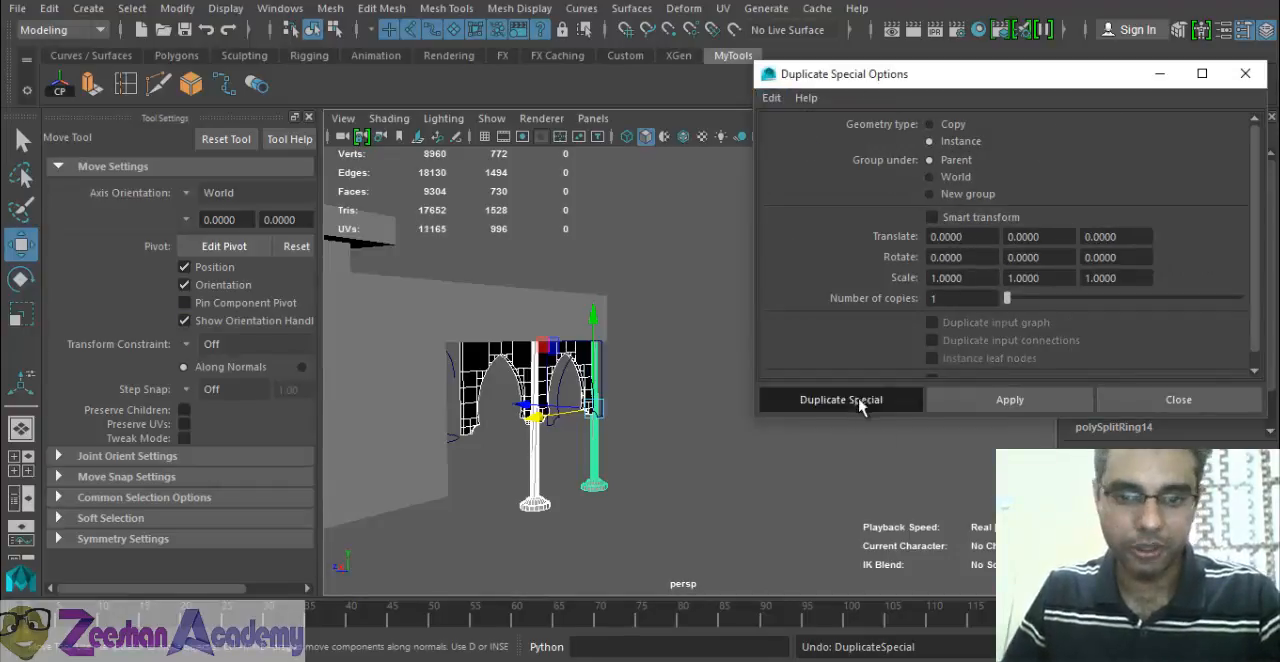
Move the instanced arches and pillars along X in the wireframe front view, with the leading pillar at about Translate X 35.137.
{"action": "left_click_drag", "start_coordinate": [840, 405], "coordinate": [751, 460], "text": "alt"}
{"action": "key", "text": "space"}
{"action": "middle_click_drag", "start_coordinate": [700, 460], "coordinate": [695, 459], "text": "alt"}
{"action": "key", "text": "space"}
{"action": "left_click_drag", "start_coordinate": [719, 422], "coordinate": [727, 478]}
{"action": "scroll", "coordinate": [709, 434], "scroll_direction": "down", "scroll_amount": 5}
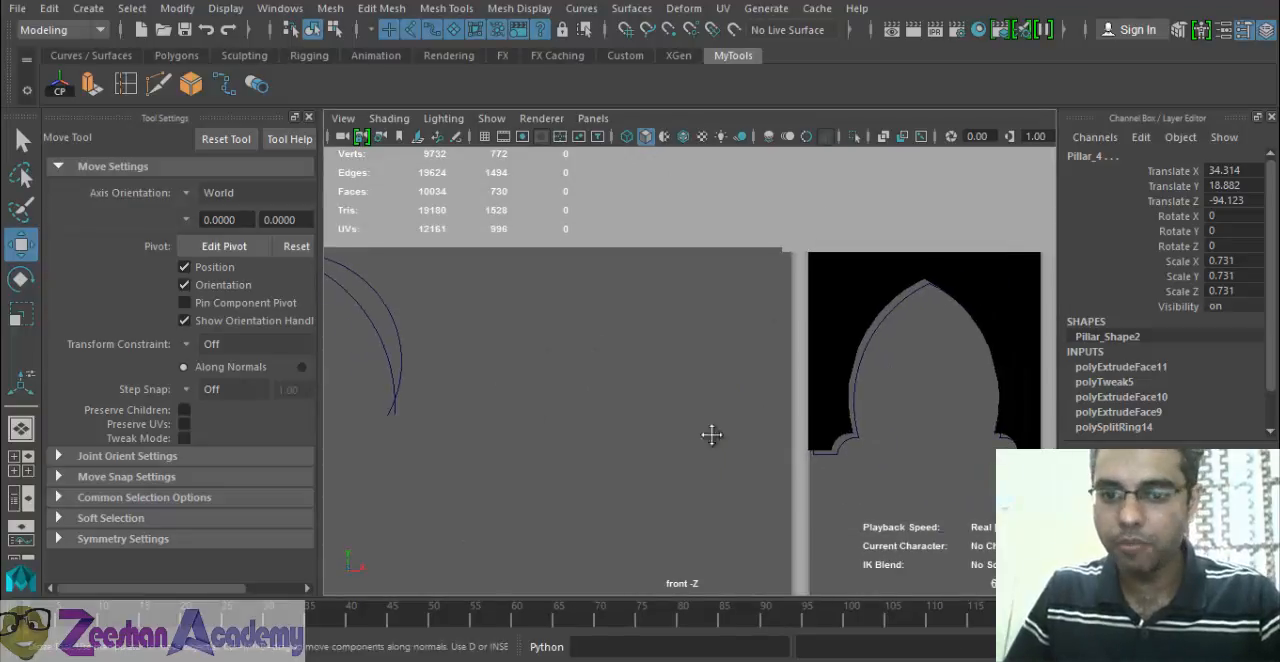
{"action": "key", "text": "4"}
{"action": "middle_click_drag", "start_coordinate": [498, 438], "coordinate": [496, 437], "text": "alt"}
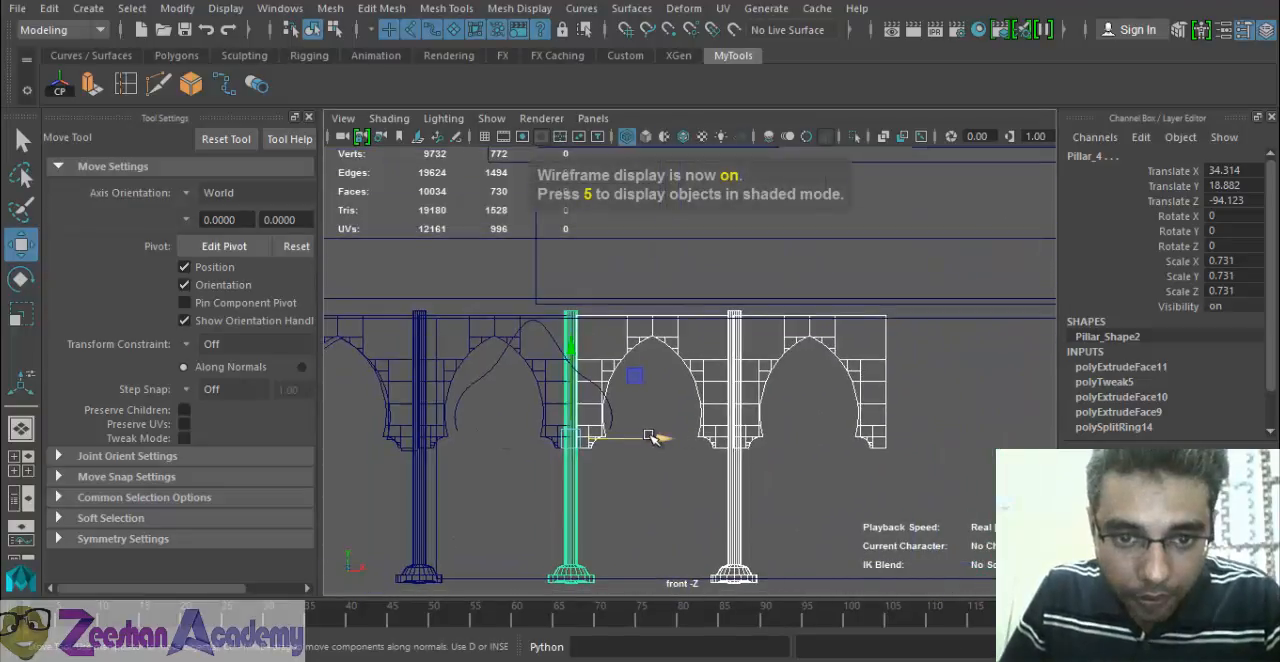
{"action": "mouse_move", "coordinate": [652, 438]}
{"action": "left_mouse_down"}
{"action": "mouse_move", "coordinate": [671, 437]}
{"action": "mouse_move", "coordinate": [660, 440]}
{"action": "left_mouse_up"}
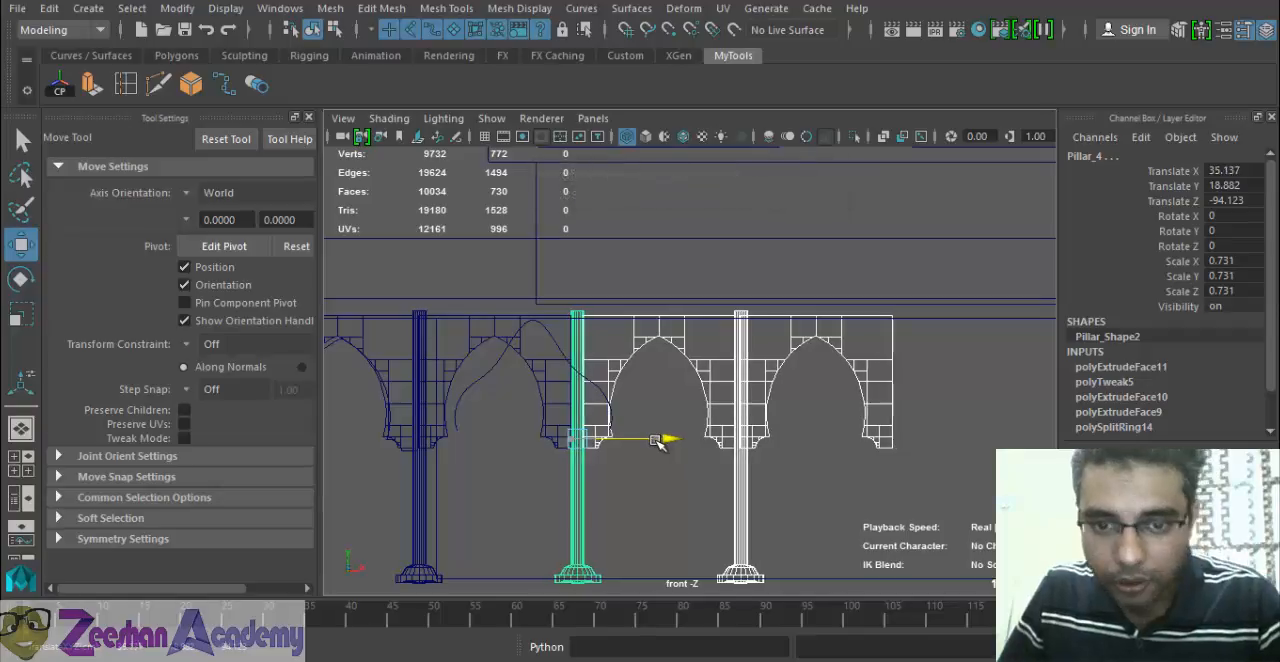
Duplicate the selected arches and pillars and move the copies along X, with the leading pillar at about Translate X 75.401.
{"action": "middle_click_drag", "start_coordinate": [748, 472], "coordinate": [625, 480], "text": "alt"}
{"action": "key", "text": "ctrl+d"}
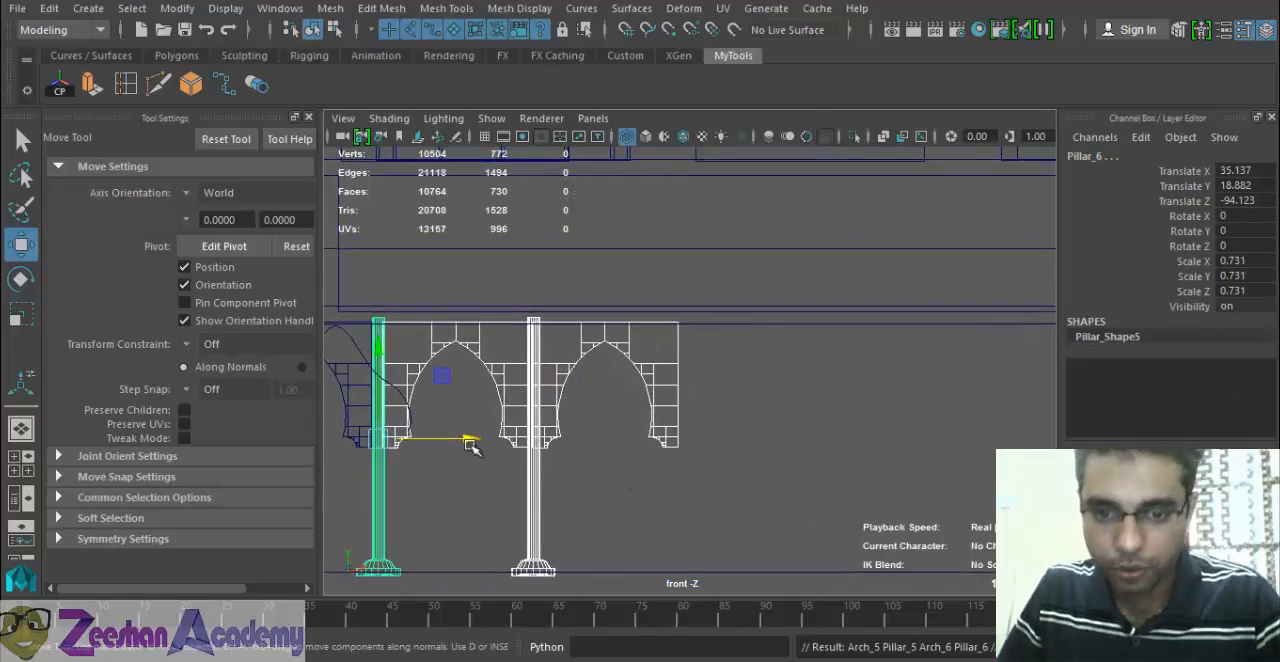
{"action": "left_click_drag", "start_coordinate": [471, 440], "coordinate": [771, 457]}
{"action": "scroll", "coordinate": [907, 476], "scroll_direction": "up", "scroll_amount": 5}
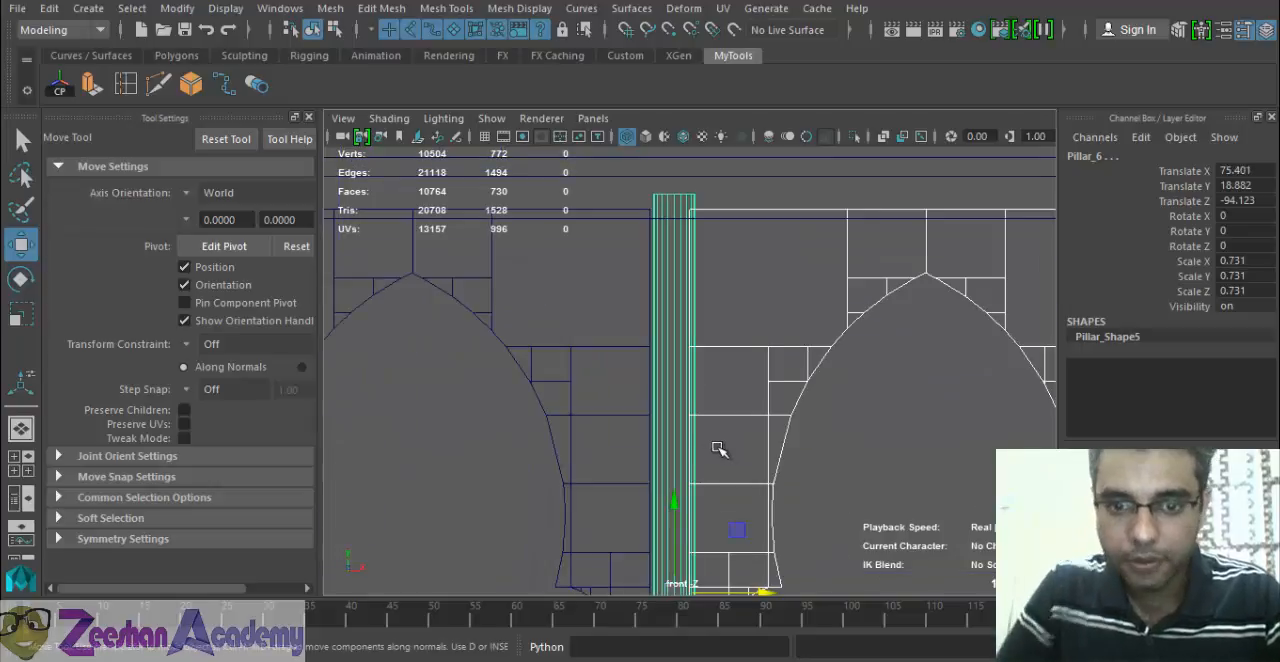
Nudge the newest arches and pillars along X to Translate X 75.174 on the leading pillar and check the row's alignment.
{"action": "key", "text": "alt+Left"}
{"action": "key", "text": "alt+Left"}
{"action": "key", "text": "alt+Left"}
{"action": "key", "text": "alt+Left"}
{"action": "key", "text": "alt+Left"}
{"action": "key", "text": "alt+Left"}
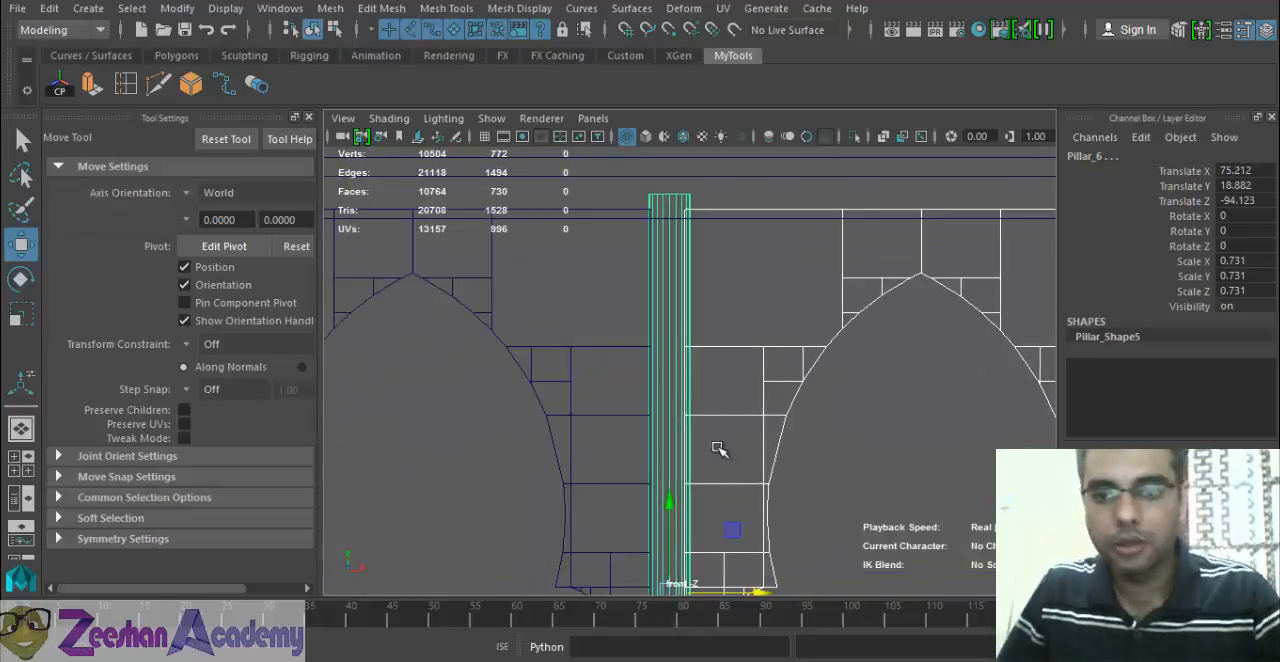
{"action": "scroll", "coordinate": [760, 465], "scroll_direction": "down", "scroll_amount": 4}
{"action": "right_click_drag", "start_coordinate": [515, 465], "coordinate": [450, 463], "text": "alt"}
{"action": "middle_click_drag", "start_coordinate": [880, 490], "coordinate": [574, 428], "text": "alt"}
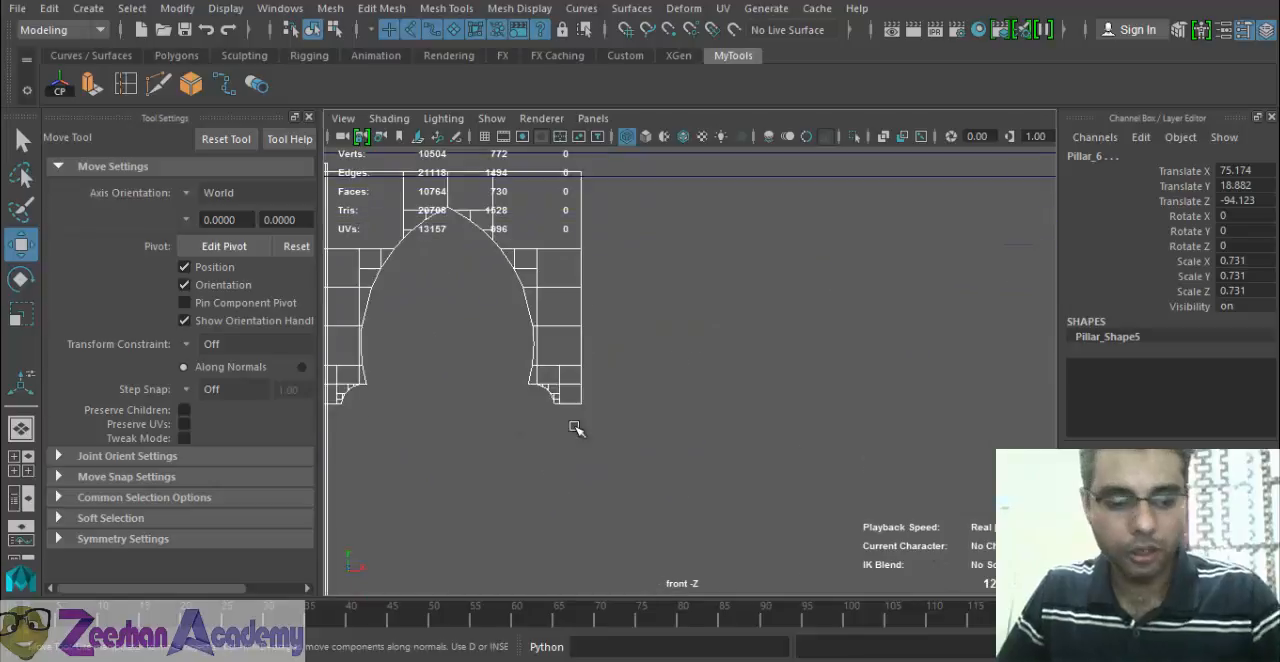
{"action": "right_click_drag", "start_coordinate": [760, 410], "coordinate": [648, 396], "text": "alt"}
{"action": "middle_click_drag", "start_coordinate": [648, 396], "coordinate": [986, 483], "text": "alt"}
{"action": "right_click_drag", "start_coordinate": [986, 483], "coordinate": [896, 475], "text": "alt"}
{"action": "middle_click_drag", "start_coordinate": [579, 446], "coordinate": [639, 438], "text": "alt"}
{"action": "right_click_drag", "start_coordinate": [1010, 450], "coordinate": [557, 430], "text": "alt"}
{"action": "mouse_move", "coordinate": [557, 430]}
{"action": "middle_mouse_down", "text": "alt"}
{"action": "mouse_move", "coordinate": [624, 430]}
{"action": "mouse_move", "coordinate": [572, 431]}
{"action": "middle_mouse_up", "text": "alt"}
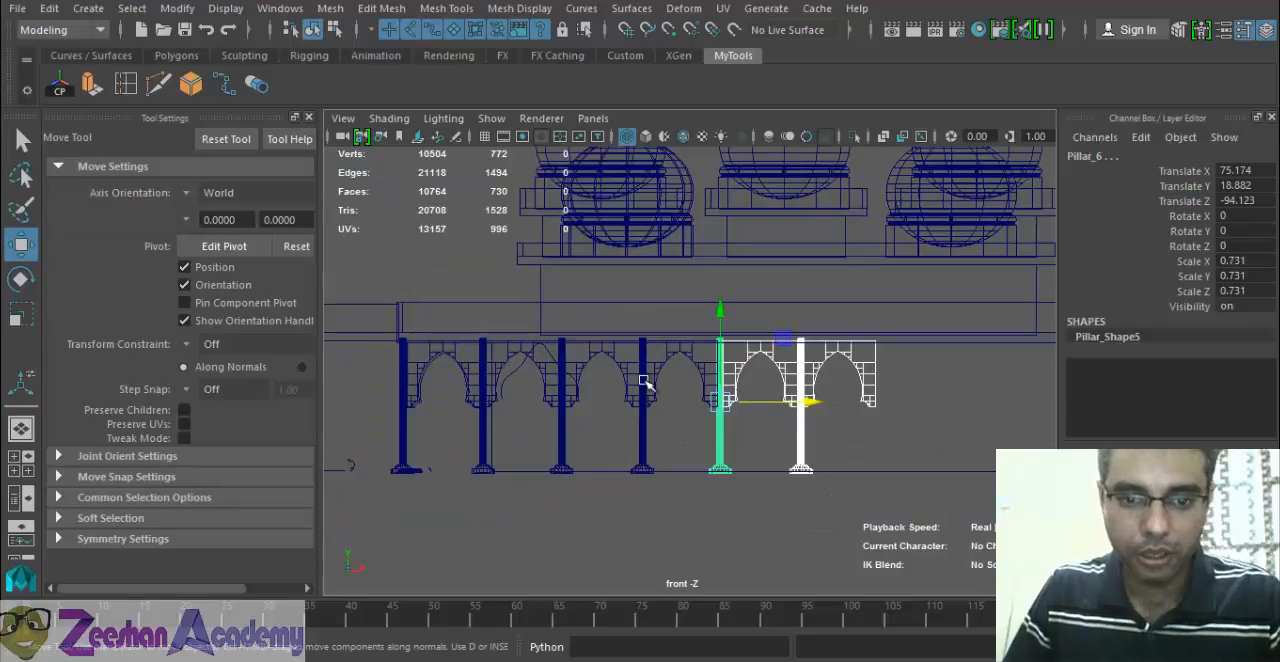
{"action": "left_click", "coordinate": [643, 382]}
{"action": "left_click", "coordinate": [586, 362]}
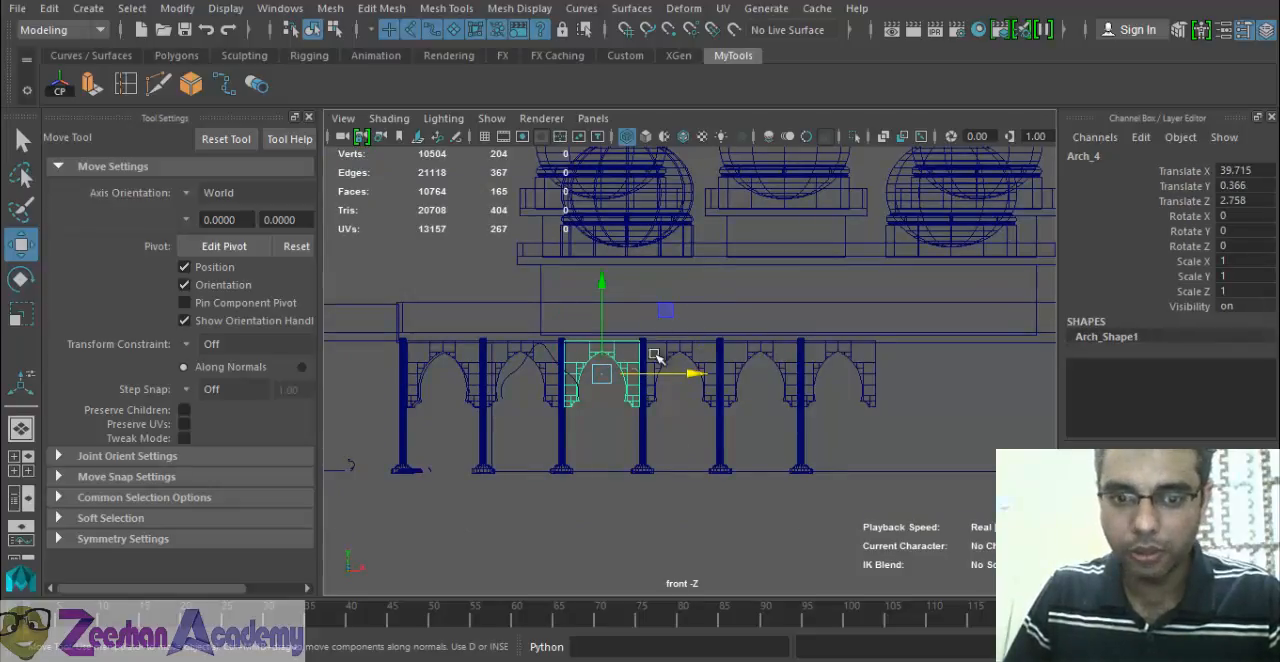
{"action": "right_click_drag", "start_coordinate": [640, 356], "coordinate": [549, 153]}
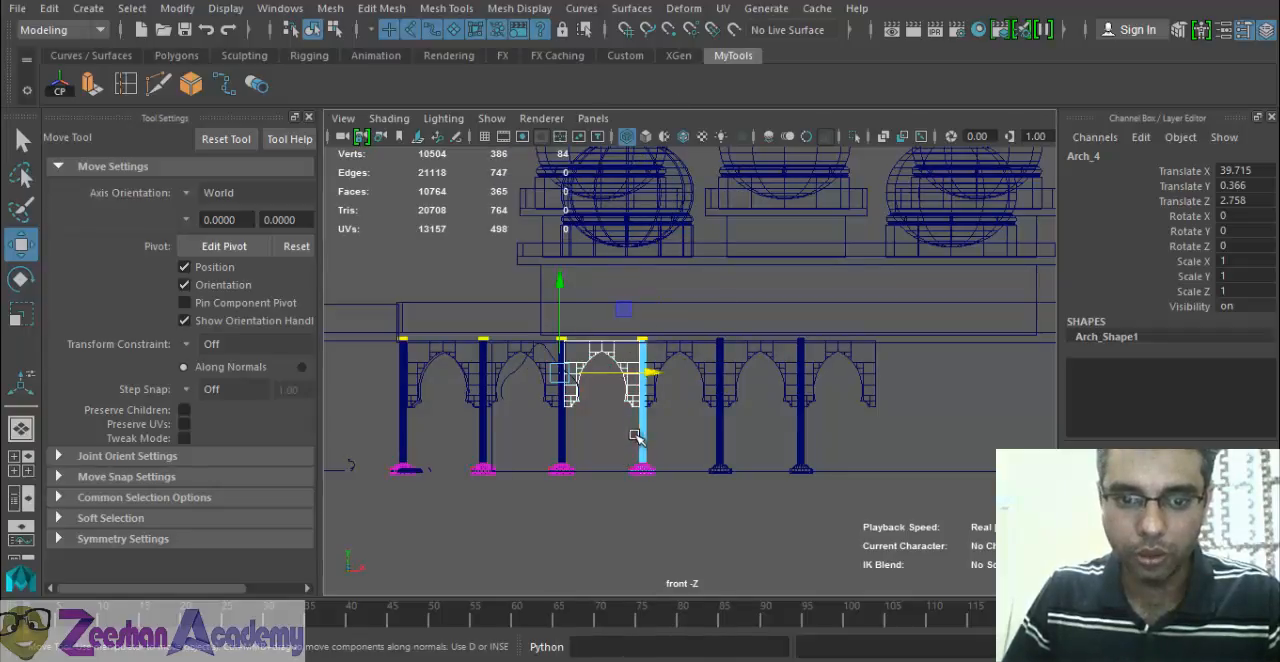
{"action": "left_click", "coordinate": [540, 370]}
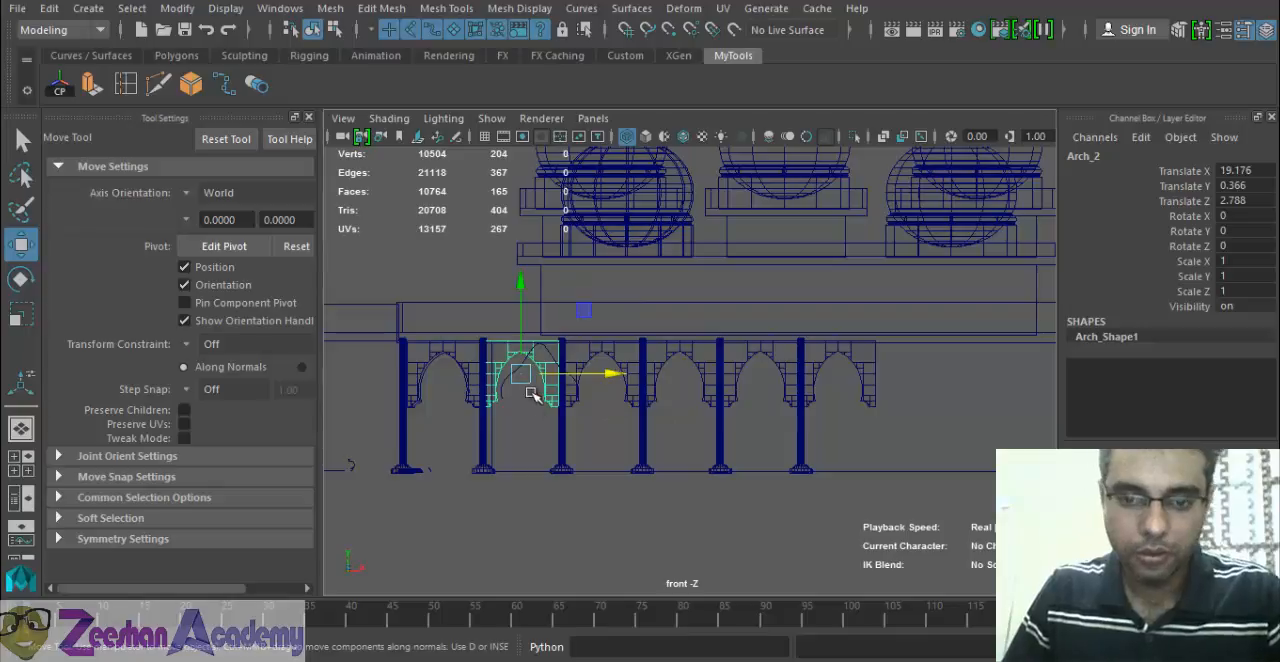
{"action": "scroll", "coordinate": [502, 407], "scroll_direction": "up", "scroll_amount": 1}
{"action": "middle_click_drag", "start_coordinate": [502, 407], "coordinate": [610, 408], "text": "alt"}
Undo the recent selections and nudges, and delete the last duplicated set of two arches and two pillars.
{"action": "key", "text": "ctrl+z"}
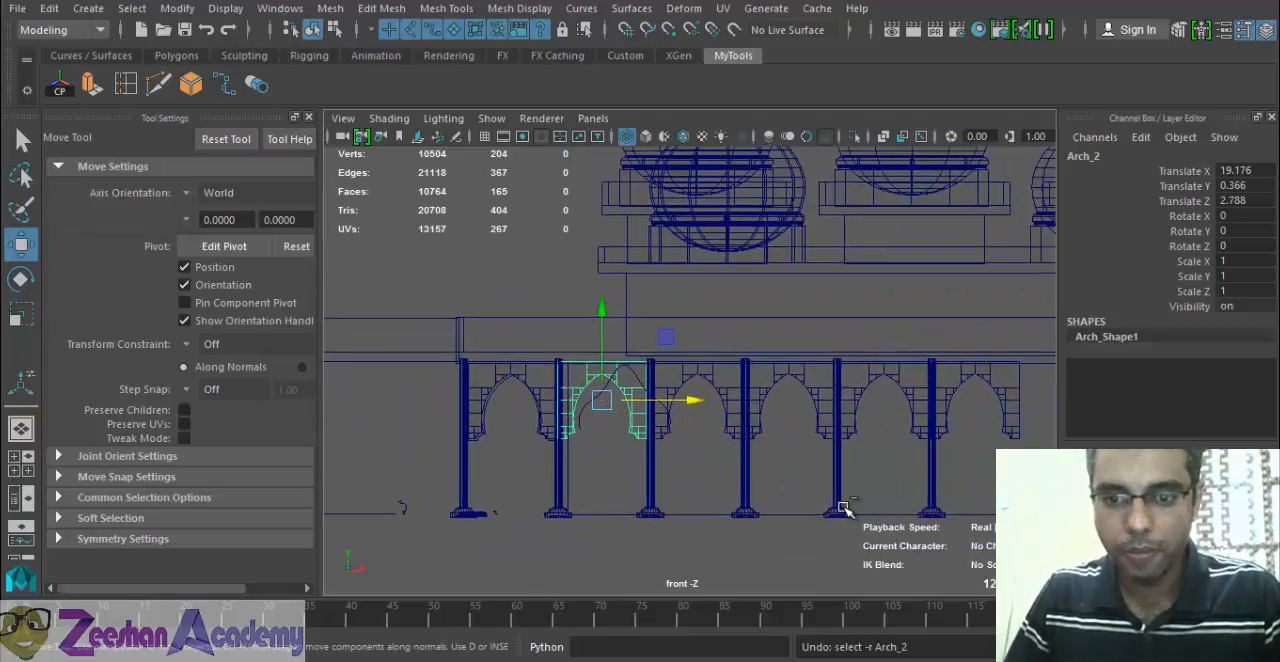
{"action": "key", "text": "ctrl+z"}
{"action": "key", "text": "ctrl+z"}
{"action": "key", "text": "ctrl+z"}
{"action": "key", "text": "ctrl+z"}
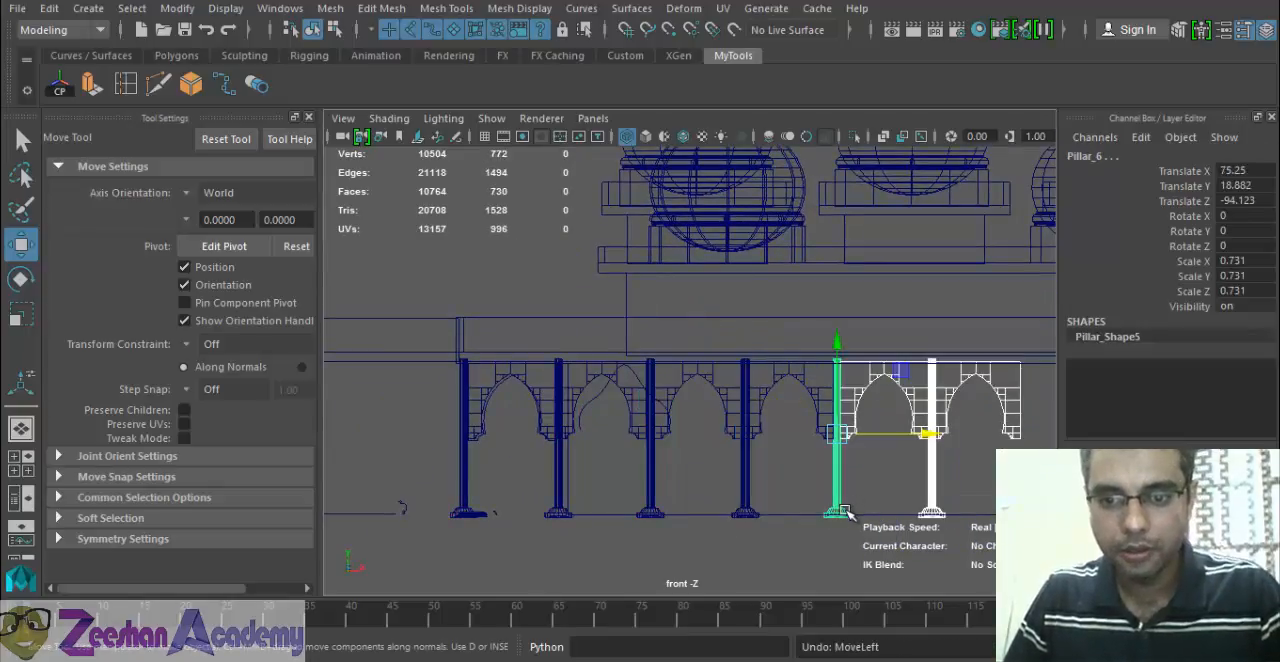
{"action": "key", "text": "ctrl+z"}
{"action": "key", "text": "ctrl+z"}
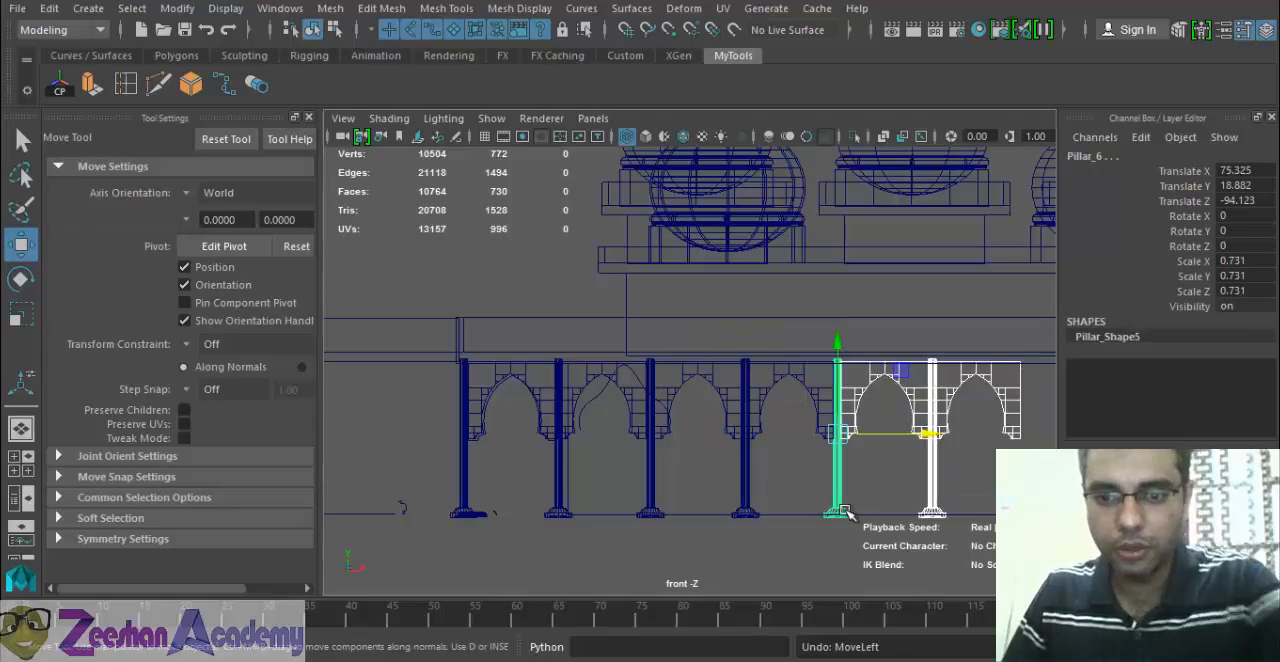
{"action": "key", "text": "Delete"}
Select the last two arches and last two pillars of the front row.
{"action": "left_click", "coordinate": [758, 382]}
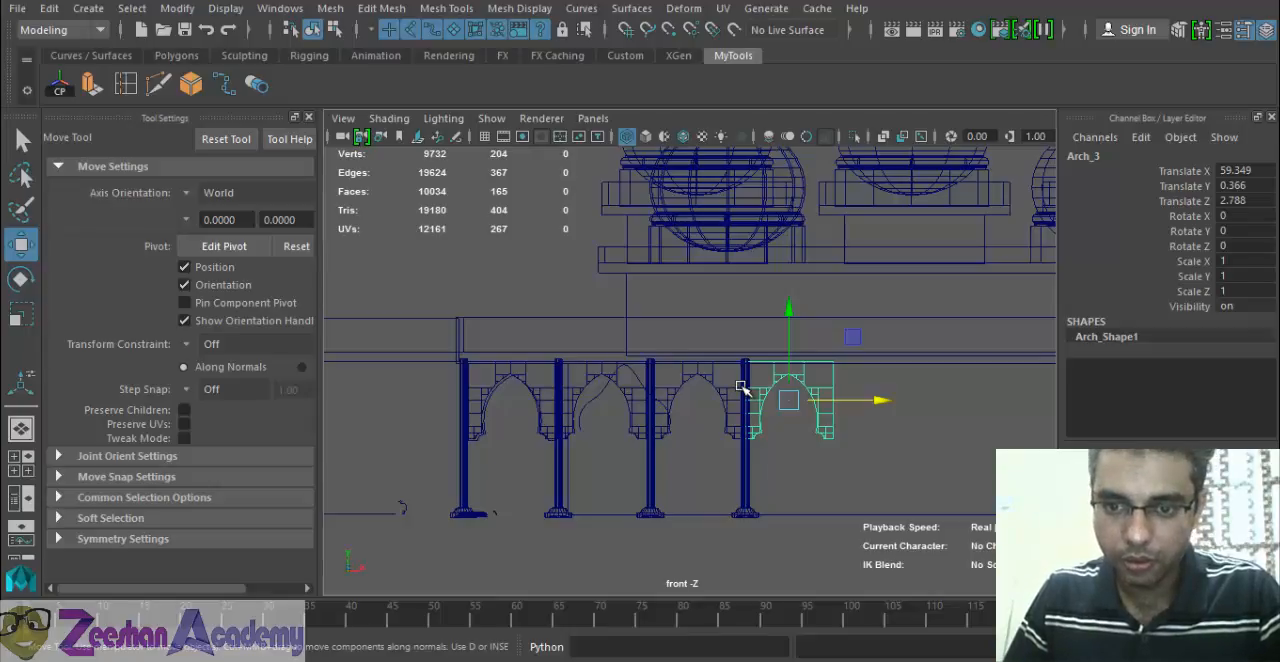
{"action": "left_click_drag", "start_coordinate": [744, 379], "coordinate": [937, 405]}
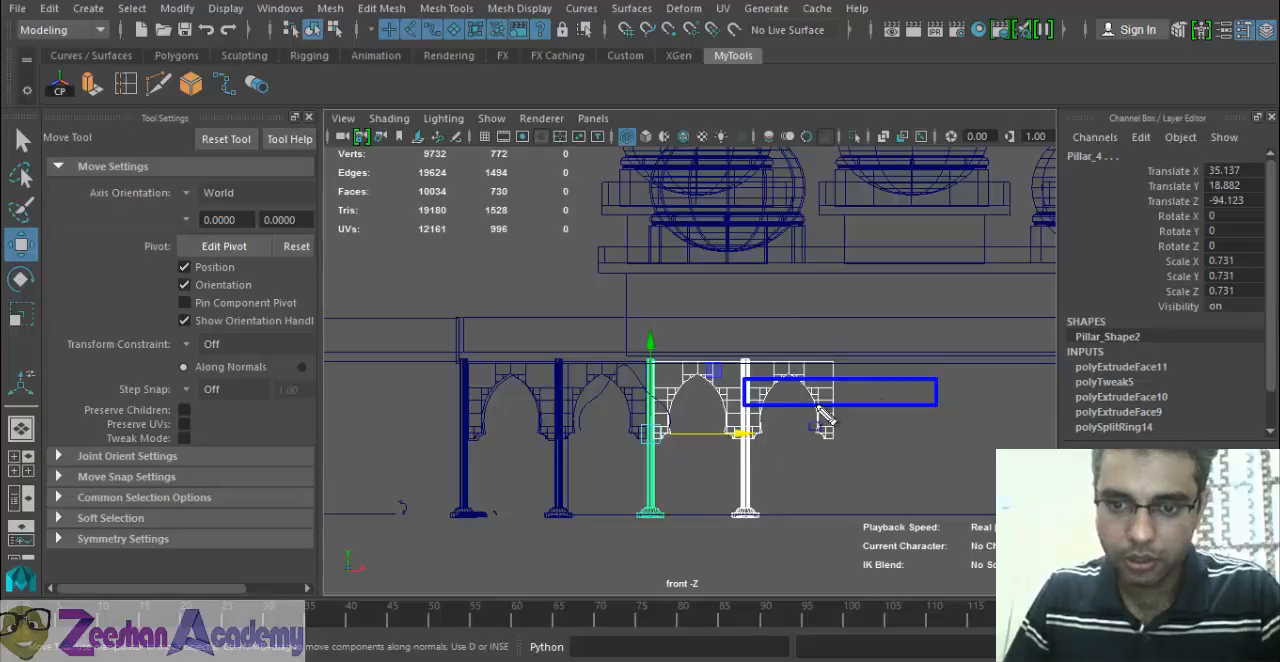
{"action": "left_click_drag", "start_coordinate": [810, 402], "coordinate": [832, 438]}
{"action": "left_click_drag", "start_coordinate": [882, 403], "coordinate": [1017, 430]}
{"action": "mouse_move", "coordinate": [940, 312]}
{"action": "left_mouse_down"}
{"action": "mouse_move", "coordinate": [585, 228]}
{"action": "mouse_move", "coordinate": [585, 110]}
{"action": "left_mouse_up"}
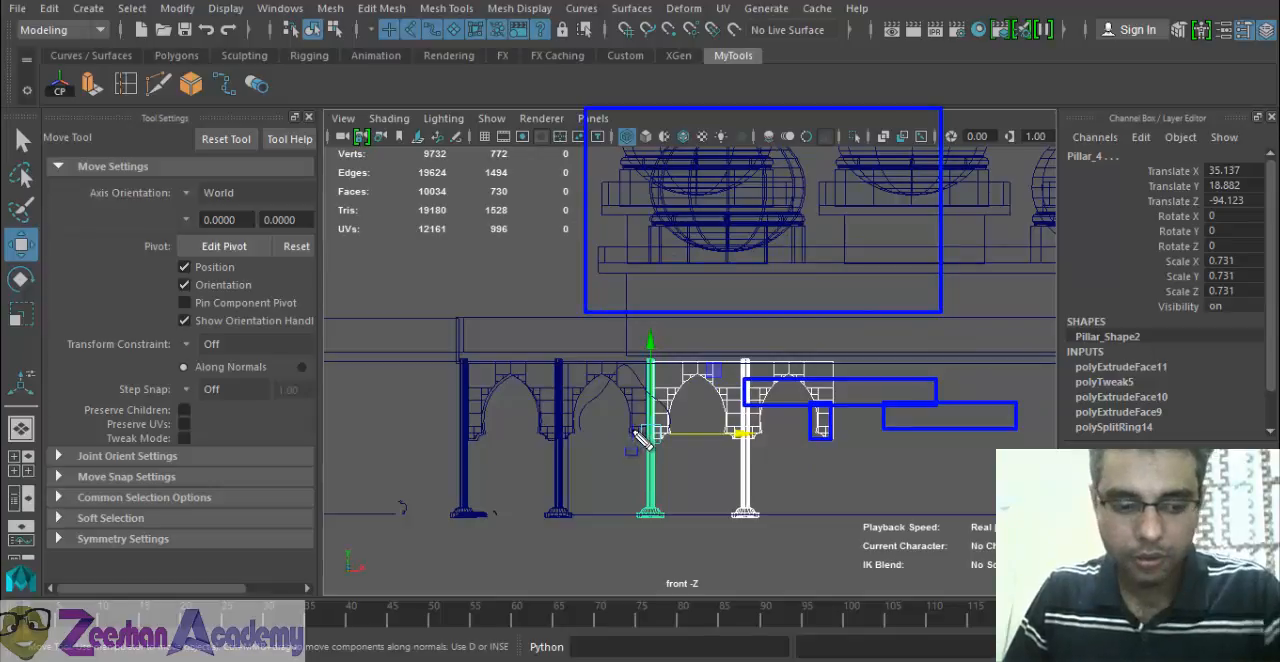
{"action": "key", "text": "Escape"}
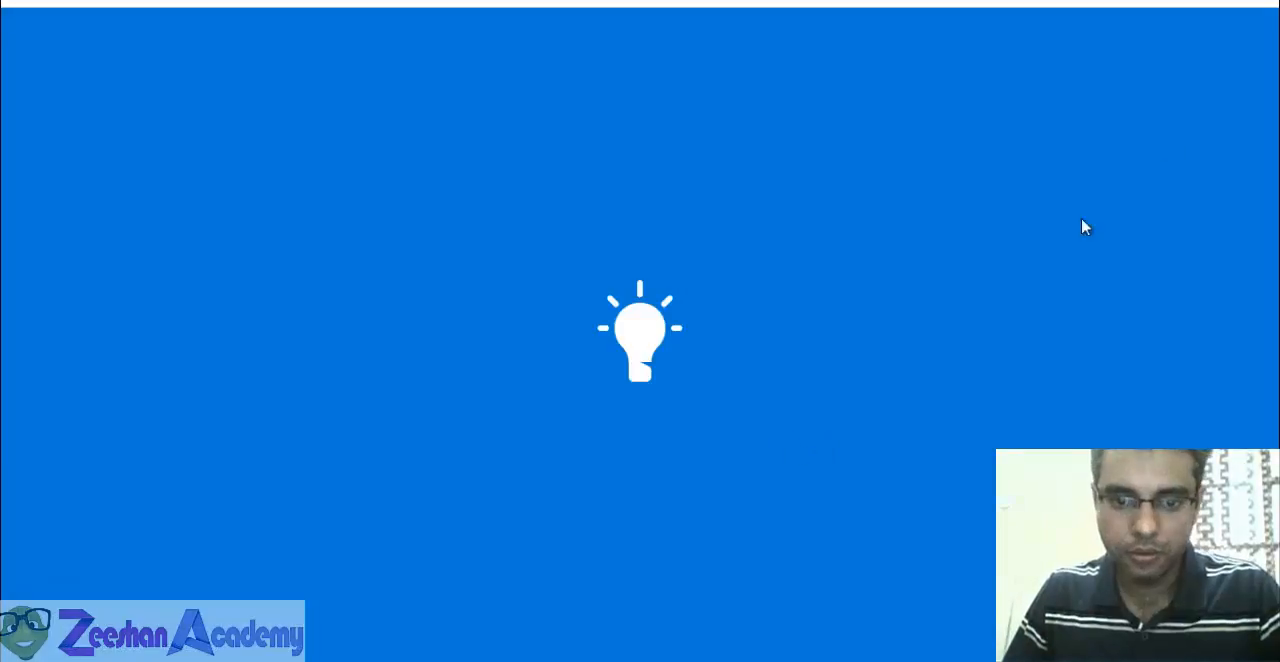
{"action": "left_click", "coordinate": [1258, 4]}
{"action": "middle_click_drag", "start_coordinate": [780, 443], "coordinate": [692, 445], "text": "alt"}
{"action": "left_click_drag", "start_coordinate": [646, 435], "coordinate": [717, 451]}
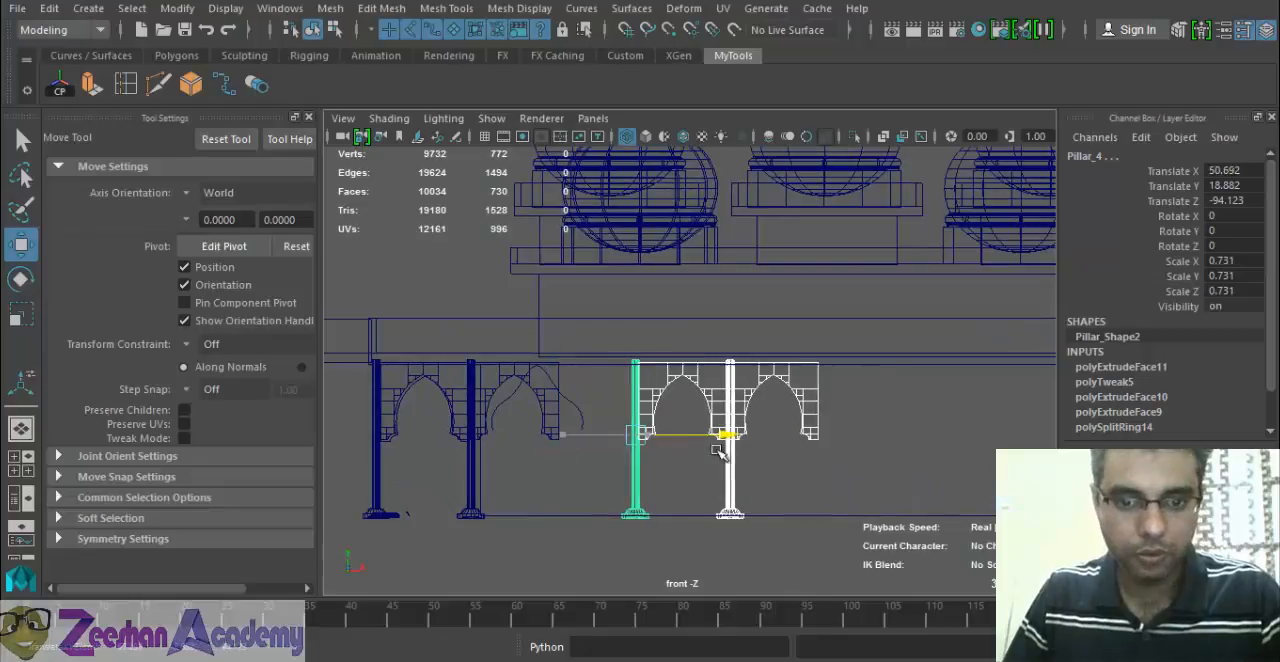
{"action": "key", "text": "ctrl+z"}
Duplicate the selected arches and pillars with Duplicate Special and move the copies along X, with the leading pillar at Translate X 74.934.
{"action": "left_click", "coordinate": [49, 9]}
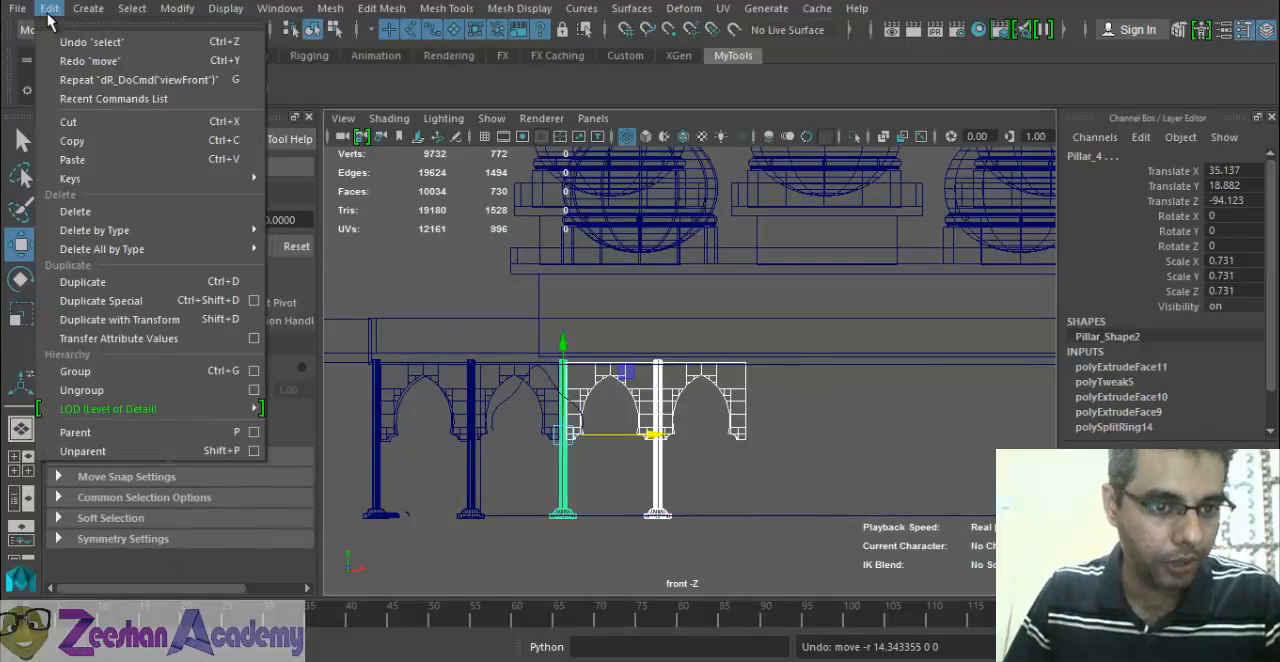
{"action": "left_click", "coordinate": [224, 305]}
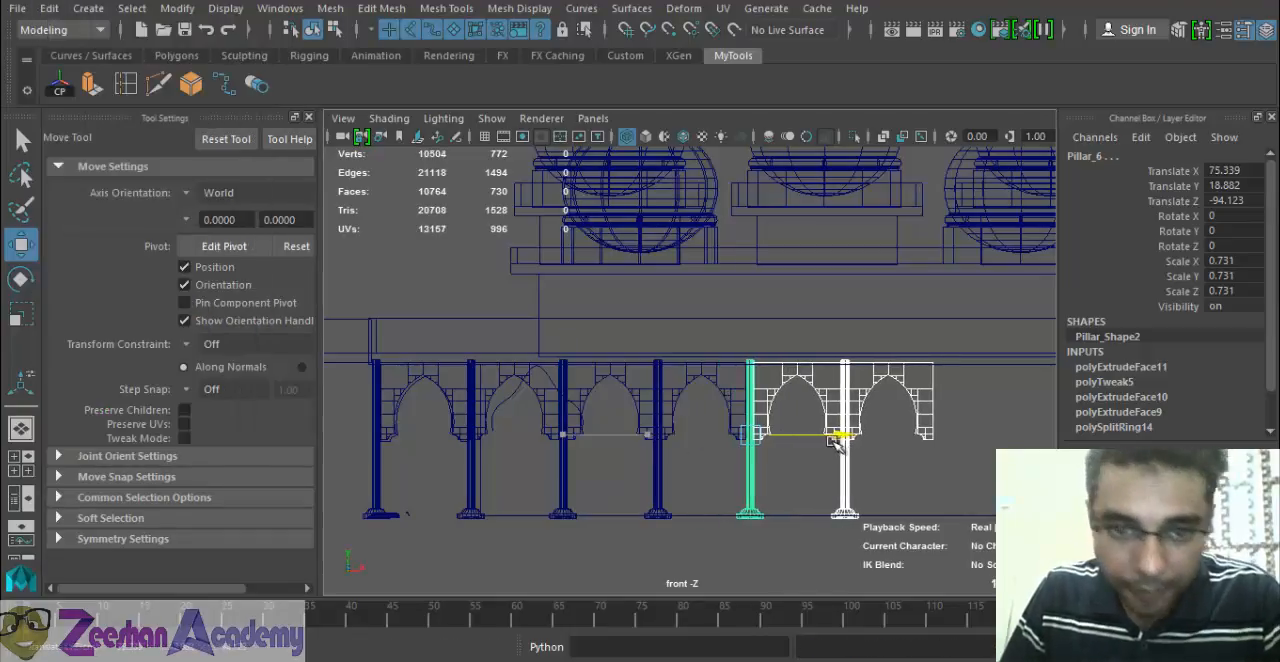
{"action": "scroll", "coordinate": [835, 443], "scroll_direction": "up", "scroll_amount": 10}
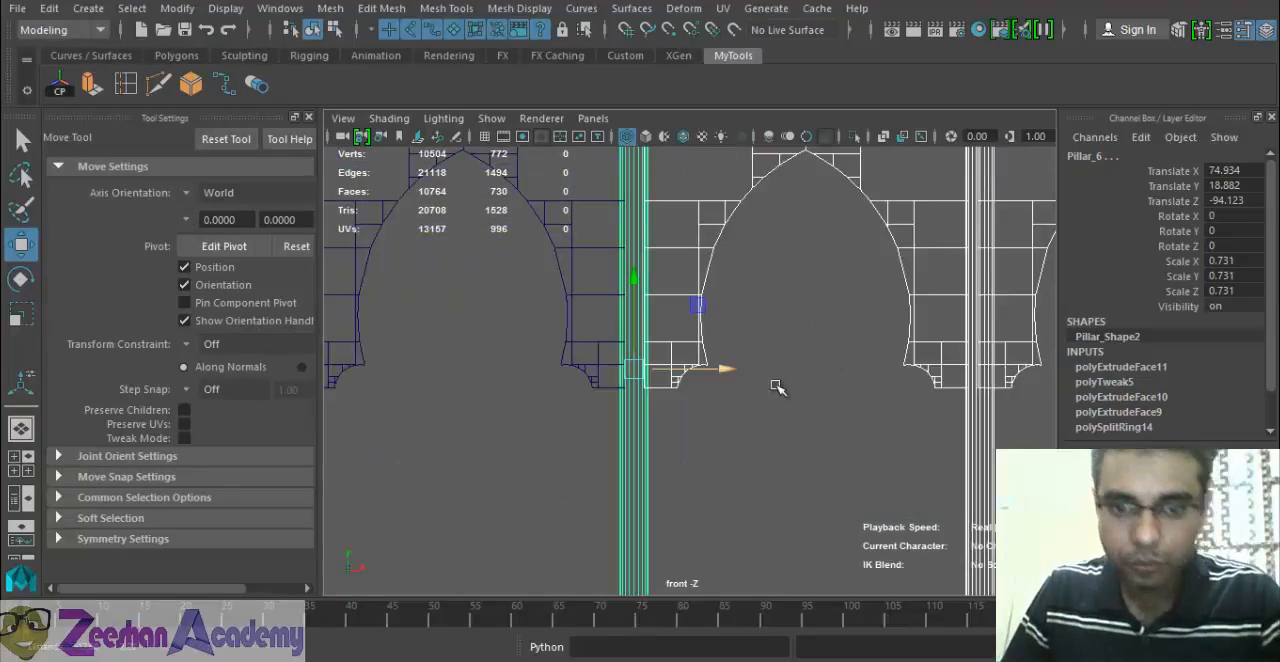
{"action": "scroll", "coordinate": [778, 388], "scroll_direction": "down", "scroll_amount": 10}
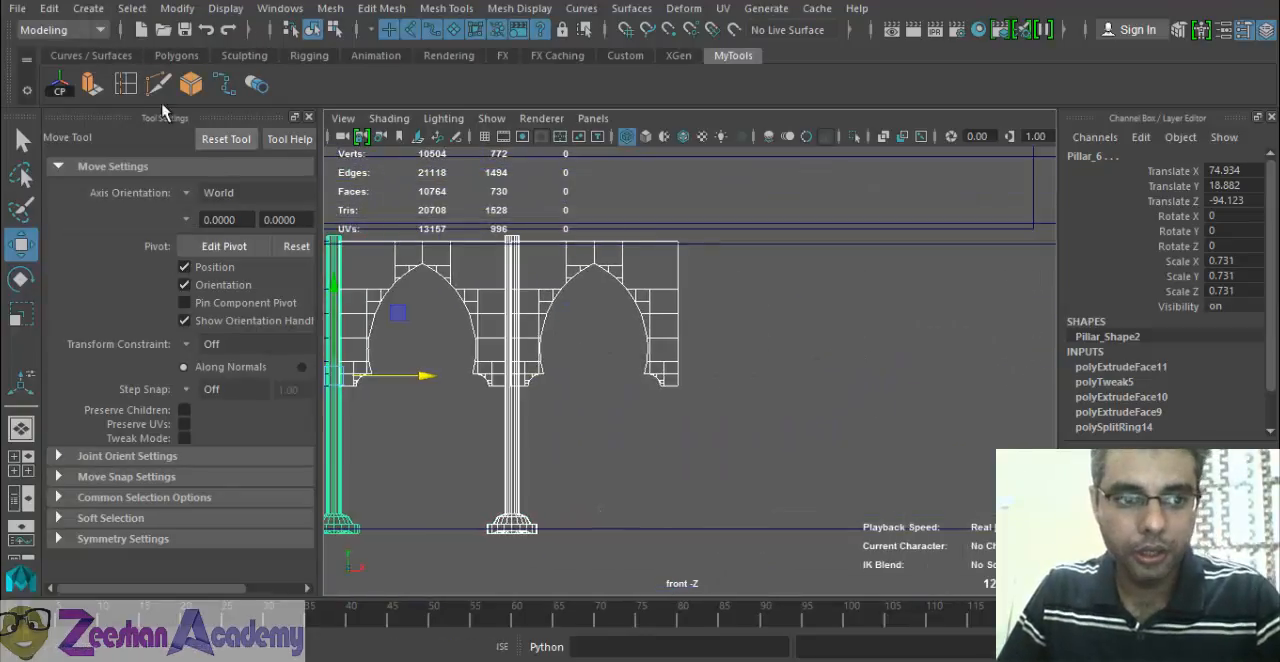
Add Duplicate Special as a shortcut to the MyTools shelf.
{"action": "left_click", "coordinate": [49, 8]}
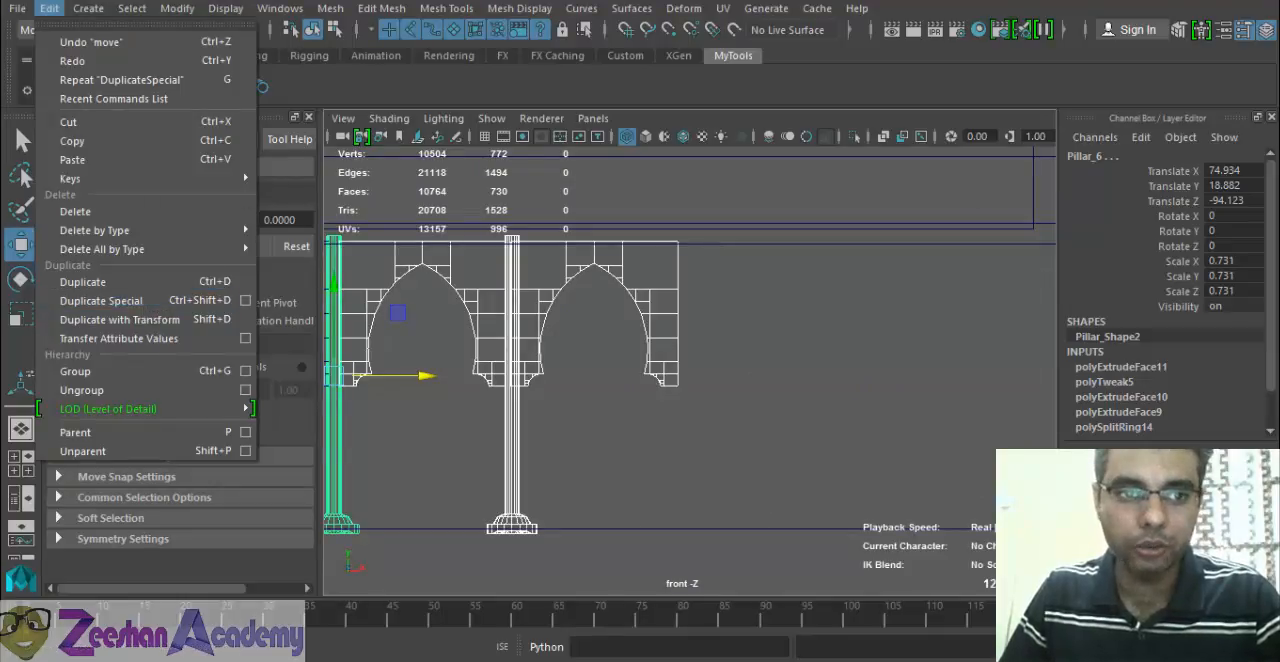
{"action": "left_click", "coordinate": [298, 88]}
{"action": "left_click", "coordinate": [49, 8]}
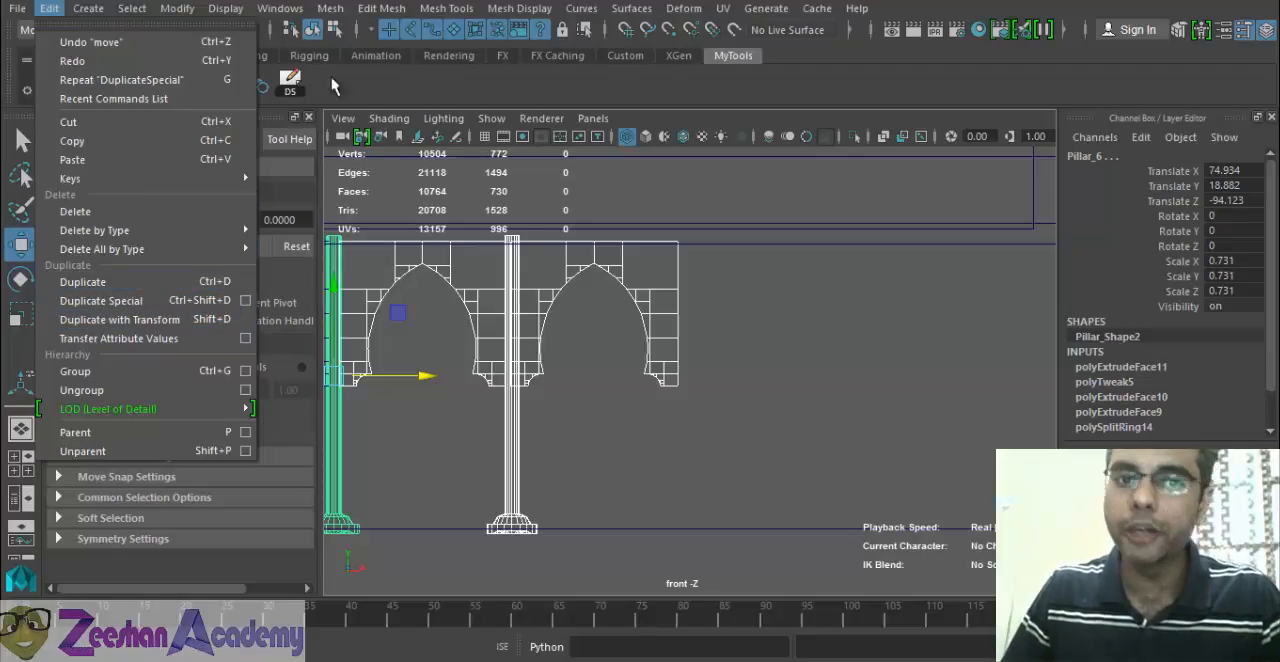
Duplicate the two arches and two pillars again and align the copies at the row's end, with the leading pillar at Translate X 114.957.
{"action": "left_click", "coordinate": [290, 90]}
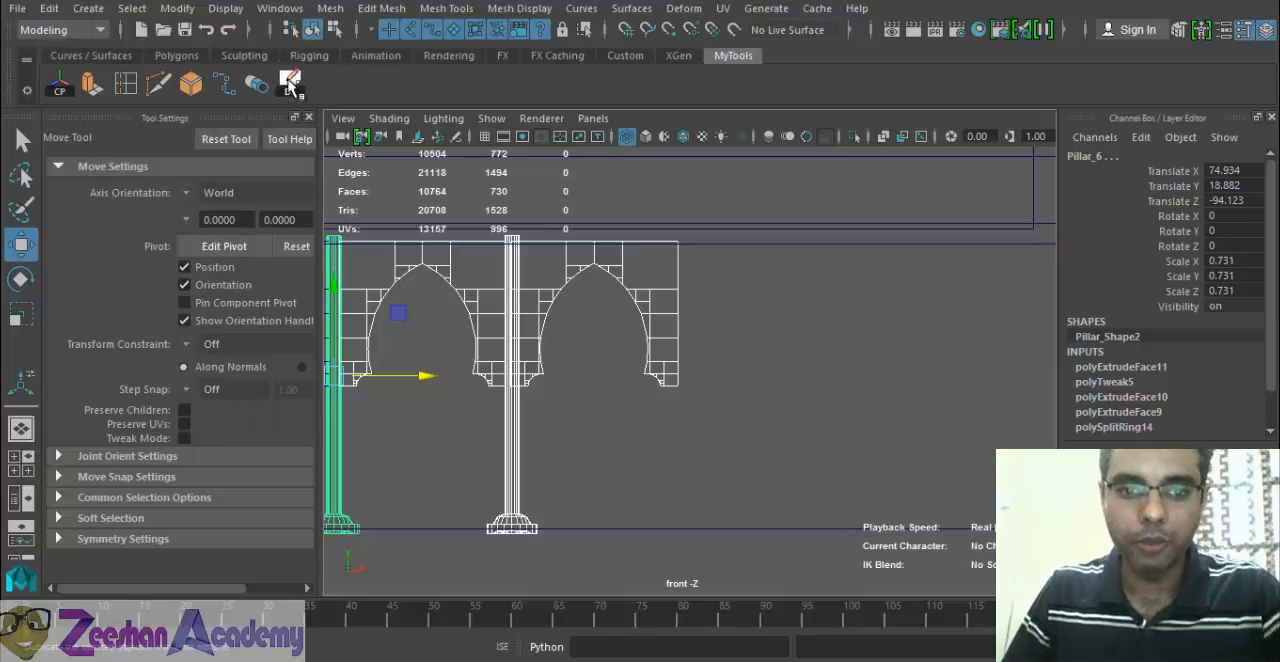
{"action": "left_click_drag", "start_coordinate": [449, 378], "coordinate": [777, 381]}
{"action": "middle_click_drag", "start_coordinate": [777, 381], "coordinate": [674, 431], "text": "alt"}
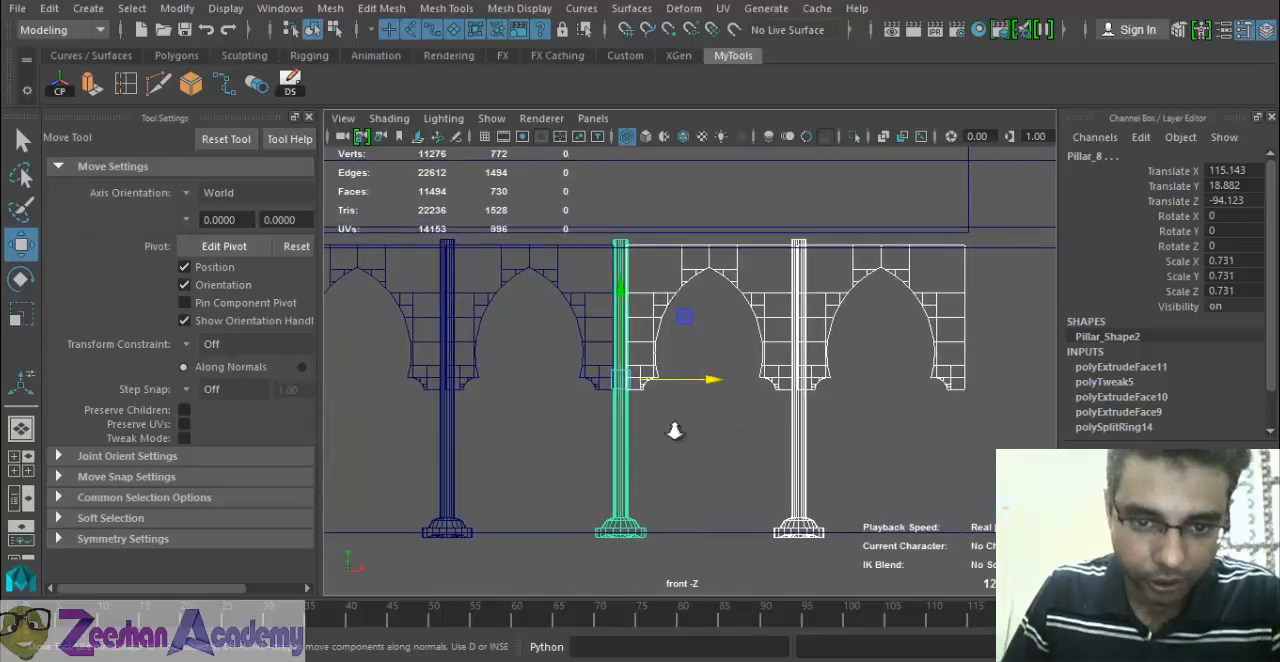
{"action": "scroll", "coordinate": [674, 431], "scroll_direction": "up", "scroll_amount": 3}
{"action": "left_click_drag", "start_coordinate": [622, 398], "coordinate": [612, 391]}
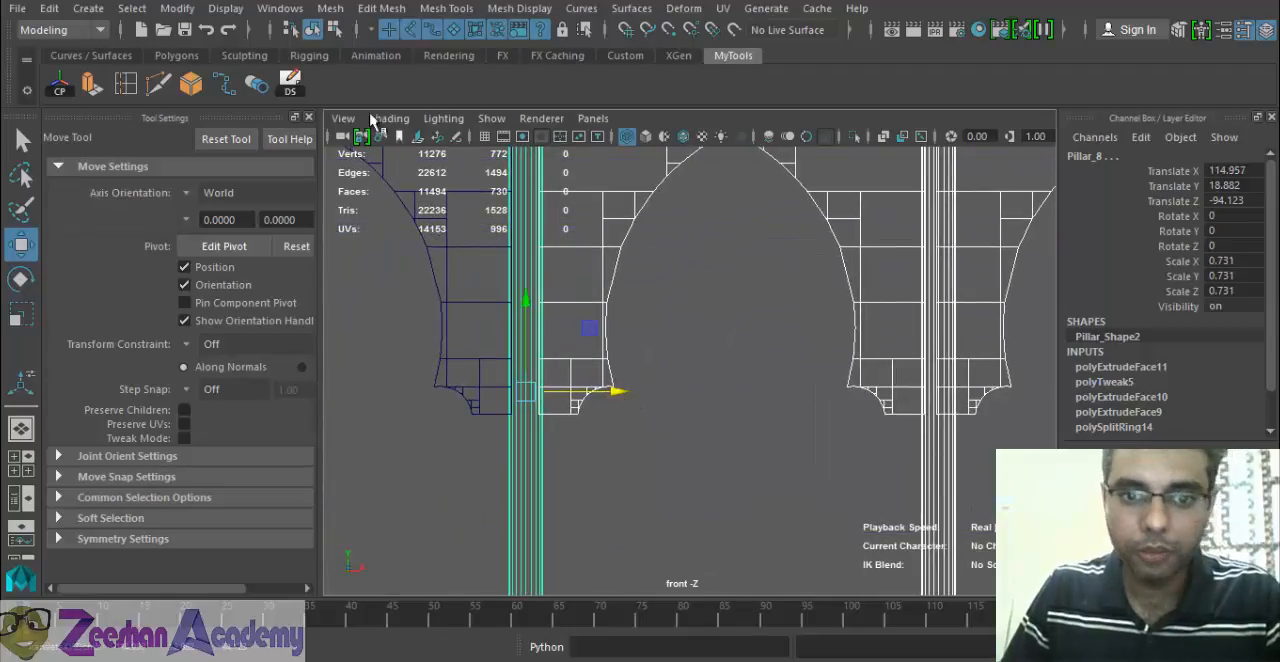
Duplicate the newest arches and pillars once more and extend the row along X, with the leading pillar at Translate X 154.87.
{"action": "left_click", "coordinate": [290, 82]}
{"action": "scroll", "coordinate": [843, 422], "scroll_direction": "down", "scroll_amount": 4}
{"action": "middle_click_drag", "start_coordinate": [720, 382], "coordinate": [307, 390], "text": "alt"}
{"action": "scroll", "coordinate": [340, 348], "scroll_direction": "down", "scroll_amount": 3}
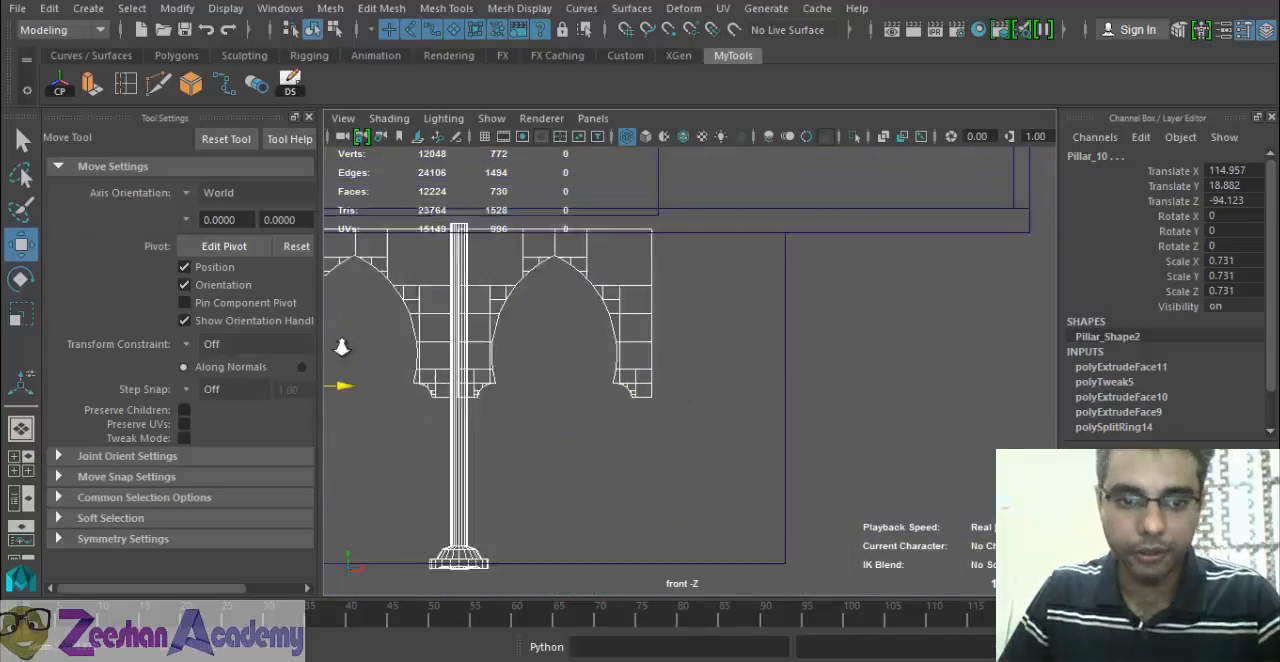
{"action": "left_click_drag", "start_coordinate": [440, 388], "coordinate": [742, 324]}
Inspect the extended arcade in the shaded perspective view, checking how its last arch meets the end of the roof.
{"action": "key", "text": "space"}
{"action": "mouse_move", "coordinate": [726, 433]}
{"action": "left_mouse_down", "text": "alt"}
{"action": "mouse_move", "coordinate": [588, 438]}
{"action": "mouse_move", "coordinate": [774, 440]}
{"action": "mouse_move", "coordinate": [594, 451]}
{"action": "left_mouse_up", "text": "alt"}
{"action": "key", "text": "5"}
{"action": "scroll", "coordinate": [774, 440], "scroll_direction": "down", "scroll_amount": 4}
{"action": "scroll", "coordinate": [600, 450], "scroll_direction": "up", "scroll_amount": 5}
{"action": "left_click_drag", "start_coordinate": [677, 427], "coordinate": [660, 388], "text": "alt"}
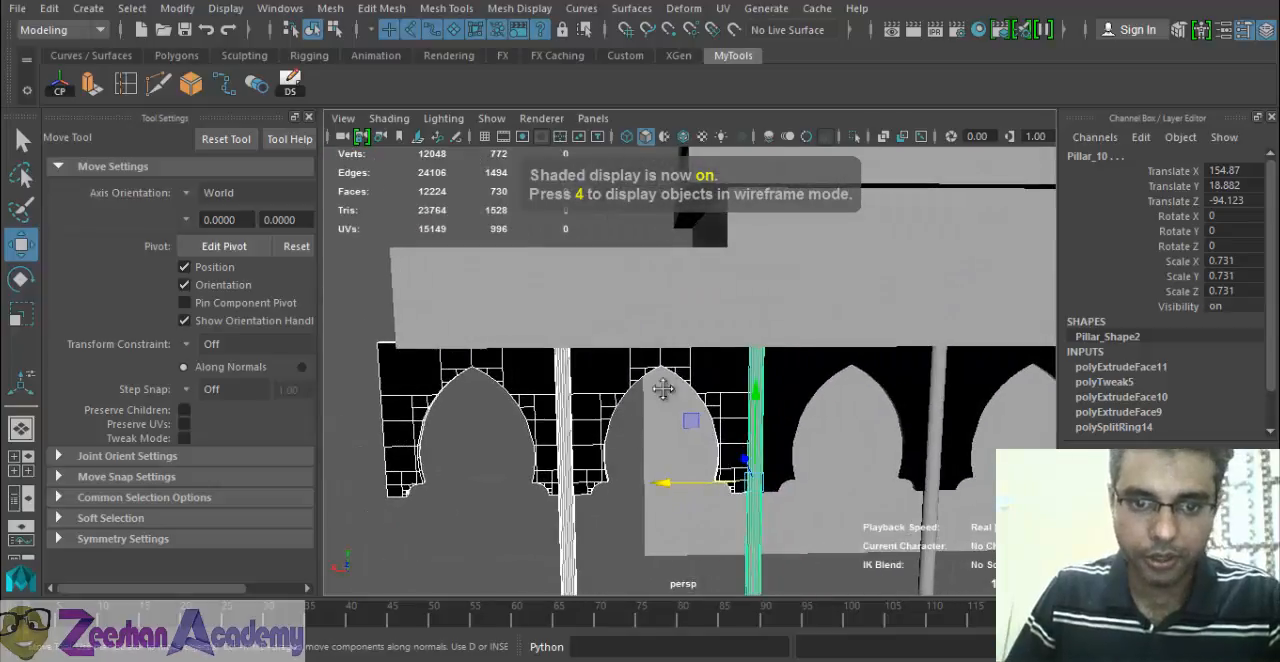
{"action": "scroll", "coordinate": [660, 388], "scroll_direction": "down", "scroll_amount": 3}
{"action": "middle_click_drag", "start_coordinate": [660, 388], "coordinate": [722, 332], "text": "alt"}
{"action": "left_click", "coordinate": [547, 310]}
{"action": "left_click_drag", "start_coordinate": [547, 310], "coordinate": [583, 363], "text": "alt"}
{"action": "scroll", "coordinate": [491, 292], "scroll_direction": "down", "scroll_amount": 6}
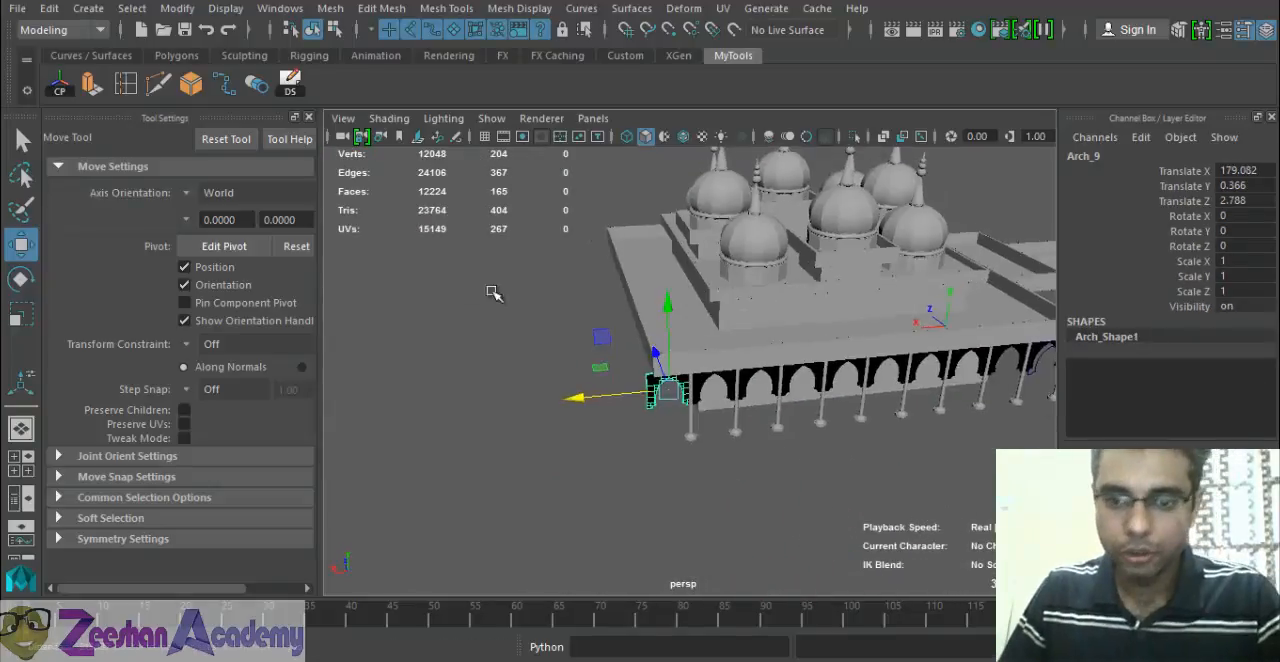
{"action": "middle_click_drag", "start_coordinate": [900, 275], "coordinate": [674, 340], "text": "alt"}
{"action": "left_click_drag", "start_coordinate": [674, 340], "coordinate": [672, 415], "text": "alt"}
{"action": "left_click_drag", "start_coordinate": [498, 390], "coordinate": [608, 334], "text": "alt"}
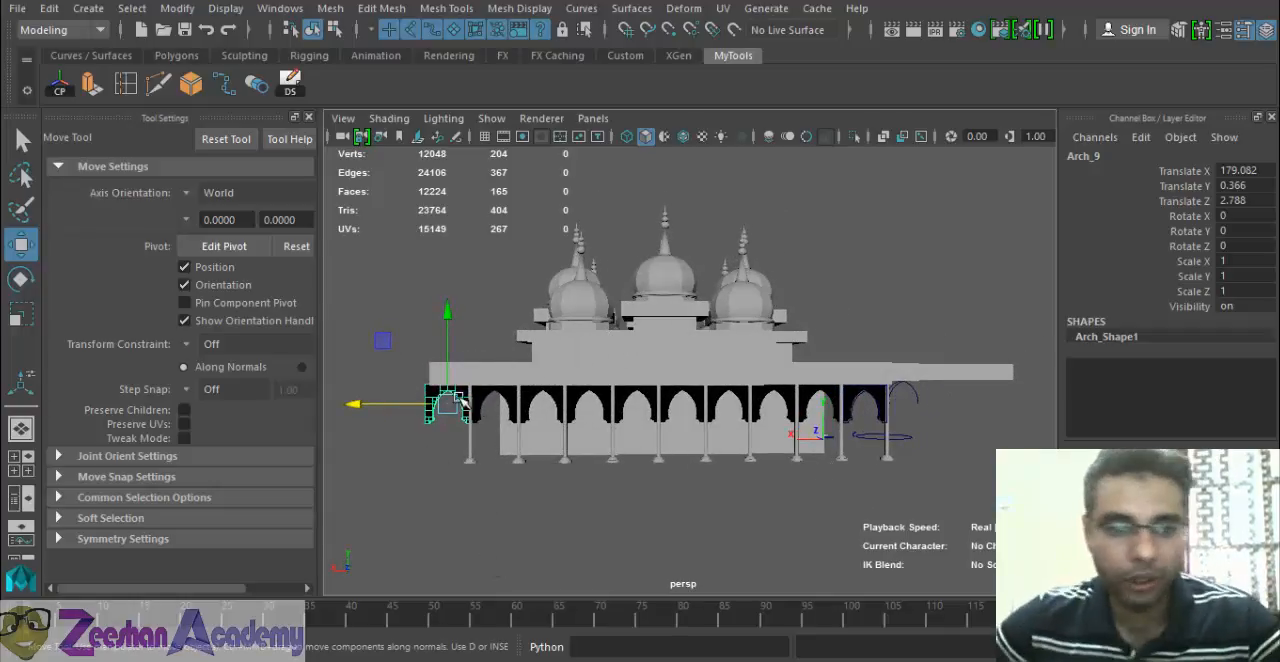
Select the main building block with the roof, switch it to vertex editing and show it in the wireframe front view.
{"action": "left_click", "coordinate": [480, 368]}
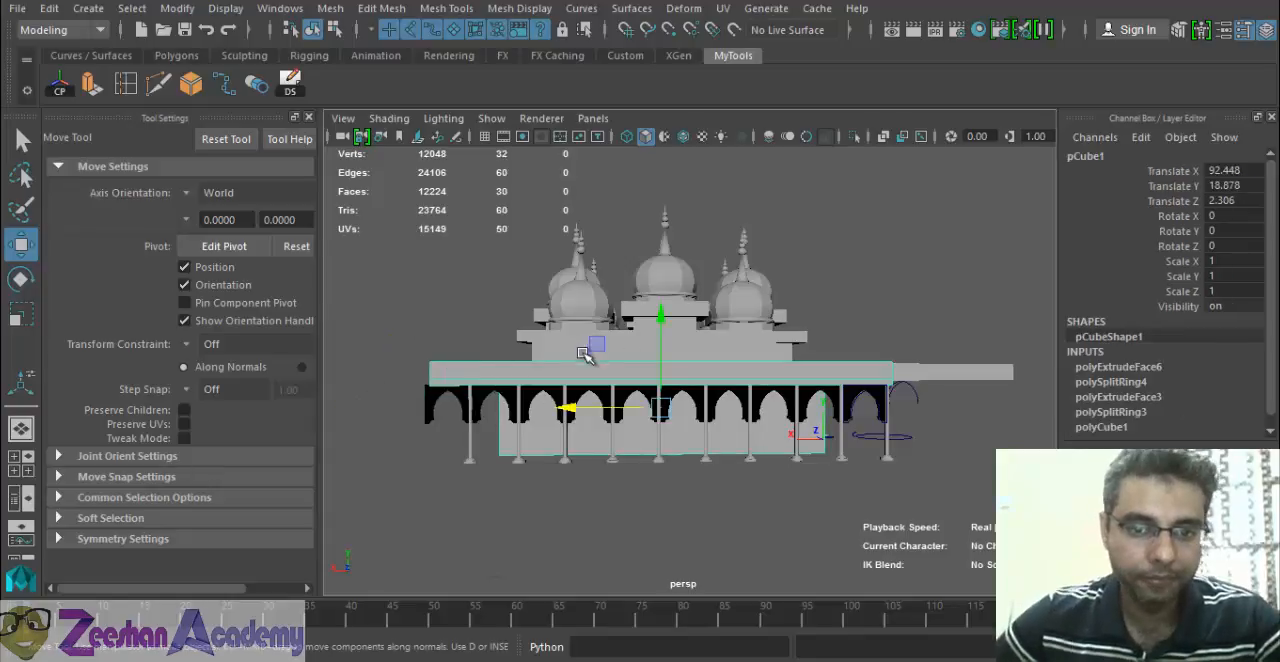
{"action": "middle_click_drag", "start_coordinate": [450, 337], "coordinate": [540, 252], "text": "alt"}
{"action": "left_click_drag", "start_coordinate": [624, 314], "coordinate": [729, 157], "text": "alt"}
{"action": "right_click_drag", "start_coordinate": [729, 157], "coordinate": [645, 163]}
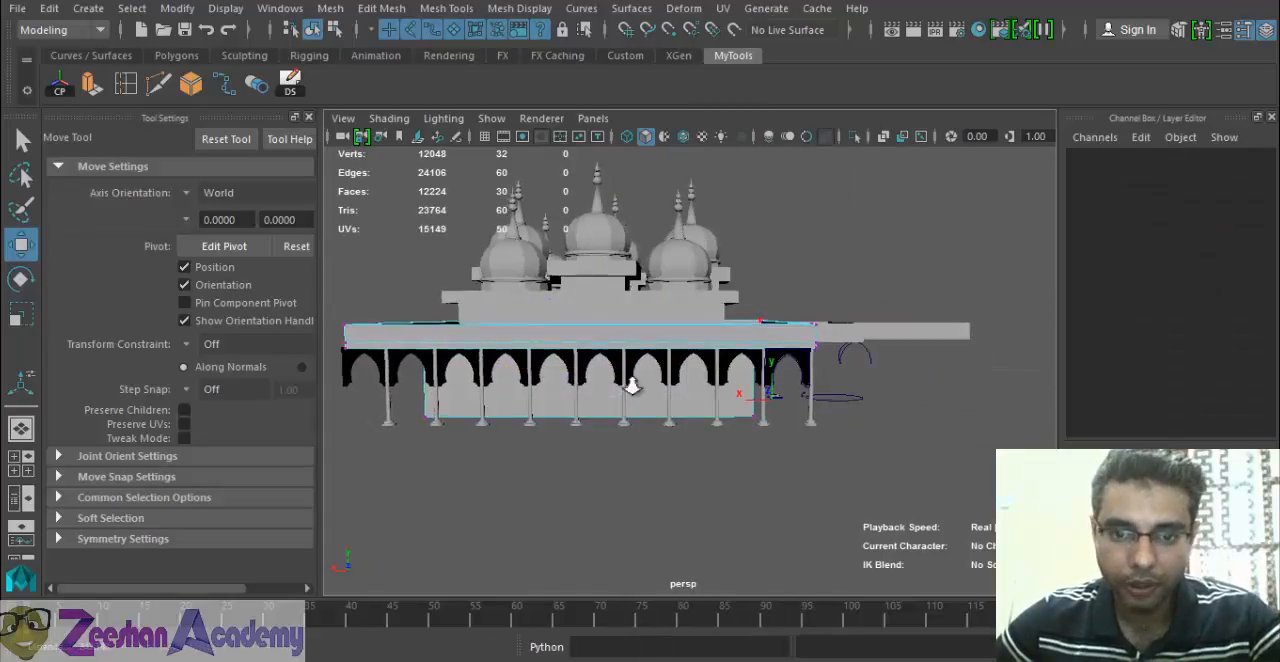
{"action": "scroll", "coordinate": [633, 383], "scroll_direction": "down", "scroll_amount": 5}
{"action": "key", "text": "space"}
{"action": "left_click_drag", "start_coordinate": [743, 367], "coordinate": [743, 418]}
{"action": "scroll", "coordinate": [589, 446], "scroll_direction": "down", "scroll_amount": 3}
{"action": "key", "text": "4"}
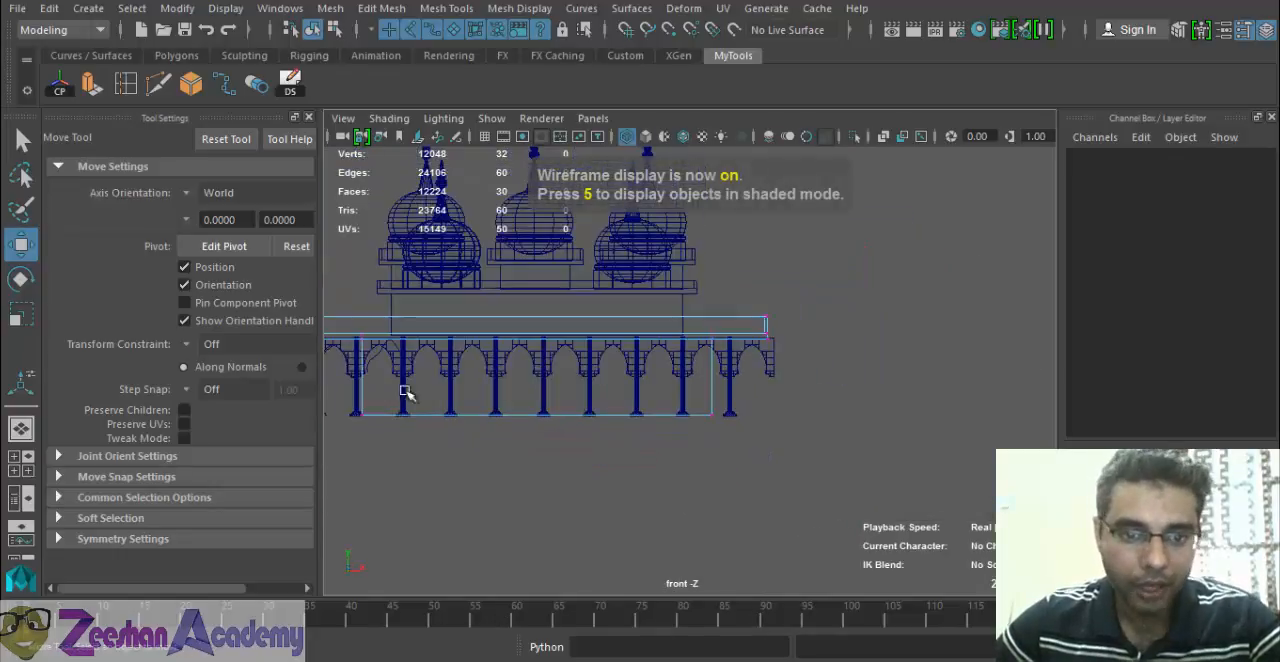
Select the building block's wall vertices and far-end roof vertices and move them along X so the roof covers the last arch.
{"action": "middle_click_drag", "start_coordinate": [561, 384], "coordinate": [712, 422], "text": "alt"}
{"action": "middle_click_drag", "start_coordinate": [451, 376], "coordinate": [585, 340], "text": "alt"}
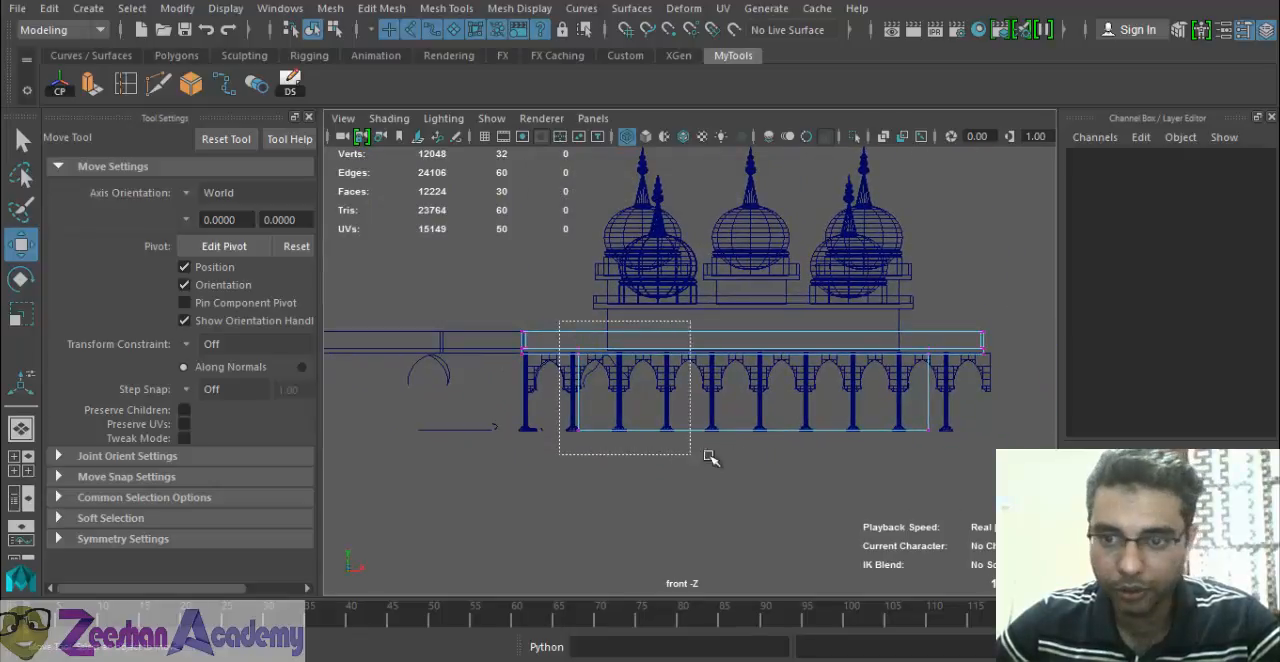
{"action": "left_click_drag", "start_coordinate": [710, 457], "coordinate": [992, 467]}
{"action": "middle_click_drag", "start_coordinate": [876, 434], "coordinate": [711, 477], "text": "alt"}
{"action": "scroll", "coordinate": [735, 484], "scroll_direction": "up", "scroll_amount": 1}
{"action": "middle_click_drag", "start_coordinate": [597, 480], "coordinate": [702, 469], "text": "alt"}
{"action": "middle_click_drag", "start_coordinate": [603, 404], "coordinate": [483, 414], "text": "alt"}
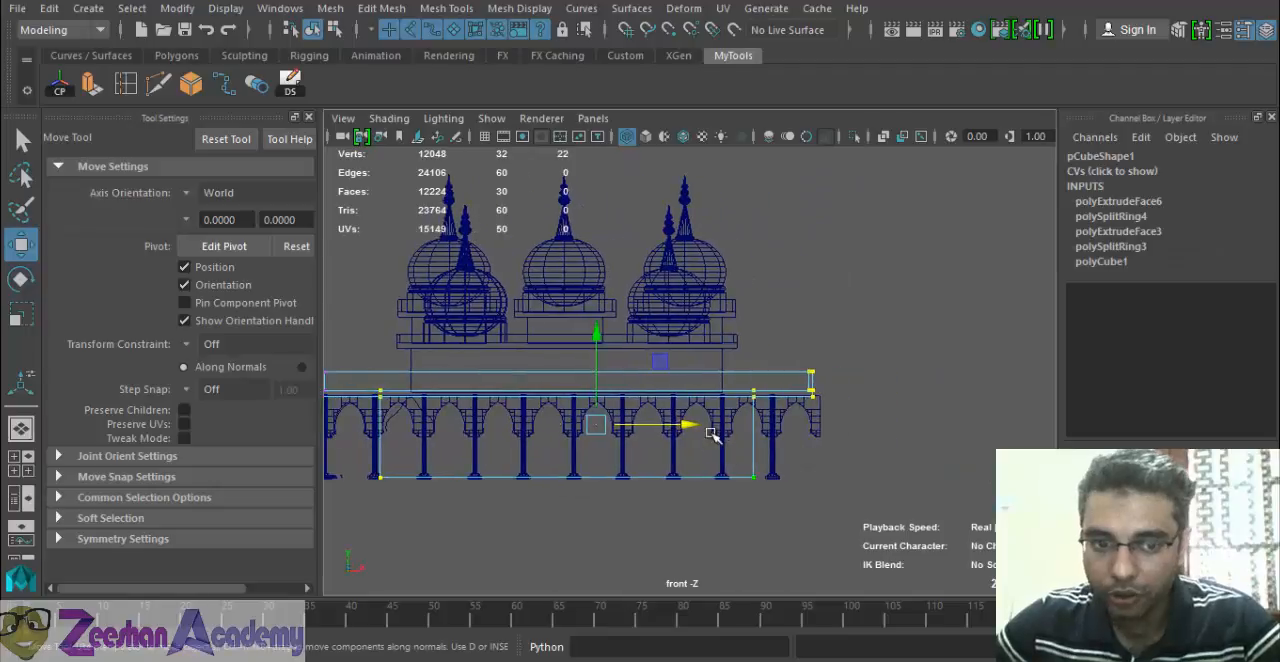
{"action": "left_click_drag", "start_coordinate": [684, 424], "coordinate": [689, 424]}
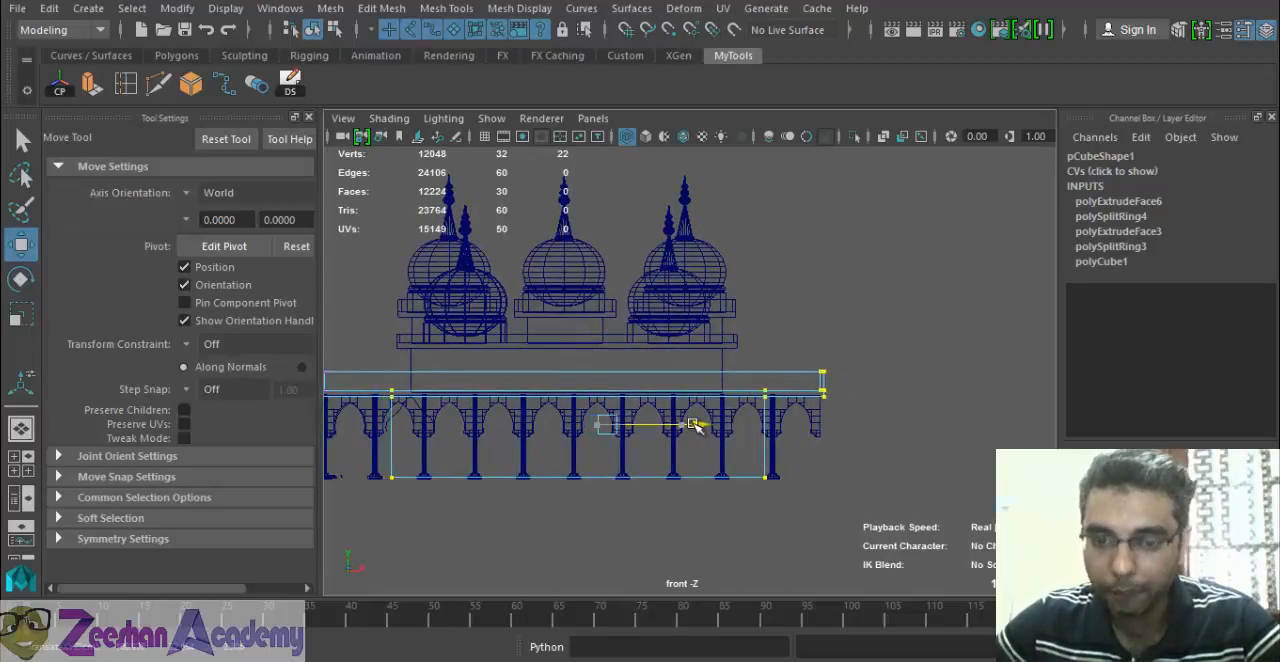
Check both ends of the roof and walls against the arcade in the front view and in the shaded perspective view.
{"action": "scroll", "coordinate": [700, 420], "scroll_direction": "up", "scroll_amount": 4}
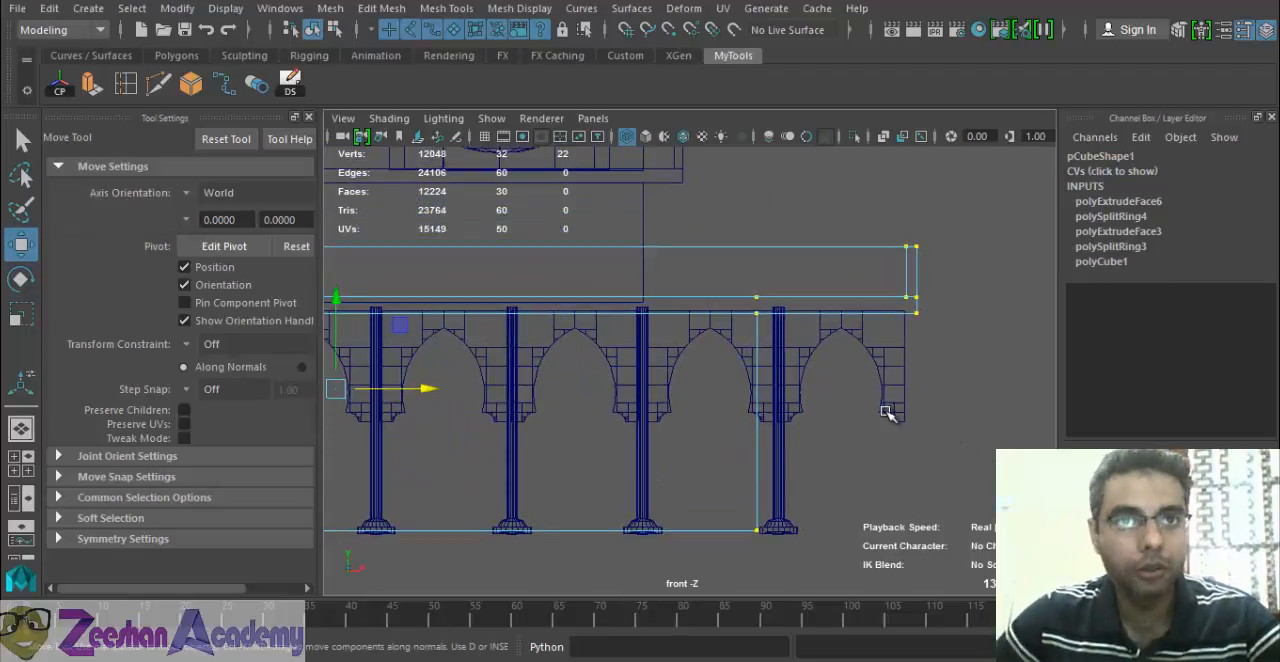
{"action": "scroll", "coordinate": [626, 394], "scroll_direction": "down", "scroll_amount": 2}
{"action": "middle_click_drag", "start_coordinate": [560, 411], "coordinate": [911, 454], "text": "alt"}
{"action": "middle_click_drag", "start_coordinate": [557, 454], "coordinate": [975, 454], "text": "alt"}
{"action": "scroll", "coordinate": [540, 454], "scroll_direction": "down", "scroll_amount": 3}
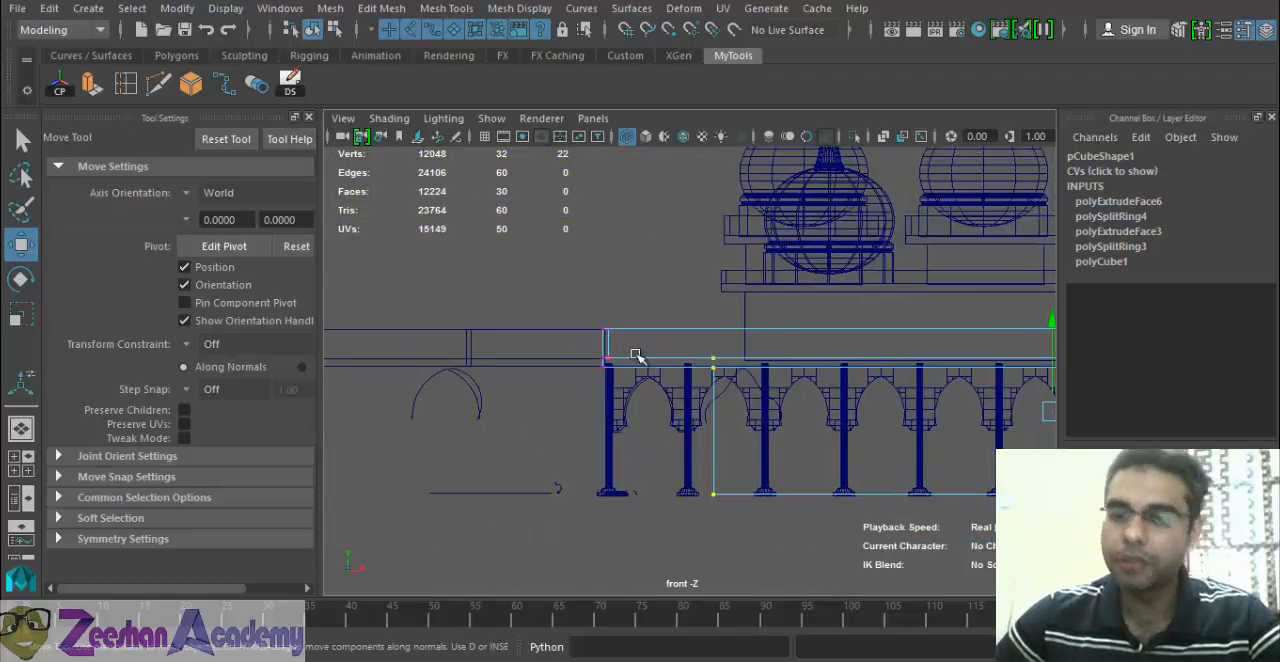
{"action": "middle_click_drag", "start_coordinate": [938, 402], "coordinate": [934, 442], "text": "alt"}
{"action": "key", "text": "space"}
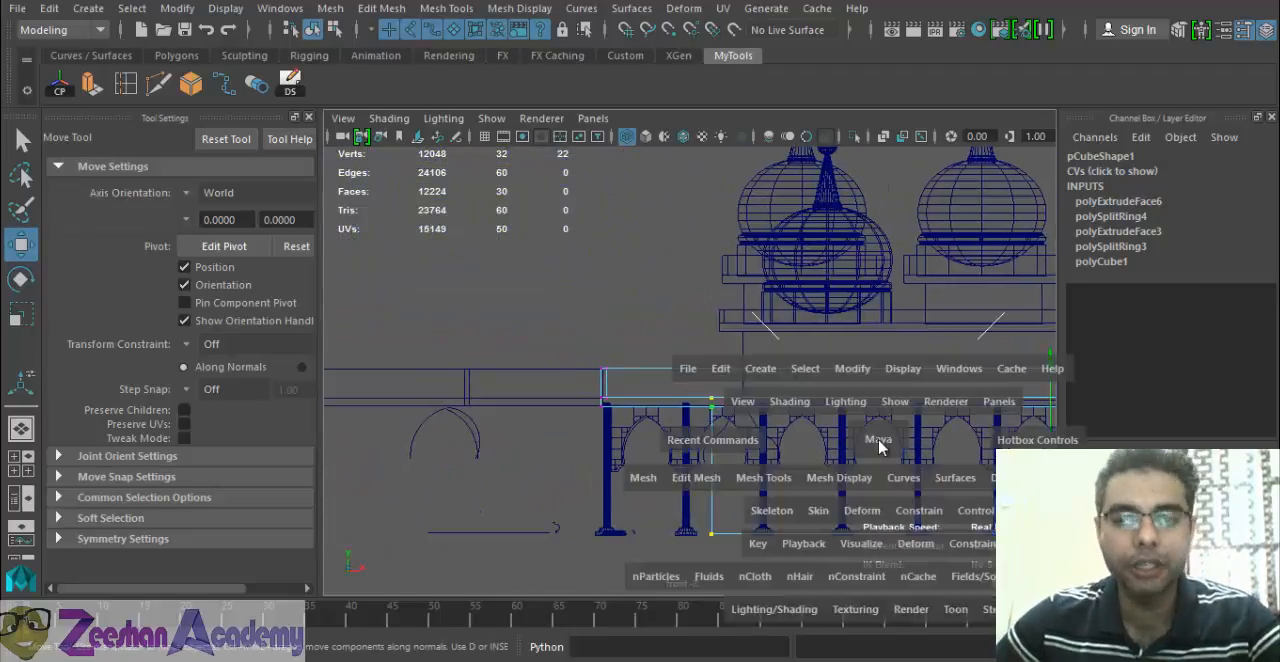
{"action": "left_click", "coordinate": [886, 443]}
{"action": "scroll", "coordinate": [868, 457], "scroll_direction": "up", "scroll_amount": 6}
{"action": "mouse_move", "coordinate": [745, 432]}
{"action": "left_mouse_down", "text": "alt"}
{"action": "mouse_move", "coordinate": [600, 438]}
{"action": "mouse_move", "coordinate": [810, 415]}
{"action": "left_mouse_up", "text": "alt"}
{"action": "key", "text": "5"}
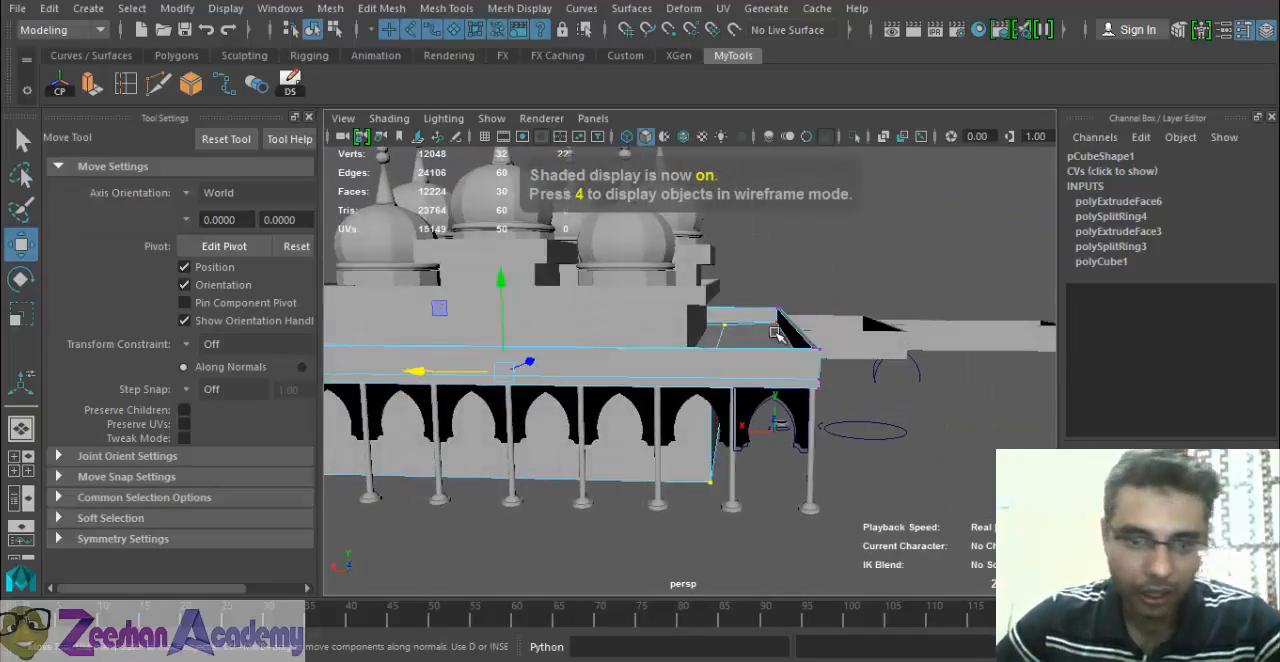
{"action": "mouse_move", "coordinate": [775, 333]}
{"action": "left_mouse_down", "text": "alt"}
{"action": "mouse_move", "coordinate": [614, 431]}
{"action": "mouse_move", "coordinate": [636, 505]}
{"action": "mouse_move", "coordinate": [628, 473]}
{"action": "left_mouse_up", "text": "alt"}
Duplicate the last pillar of the row and move the copy along X to Translate X 195.279 at the roof's corner.
{"action": "left_click", "coordinate": [596, 472]}
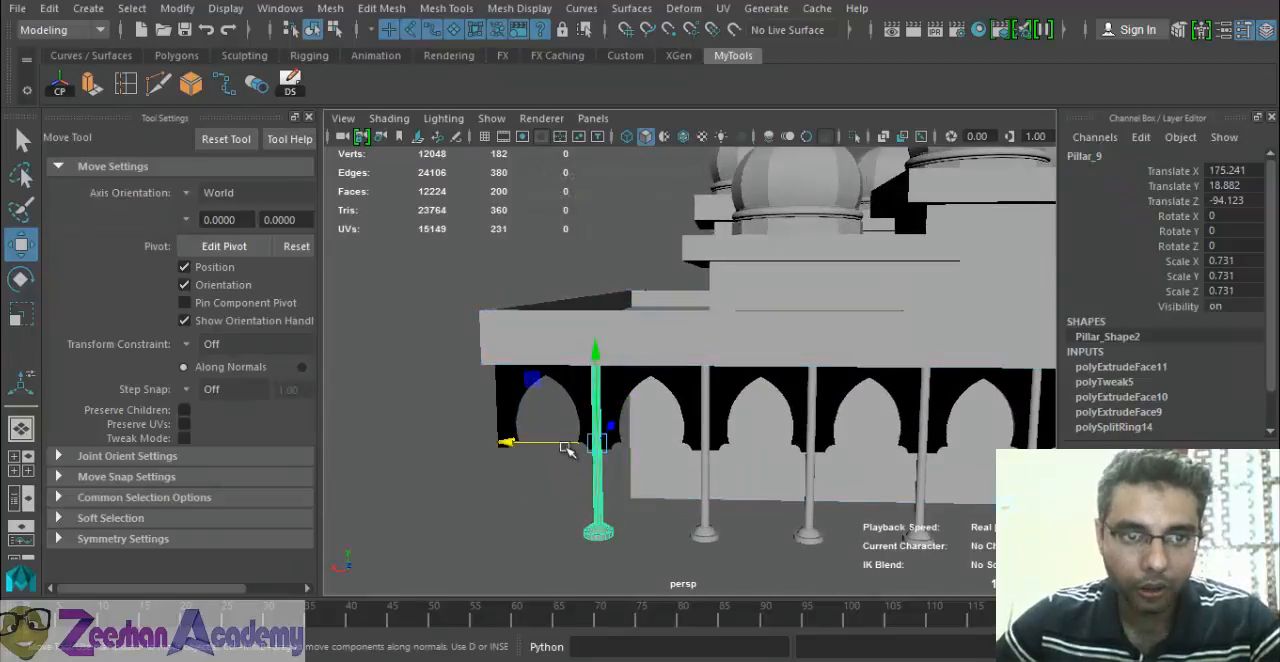
{"action": "left_click", "coordinate": [290, 83]}
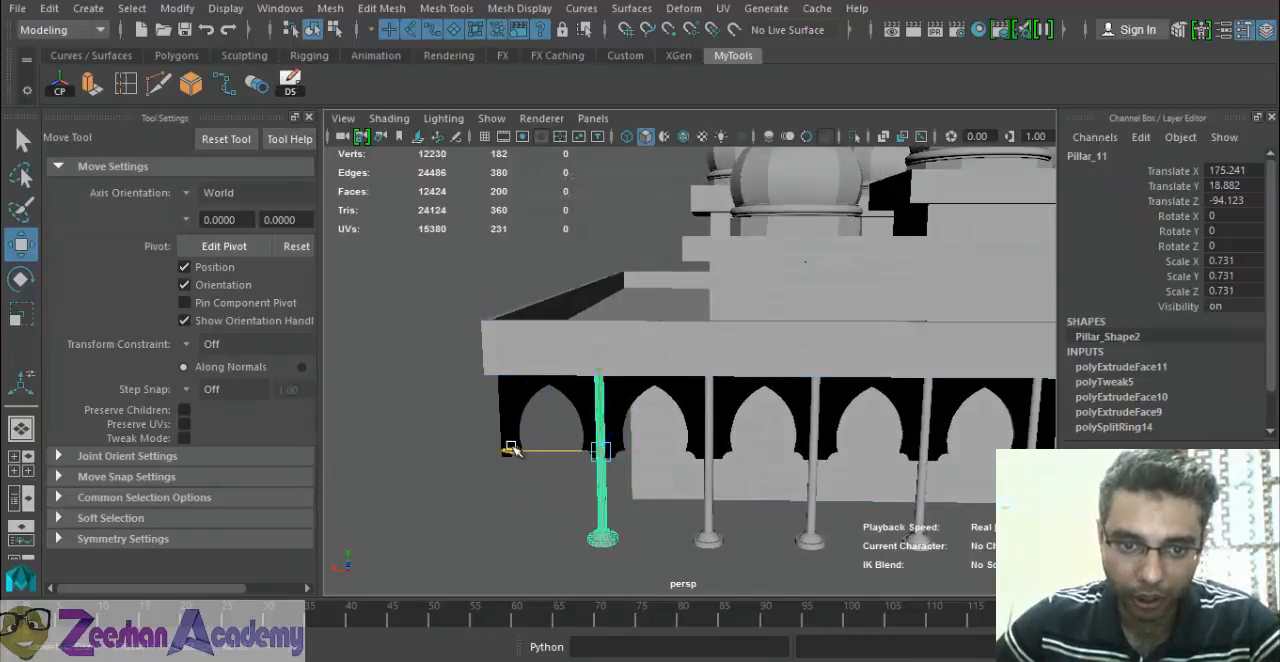
{"action": "left_click_drag", "start_coordinate": [511, 449], "coordinate": [409, 451]}
{"action": "right_click_drag", "start_coordinate": [409, 451], "coordinate": [535, 484], "text": "alt"}
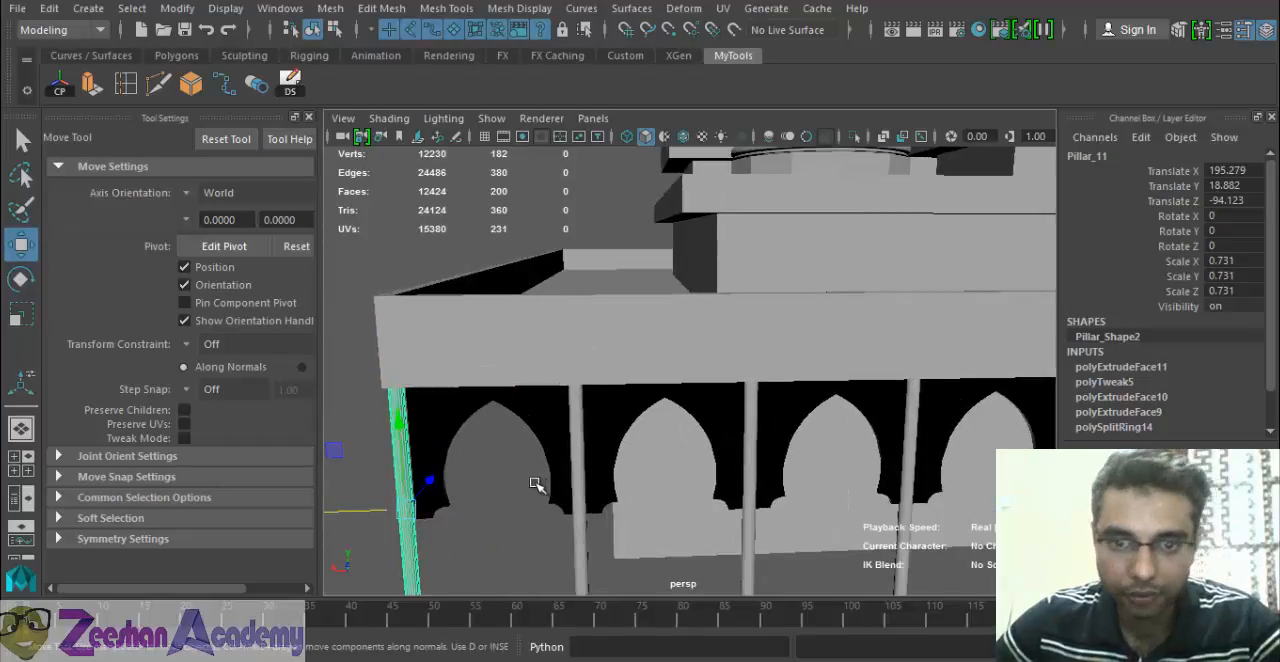
Select the last four pillars and arches at the roof's corner and duplicate them.
{"action": "key", "text": "f"}
{"action": "left_click_drag", "start_coordinate": [603, 361], "coordinate": [740, 295]}
{"action": "left_click", "coordinate": [727, 264], "text": "shift"}
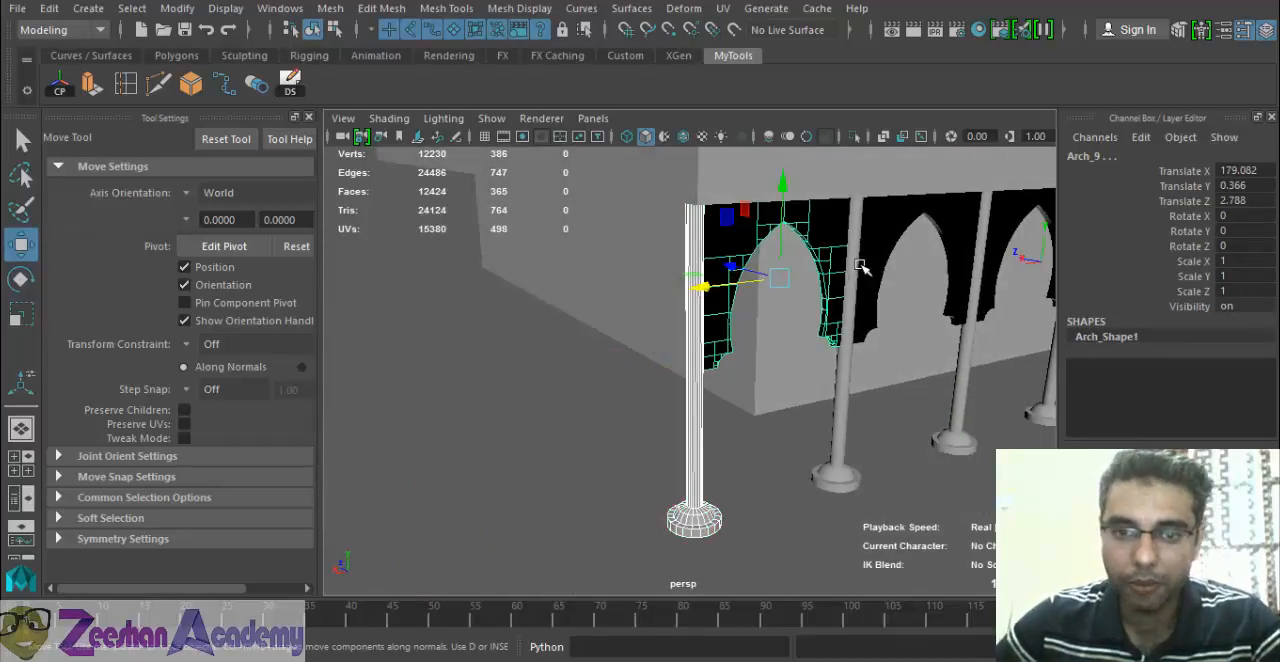
{"action": "right_click_drag", "start_coordinate": [698, 385], "coordinate": [654, 360], "text": "alt"}
{"action": "left_click_drag", "start_coordinate": [654, 360], "coordinate": [682, 347], "text": "alt"}
{"action": "left_click_drag", "start_coordinate": [762, 314], "coordinate": [783, 279], "text": "alt"}
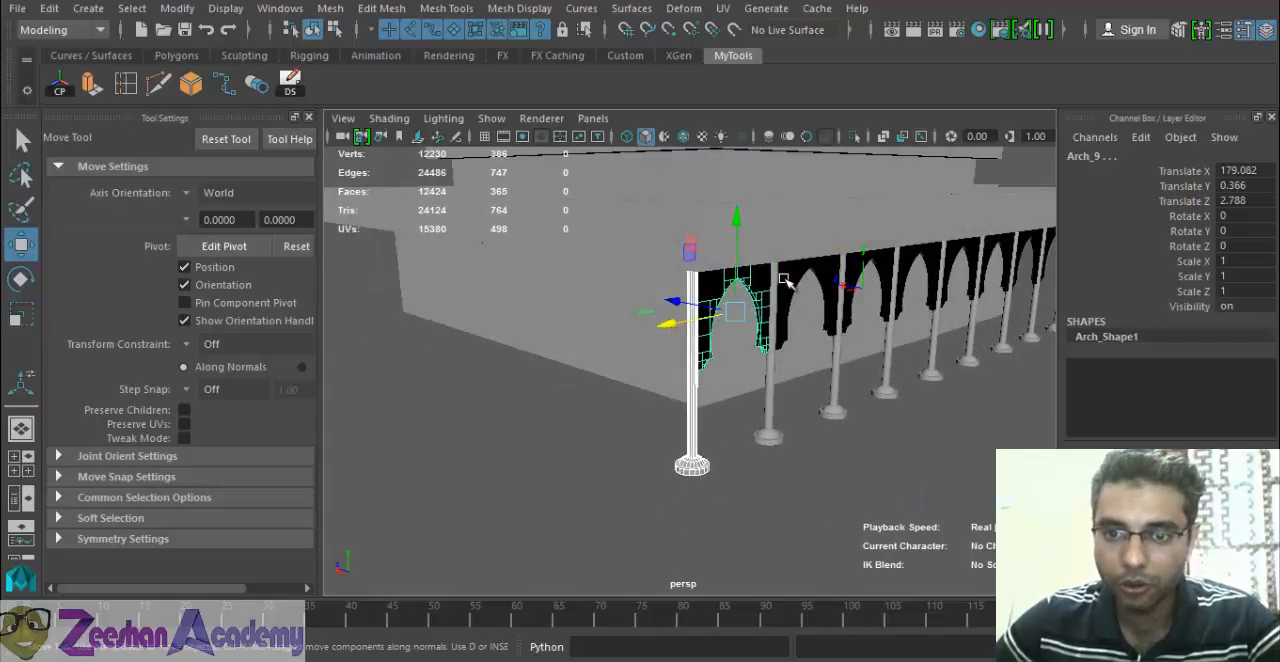
{"action": "left_click", "coordinate": [785, 274], "text": "shift"}
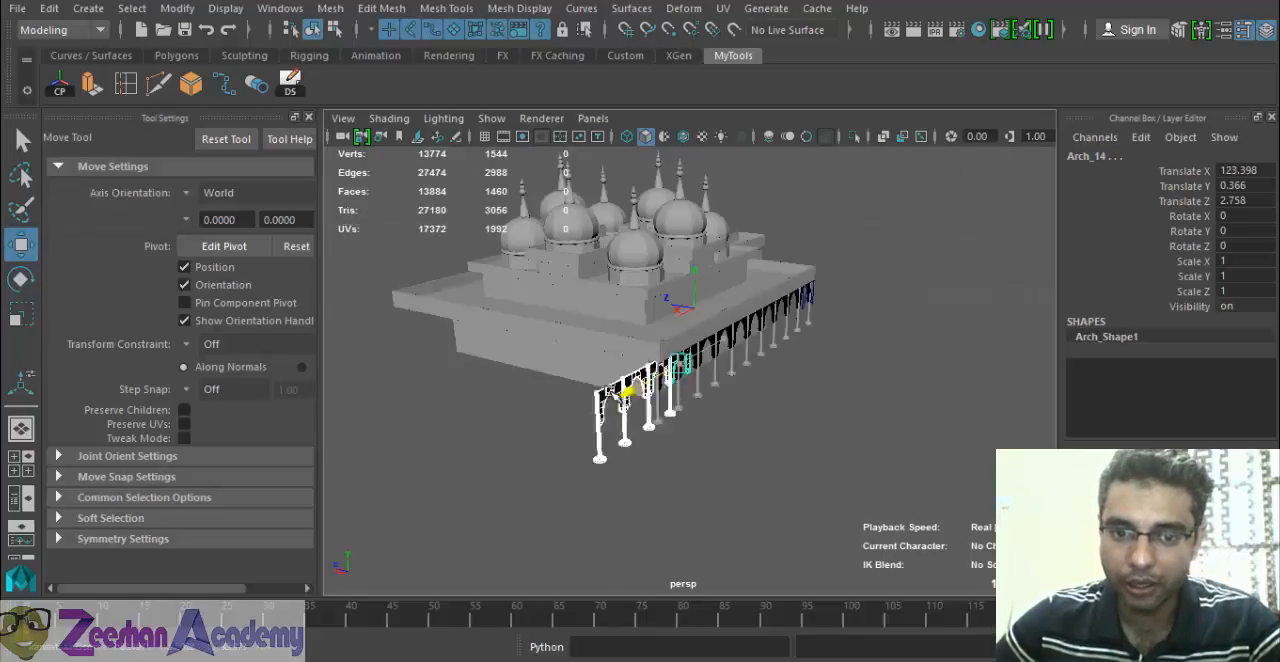
Move the duplicated pillars and arches out past the building's corner, bringing their lead arch to Translate X 183.136 and Translate Z 26.67.
{"action": "left_click_drag", "start_coordinate": [600, 380], "coordinate": [535, 375]}
{"action": "right_click_drag", "start_coordinate": [534, 376], "coordinate": [601, 423], "text": "alt"}
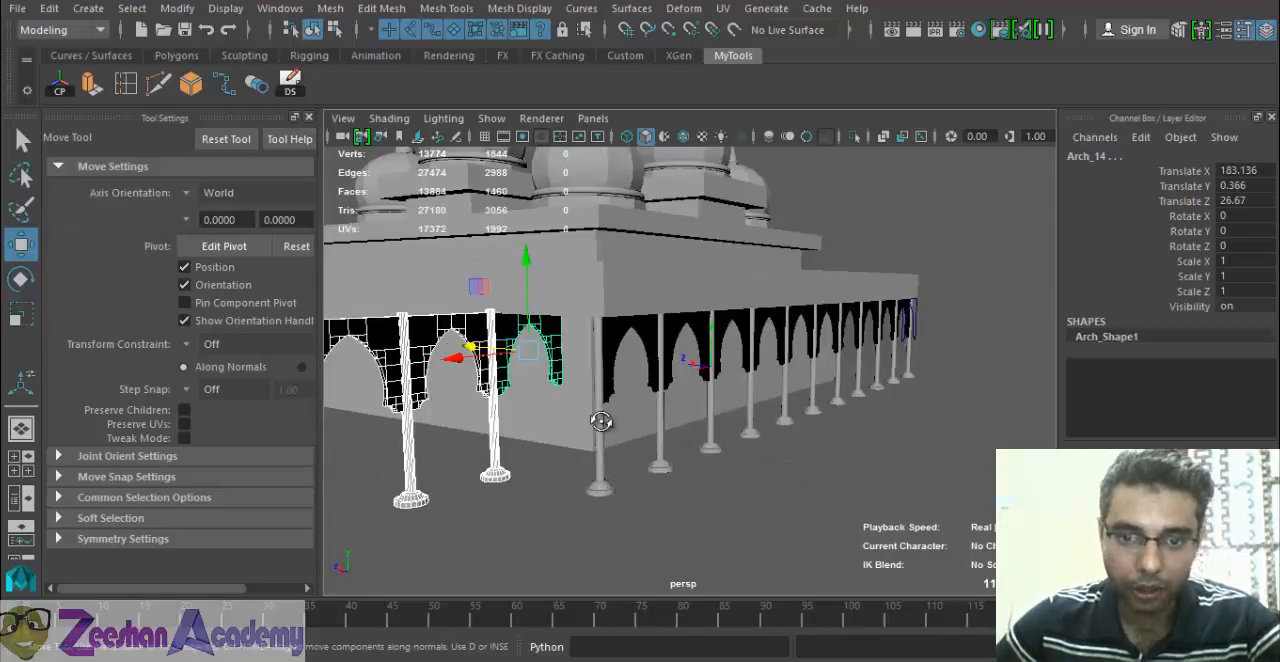
{"action": "mouse_move", "coordinate": [601, 423]}
{"action": "left_mouse_down", "text": "alt"}
{"action": "mouse_move", "coordinate": [714, 429]}
{"action": "mouse_move", "coordinate": [618, 431]}
{"action": "left_mouse_up", "text": "alt"}
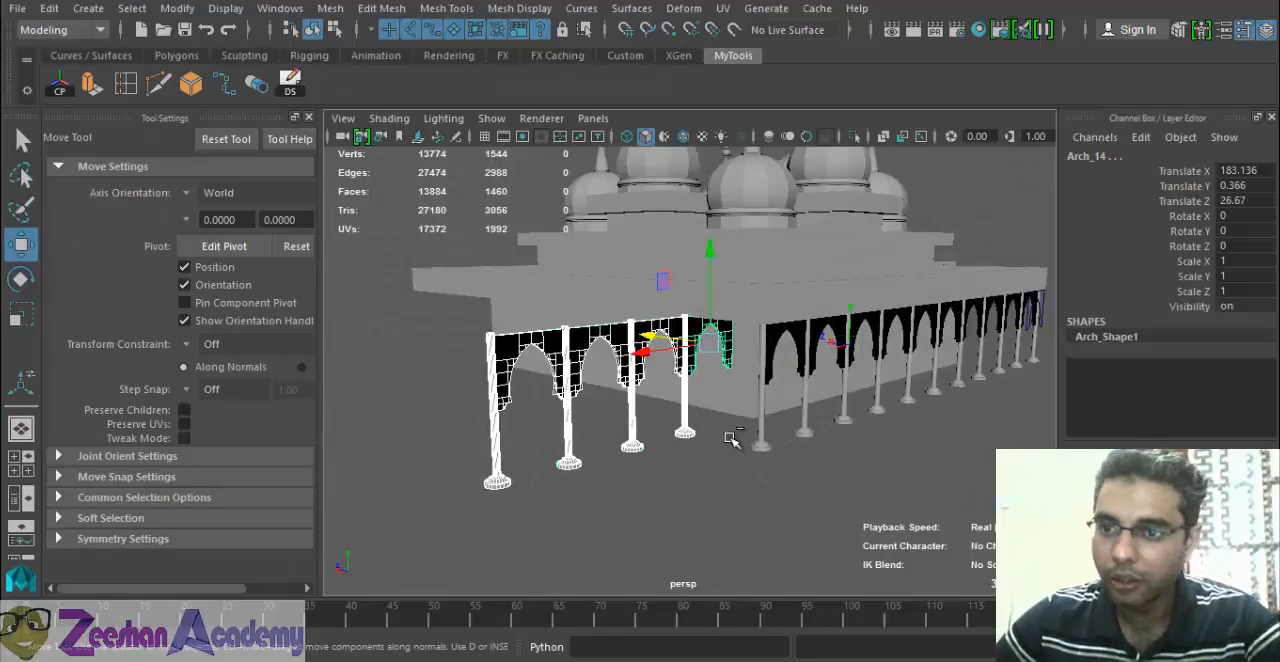
Group the copied pillars and arches, center the group's pivot and rename the group Arches_Back.
{"action": "key", "text": "ctrl+g"}
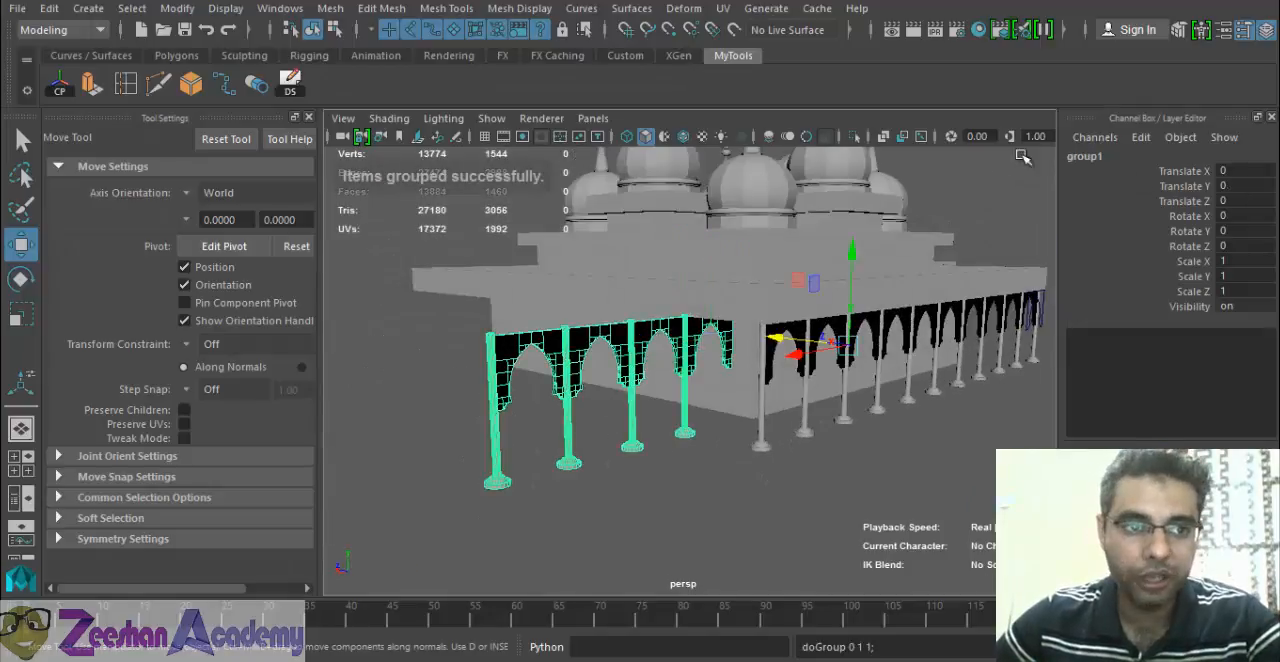
{"action": "left_click", "coordinate": [62, 88]}
{"action": "left_click_drag", "start_coordinate": [812, 380], "coordinate": [885, 415], "text": "alt"}
{"action": "double_click", "coordinate": [1086, 156]}
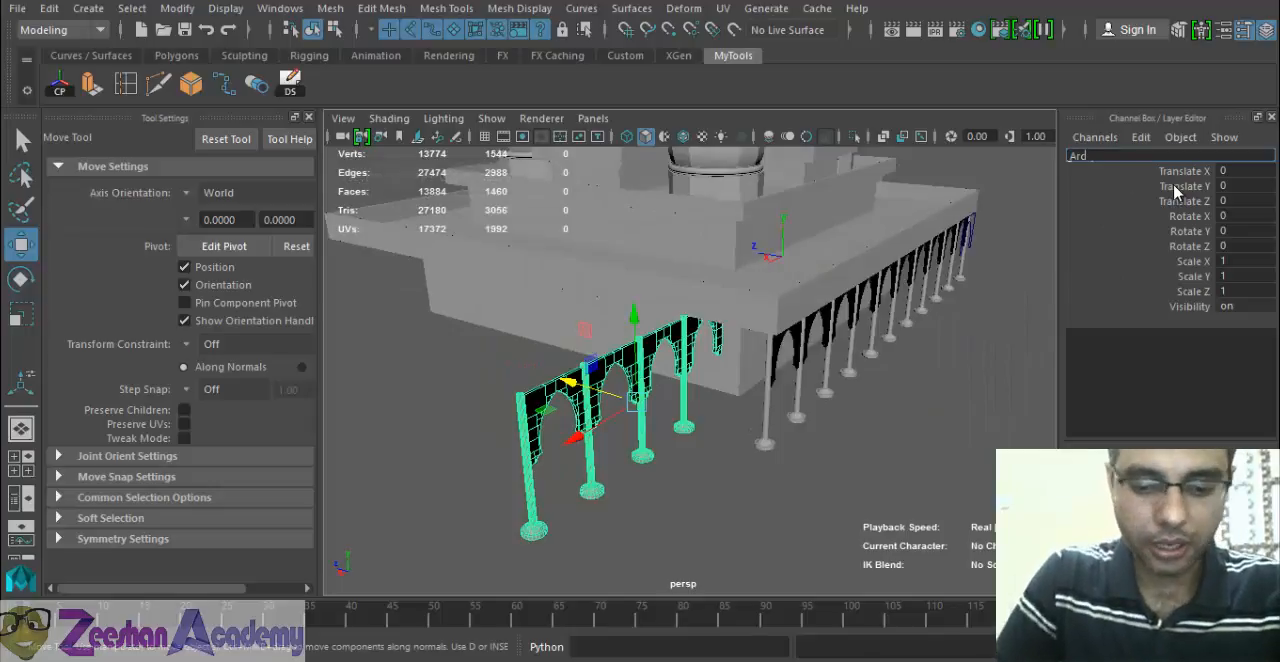
{"action": "type", "text": "Arches_Bac"}
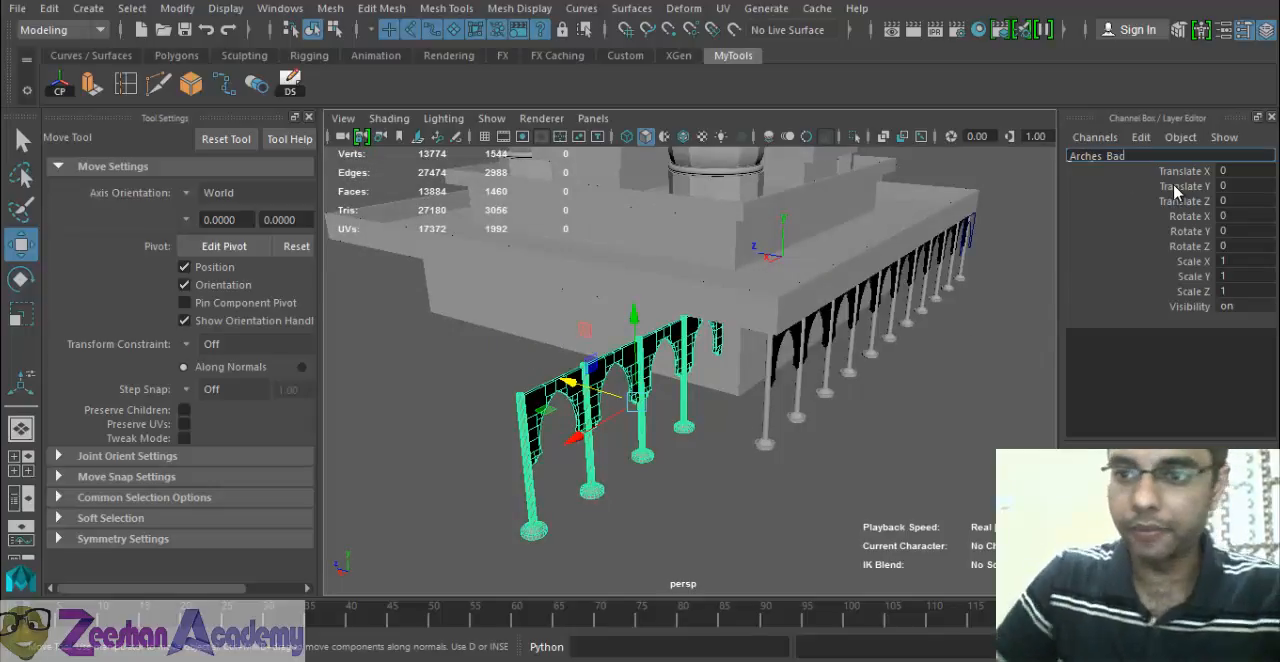
{"action": "type", "text": "k"}
{"action": "key", "text": "Return"}
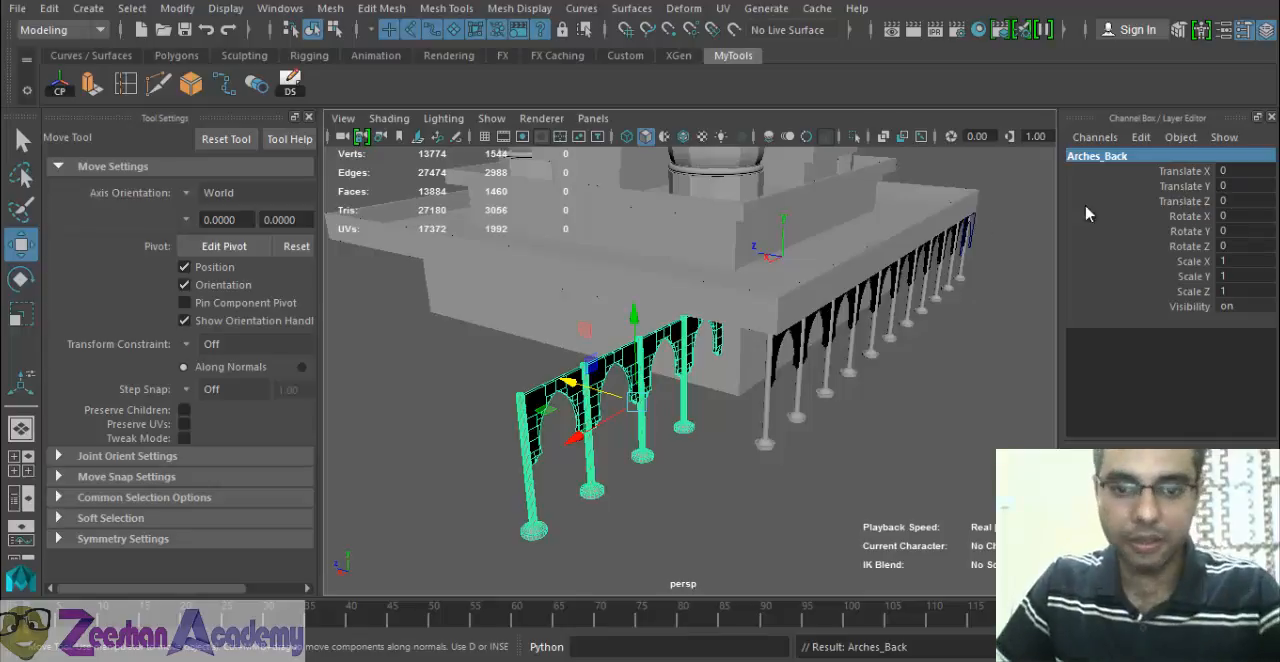
Rotate the Arches_Back group around its vertical axis, setting Rotate Y to -90.
{"action": "key", "text": "e"}
{"action": "left_click_drag", "start_coordinate": [657, 409], "coordinate": [680, 406], "text": "alt"}
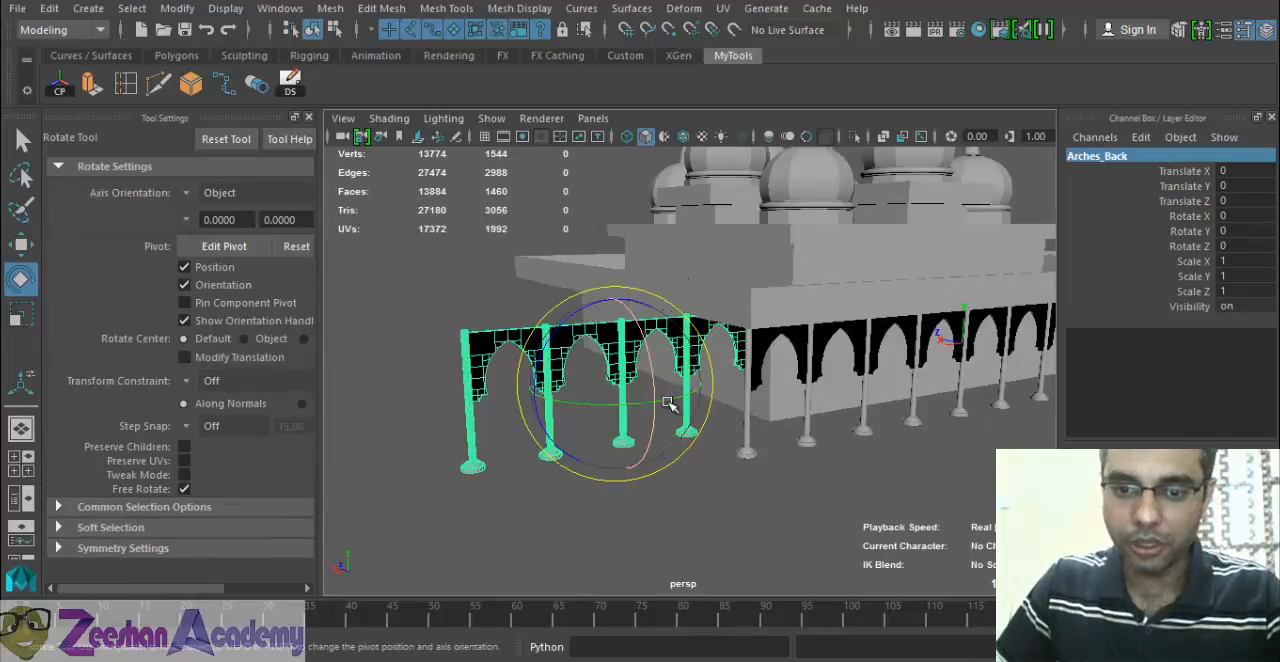
{"action": "left_click_drag", "start_coordinate": [565, 402], "coordinate": [569, 412]}
{"action": "left_click_drag", "start_coordinate": [697, 420], "coordinate": [760, 412], "text": "alt"}
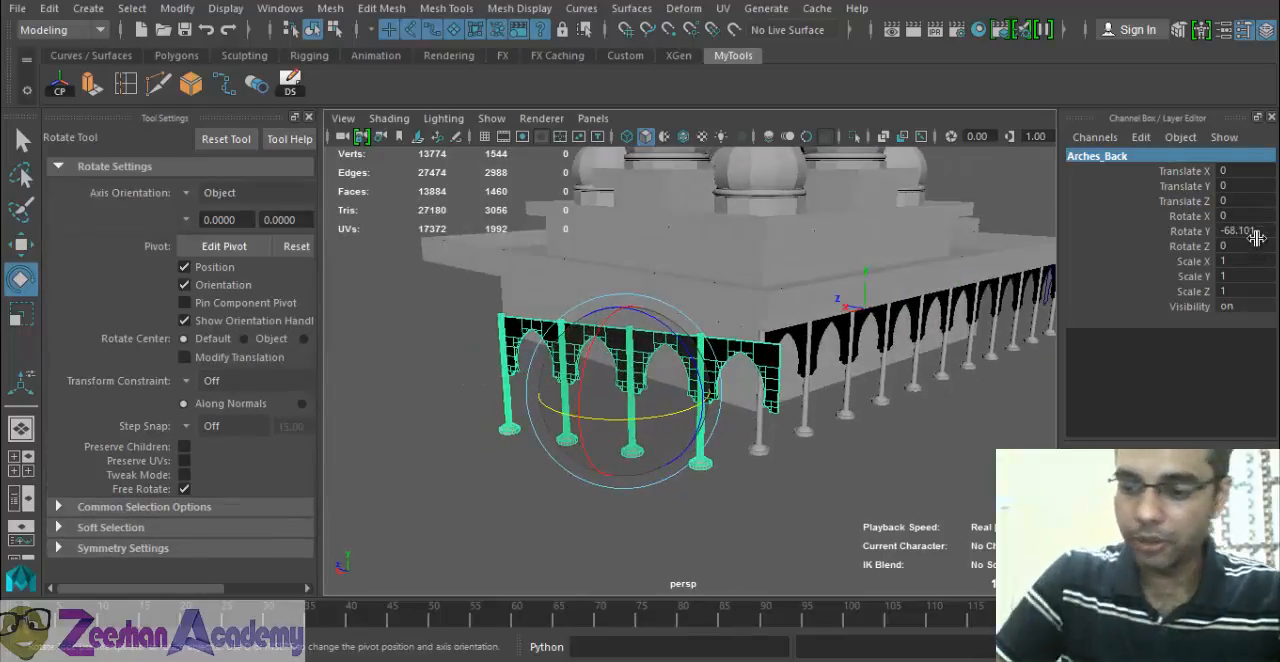
{"action": "left_click", "coordinate": [1260, 231]}
{"action": "type", "text": "-90"}
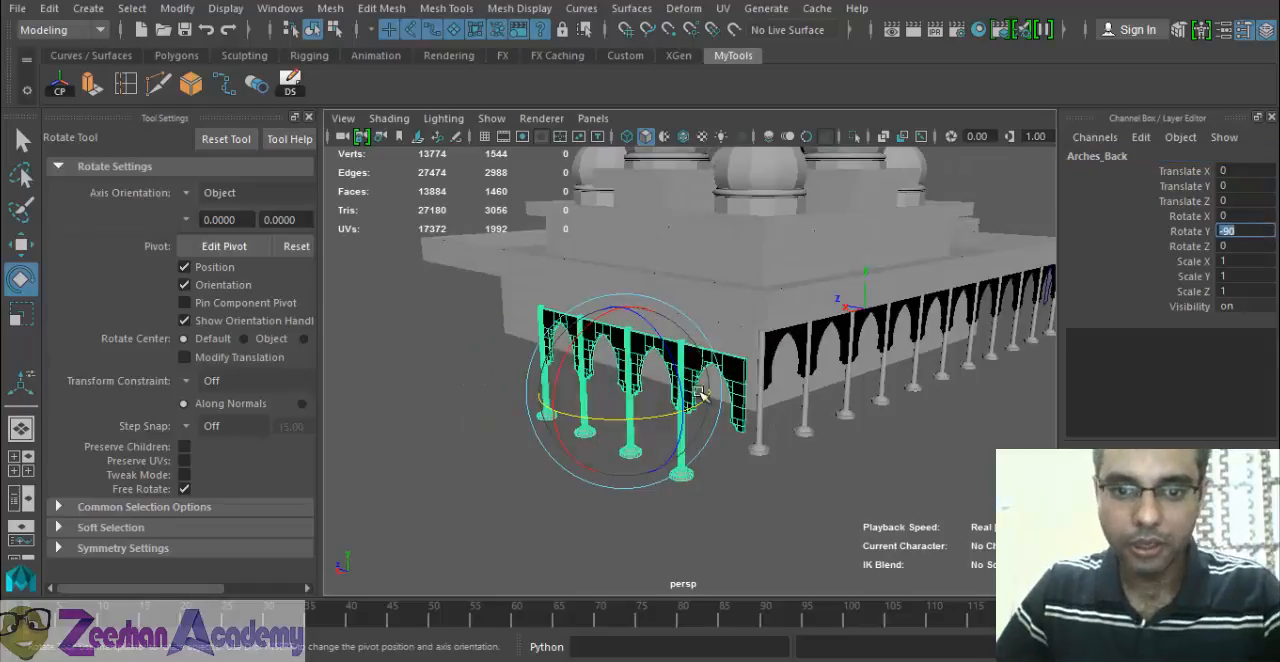
{"action": "key", "text": "Return"}
In the wireframe side view, move Arches_Back along Z to Translate Z 17.771 so its end arch meets the corner pillar.
{"action": "key", "text": "space"}
{"action": "left_click_drag", "start_coordinate": [612, 368], "coordinate": [503, 377]}
{"action": "scroll", "coordinate": [503, 377], "scroll_direction": "down", "scroll_amount": 6}
{"action": "middle_click_drag", "start_coordinate": [786, 457], "coordinate": [851, 457], "text": "alt"}
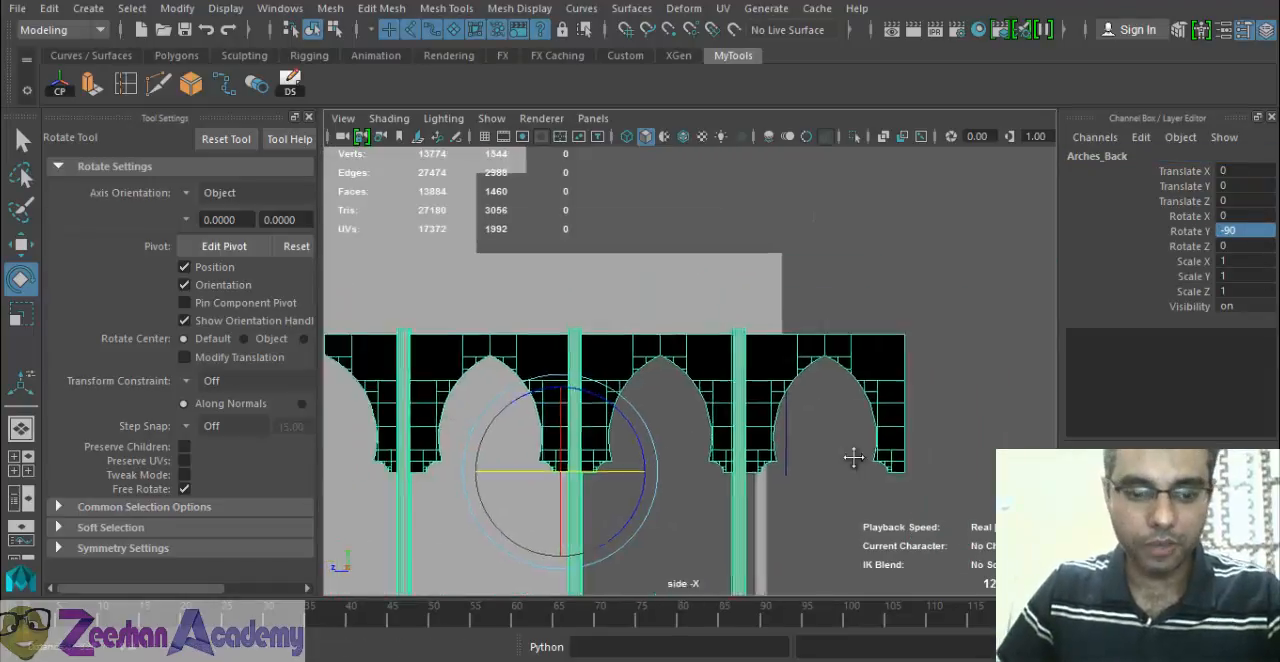
{"action": "scroll", "coordinate": [640, 458], "scroll_direction": "down", "scroll_amount": 4}
{"action": "middle_click_drag", "start_coordinate": [440, 460], "coordinate": [702, 475], "text": "alt"}
{"action": "key", "text": "4"}
{"action": "key", "text": "w"}
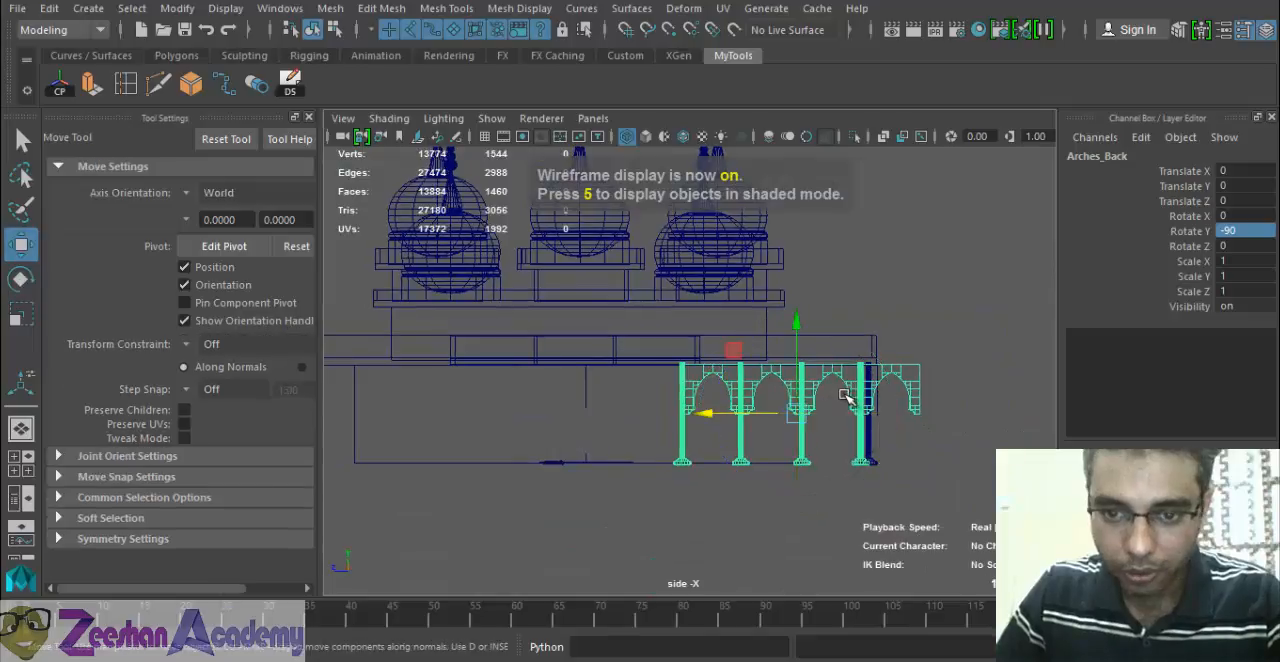
{"action": "left_click_drag", "start_coordinate": [685, 418], "coordinate": [664, 415]}
{"action": "right_click_drag", "start_coordinate": [618, 446], "coordinate": [575, 386], "text": "alt"}
{"action": "middle_click_drag", "start_coordinate": [771, 419], "coordinate": [568, 363], "text": "alt"}
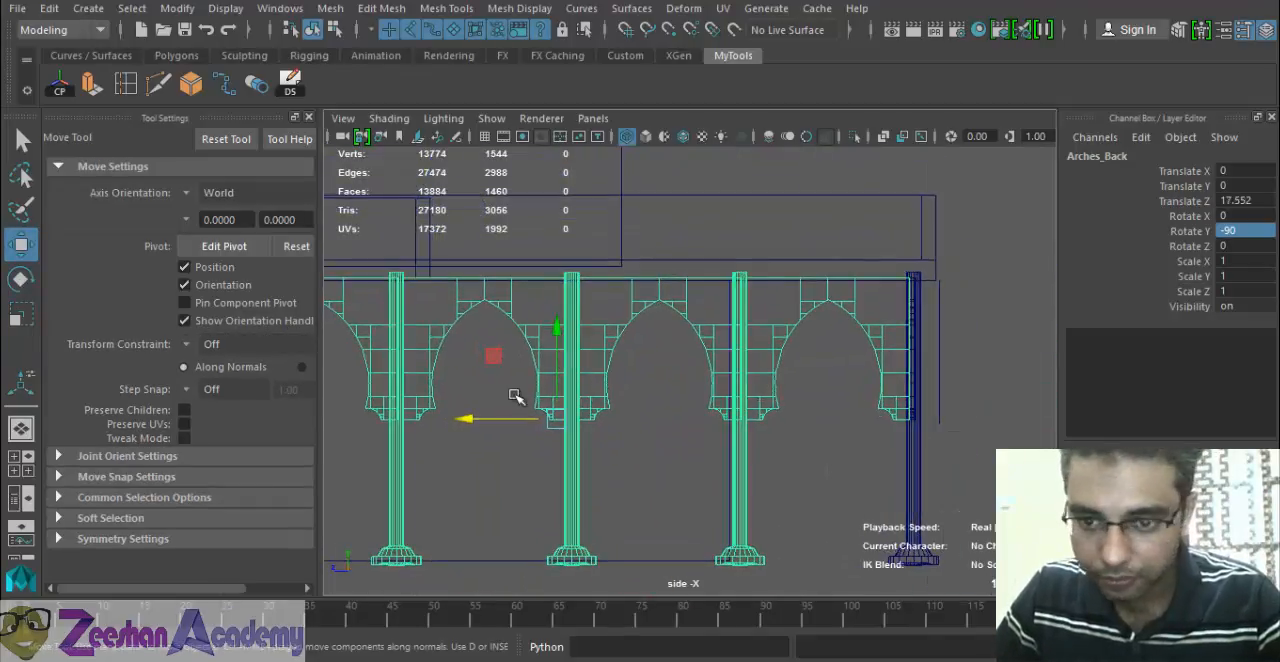
{"action": "left_click_drag", "start_coordinate": [470, 423], "coordinate": [474, 422]}
In the front view, move Arches_Back along X to Translate X -25.349 so it lines up with the corner pillar.
{"action": "key", "text": "space"}
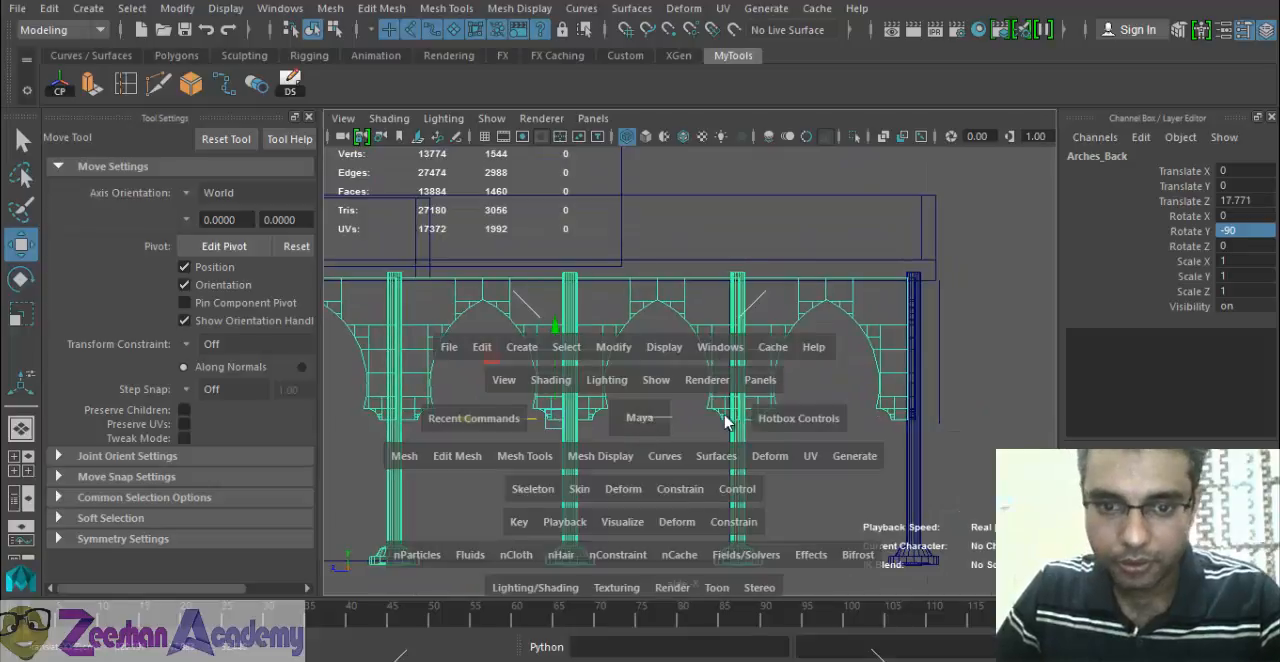
{"action": "left_click_drag", "start_coordinate": [725, 416], "coordinate": [643, 402]}
{"action": "middle_click_drag", "start_coordinate": [633, 415], "coordinate": [810, 376], "text": "alt"}
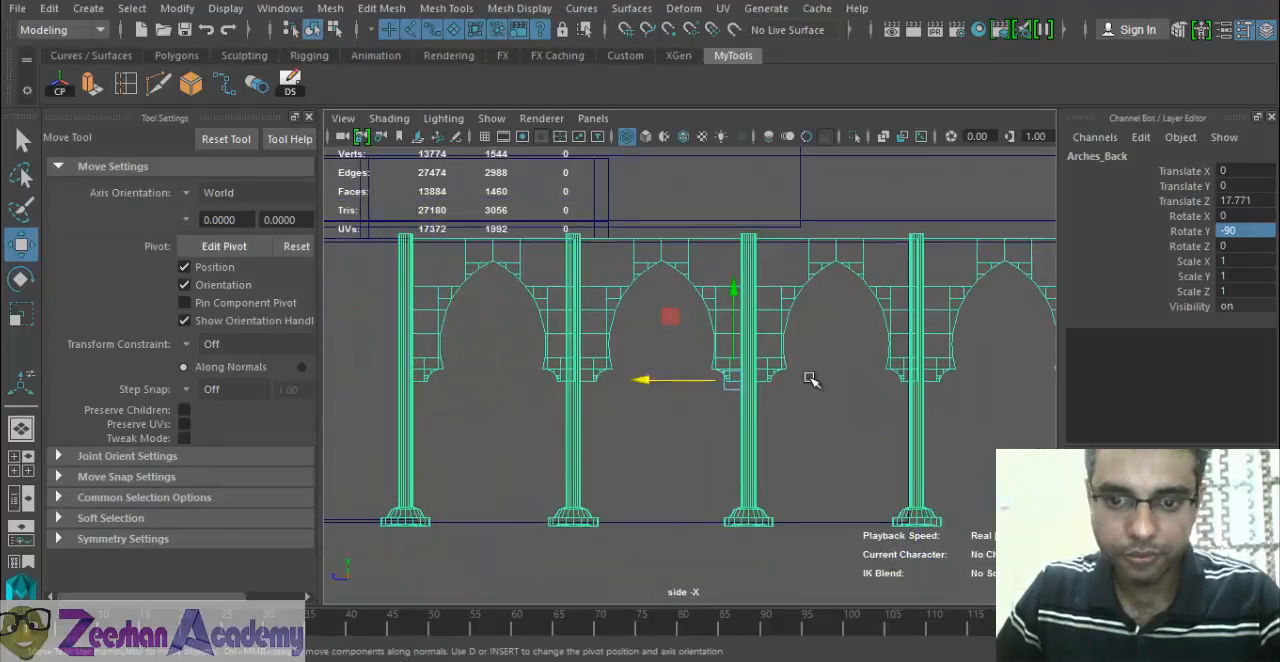
{"action": "key", "text": "space"}
{"action": "left_click_drag", "start_coordinate": [809, 377], "coordinate": [810, 426]}
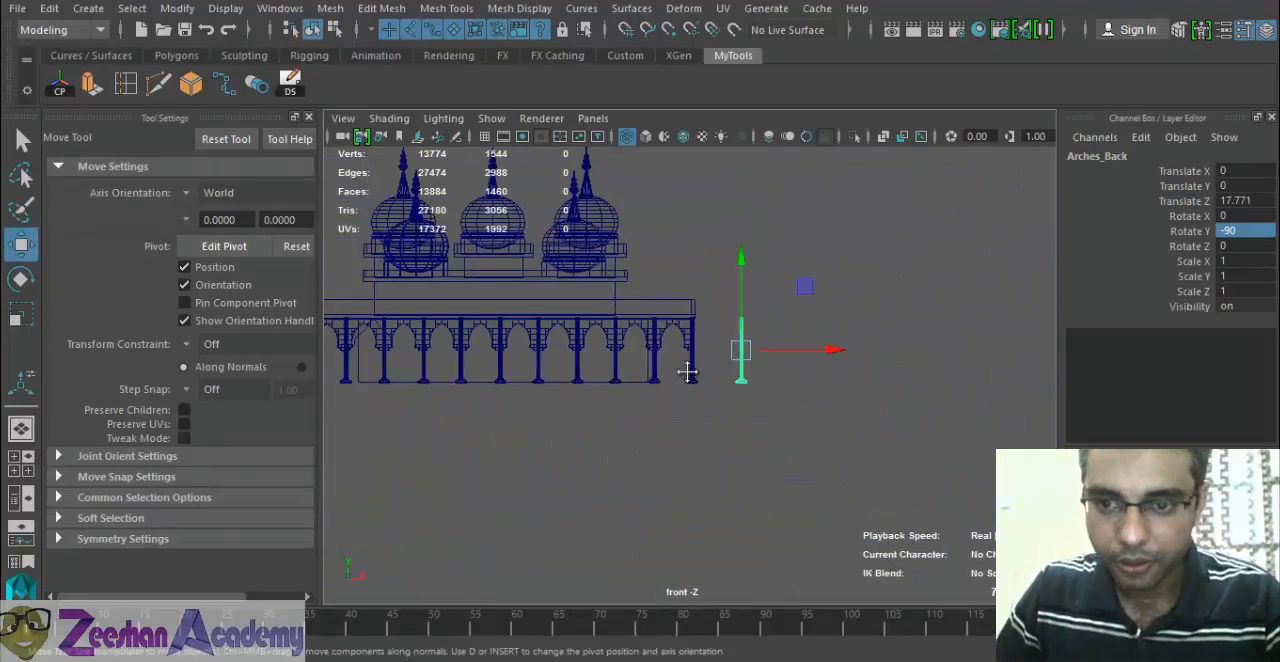
{"action": "left_click_drag", "start_coordinate": [945, 358], "coordinate": [789, 428]}
{"action": "key", "text": "space"}
In the perspective view, select the first two pillars and arches at the free end of the back row.
{"action": "right_click_drag", "start_coordinate": [700, 450], "coordinate": [740, 480], "text": "alt"}
{"action": "left_click_drag", "start_coordinate": [640, 488], "coordinate": [712, 486], "text": "alt"}
{"action": "right_click_drag", "start_coordinate": [712, 486], "coordinate": [610, 415], "text": "alt"}
{"action": "left_click_drag", "start_coordinate": [572, 402], "coordinate": [594, 361], "text": "alt"}
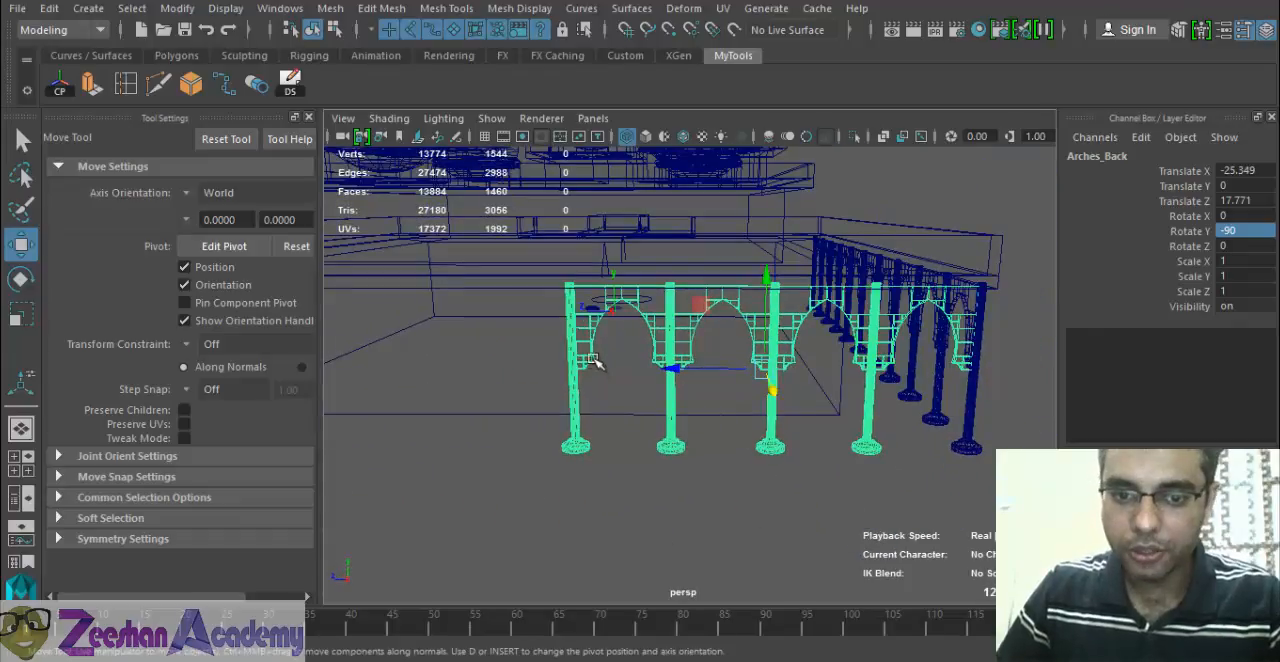
{"action": "left_click", "coordinate": [574, 413]}
{"action": "left_click", "coordinate": [588, 313], "text": "shift"}
{"action": "left_click_drag", "start_coordinate": [636, 430], "coordinate": [698, 411], "text": "alt"}
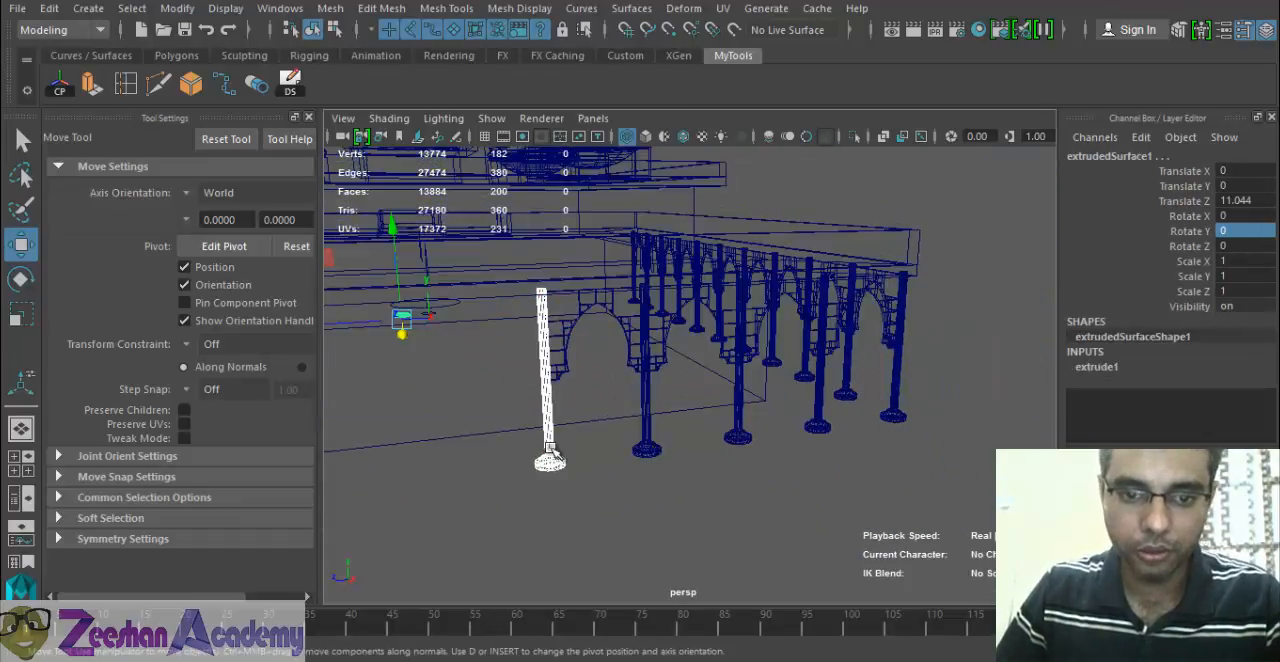
{"action": "left_click", "coordinate": [549, 441]}
{"action": "left_click", "coordinate": [573, 345], "text": "shift"}
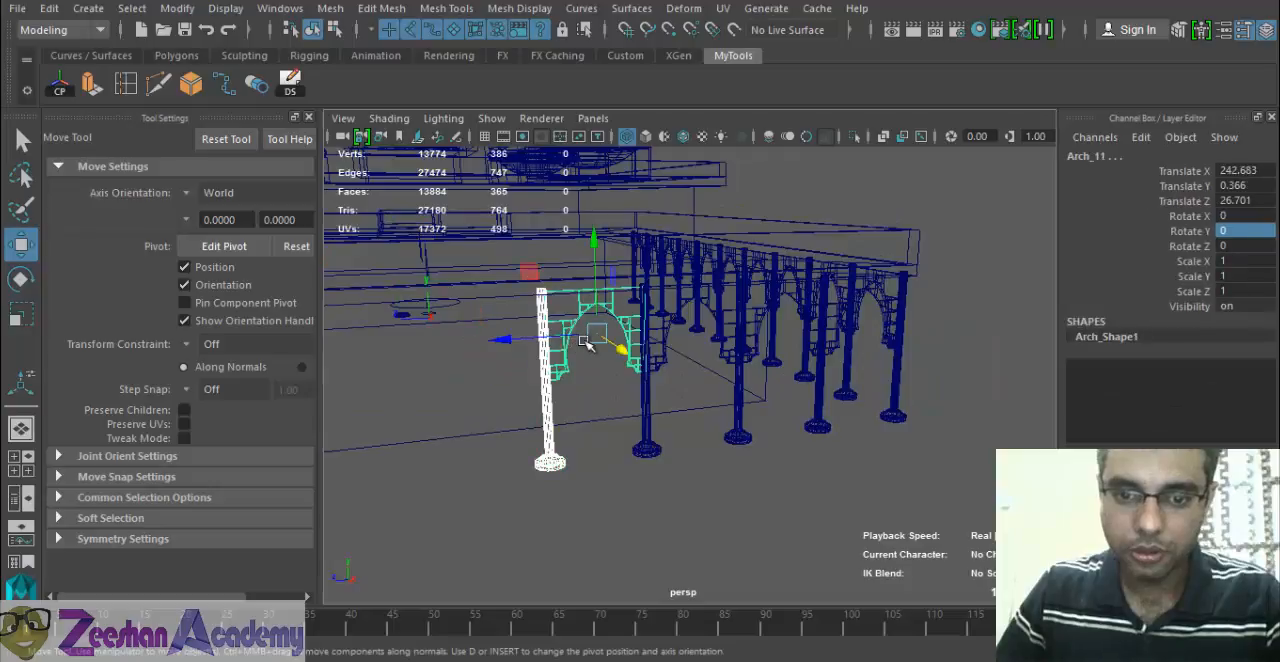
{"action": "left_click", "coordinate": [648, 408], "text": "shift"}
{"action": "left_click", "coordinate": [667, 343], "text": "shift"}
Add the remaining two pillars and arches of the back row to the selection and duplicate all four pairs.
{"action": "left_click_drag", "start_coordinate": [694, 411], "coordinate": [850, 400], "text": "alt"}
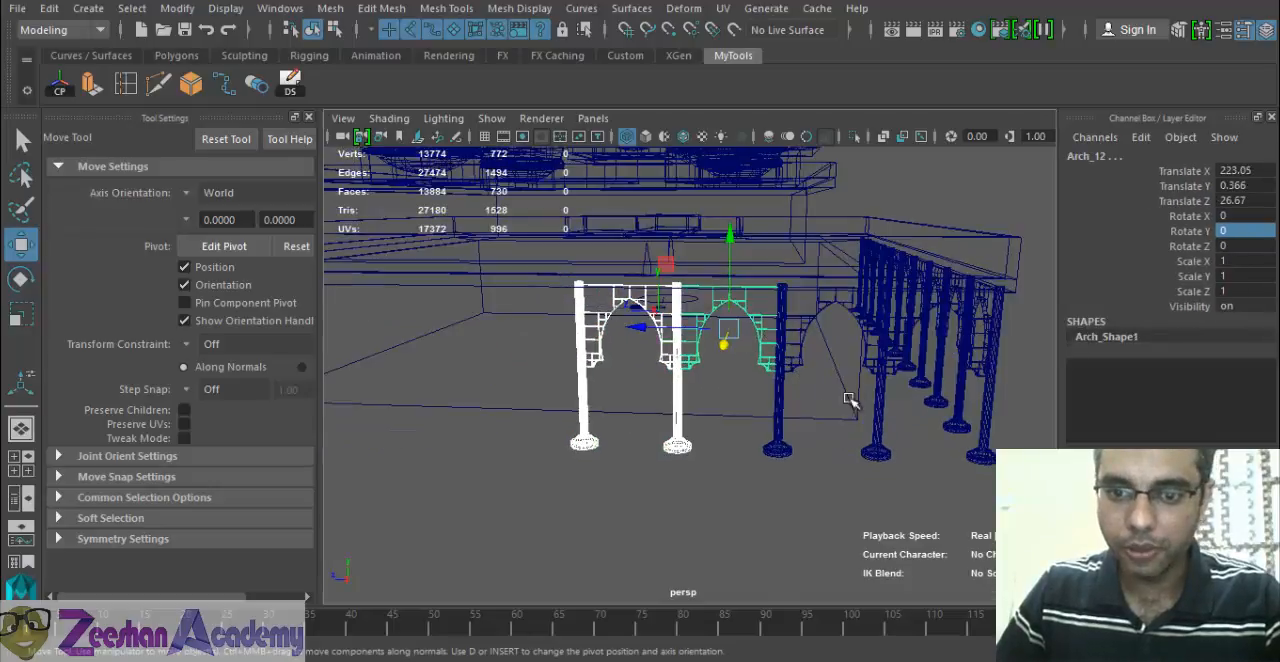
{"action": "left_click", "coordinate": [783, 388], "text": "shift"}
{"action": "left_click", "coordinate": [822, 345], "text": "shift"}
{"action": "left_click_drag", "start_coordinate": [705, 390], "coordinate": [538, 336], "text": "alt"}
{"action": "left_click", "coordinate": [897, 420], "text": "shift"}
{"action": "left_click", "coordinate": [925, 350], "text": "shift"}
{"action": "left_click", "coordinate": [290, 82]}
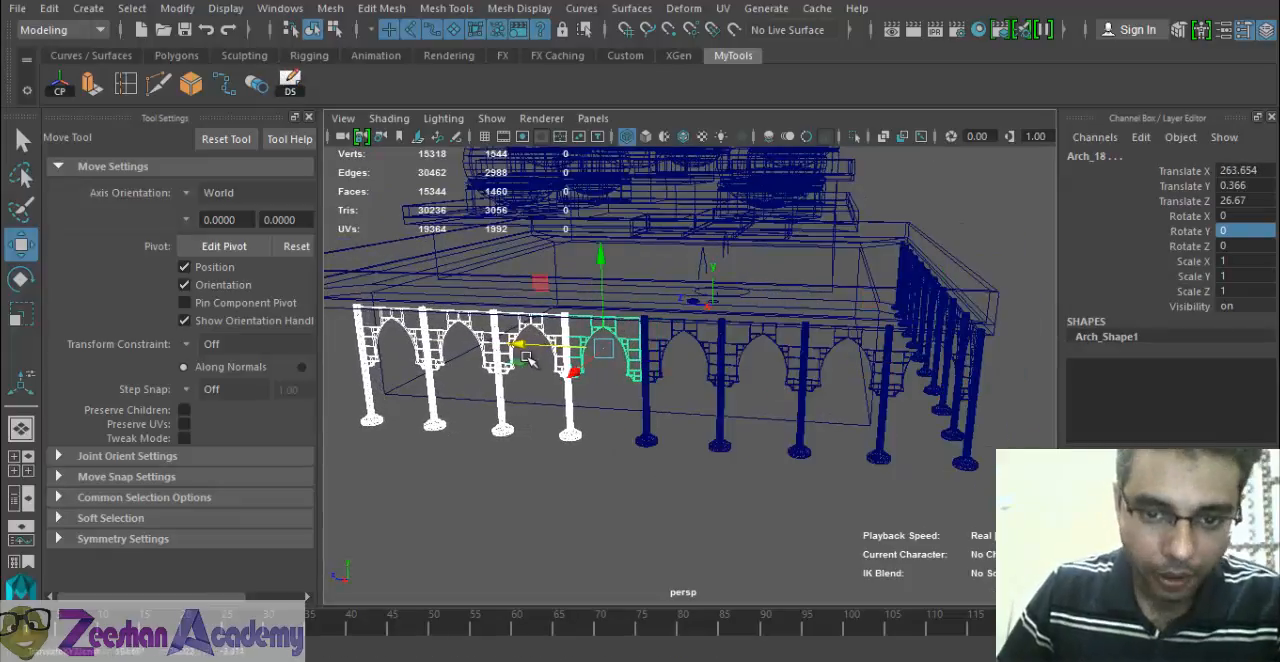
Move the four copied pillars and arches along the row to Translate X 263.068 so they join the existing arches.
{"action": "right_click_drag", "start_coordinate": [531, 362], "coordinate": [617, 400], "text": "alt"}
{"action": "left_click_drag", "start_coordinate": [617, 400], "coordinate": [534, 406], "text": "alt"}
{"action": "right_click_drag", "start_coordinate": [534, 406], "coordinate": [965, 472], "text": "alt"}
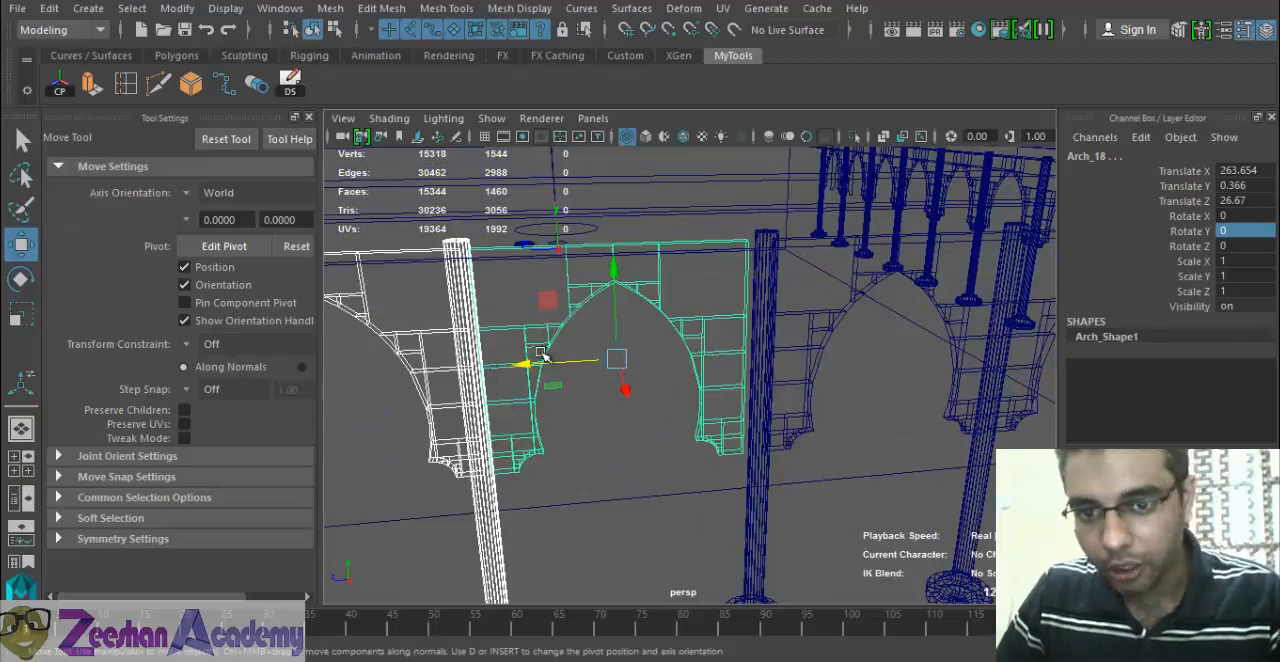
{"action": "left_click_drag", "start_coordinate": [531, 363], "coordinate": [531, 362]}
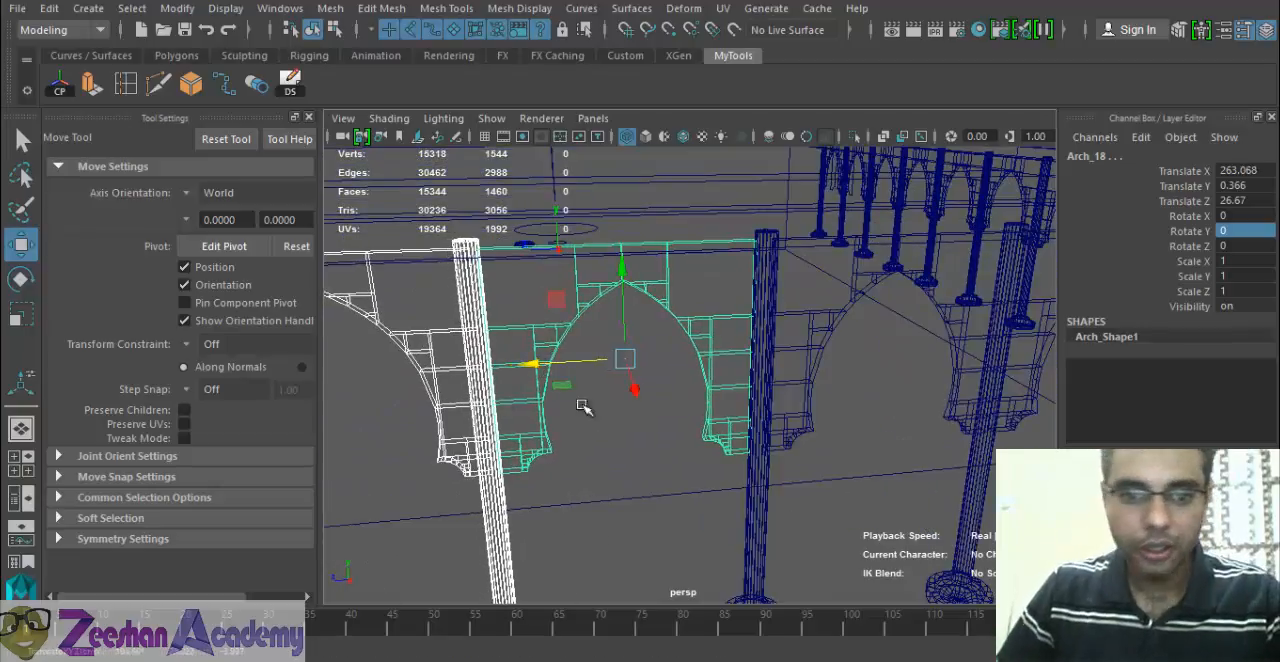
{"action": "left_click_drag", "start_coordinate": [586, 402], "coordinate": [716, 441], "text": "alt"}
{"action": "right_click_drag", "start_coordinate": [716, 441], "coordinate": [418, 419], "text": "alt"}
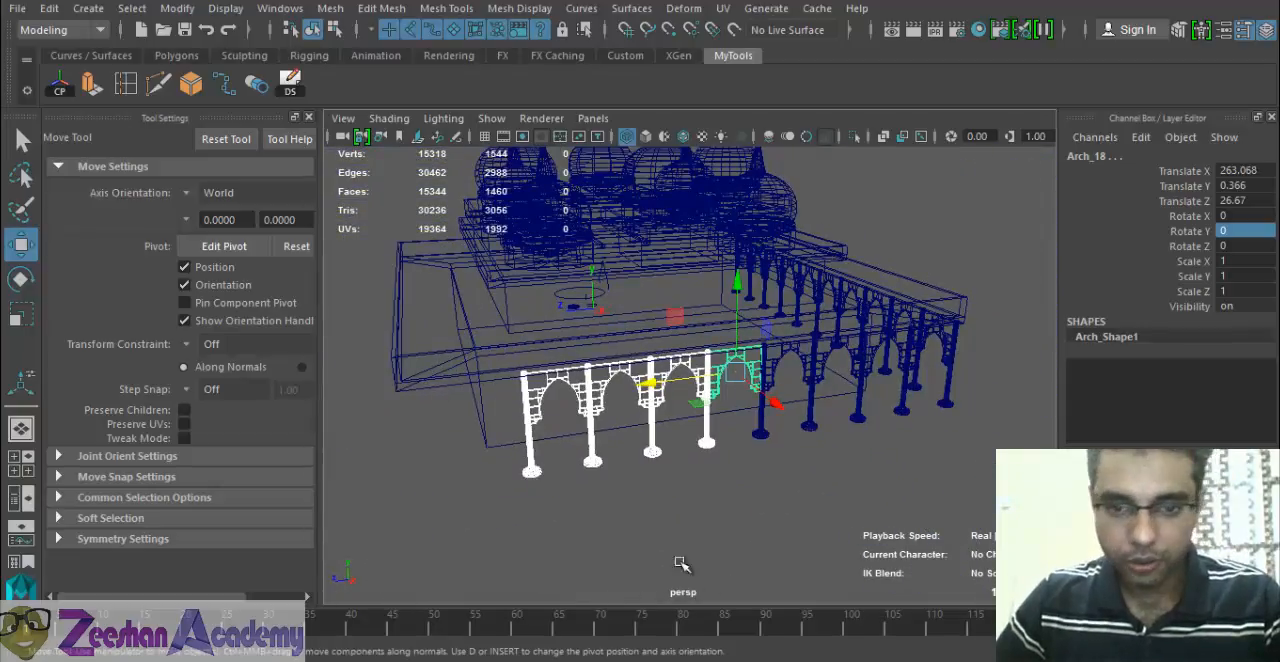
Select the two end pillars and arches of the extended back row and duplicate them.
{"action": "left_click_drag", "start_coordinate": [608, 484], "coordinate": [600, 440], "text": "alt"}
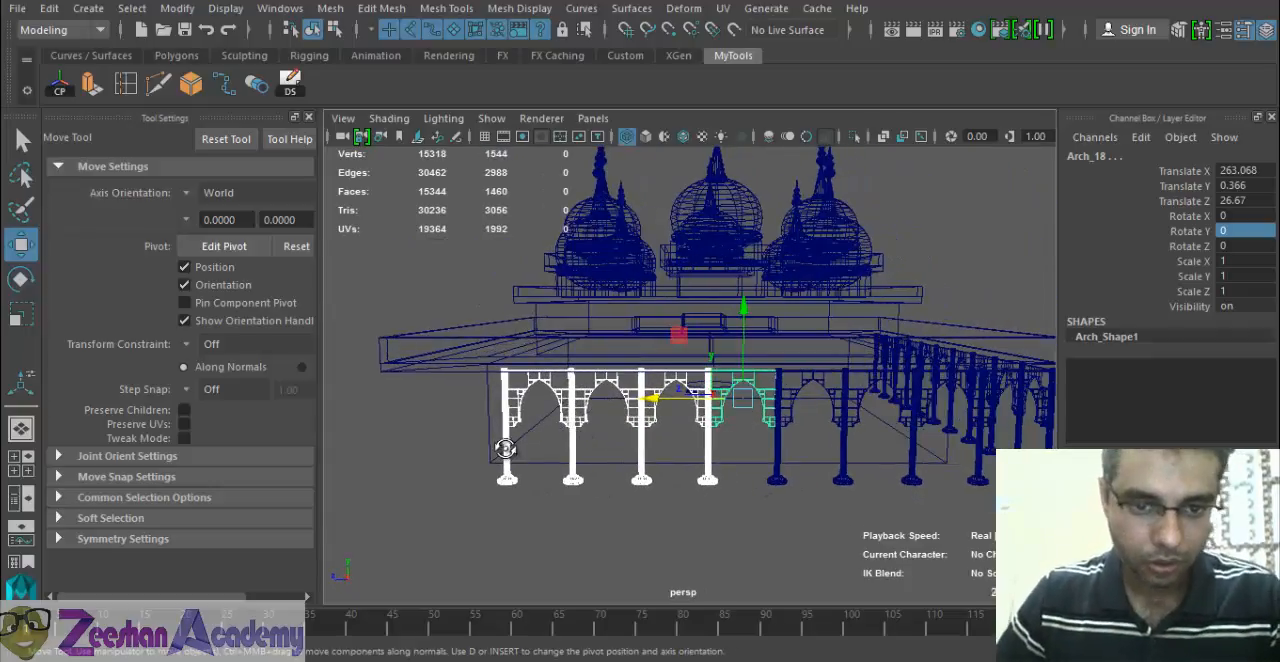
{"action": "left_click_drag", "start_coordinate": [505, 449], "coordinate": [447, 419], "text": "alt"}
{"action": "left_click", "coordinate": [484, 398]}
{"action": "left_click", "coordinate": [508, 392], "text": "shift"}
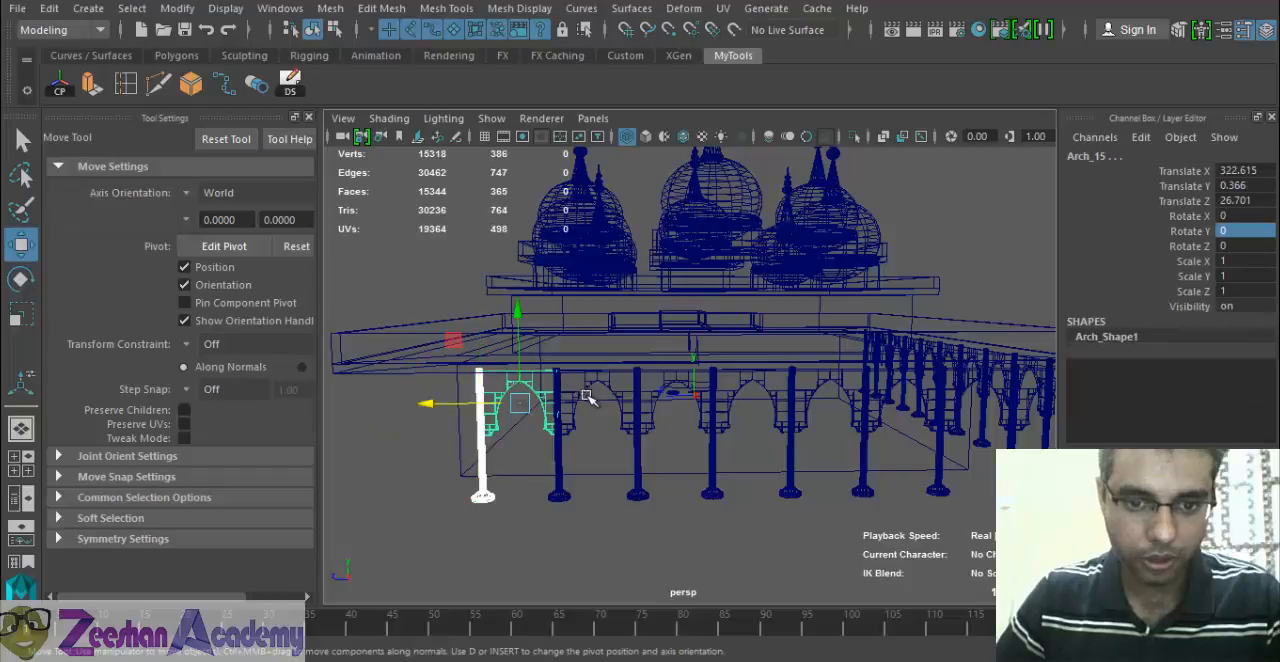
{"action": "key", "text": "shift+d"}
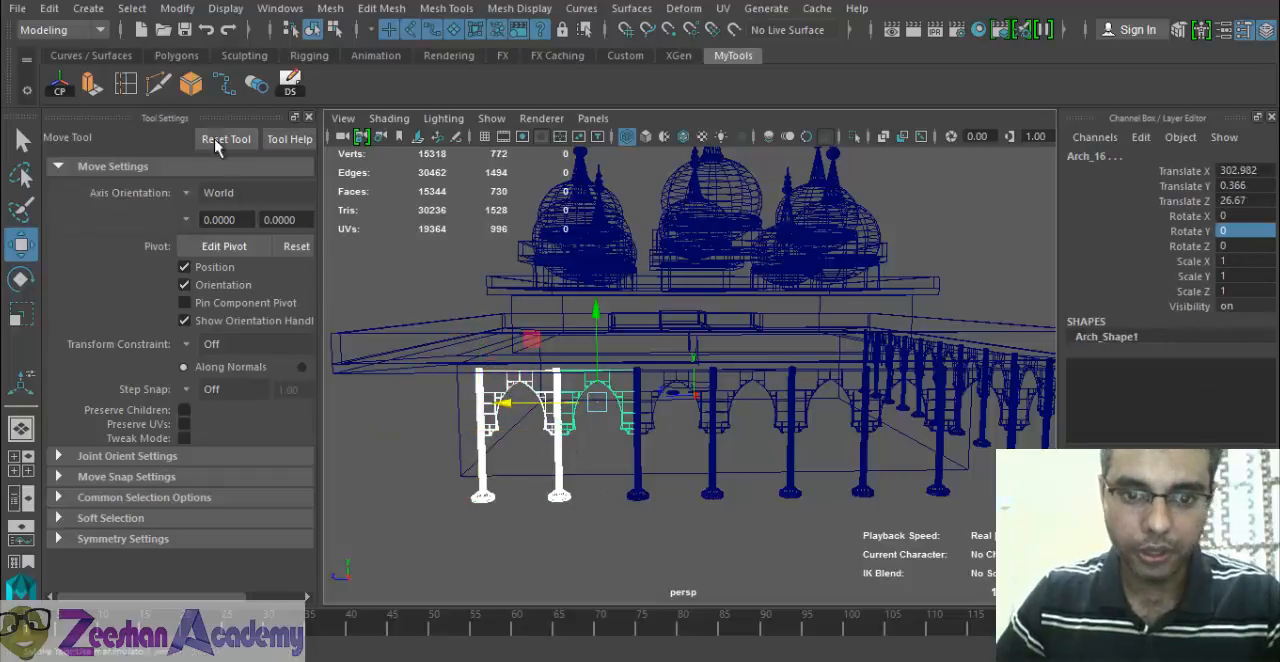
{"action": "left_click", "coordinate": [297, 86]}
Move the two copied pillars and arches to the row's free end, at Translate X 343.036, joining the last pillar.
{"action": "left_click_drag", "start_coordinate": [519, 402], "coordinate": [363, 392]}
{"action": "middle_click_drag", "start_coordinate": [383, 407], "coordinate": [508, 418], "text": "alt"}
{"action": "scroll", "coordinate": [523, 458], "scroll_direction": "up", "scroll_amount": 5}
{"action": "middle_click_drag", "start_coordinate": [396, 447], "coordinate": [460, 413], "text": "alt"}
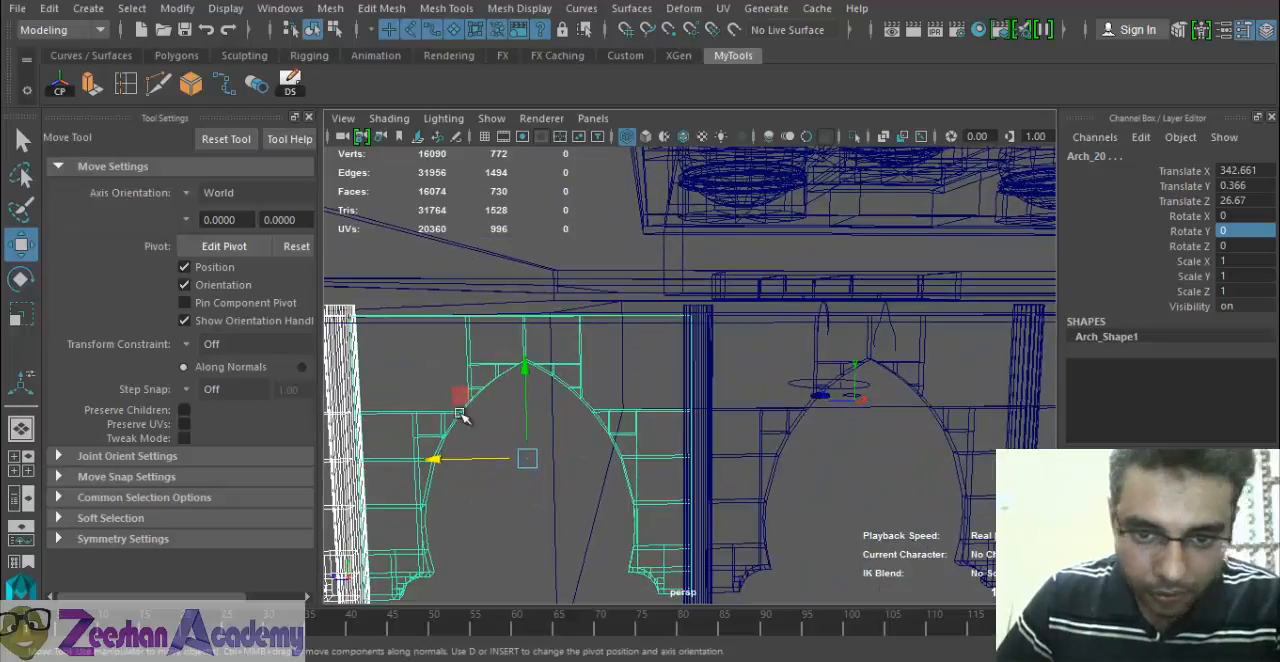
{"action": "left_click_drag", "start_coordinate": [441, 459], "coordinate": [429, 457]}
{"action": "scroll", "coordinate": [406, 398], "scroll_direction": "down", "scroll_amount": 5}
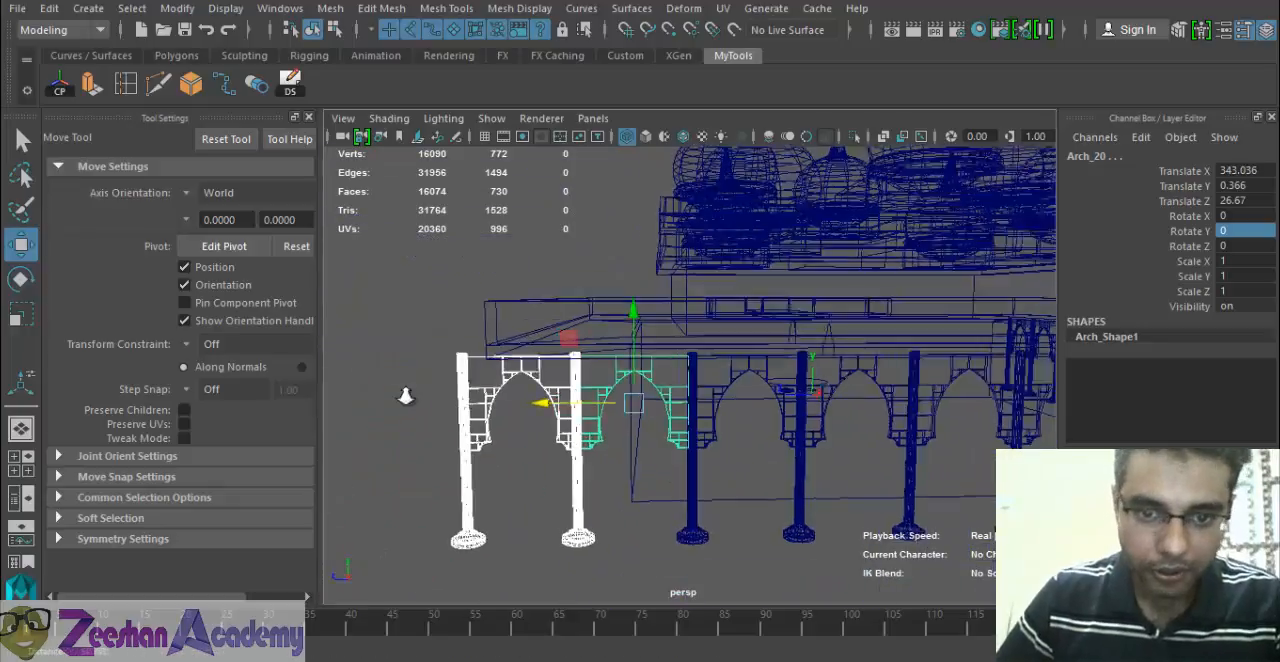
Select the main building block's roof vertices at the back row's free end and move them outward to cover the last pillar.
{"action": "mouse_move", "coordinate": [500, 390]}
{"action": "left_mouse_down", "text": "alt"}
{"action": "mouse_move", "coordinate": [517, 394]}
{"action": "mouse_move", "coordinate": [505, 388]}
{"action": "left_mouse_up", "text": "alt"}
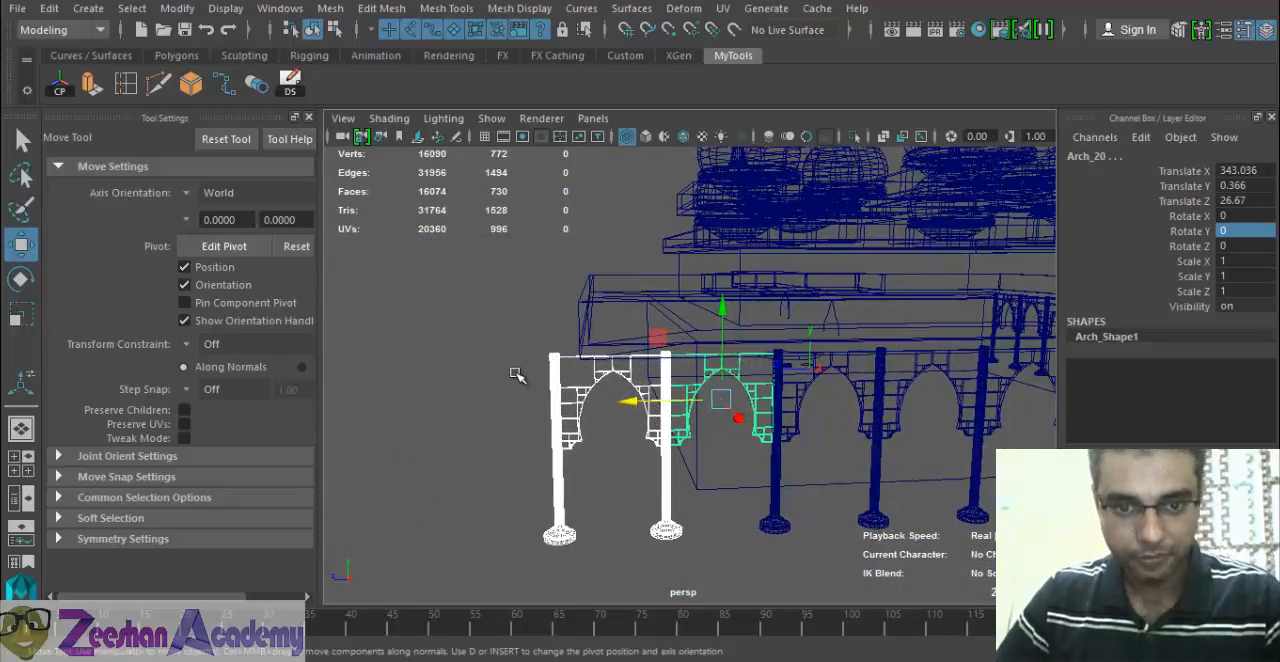
{"action": "left_click", "coordinate": [590, 338]}
{"action": "left_click_drag", "start_coordinate": [590, 340], "coordinate": [636, 333], "text": "alt"}
{"action": "right_click_drag", "start_coordinate": [584, 314], "coordinate": [494, 156]}
{"action": "scroll", "coordinate": [583, 406], "scroll_direction": "down", "scroll_amount": 4}
{"action": "left_click_drag", "start_coordinate": [583, 406], "coordinate": [640, 389], "text": "alt"}
{"action": "left_click_drag", "start_coordinate": [636, 391], "coordinate": [602, 393], "text": "alt"}
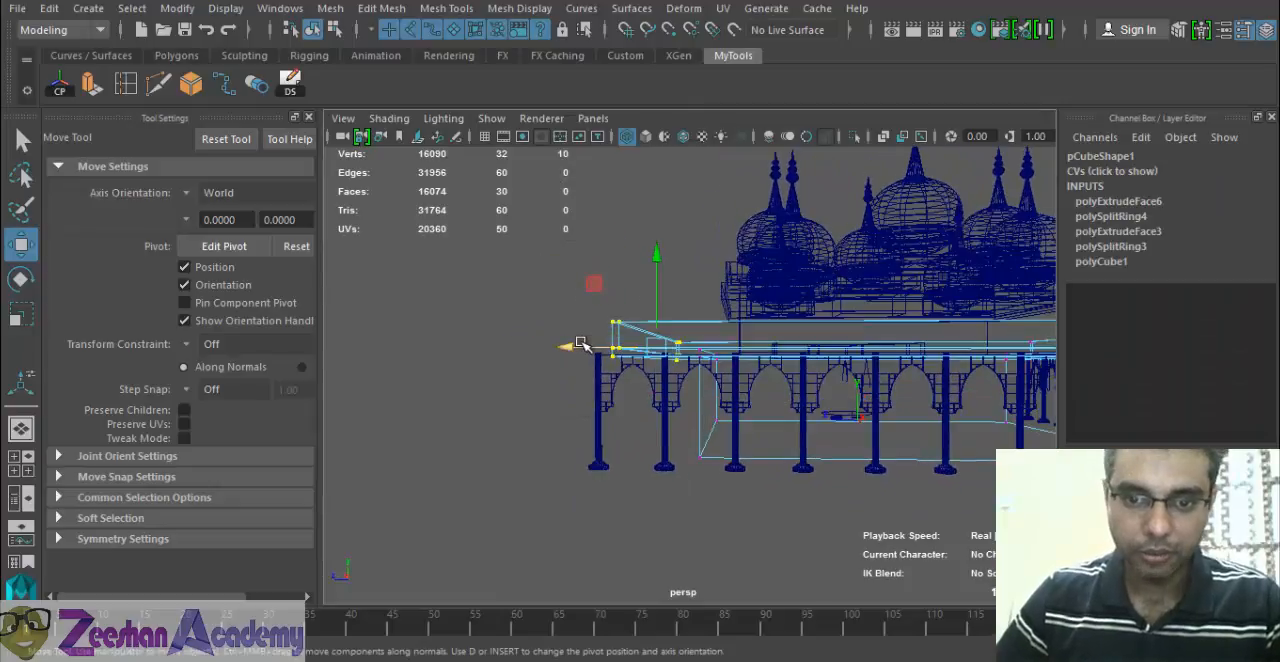
{"action": "left_click_drag", "start_coordinate": [582, 345], "coordinate": [596, 358], "text": "alt"}
{"action": "left_click_drag", "start_coordinate": [583, 270], "coordinate": [660, 402]}
{"action": "key", "text": "ctrl+z"}
{"action": "left_click_drag", "start_coordinate": [528, 313], "coordinate": [526, 313]}
Select a pillar of the finished back row and extend the selection to its parent group, Arches_Back.
{"action": "left_click_drag", "start_coordinate": [540, 352], "coordinate": [540, 328], "text": "alt"}
{"action": "right_click_drag", "start_coordinate": [540, 328], "coordinate": [420, 420], "text": "alt"}
{"action": "left_click", "coordinate": [513, 459]}
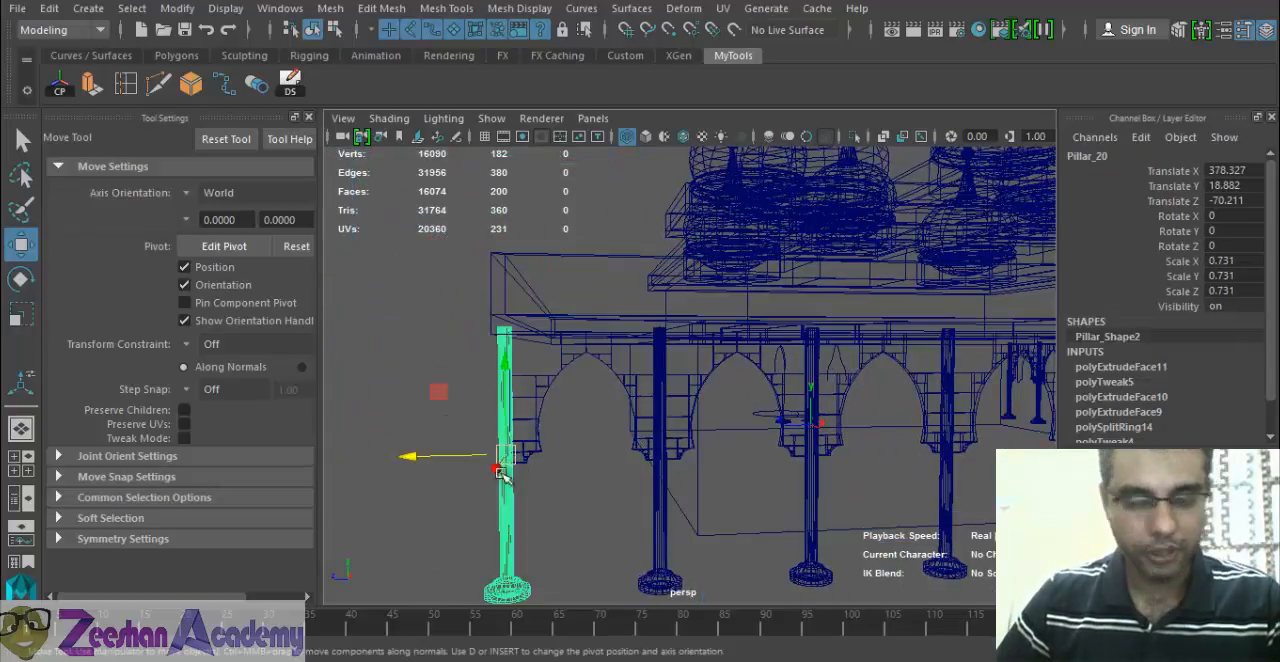
{"action": "left_click_drag", "start_coordinate": [513, 459], "coordinate": [504, 512], "text": "alt"}
{"action": "left_click_drag", "start_coordinate": [714, 463], "coordinate": [590, 452], "text": "alt"}
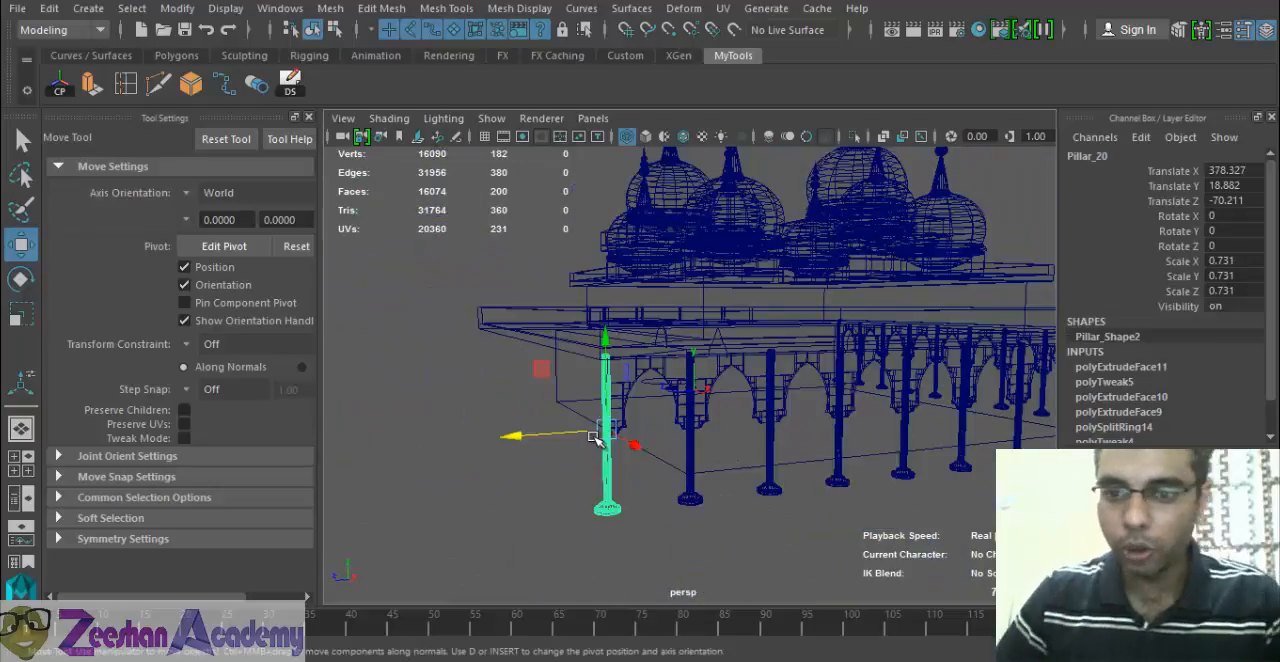
{"action": "key", "text": "Up"}
{"action": "left_click_drag", "start_coordinate": [858, 387], "coordinate": [710, 470], "text": "alt"}
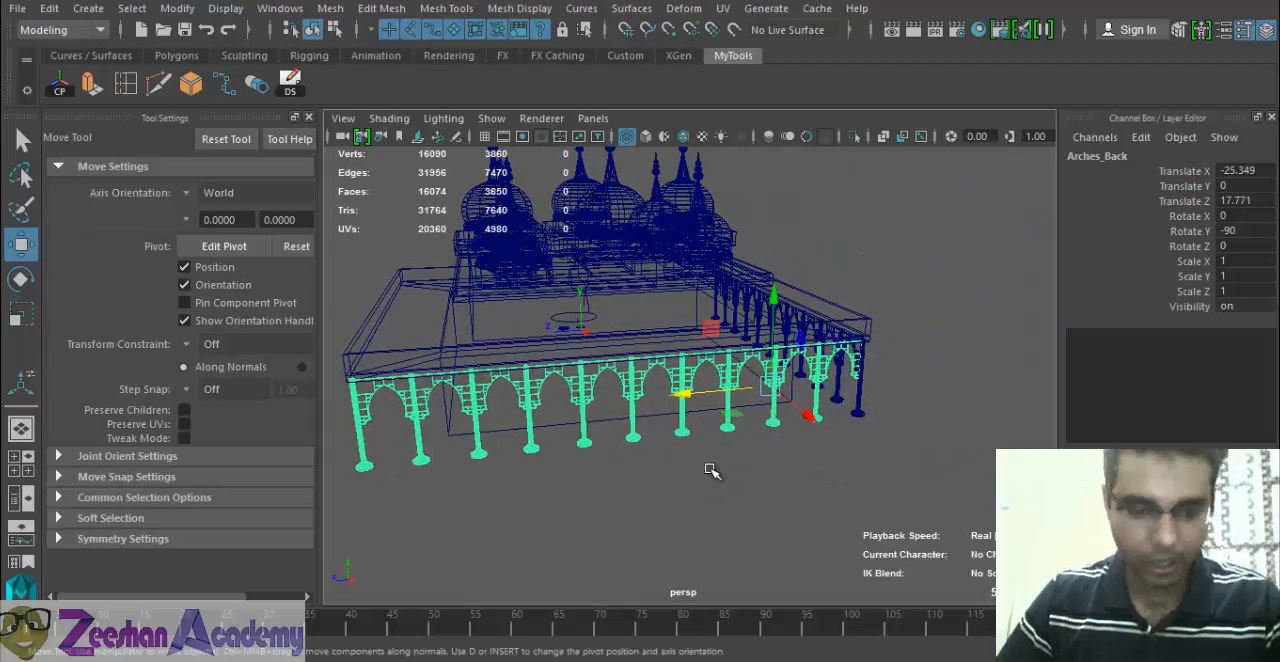
{"action": "middle_click_drag", "start_coordinate": [717, 453], "coordinate": [748, 451], "text": "alt"}
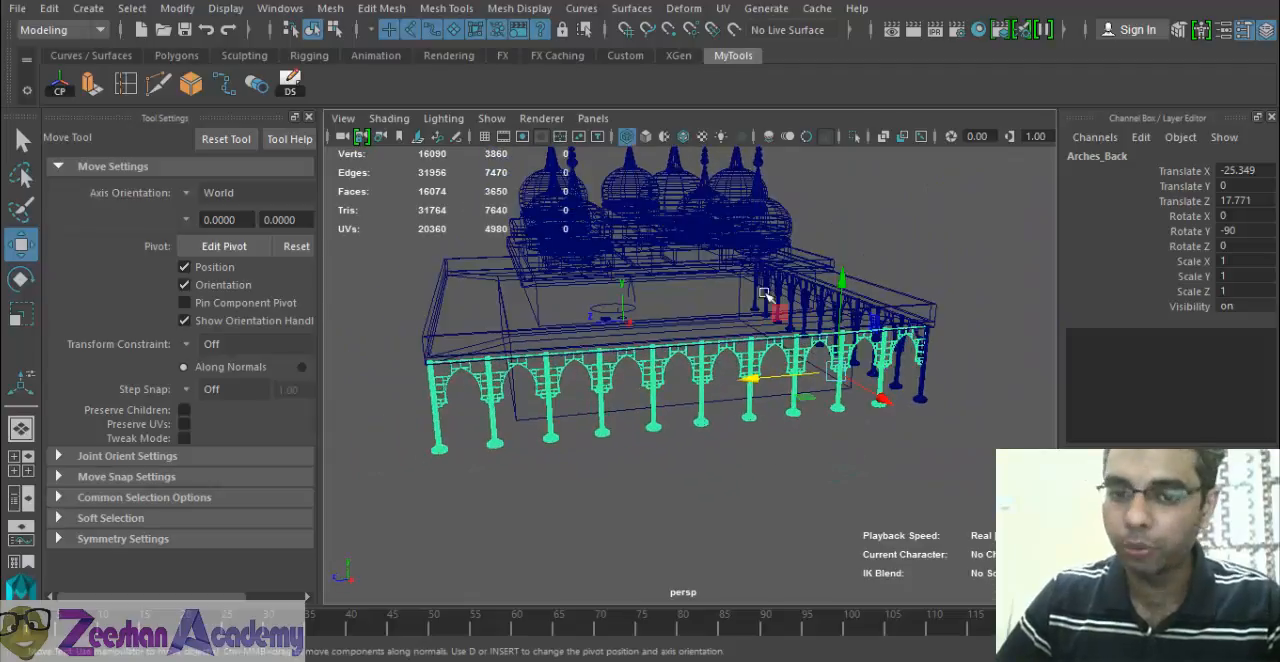
{"action": "left_click", "coordinate": [705, 386]}
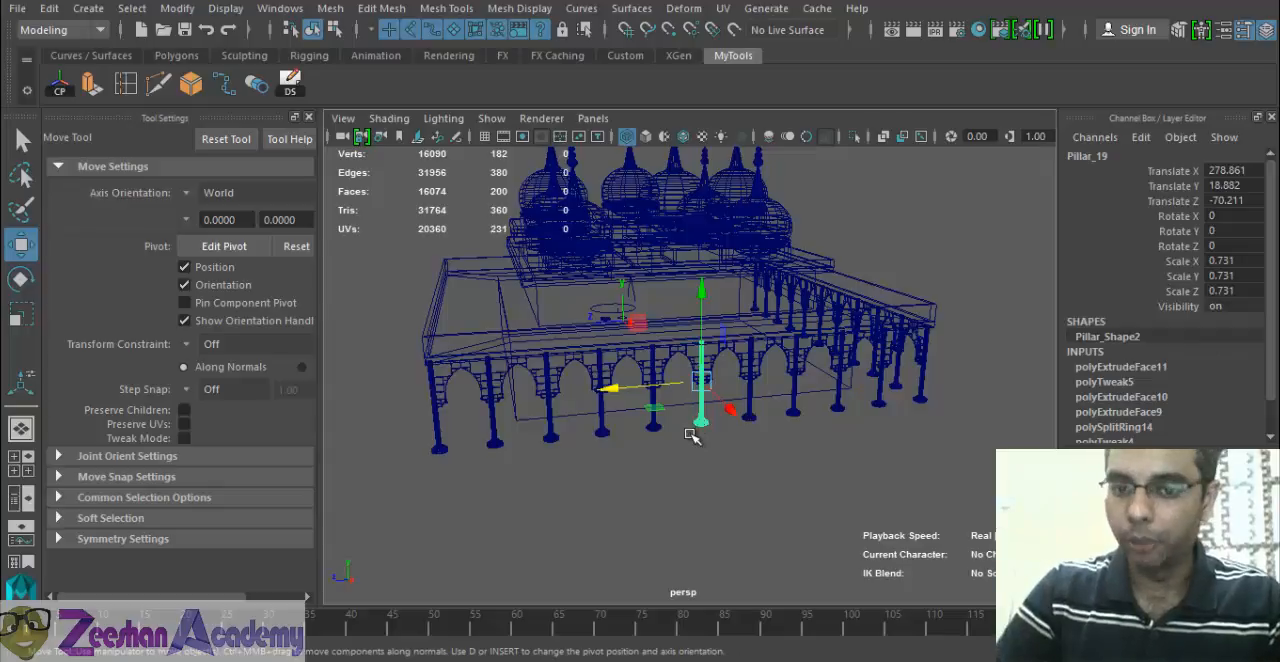
{"action": "key", "text": "Up"}
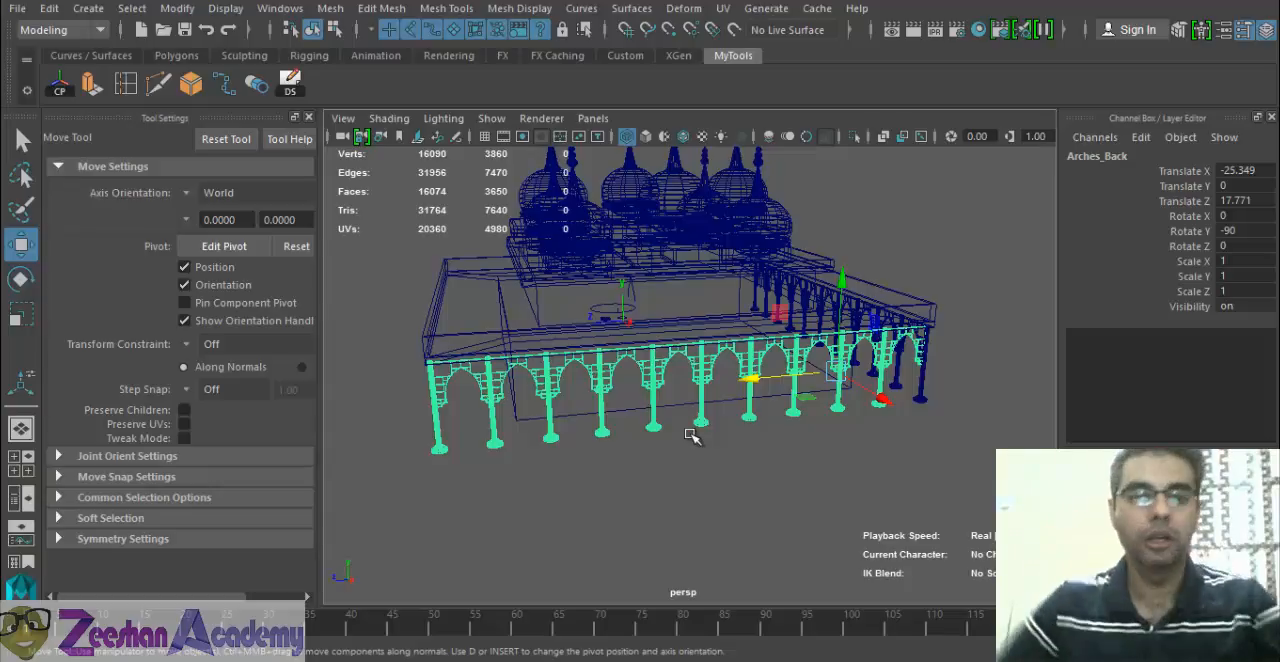
Duplicate the back arcade group, set the copy's Rotate Y to -180 and move it to Translate Z 171.838 near the building's open side.
{"action": "left_click_drag", "start_coordinate": [815, 424], "coordinate": [787, 390], "text": "alt"}
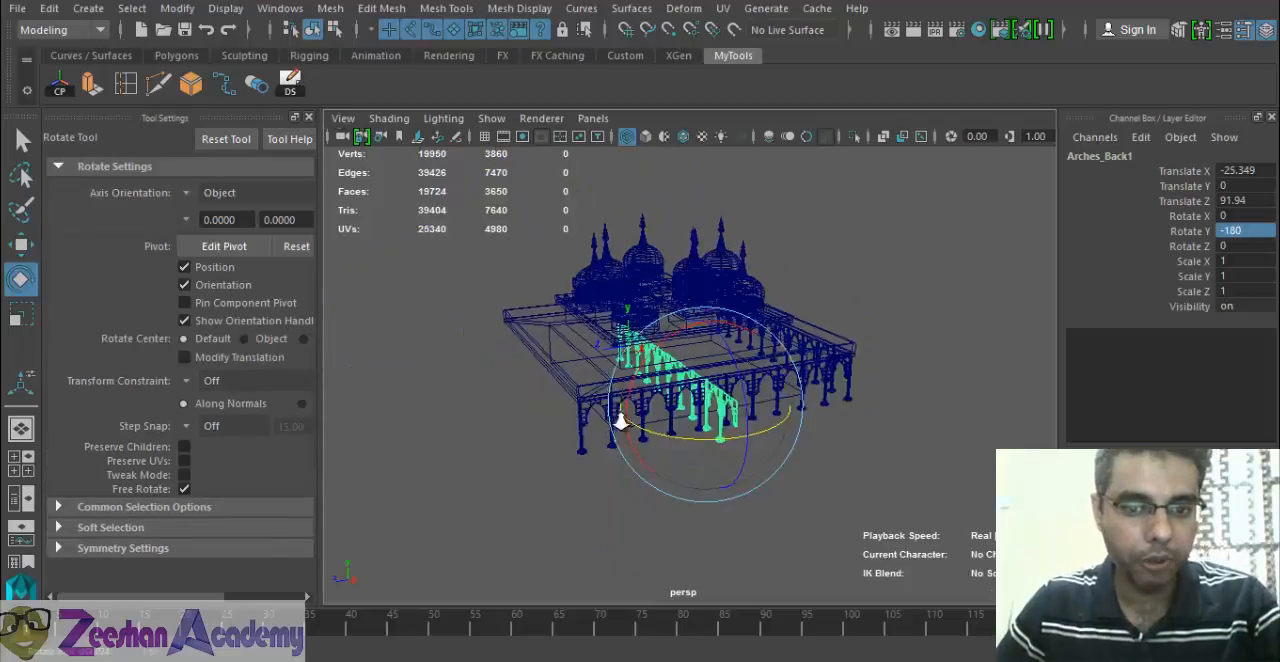
{"action": "key", "text": "w"}
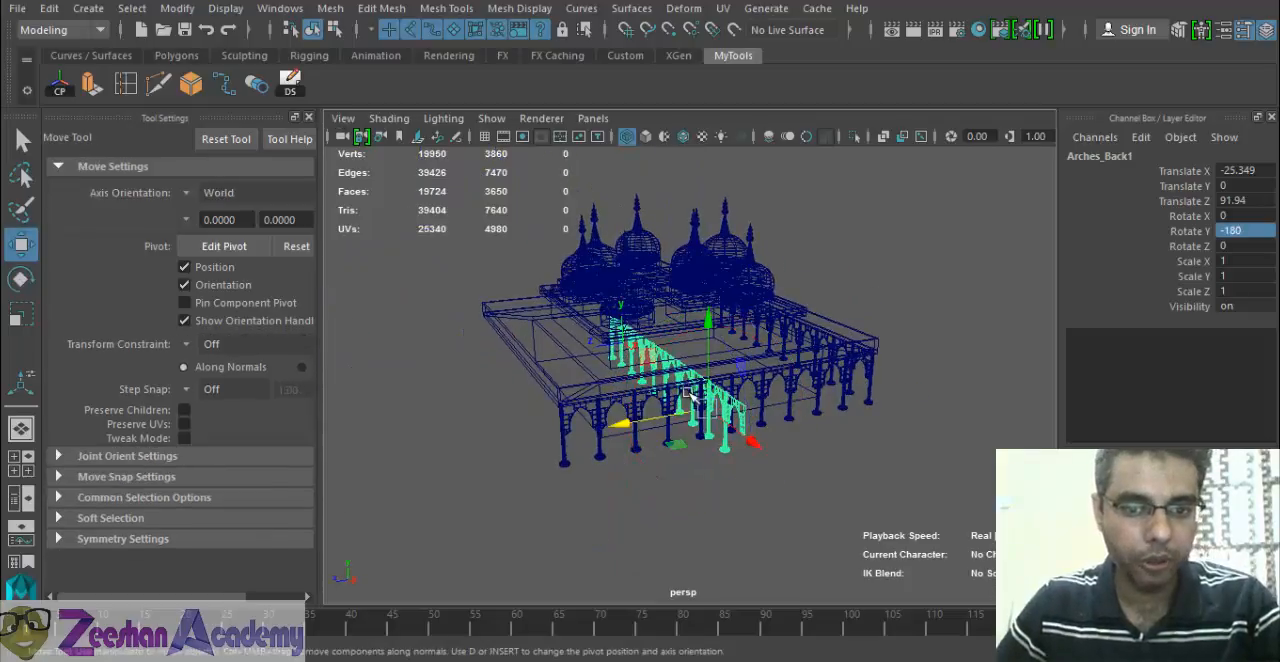
{"action": "left_click_drag", "start_coordinate": [622, 427], "coordinate": [560, 450]}
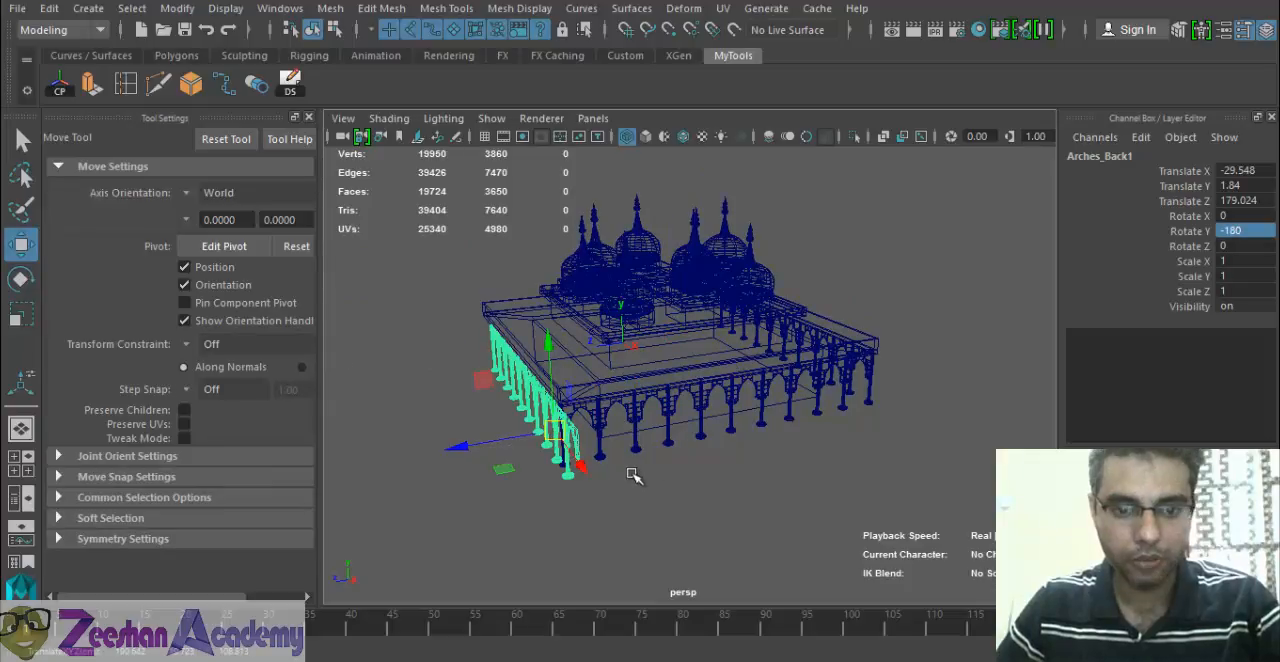
{"action": "key", "text": "ctrl+z"}
{"action": "left_click_drag", "start_coordinate": [631, 425], "coordinate": [652, 402], "text": "alt"}
In the side view, align the rotated arcade copy with the back row's end pillar at Translate Z 175.887.
{"action": "key", "text": "space"}
{"action": "left_click_drag", "start_coordinate": [652, 402], "coordinate": [723, 402]}
{"action": "middle_click_drag", "start_coordinate": [723, 406], "coordinate": [834, 440], "text": "alt"}
{"action": "scroll", "coordinate": [834, 440], "scroll_direction": "down", "scroll_amount": 2}
{"action": "middle_click_drag", "start_coordinate": [690, 430], "coordinate": [951, 457], "text": "alt"}
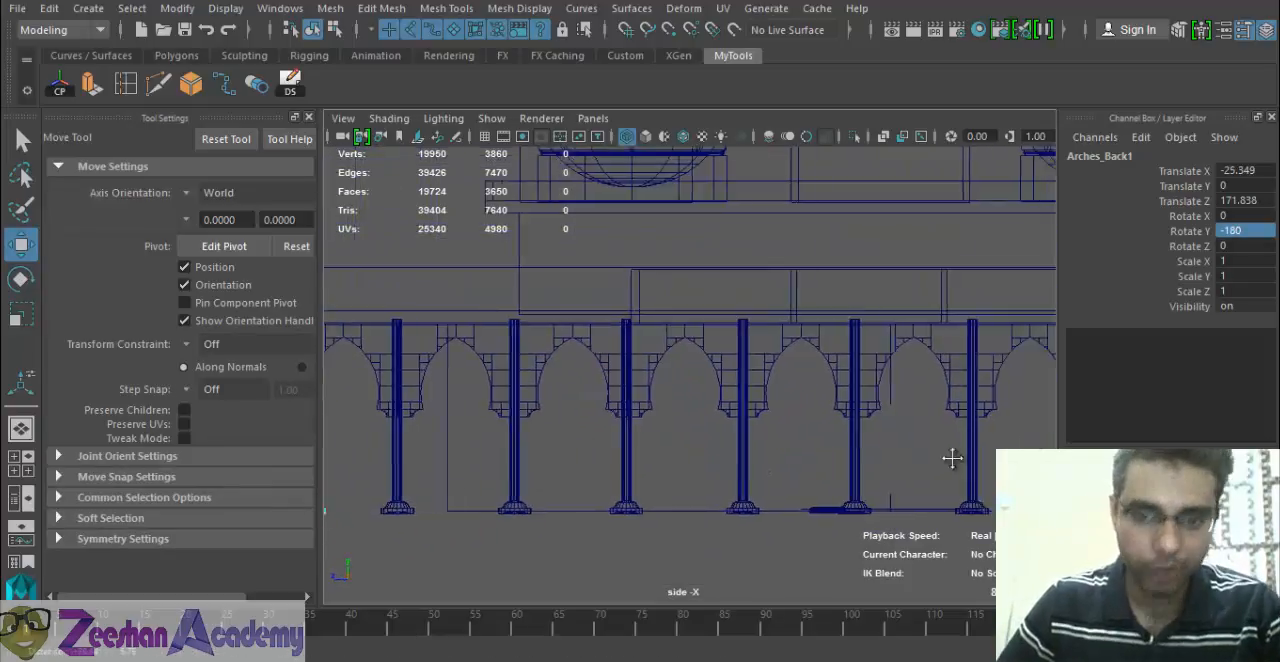
{"action": "scroll", "coordinate": [900, 450], "scroll_direction": "down", "scroll_amount": 3}
{"action": "middle_click_drag", "start_coordinate": [603, 431], "coordinate": [940, 433], "text": "alt"}
{"action": "scroll", "coordinate": [723, 445], "scroll_direction": "up", "scroll_amount": 4}
{"action": "middle_click_drag", "start_coordinate": [805, 440], "coordinate": [613, 406], "text": "alt"}
{"action": "scroll", "coordinate": [775, 432], "scroll_direction": "up", "scroll_amount": 3}
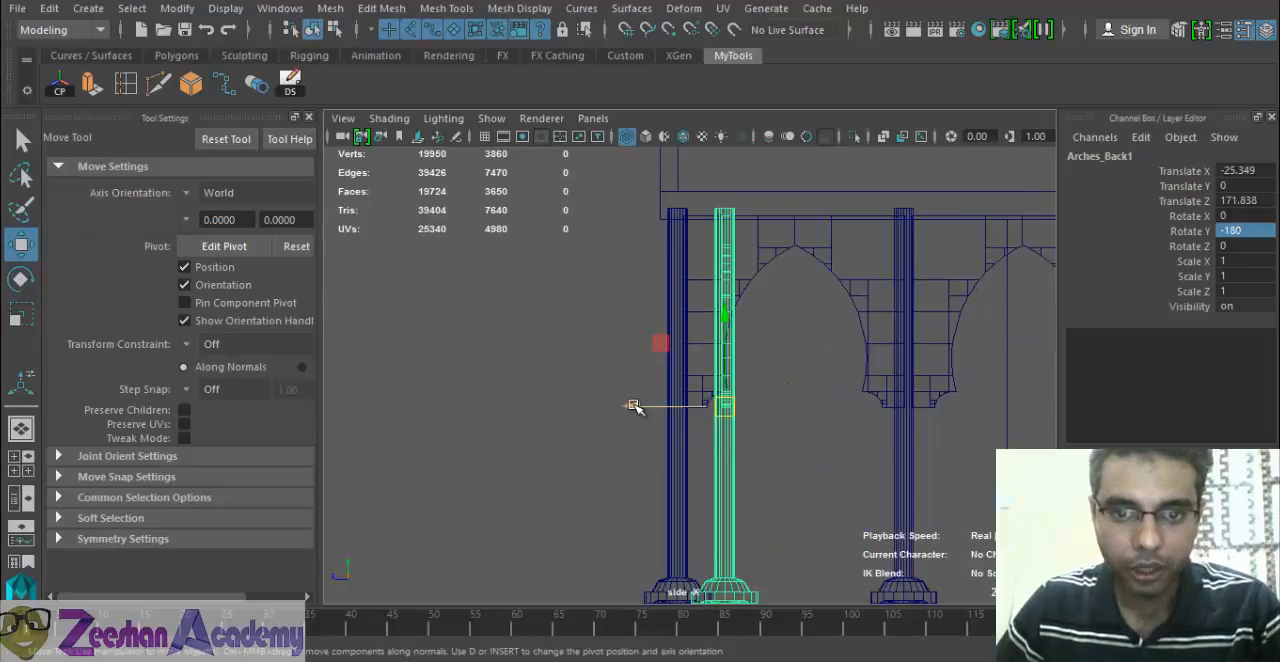
{"action": "left_click_drag", "start_coordinate": [633, 406], "coordinate": [588, 405]}
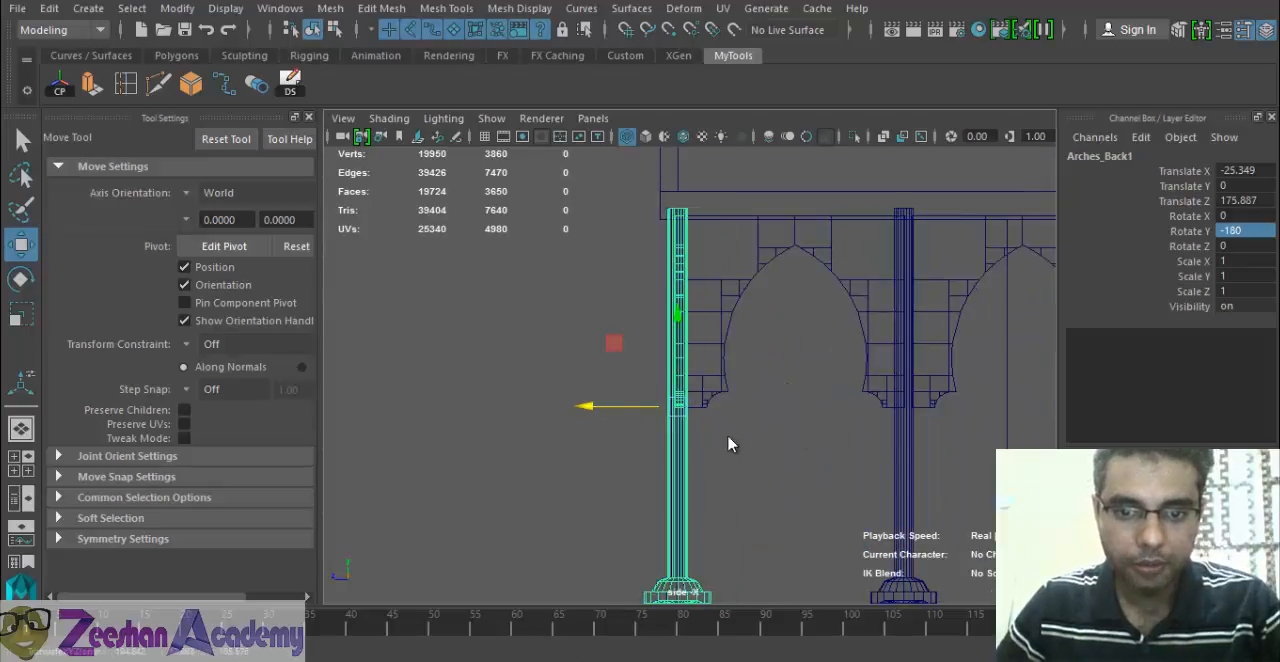
In the front view, shift the rotated arcade copy lengthwise to Translate X -66.862, then return to the perspective view.
{"action": "key", "text": "space"}
{"action": "left_click_drag", "start_coordinate": [728, 440], "coordinate": [726, 482]}
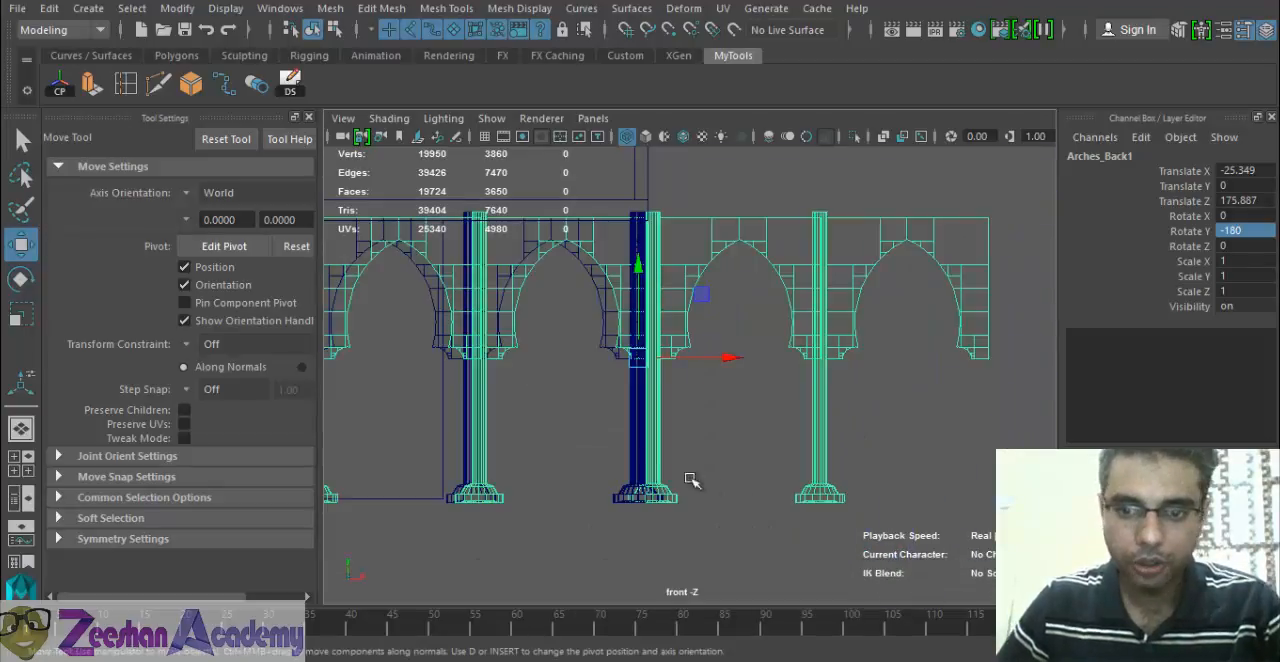
{"action": "middle_click_drag", "start_coordinate": [620, 452], "coordinate": [825, 472], "text": "alt"}
{"action": "right_click_drag", "start_coordinate": [800, 458], "coordinate": [730, 447], "text": "alt"}
{"action": "left_click_drag", "start_coordinate": [919, 390], "coordinate": [613, 368]}
{"action": "key", "text": "space"}
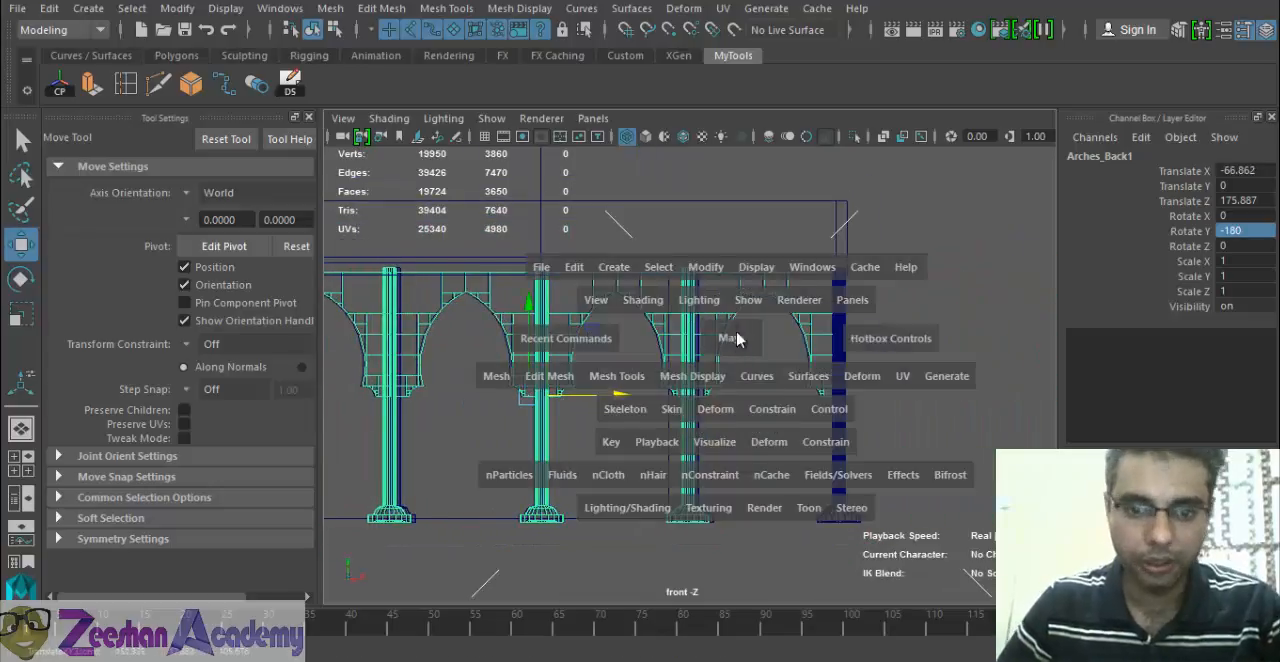
{"action": "left_click_drag", "start_coordinate": [729, 337], "coordinate": [731, 300]}
Select the whole Arches_Back group through one of its pillars and duplicate it again.
{"action": "left_click_drag", "start_coordinate": [520, 476], "coordinate": [783, 454], "text": "alt"}
{"action": "left_click", "coordinate": [730, 443]}
{"action": "key", "text": "Up"}
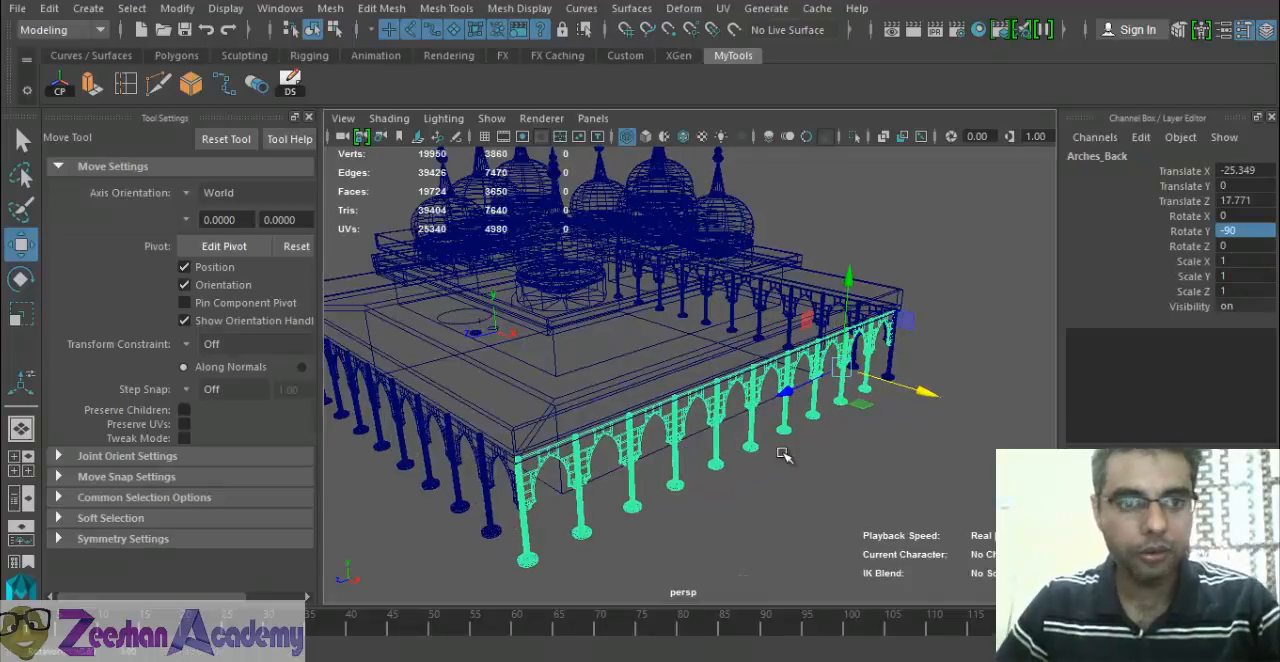
{"action": "left_click", "coordinate": [291, 84]}
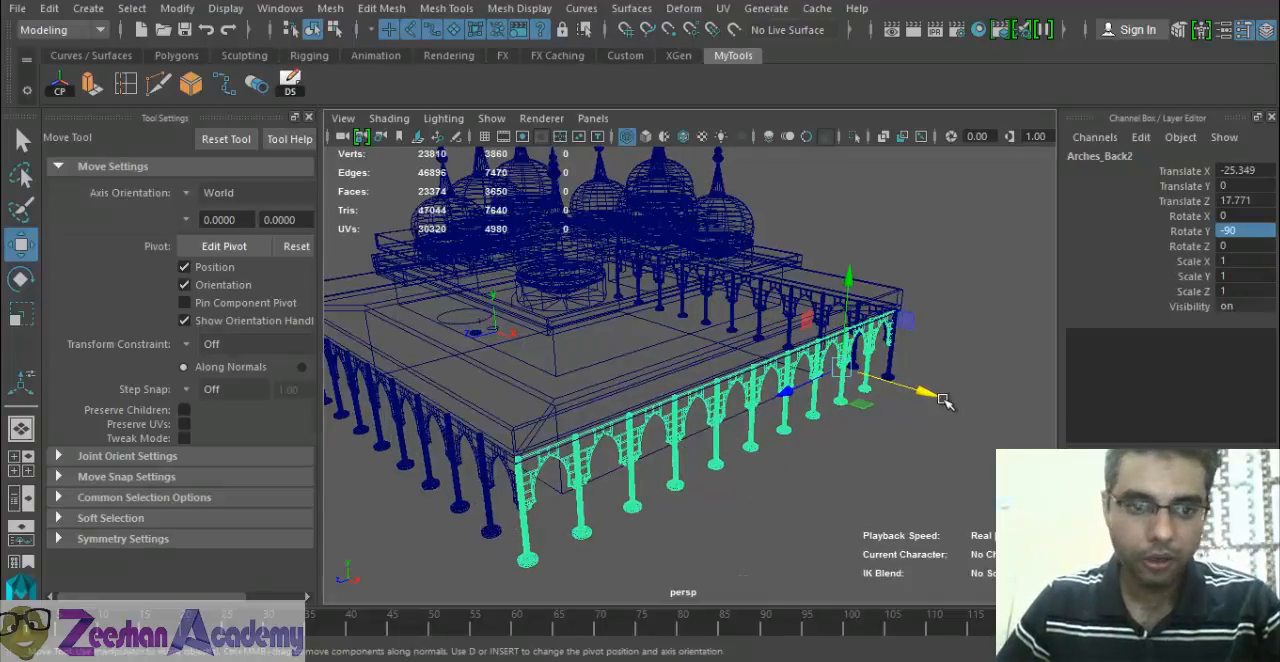
Move the new arcade copy across the building to the opposite side, at Translate X -224.594.
{"action": "left_click_drag", "start_coordinate": [931, 392], "coordinate": [562, 324]}
{"action": "left_click_drag", "start_coordinate": [565, 452], "coordinate": [638, 467], "text": "alt"}
{"action": "middle_click_drag", "start_coordinate": [638, 467], "coordinate": [735, 492], "text": "alt"}
{"action": "left_click_drag", "start_coordinate": [735, 492], "coordinate": [592, 460], "text": "alt"}
{"action": "left_click_drag", "start_coordinate": [617, 400], "coordinate": [634, 371]}
In the front view, fine-tune the new arcade copy to Translate X -225.115 so it lines up with the corner pillar.
{"action": "key", "text": "space"}
{"action": "left_click_drag", "start_coordinate": [568, 428], "coordinate": [560, 480]}
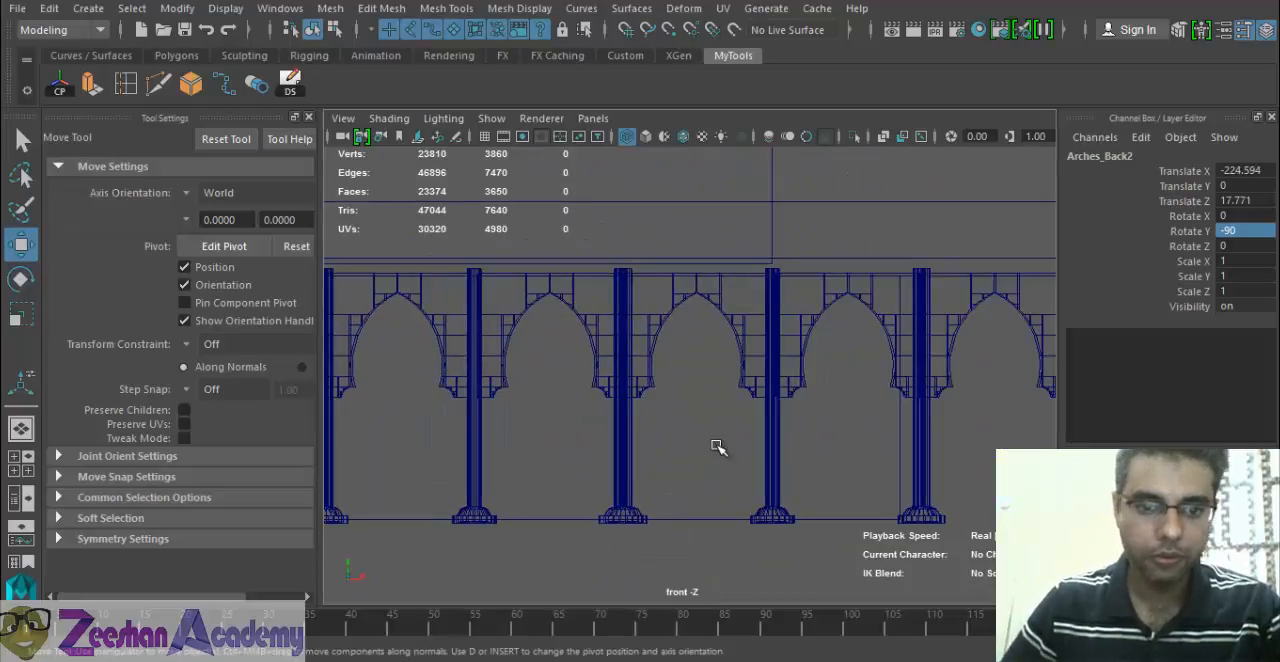
{"action": "right_click_drag", "start_coordinate": [545, 408], "coordinate": [400, 410], "text": "alt"}
{"action": "middle_click_drag", "start_coordinate": [400, 410], "coordinate": [763, 440], "text": "alt"}
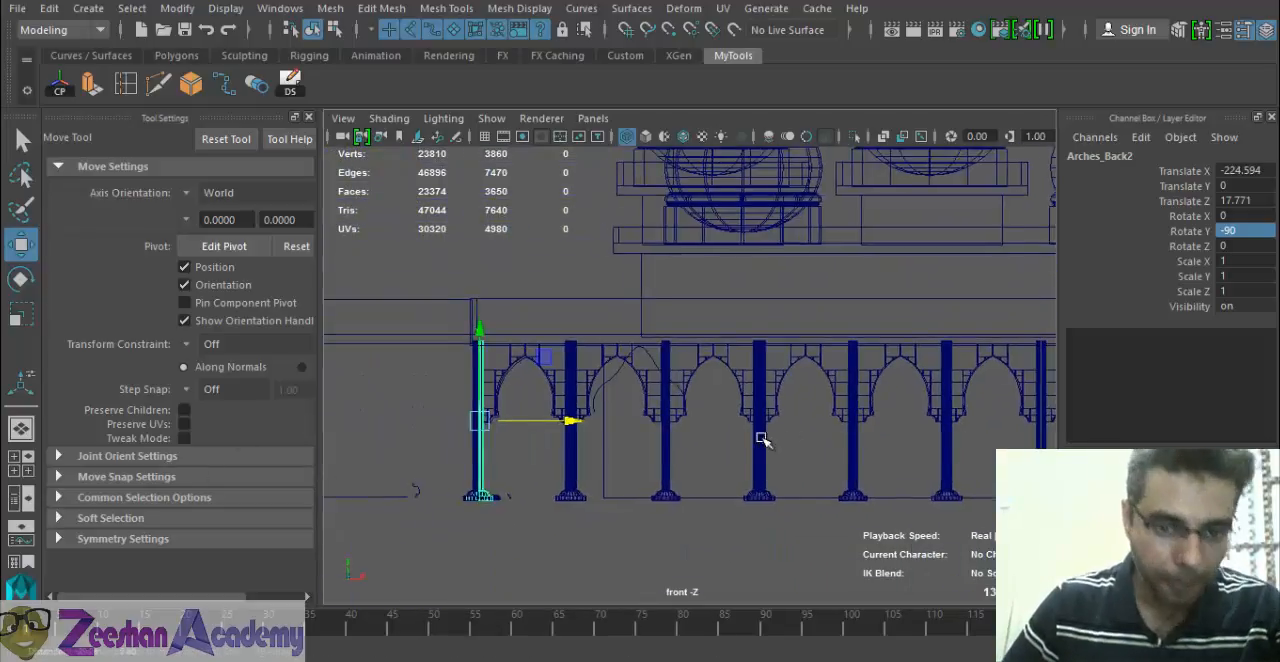
{"action": "right_click_drag", "start_coordinate": [763, 440], "coordinate": [800, 446], "text": "alt"}
{"action": "middle_click_drag", "start_coordinate": [750, 452], "coordinate": [787, 441], "text": "alt"}
{"action": "scroll", "coordinate": [786, 441], "scroll_direction": "up", "scroll_amount": 5}
{"action": "left_click_drag", "start_coordinate": [530, 456], "coordinate": [512, 400]}
{"action": "key", "text": "space"}
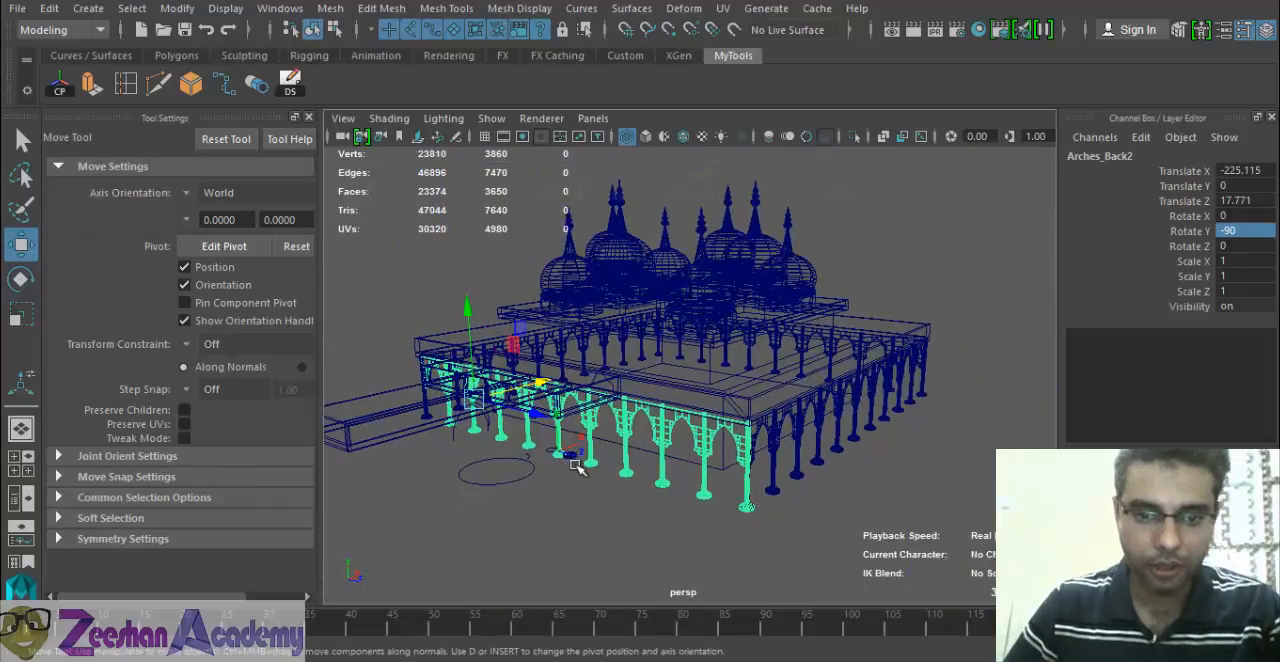
Deselect everything and examine the mosque and its surrounding arcade from all sides in shaded display.
{"action": "key", "text": "5"}
{"action": "left_click_drag", "start_coordinate": [586, 466], "coordinate": [922, 463], "text": "alt"}
{"action": "left_click", "coordinate": [940, 437]}
{"action": "right_click_drag", "start_coordinate": [936, 440], "coordinate": [730, 460], "text": "alt"}
{"action": "left_click_drag", "start_coordinate": [730, 460], "coordinate": [526, 454], "text": "alt"}
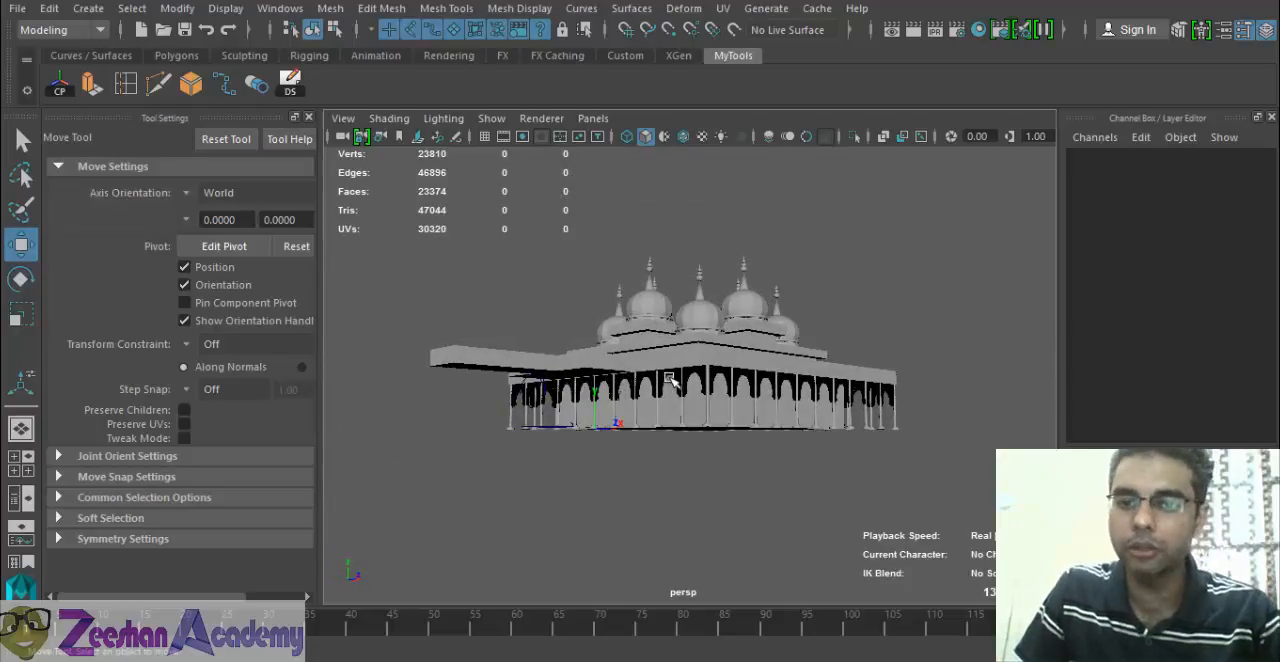
{"action": "left_click_drag", "start_coordinate": [755, 399], "coordinate": [861, 440], "text": "alt"}
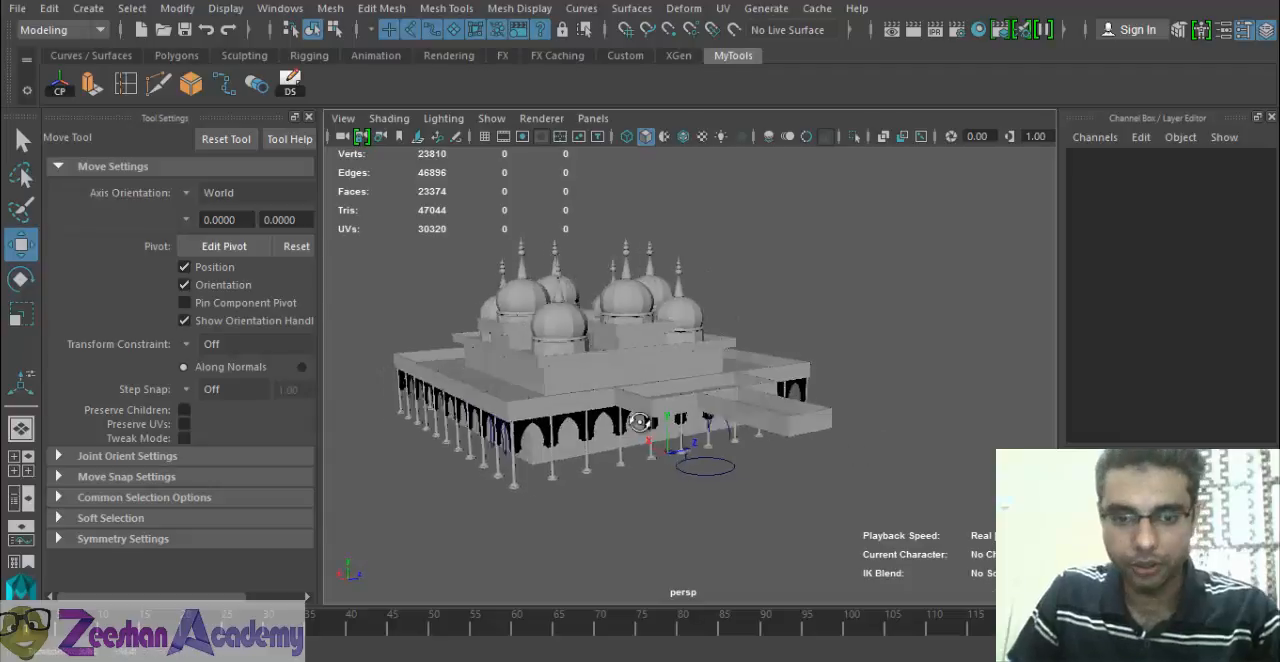
{"action": "left_click_drag", "start_coordinate": [638, 421], "coordinate": [822, 420], "text": "alt"}
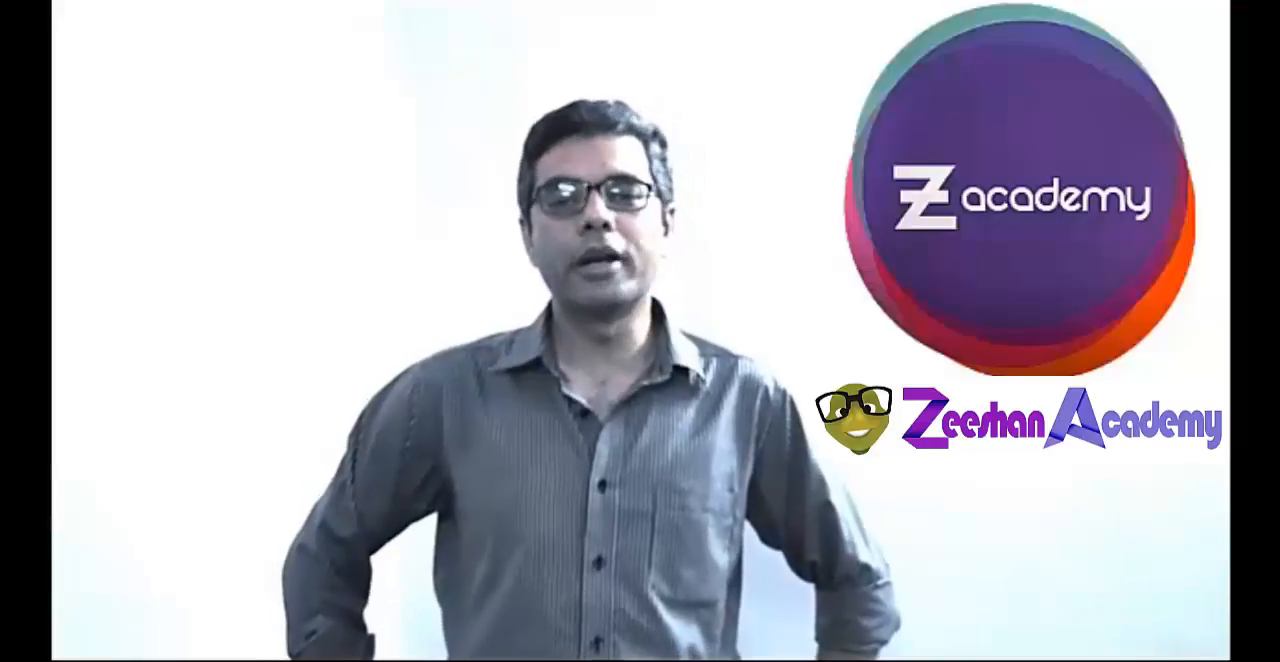